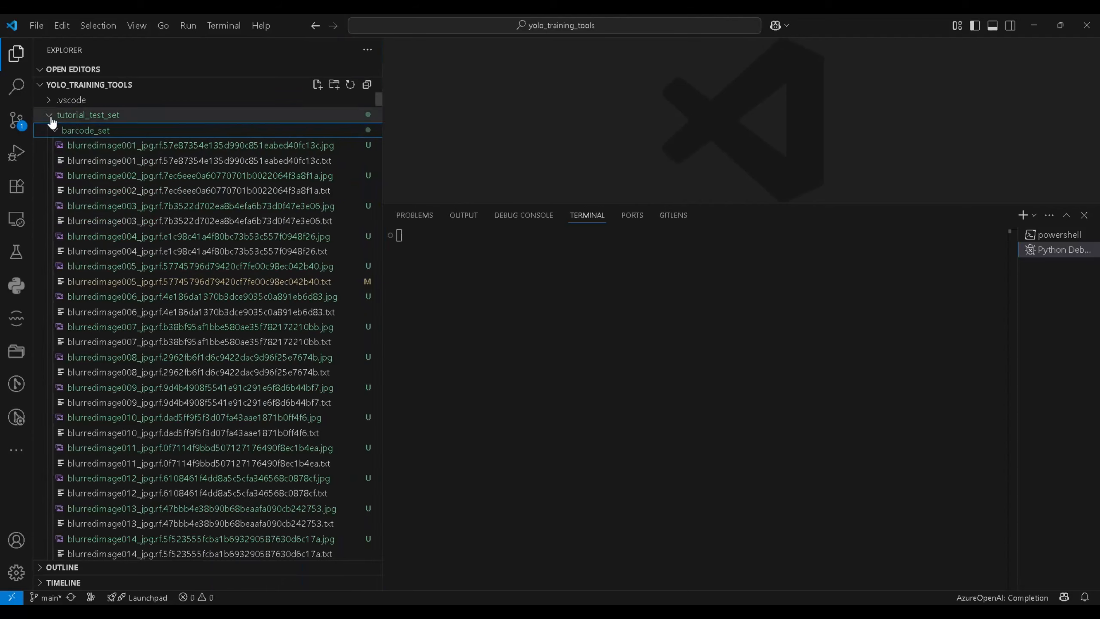
left_click(48, 118)
Open the !OriginalDataSource.txt note, select its text, and close it
left_click(55, 130)
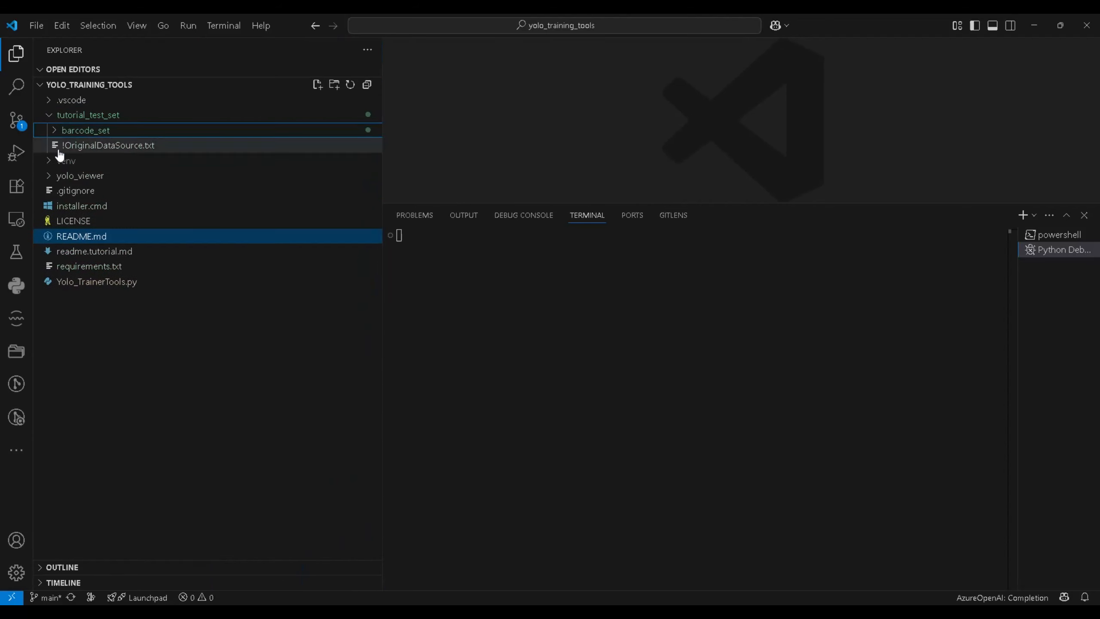
left_click(108, 146)
left_click_drag(739, 119, 419, 91)
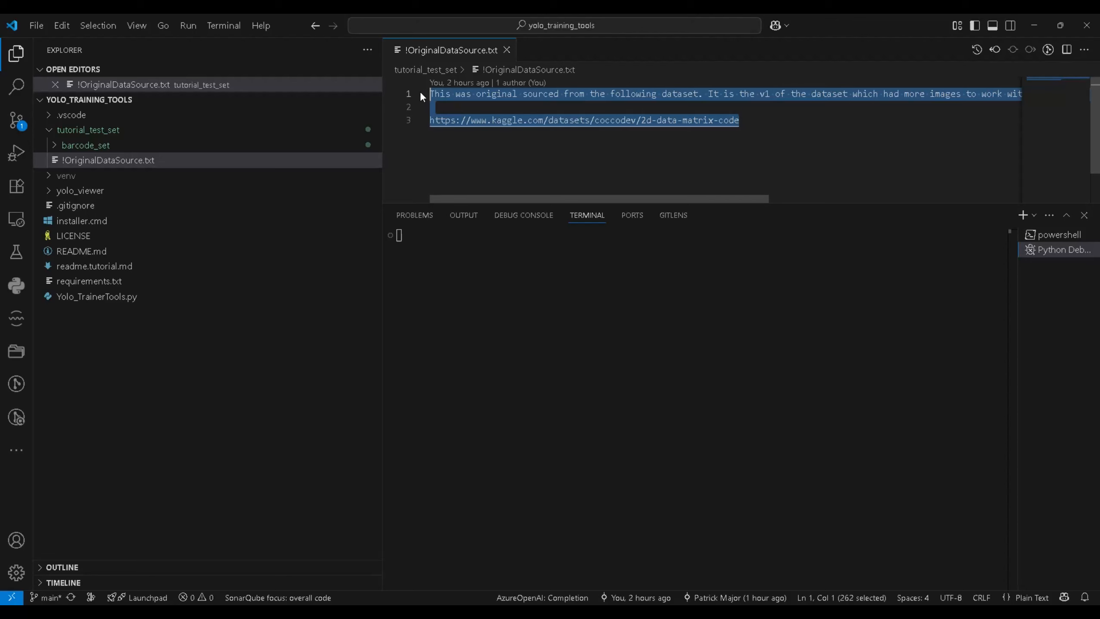
left_click(506, 50)
Preview blurredimage001's JPG and its annotation text file, then close both
left_click(56, 130)
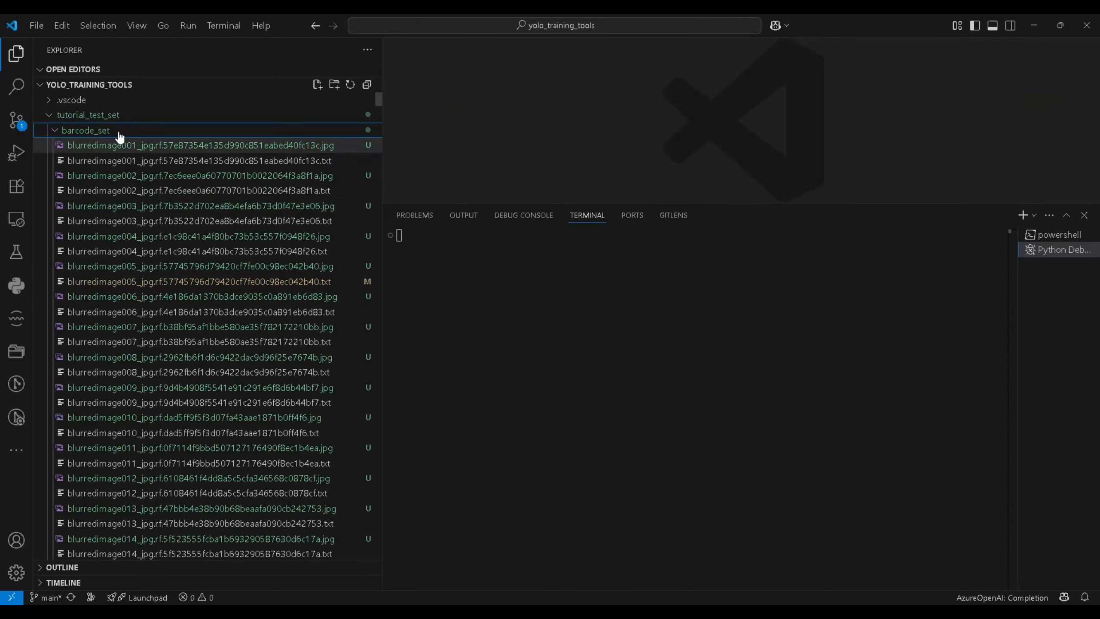
left_click(269, 147)
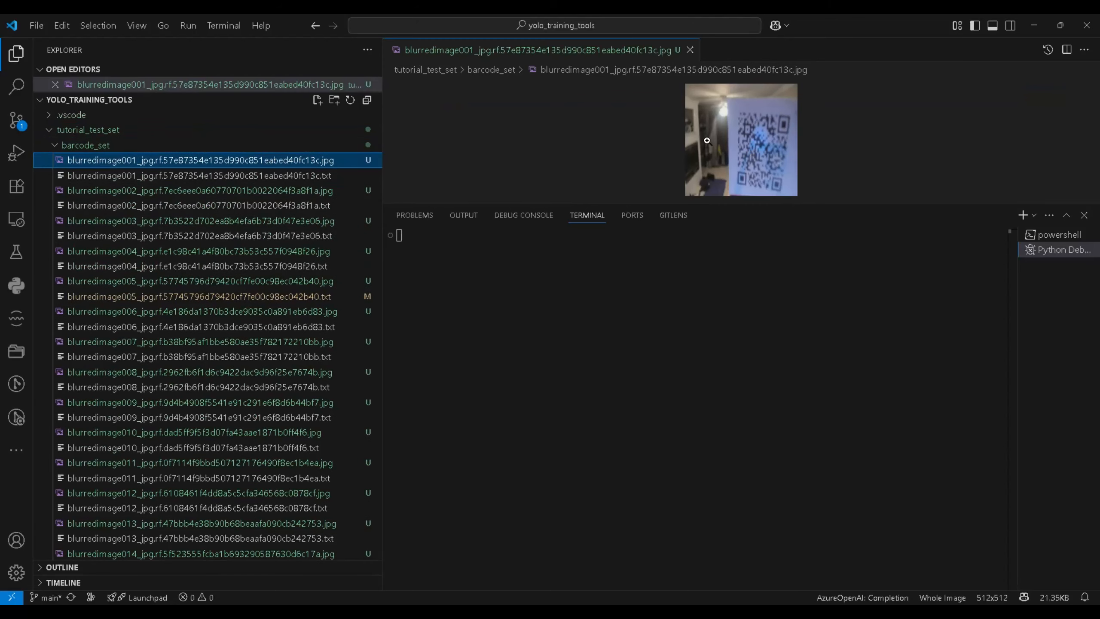
left_click(282, 175)
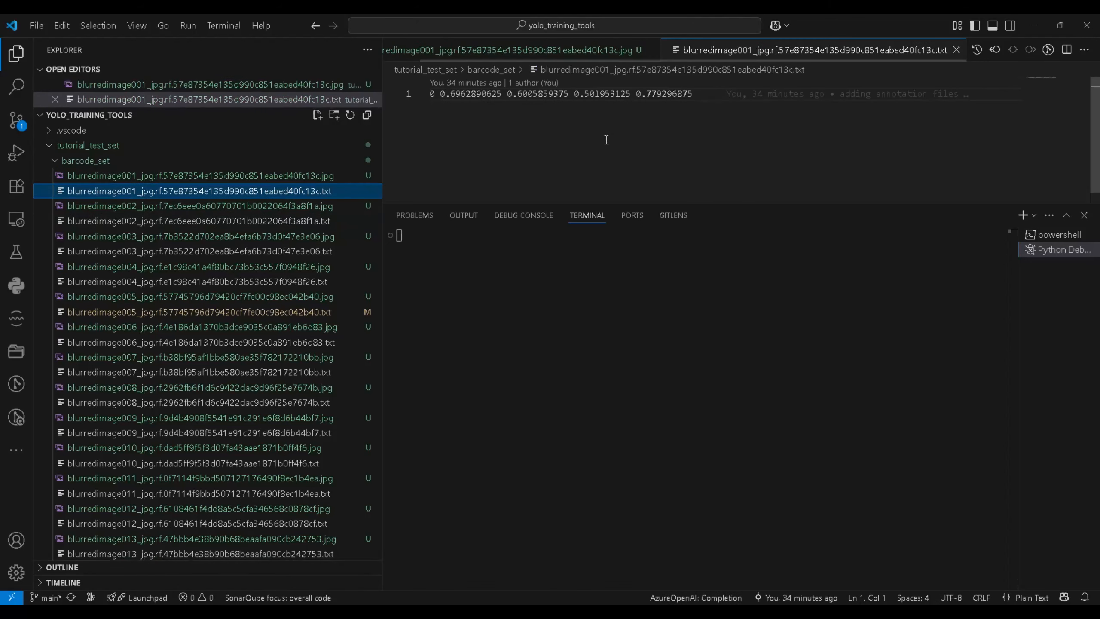
key("ctrl+w")
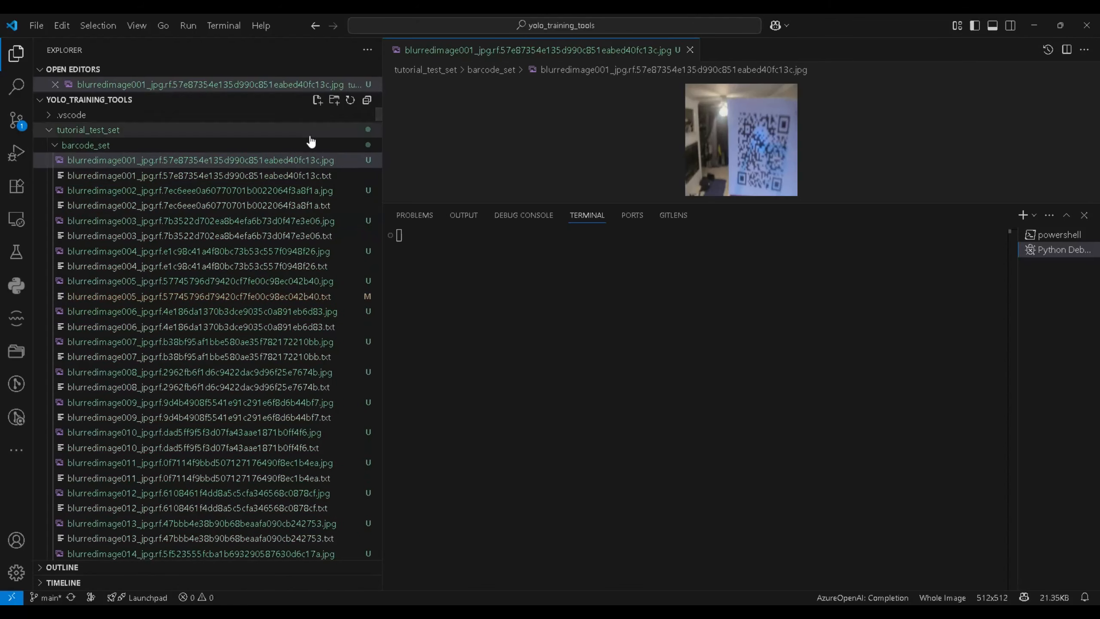
key("ctrl+w")
Collapse tutorial_test_set and bring the YOLO Dataset Viewer window to the front
left_click(49, 115)
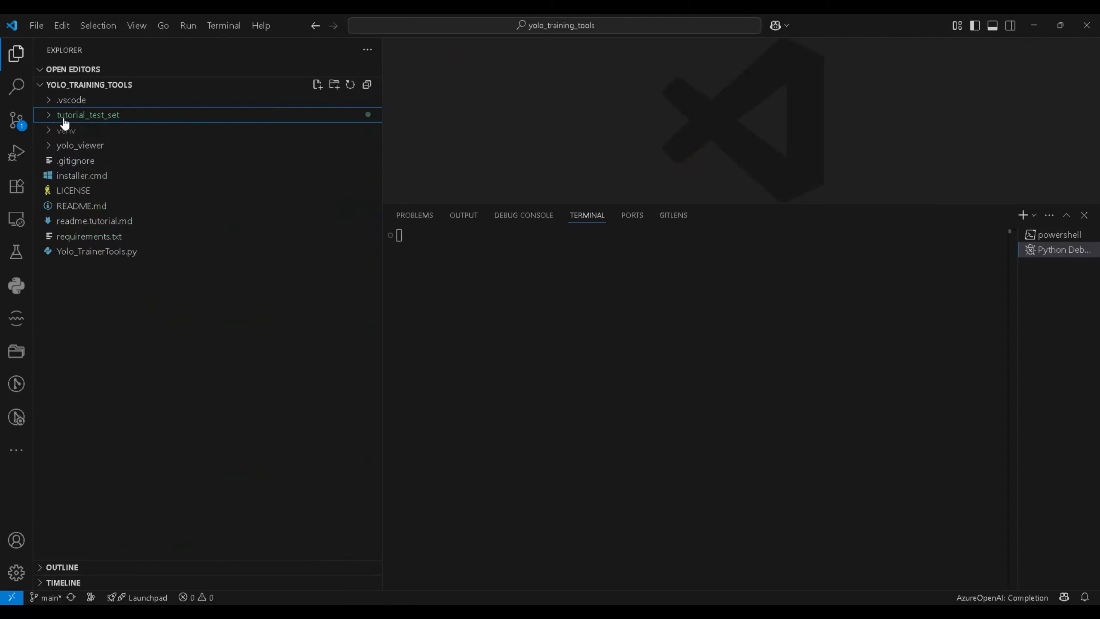
key("alt+Tab")
left_click(358, 275)
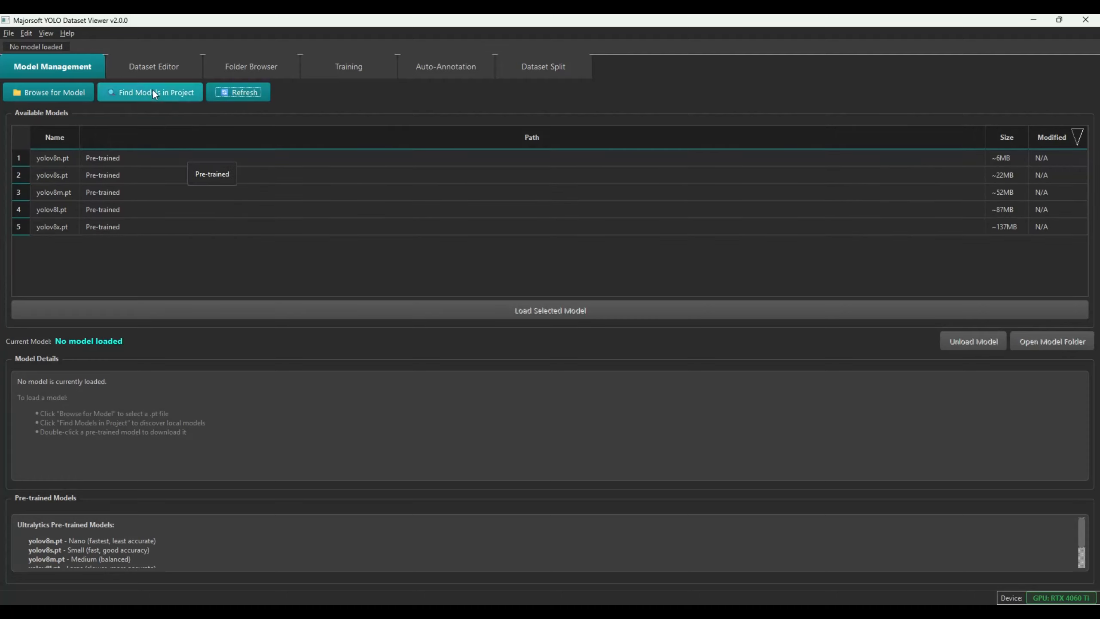
Start a new dataset in Dataset Editor, saving its configuration as data.yaml in yolo_training_tools
left_click(156, 74)
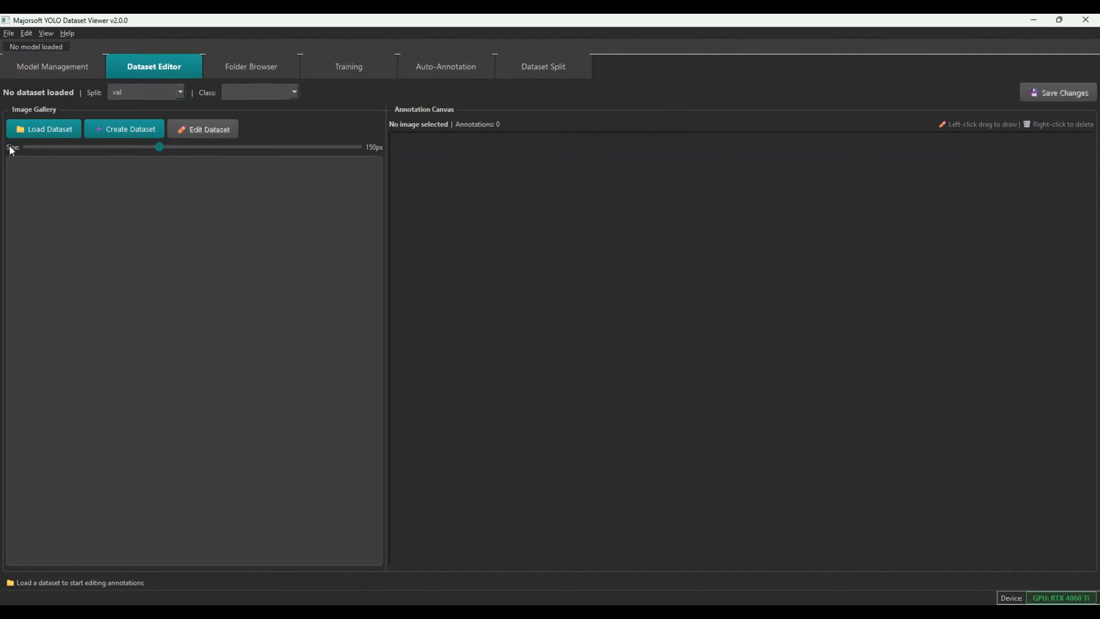
left_click(119, 133)
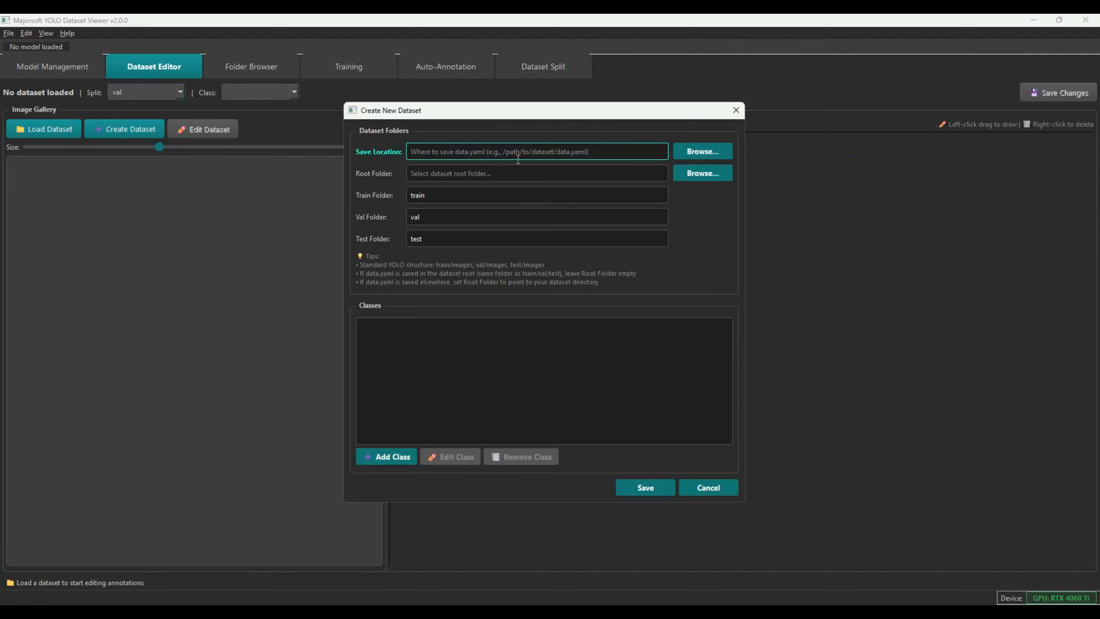
left_click(692, 146)
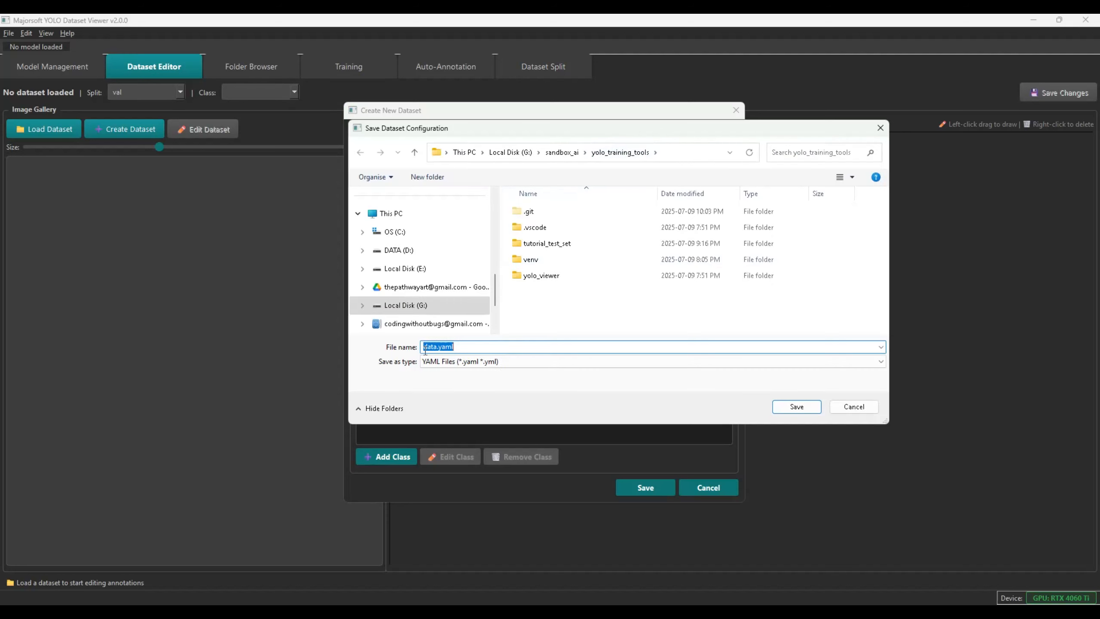
left_click(783, 406)
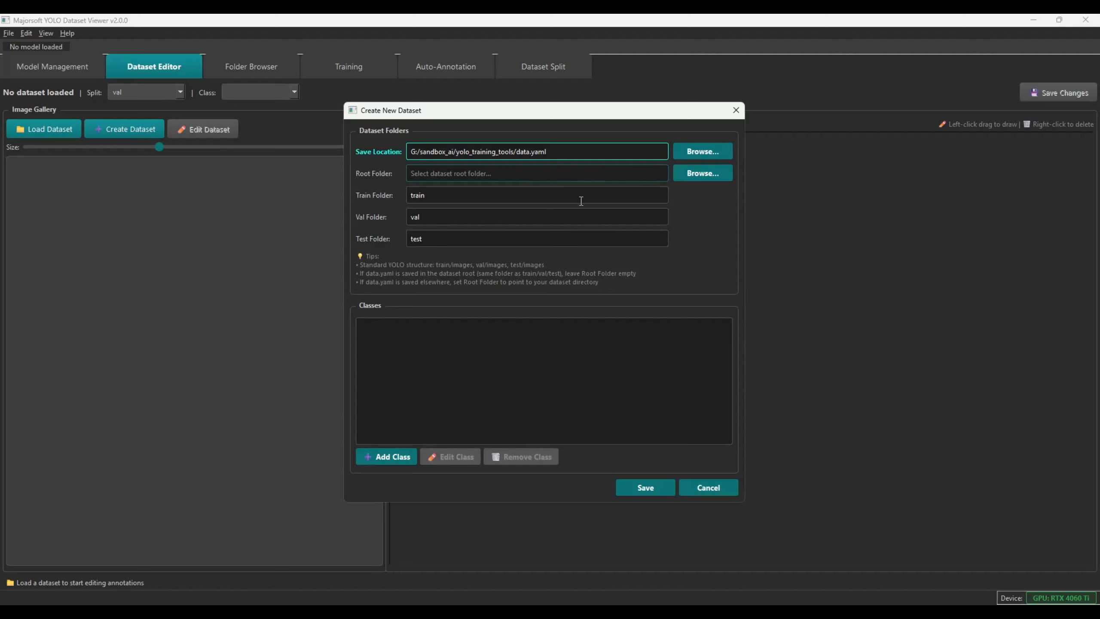
Create a new folder named 'working' and set it as the dataset root folder
left_click(710, 175)
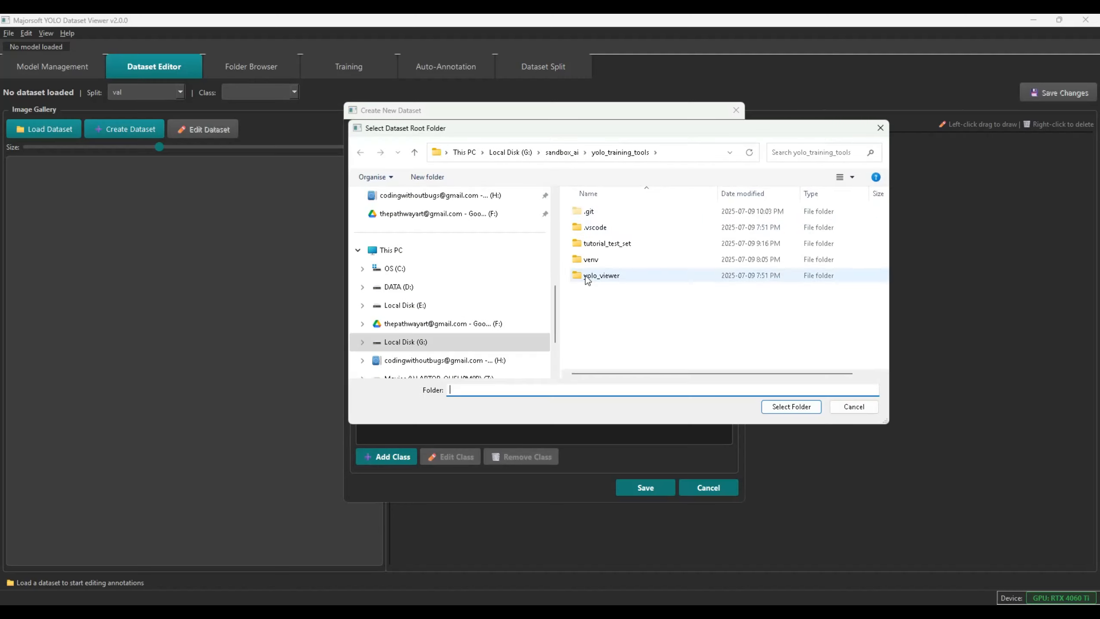
left_click(424, 176)
type("working")
key("Return")
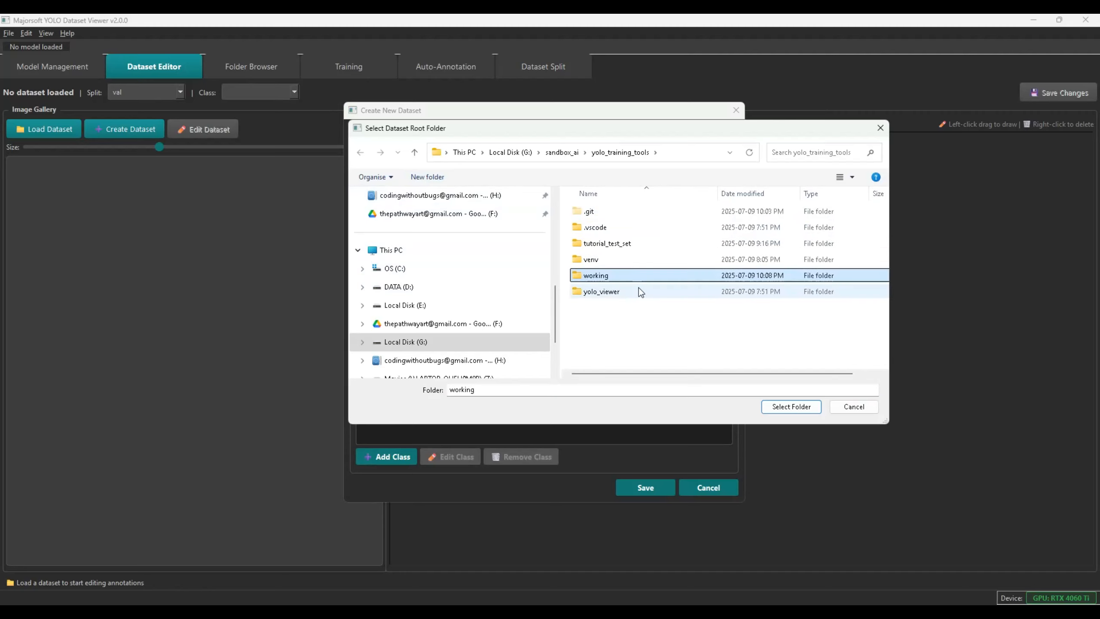
double_click(632, 276)
left_click(789, 407)
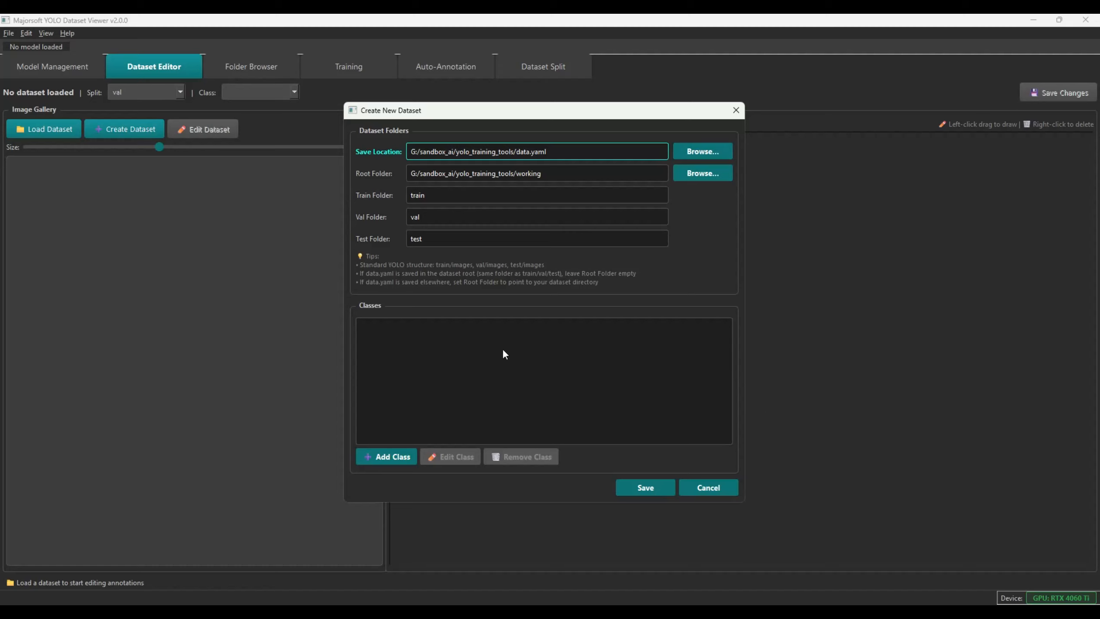
Add classes QR (0) and DATAMATRIX (1), then save data.yaml and dismiss the success message
left_click(373, 457)
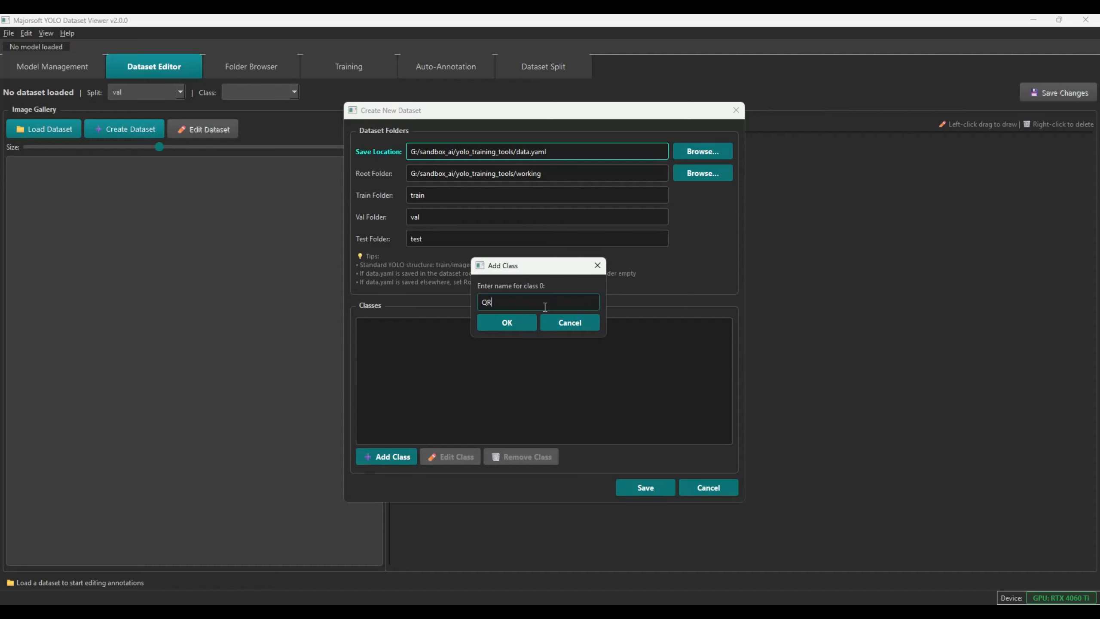
left_click(521, 322)
left_click(384, 458)
type("DATAMATRIX")
left_click(503, 323)
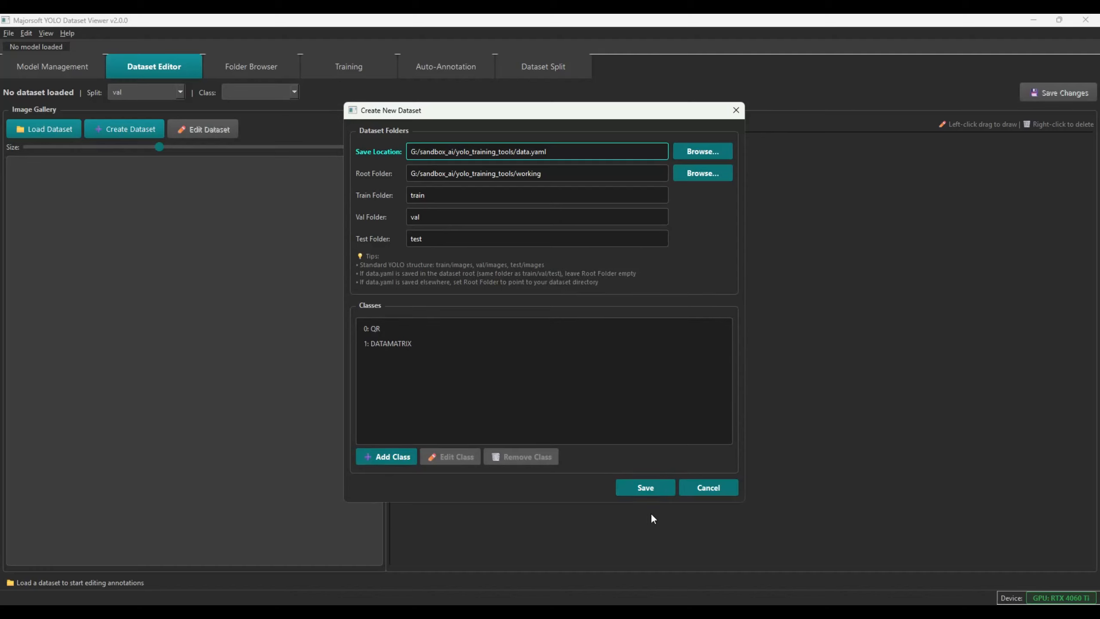
left_click(640, 494)
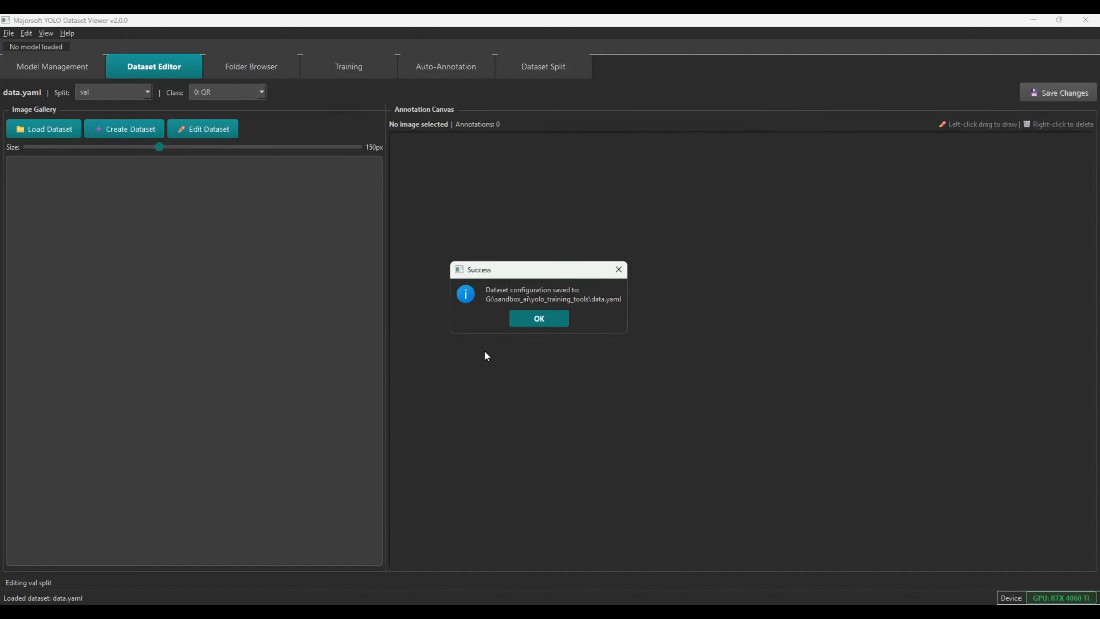
left_click(538, 319)
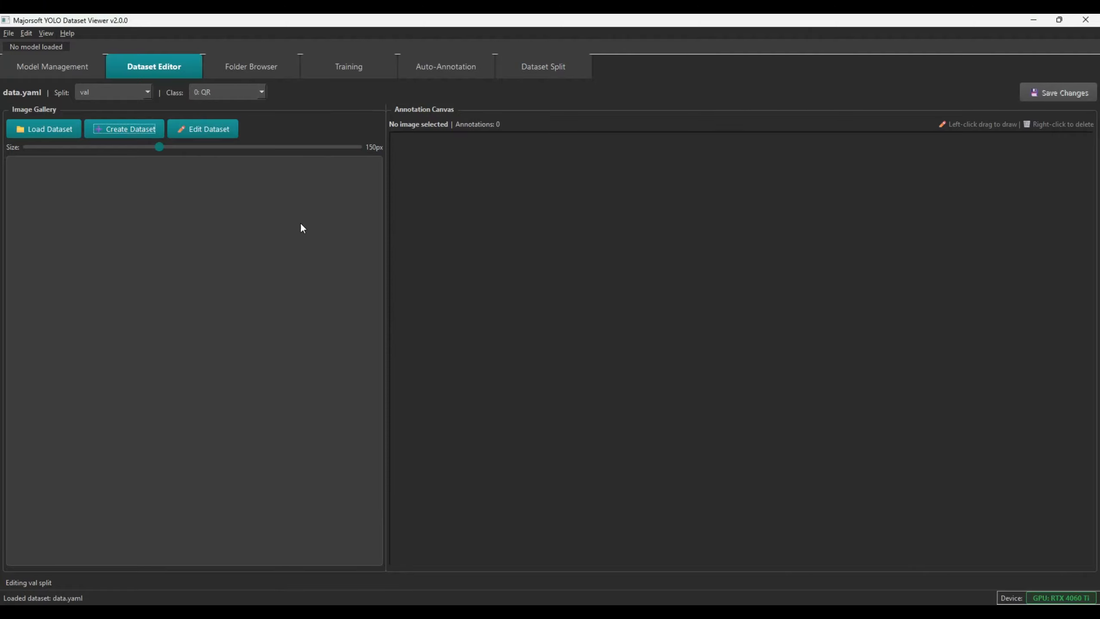
Back in VS Code, reveal the tutorial_test_set folder in File Explorer
key("alt+Tab")
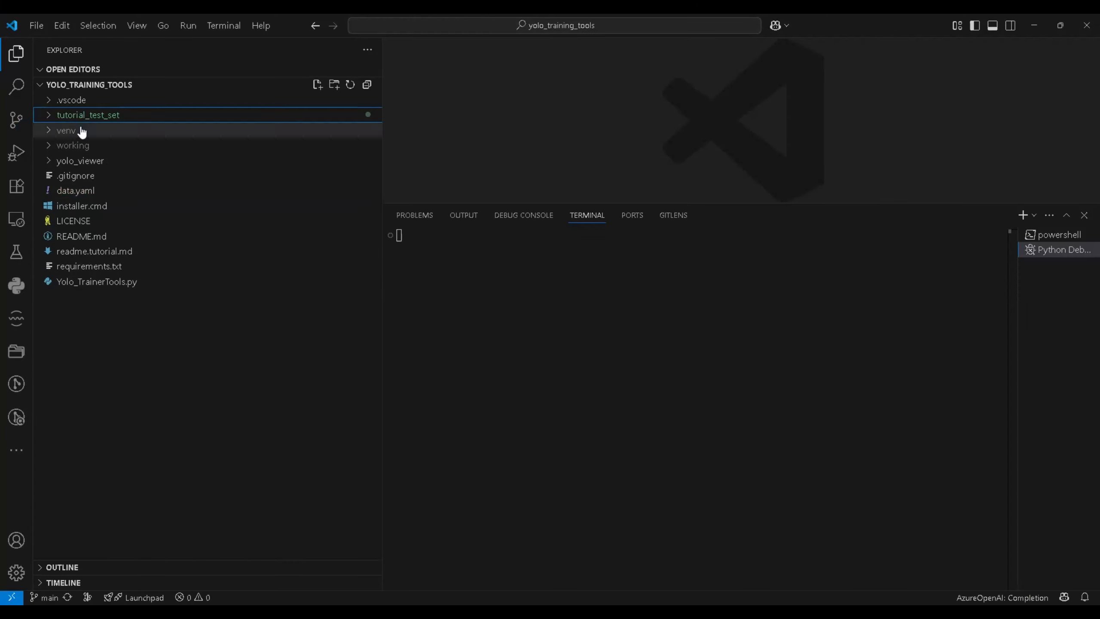
right_click(82, 116)
left_click(143, 98)
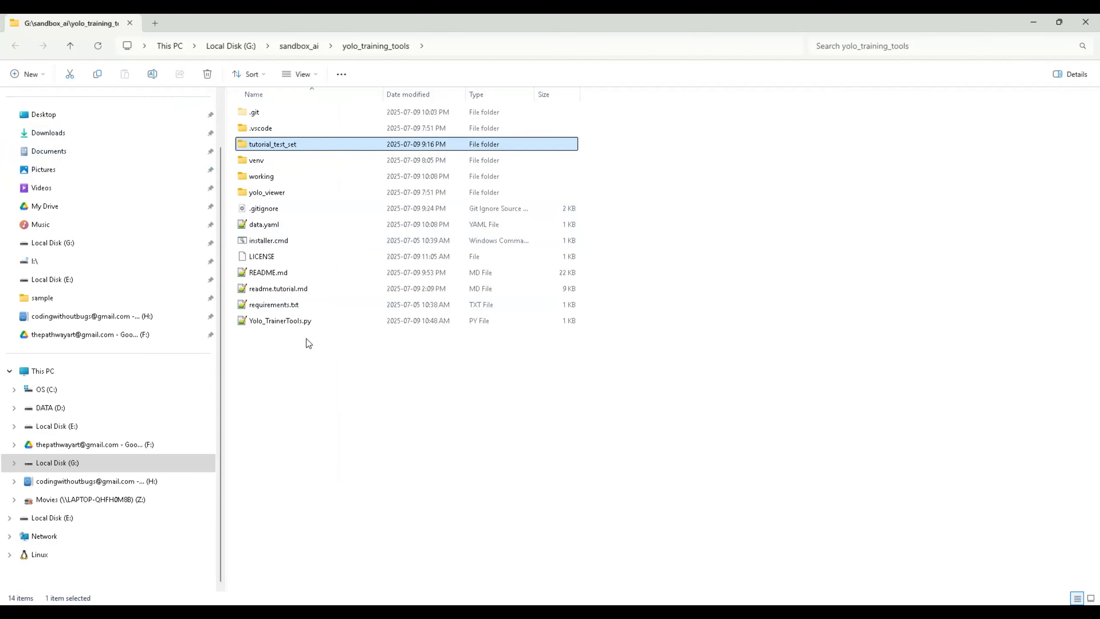
Create a new folder named annotated_test_set in yolo_training_tools
right_click(271, 357)
mouse_move(338, 544)
left_click(517, 364)
type("annotated_test_set")
key("Return")
In tutorial_test_set\barcode_set, select all 915 JPG images from v3YouTube upward
double_click(267, 147)
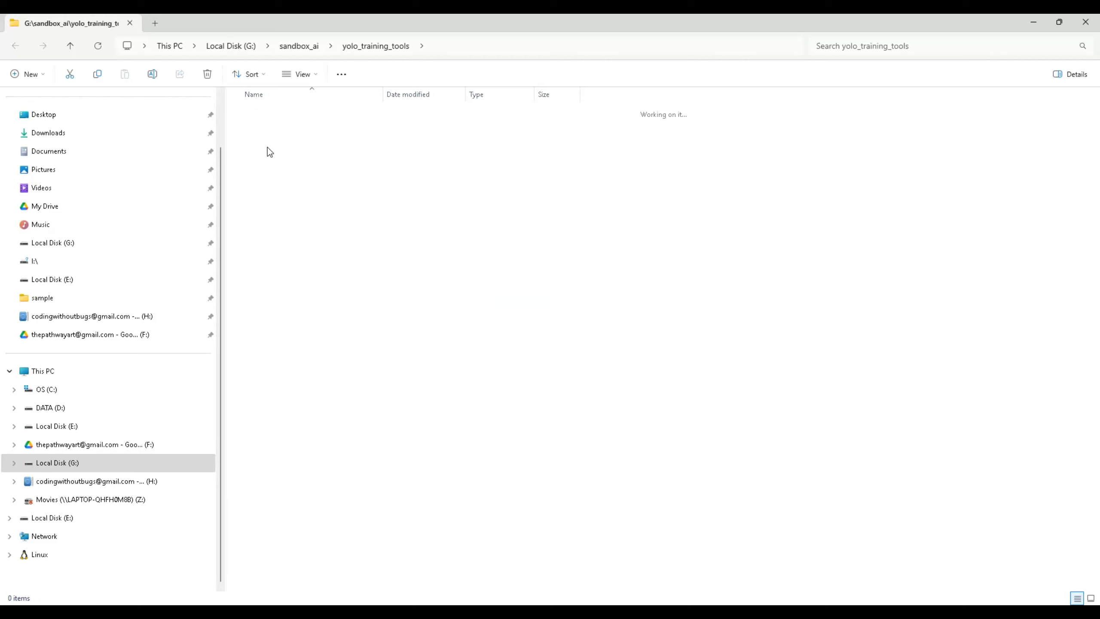
double_click(284, 113)
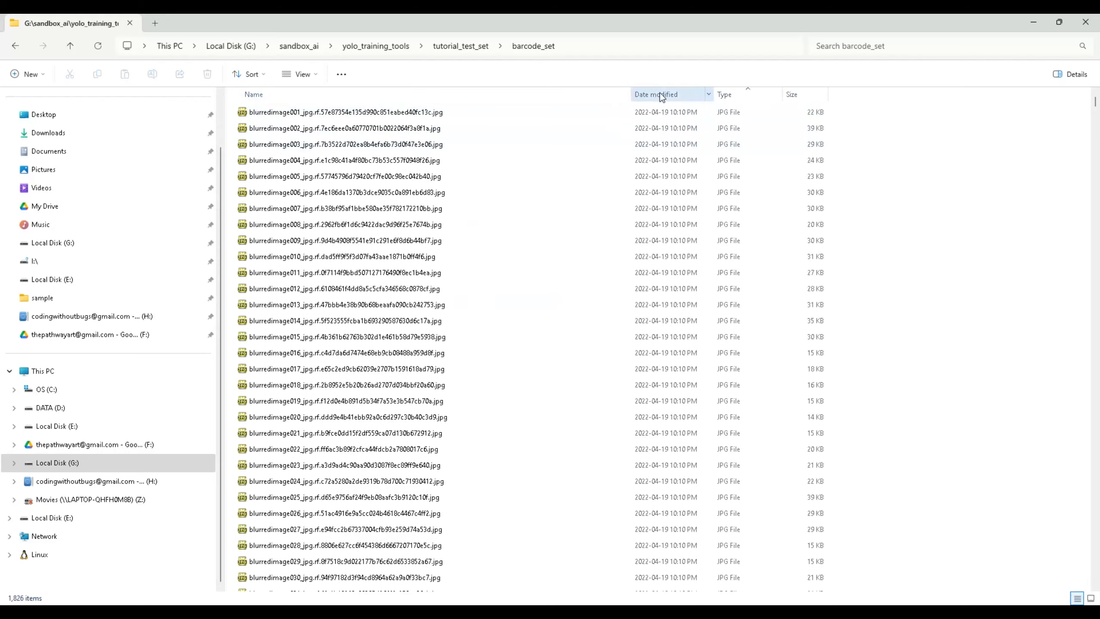
scroll(509, 291, "down", 15)
scroll(509, 299, "down", 20)
scroll(502, 302, "down", 20)
scroll(485, 298, "up", 20)
scroll(486, 299, "up", 20)
scroll(487, 294, "up", 20)
scroll(489, 299, "up", 2)
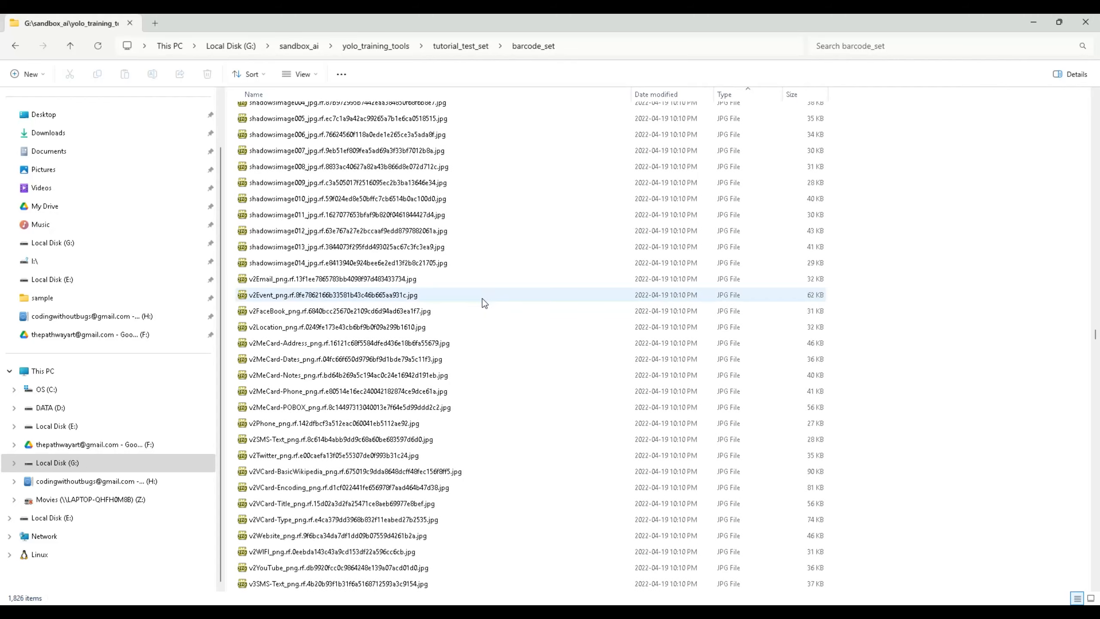
scroll(479, 301, "down", 5)
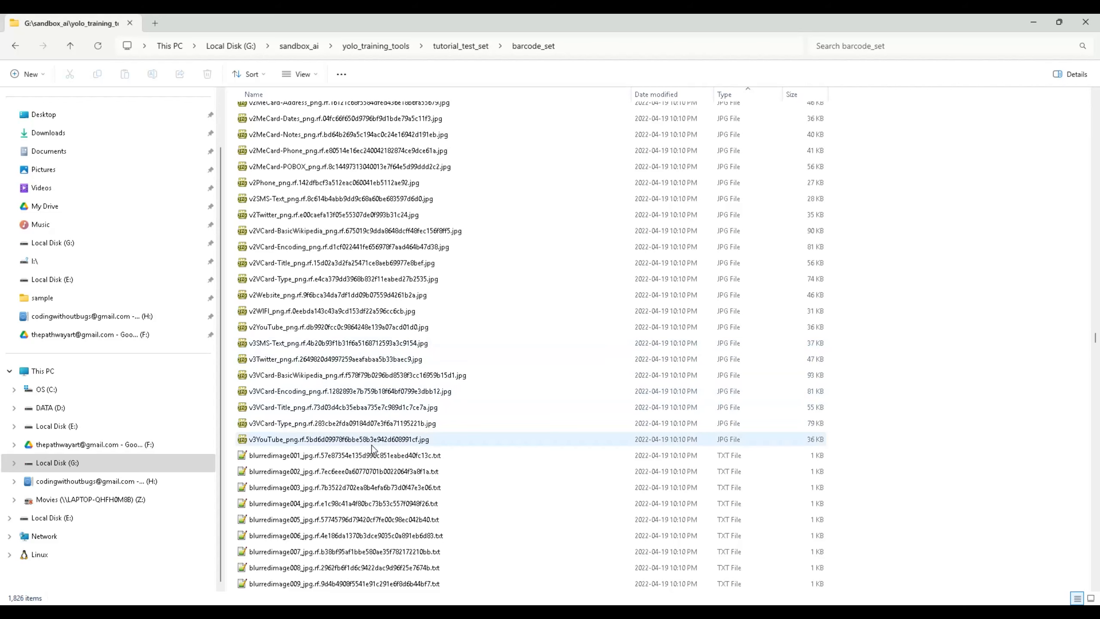
left_click(390, 441)
key("shift+Home")
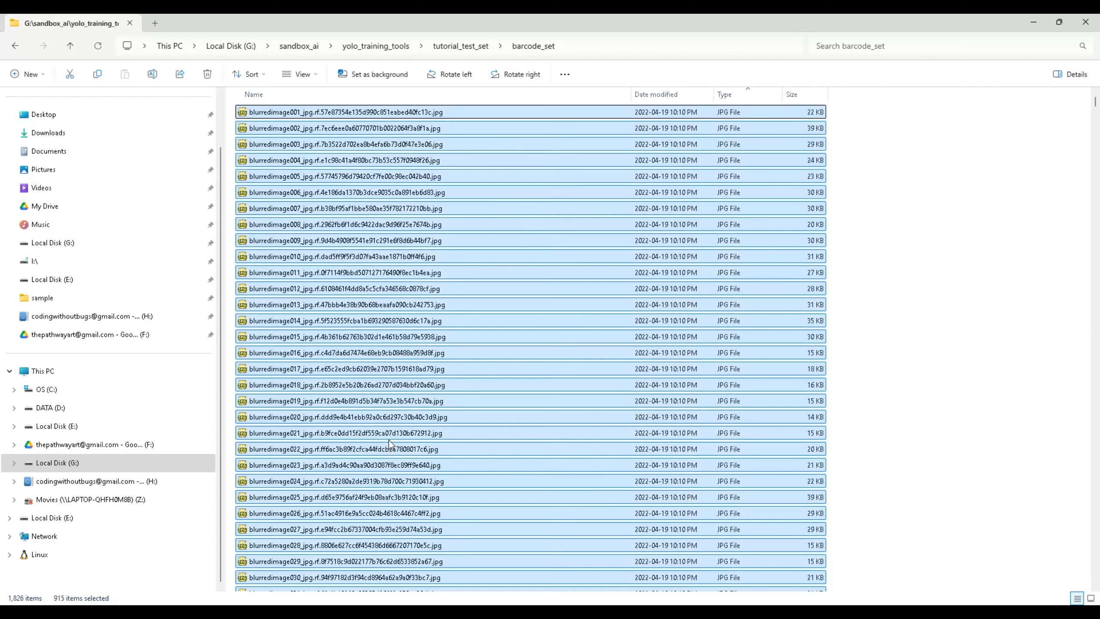
Copy the selected images and paste them into annotated_test_set
right_click(394, 363)
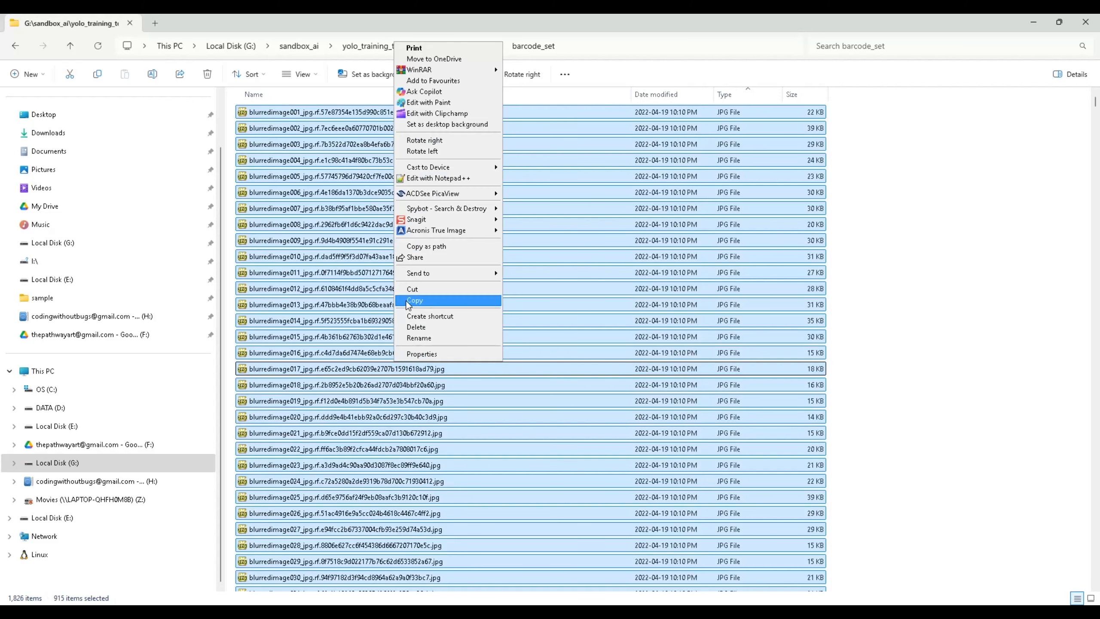
left_click(408, 303)
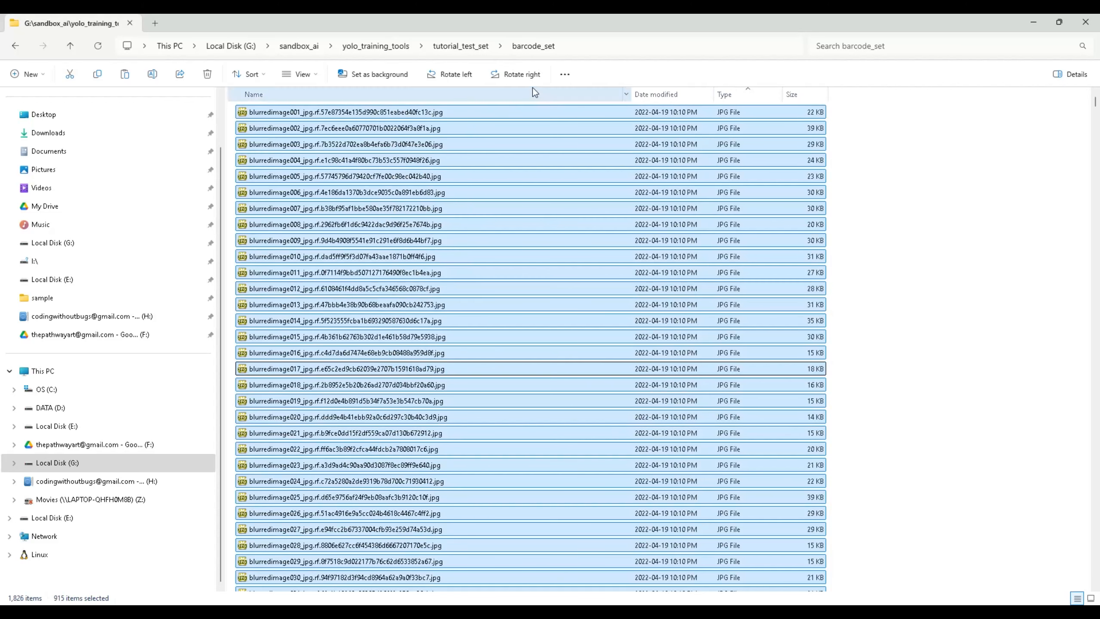
left_click(395, 48)
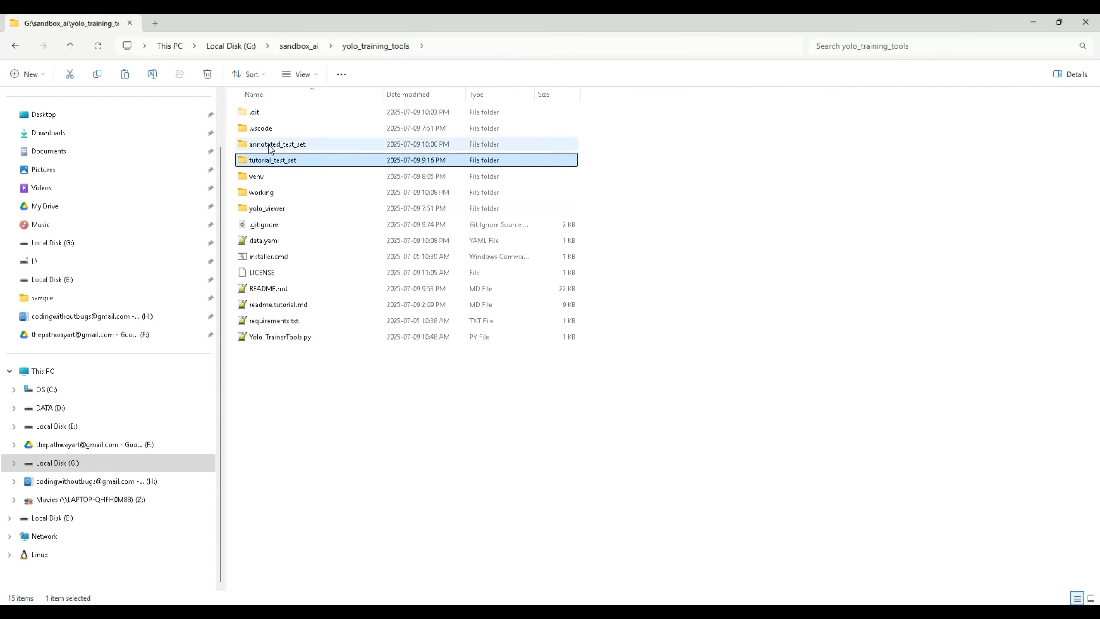
double_click(290, 146)
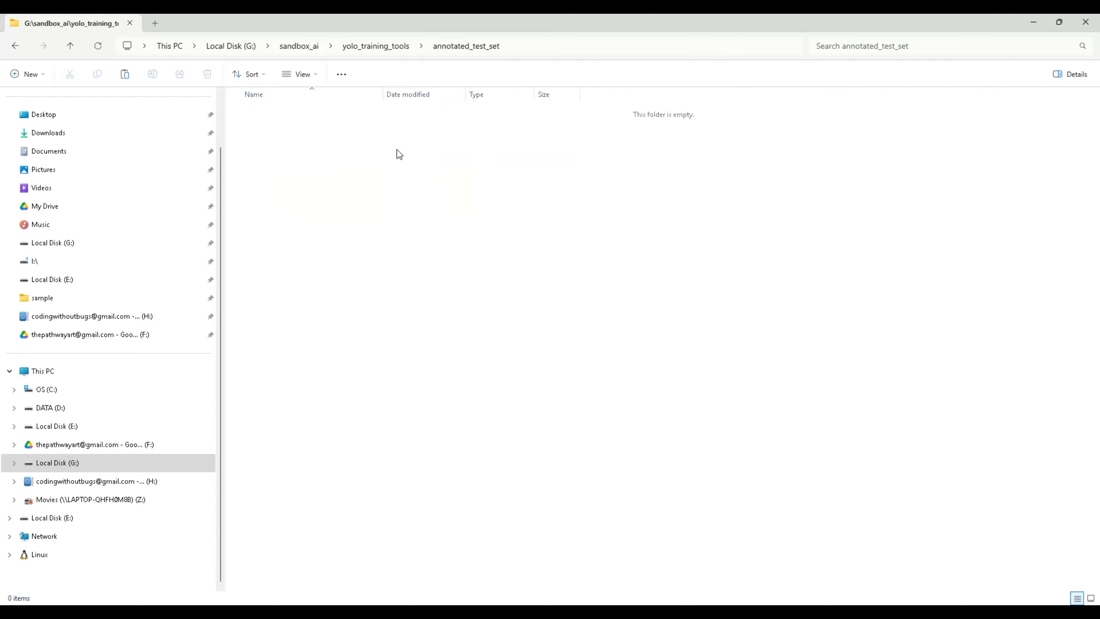
key("ctrl+v")
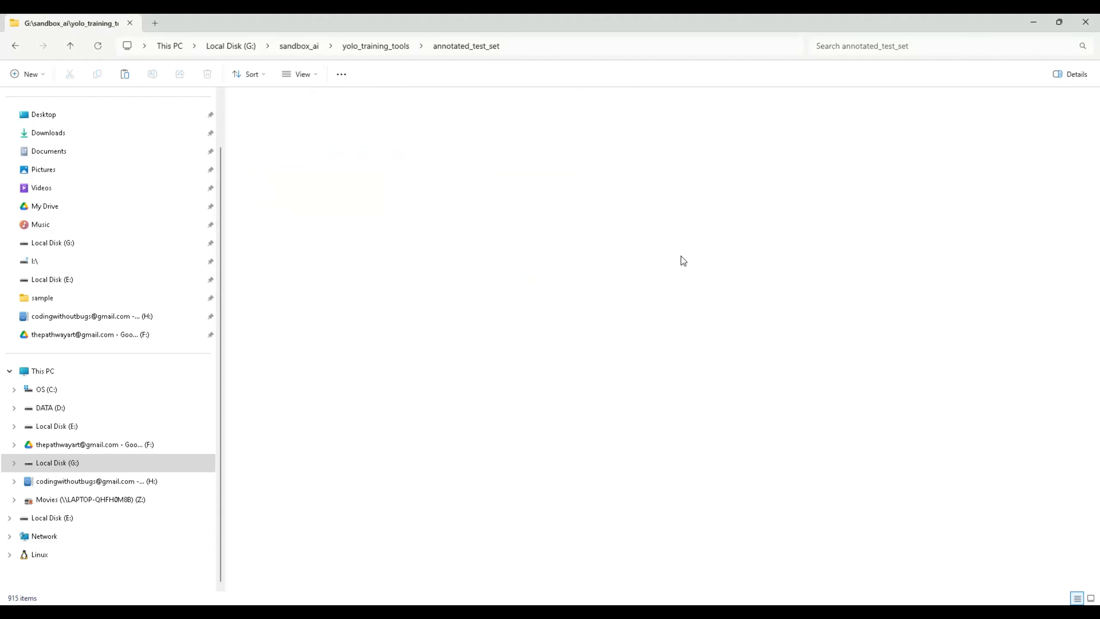
Clear the selection of pasted files and close File Explorer
left_click(678, 183)
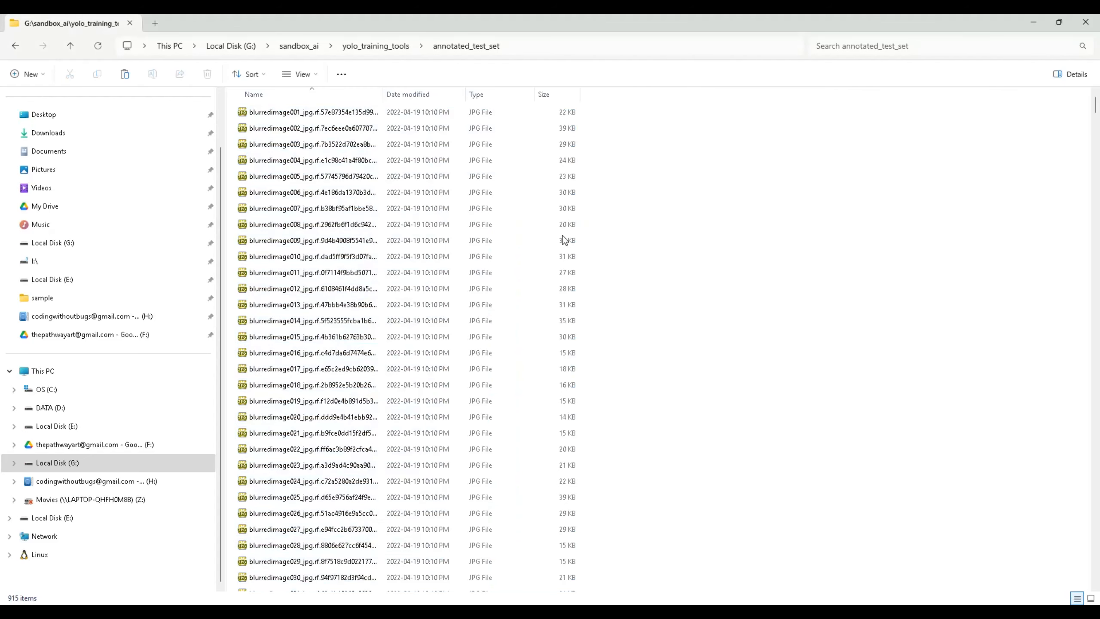
left_click_drag(692, 124, 243, 147)
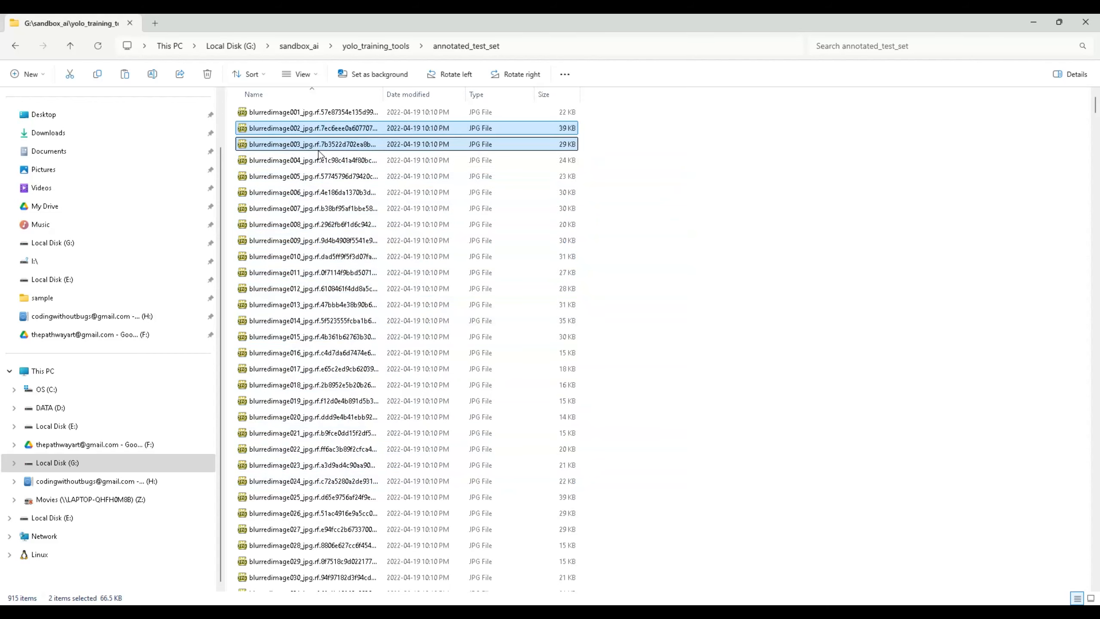
left_click(686, 179)
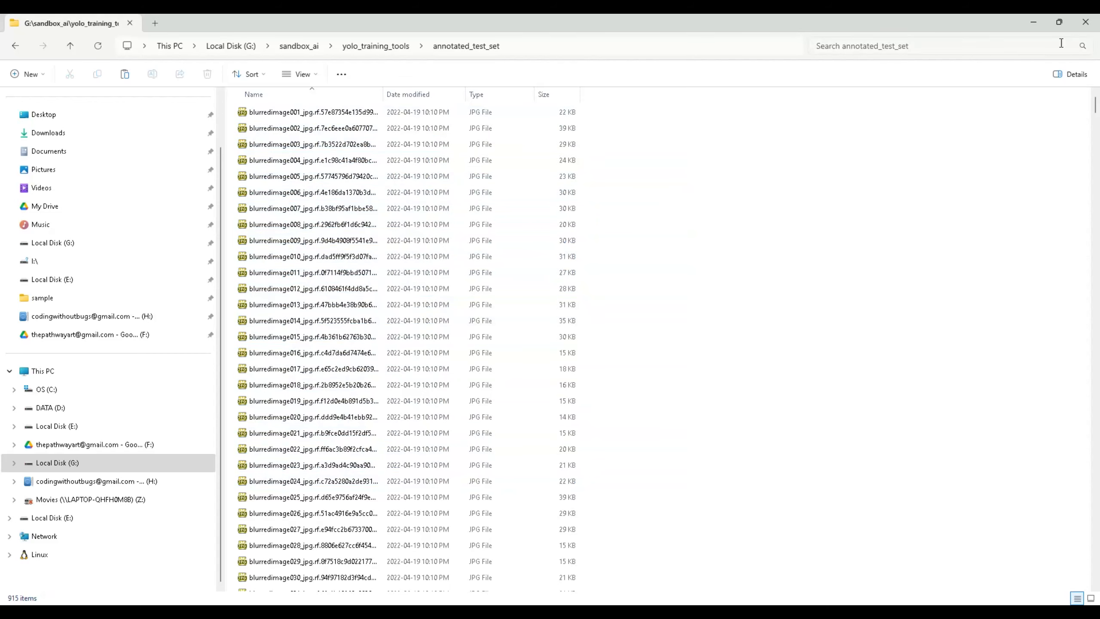
left_click(1080, 26)
key("alt+Tab")
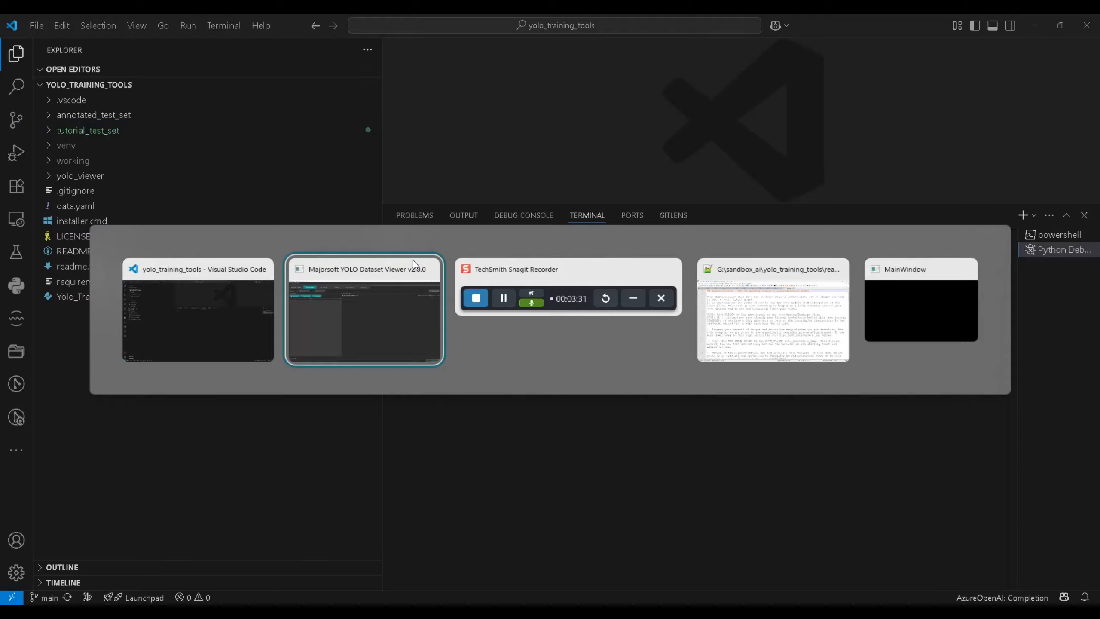
Load the annotated_test_set folder into Folder Browser, showing 915 images, and resize the thumbnails
left_click(412, 260)
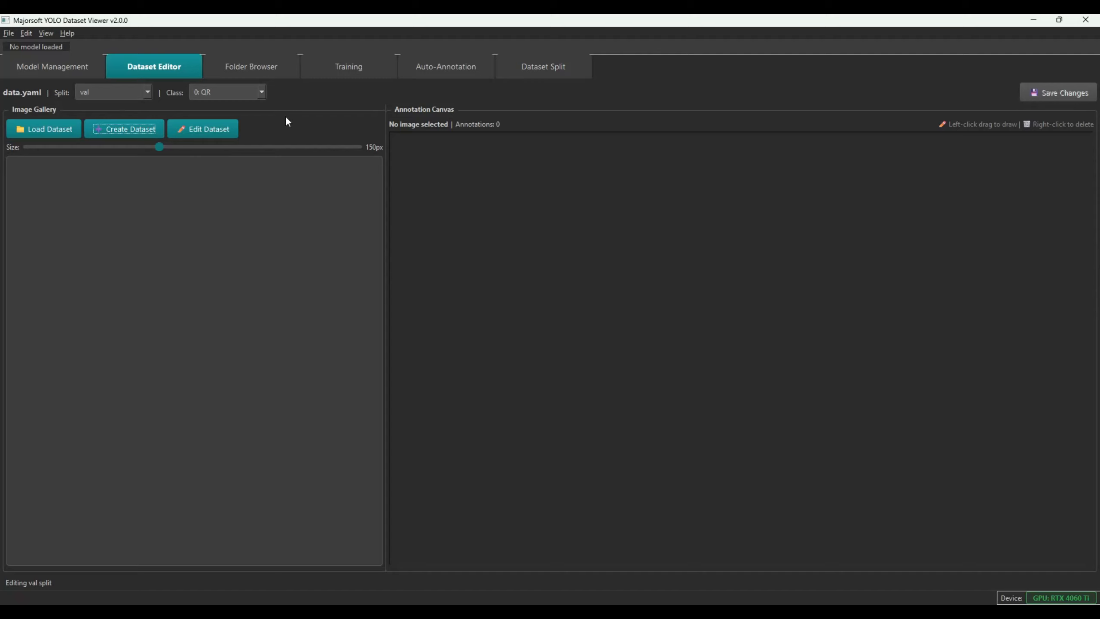
left_click(264, 74)
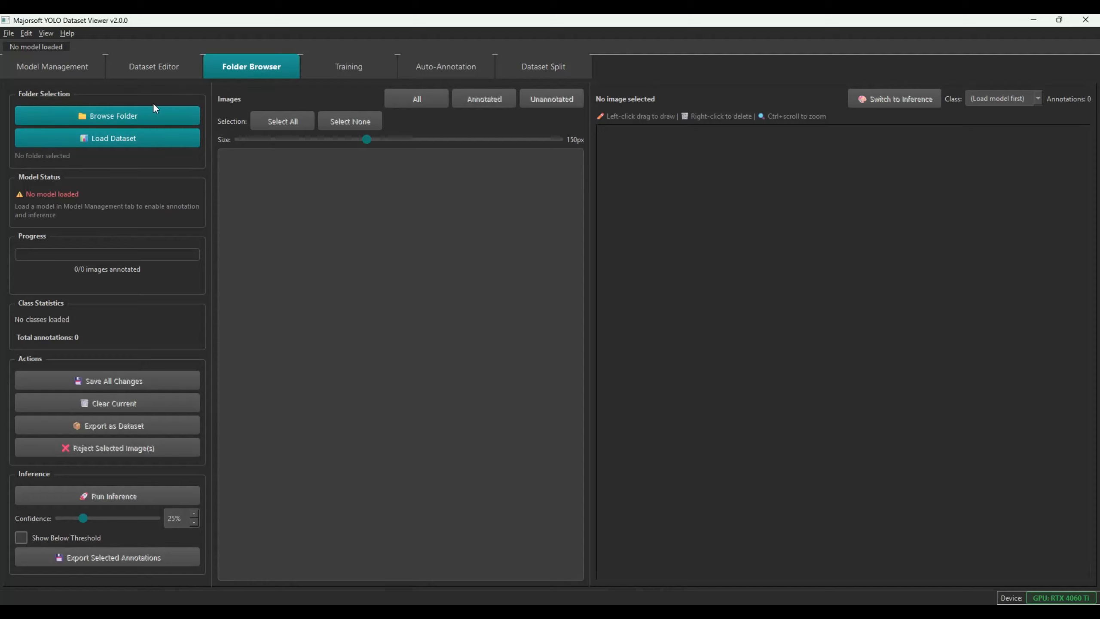
left_click(85, 118)
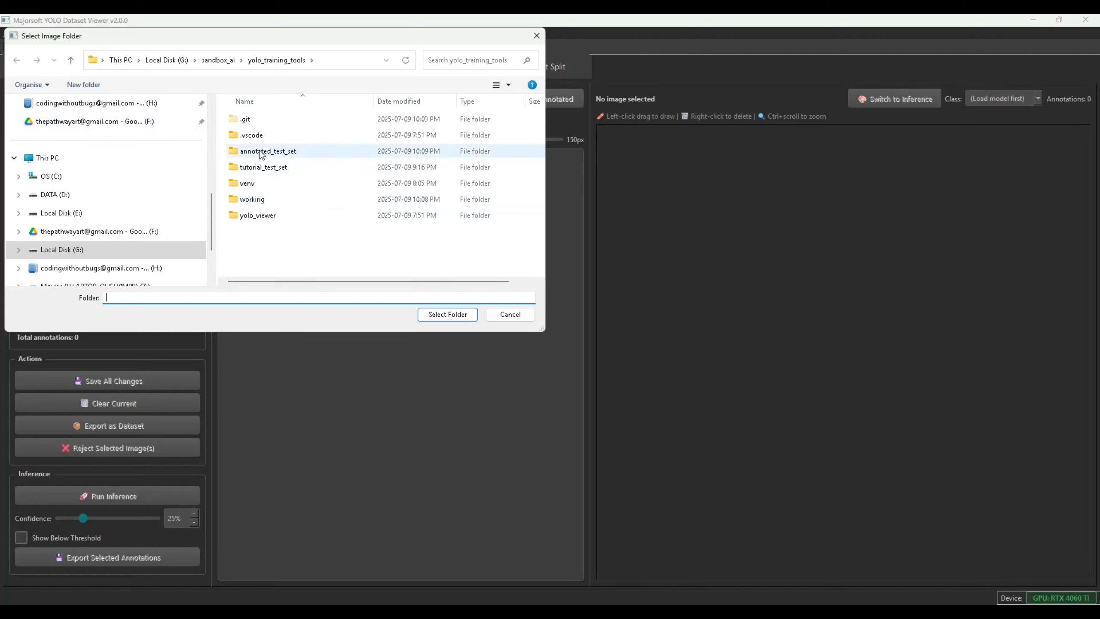
double_click(287, 151)
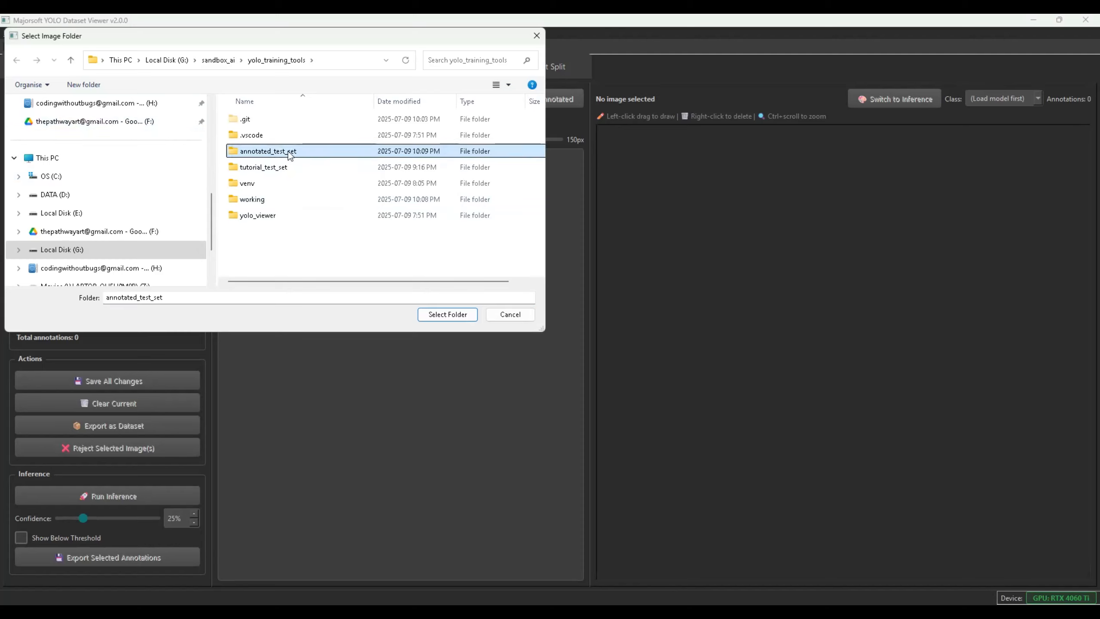
left_click(435, 314)
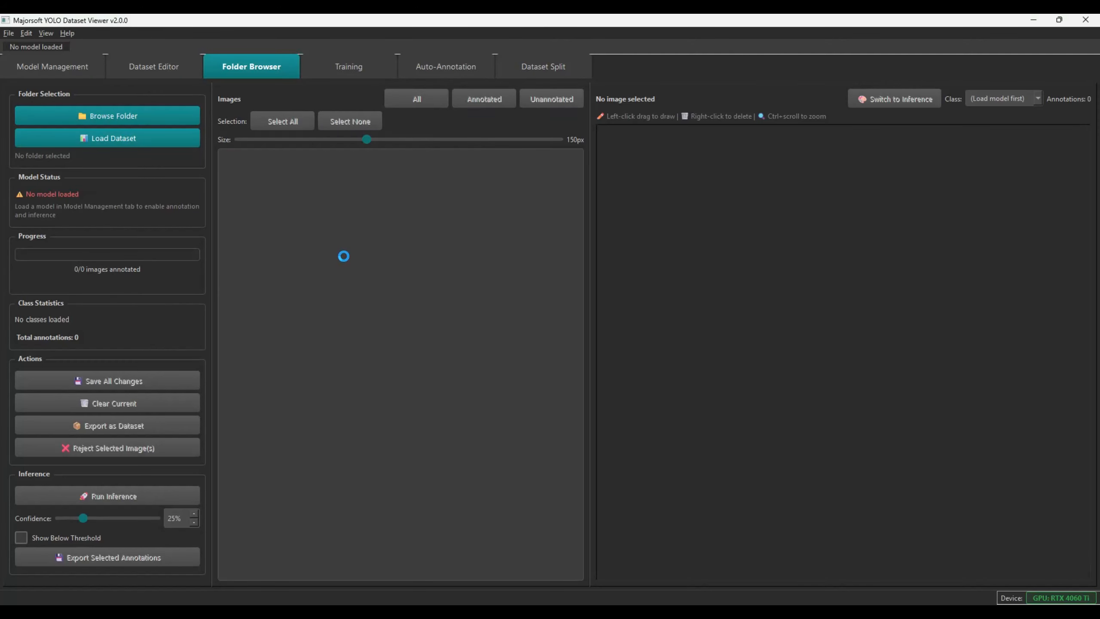
left_click_drag(368, 140, 383, 156)
Adjust the gallery thumbnail size and scroll back to the top of the gallery
scroll(350, 287, "down", 20)
scroll(350, 286, "up", 20)
key("Home")
scroll(351, 286, "up", 5)
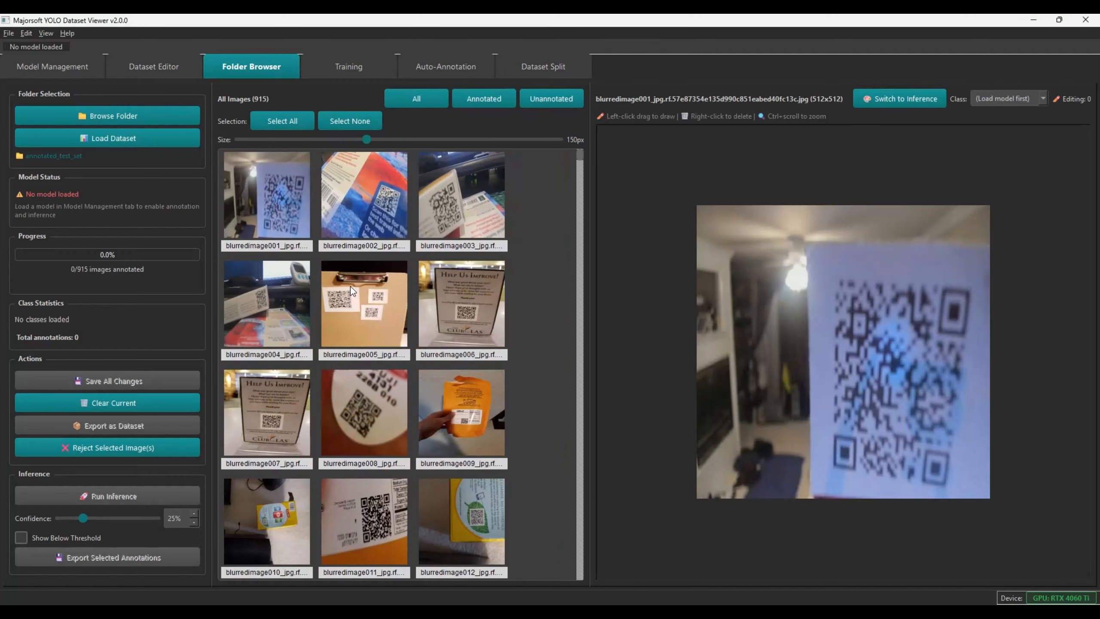
Load classes from data.yaml and keep 0: QR as the annotation class
left_click(115, 139)
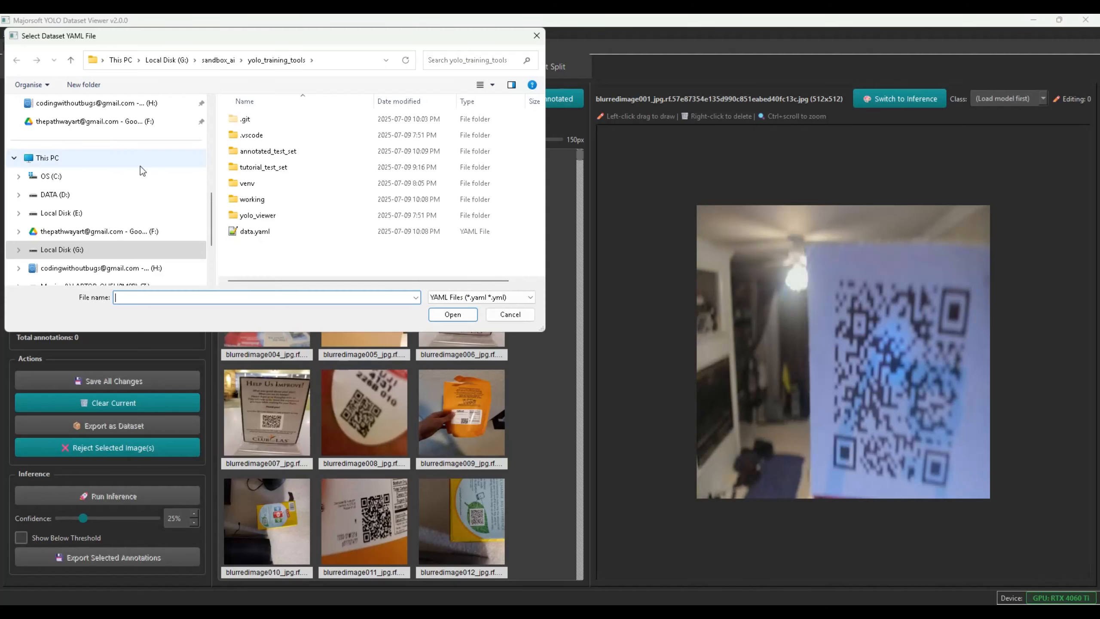
left_click(257, 231)
left_click(470, 315)
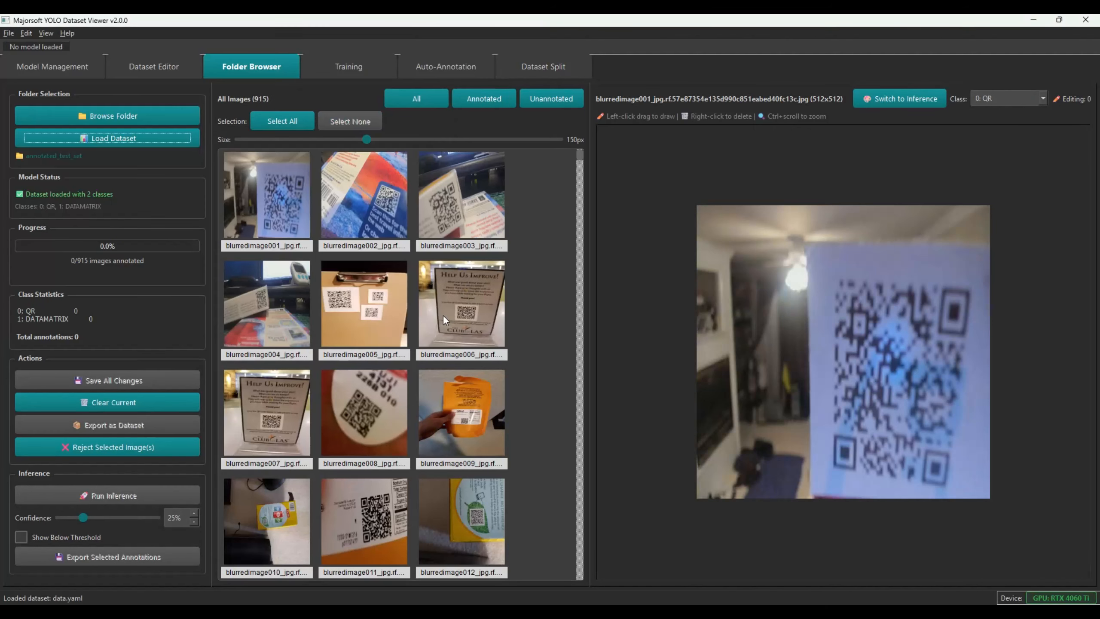
left_click(1012, 102)
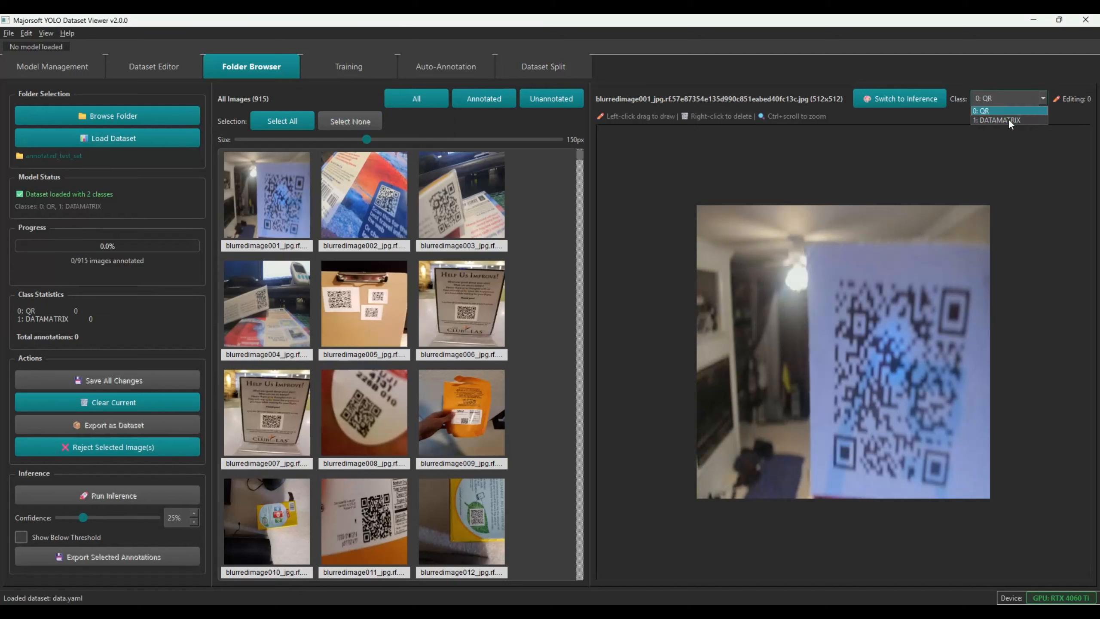
left_click(1005, 161)
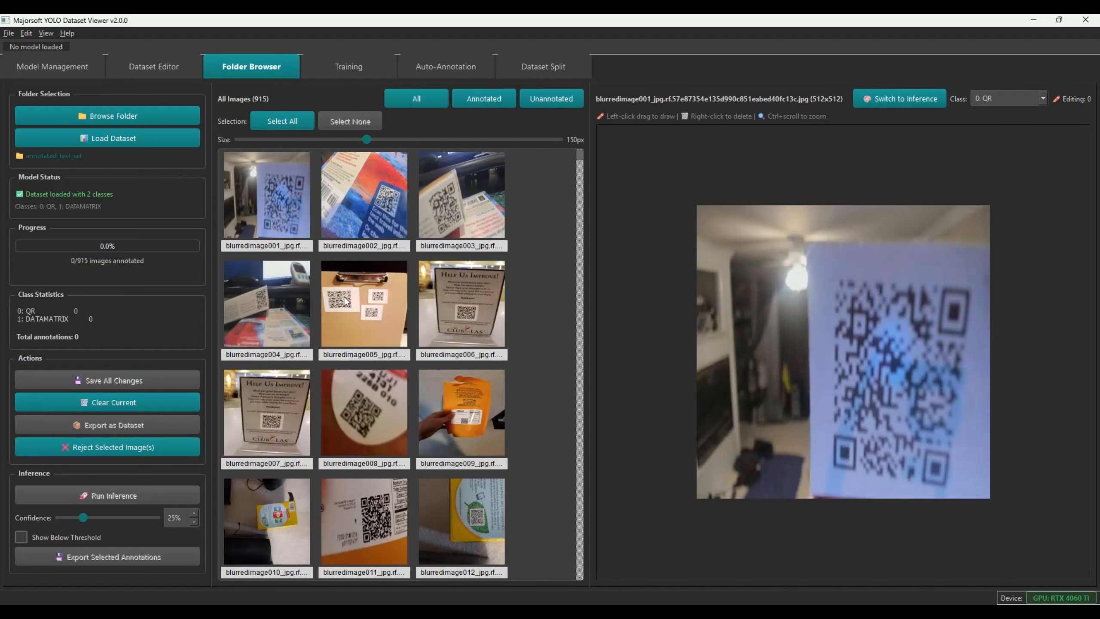
left_click(373, 310)
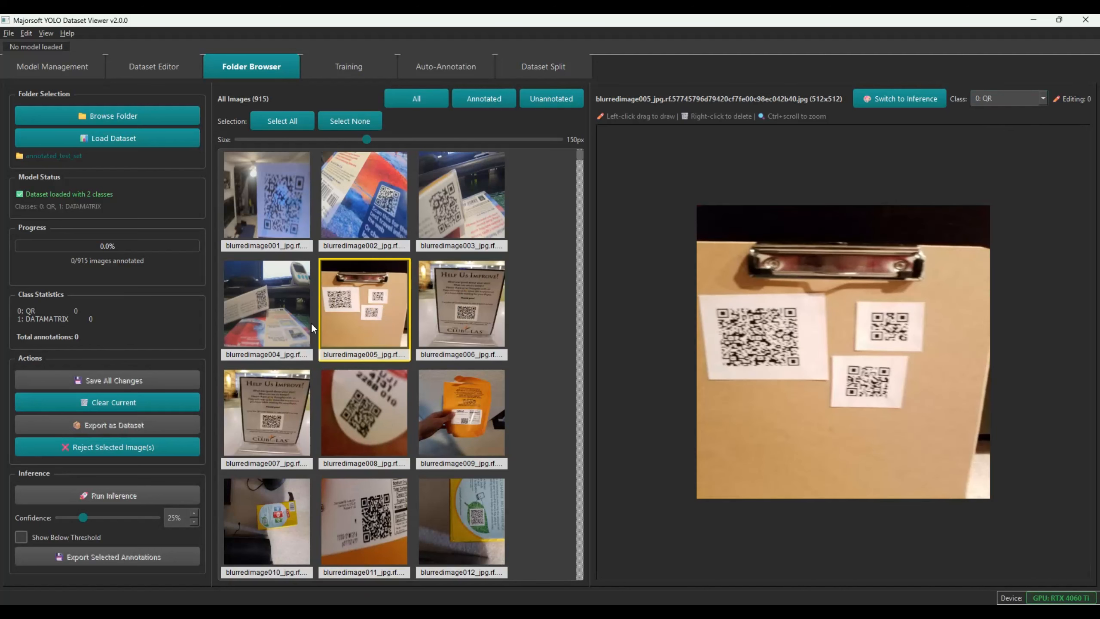
Draw QR boxes around the codes in blurred images 001, 002, 003, 004 and 006
left_click(271, 217)
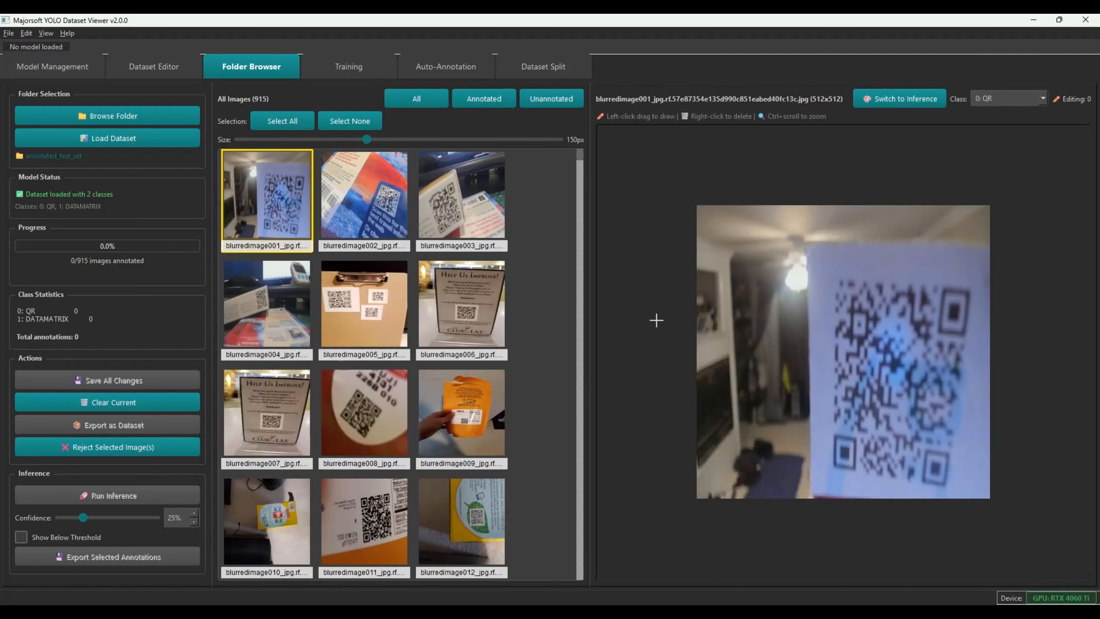
left_click_drag(819, 267, 972, 493)
left_click(372, 213)
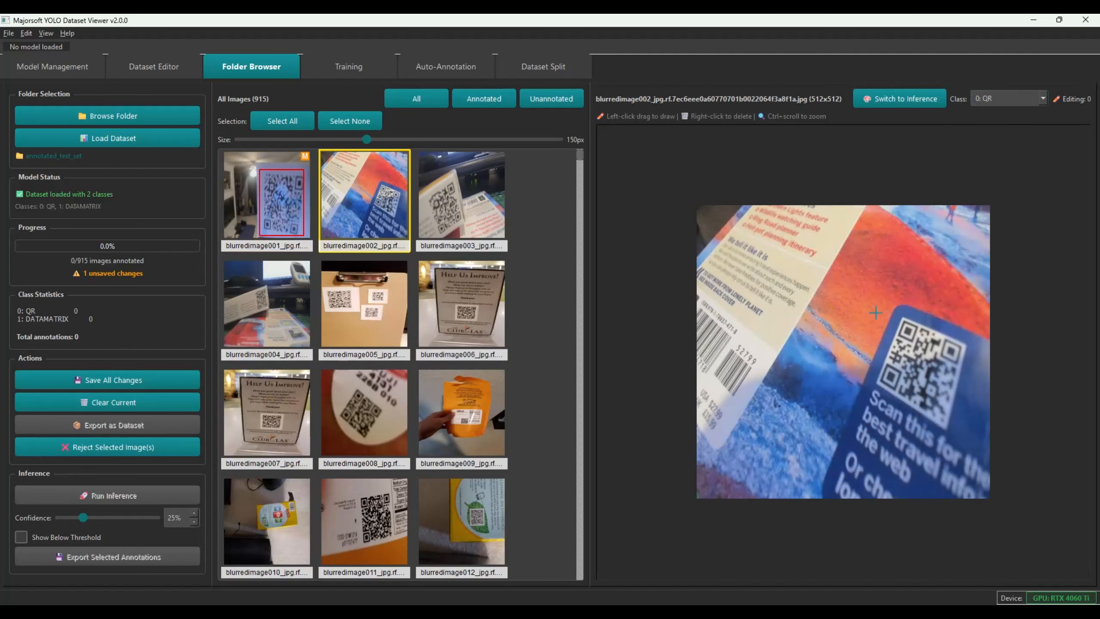
left_click_drag(870, 305, 969, 430)
left_click(462, 212)
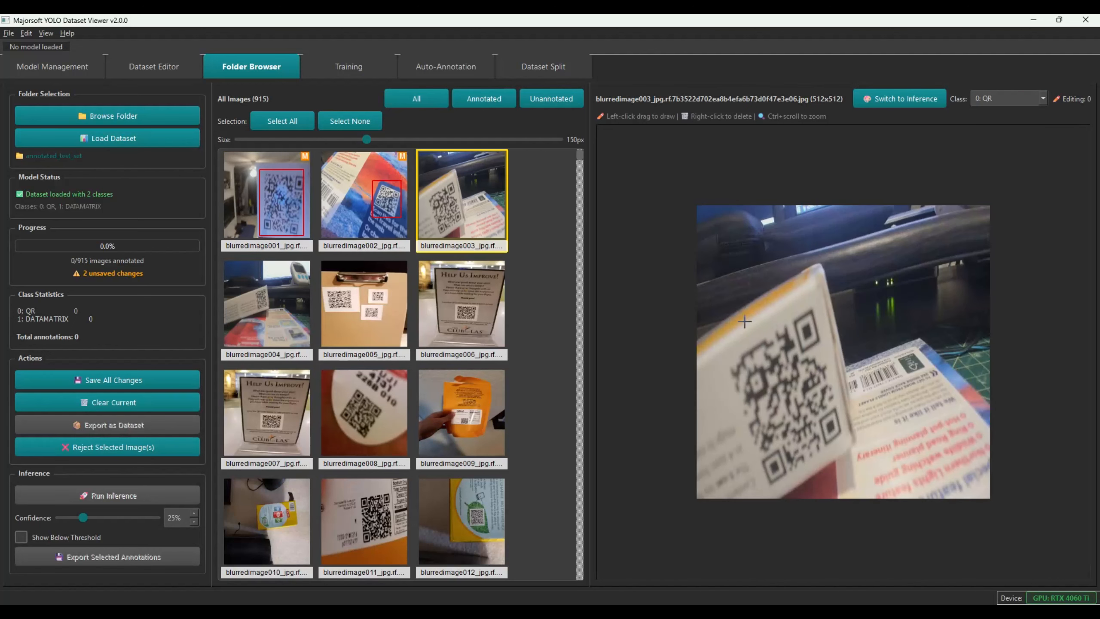
left_click_drag(716, 303, 847, 488)
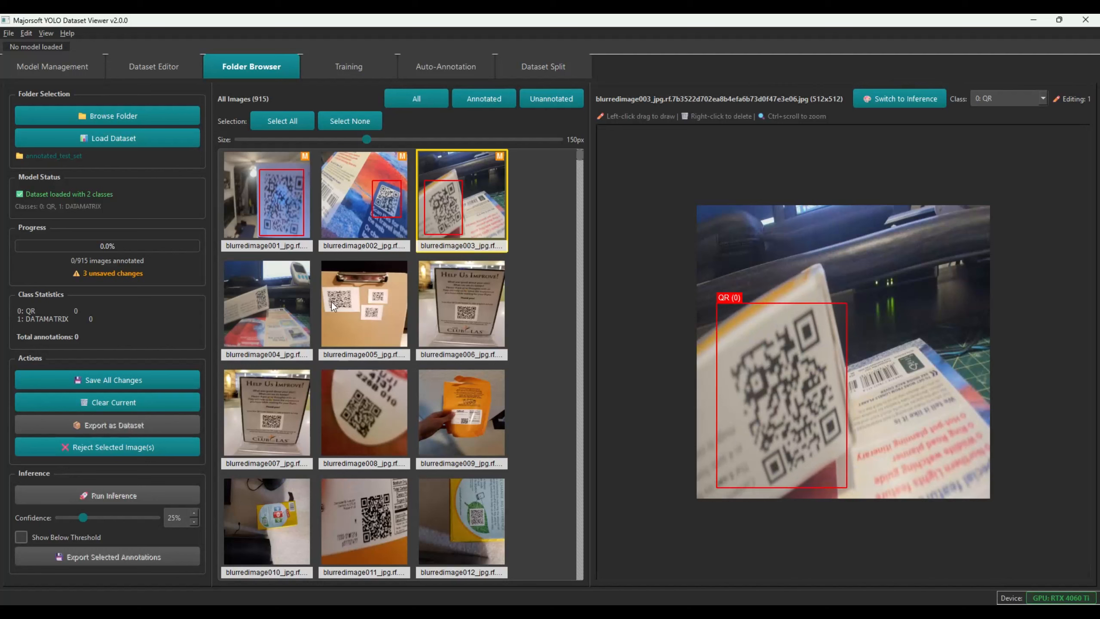
left_click(298, 312)
left_click_drag(798, 296, 848, 377)
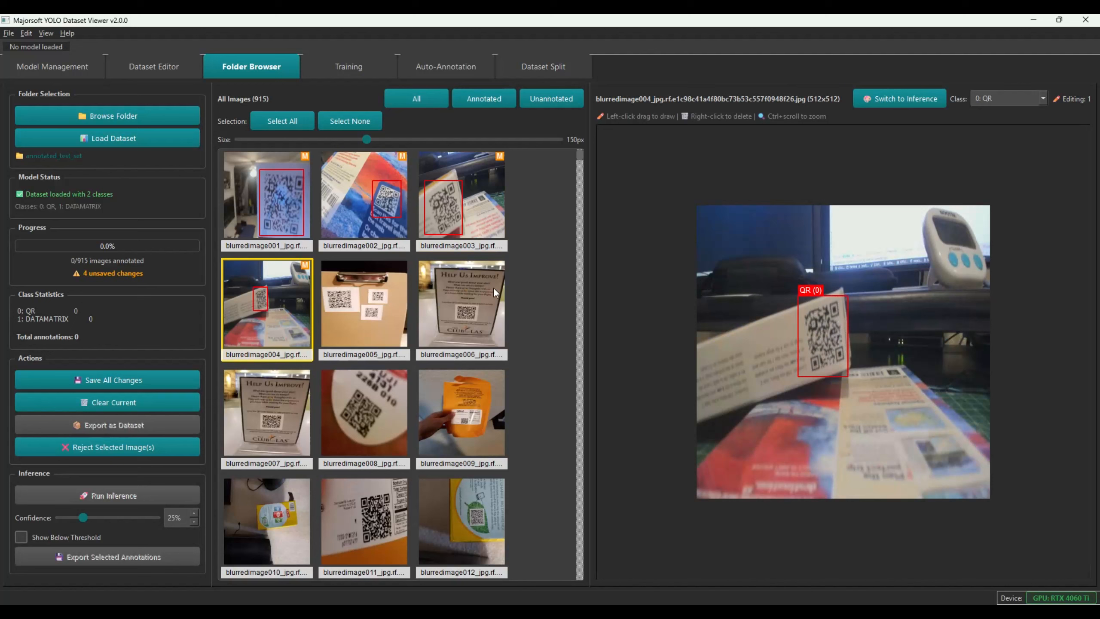
left_click(440, 311)
left_click_drag(826, 356, 892, 410)
Clear the selection and select blurredimage007 alone, the blurry Help Us Improve sign
left_click(273, 423)
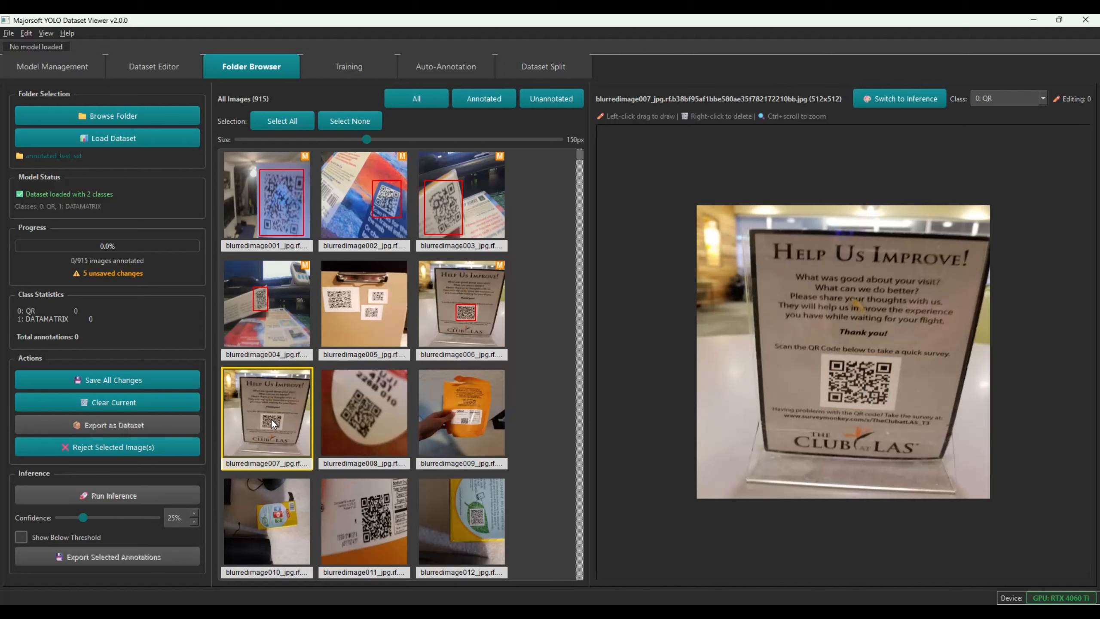
left_click(349, 420)
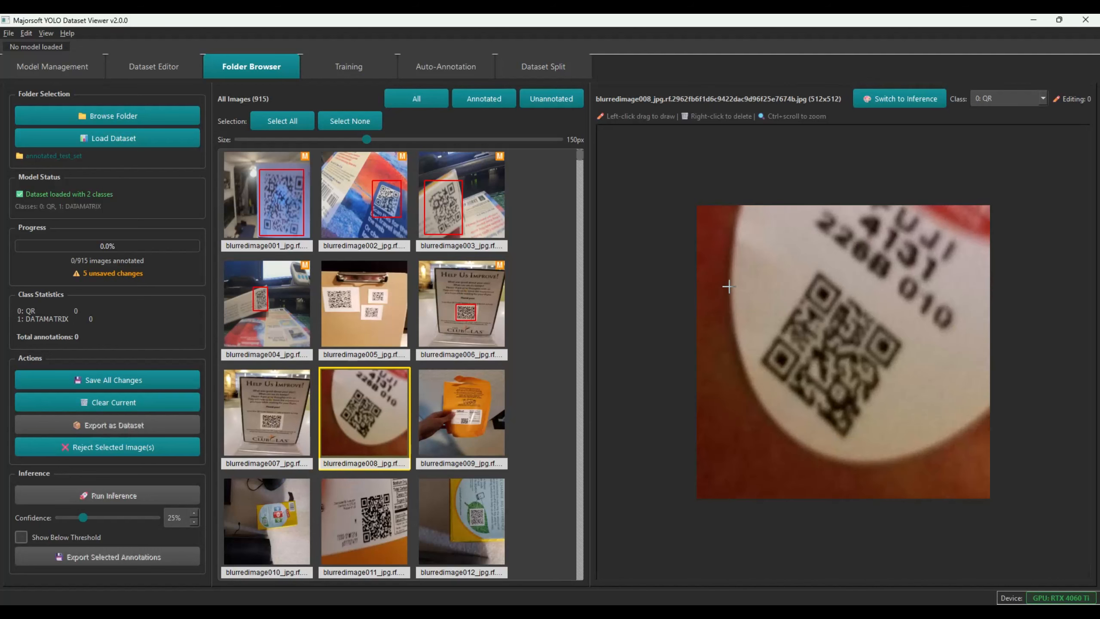
left_click(469, 314)
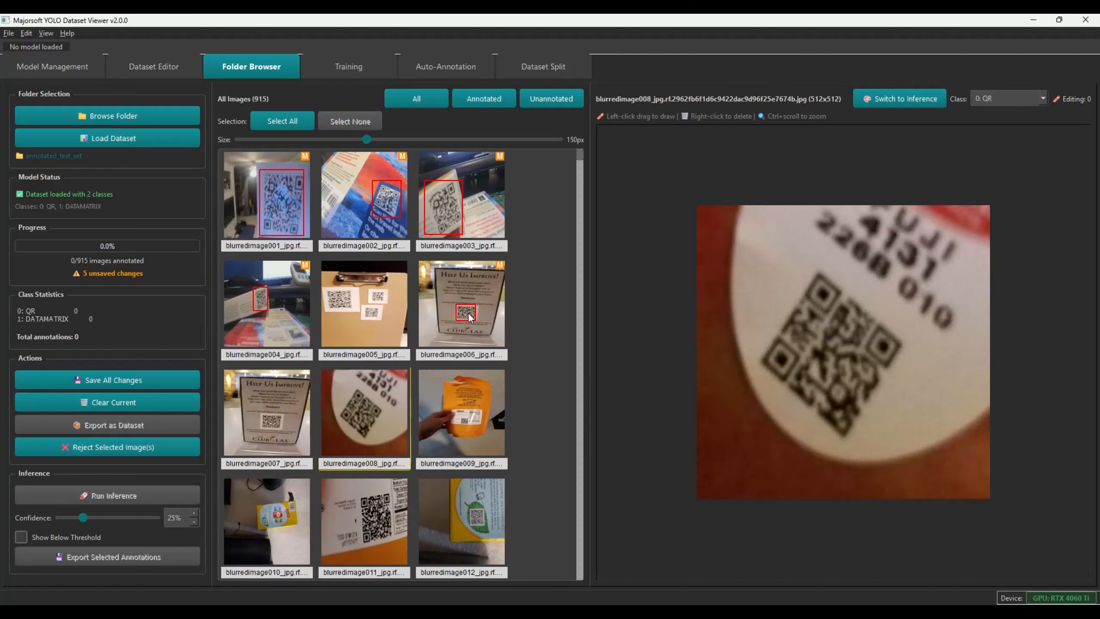
left_click(311, 394)
left_click(465, 285)
left_click(286, 397)
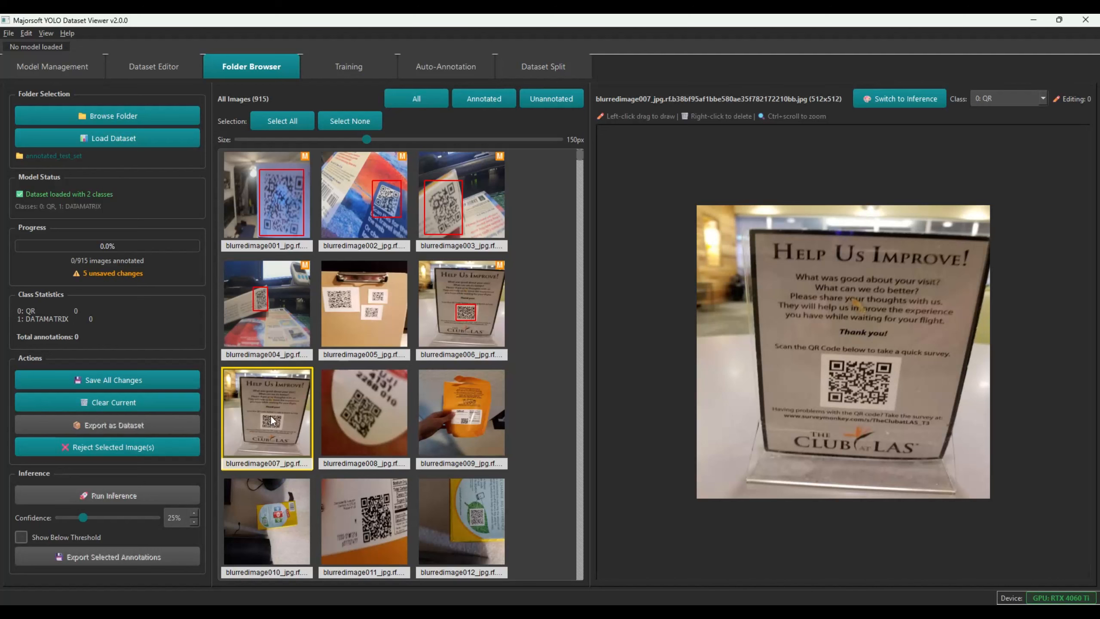
Reject blurredimage007 into the rejected folder, leaving 914 images, then switch to VS Code
left_click(131, 446)
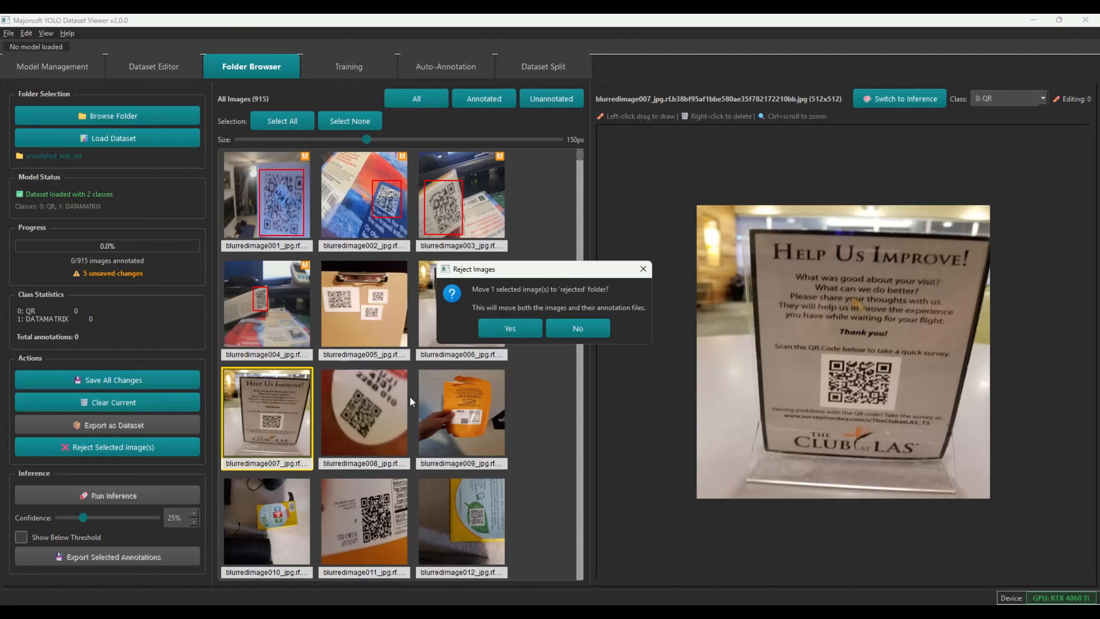
left_click(539, 326)
left_click(445, 315)
left_click(292, 379)
scroll(347, 368, "down", 10)
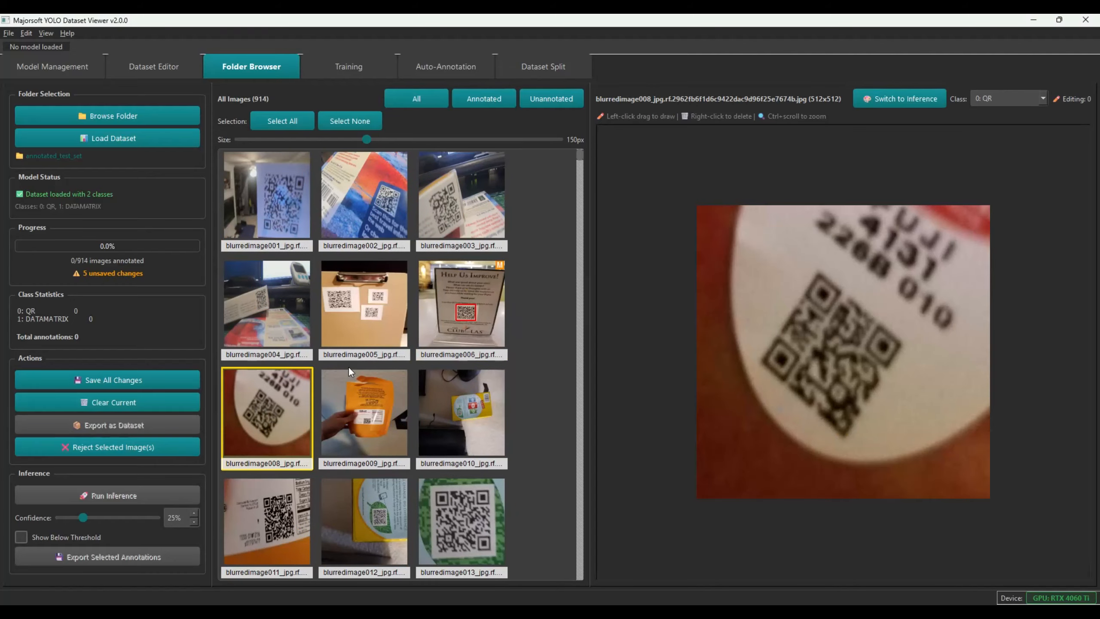
key("alt+Tab")
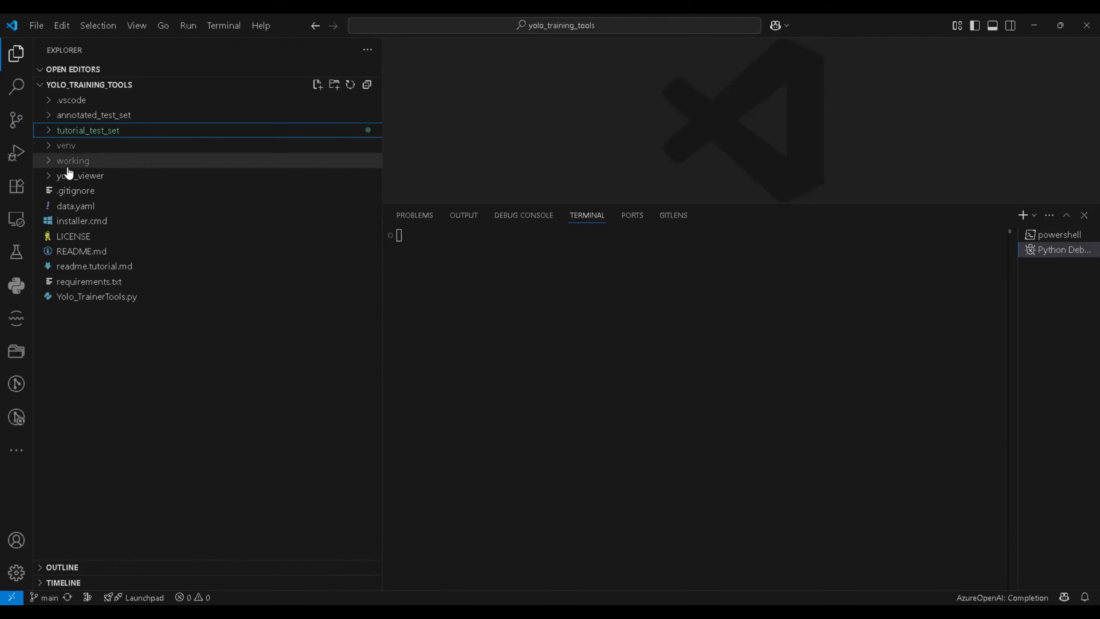
Check that blurredimage007 is in annotated_test_set's rejected folder, then return to the YOLO viewer
left_click(49, 131)
left_click(54, 146)
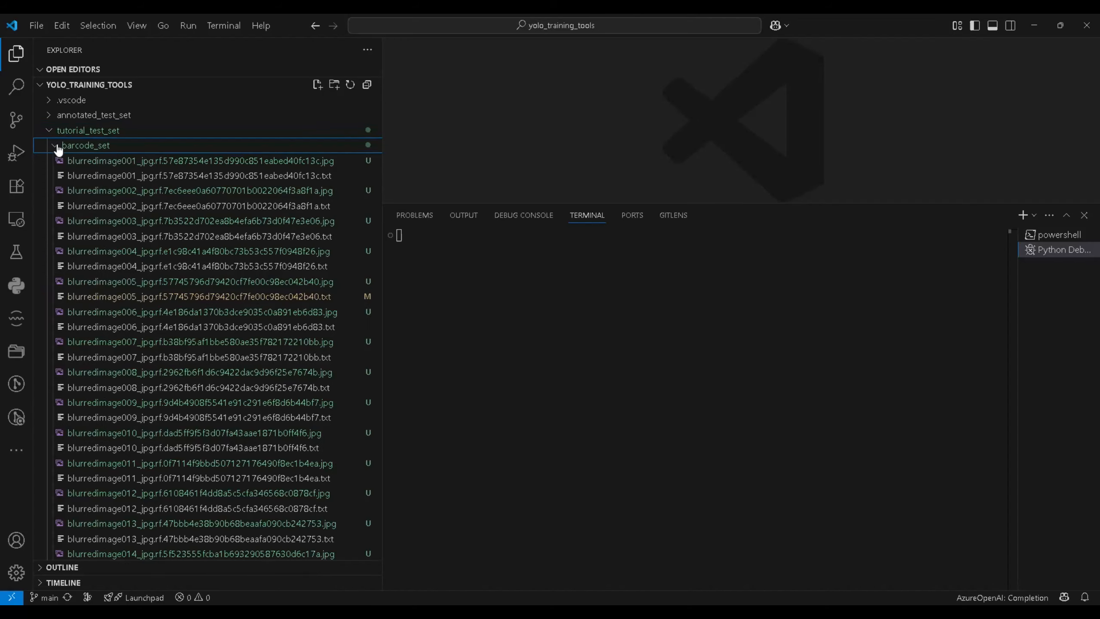
left_click(54, 132)
left_click(54, 116)
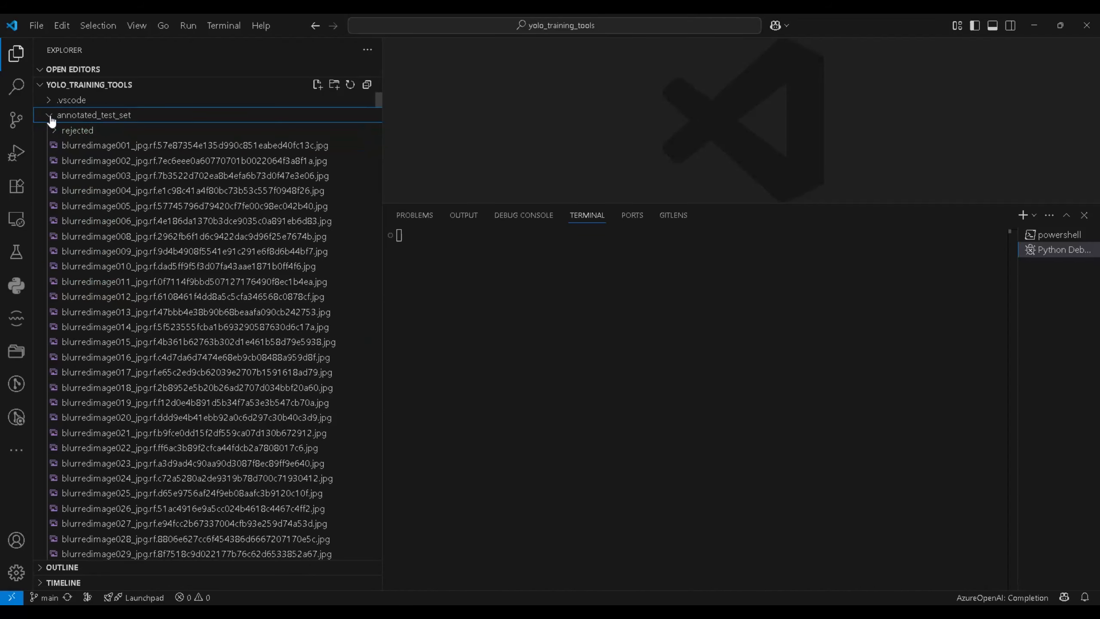
left_click(55, 130)
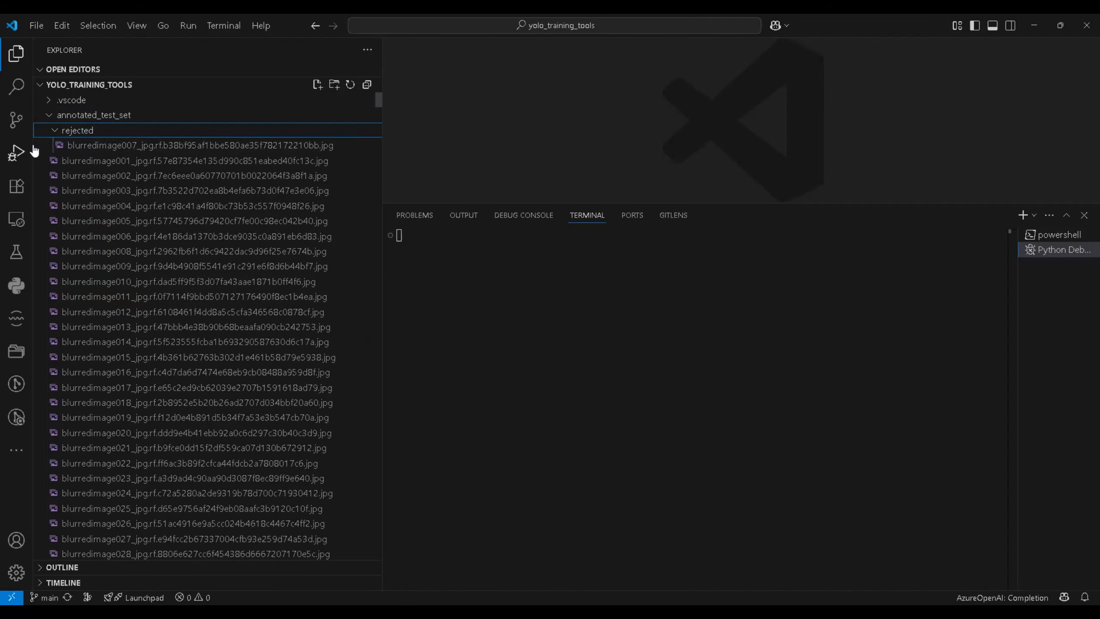
left_click(54, 115)
key("alt+Tab")
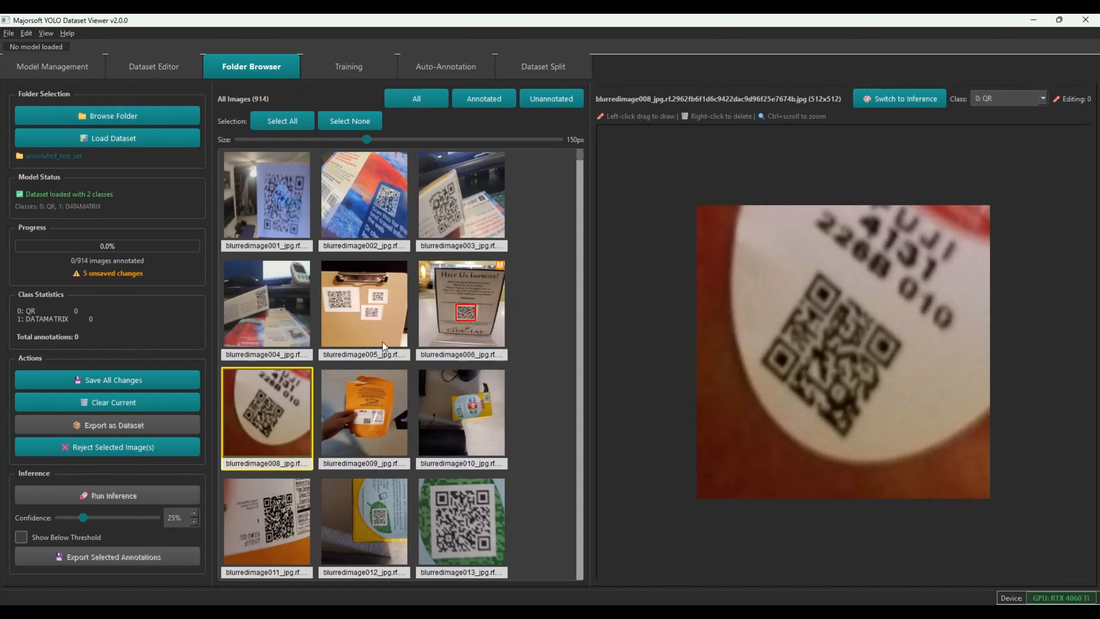
Draw QR boxes around the codes in images 008, 009, 010 and 011
mouse_move(746, 266)
left_mouse_down()
mouse_move(817, 374)
mouse_move(907, 455)
left_mouse_up()
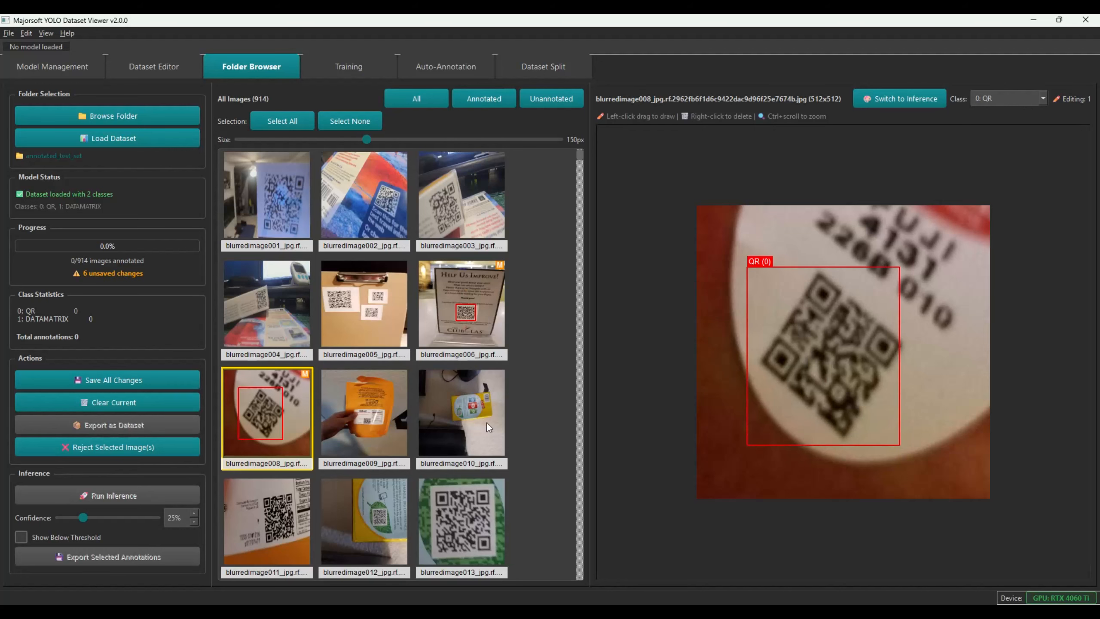
left_click(389, 397)
scroll(840, 376, "up", 3)
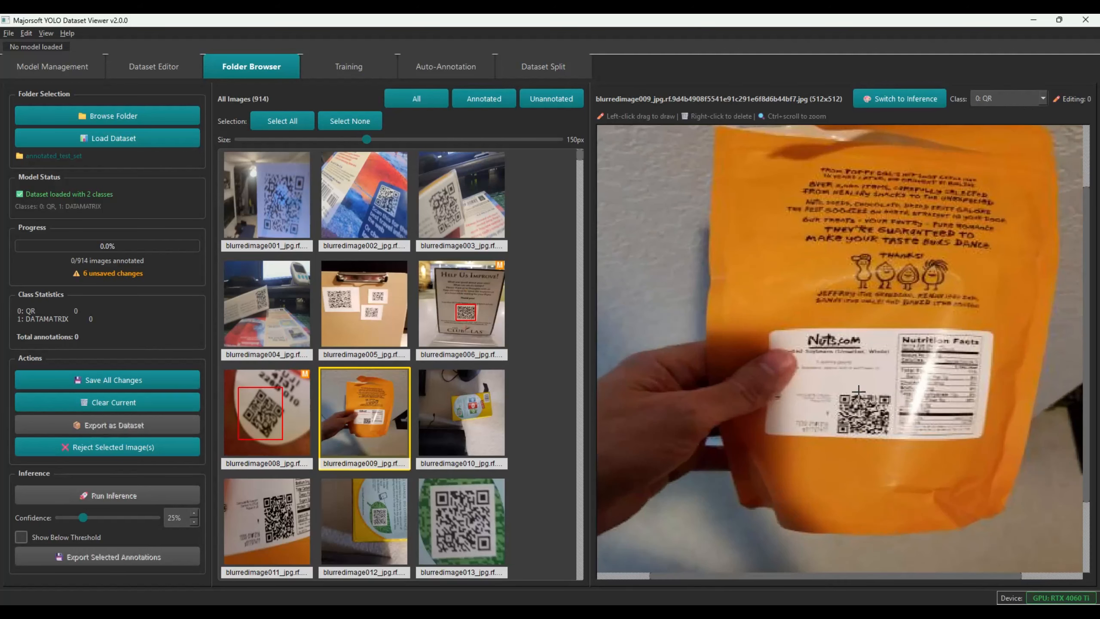
mouse_move(834, 389)
left_mouse_down()
mouse_move(907, 448)
mouse_move(893, 438)
left_mouse_up()
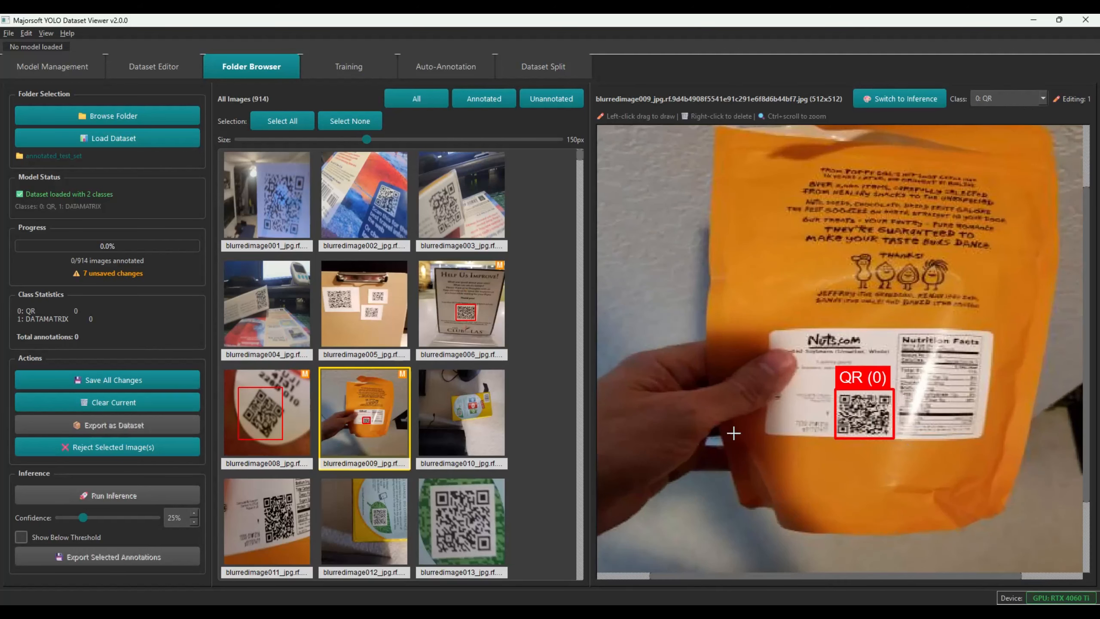
left_click(479, 410)
mouse_move(808, 327)
left_mouse_down()
mouse_move(842, 383)
mouse_move(850, 374)
left_mouse_up()
left_click(275, 502)
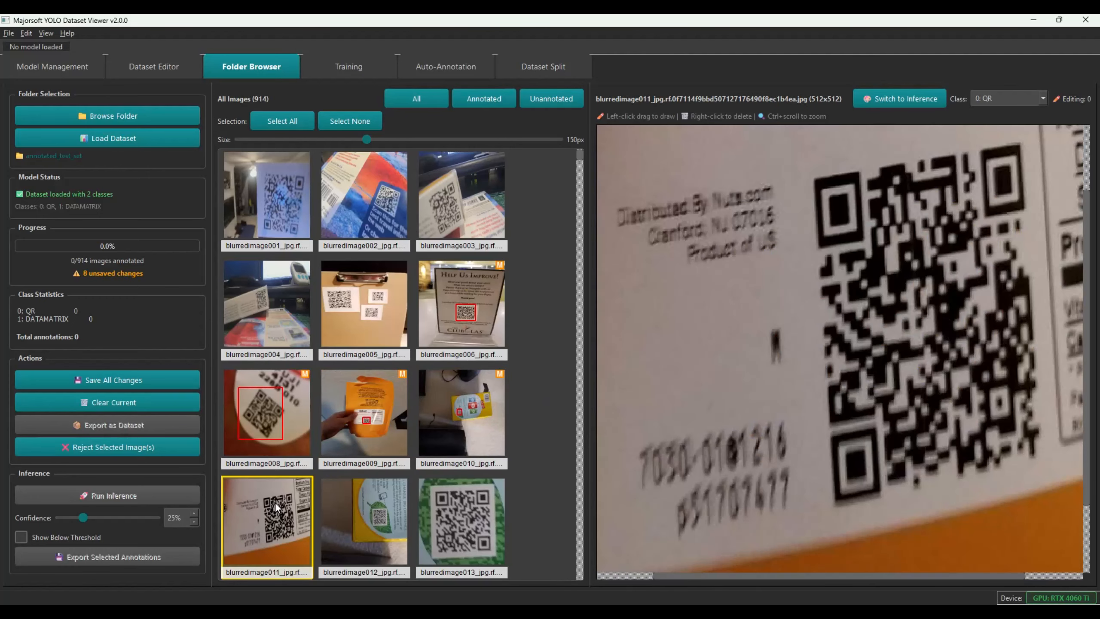
mouse_move(817, 238)
left_mouse_down()
mouse_move(923, 371)
mouse_move(952, 434)
left_mouse_up()
Box the QR codes in images 013 and 012, then save all 11 annotations
left_click(435, 524)
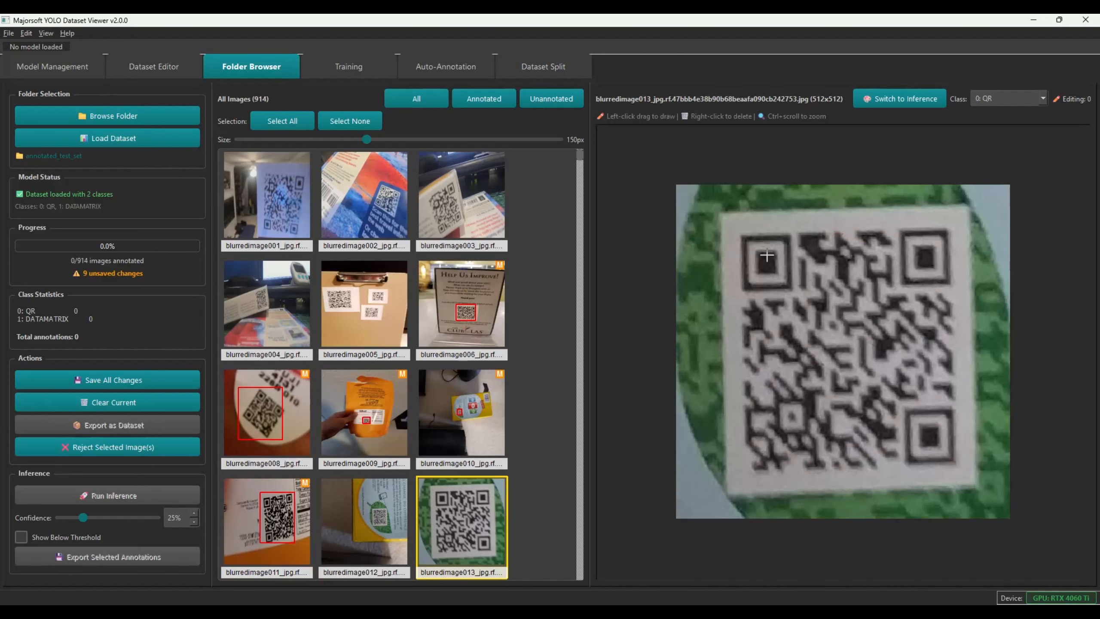
mouse_move(734, 231)
left_mouse_down()
mouse_move(974, 502)
mouse_move(964, 472)
left_mouse_up()
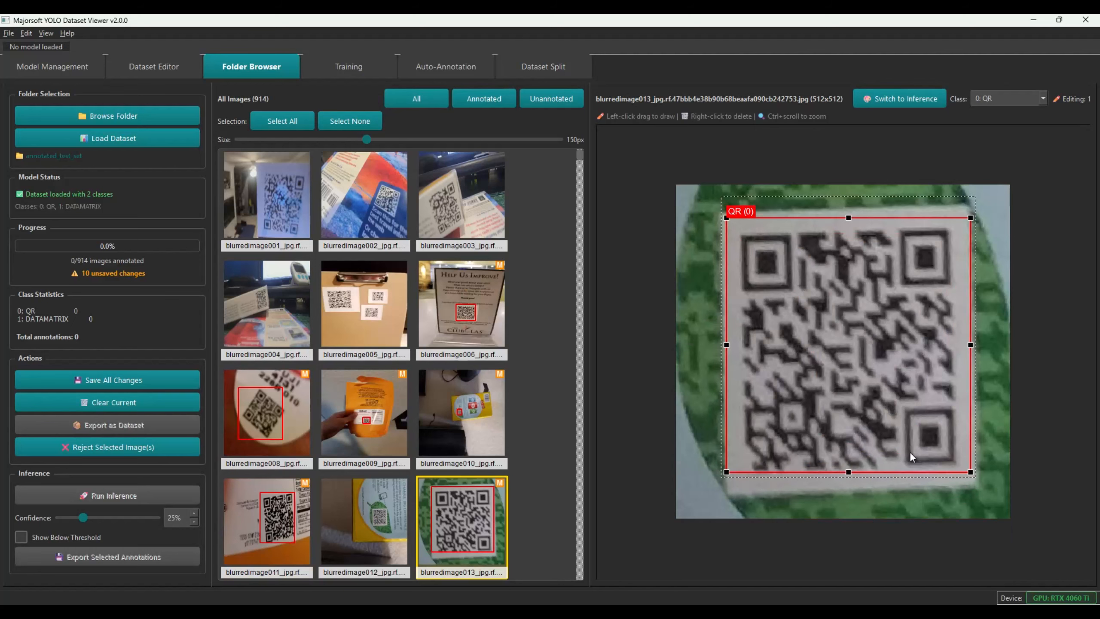
left_click(383, 509)
left_click_drag(872, 302, 930, 367)
scroll(408, 413, "down", 10)
scroll(409, 411, "up", 5)
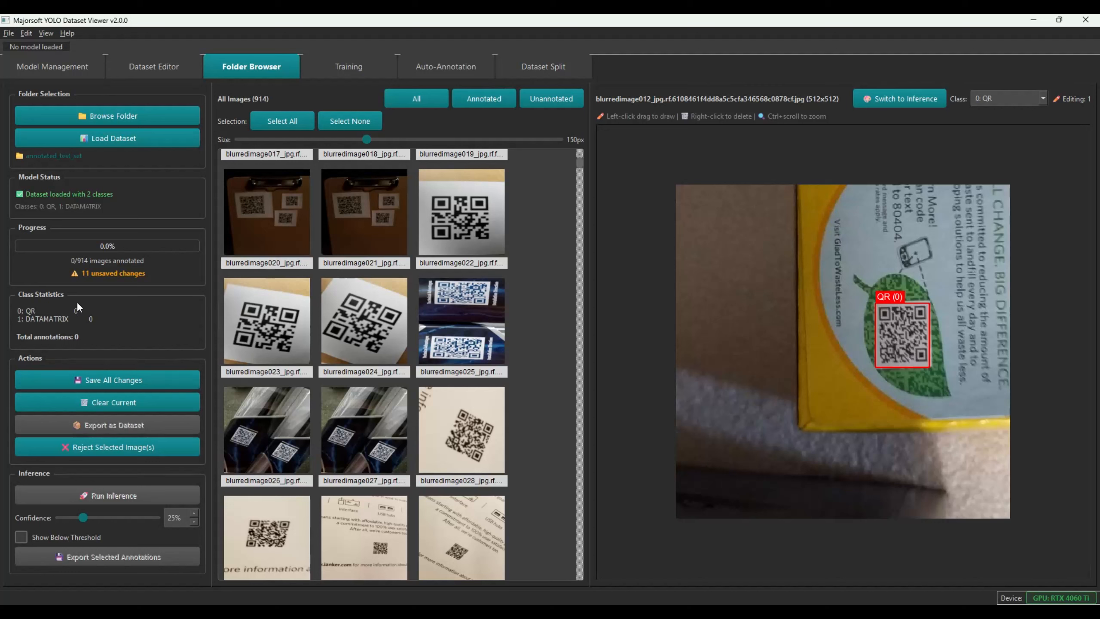
left_click(105, 379)
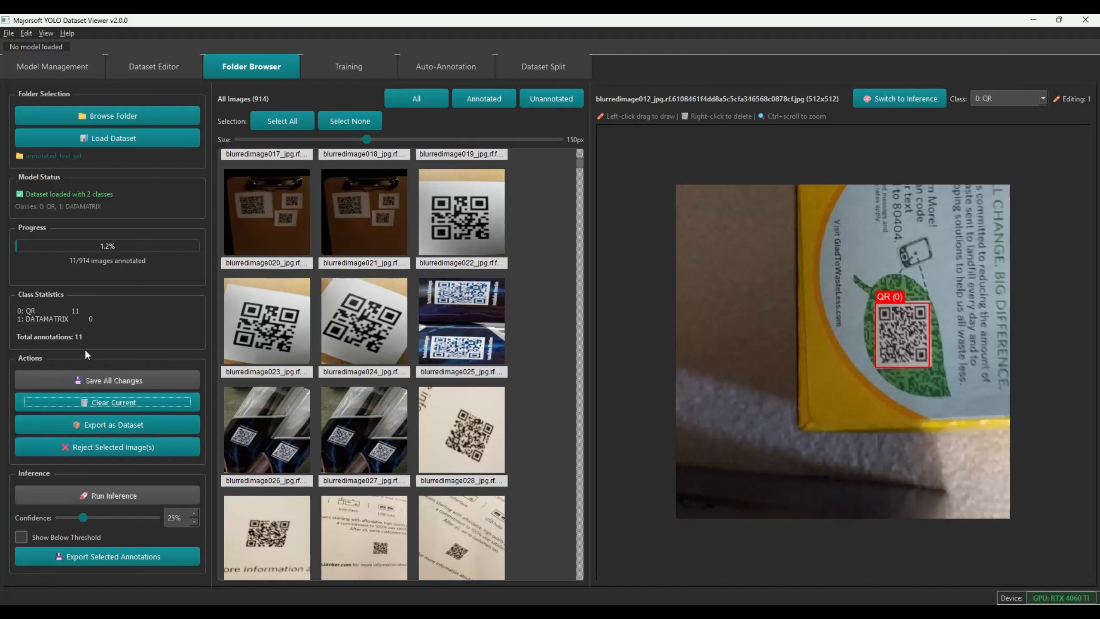
Draw QR boxes around the codes in images 023, 028, 029 and 031
left_click(244, 332)
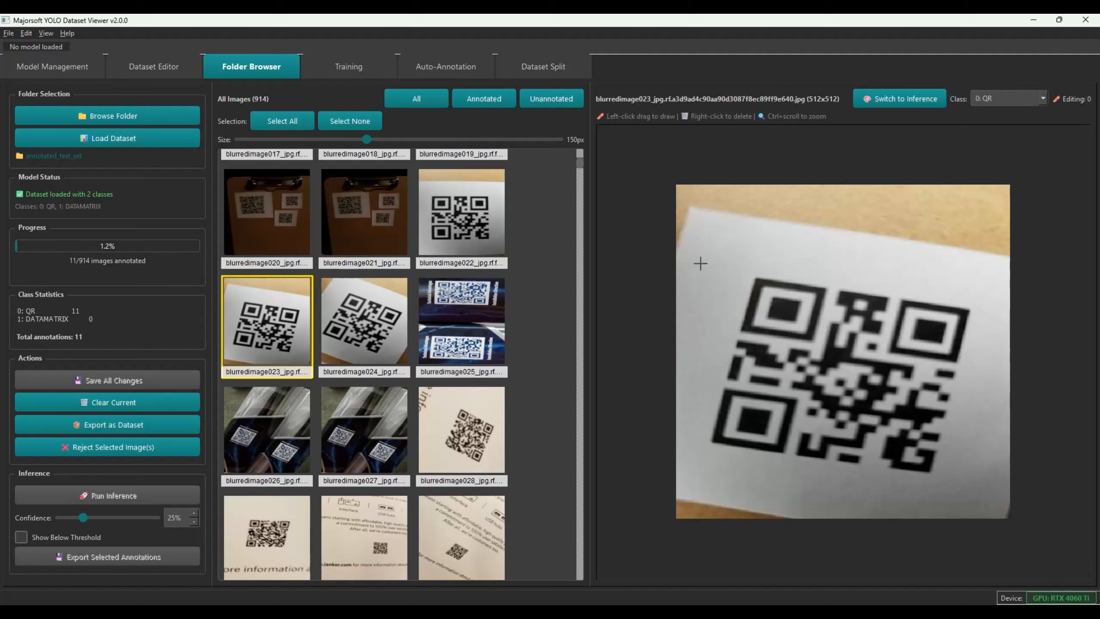
mouse_move(715, 260)
left_mouse_down()
mouse_move(895, 453)
mouse_move(968, 480)
left_mouse_up()
key("Right")
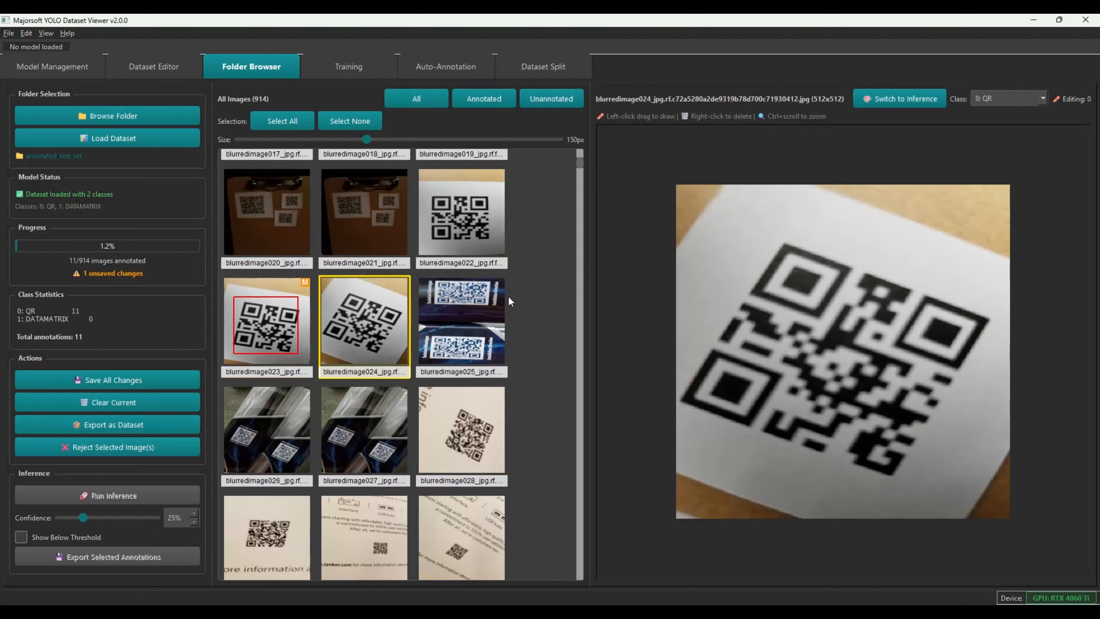
left_click(484, 415)
mouse_move(775, 259)
left_mouse_down()
mouse_move(907, 454)
mouse_move(971, 482)
left_mouse_up()
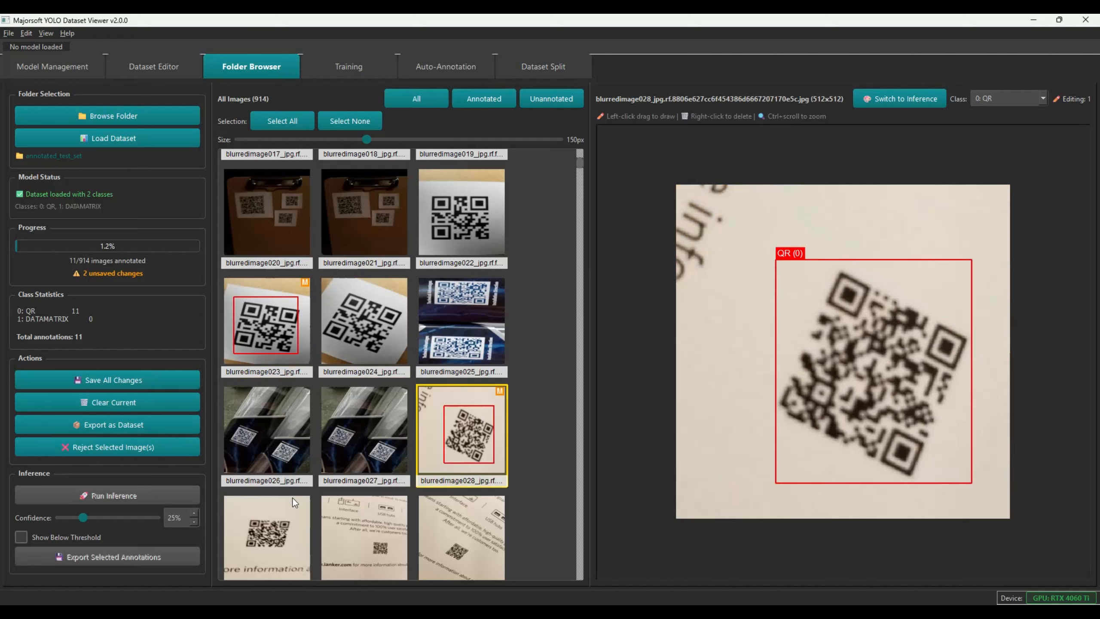
key("Right")
left_click_drag(757, 265, 934, 394)
left_click(469, 503)
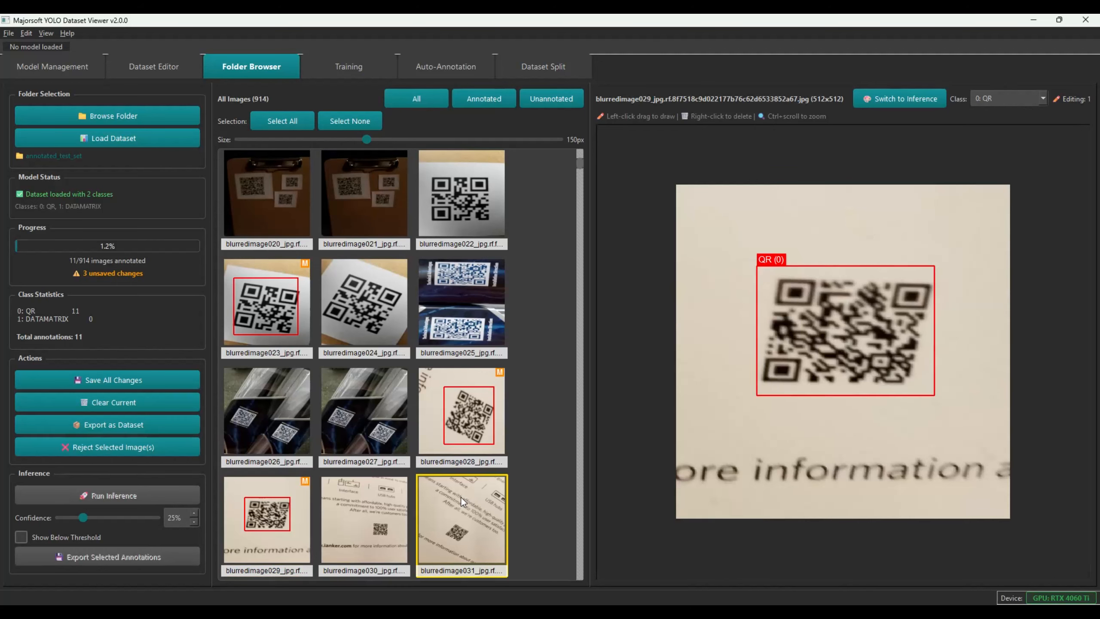
left_click_drag(781, 359, 867, 441)
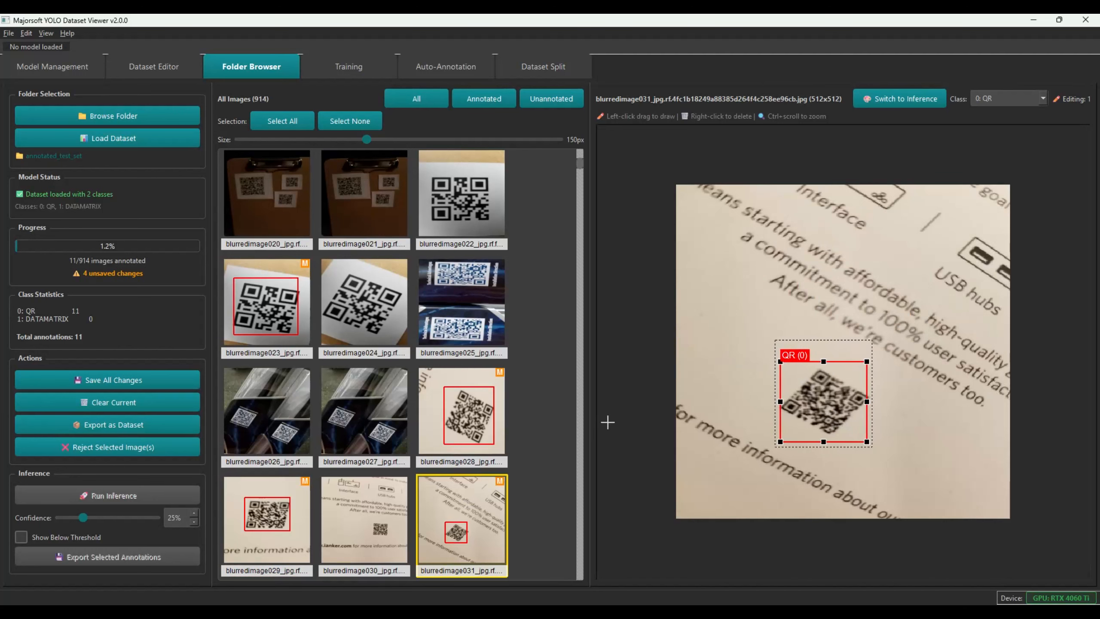
Box the QR codes in images 033 and 039, then save the pending annotations
left_click(580, 427)
left_click(440, 216)
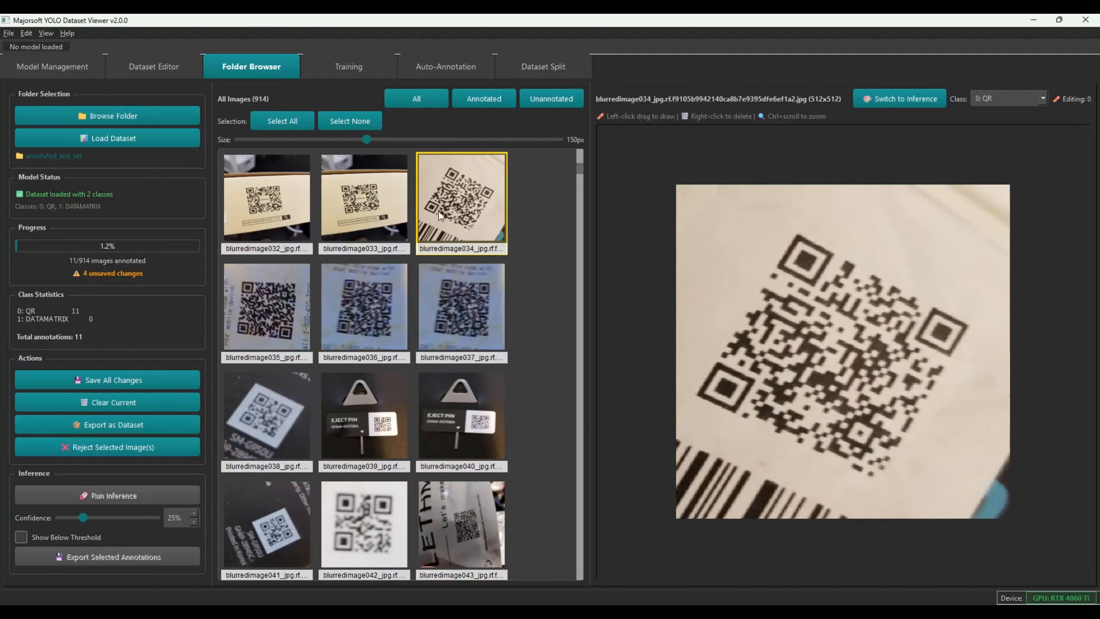
left_click(341, 226)
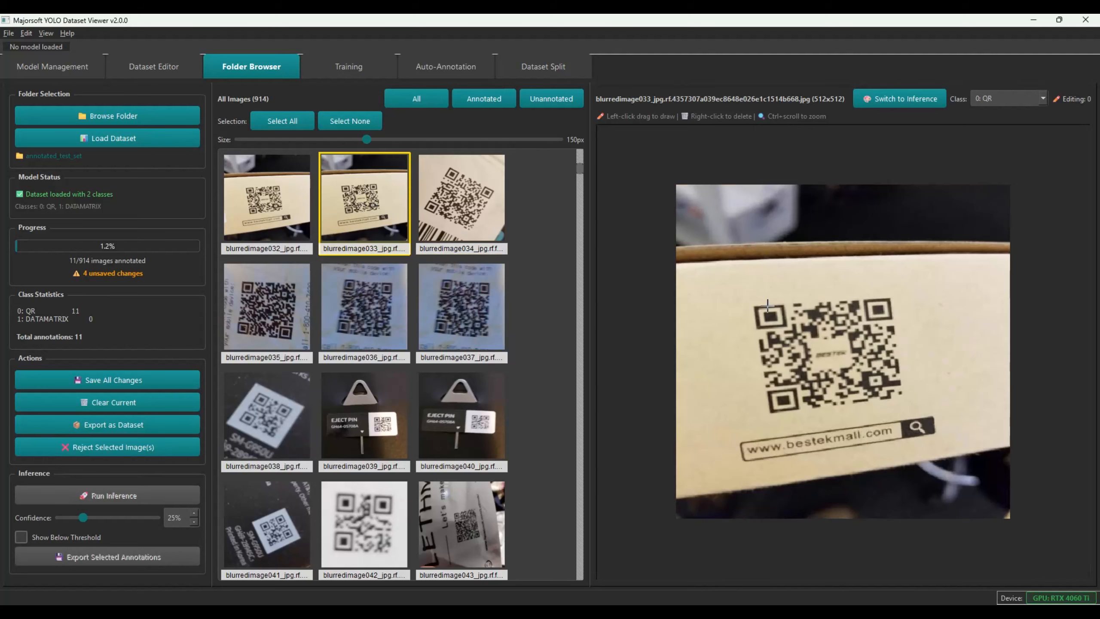
left_click_drag(737, 289, 910, 413)
left_click(360, 422)
left_click_drag(871, 351, 953, 418)
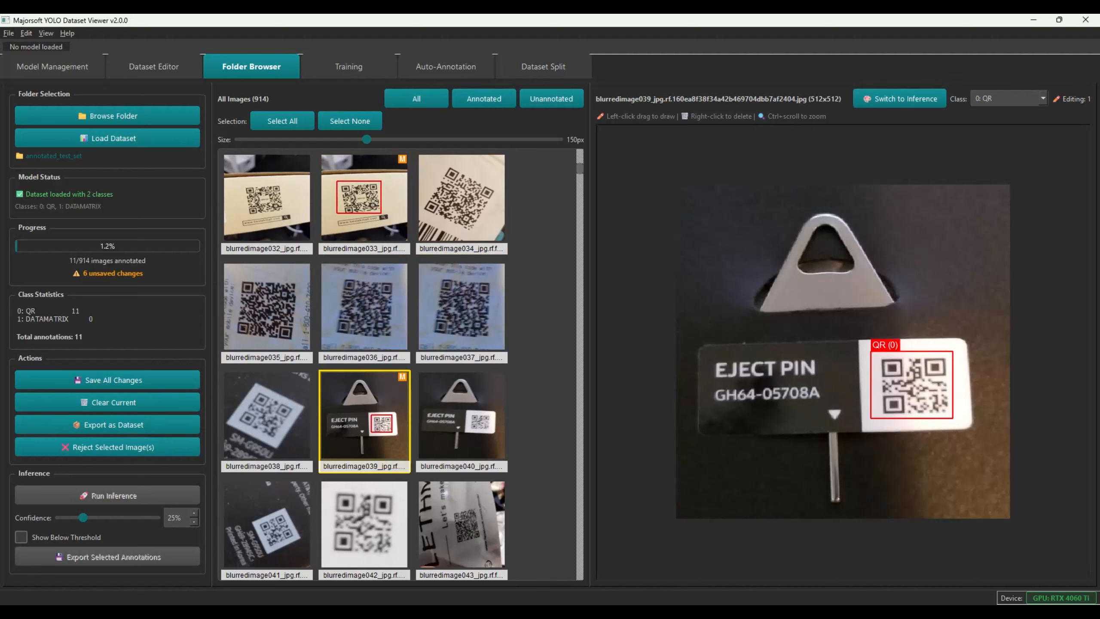
left_click(77, 375)
Box the QR codes in images 038, 042 and blurredimage043, tightening 043's left edge
left_click(272, 414)
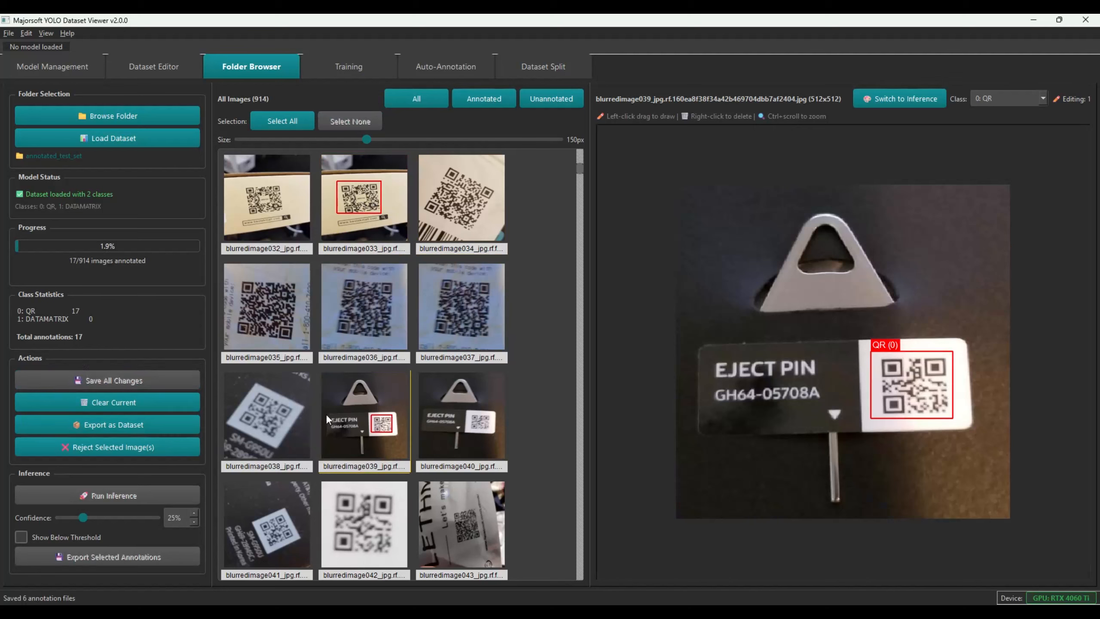
mouse_move(745, 249)
left_mouse_down()
mouse_move(910, 434)
mouse_move(950, 439)
mouse_move(906, 418)
left_mouse_up()
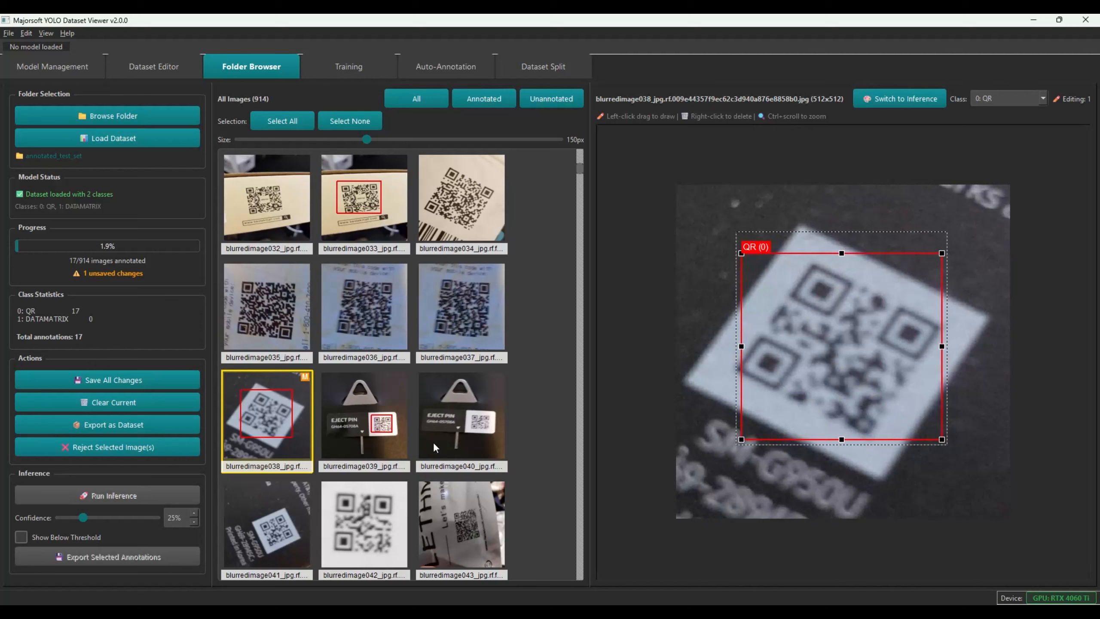
left_click(349, 501)
left_click_drag(713, 211, 959, 472)
left_click(435, 524)
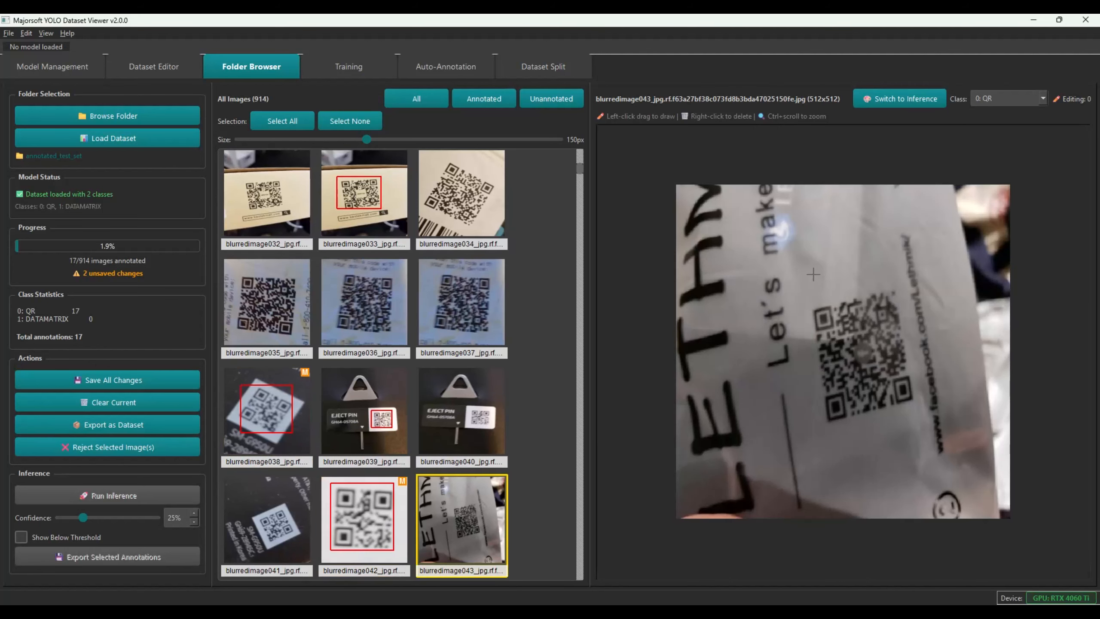
mouse_move(801, 272)
left_mouse_down()
mouse_move(936, 441)
mouse_move(890, 403)
left_mouse_up()
left_click_drag(801, 438, 818, 436)
Inspect the bright_spots images, box the QR code in closeimage009, and save
scroll(414, 492, "down", 10)
left_click(353, 340)
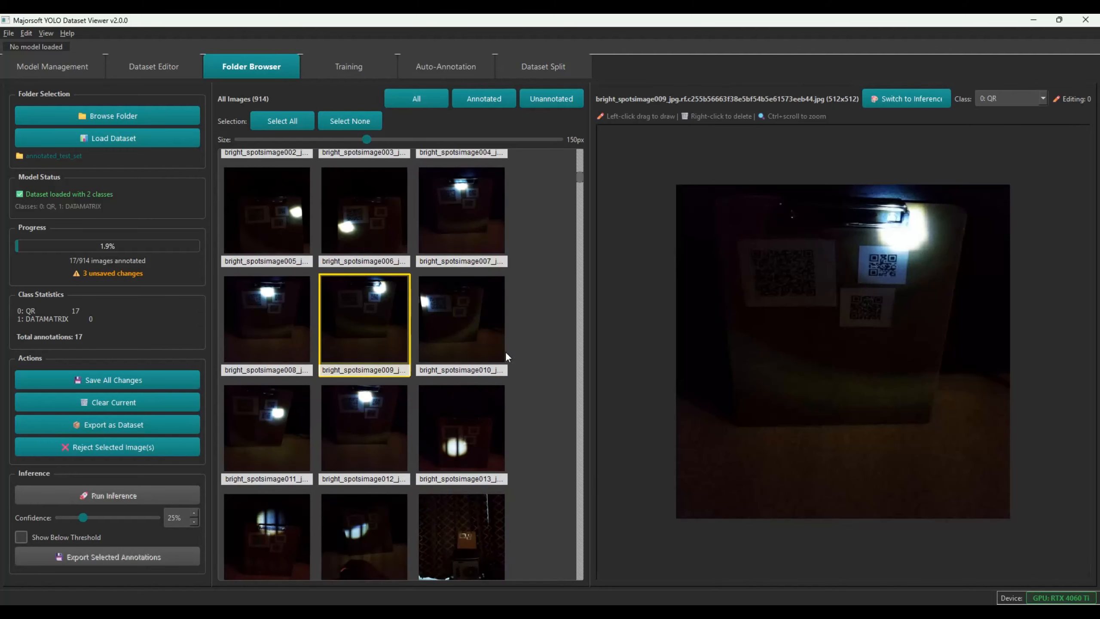
scroll(429, 423, "down", 5)
left_click(451, 330)
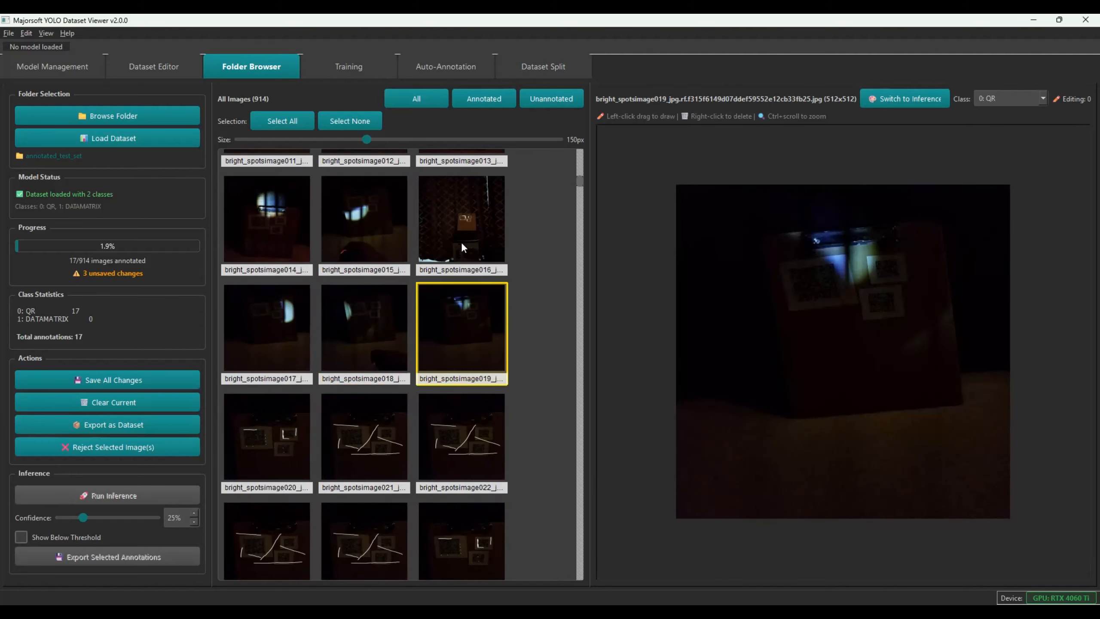
scroll(428, 404, "down", 10)
left_click(362, 300)
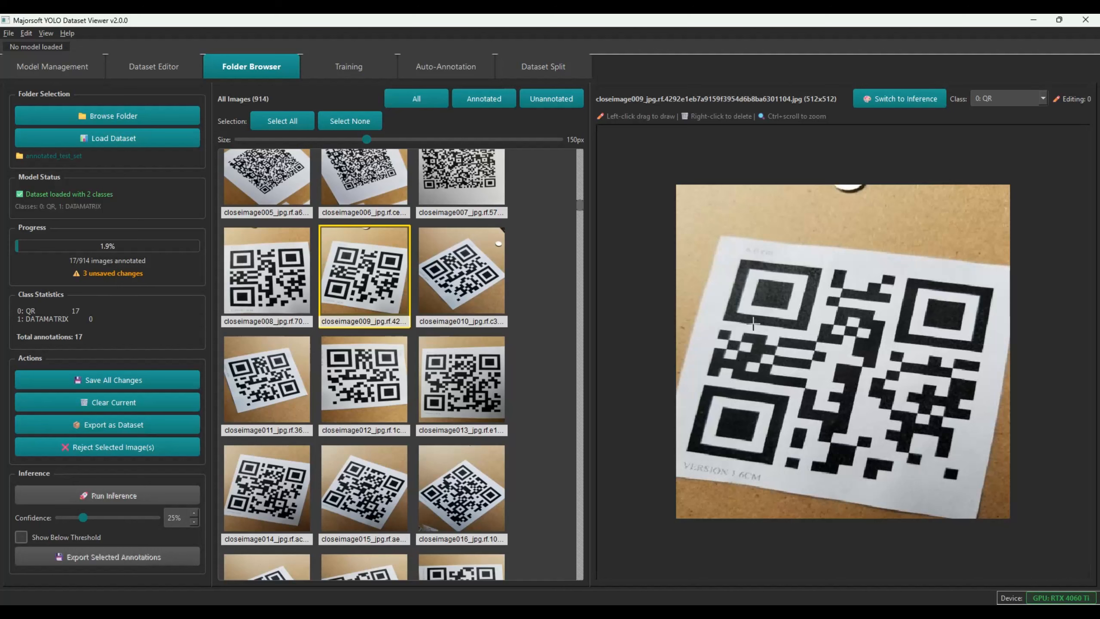
mouse_move(681, 245)
left_mouse_down()
mouse_move(959, 514)
mouse_move(995, 498)
left_mouse_up()
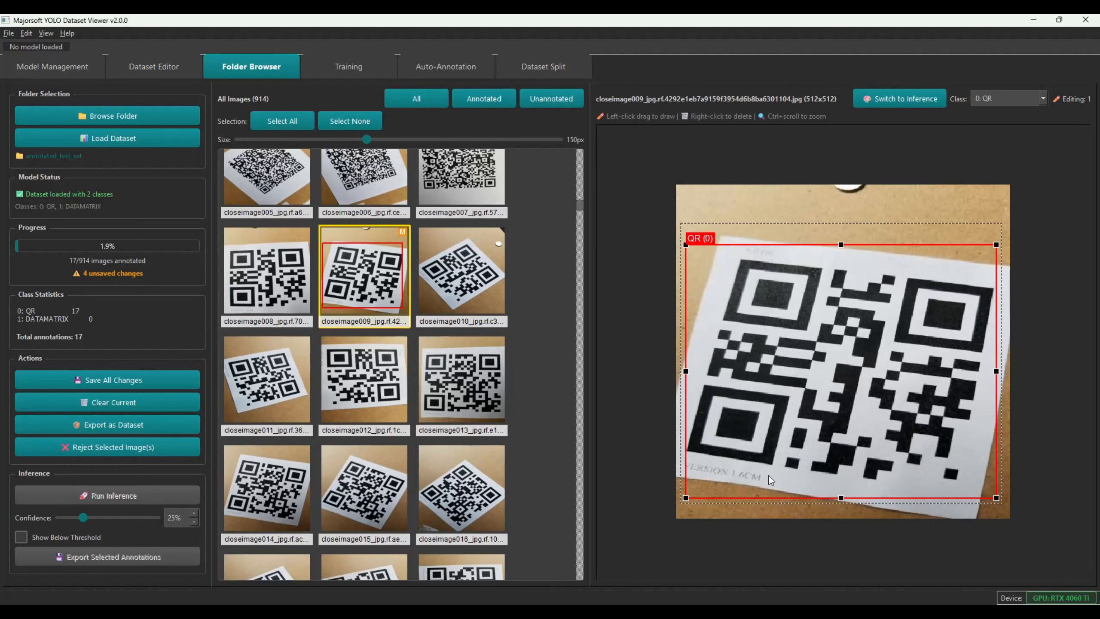
left_click(119, 378)
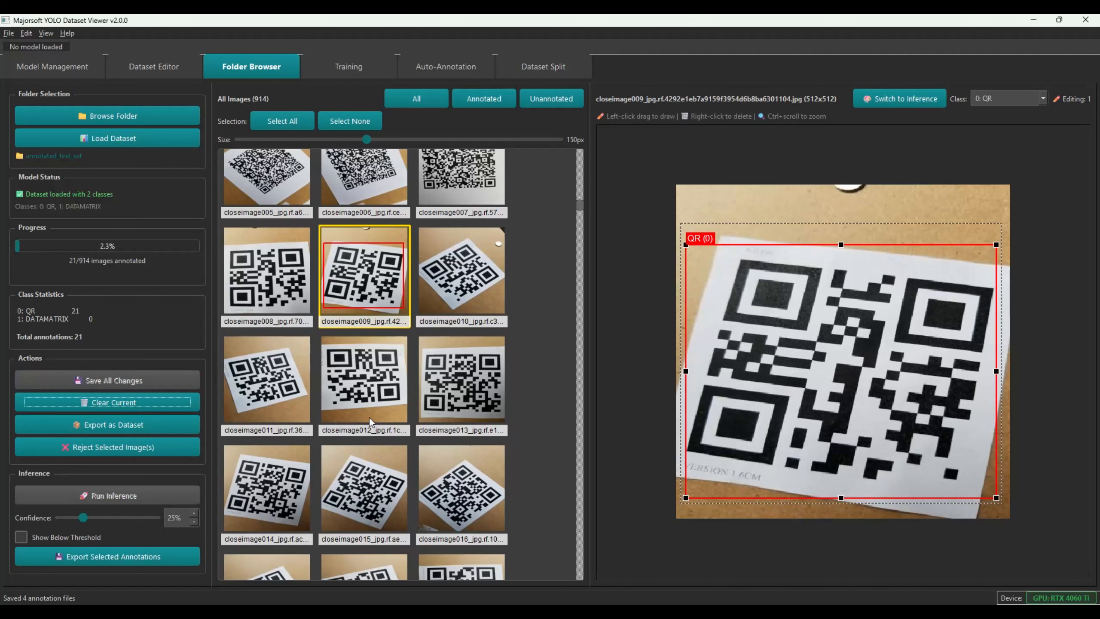
Box the QR codes in closeimage025, closeimage039 and curvedimage044, then save
scroll(415, 399, "down", 3)
left_click(461, 487)
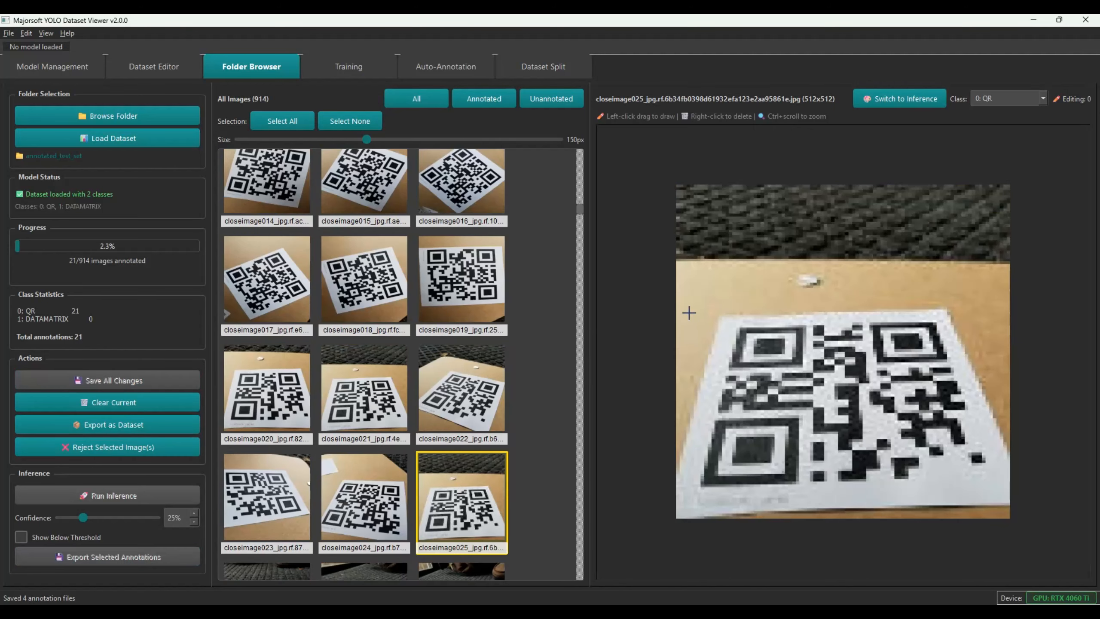
mouse_move(710, 310)
left_mouse_down()
mouse_move(822, 429)
mouse_move(952, 498)
mouse_move(991, 494)
left_mouse_up()
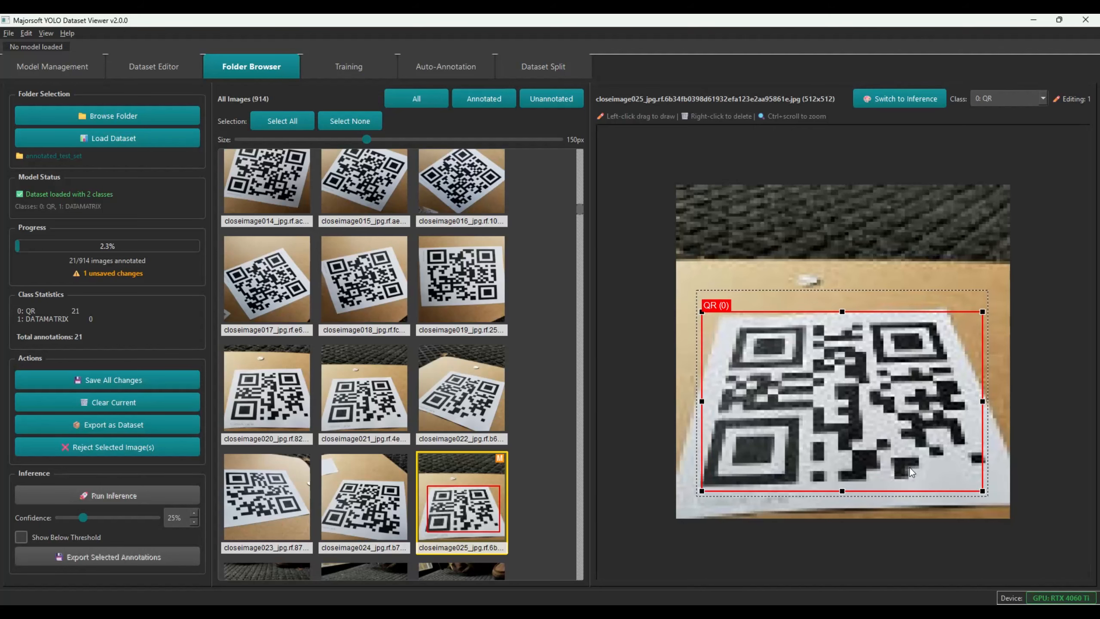
scroll(365, 519, "down", 5)
left_click(376, 420)
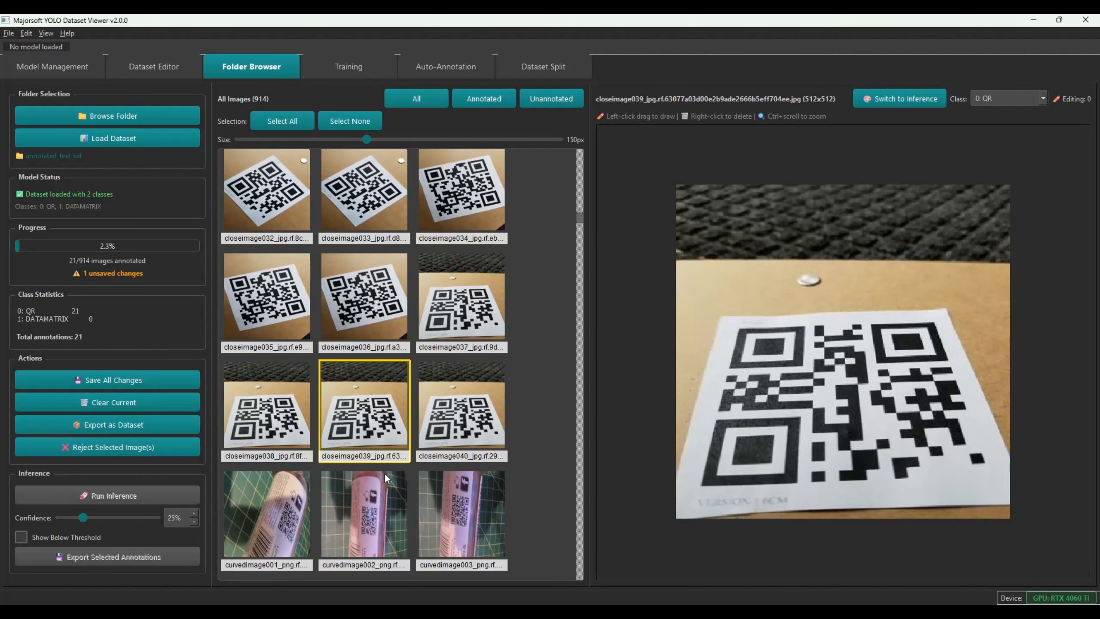
left_click_drag(716, 317, 985, 492)
scroll(365, 429, "down", 12)
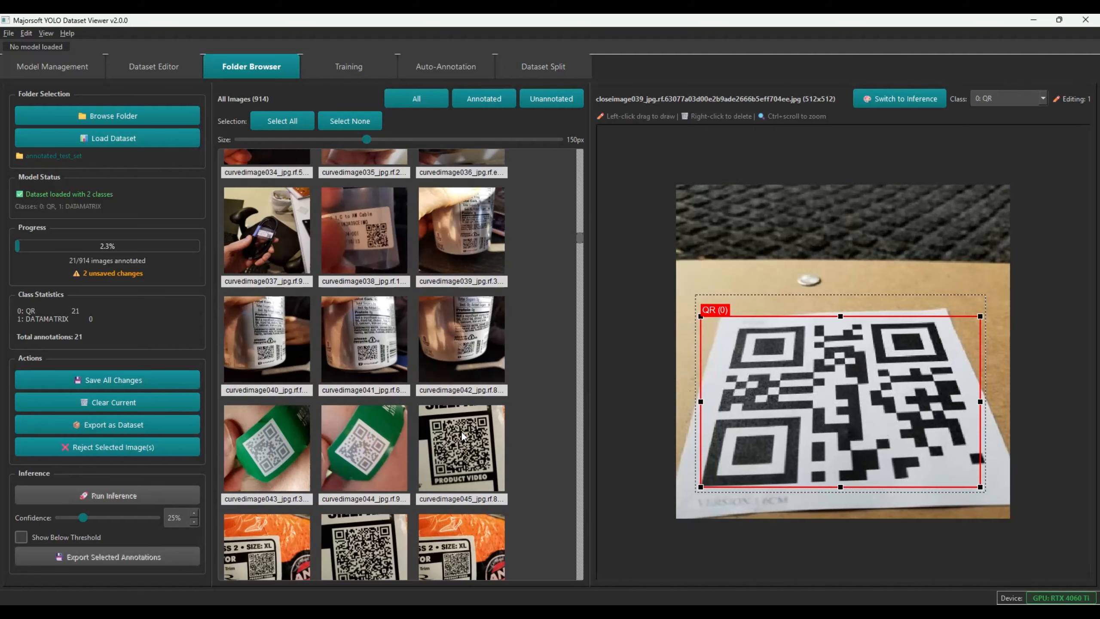
left_click(365, 435)
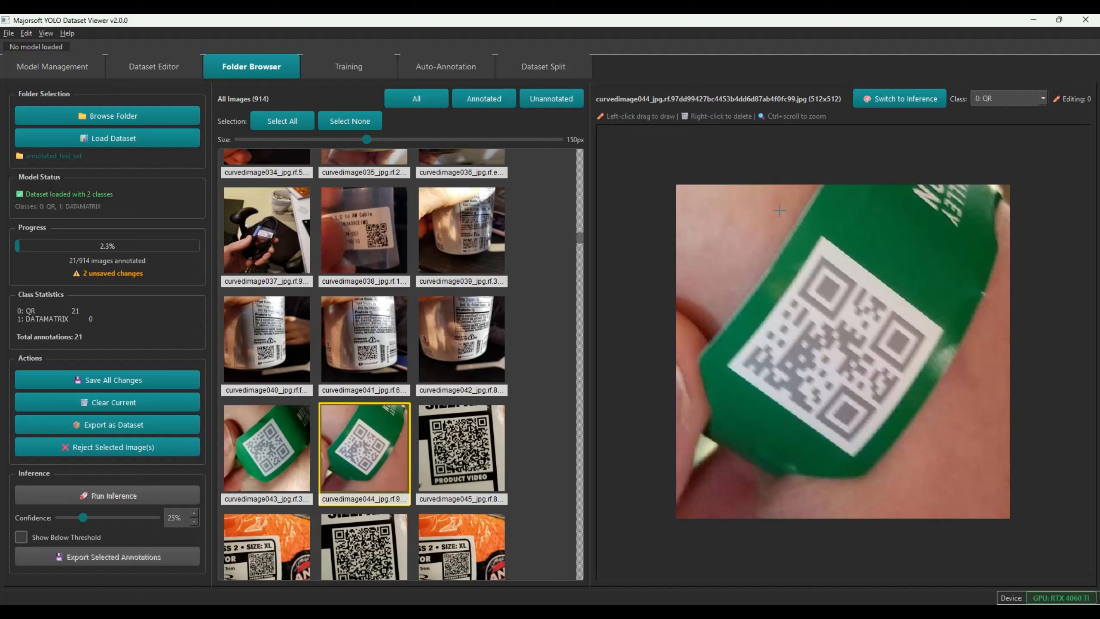
mouse_move(727, 228)
left_mouse_down()
mouse_move(945, 343)
mouse_move(954, 455)
mouse_move(931, 456)
left_mouse_up()
left_click(130, 378)
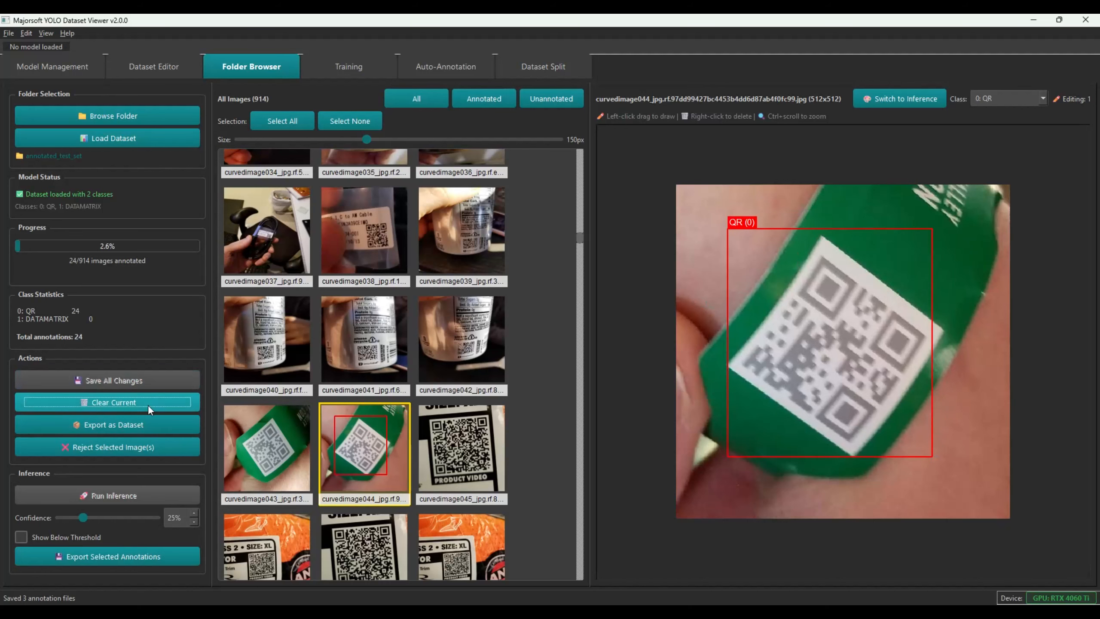
Box the QR code in curvedimage050 and save it
scroll(285, 460, "down", 3)
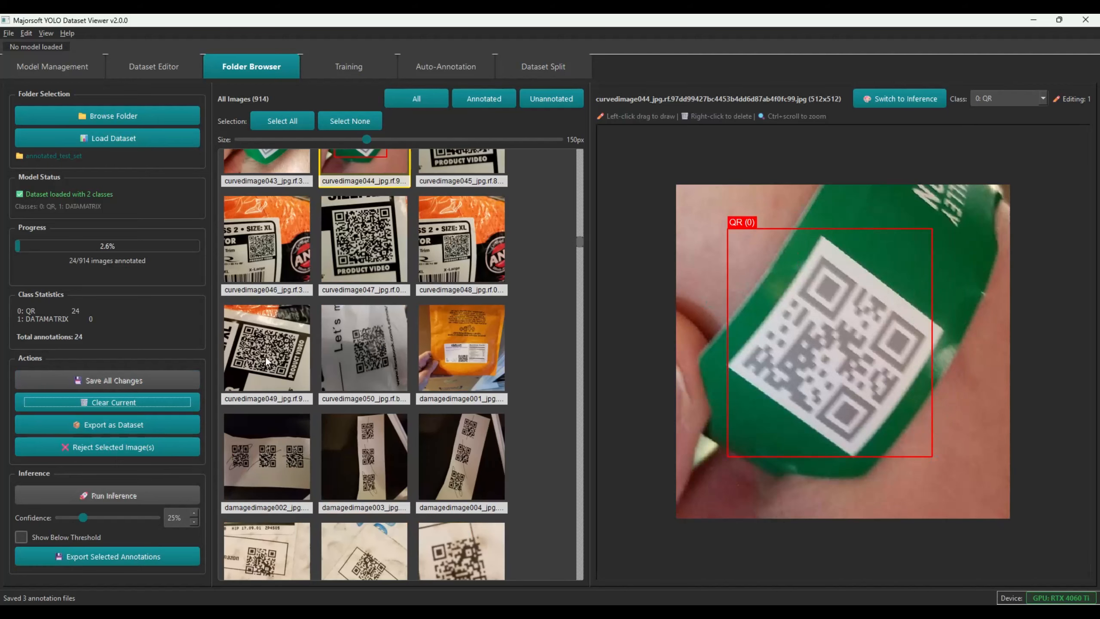
left_click(366, 373)
mouse_move(783, 254)
left_mouse_down()
mouse_move(935, 409)
mouse_move(941, 454)
left_mouse_up()
left_click(128, 380)
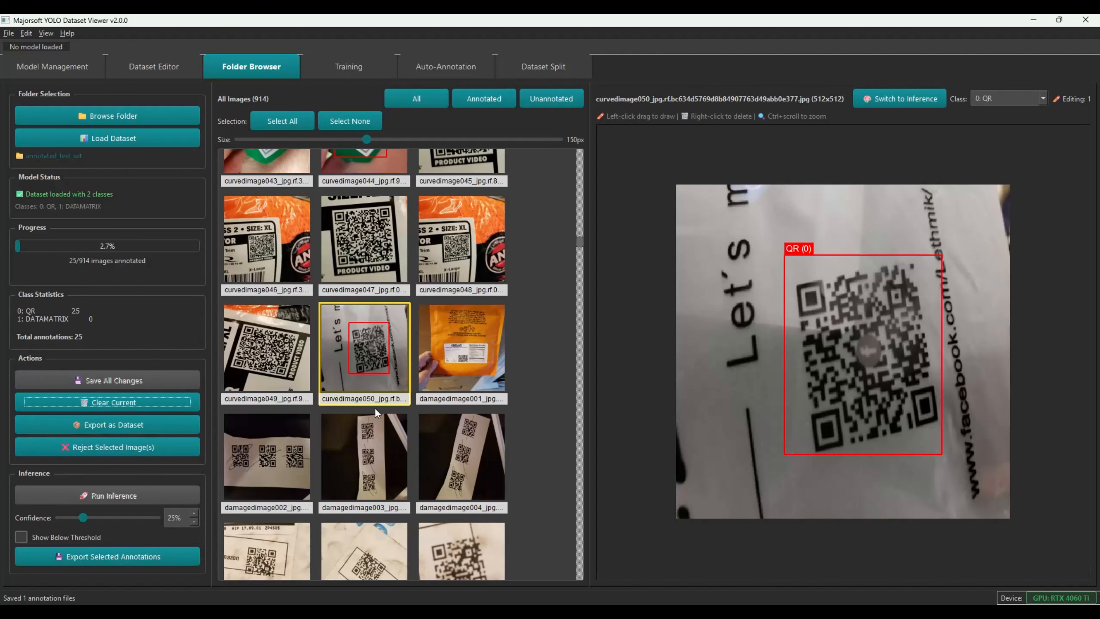
Switch the box class to 1: DATAMATRIX and open Image11.jpg, the four-code grid
left_click(1012, 96)
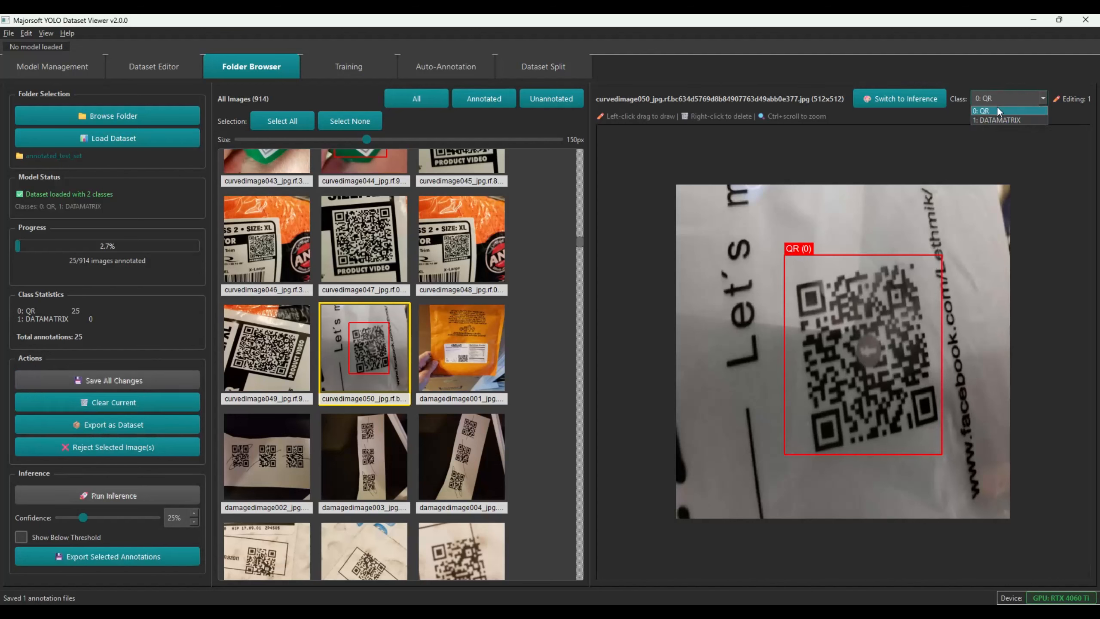
left_click(996, 120)
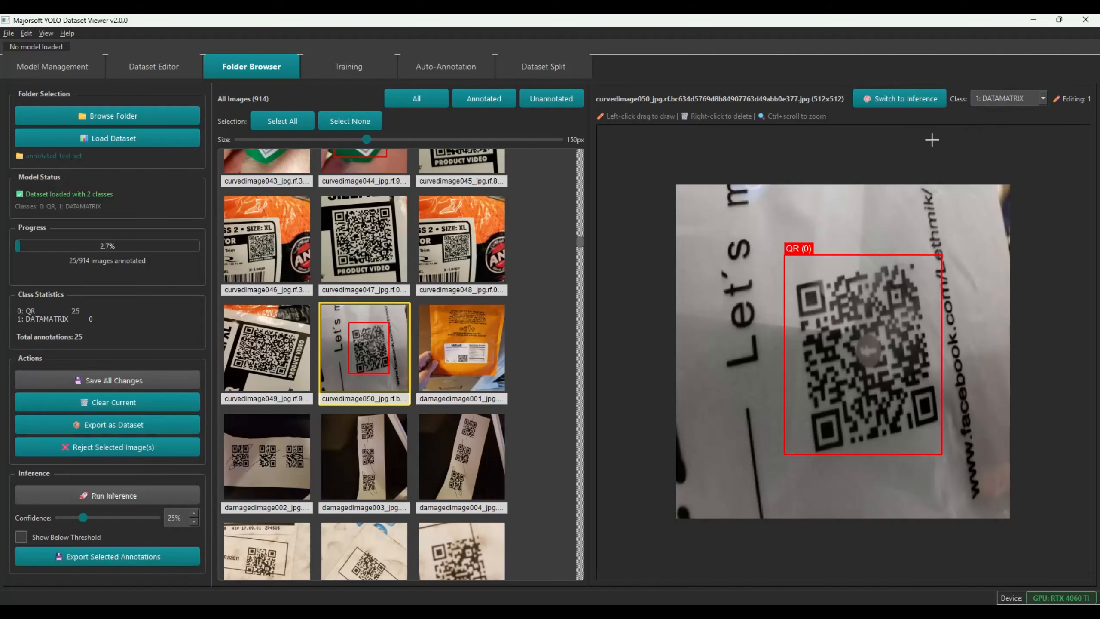
scroll(445, 409, "down", 10)
scroll(417, 405, "down", 10)
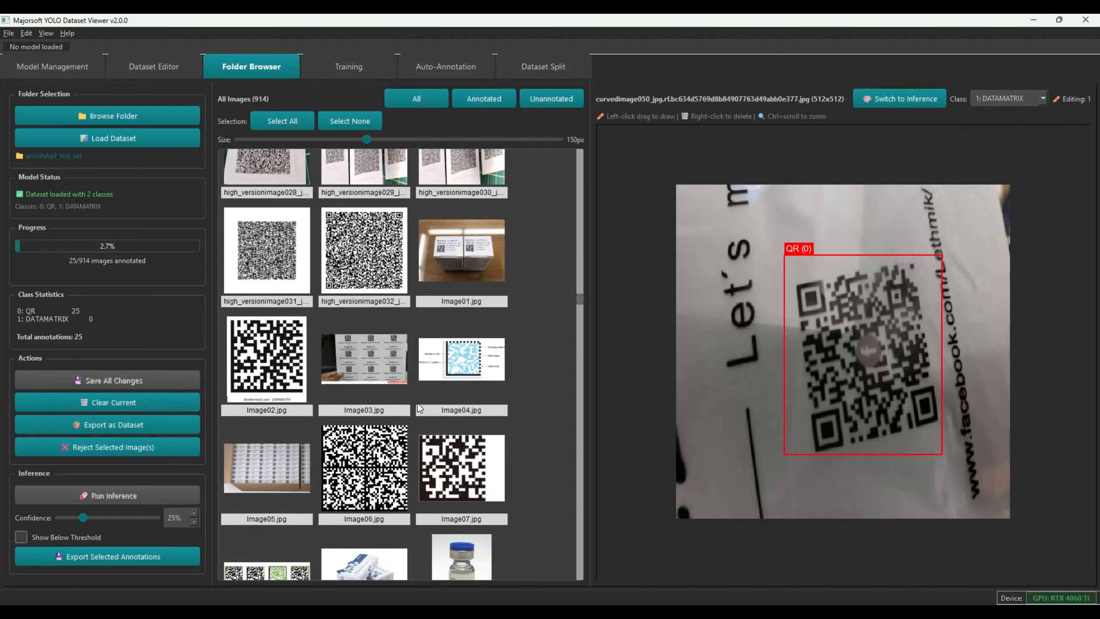
scroll(376, 240, "down", 15)
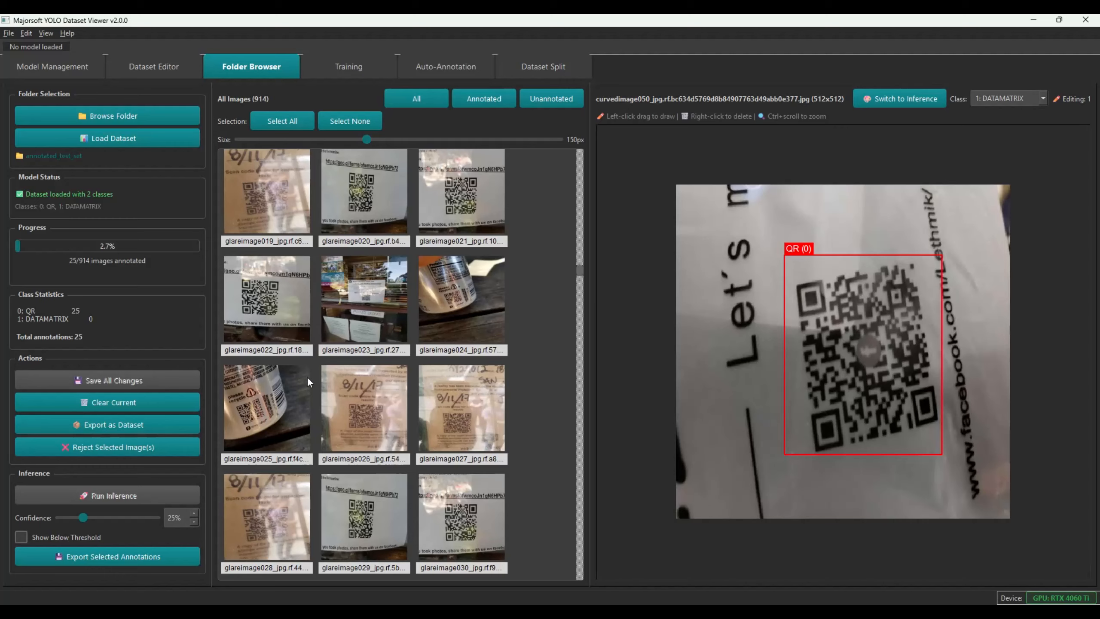
scroll(362, 303, "down", 3)
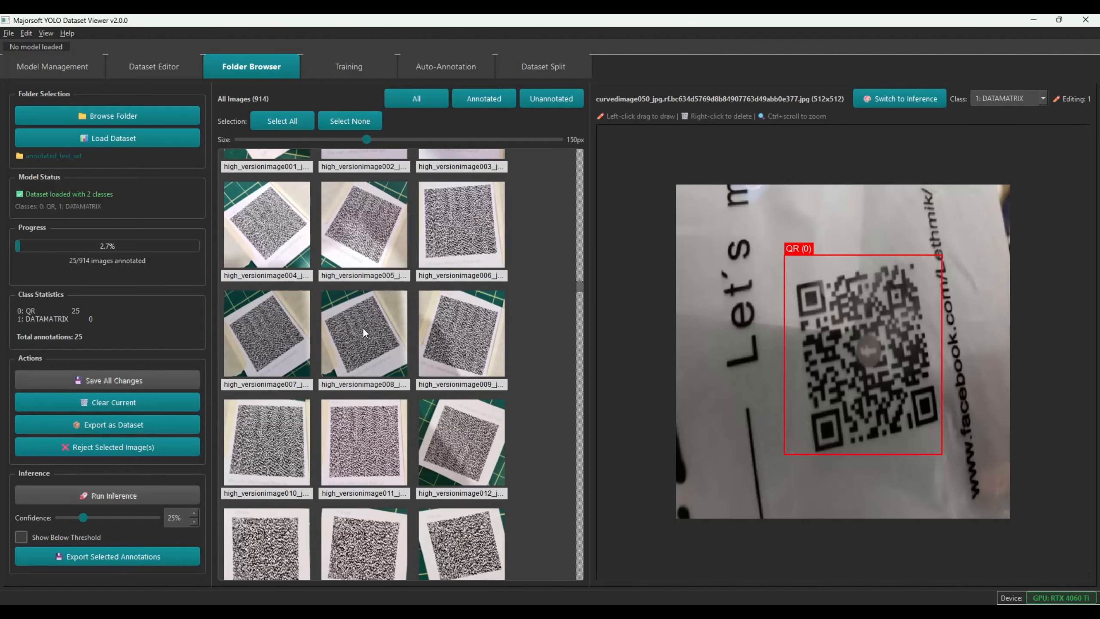
scroll(409, 282, "up", 10)
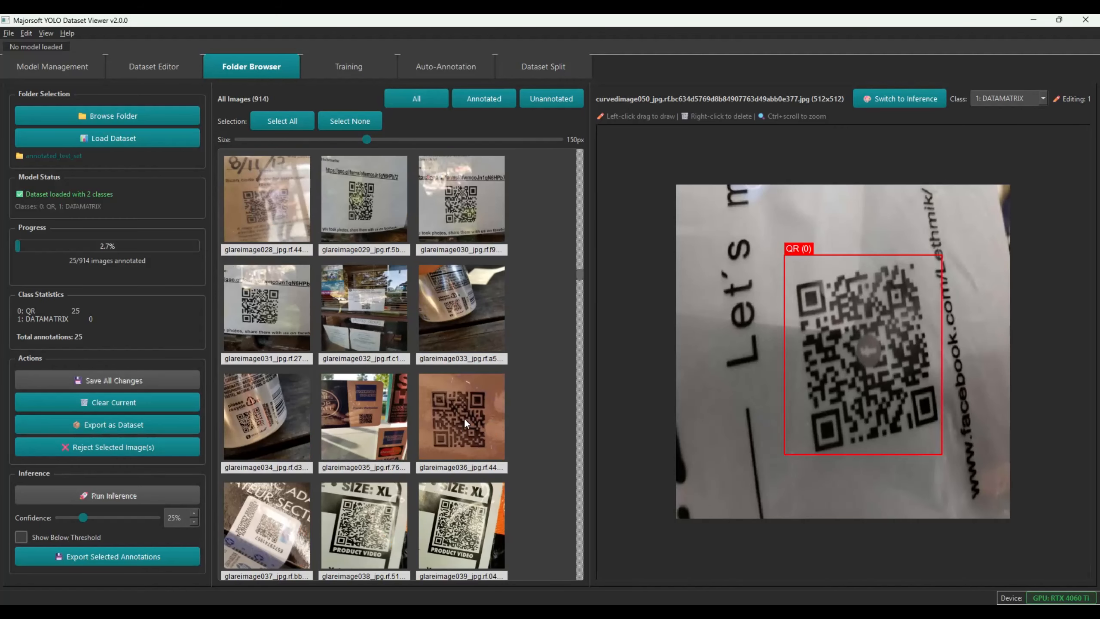
scroll(438, 440, "down", 3)
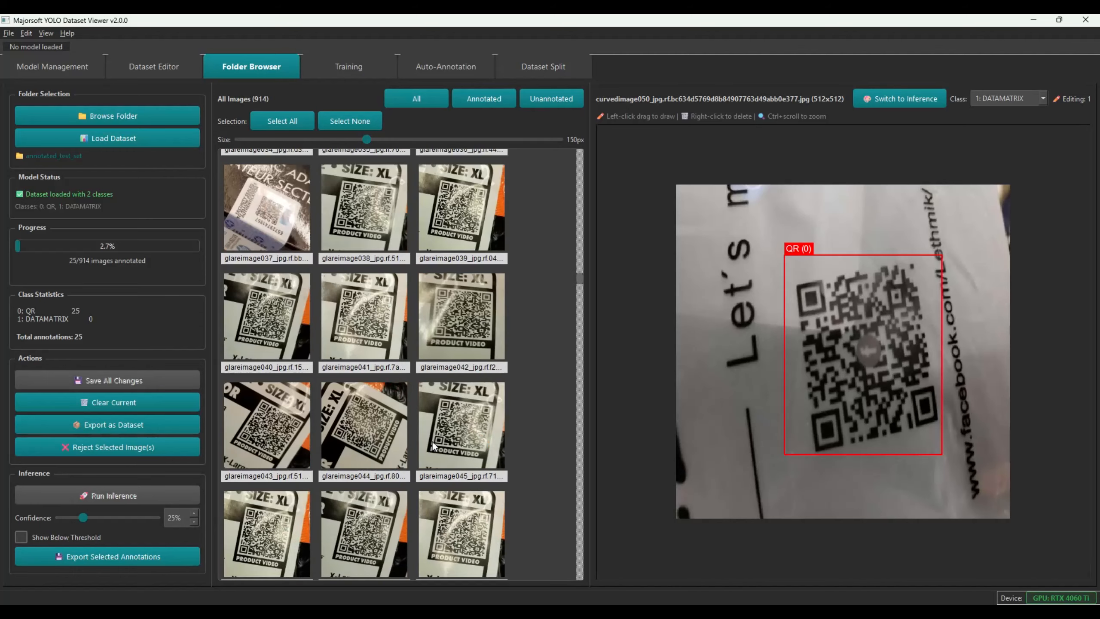
scroll(432, 442, "down", 15)
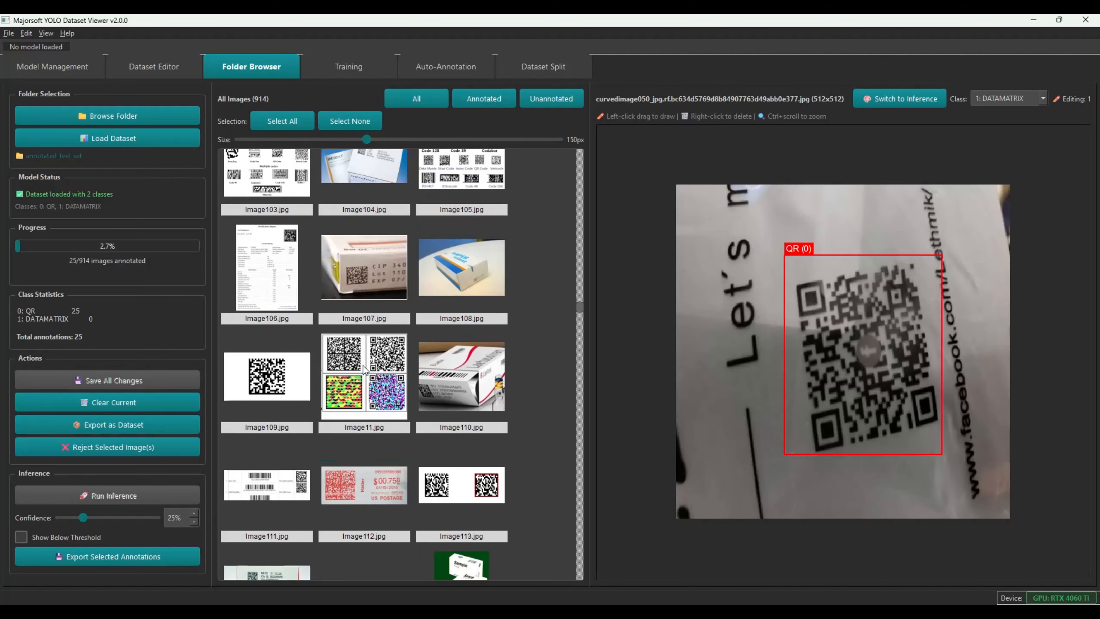
left_click(378, 373)
scroll(766, 347, "up", 1)
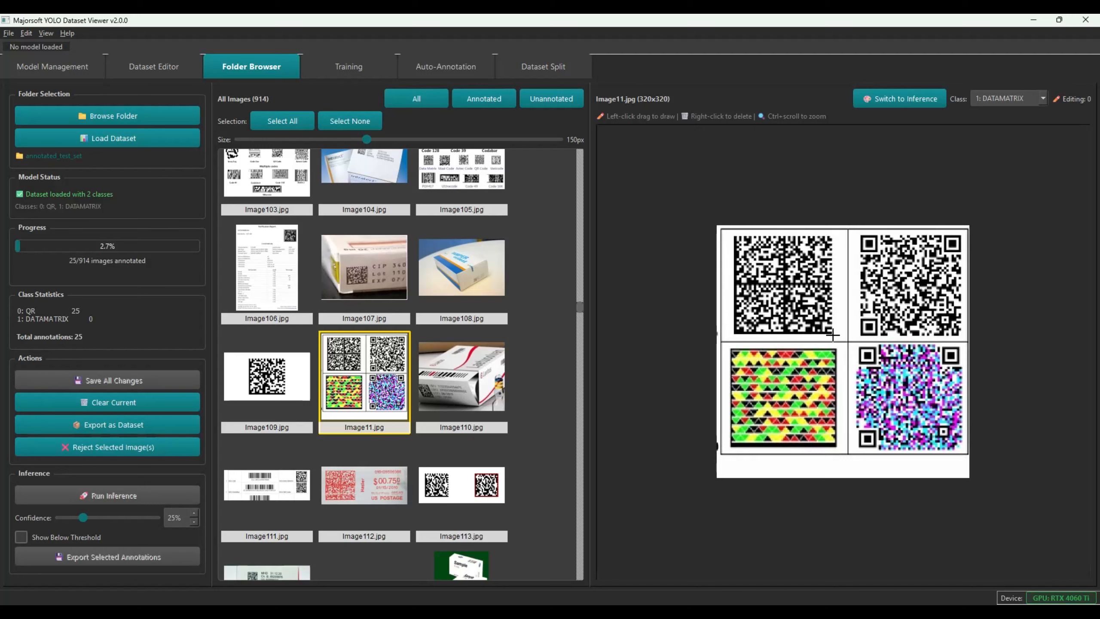
Delete the accidental box on Image11, then box the datamatrix codes in Image109 and Image106
left_click_drag(834, 334, 730, 245)
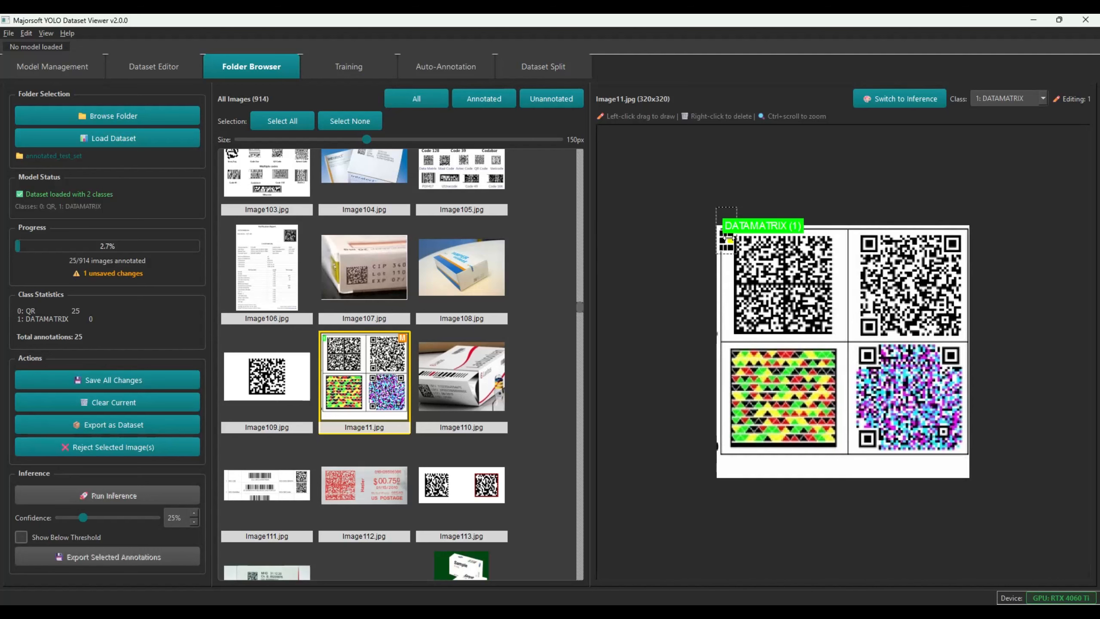
right_click(730, 242)
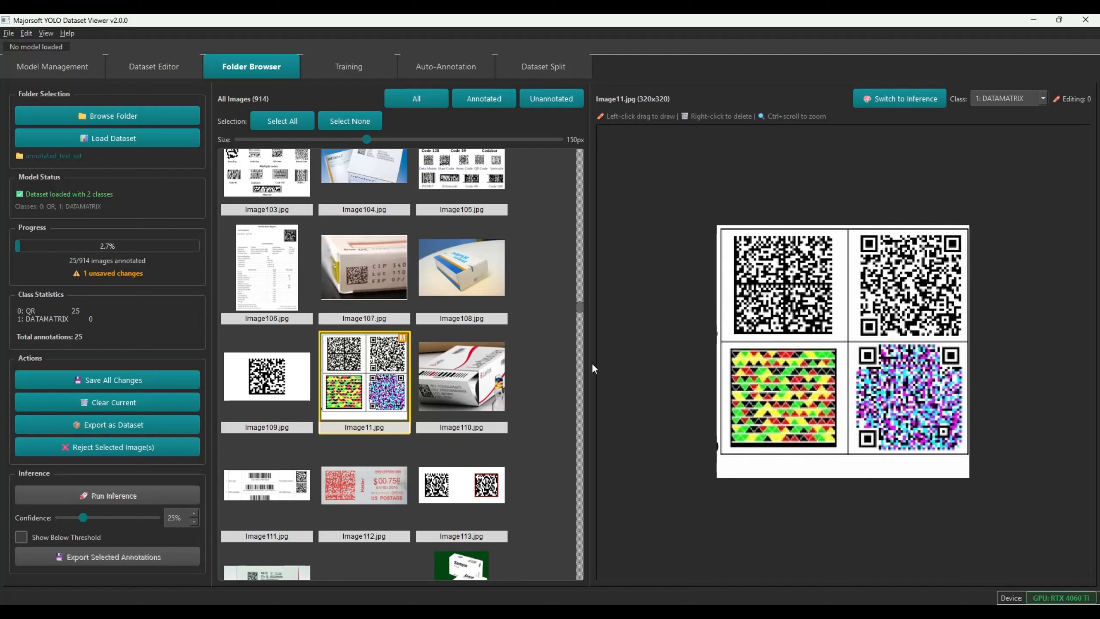
left_click(288, 369)
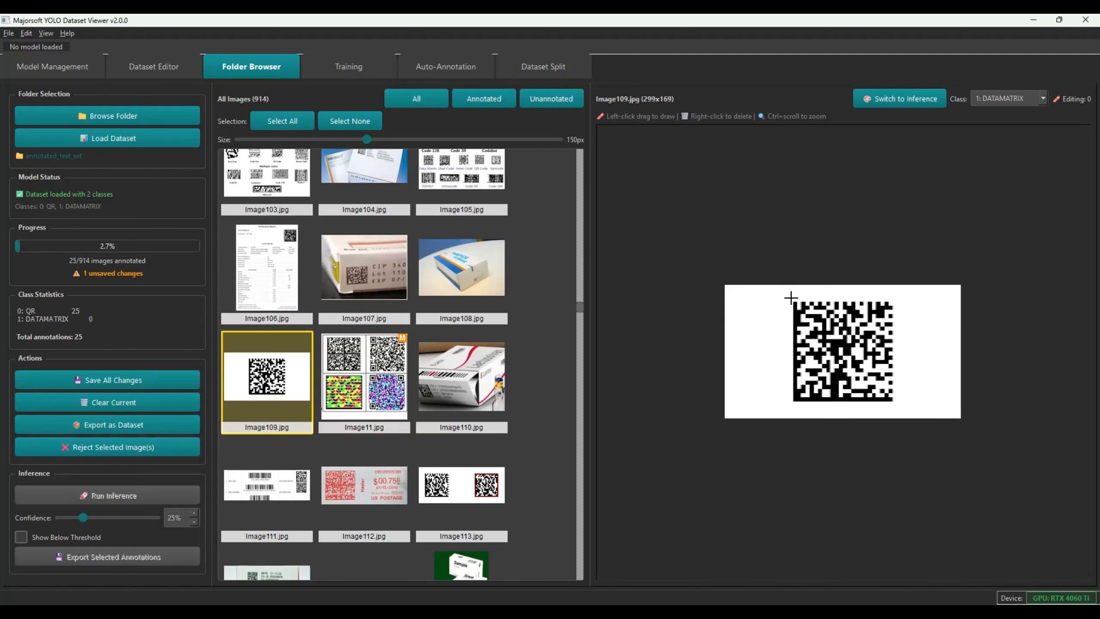
left_click_drag(795, 303, 894, 404)
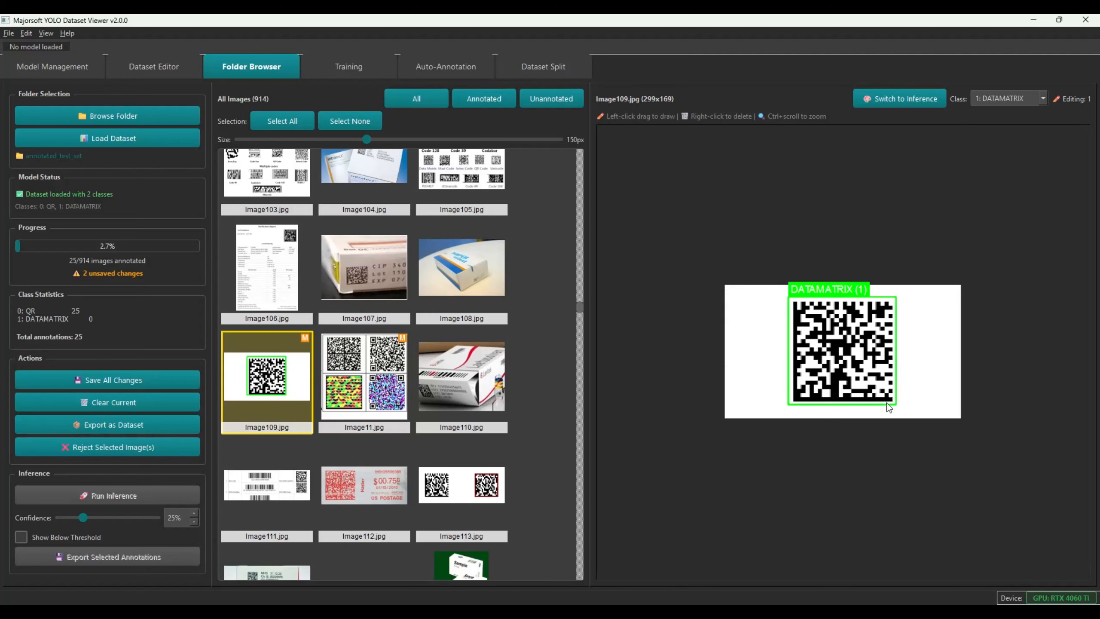
left_click(291, 248)
scroll(890, 258, "up", 3)
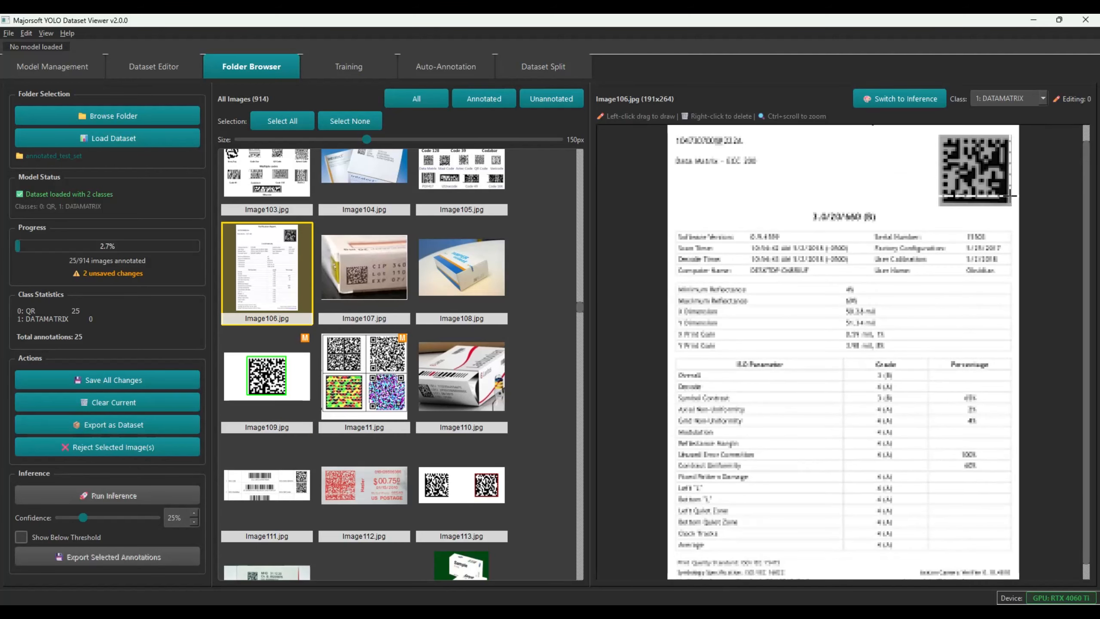
left_click_drag(1012, 208, 934, 128)
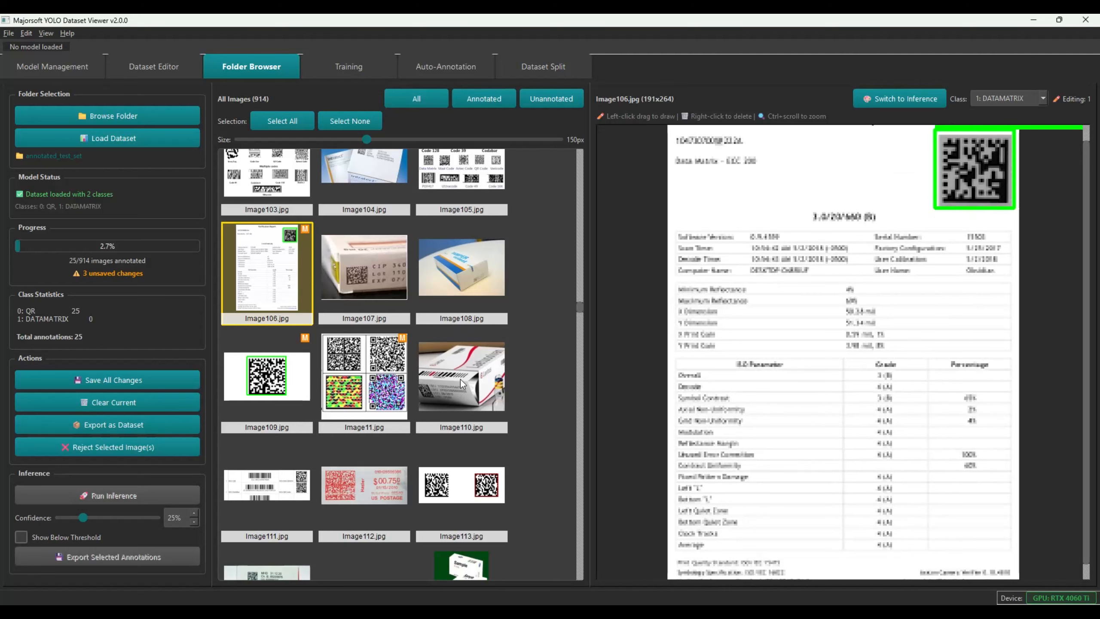
Box the datamatrix codes in Image110 and Image122, then bring up Image138
left_click(463, 265)
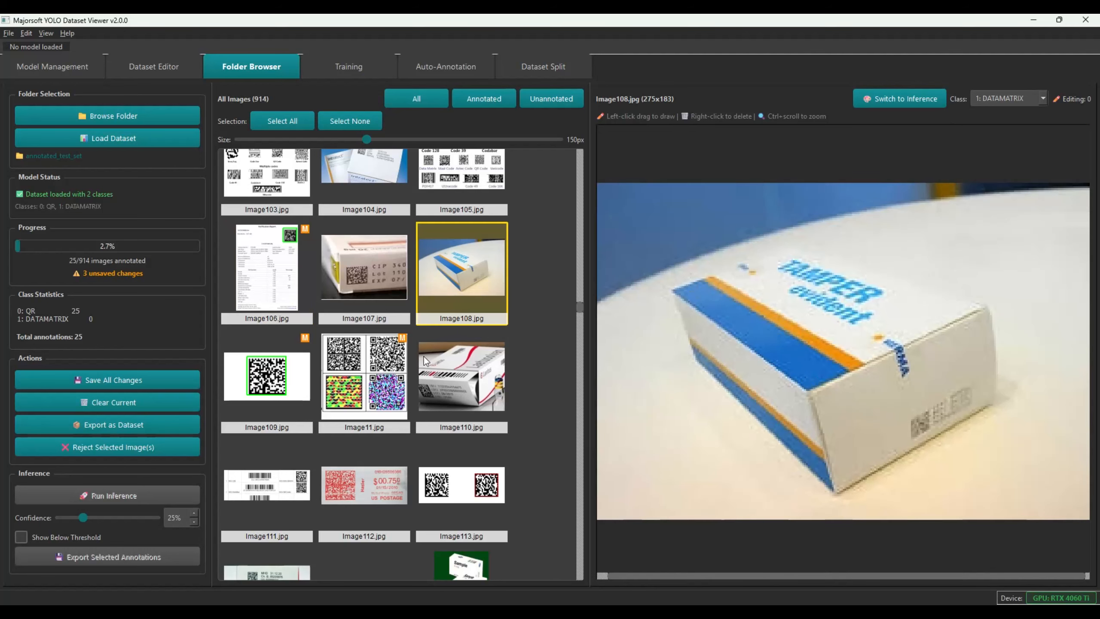
left_click(443, 384)
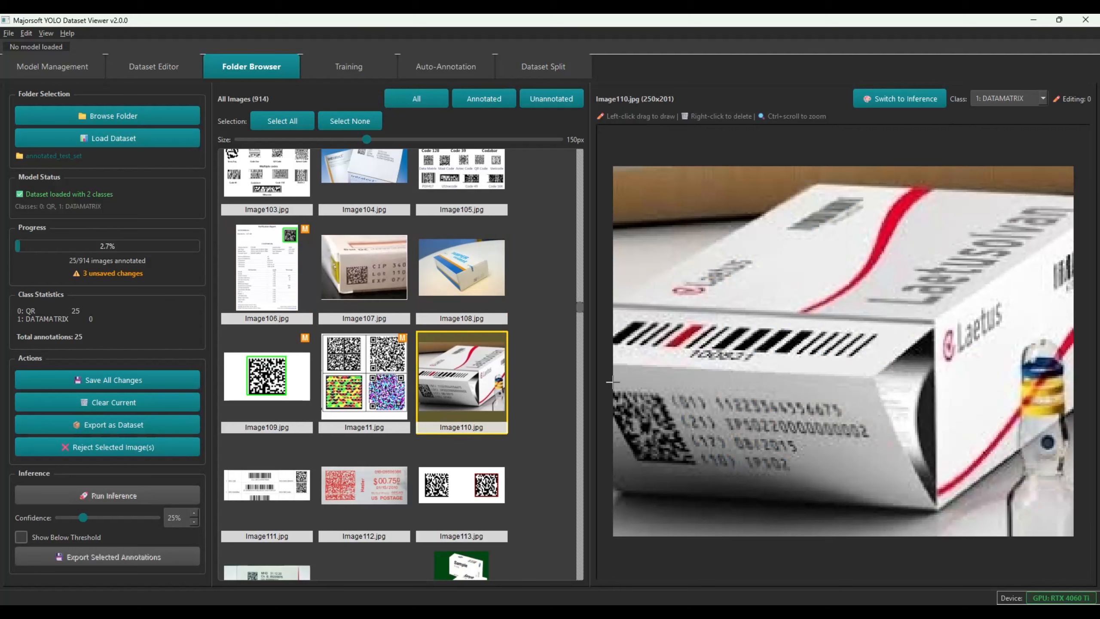
left_click_drag(613, 389, 698, 469)
scroll(385, 447, "down", 5)
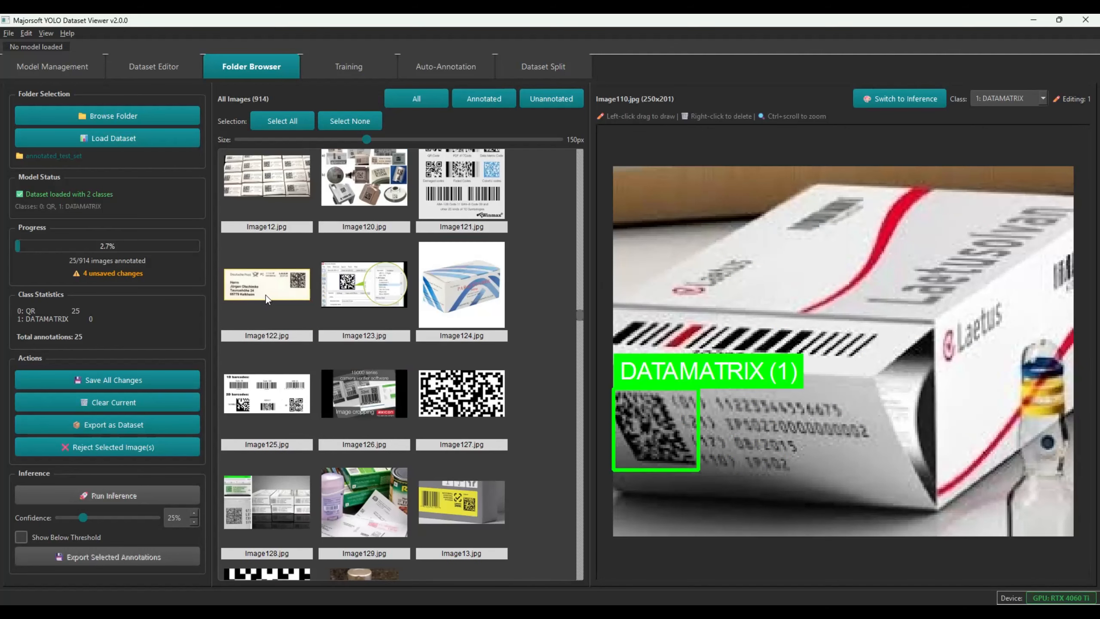
left_click(265, 295)
left_click_drag(962, 285, 1050, 375)
scroll(498, 443, "down", 3)
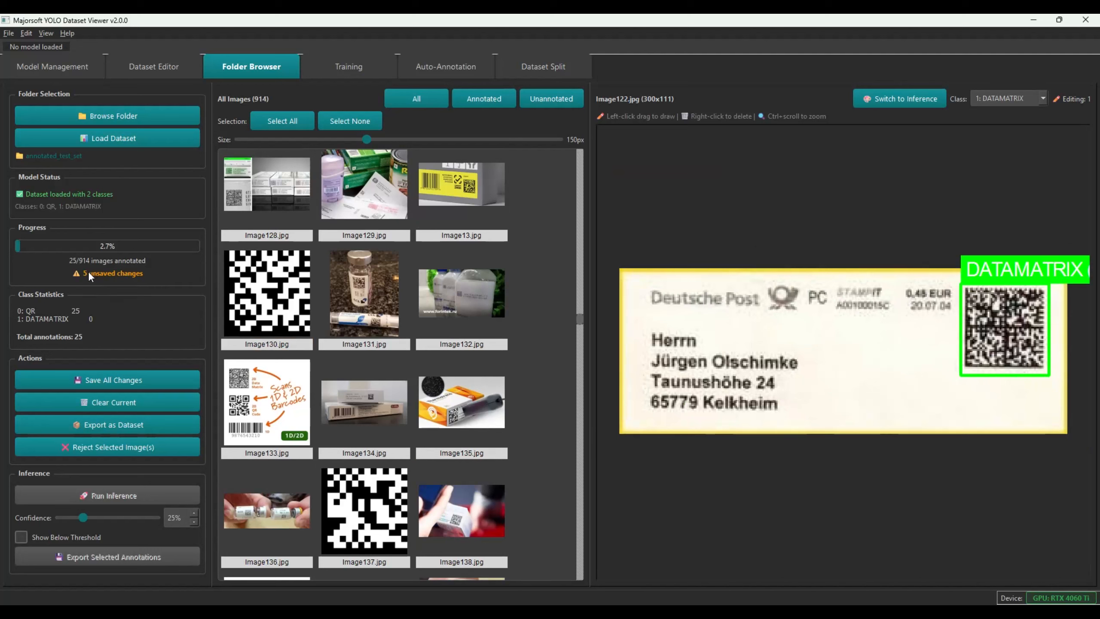
left_click(450, 484)
Draw DATAMATRIX boxes on Image138, Image139, Image145 and Image143
left_click_drag(785, 367, 844, 425)
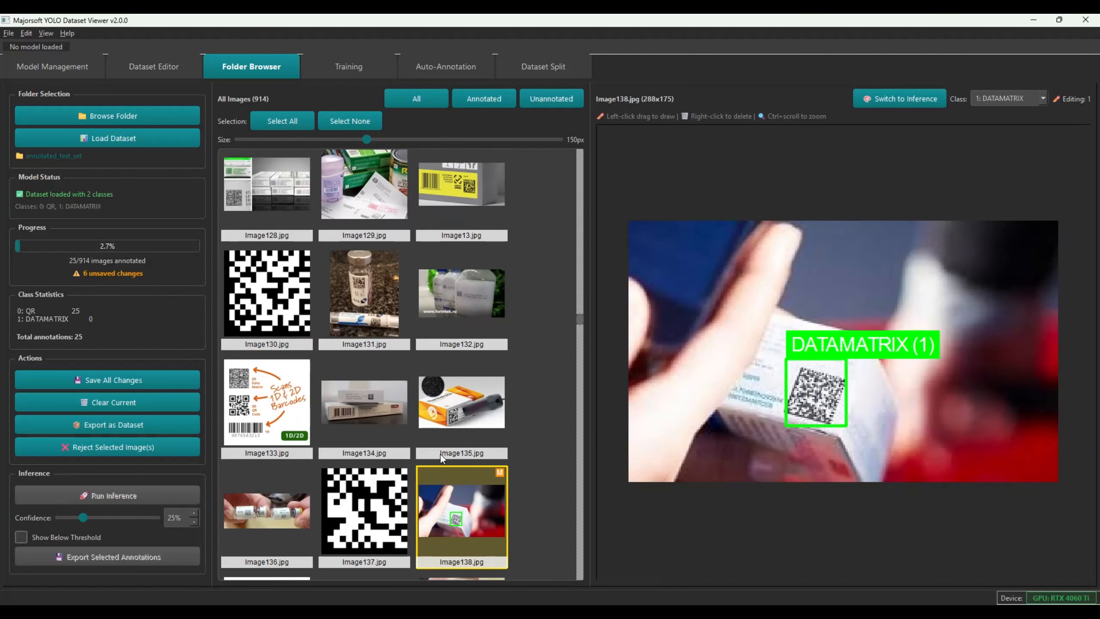
left_click(363, 481)
scroll(386, 425, "down", 3)
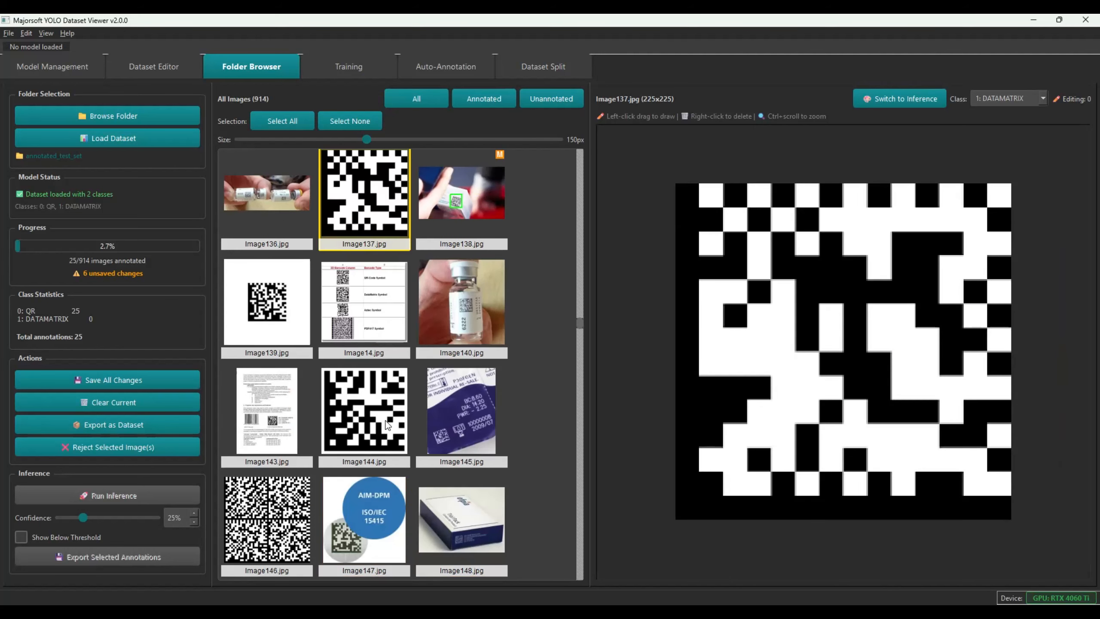
left_click(277, 304)
mouse_move(765, 271)
left_mouse_down()
mouse_move(949, 439)
mouse_move(923, 433)
left_mouse_up()
left_click(418, 416)
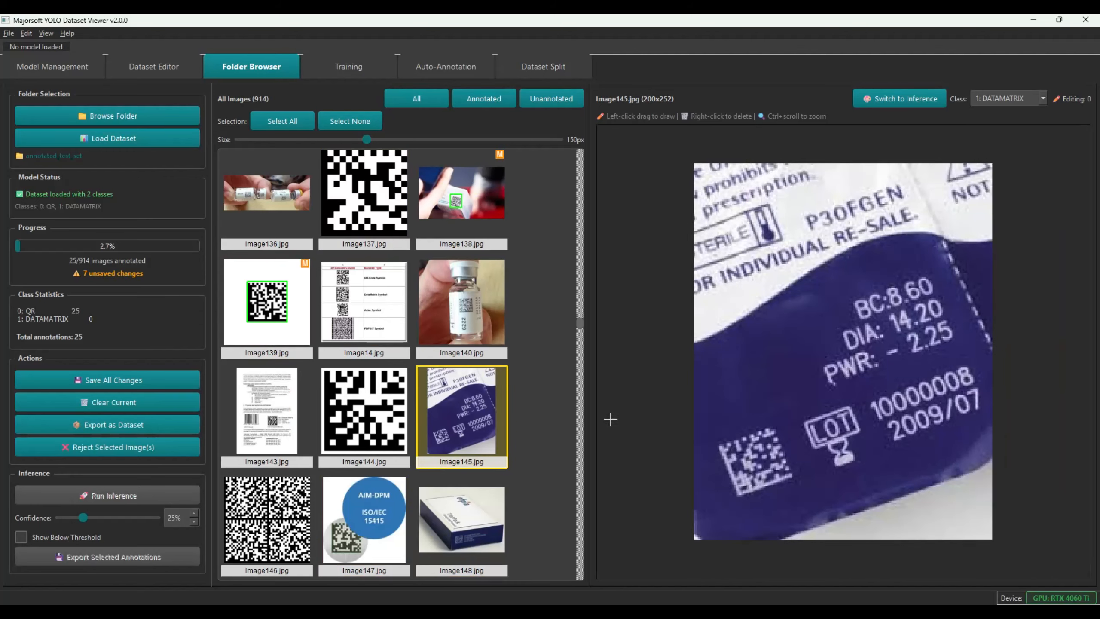
left_click_drag(711, 416, 795, 498)
left_click(259, 423)
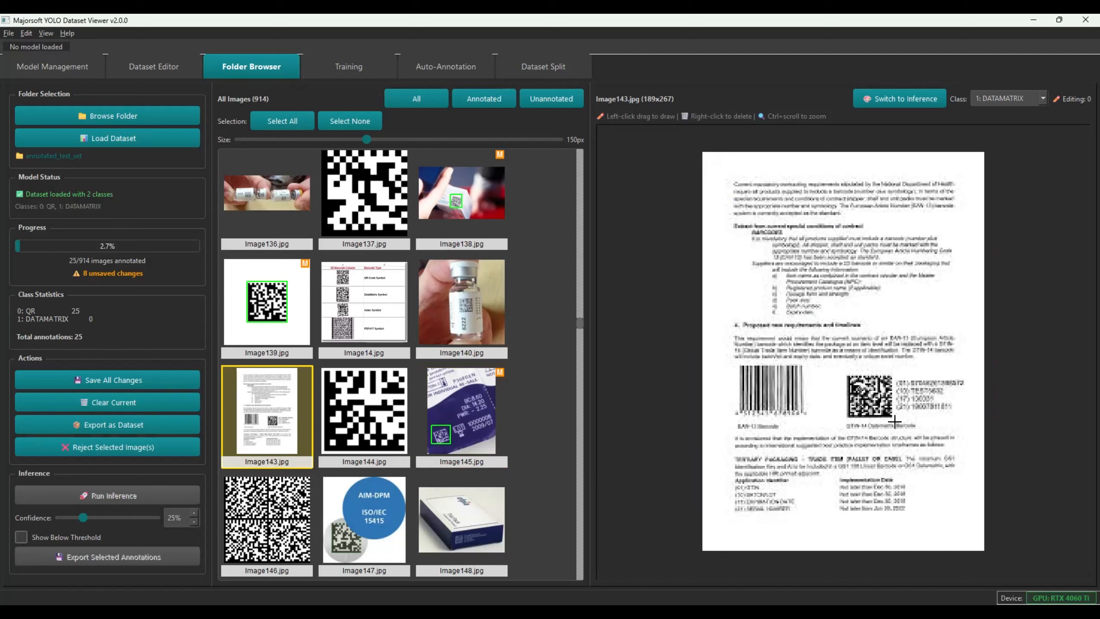
left_click_drag(895, 421, 841, 372)
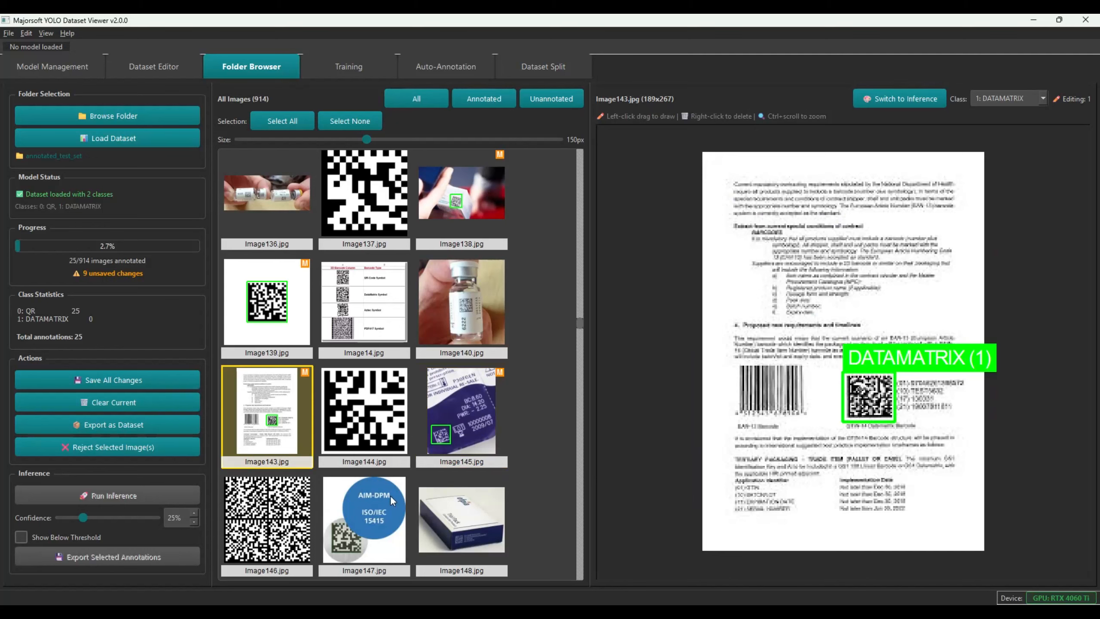
Box the codes in Image148 and Image149, and remove the box drawn on Image15
scroll(390, 495, "down", 5)
left_click(450, 253)
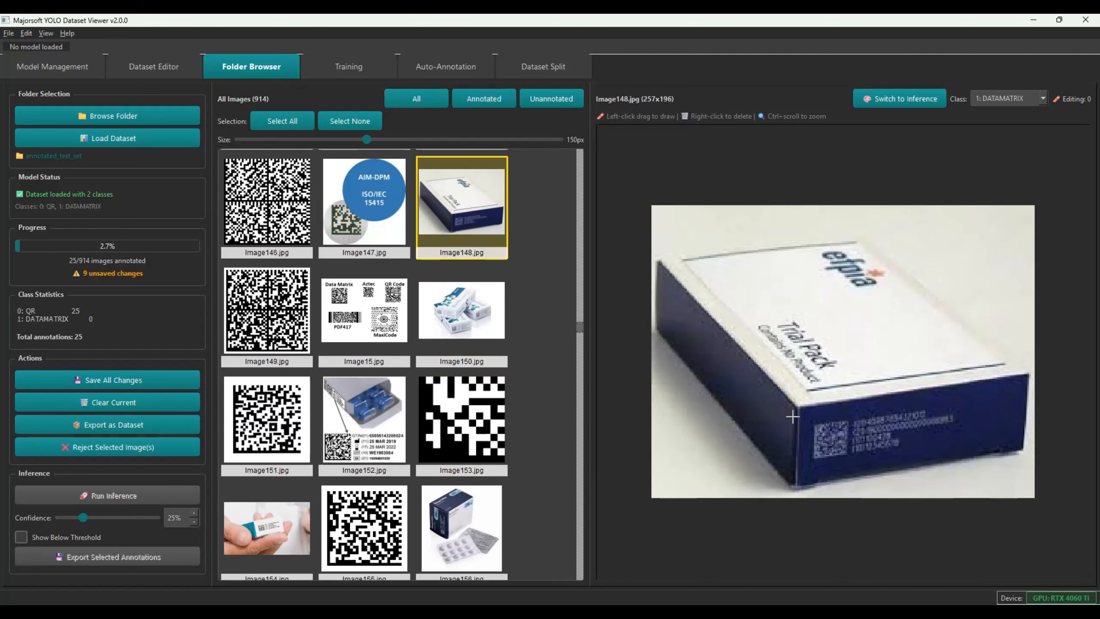
left_click_drag(810, 419, 849, 463)
left_click(303, 325)
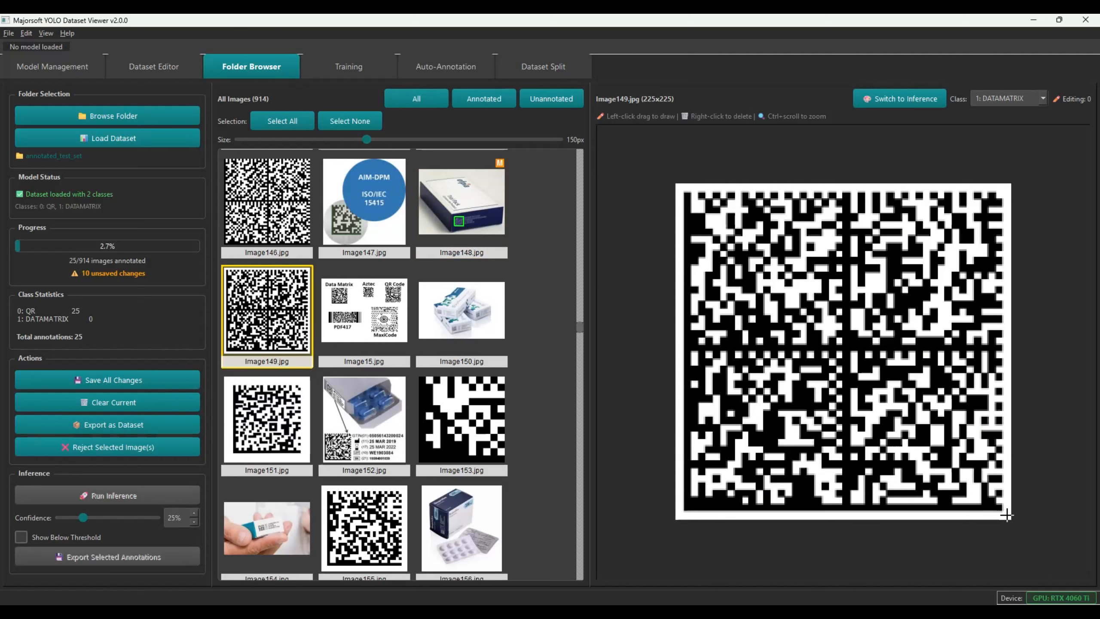
left_click_drag(1006, 515, 1007, 514)
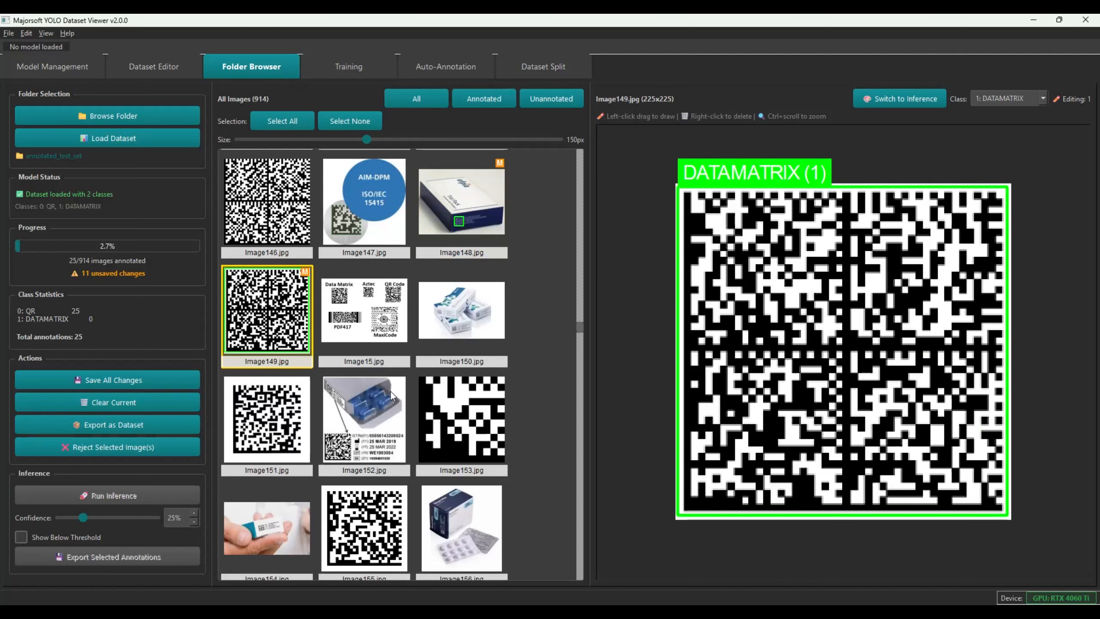
left_click(346, 308)
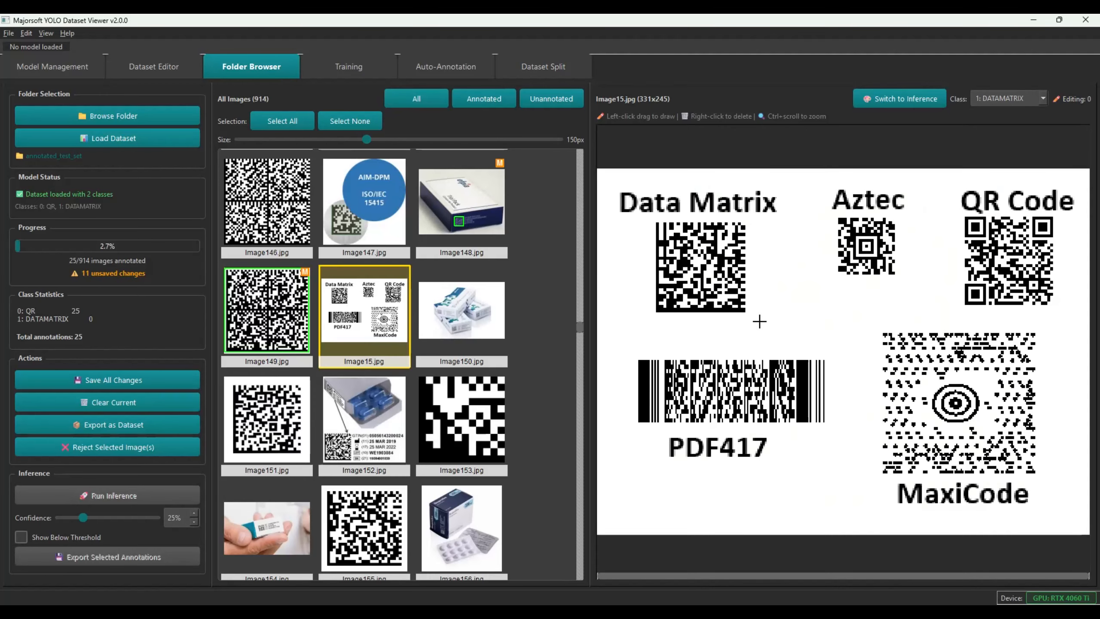
left_click_drag(751, 317, 652, 219)
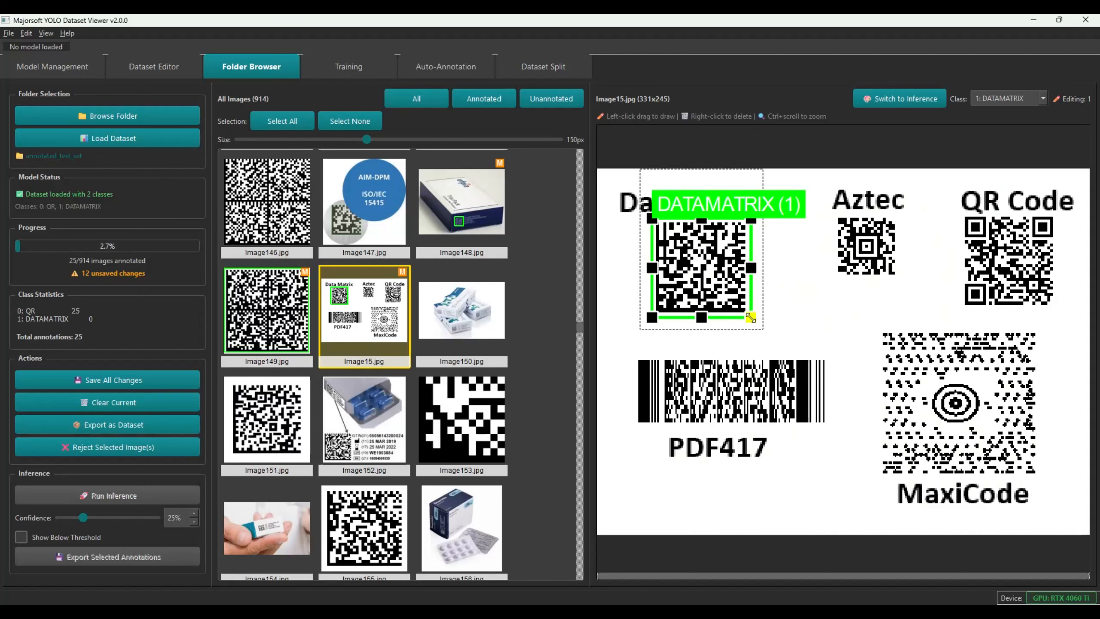
right_click(706, 282)
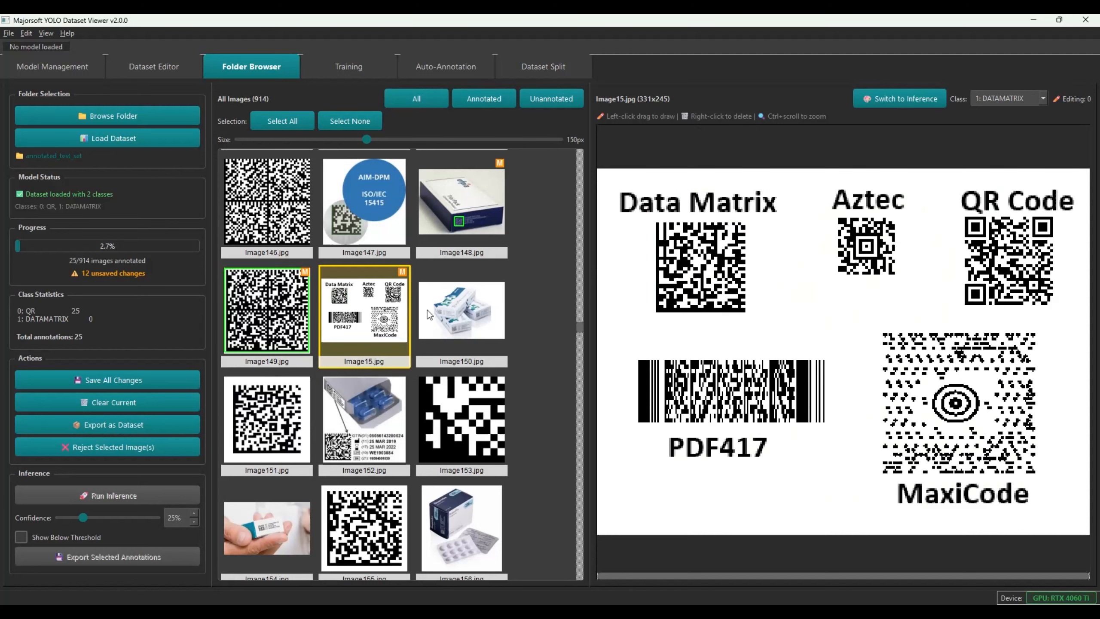
Draw DATAMATRIX boxes on Image155, Image154 and Image160
left_click(444, 396)
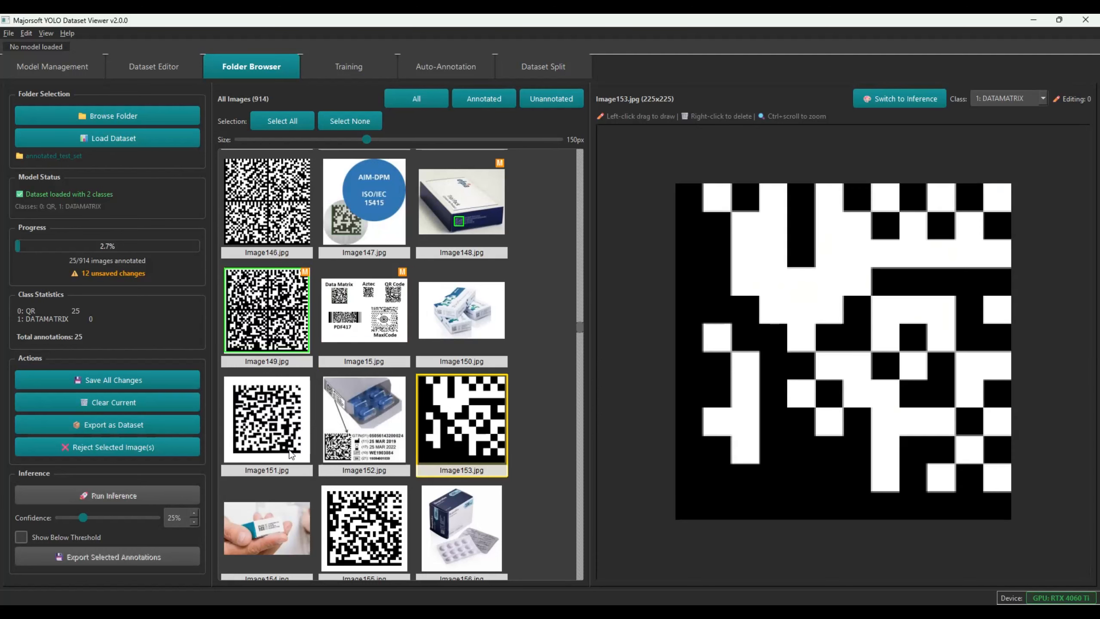
left_click(363, 524)
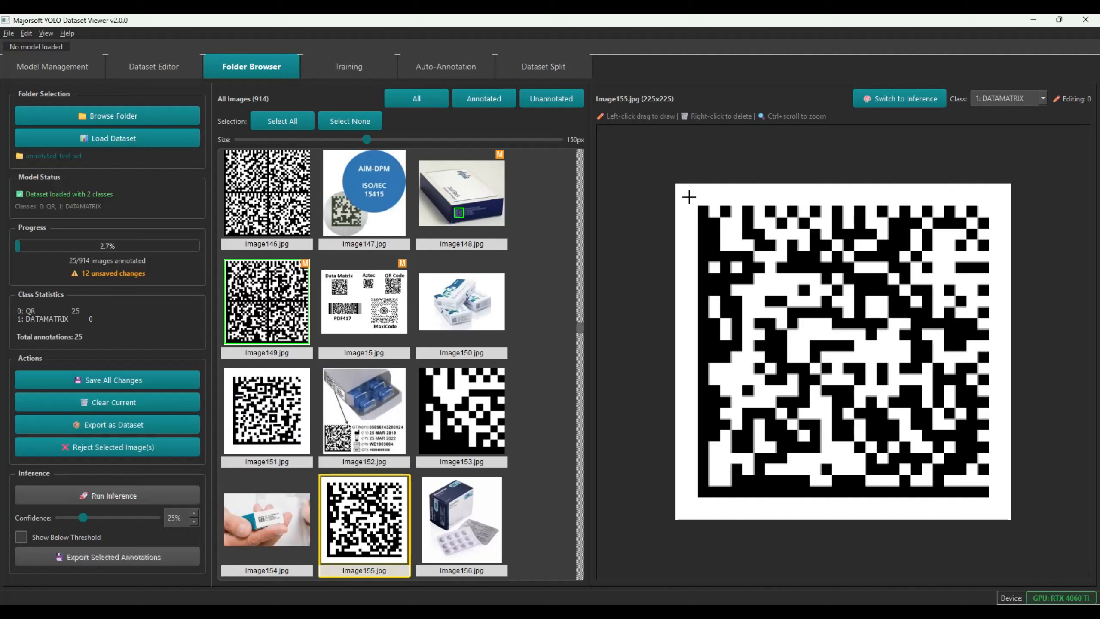
left_click_drag(695, 200, 994, 501)
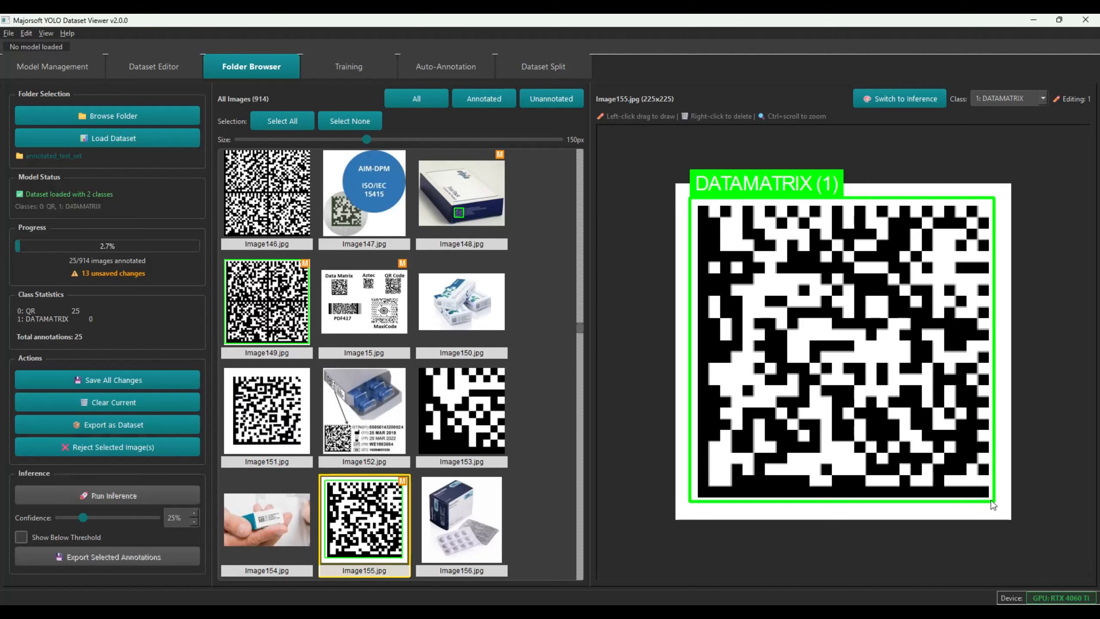
scroll(465, 462, "down", 3)
left_click(262, 199)
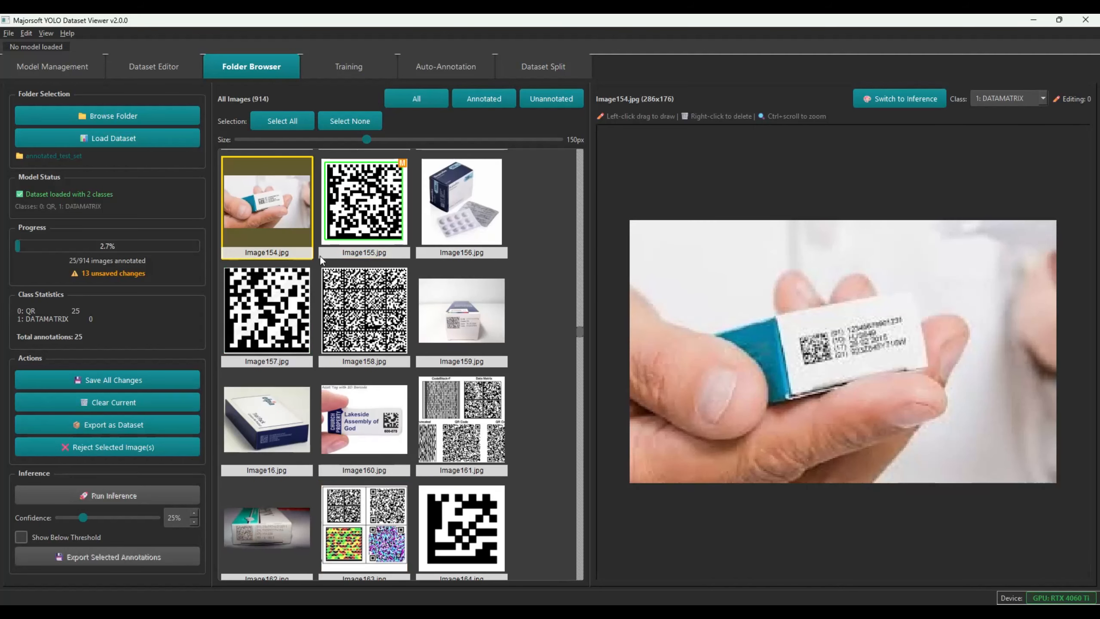
left_click_drag(790, 328, 835, 368)
left_click(362, 435)
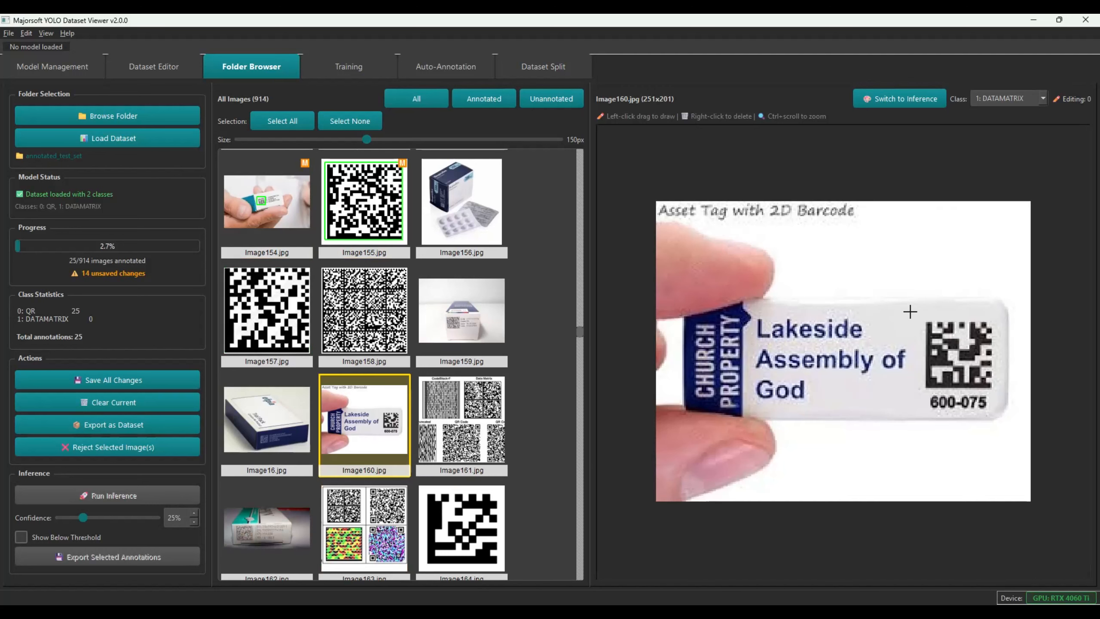
left_click_drag(935, 334, 1000, 394)
Draw DATAMATRIX boxes on Image164, Image162 and Image165
left_click(462, 493)
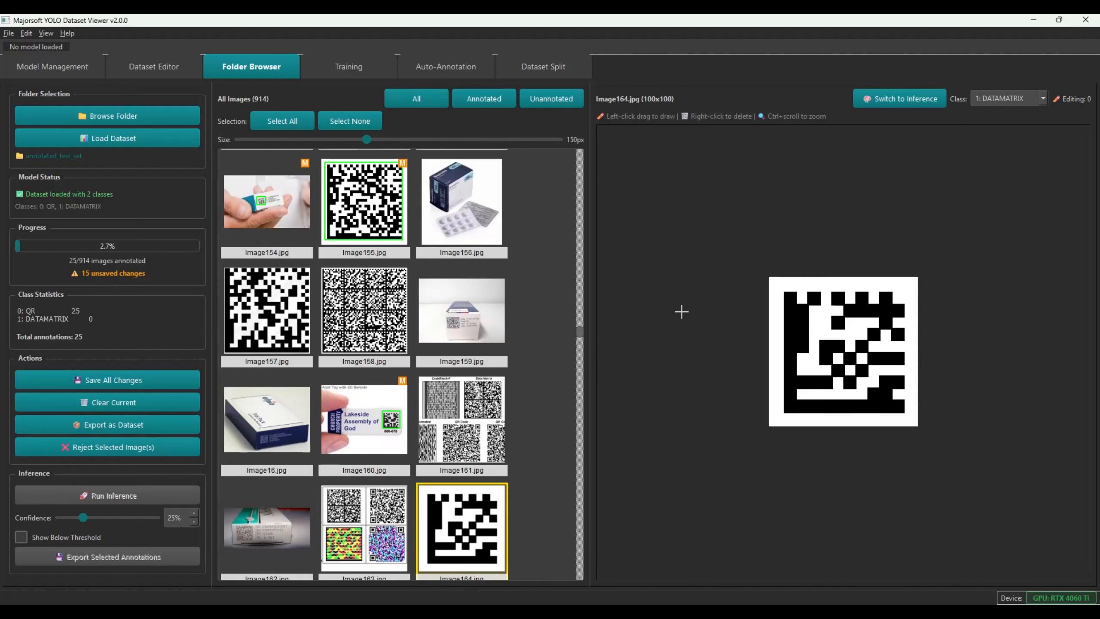
left_click_drag(796, 311, 908, 419)
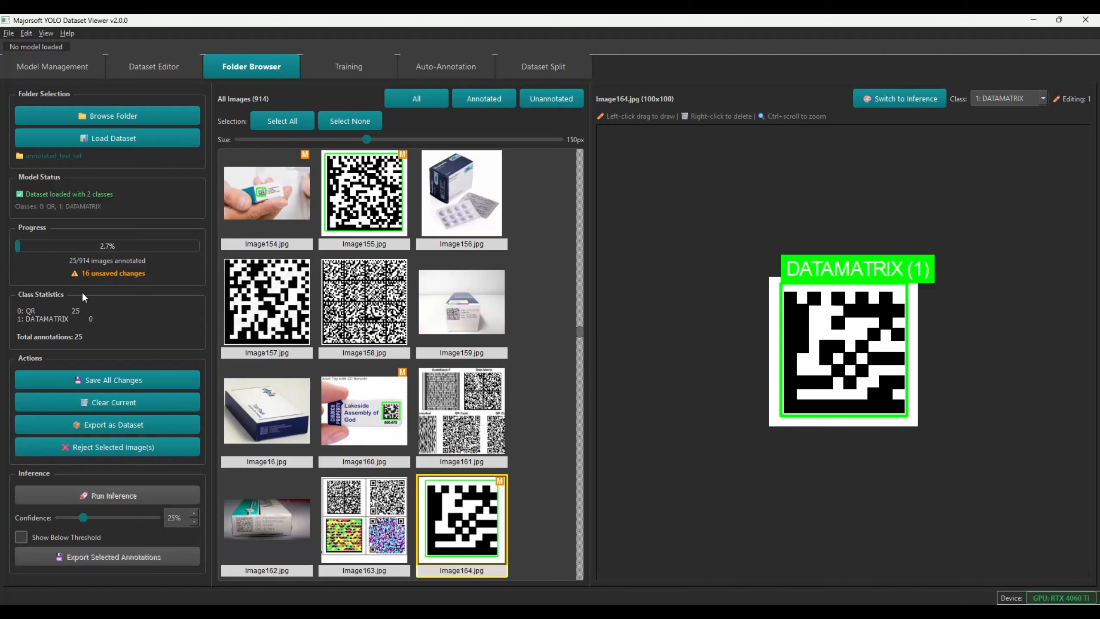
left_click(363, 509)
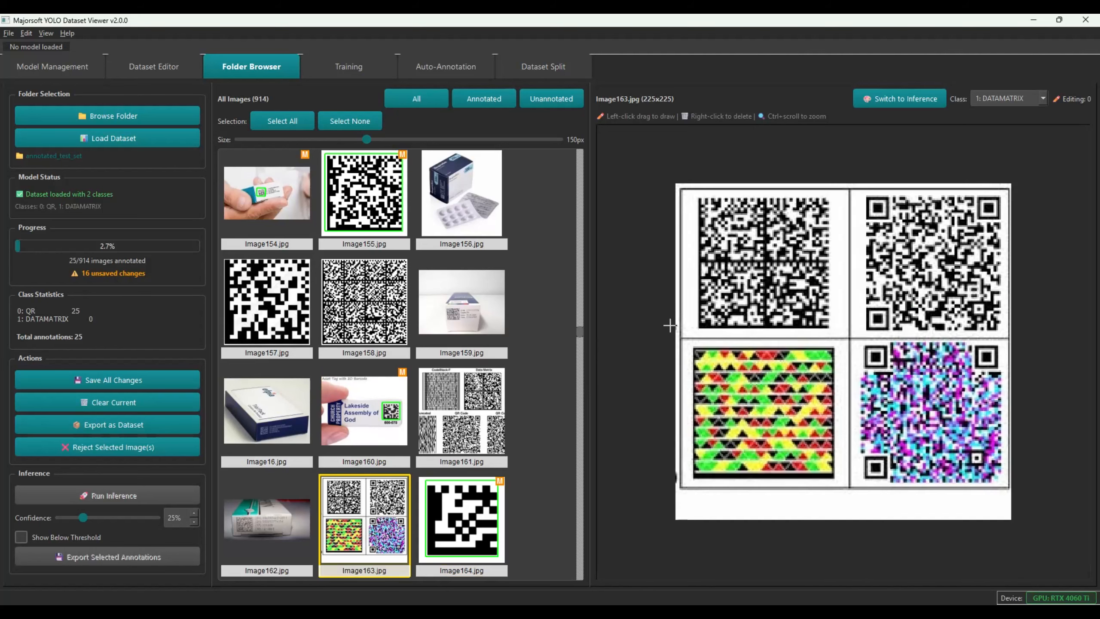
left_click(254, 511)
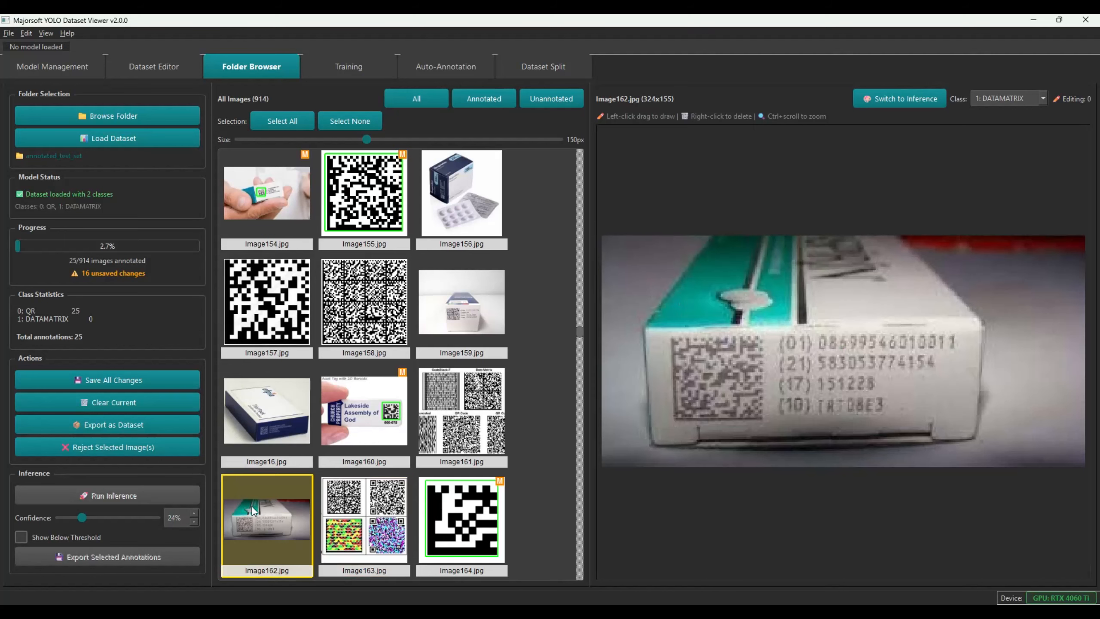
left_click_drag(661, 332, 768, 426)
scroll(285, 322, "down", 3)
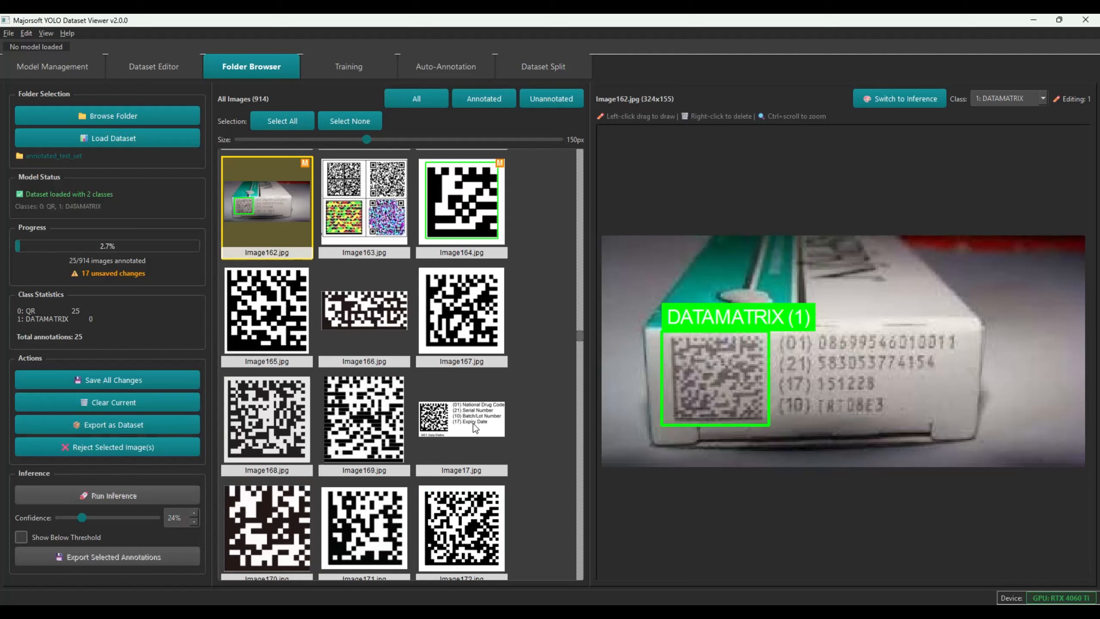
left_click(285, 322)
left_click_drag(769, 278, 916, 426)
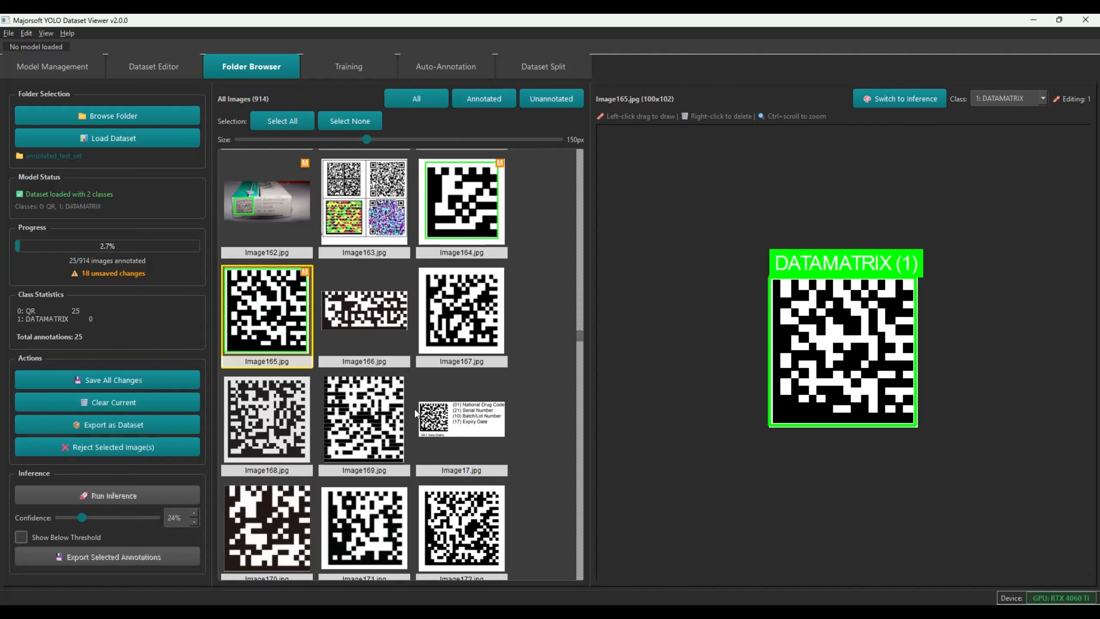
Draw DATAMATRIX boxes around the codes in Image17 and Image172
left_click(475, 400)
scroll(650, 241, "down", 3)
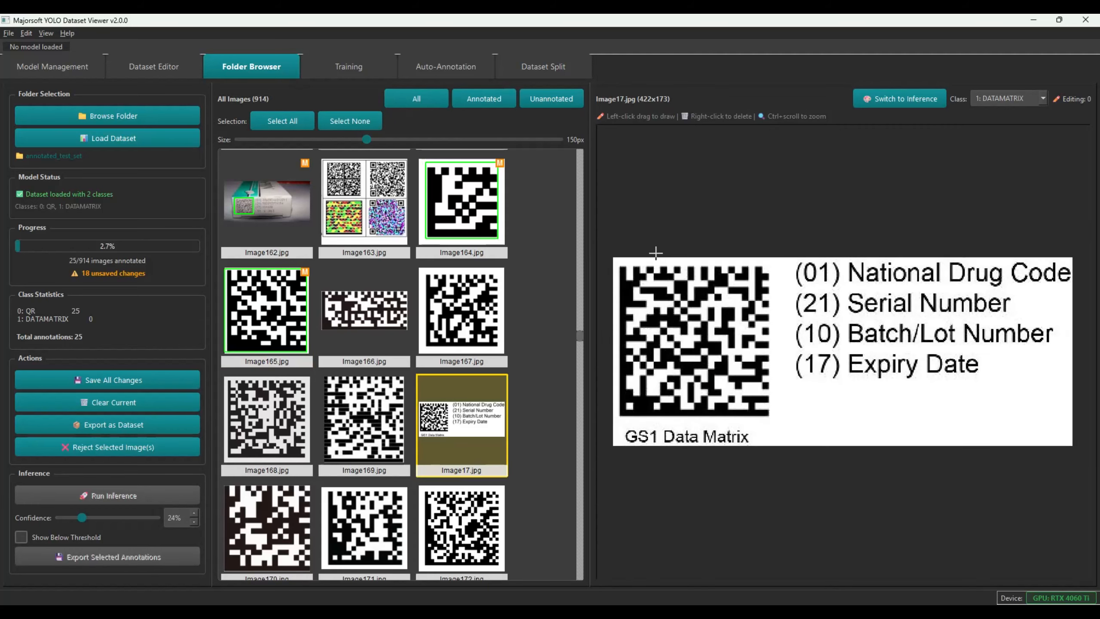
left_click_drag(642, 271, 784, 415)
left_click(488, 519)
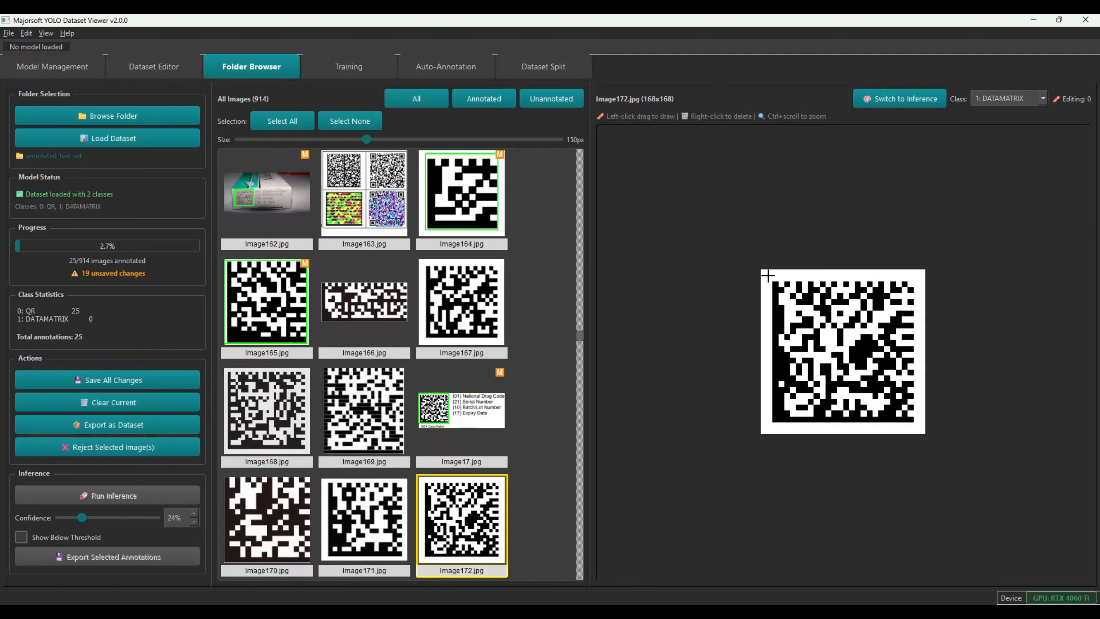
left_click_drag(916, 429, 917, 426)
Draw DATAMATRIX boxes around the codes in Image186, Image189 and Image187
scroll(457, 453, "down", 5)
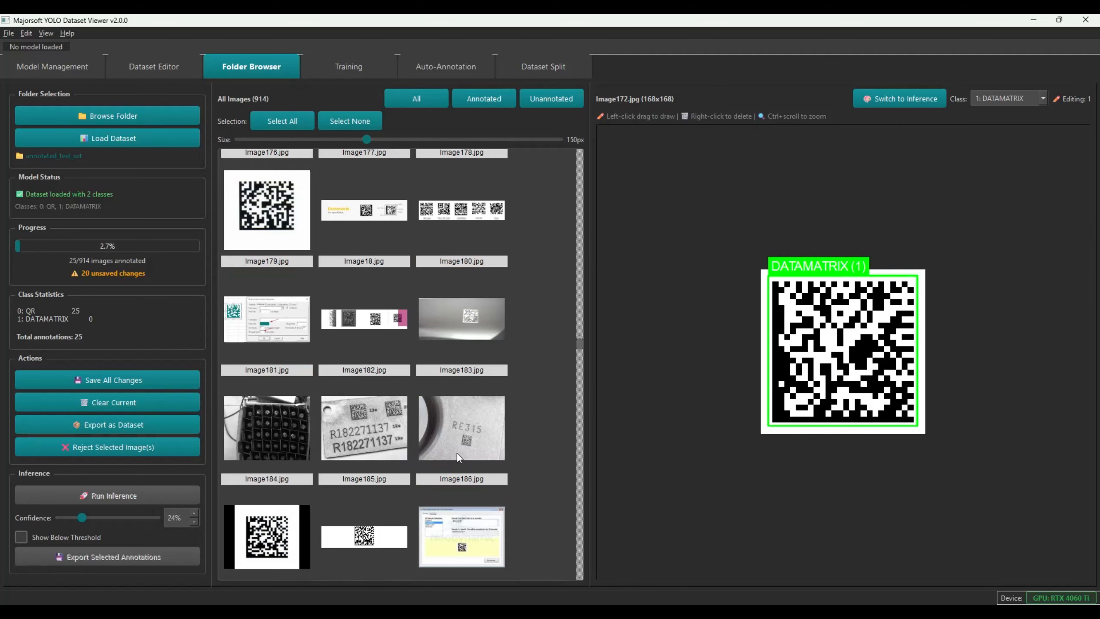
left_click(351, 392)
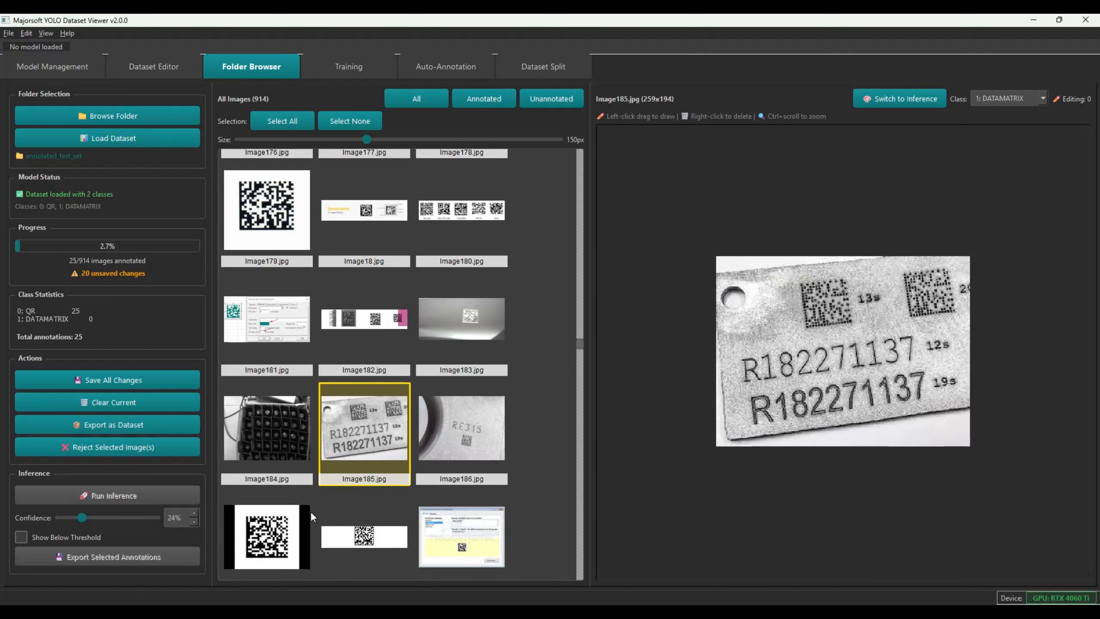
left_click(470, 439)
left_click_drag(835, 368, 880, 409)
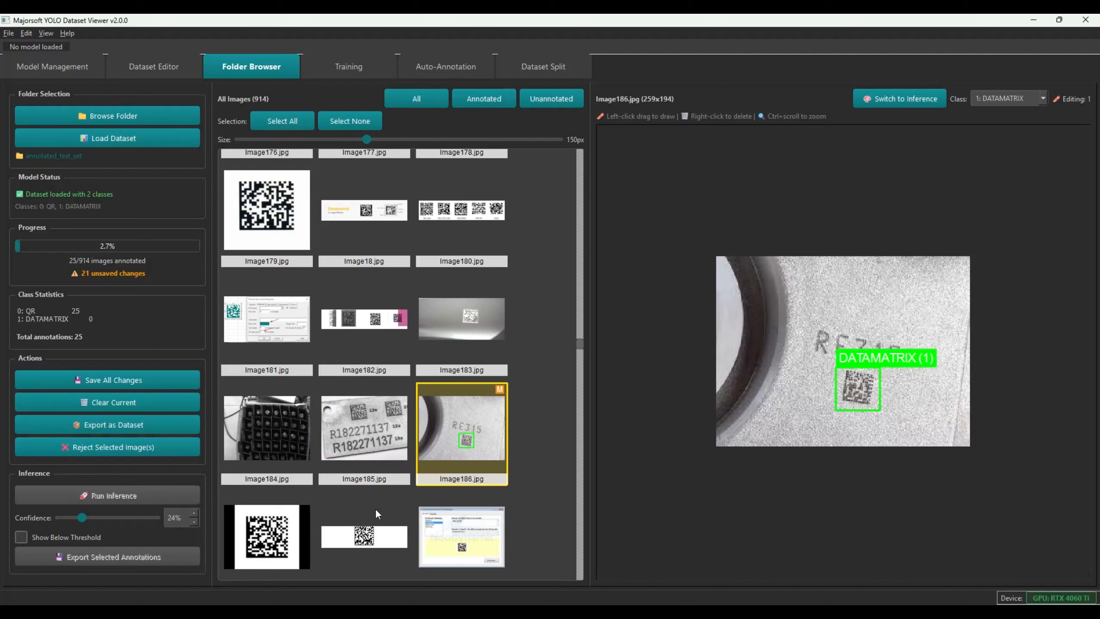
left_click(431, 539)
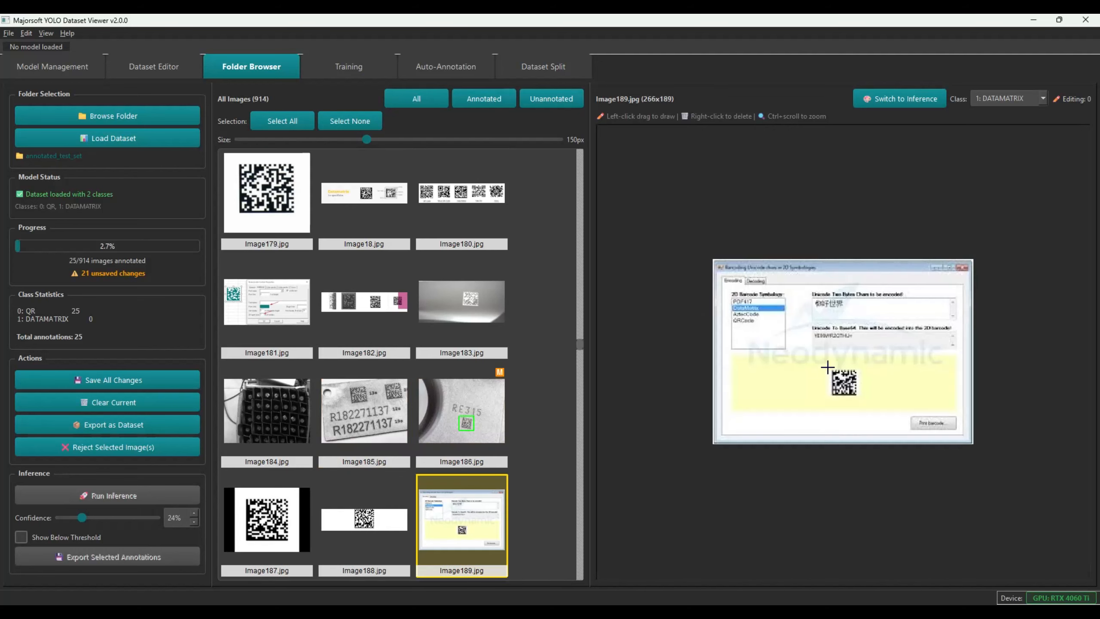
left_click_drag(827, 364, 860, 399)
left_click(281, 514)
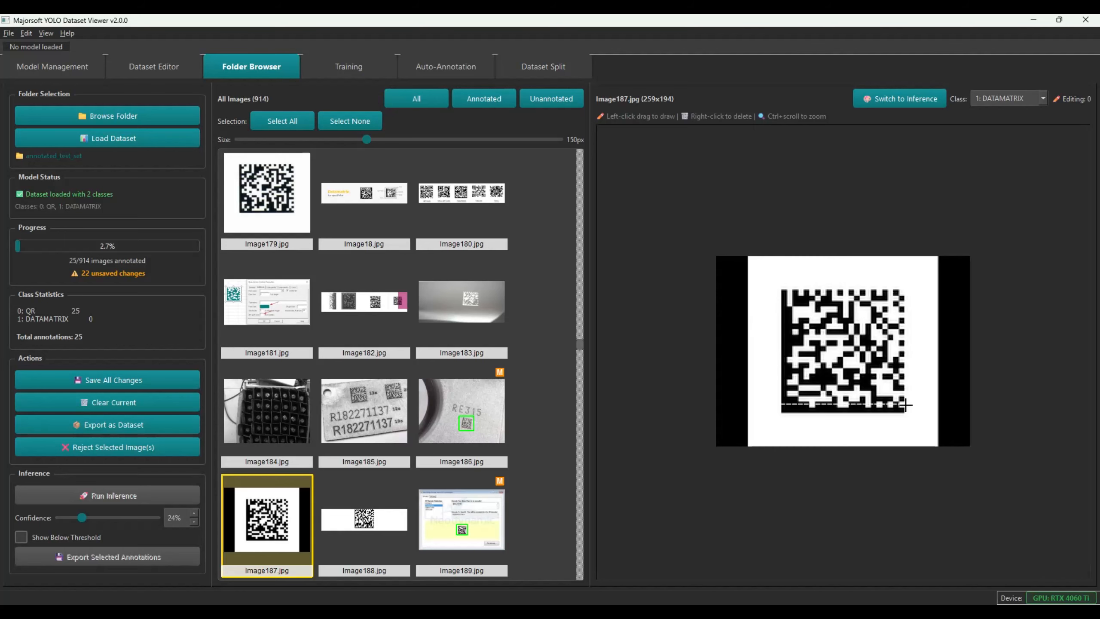
left_click_drag(910, 417, 908, 415)
Draw DATAMATRIX boxes around the codes in Image213 and Image212
scroll(379, 473, "down", 10)
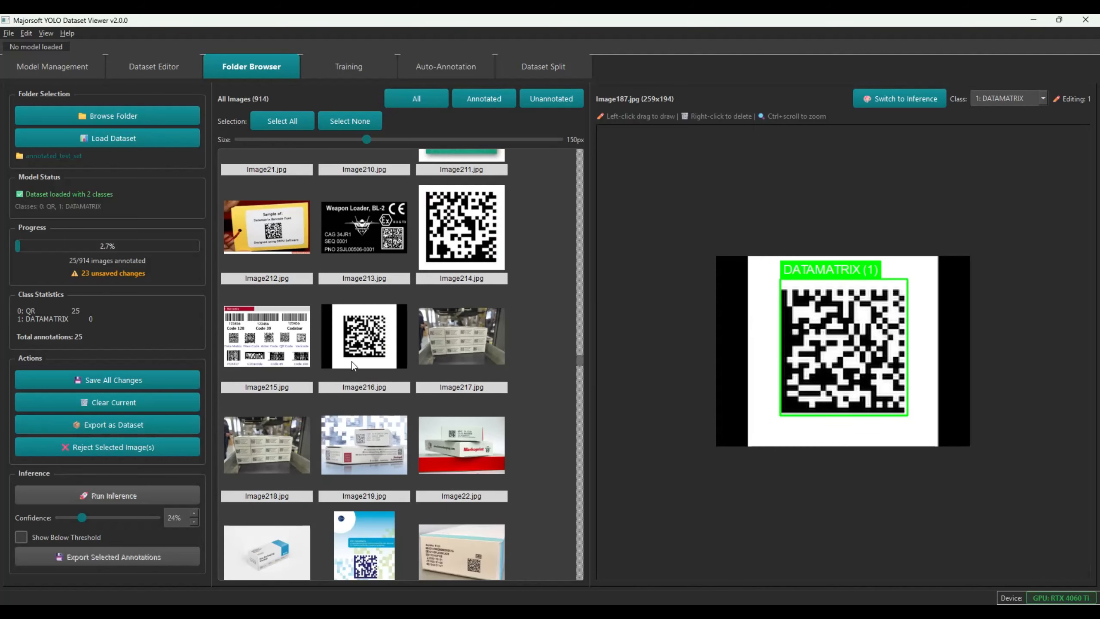
left_click(354, 225)
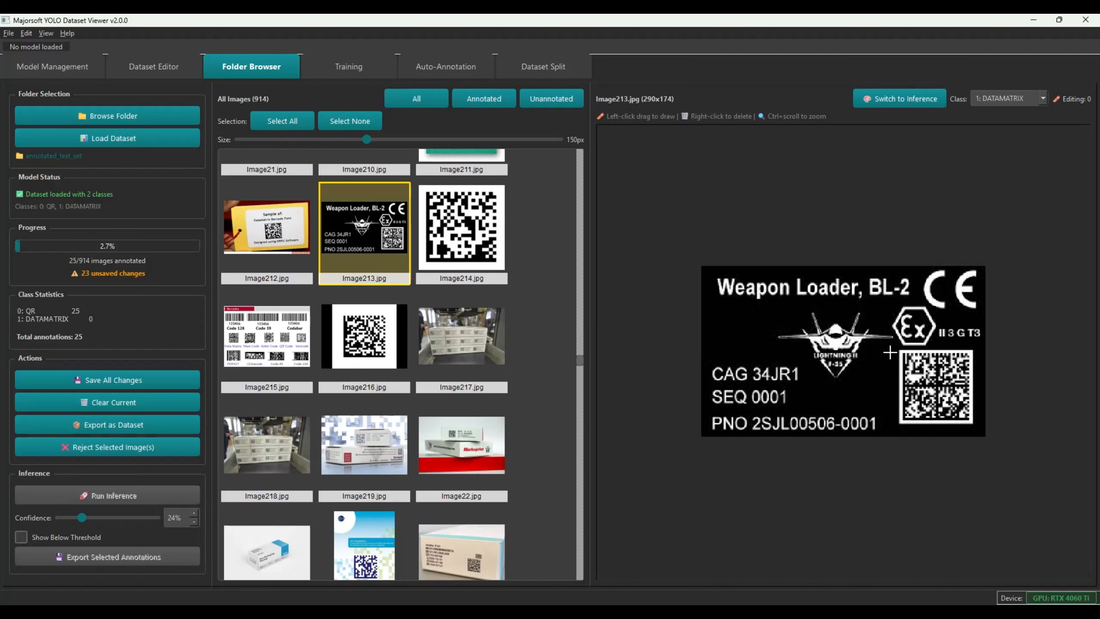
left_click_drag(896, 348, 971, 422)
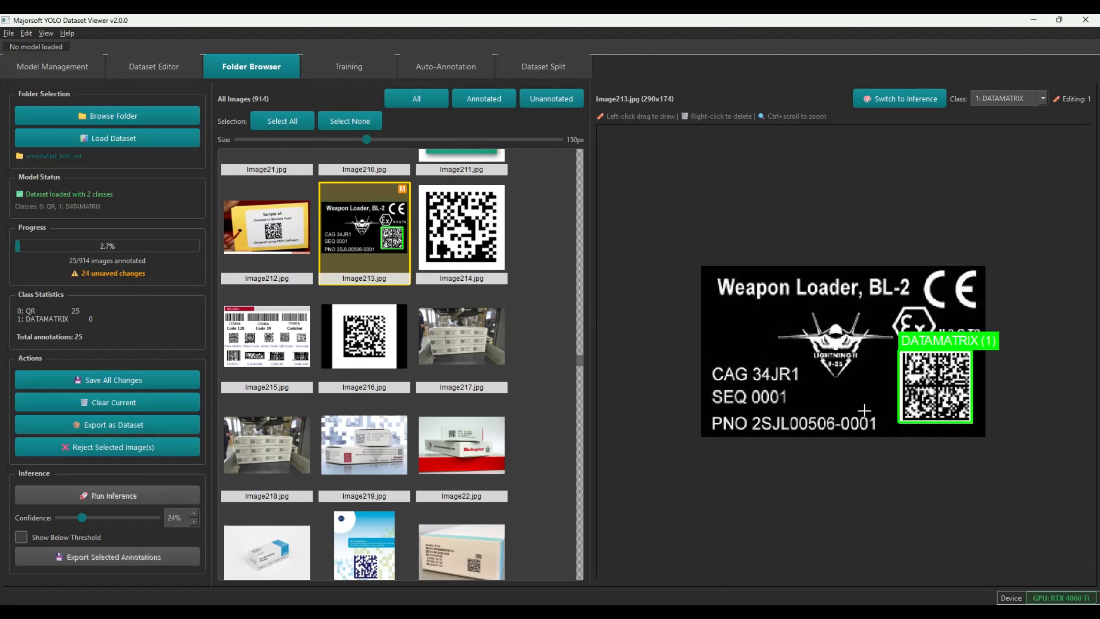
left_click(276, 238)
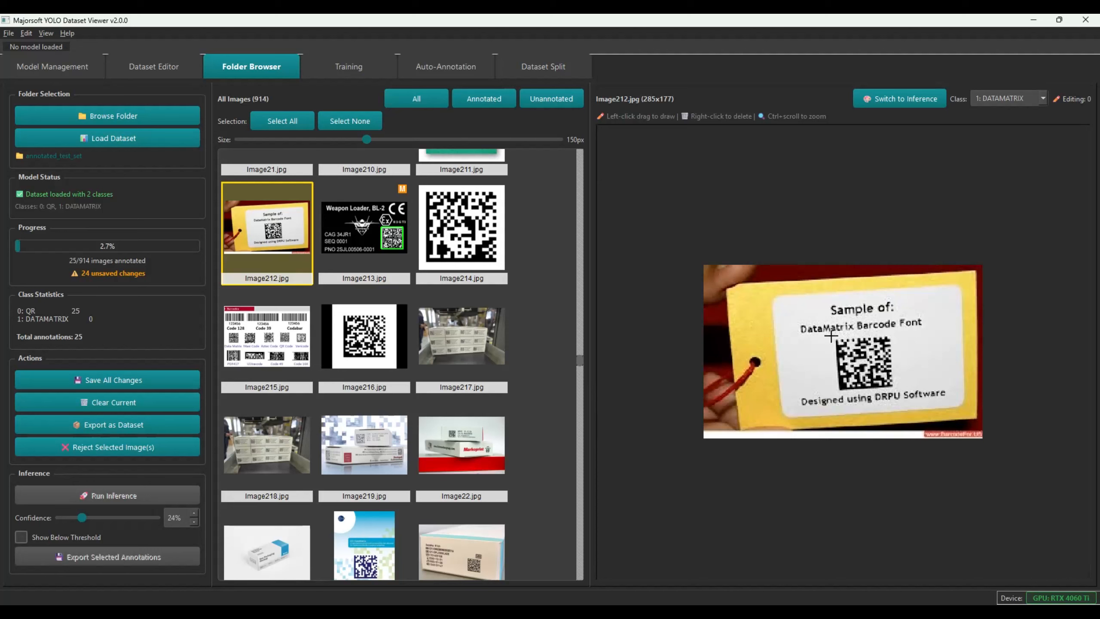
left_click_drag(831, 336, 896, 391)
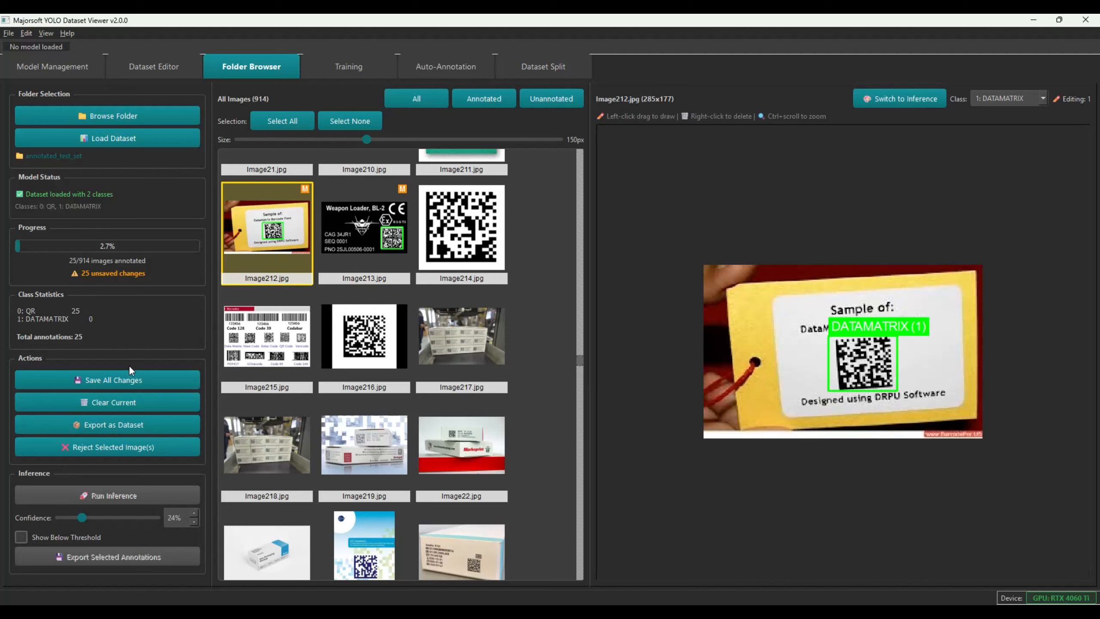
Save all annotation changes and filter the gallery to the 48 annotated images
left_click(125, 379)
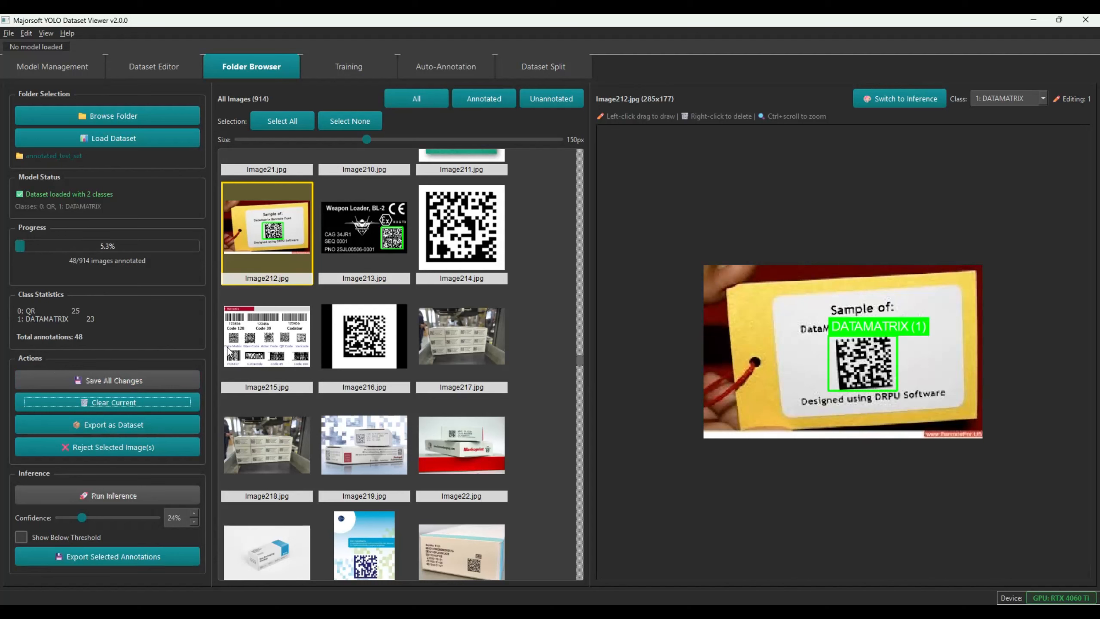
left_click(459, 98)
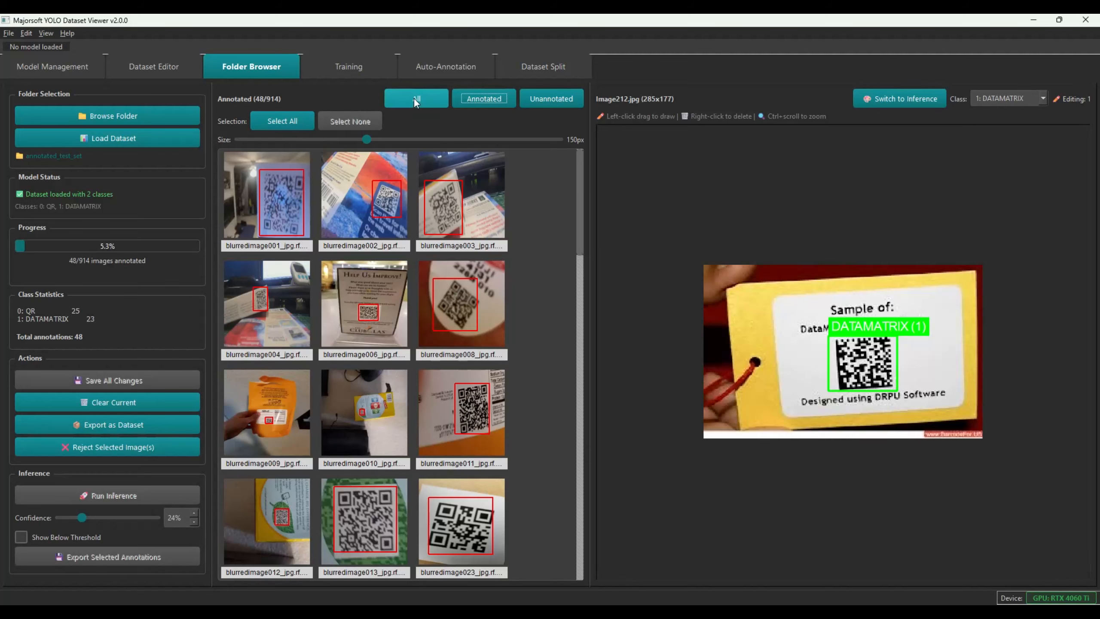
From the unannotated images, draw DATAMATRIX boxes on Image250 and Image249 and save both
left_click(548, 97)
scroll(463, 292, "down", 10)
scroll(462, 306, "down", 10)
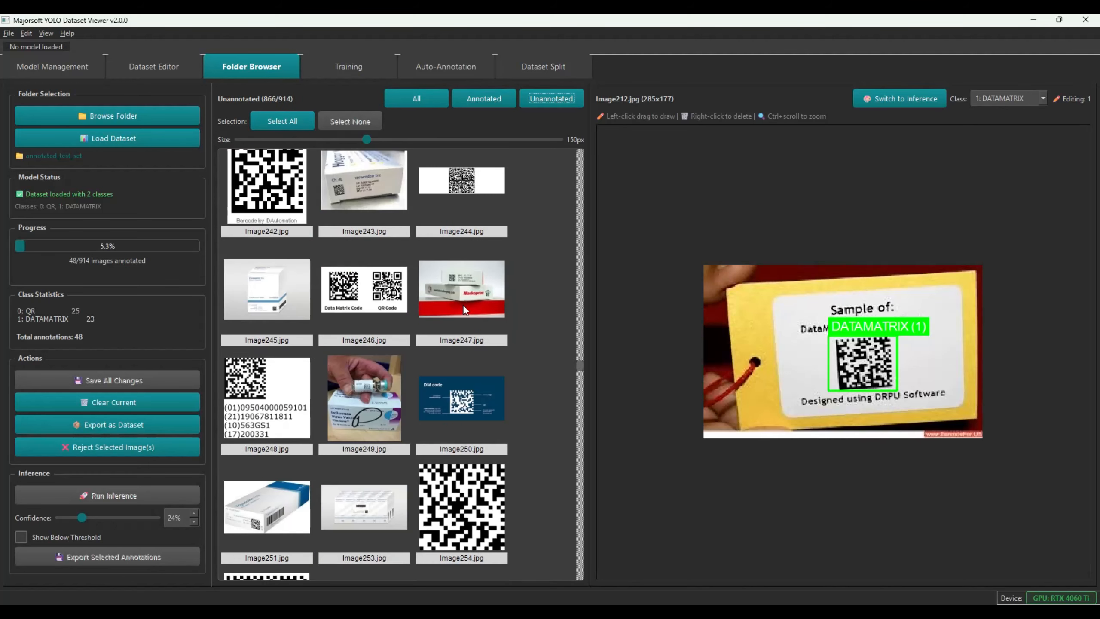
left_click(439, 383)
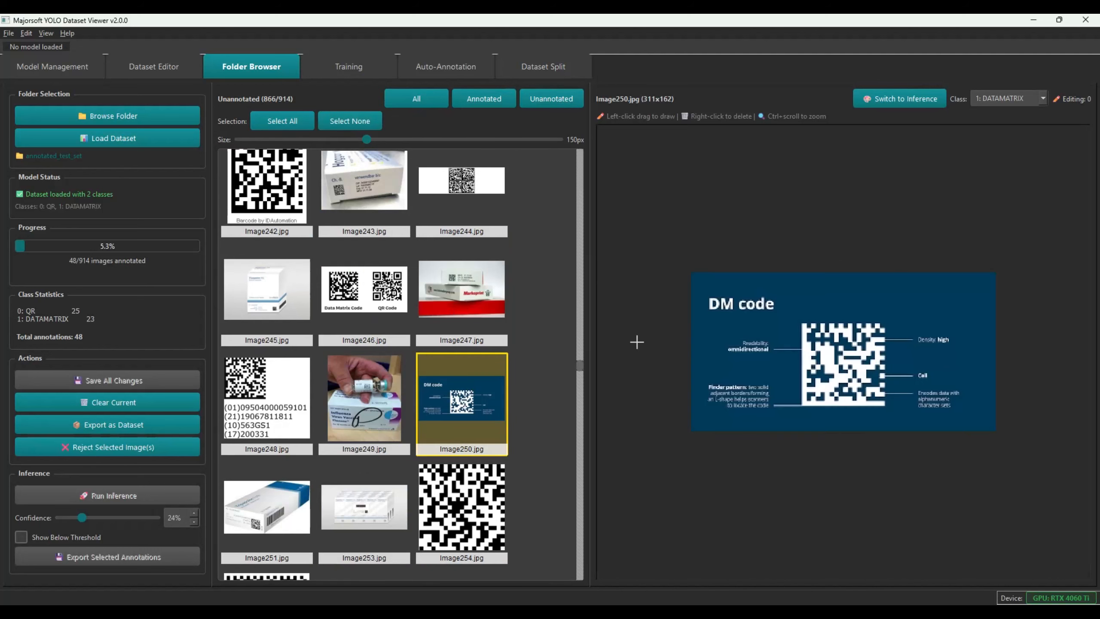
mouse_move(796, 318)
left_mouse_down()
mouse_move(864, 404)
mouse_move(887, 408)
left_mouse_up()
left_click(341, 393)
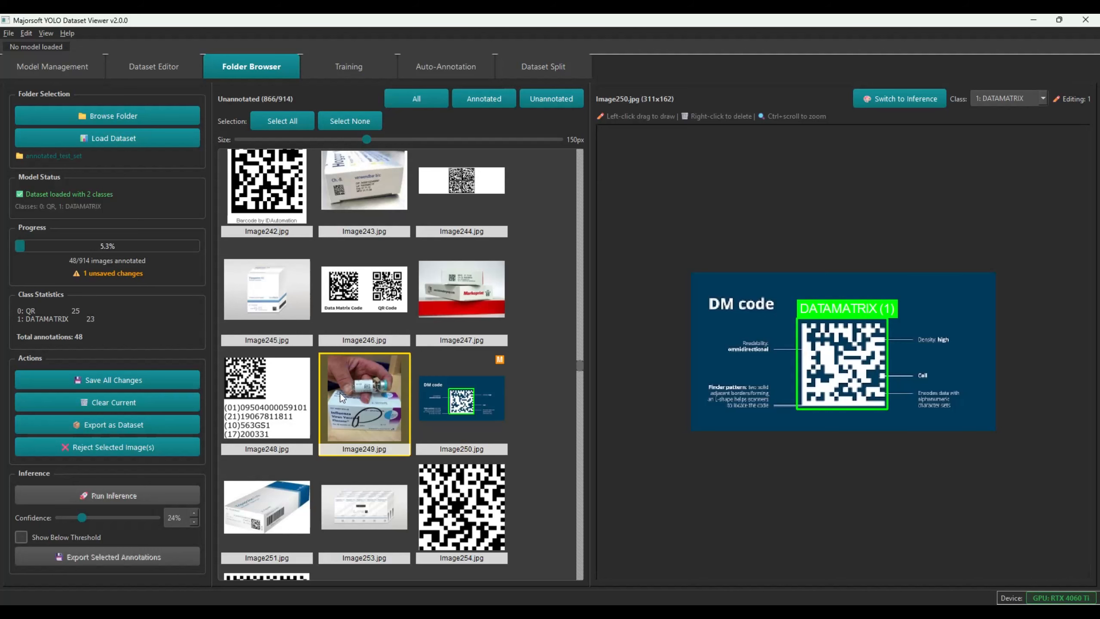
left_click_drag(839, 307, 860, 327)
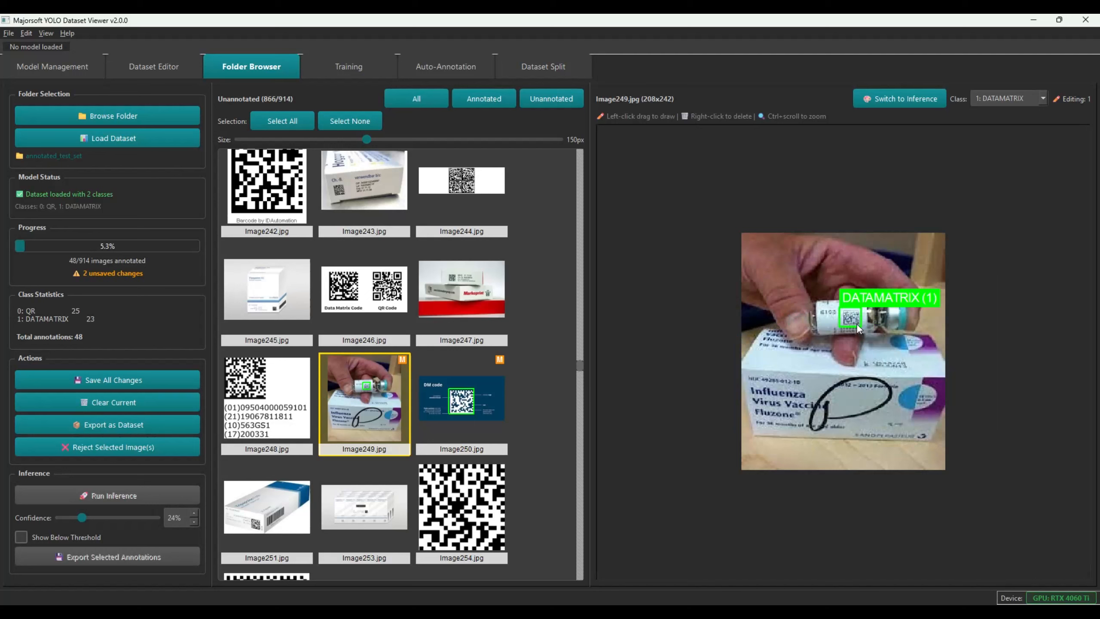
left_click(66, 378)
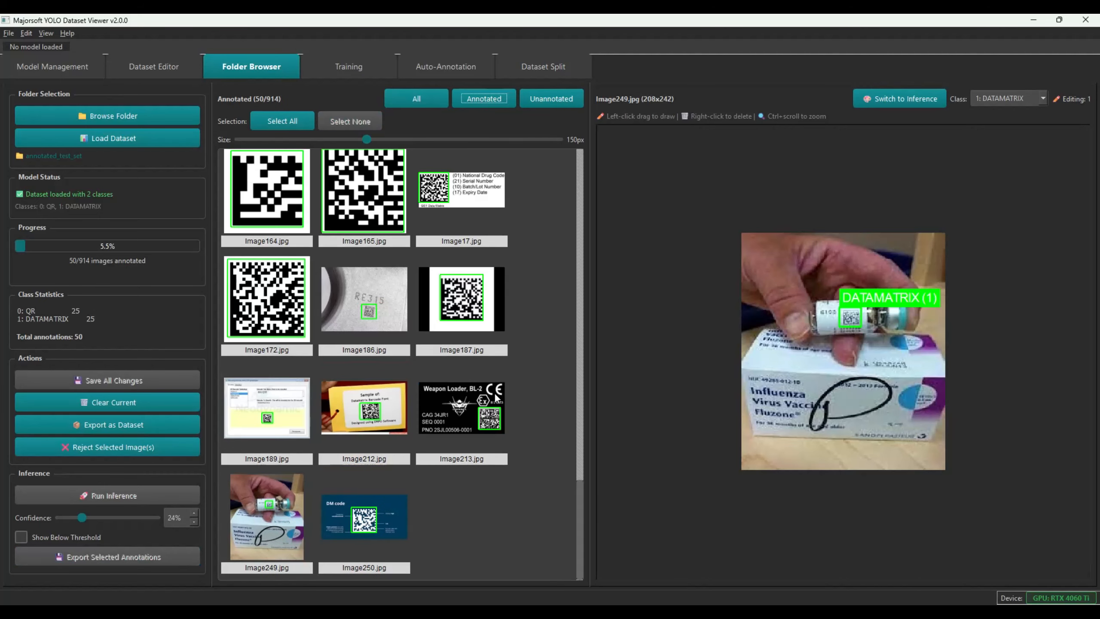
scroll(483, 451, "down", 5)
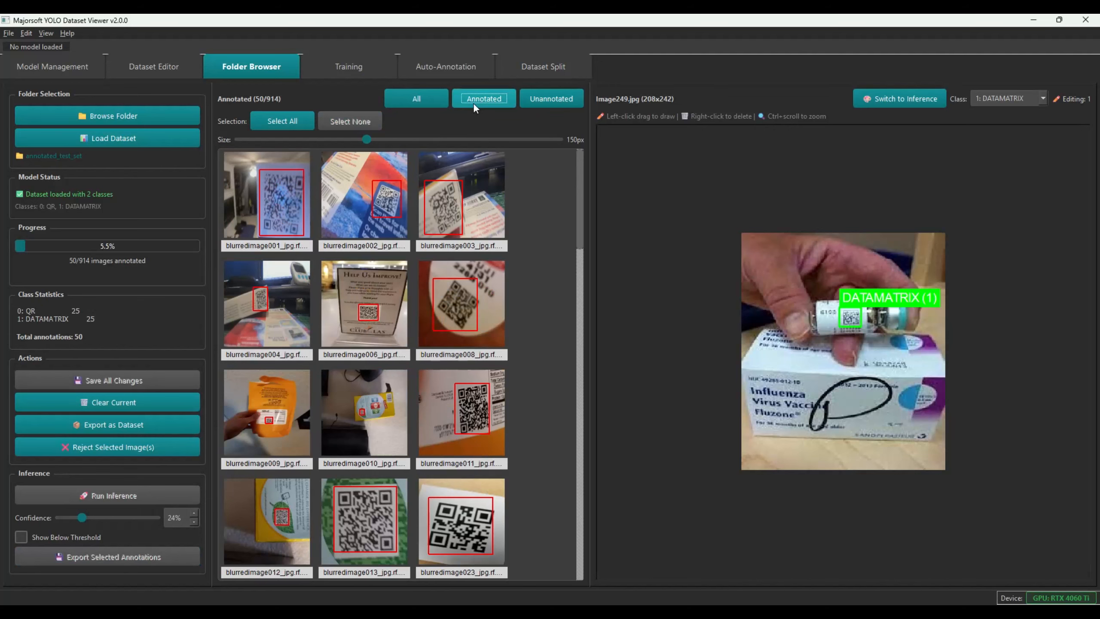
left_click(544, 70)
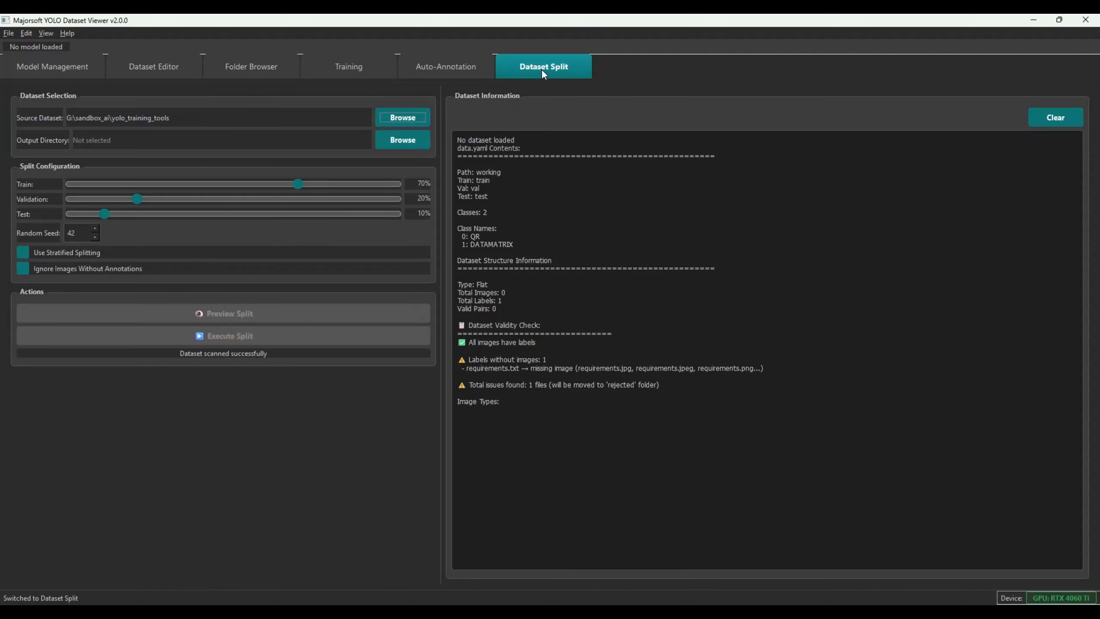
left_click(334, 67)
left_click(200, 70)
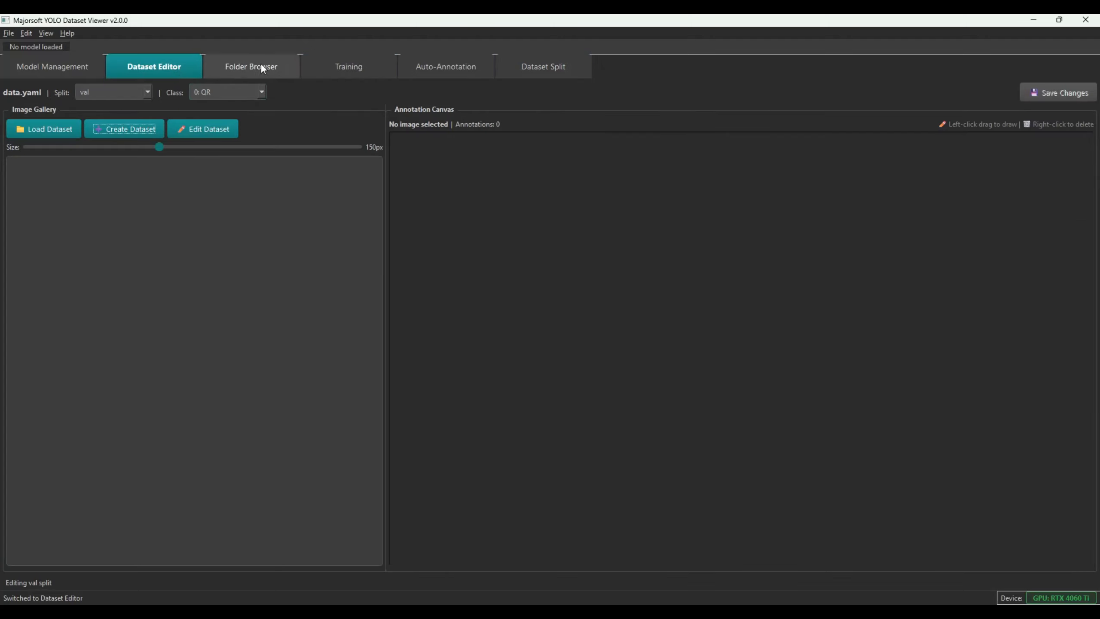
left_click(407, 69)
left_click(274, 70)
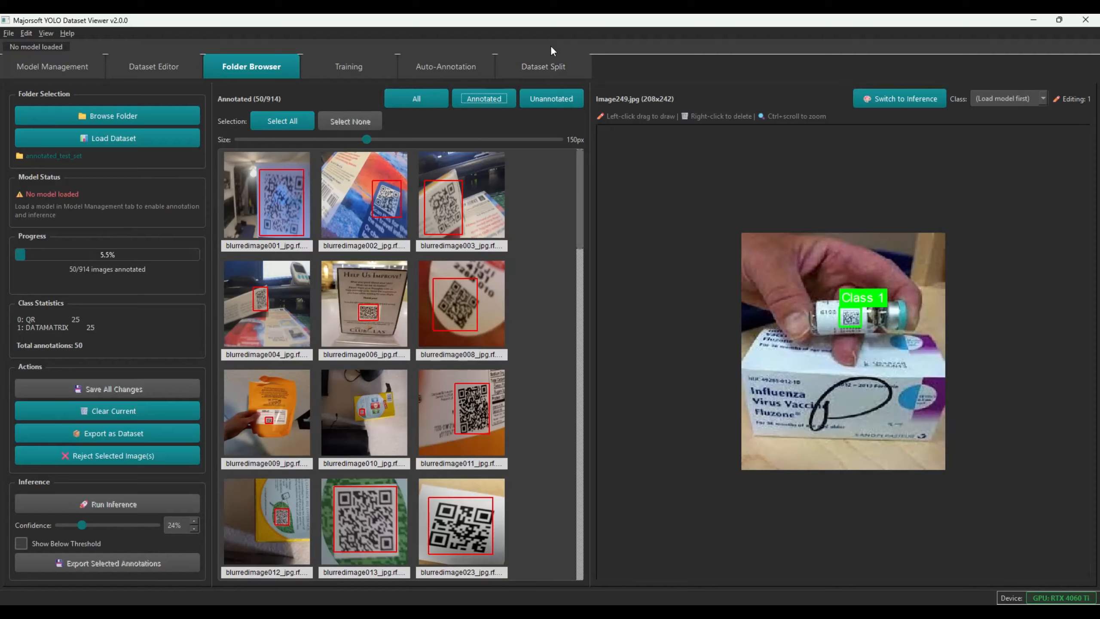
Set the Dataset Split test share to 0% and train to 80%, leaving validation at 20%
left_click(543, 71)
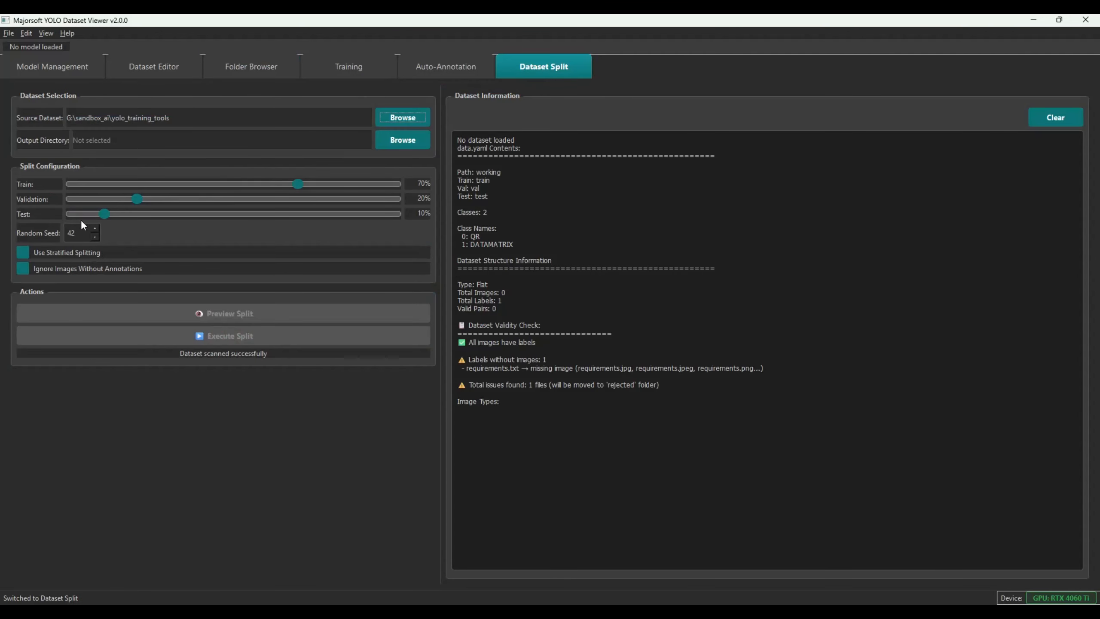
left_click_drag(104, 213, 74, 214)
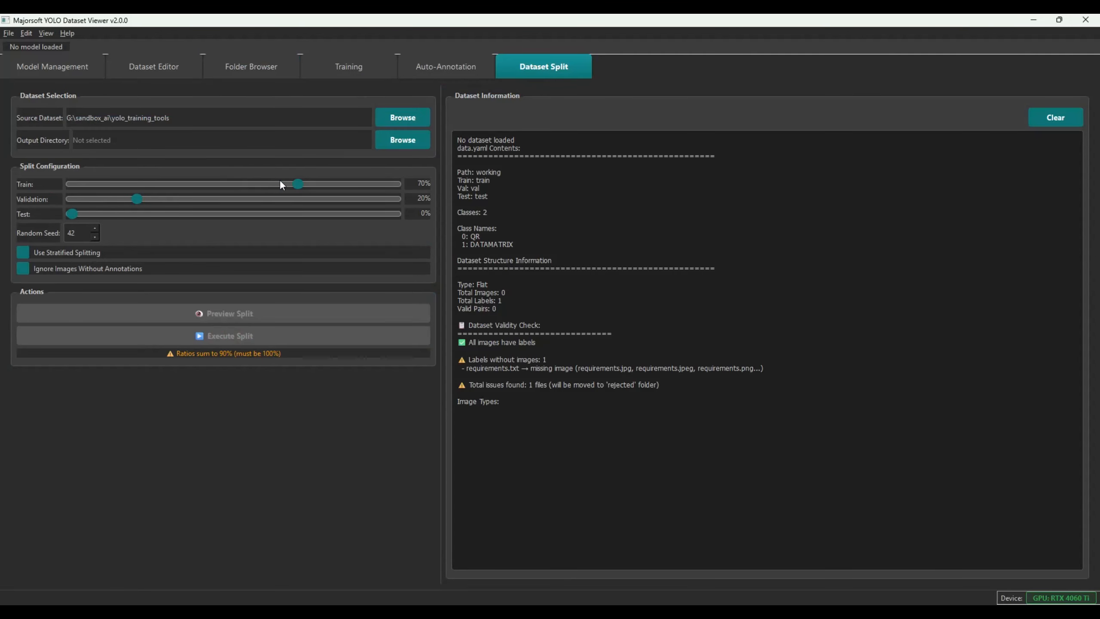
left_click_drag(300, 183, 332, 189)
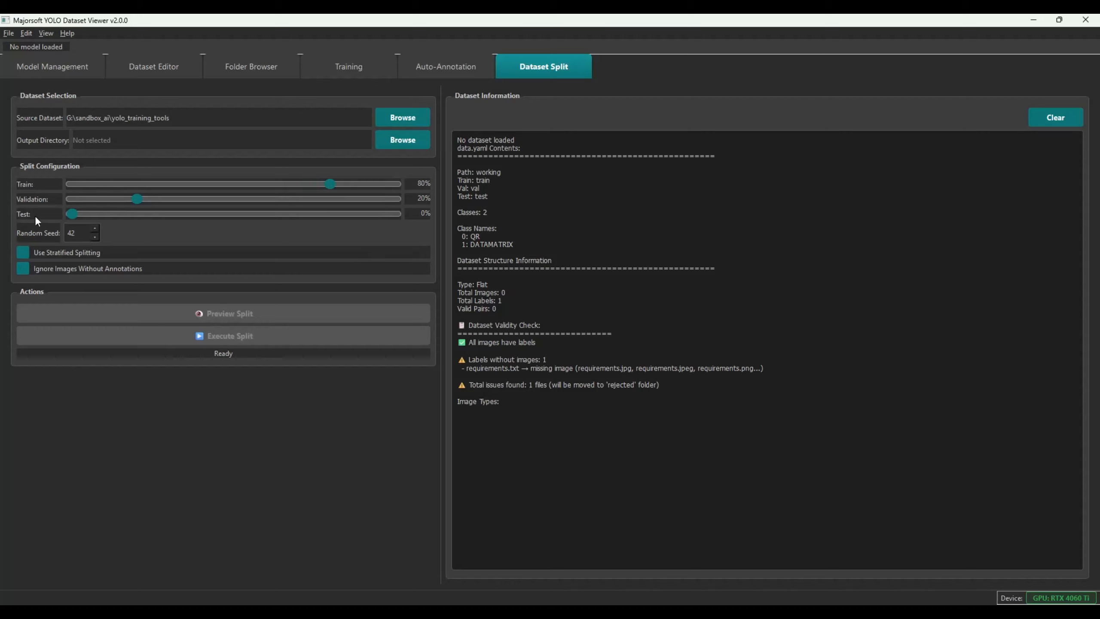
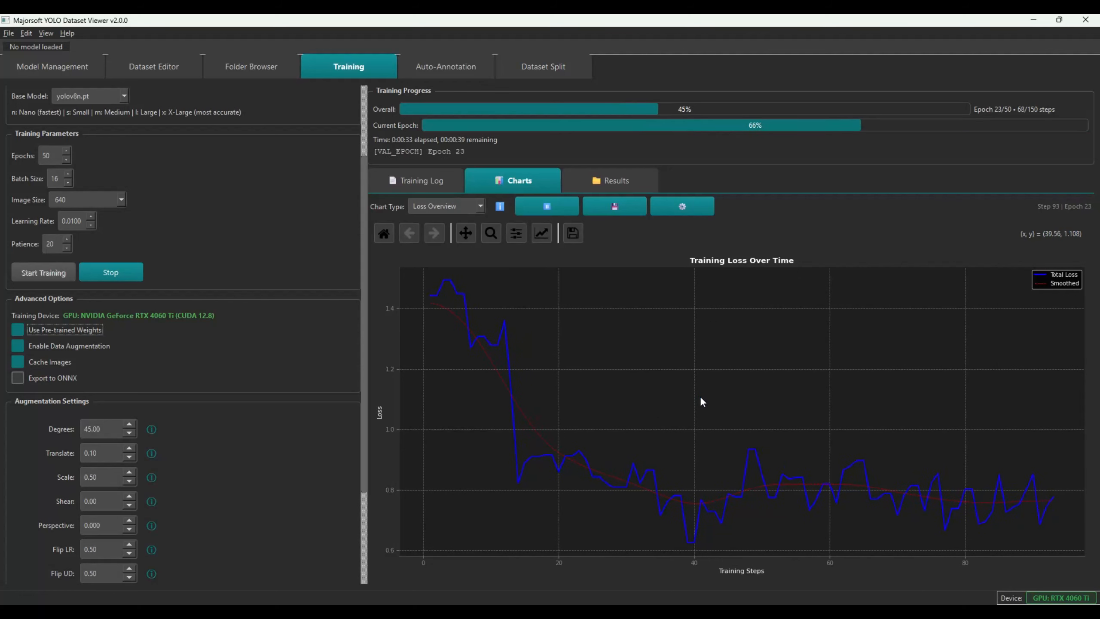
Chart the training's detailed loss components, then switch the chart to mAP metrics
mouse_move(700, 396)
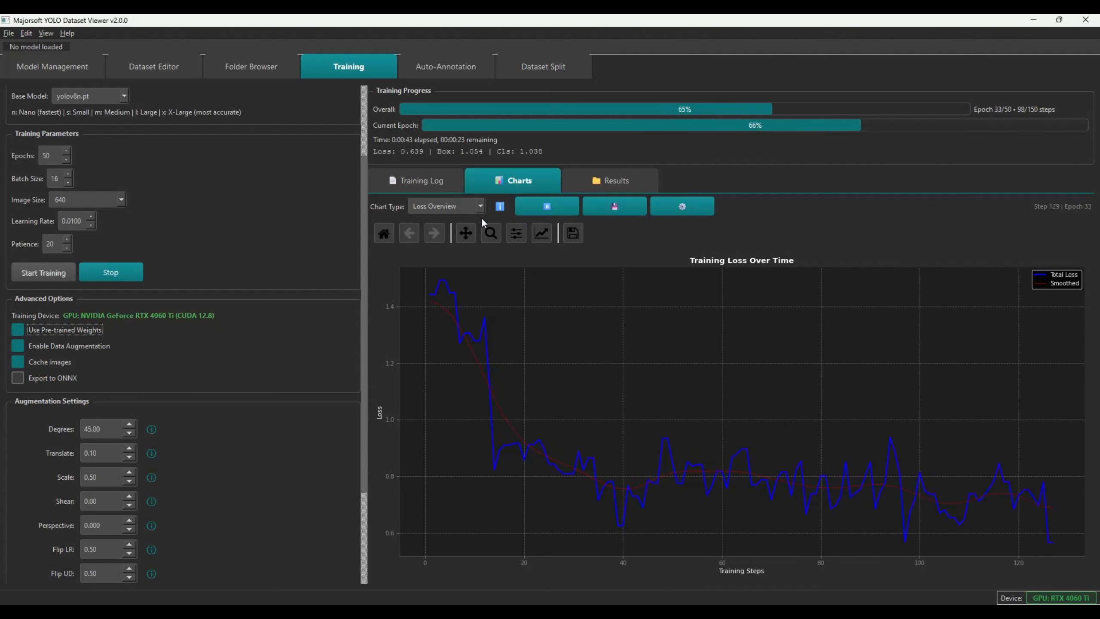
left_click(469, 205)
left_click(438, 229)
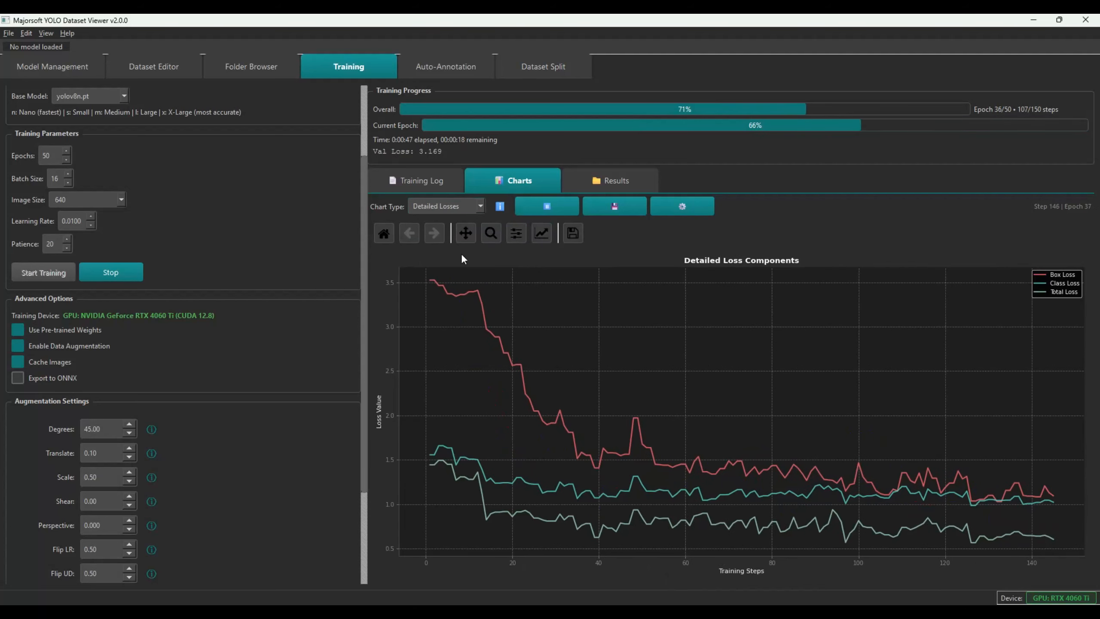
left_click(447, 209)
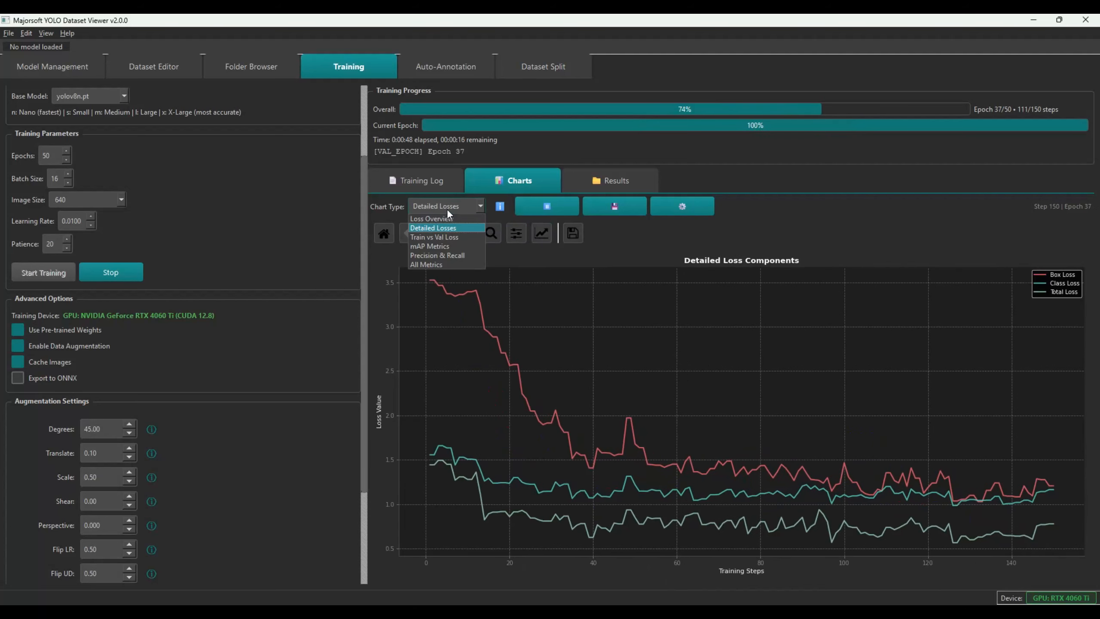
left_click(445, 246)
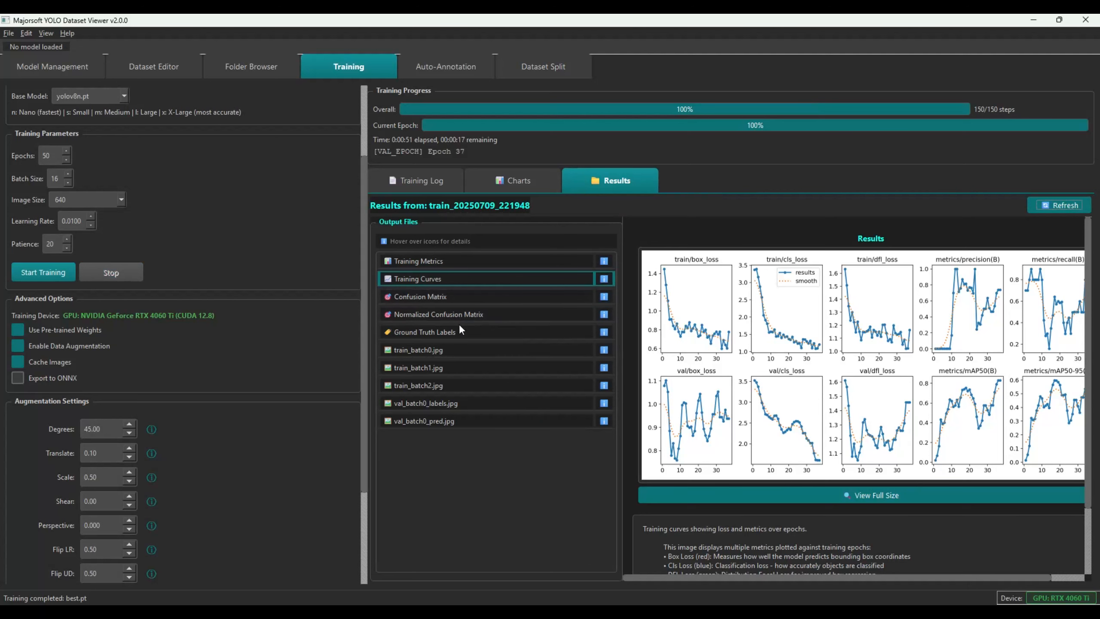
Preview train_batch0.jpg, train_batch1.jpg and both confusion matrices, then go to Auto-Annotation
left_click(445, 350)
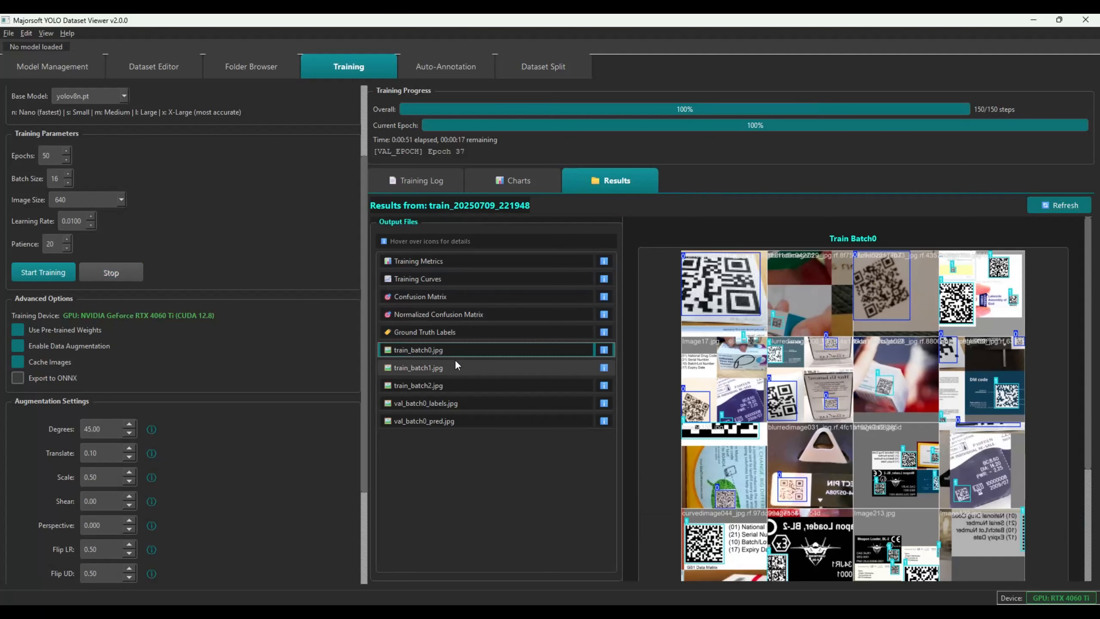
left_click(456, 365)
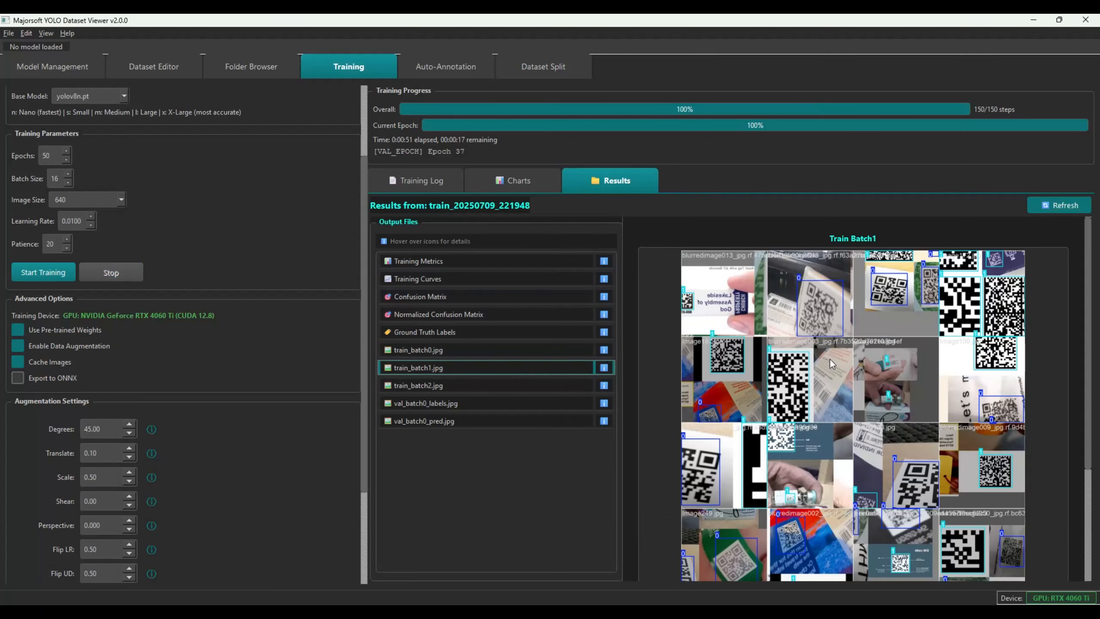
left_click(420, 319)
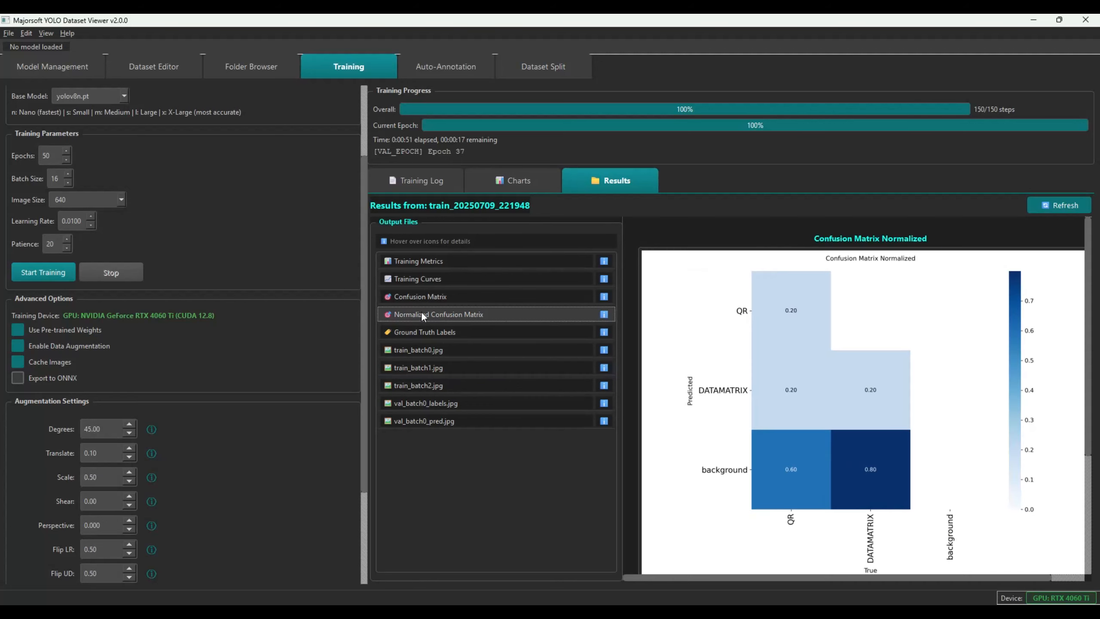
left_click(424, 299)
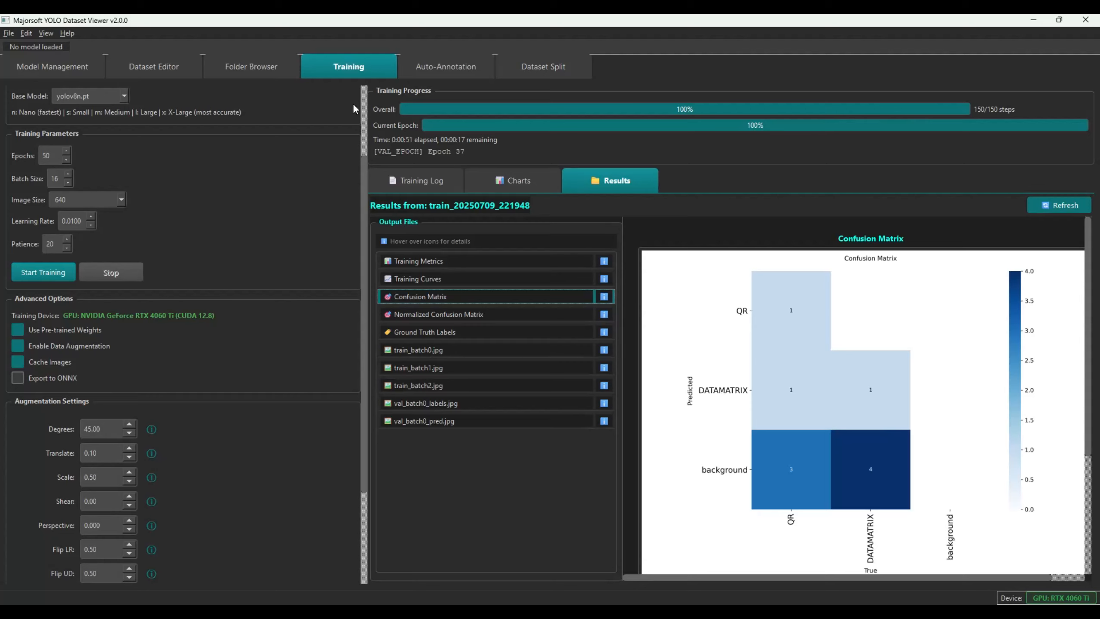
left_click(433, 62)
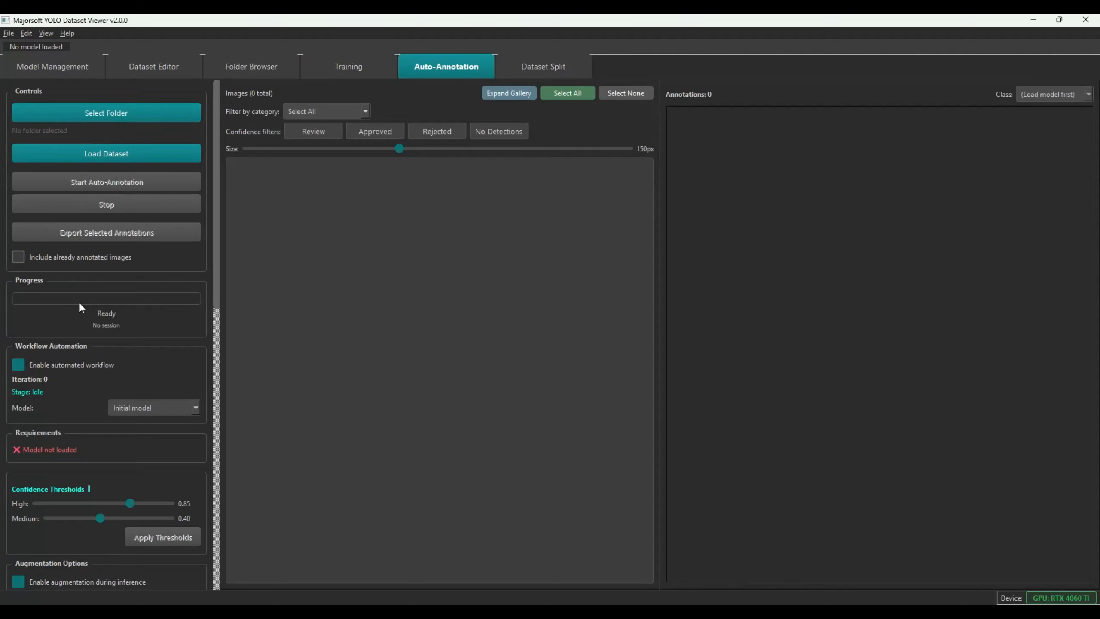
Find and load the trained best.pt model (QR, DATAMATRIX) from the project for auto-annotation
left_click(60, 66)
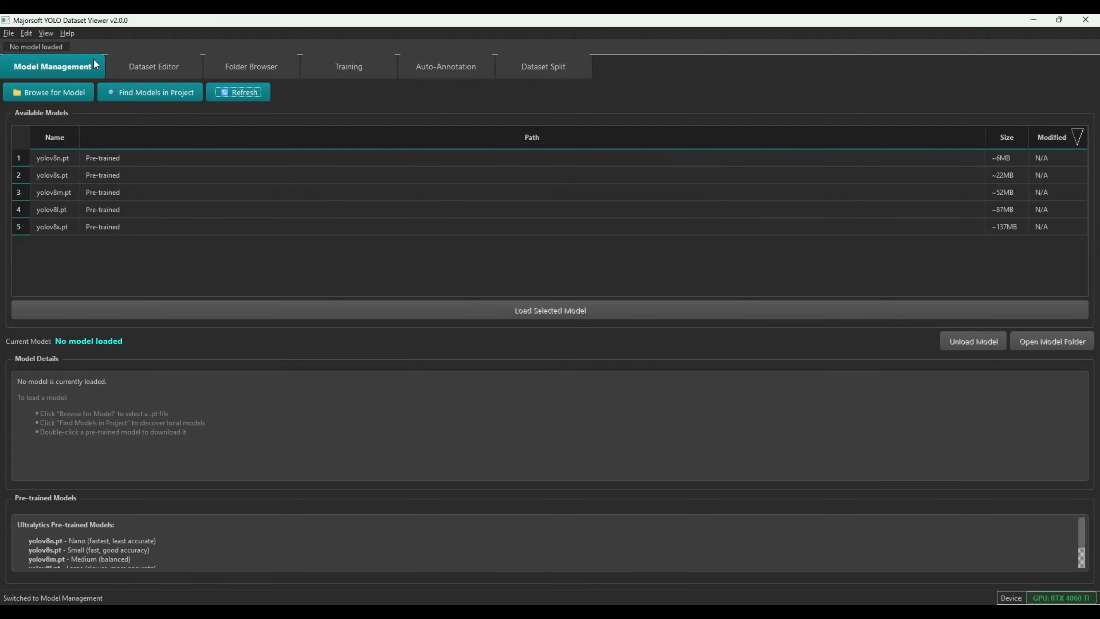
left_click(162, 92)
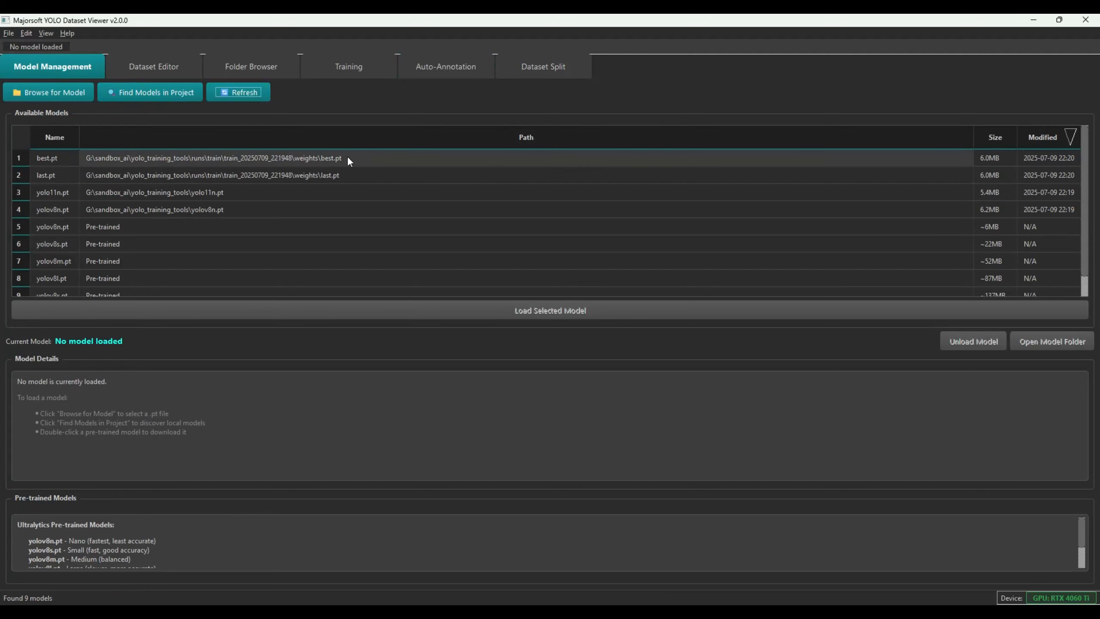
double_click(304, 157)
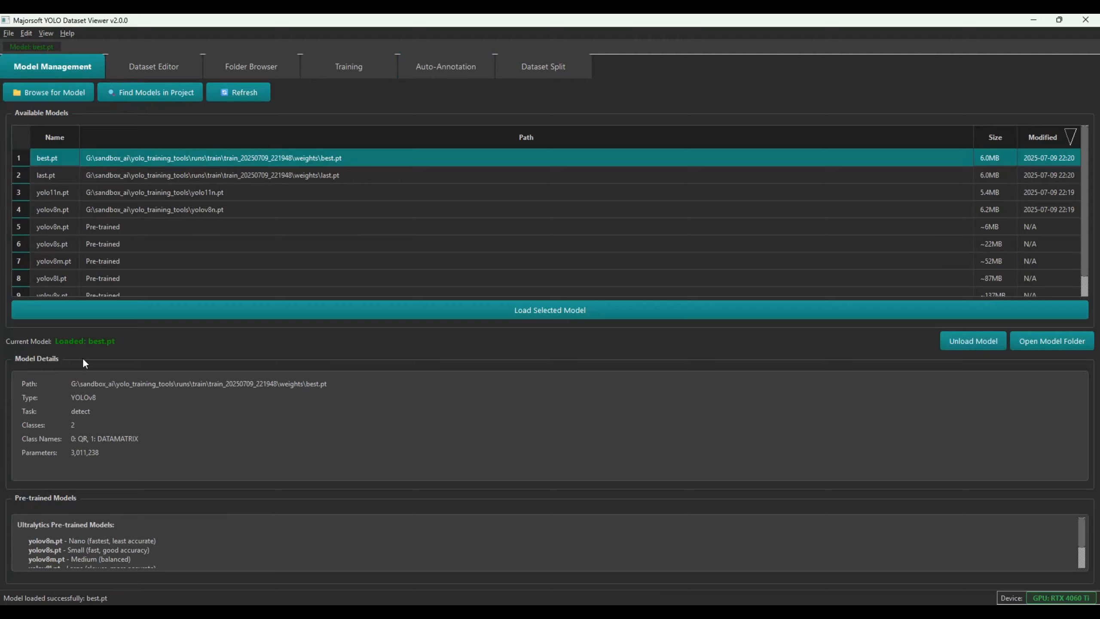
left_click(412, 68)
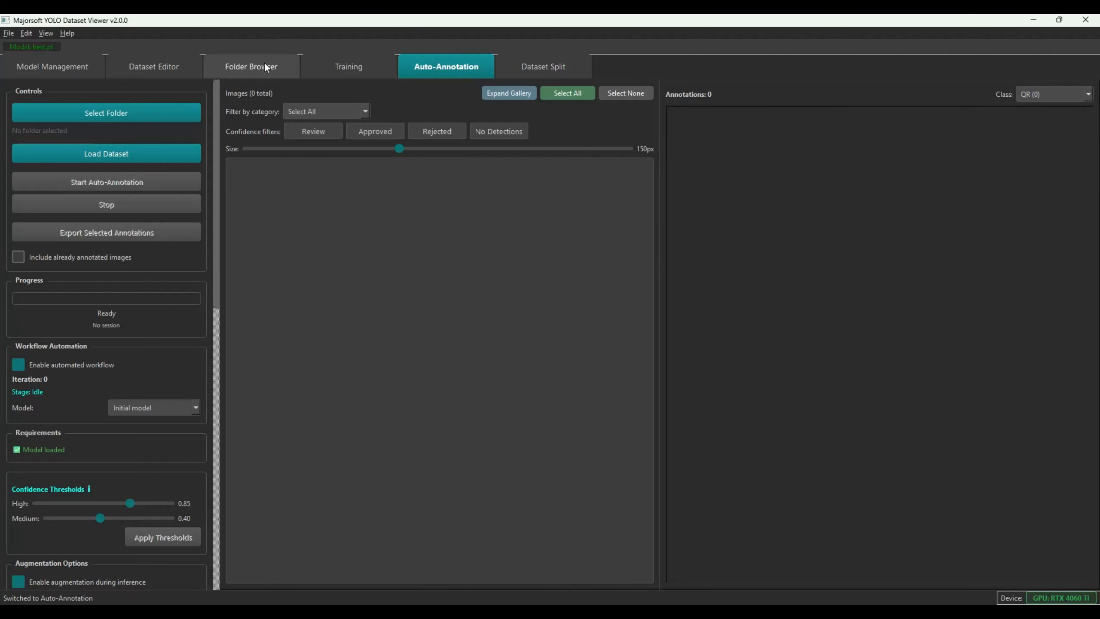
Select annotated_test_set as the image folder and load data.yaml as the dataset definition
left_click(92, 114)
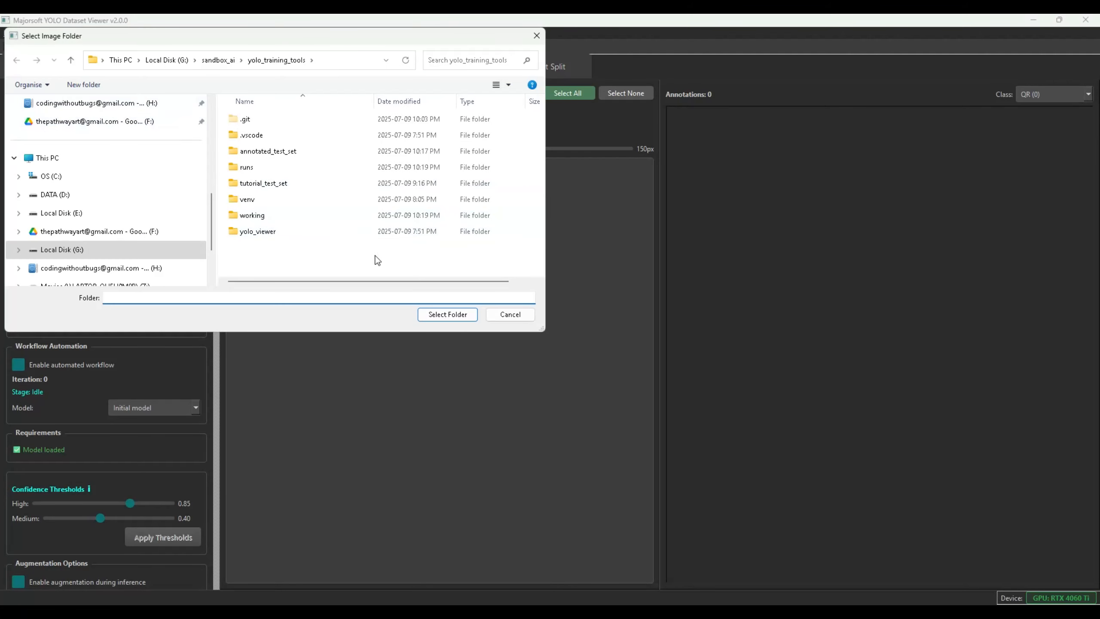
left_click(251, 153)
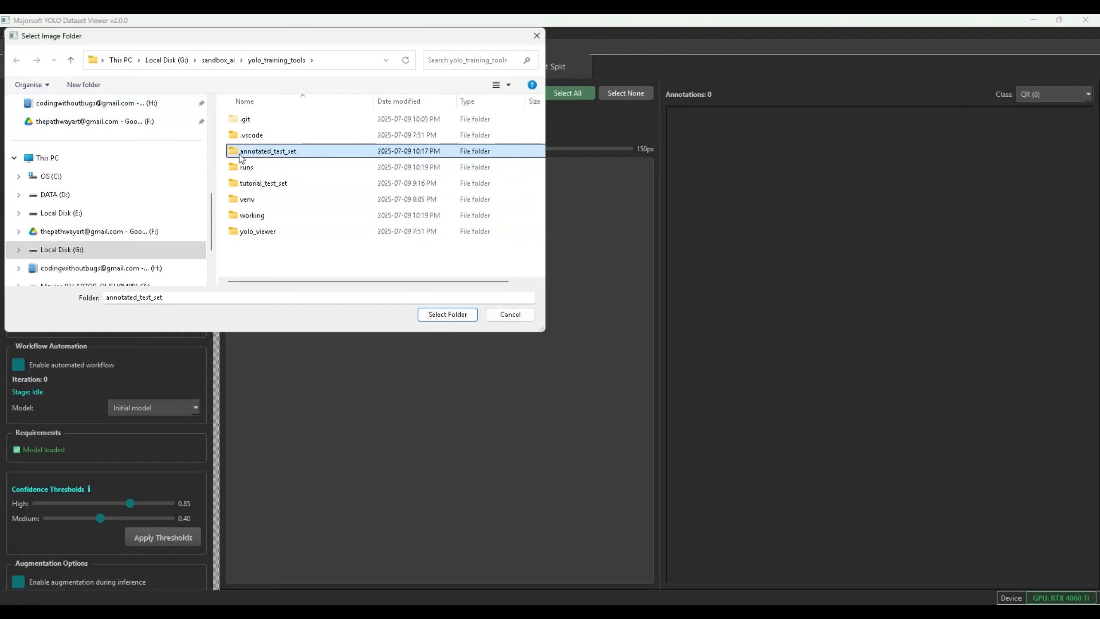
left_click(448, 317)
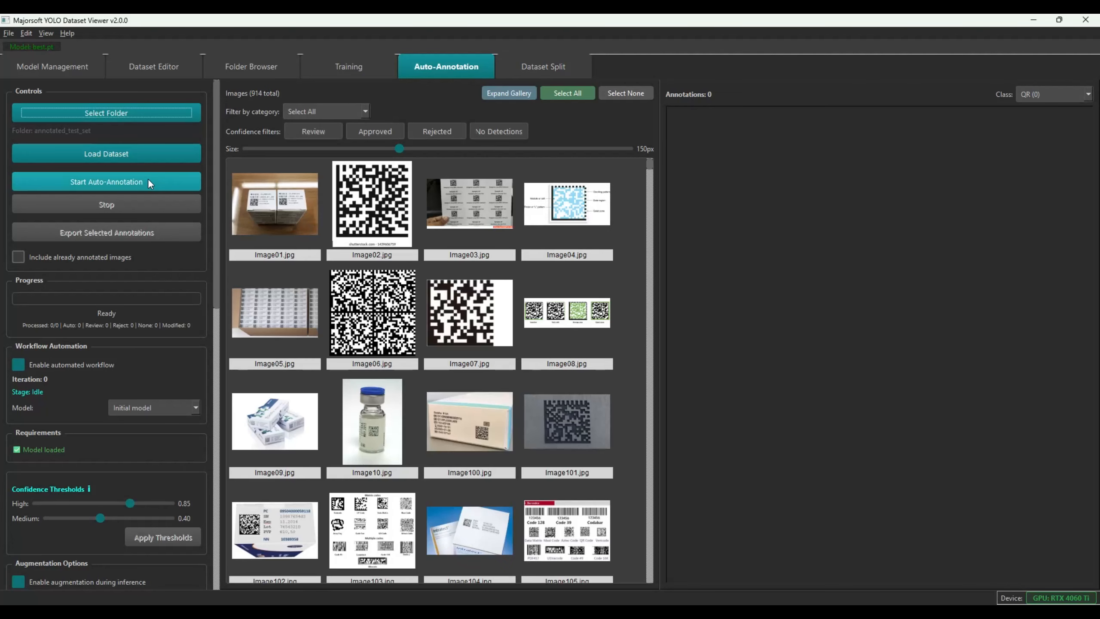
left_click(138, 154)
double_click(255, 244)
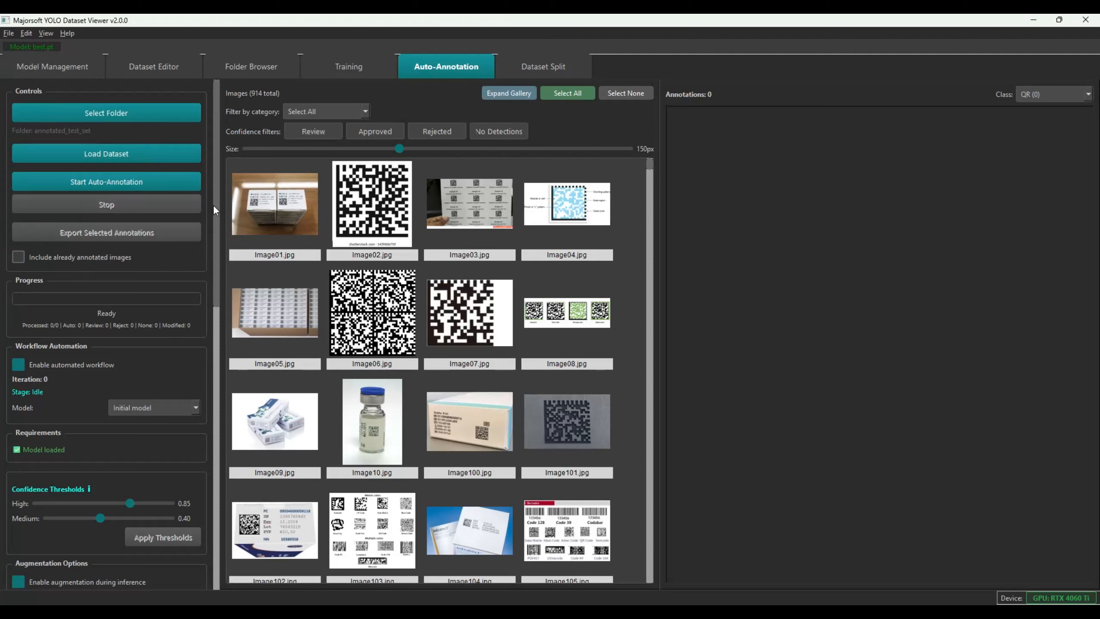
Run auto-annotation on all 864 loaded images
left_click_drag(214, 226, 220, 460)
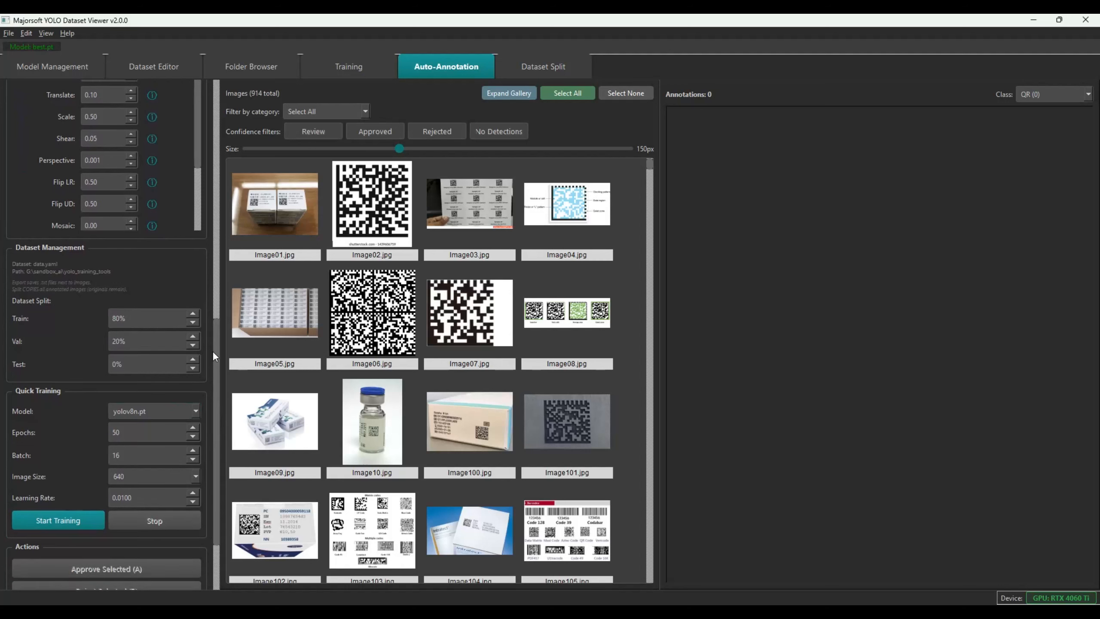
left_click_drag(218, 348, 175, 378)
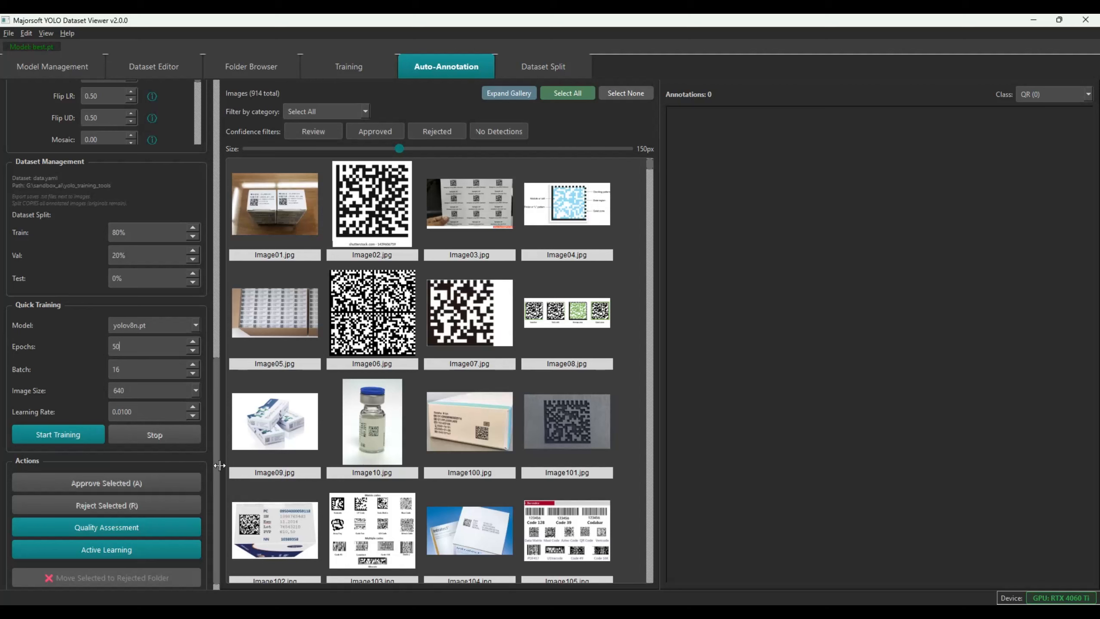
left_click_drag(214, 462, 173, 178)
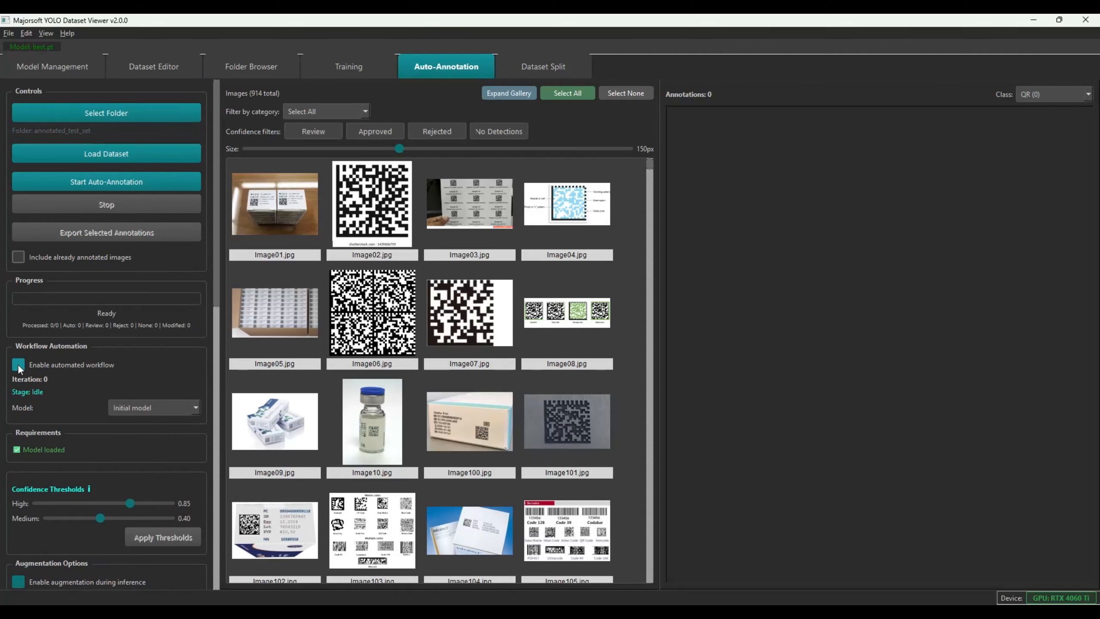
left_click(110, 184)
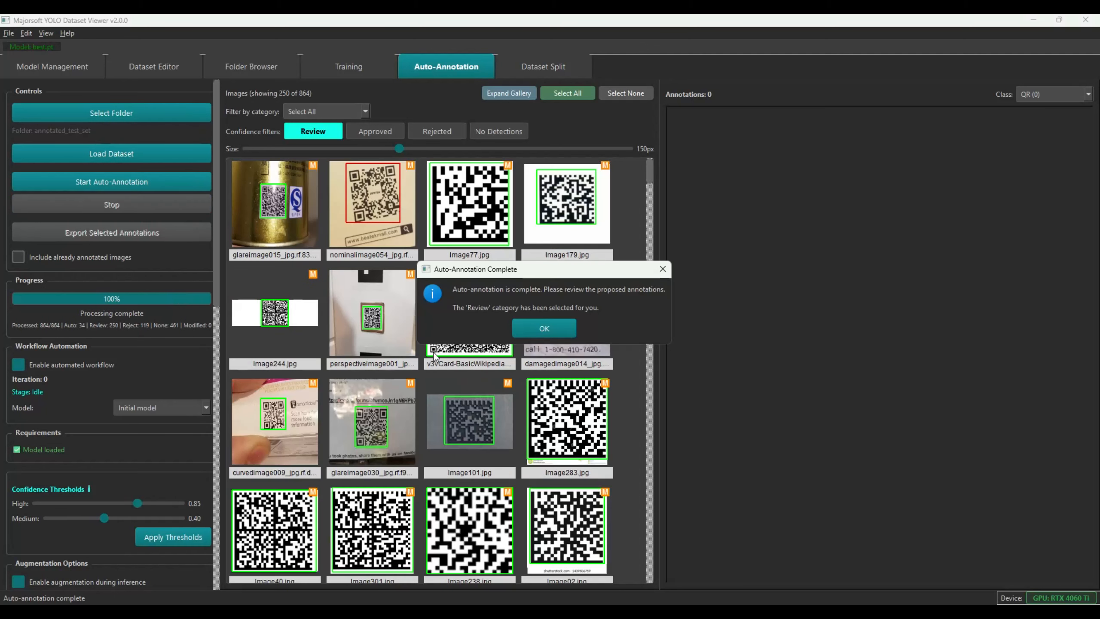
Filter to approved images and relabel pathologicalimage009's DATAMATRIX box as QR
left_click(537, 328)
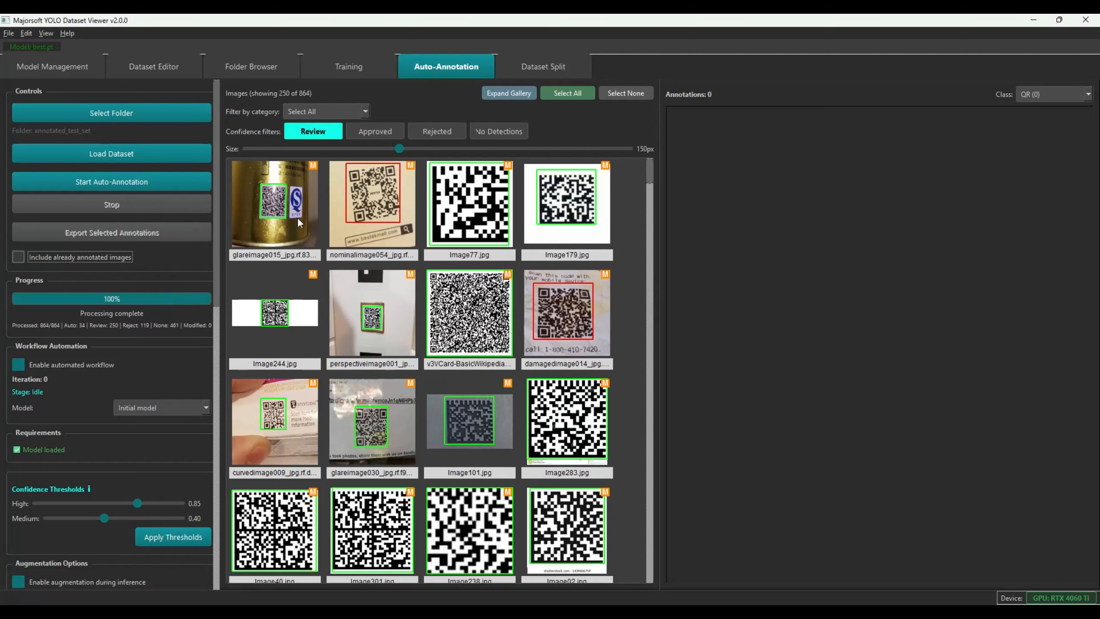
left_click(378, 134)
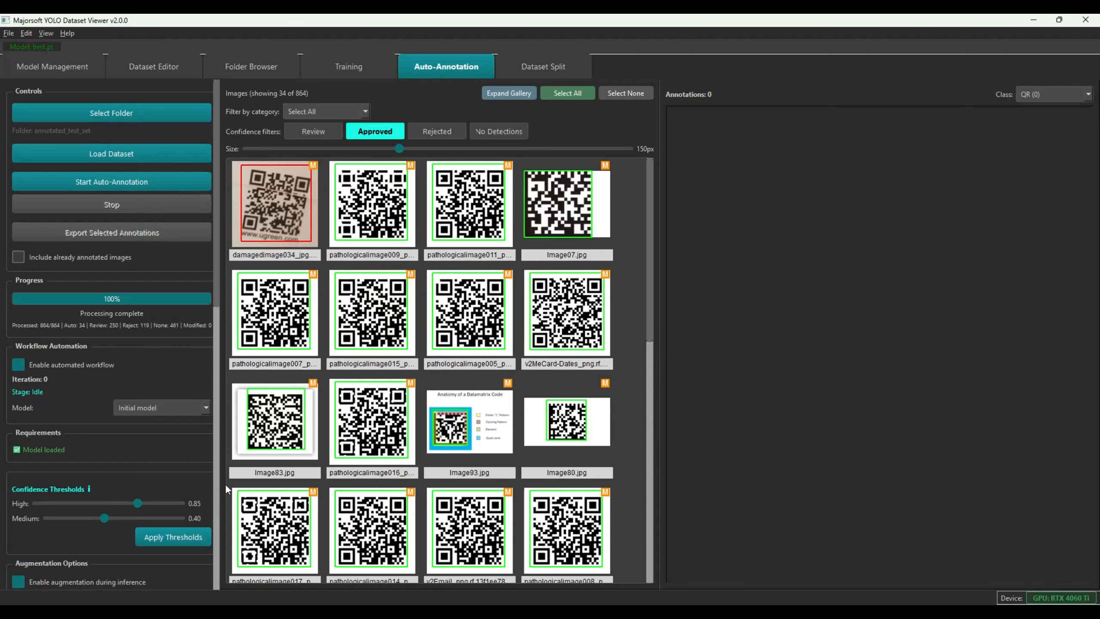
left_click(275, 220)
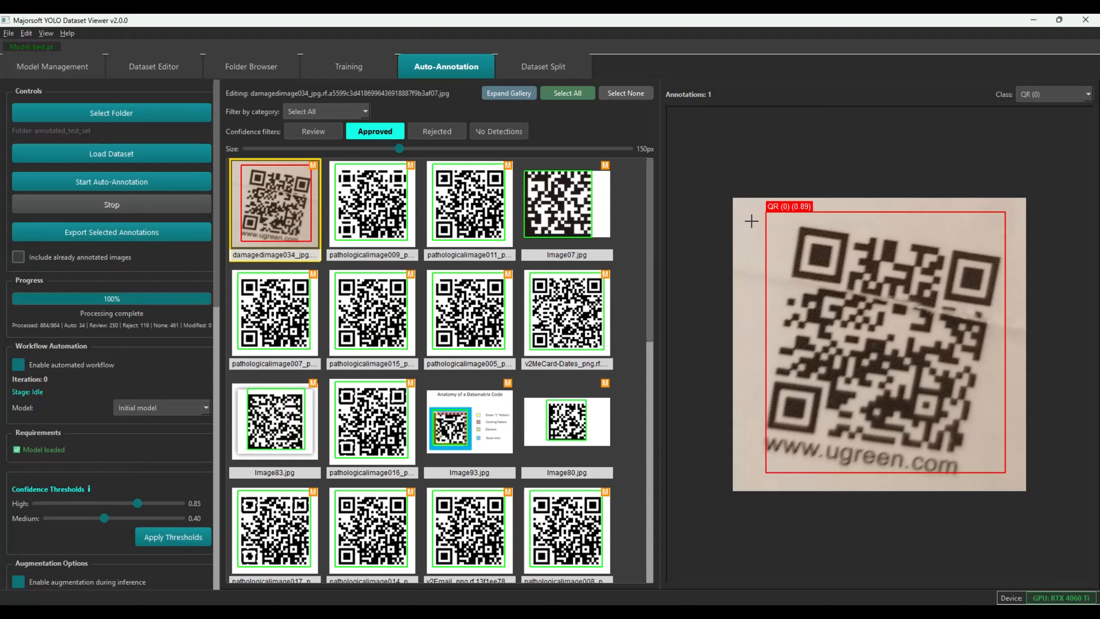
left_click(372, 214)
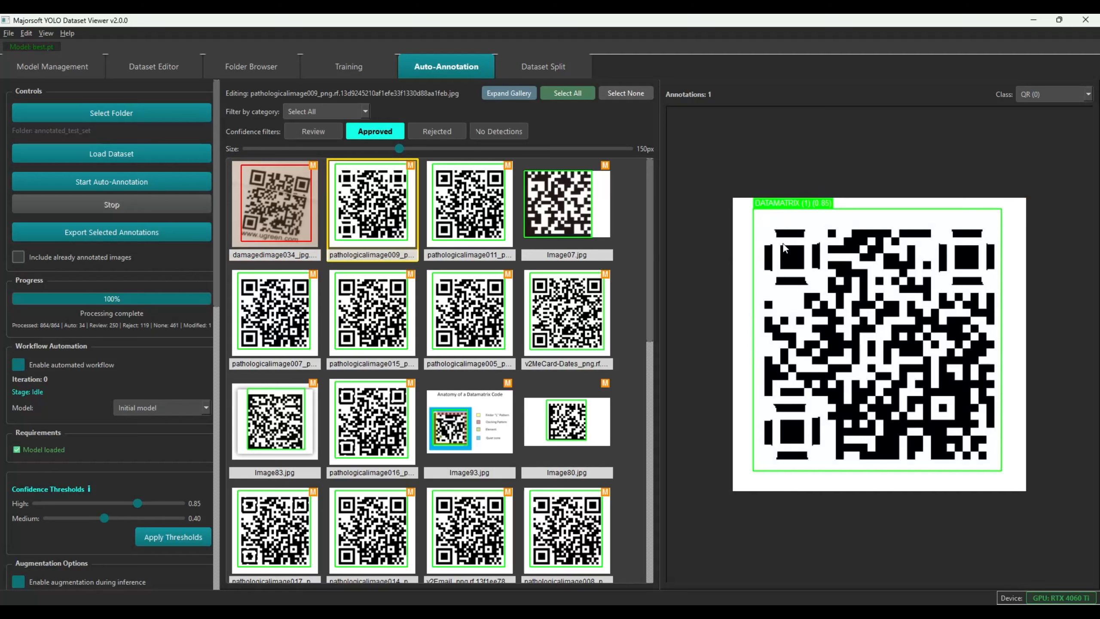
left_click(864, 254)
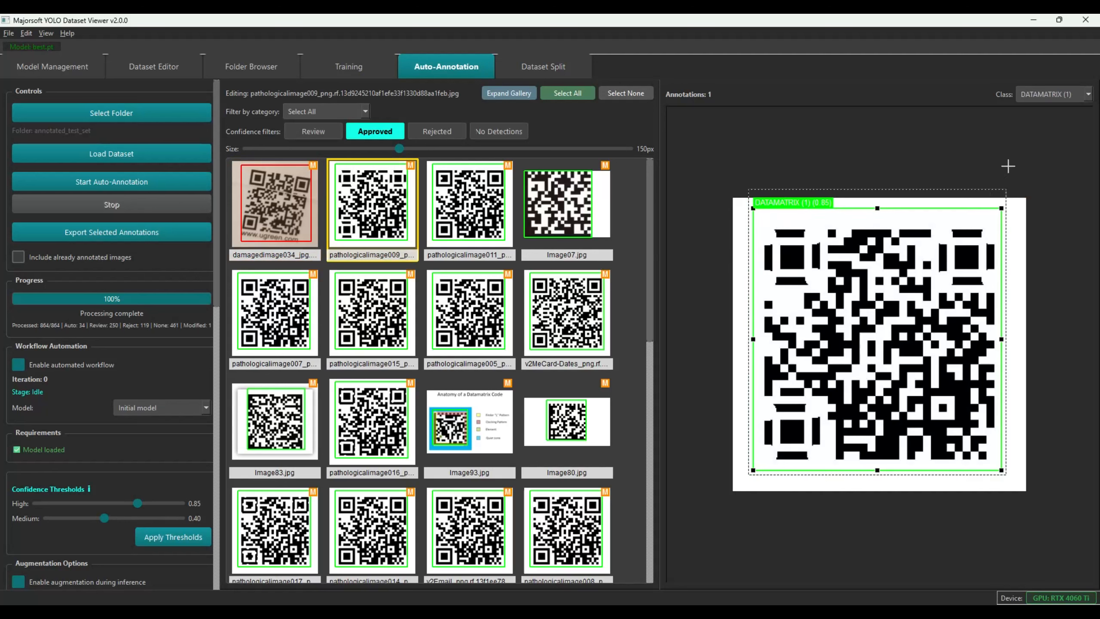
left_click(1061, 99)
left_click(1027, 106)
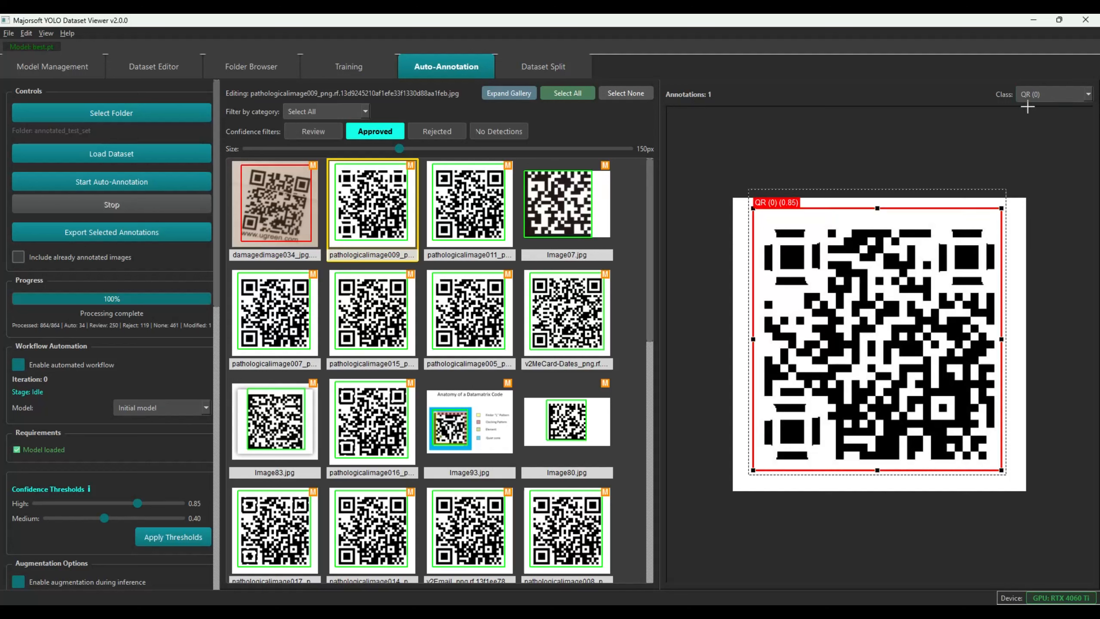
Remove pathologicalimage011 from the approved images
left_click(463, 207)
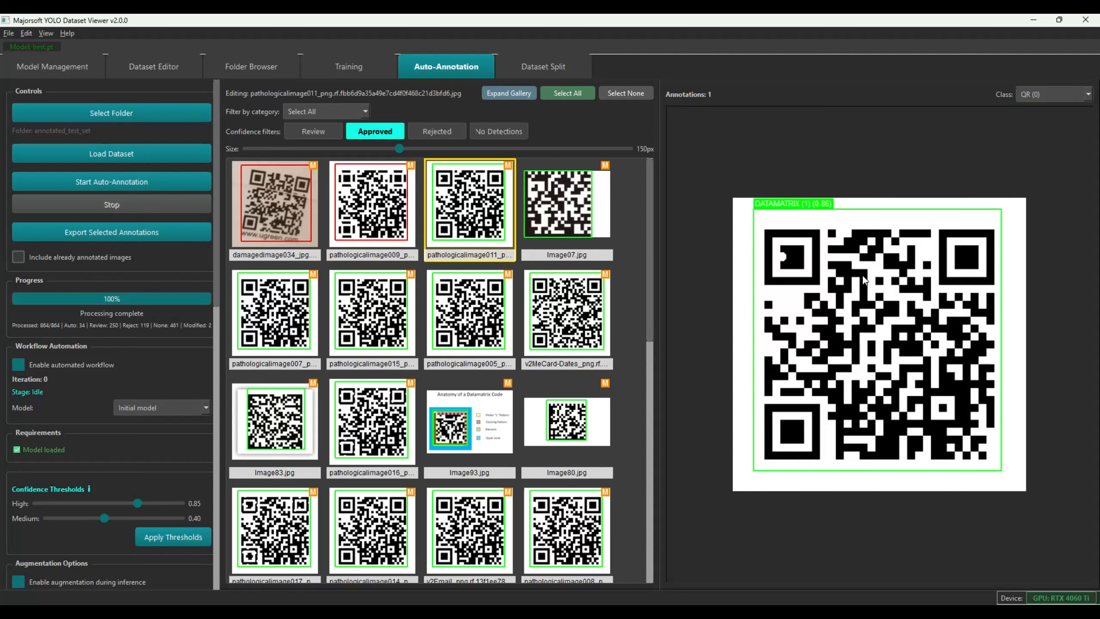
left_click(835, 282)
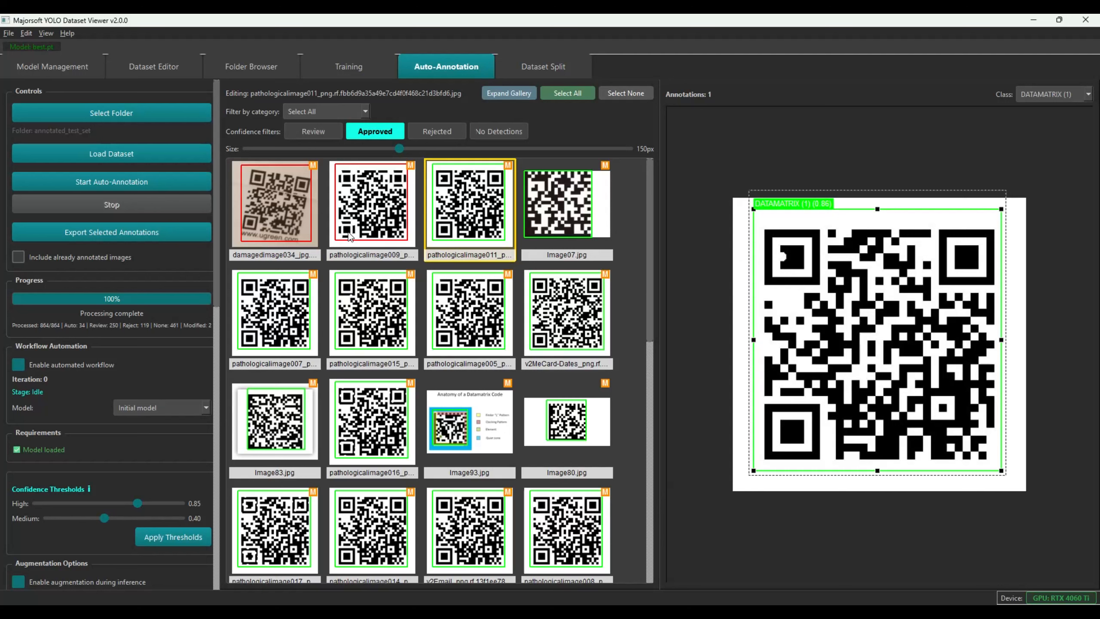
left_click(459, 206)
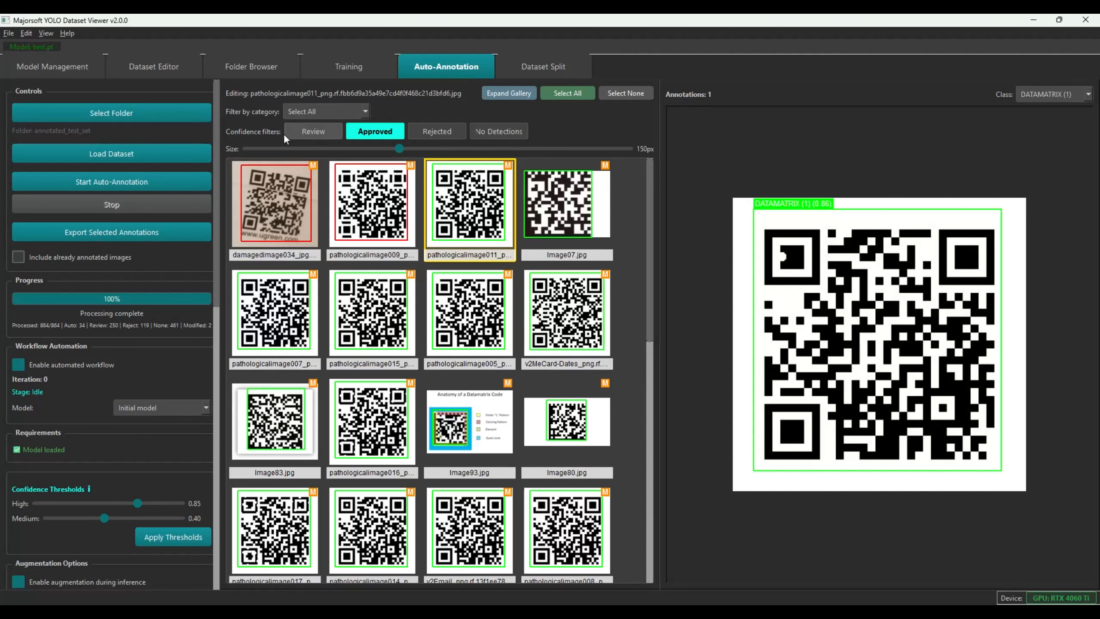
left_click_drag(216, 230, 246, 524)
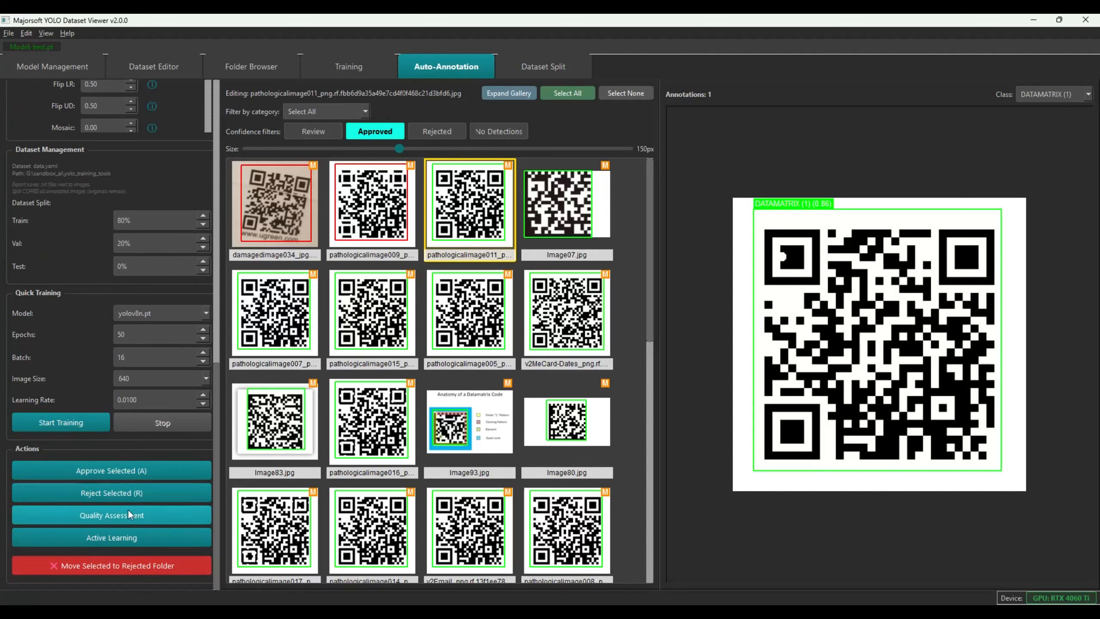
left_click_drag(217, 425, 217, 175)
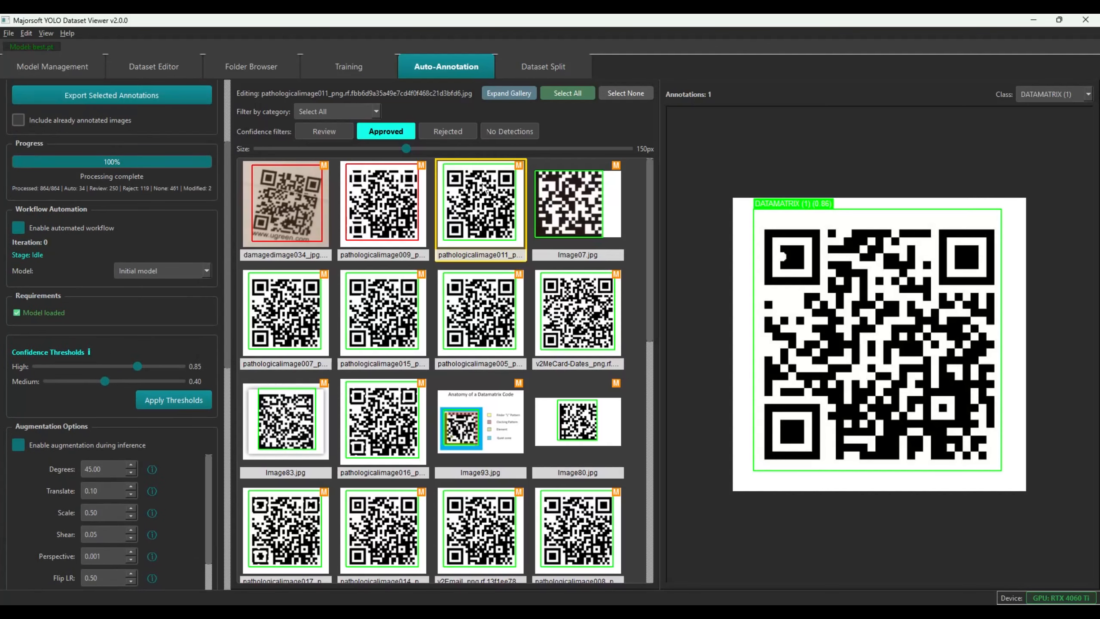
key("Delete")
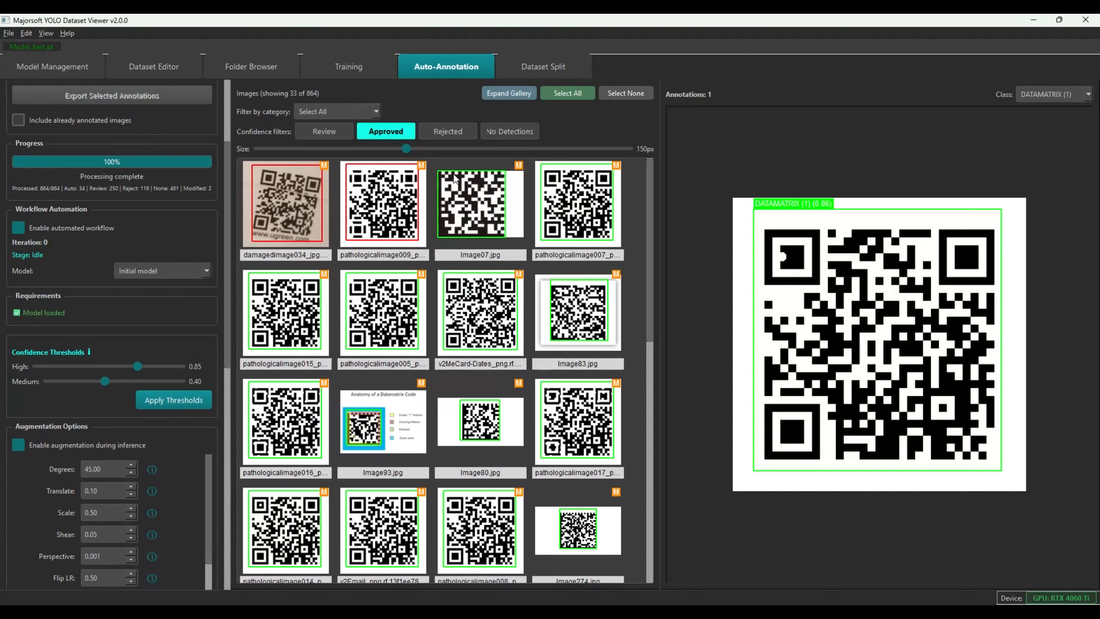
Look over the Rejected and No Detections galleries, then return to Approved
left_click(447, 131)
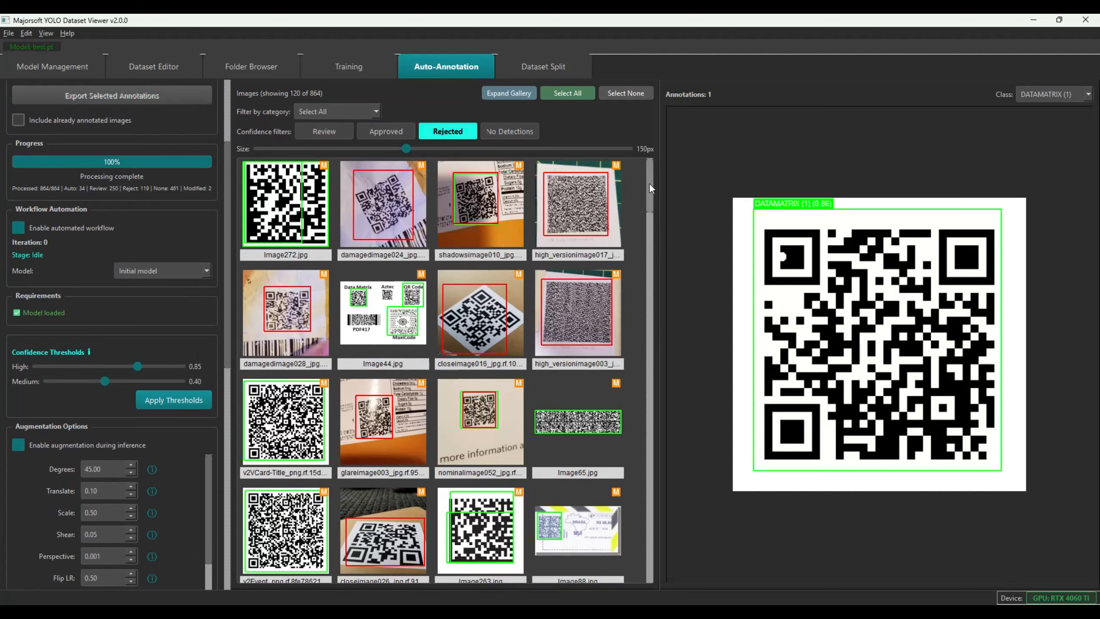
scroll(639, 196, "down", 10)
scroll(637, 252, "up", 10)
left_click(505, 131)
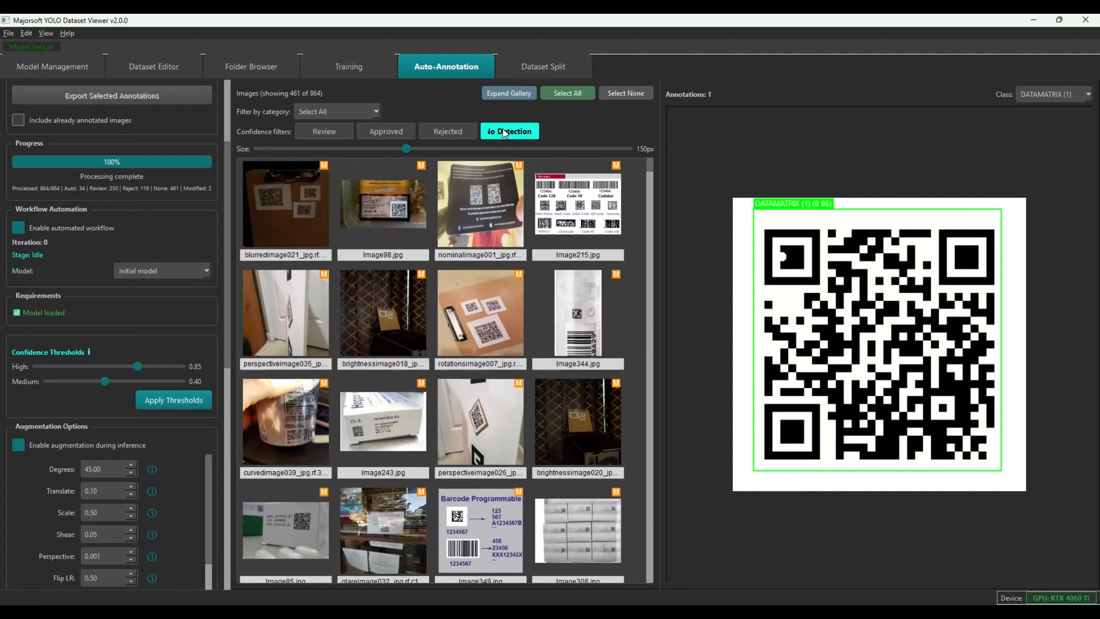
mouse_move(650, 168)
left_mouse_down()
mouse_move(649, 321)
mouse_move(647, 166)
left_mouse_up()
left_click(393, 131)
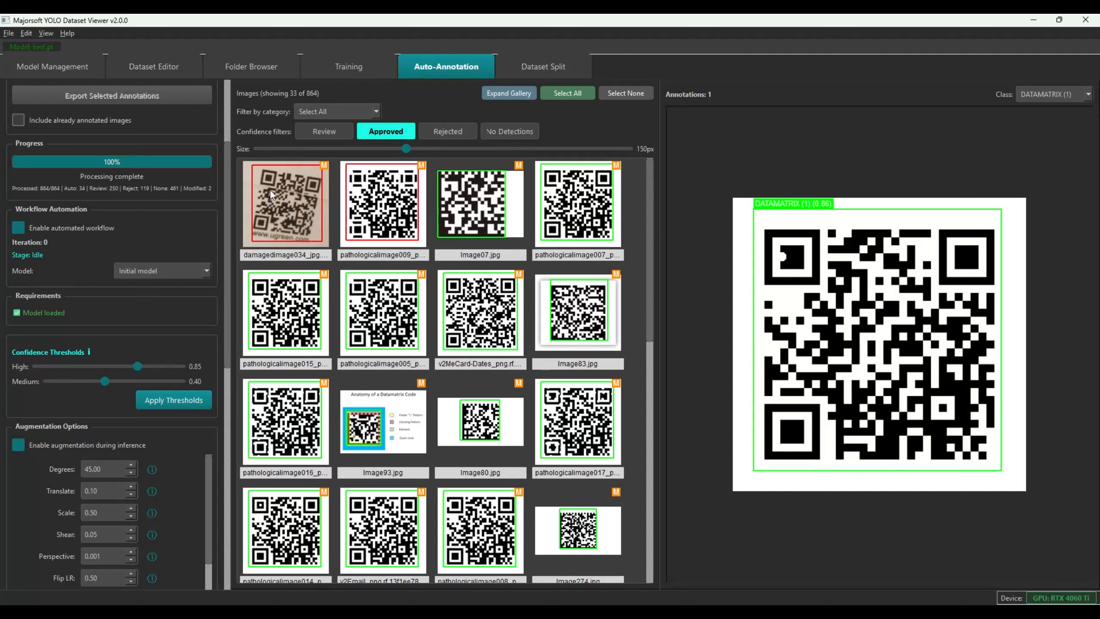
Remove pathologicalimage007, pathologicalimage015 and neighbours, pathologicalimage005 and v2MeCard-Dates from approved
left_click(473, 212)
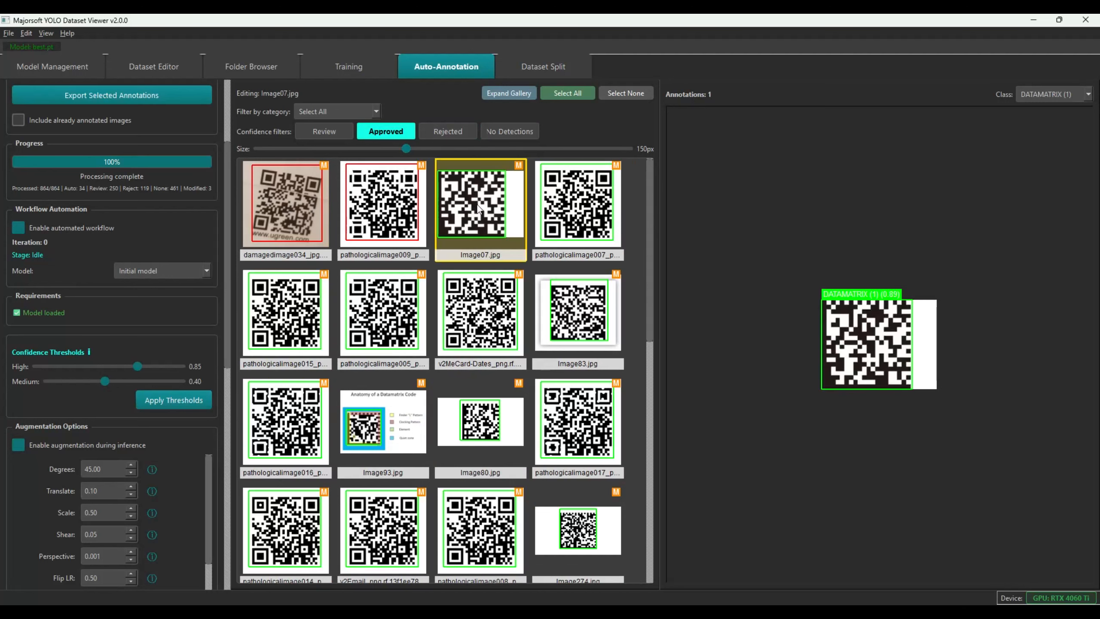
left_click(567, 213)
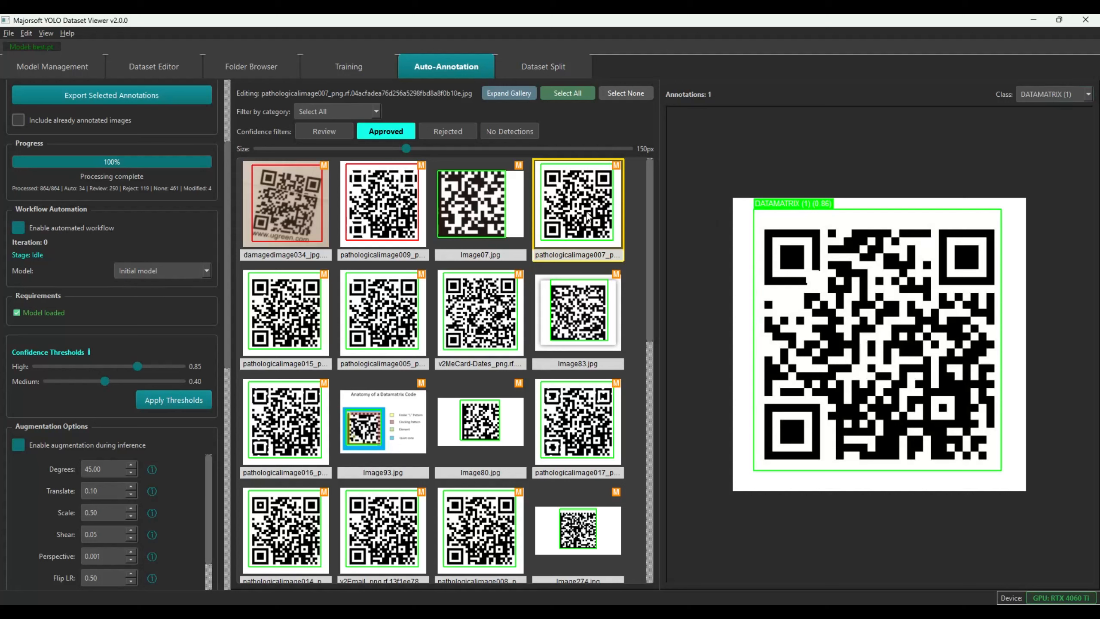
key("Delete")
left_click_drag(555, 215, 564, 303)
left_click(257, 311, "ctrl")
left_click(392, 309, "ctrl")
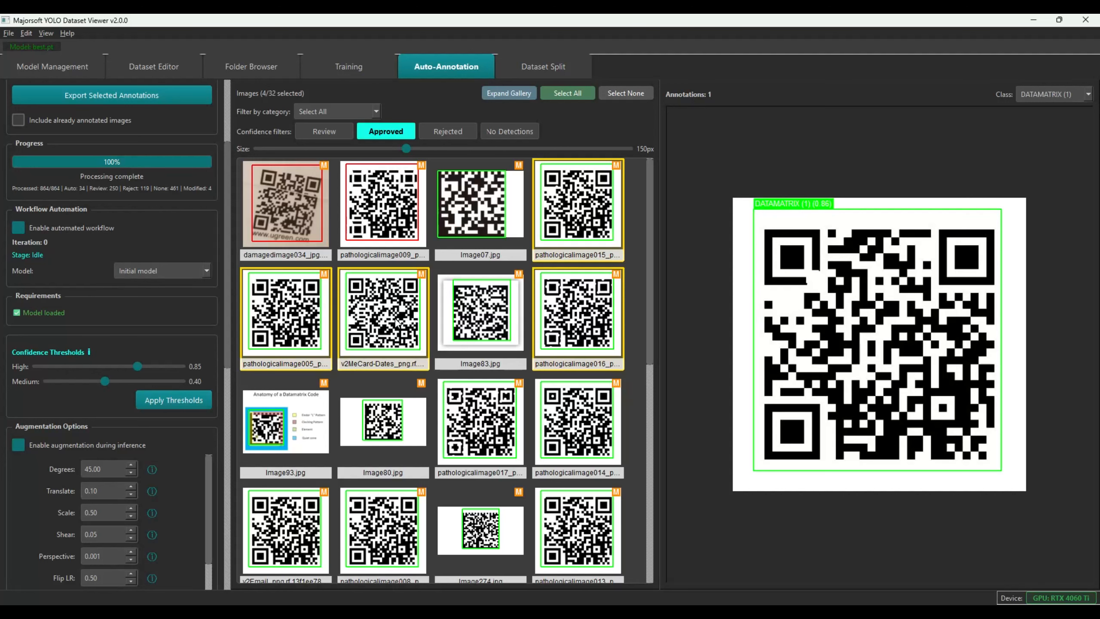
key("Delete")
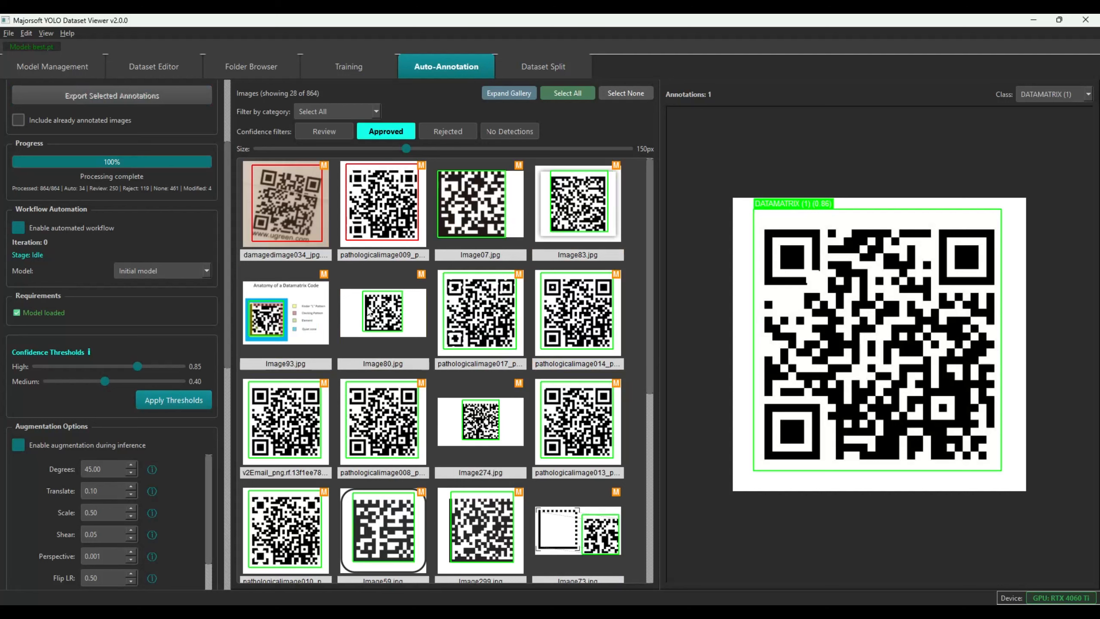
Remove pathologicalimage017, 014, 008, 013 and v2Email from approved without moving them to rejected
left_click_drag(468, 303, 571, 306)
key("Delete")
left_click(579, 328)
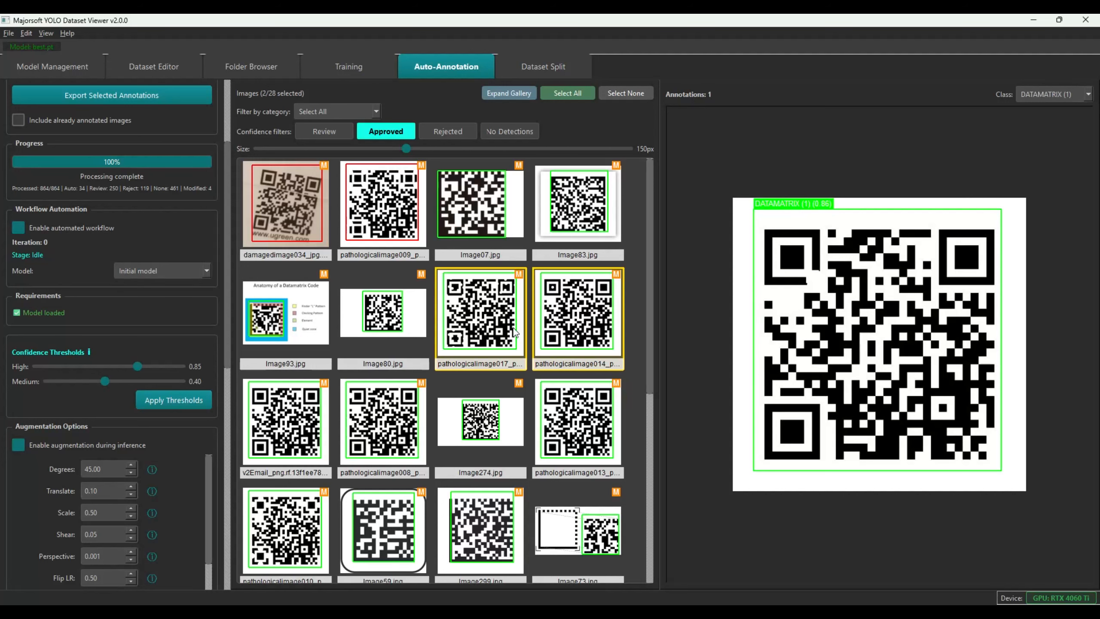
key("Delete")
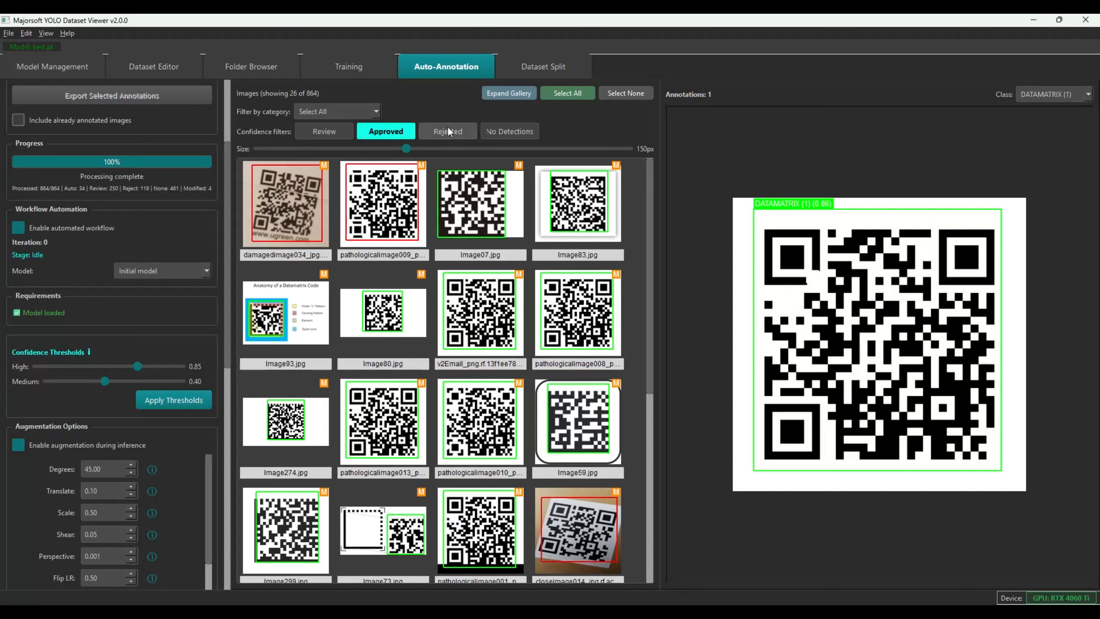
left_click_drag(461, 310, 591, 319)
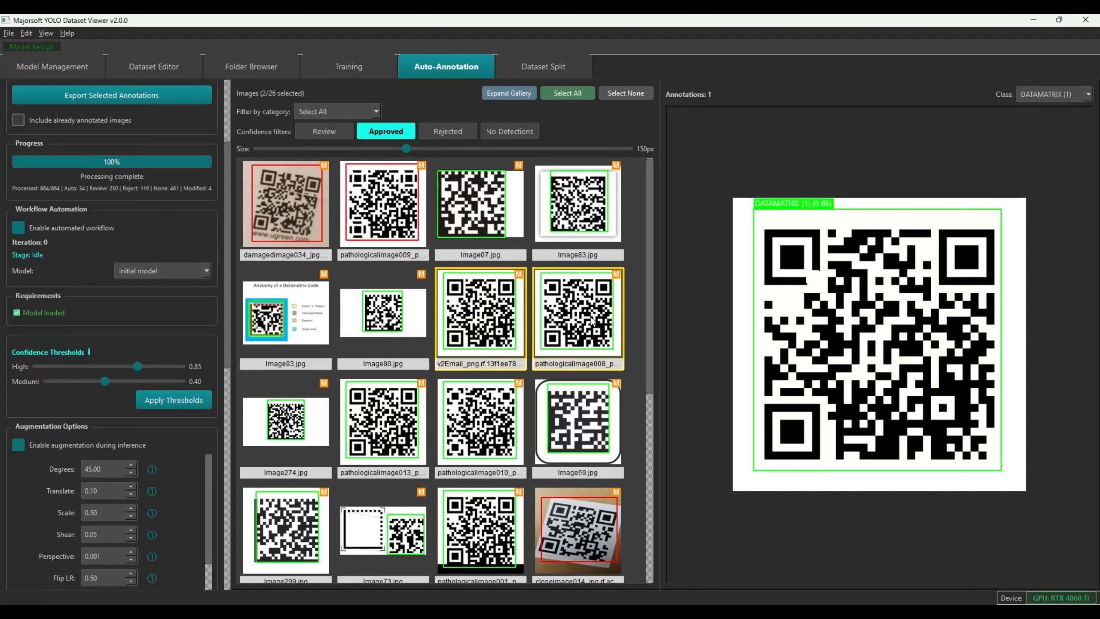
key("Delete")
left_click(575, 315)
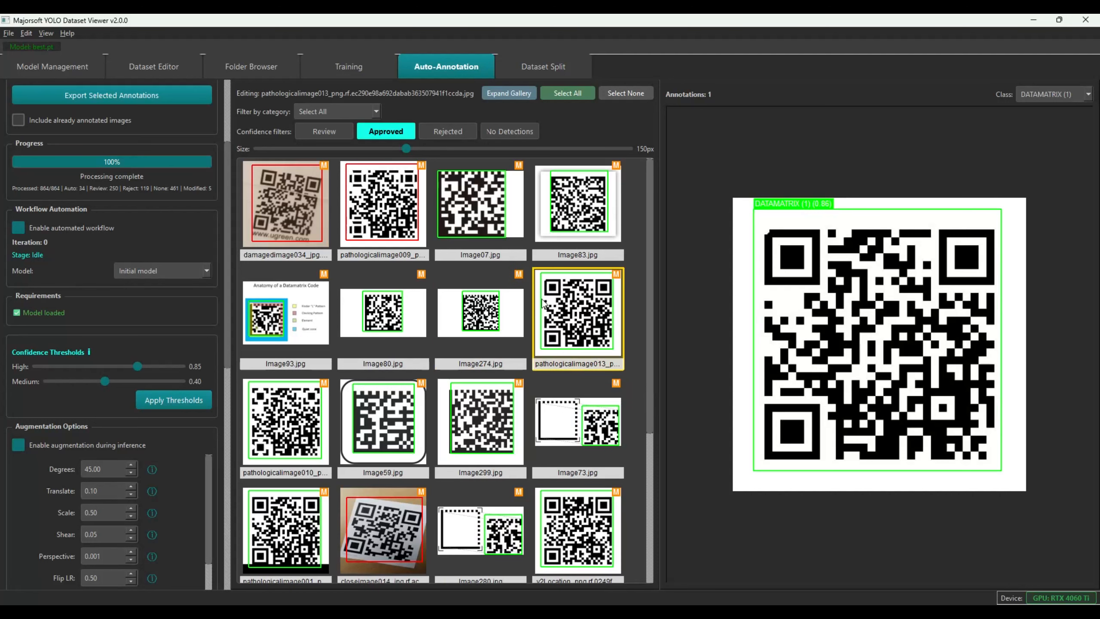
key("Delete")
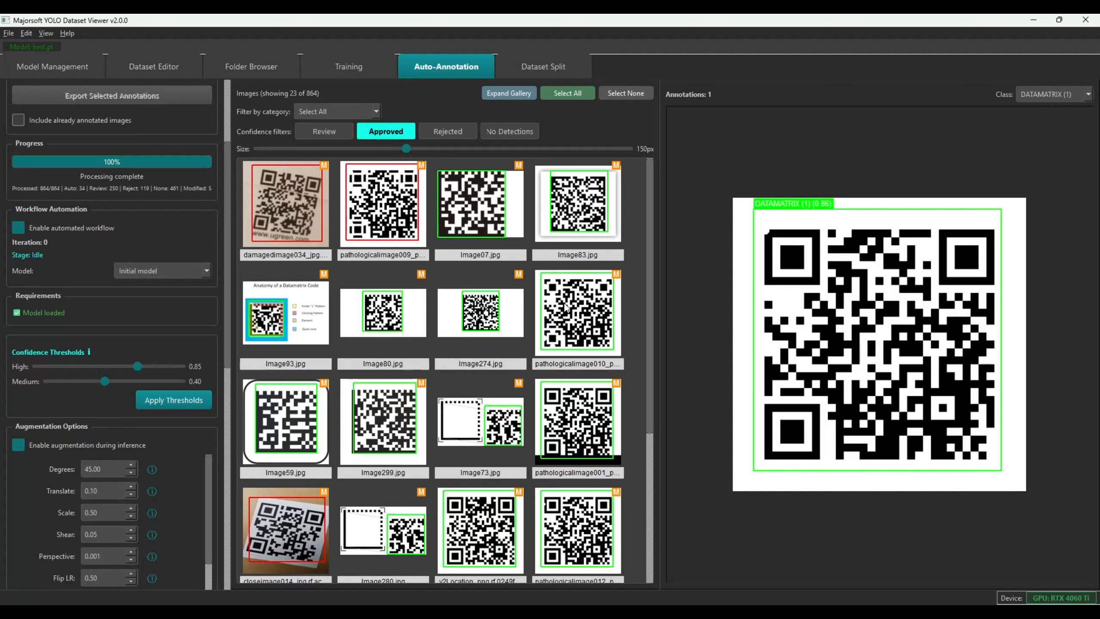
Remove pathologicalimage010, 001, the four bottom-row images and 018, leaving 16 approved
left_click(566, 304)
key("Delete")
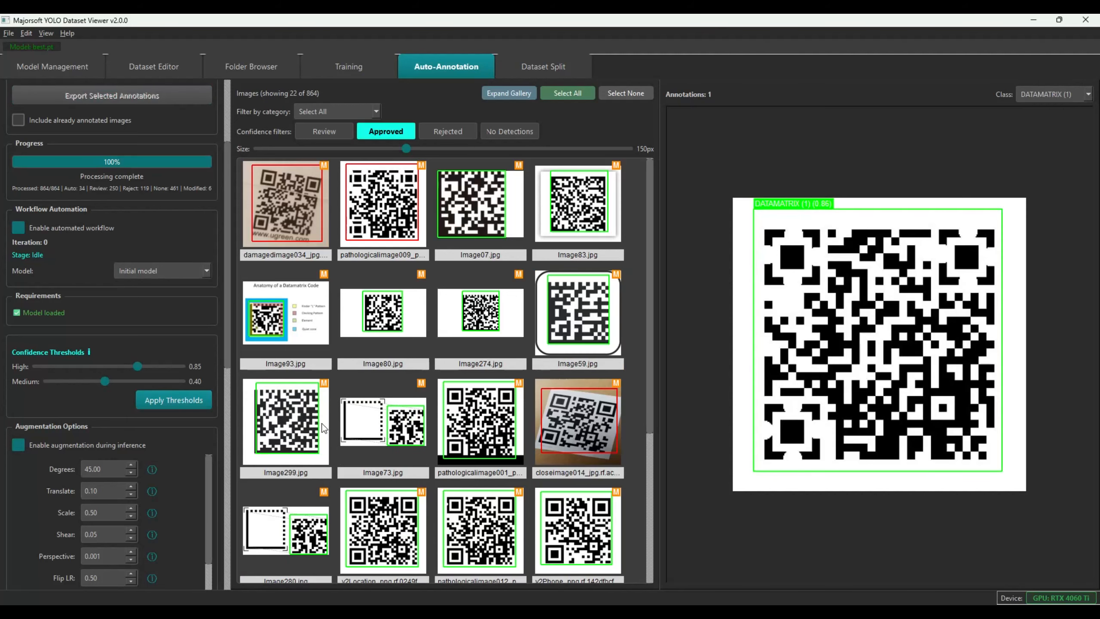
left_click(465, 420)
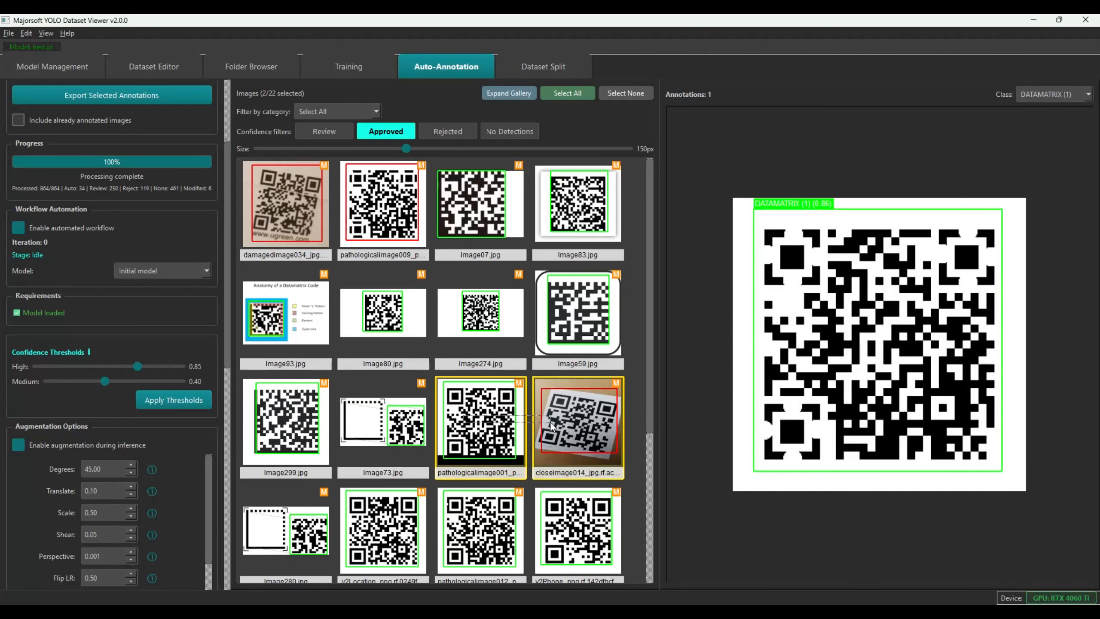
key("Delete")
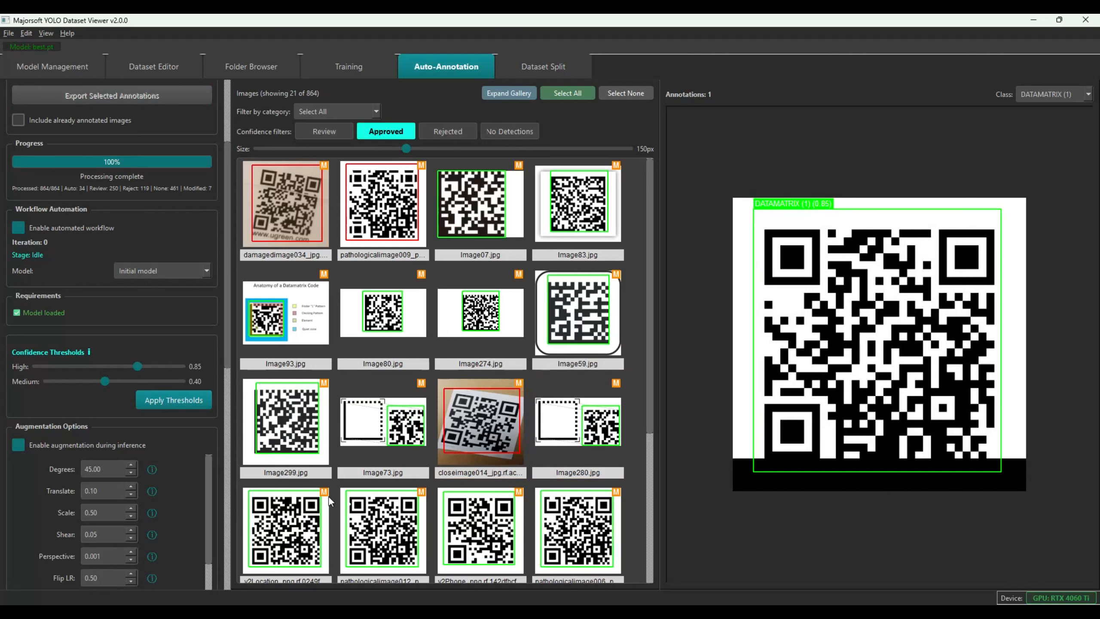
left_click_drag(276, 517, 557, 502)
key("Delete")
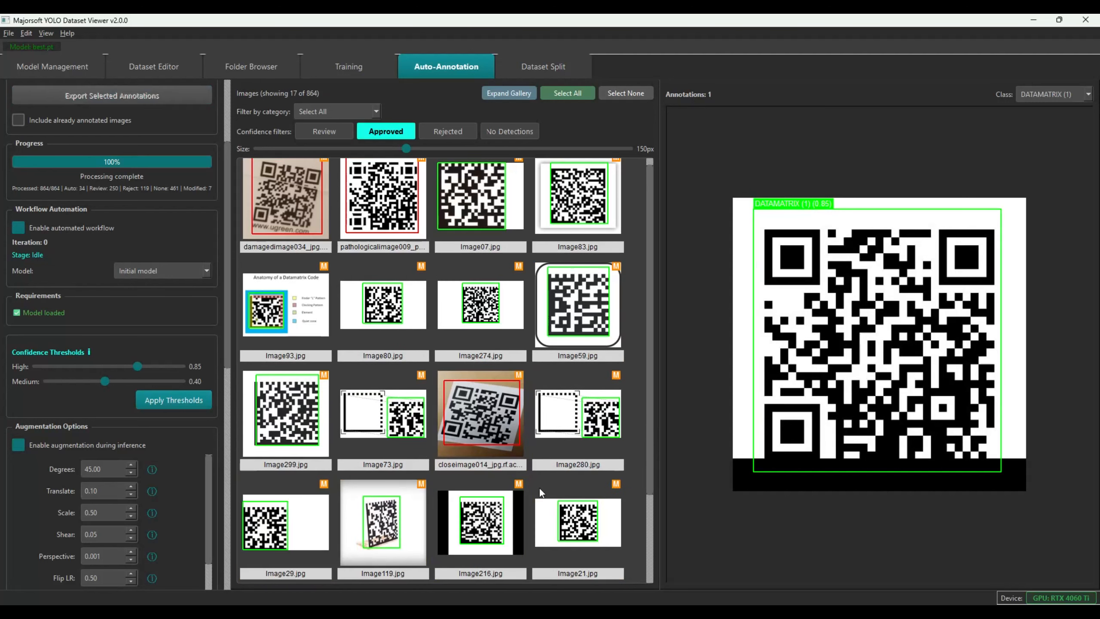
scroll(539, 488, "down", 2)
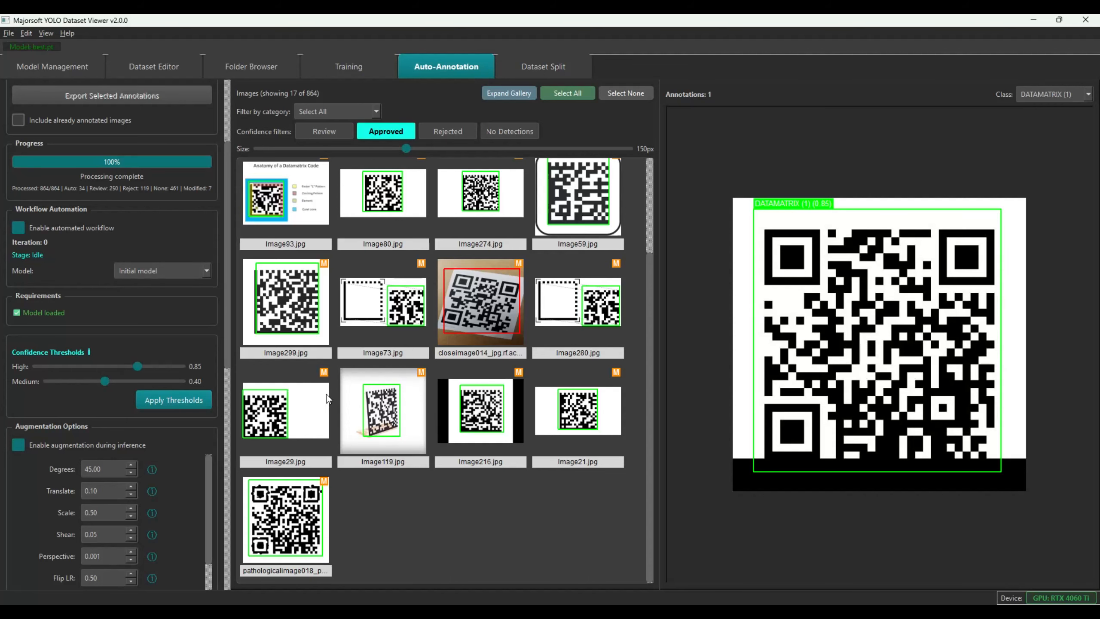
left_click(312, 496)
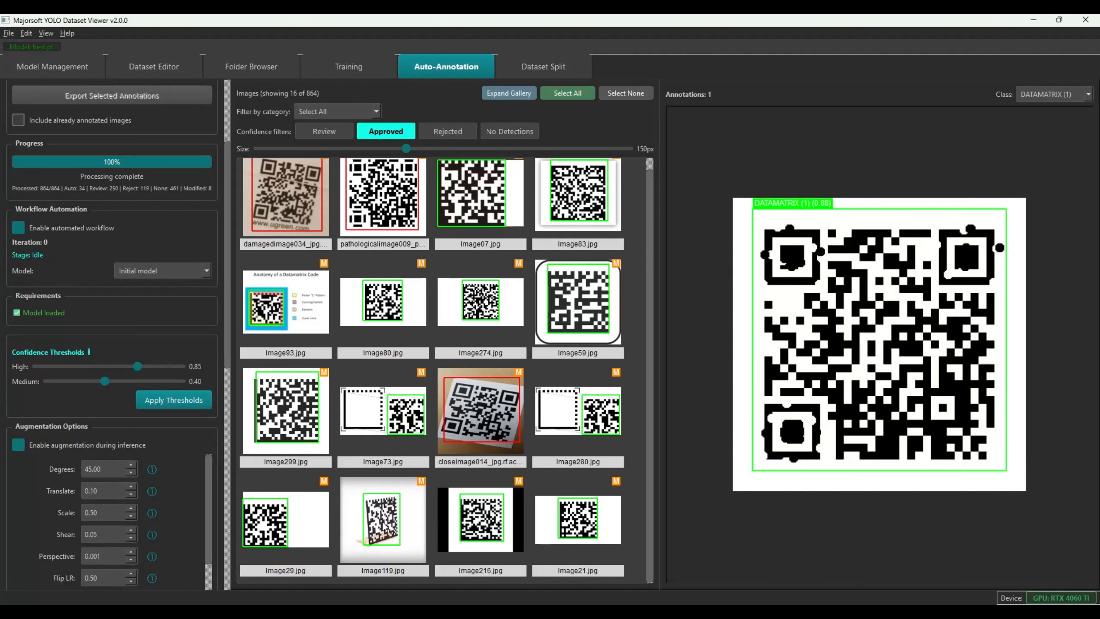
scroll(368, 353, "up", 1)
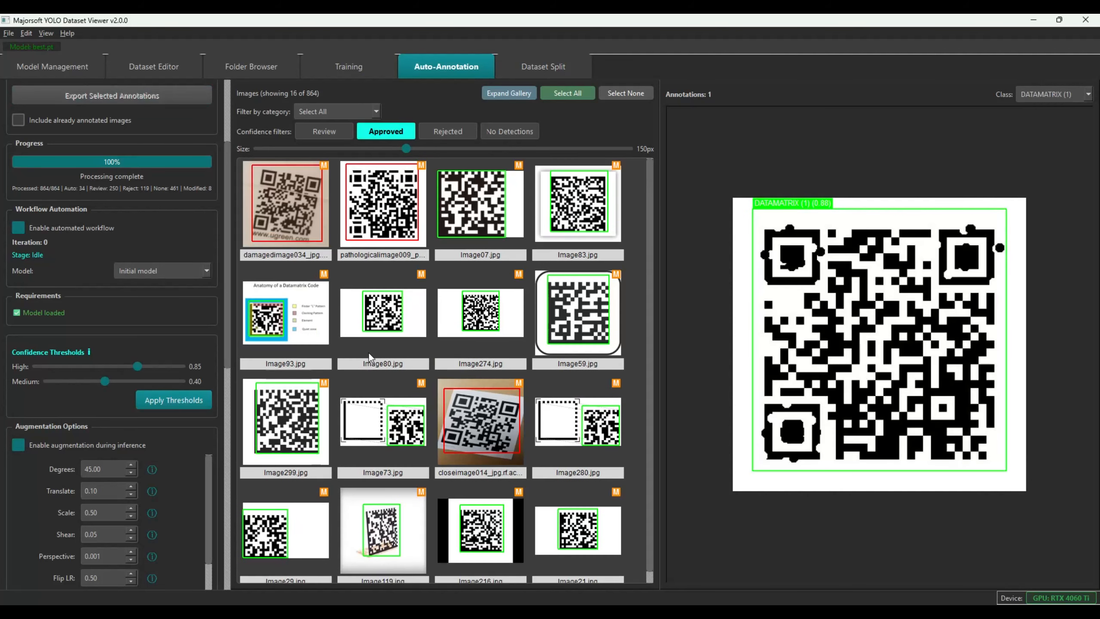
Drop nominalimage054 and damagedimage014 from the review gallery, then open the category filter
left_click(320, 132)
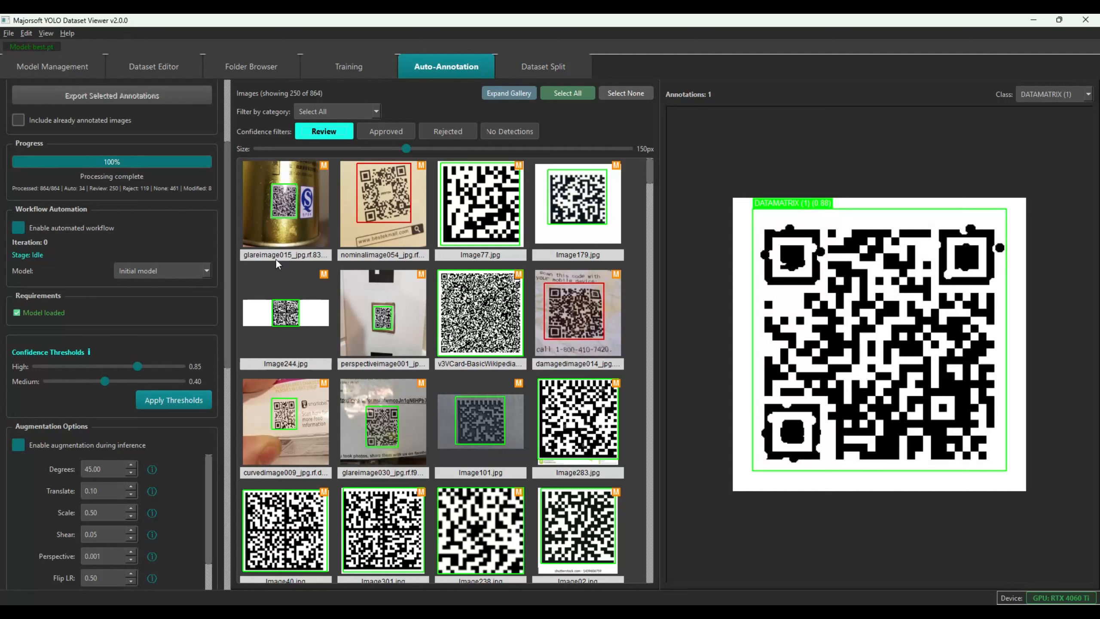
left_click(399, 203)
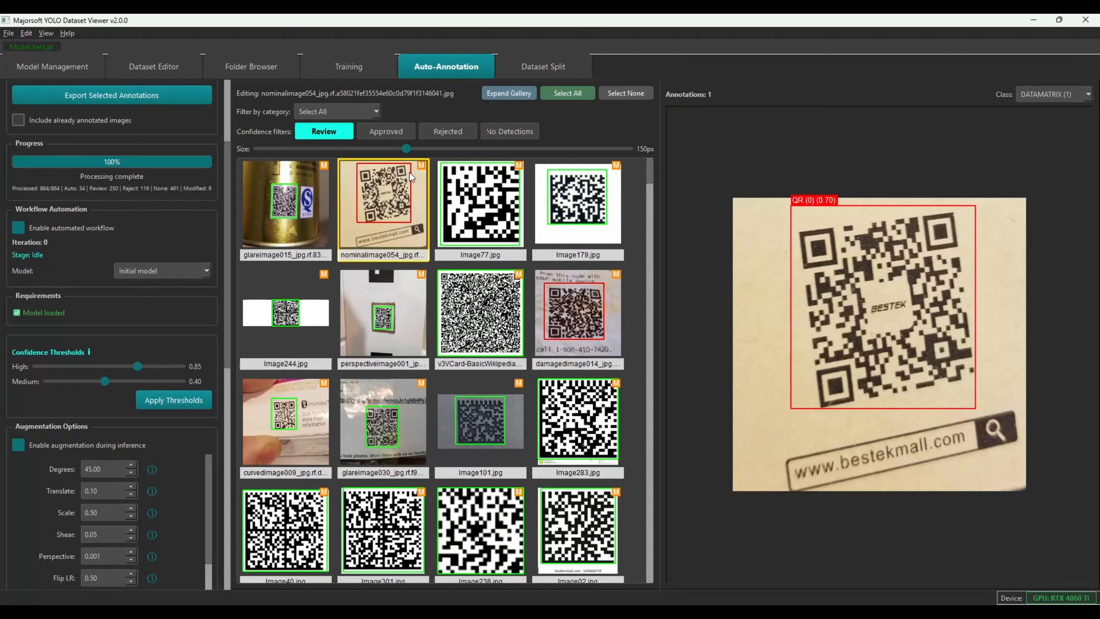
left_click(387, 234)
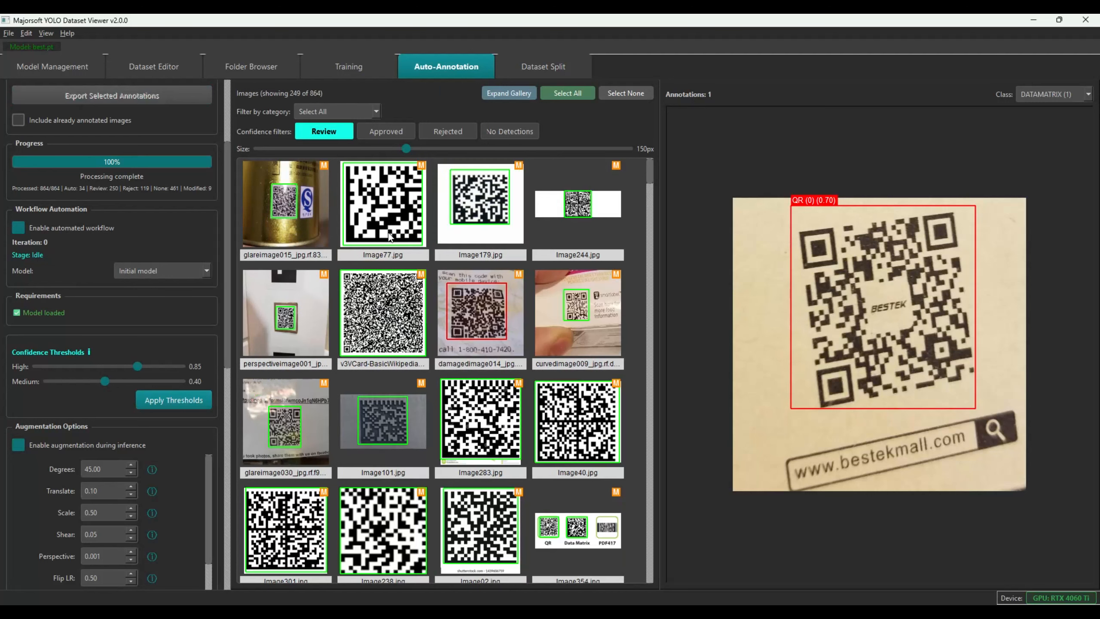
left_click(474, 318)
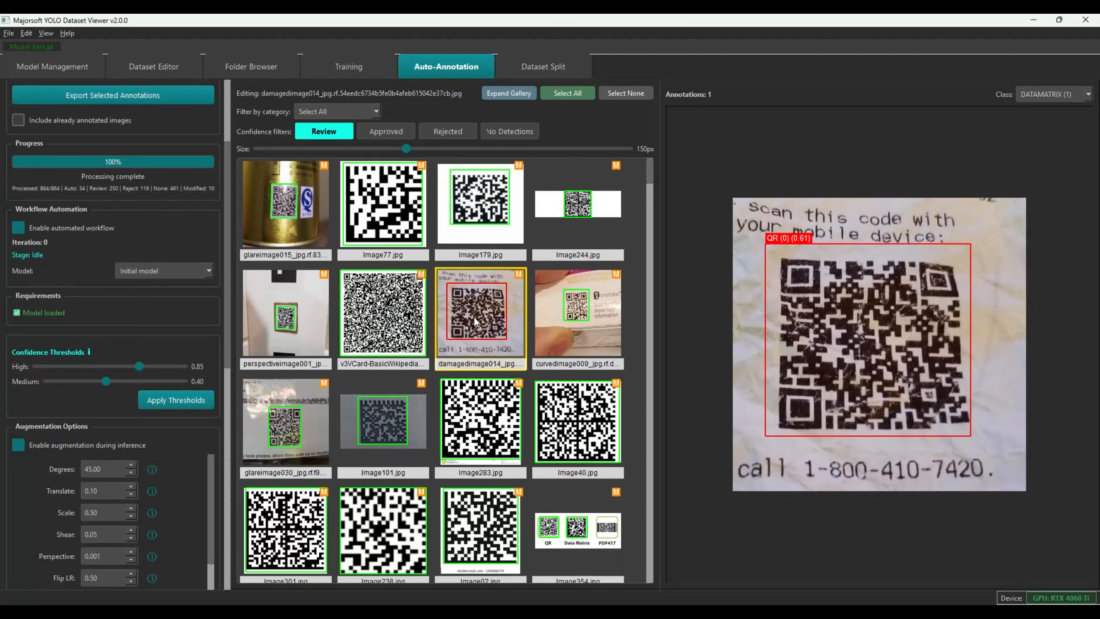
left_click(475, 317)
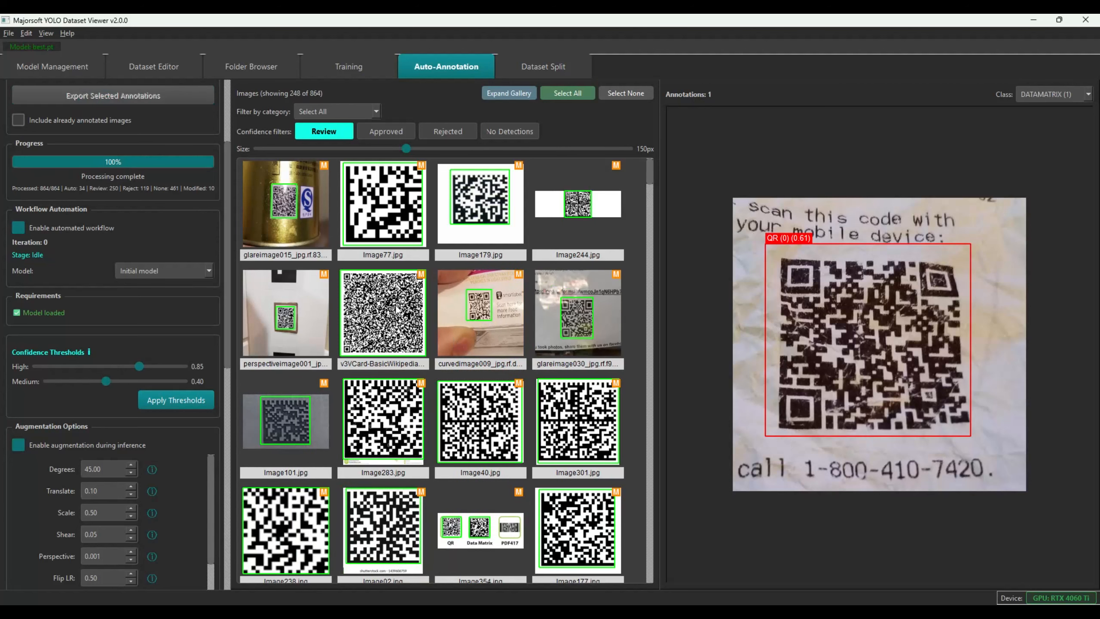
left_click(352, 113)
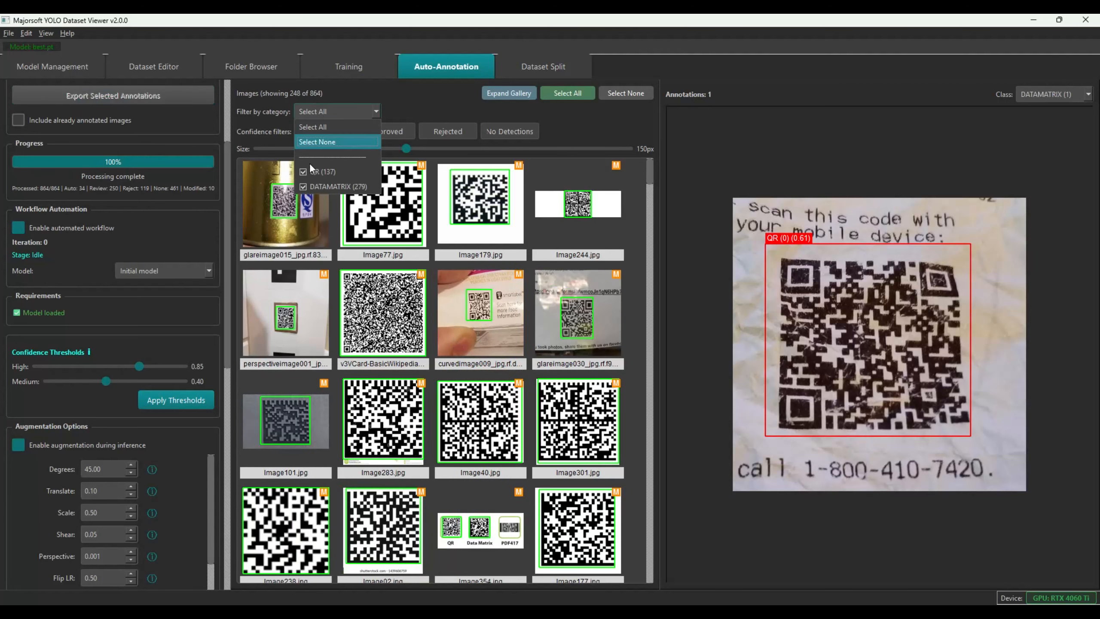
Filter the gallery to the QR category (137)
left_click(307, 186)
left_click(327, 105)
left_click(304, 172)
left_click(332, 109)
left_click(333, 109)
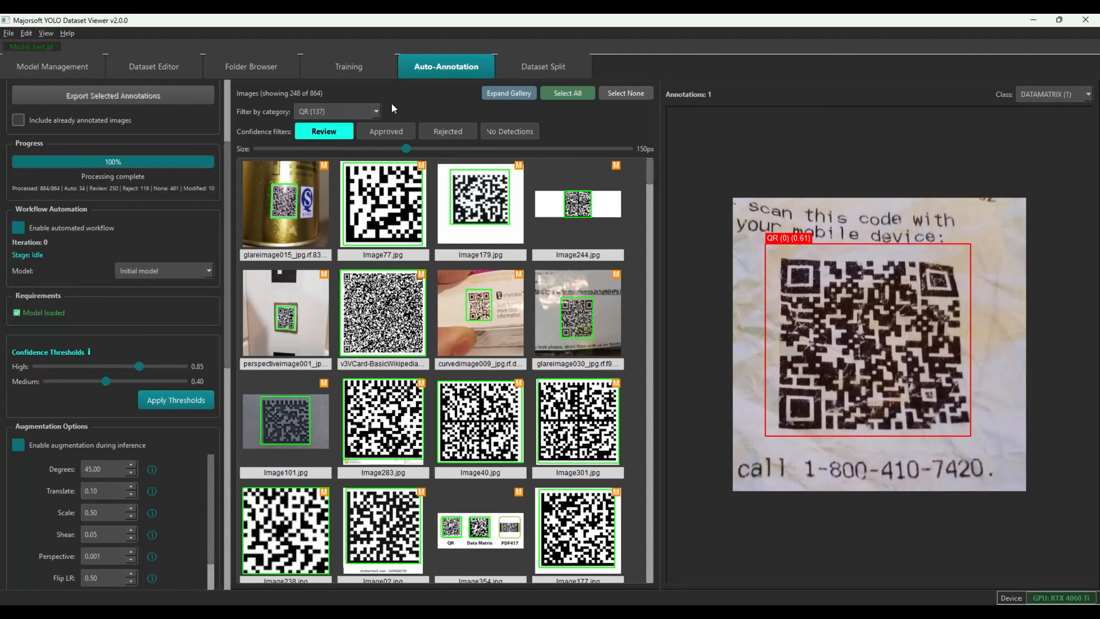
Delete blurredimage037 and fix nominalimage064 by shifting its QR box and deleting the wrong DATAMATRIX box
left_click(497, 277)
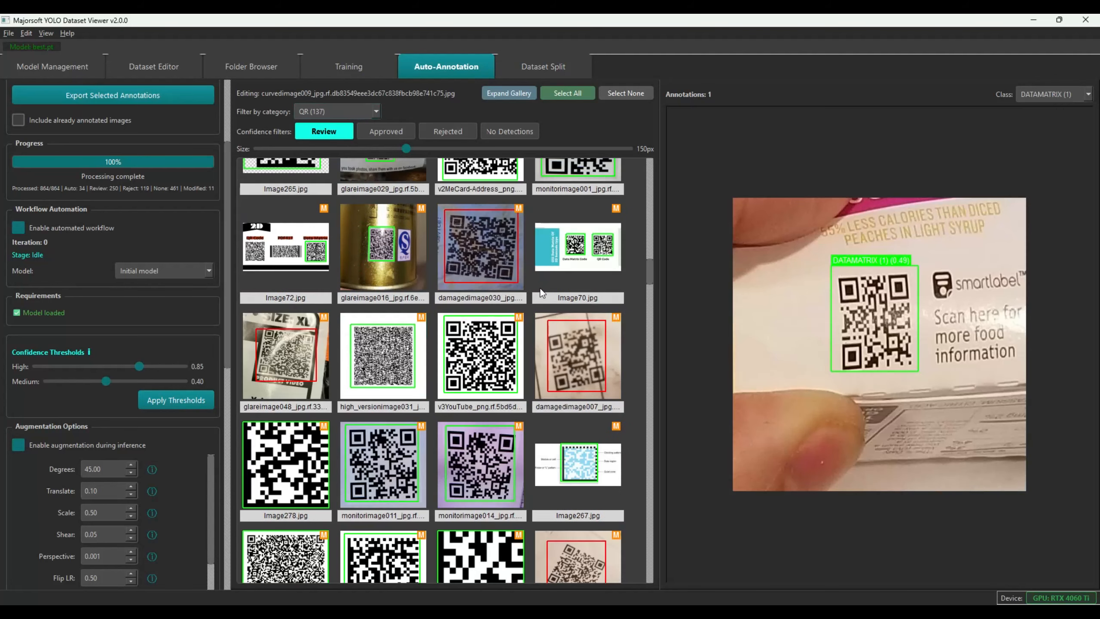
scroll(540, 288, "up", 5)
scroll(540, 287, "down", 1)
scroll(538, 283, "up", 1)
scroll(538, 282, "down", 1)
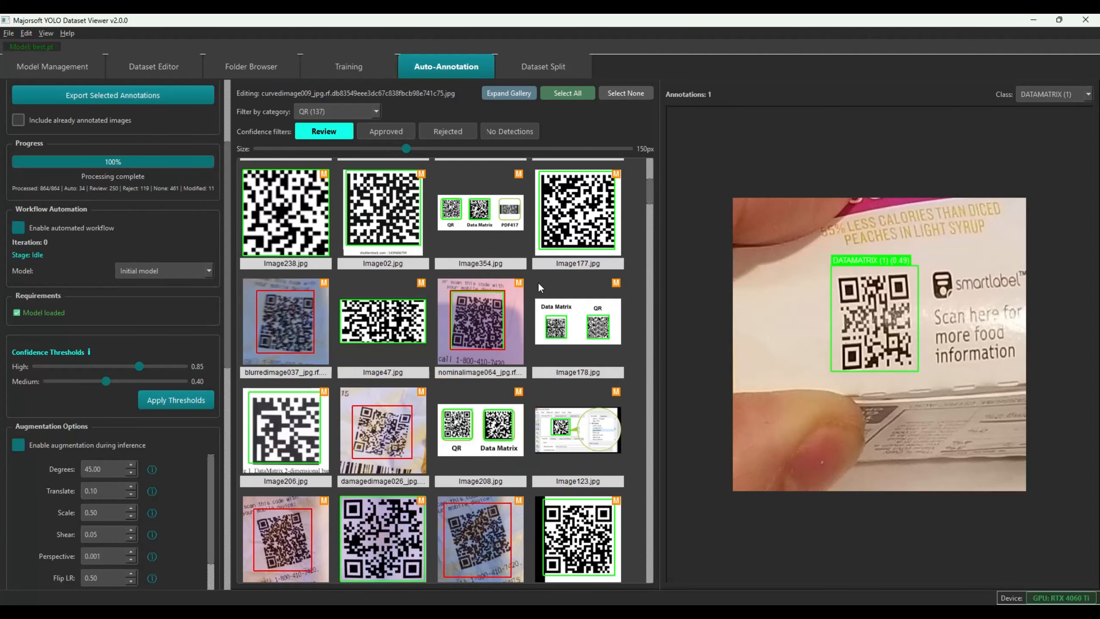
left_click(263, 323)
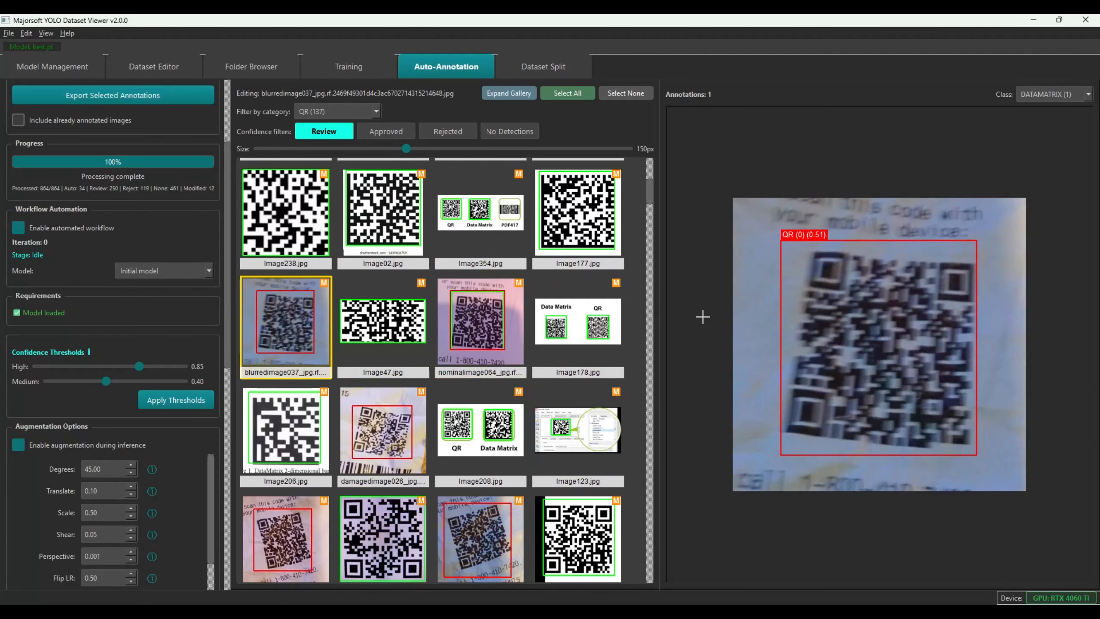
key("Delete")
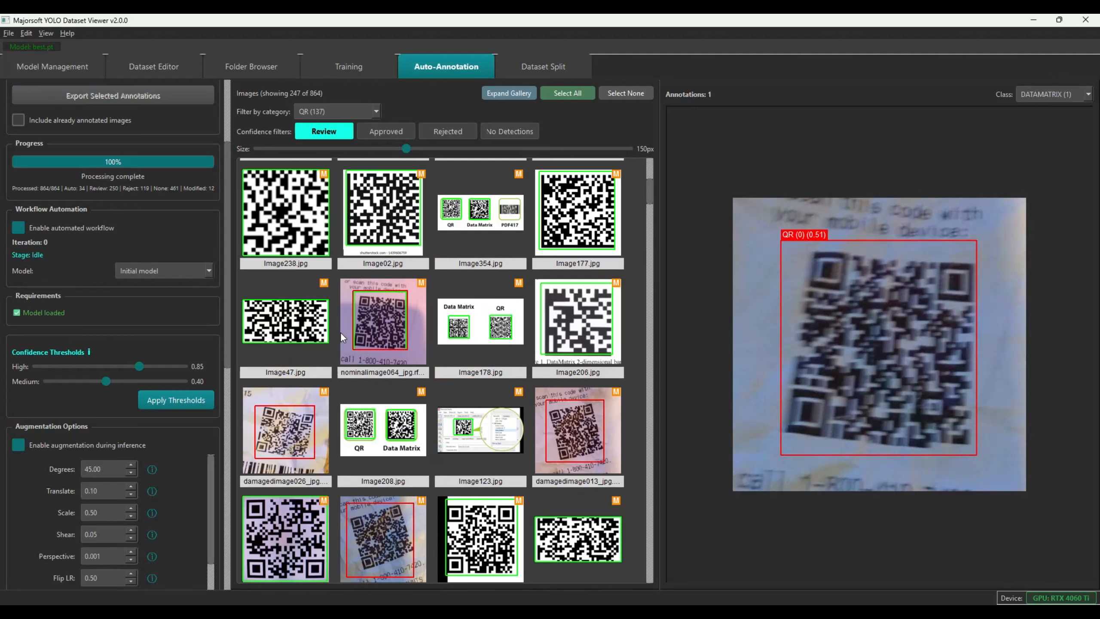
left_click(384, 328)
mouse_move(823, 296)
left_mouse_down()
mouse_move(826, 343)
mouse_move(850, 308)
left_mouse_up()
left_click(851, 247)
key("Delete")
left_click(452, 302)
left_click(389, 304)
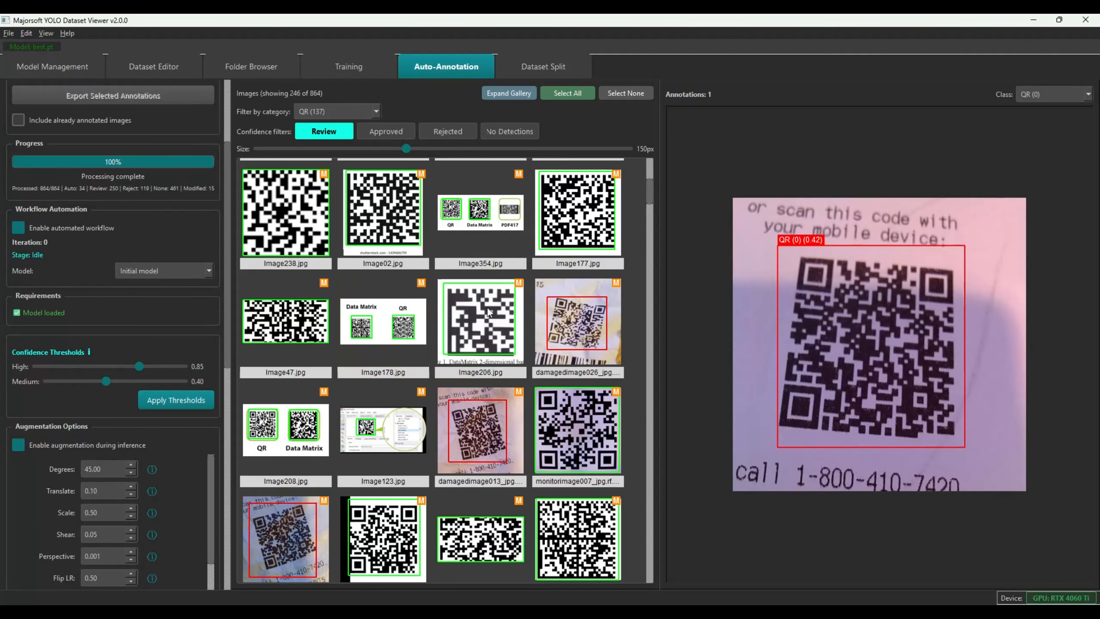
Review QR detections on damagedimage026, 013, 031, 016, 009, nominalimage058, 061, Image96 and curvedimage049
left_click(572, 327)
left_click(380, 430)
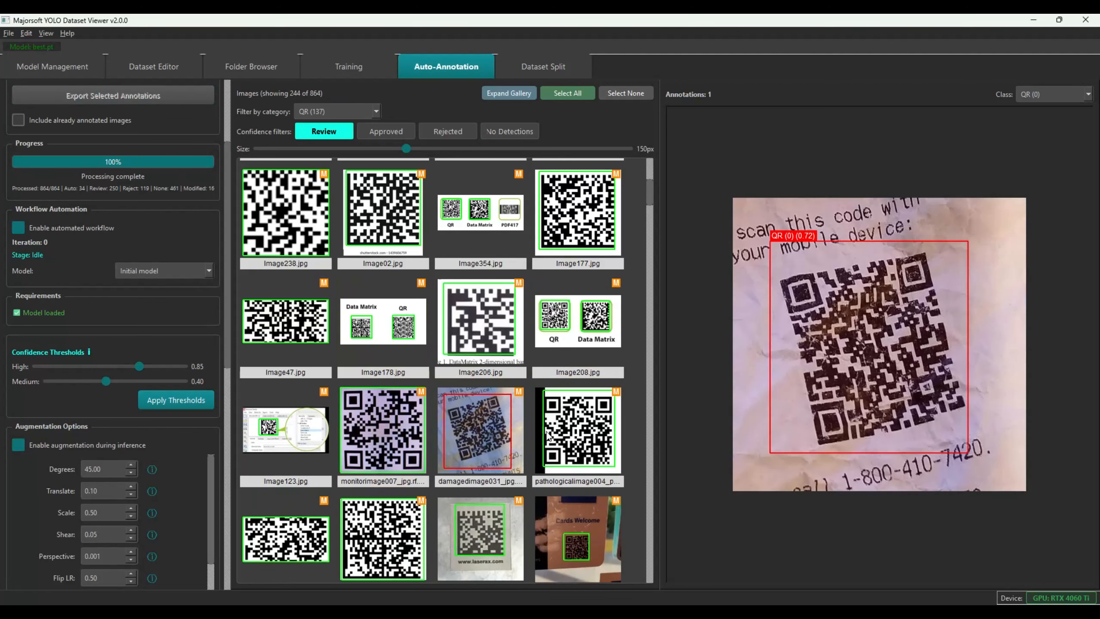
left_click(456, 427)
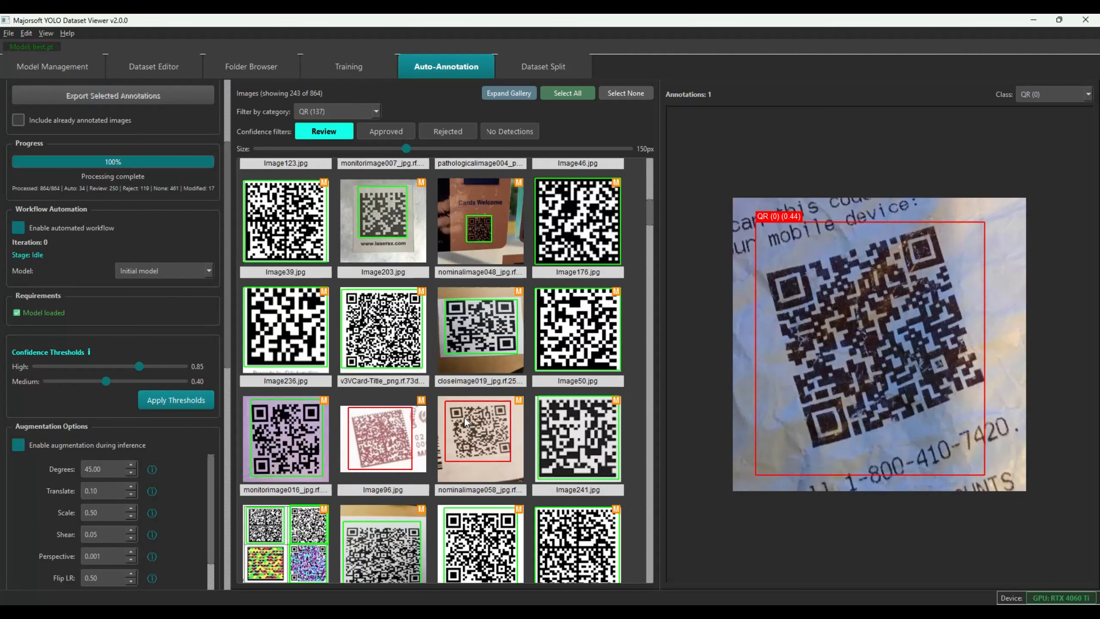
left_click(464, 416)
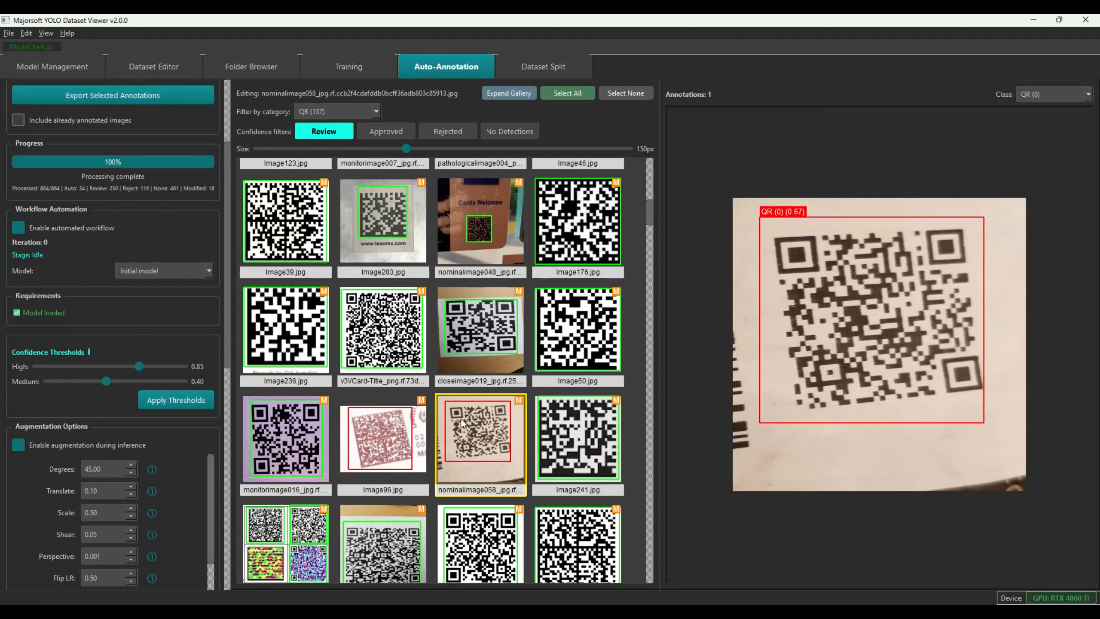
left_click(385, 433)
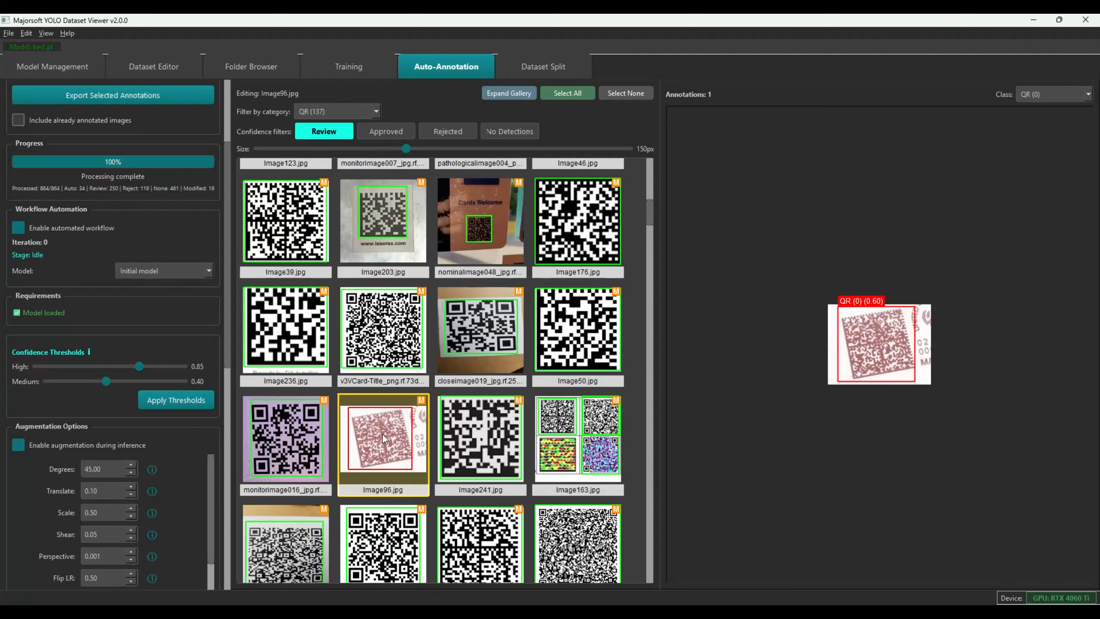
scroll(458, 400, "down", 3)
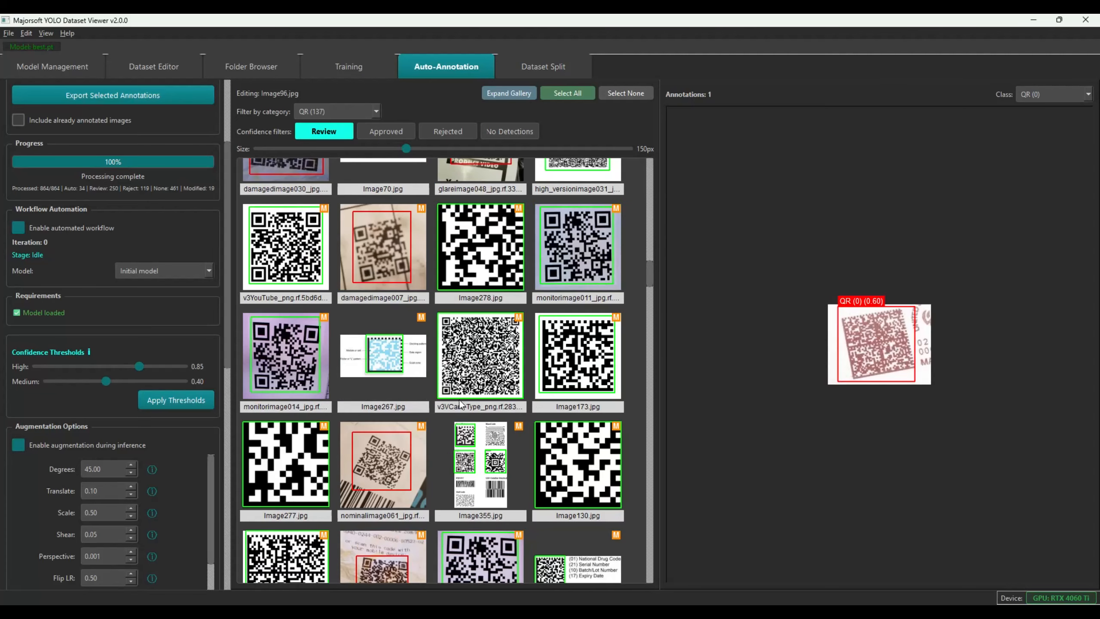
left_click(391, 451)
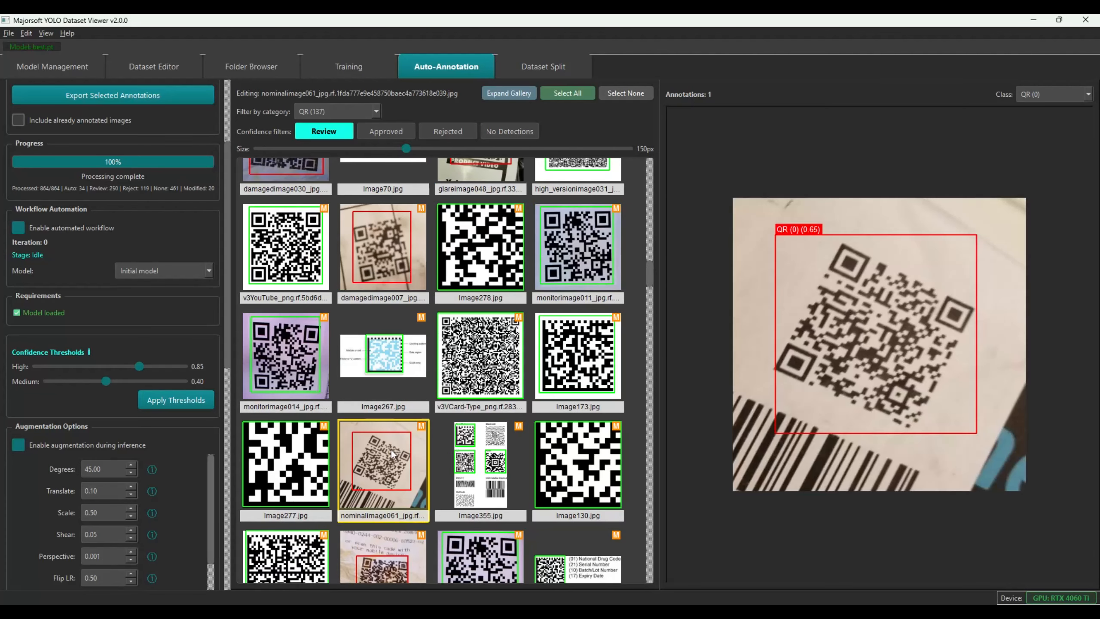
scroll(522, 433, "down", 3)
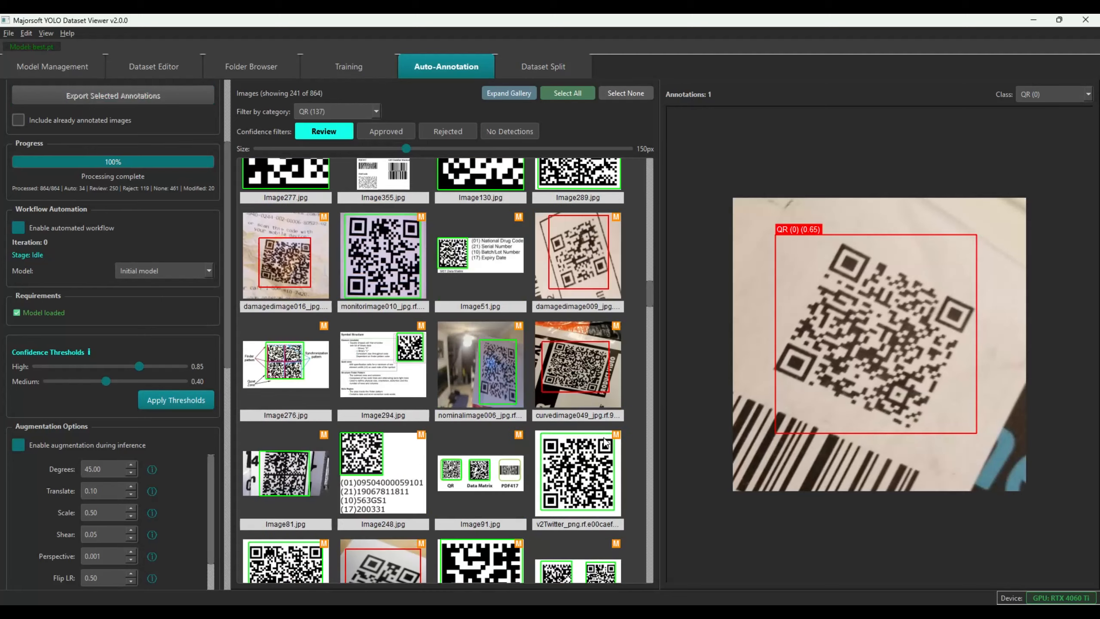
left_click(269, 282)
left_click(476, 367)
left_click(486, 259)
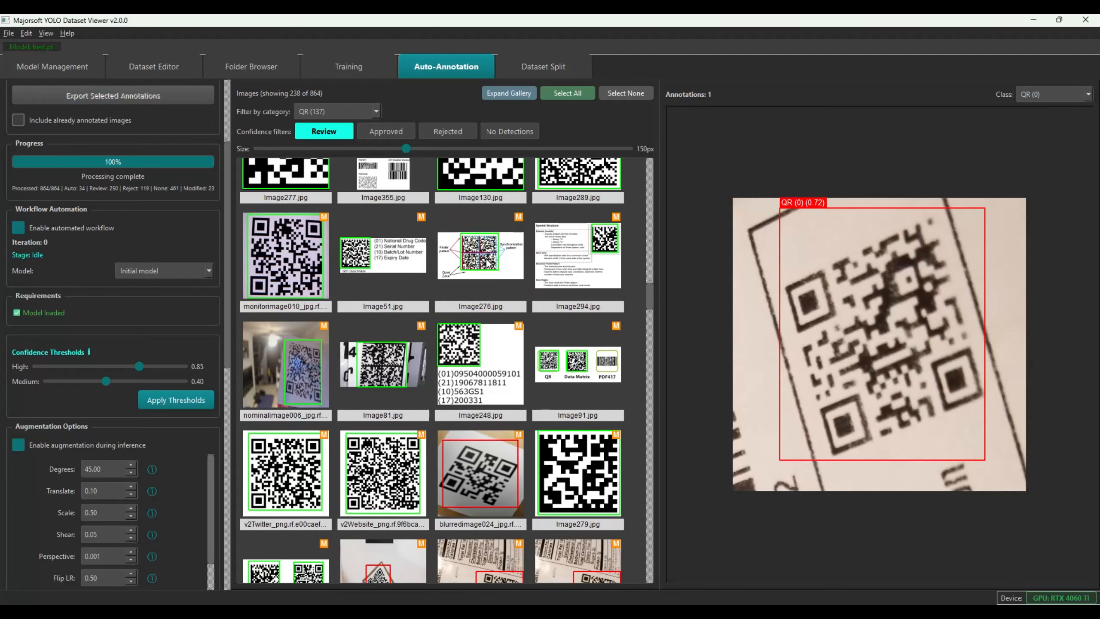
scroll(486, 260, "down", 3)
Review blurredimage024, shadowsimage012/013, perspectiveimage019, closeimage036, nominalimage062 and glareimage043
left_click(457, 171)
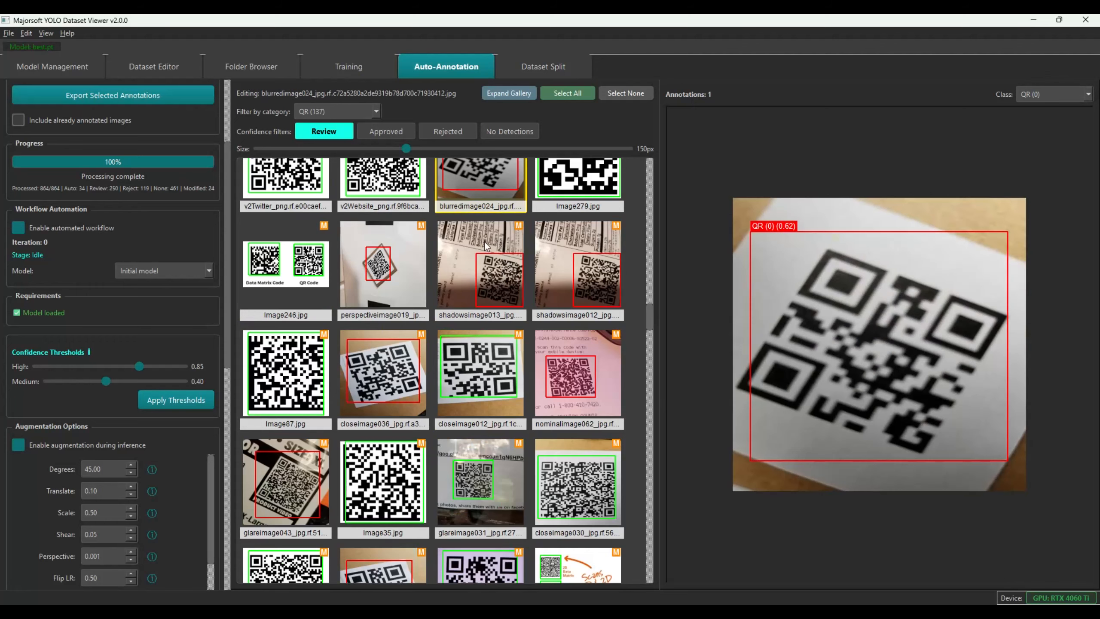
left_click(491, 325)
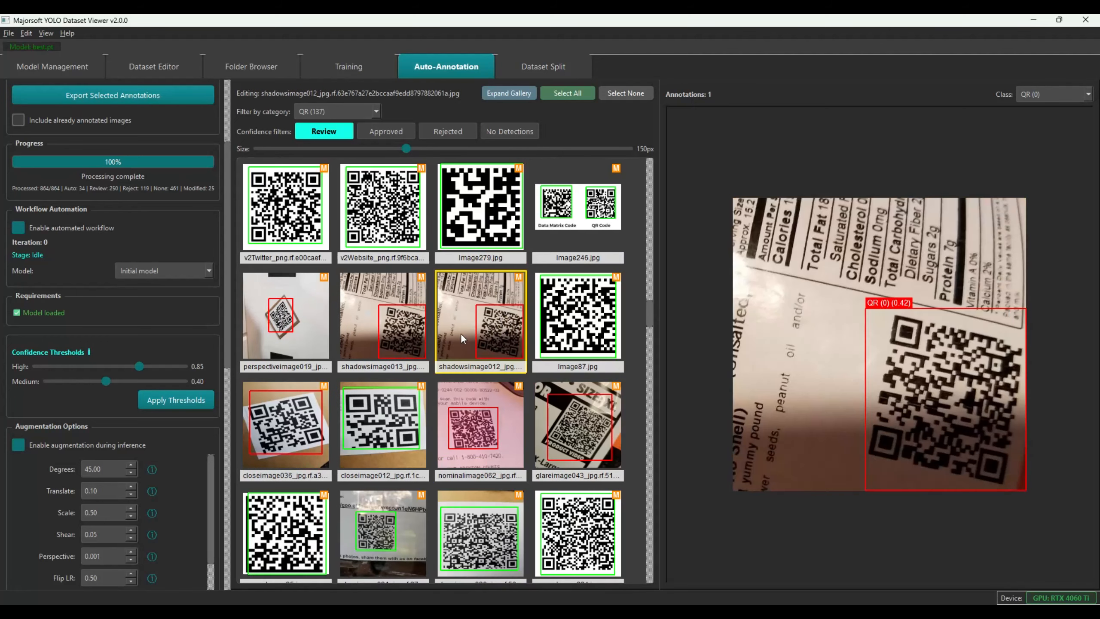
left_click(399, 339)
left_click(256, 326)
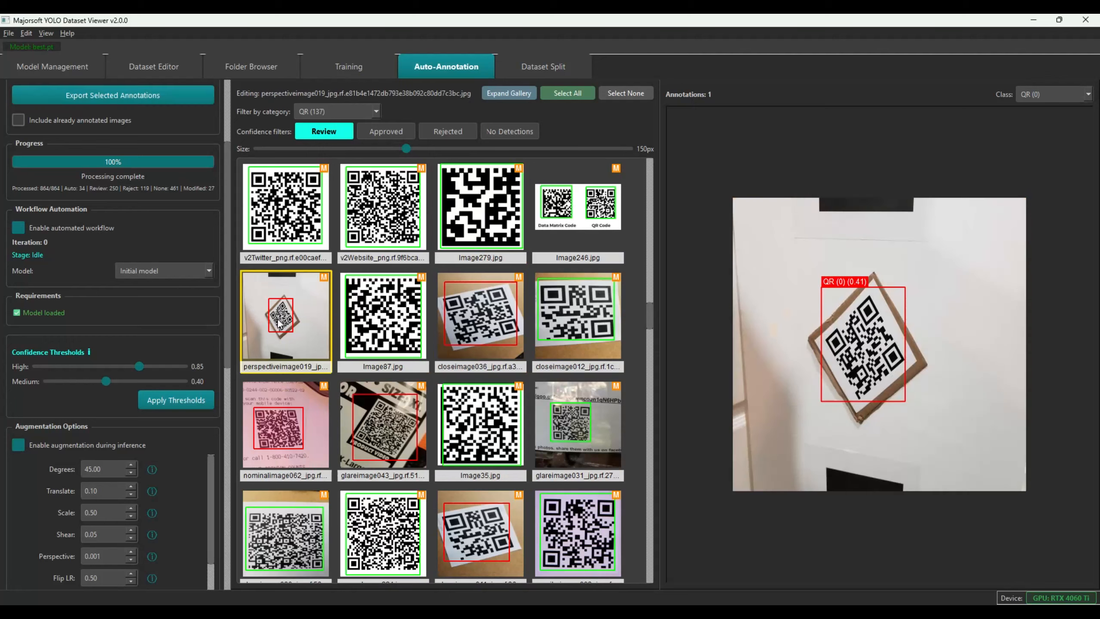
left_click(388, 325)
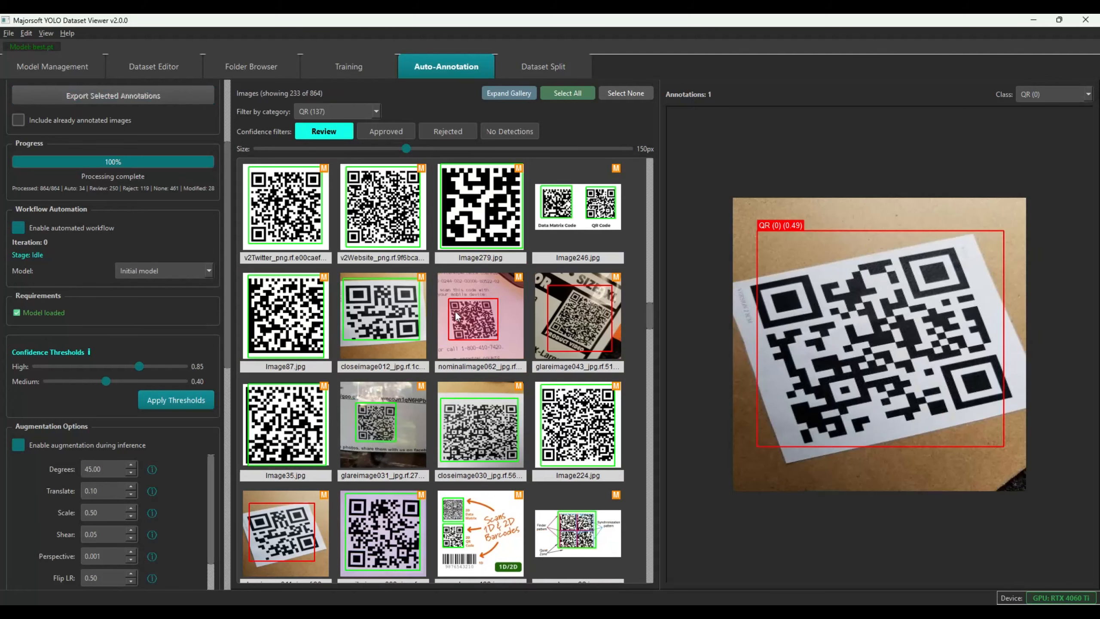
left_click(480, 317)
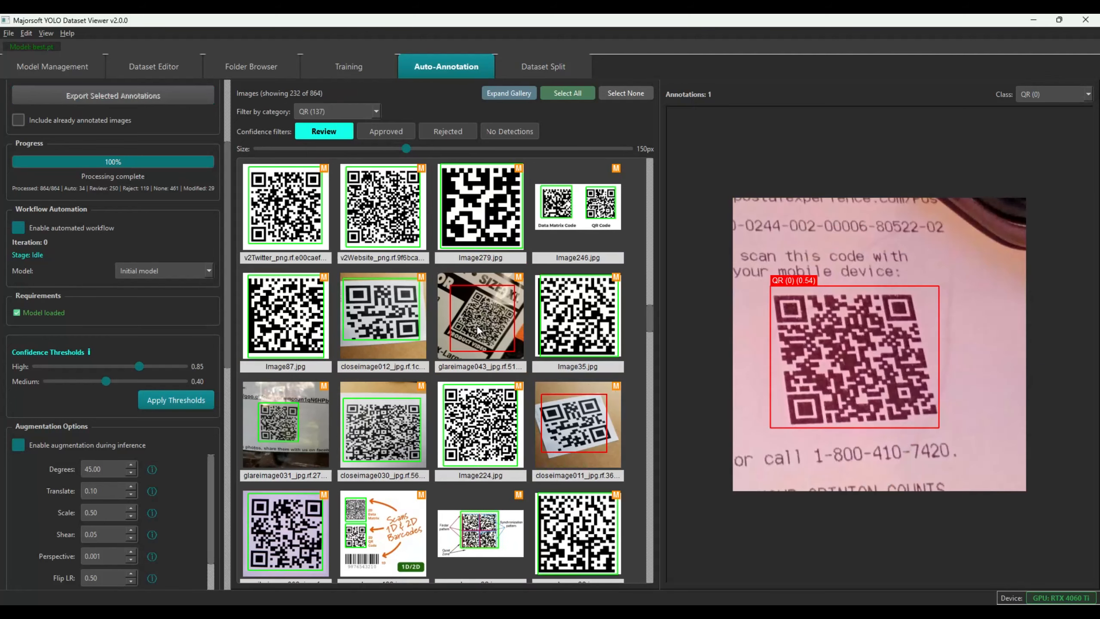
left_click(478, 328)
Review closeimage011, nominalimage063, glareimage036, nominalimage056, closeimage015 and nominalimage042
left_click(463, 420)
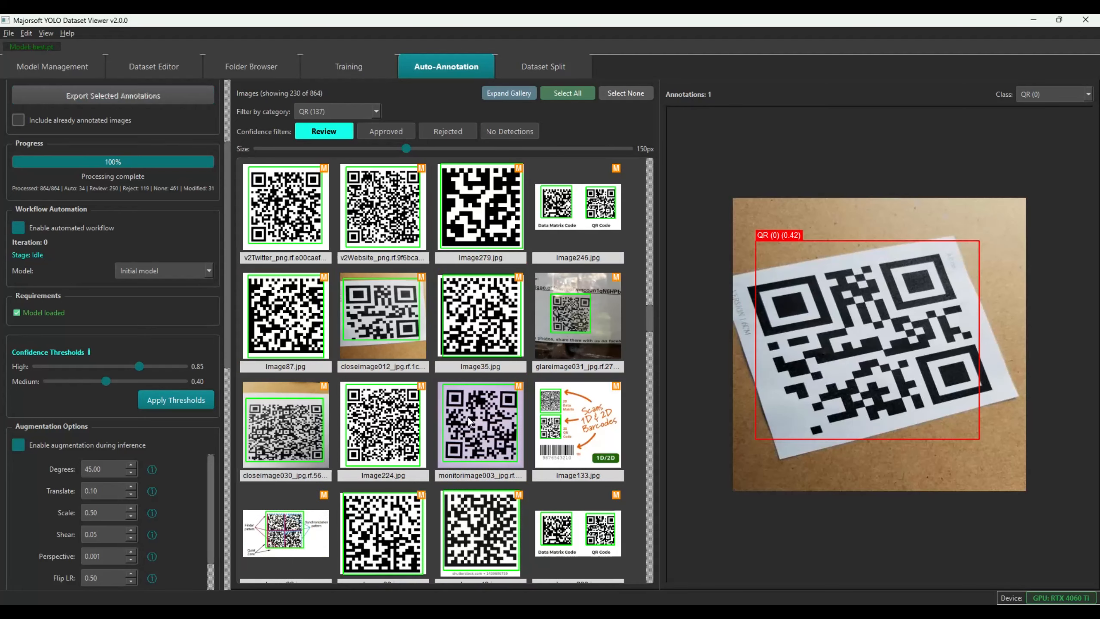
left_click(578, 214)
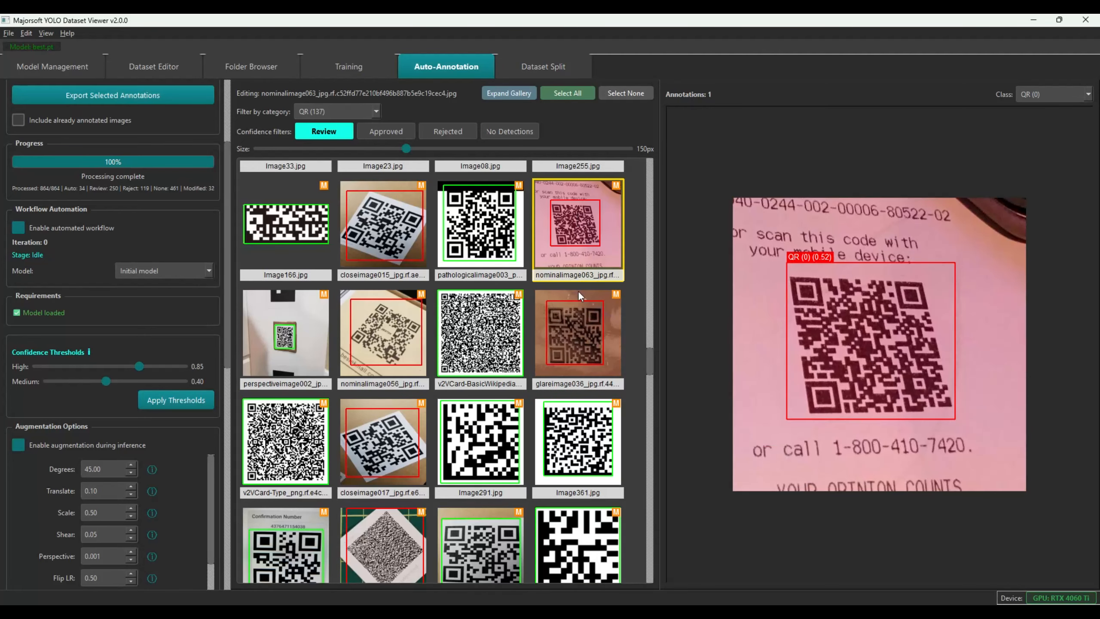
left_click(482, 334)
left_click(283, 344)
left_click(375, 233)
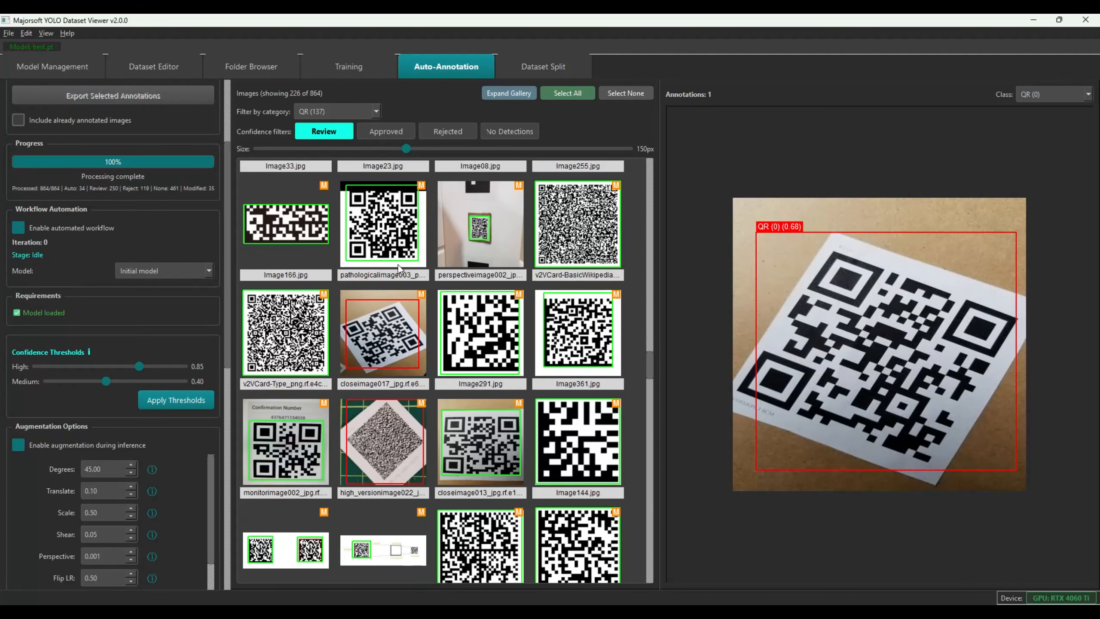
scroll(481, 321, "down", 5)
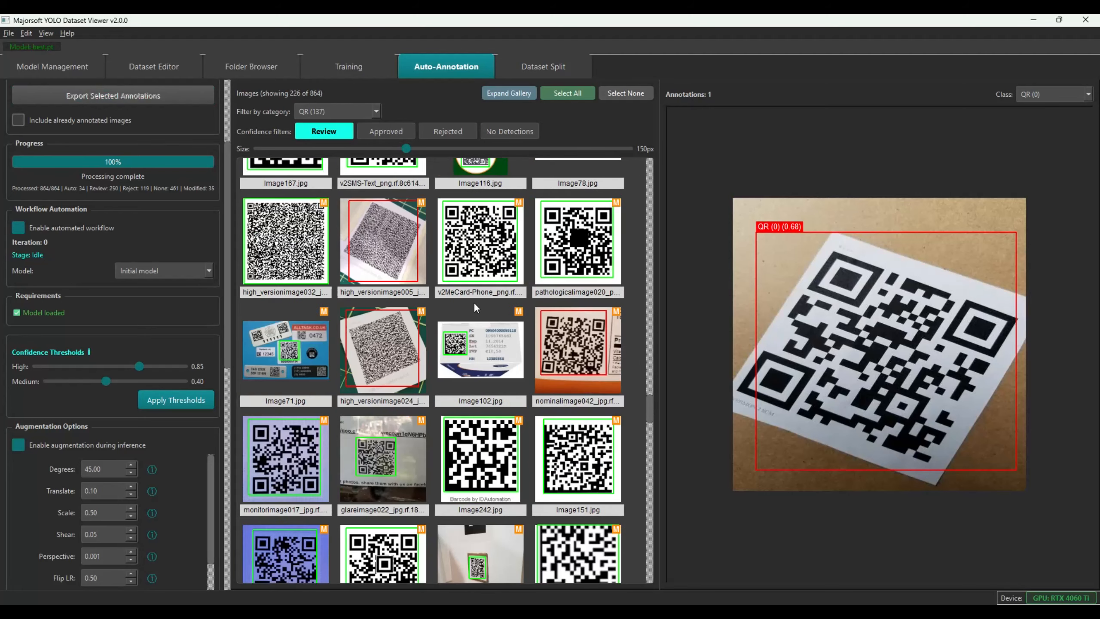
left_click(563, 347)
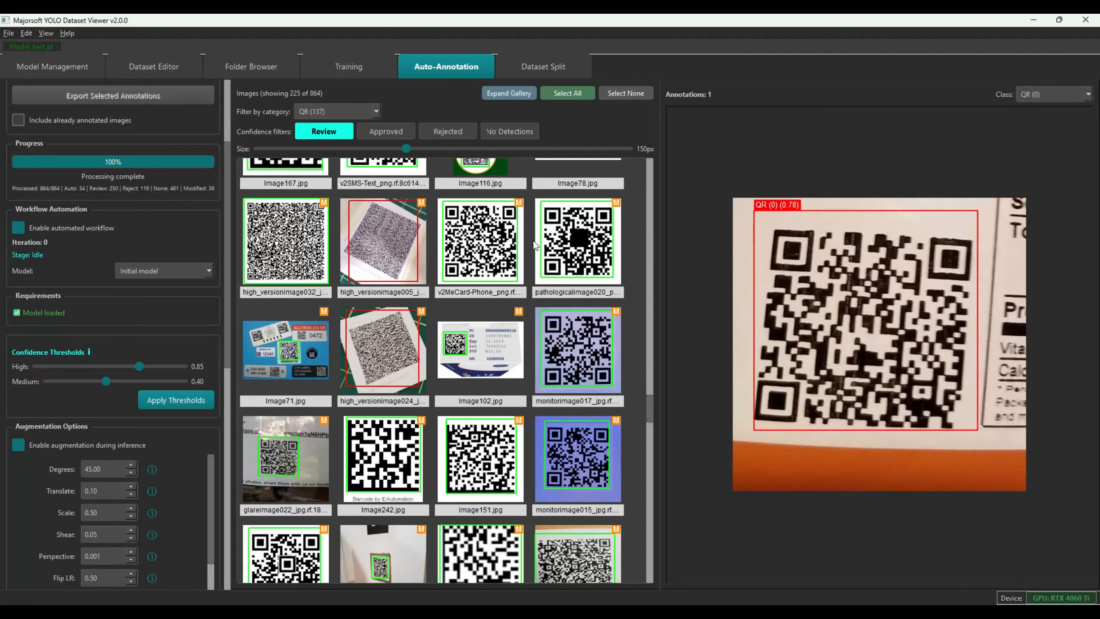
scroll(410, 372, "down", 3)
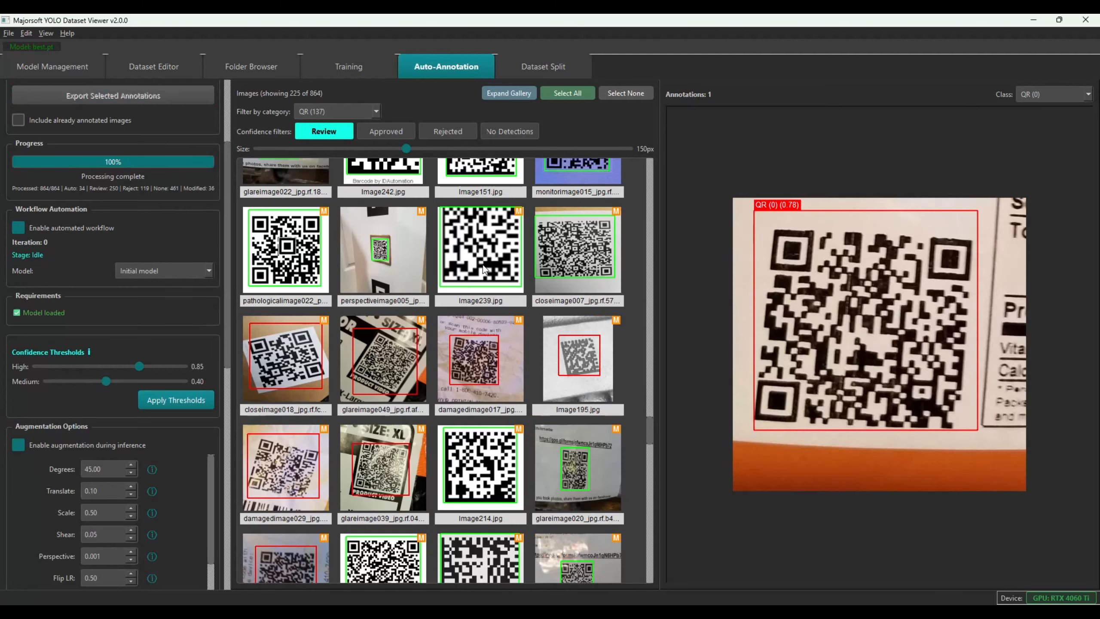
scroll(473, 381, "up", 3)
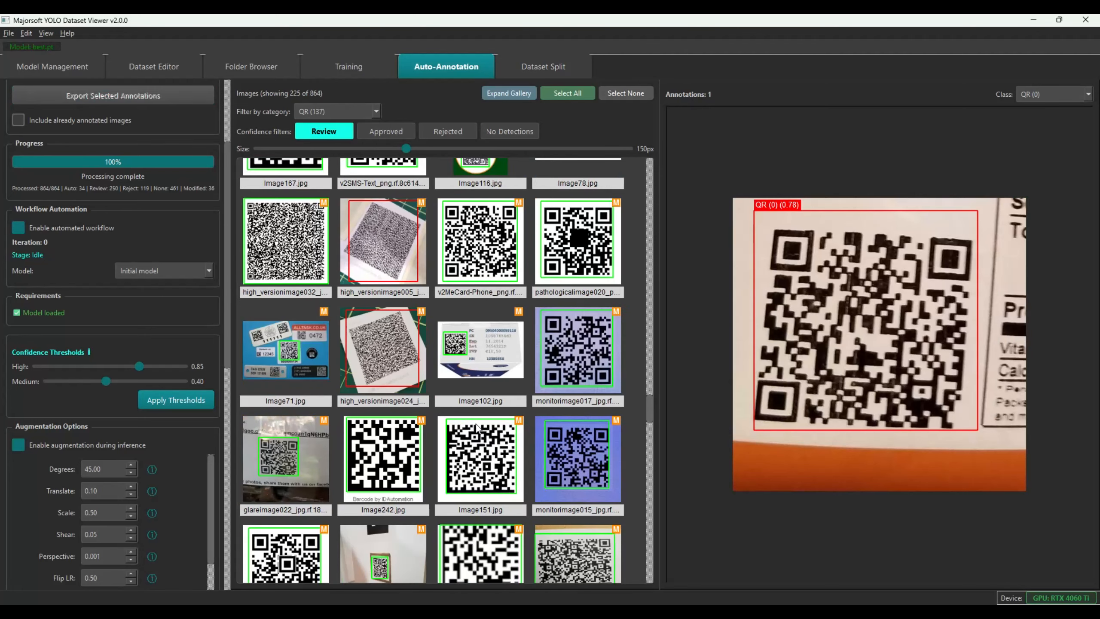
Review Image151, Image239, Image242's DATAMATRIX detection, the glare images and high_versionimage028
left_click(476, 458)
left_click(477, 545)
left_click(380, 412)
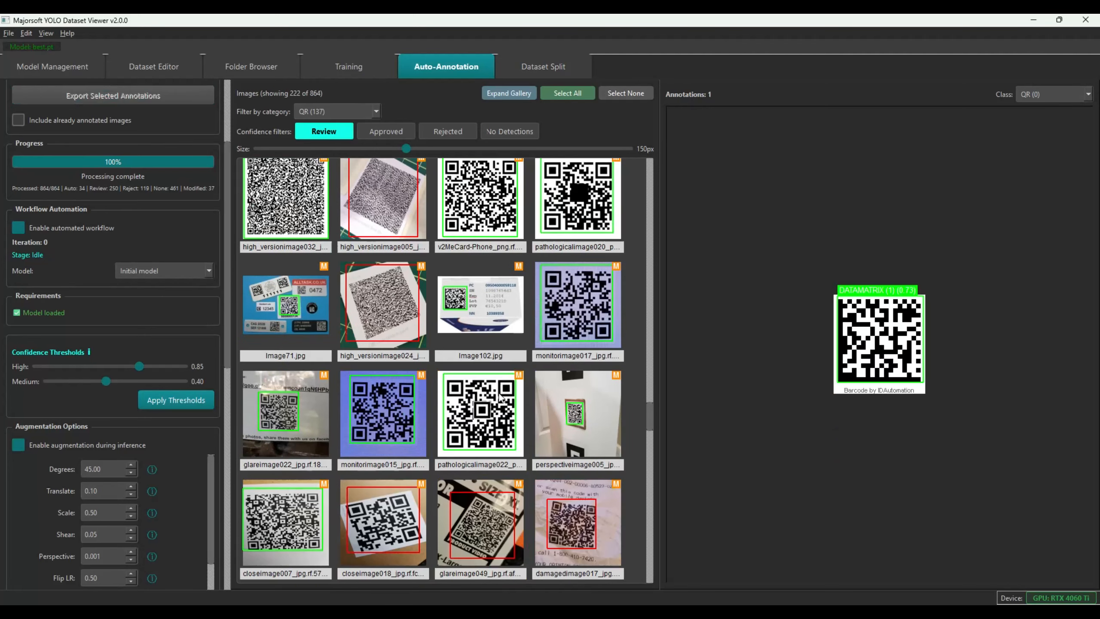
scroll(446, 394, "down", 5)
left_click(576, 212)
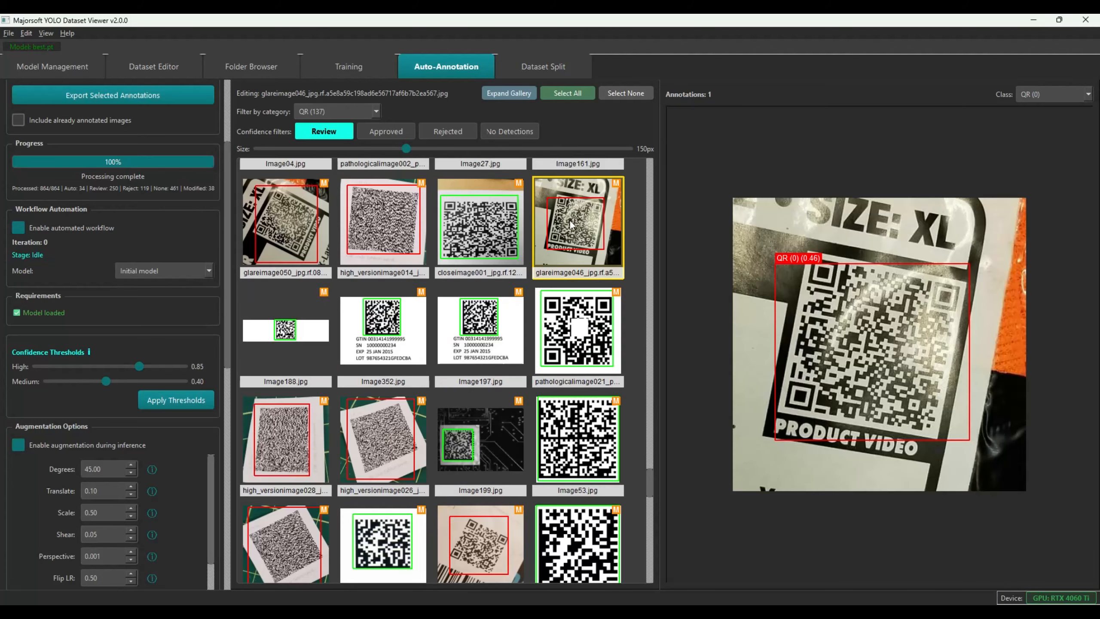
left_click(281, 245)
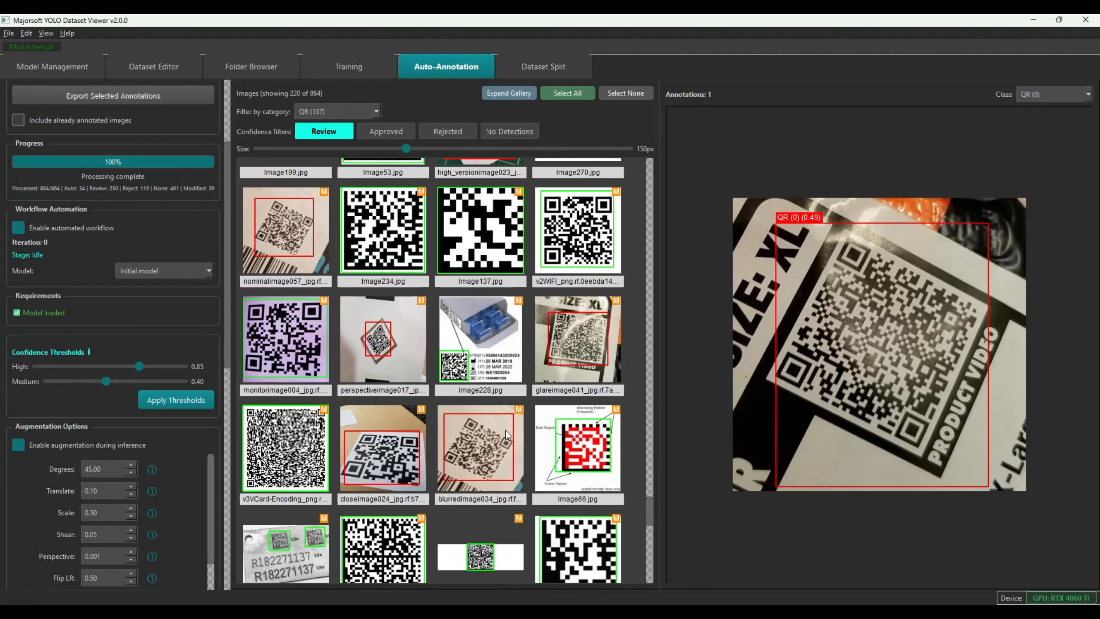
left_click(481, 342)
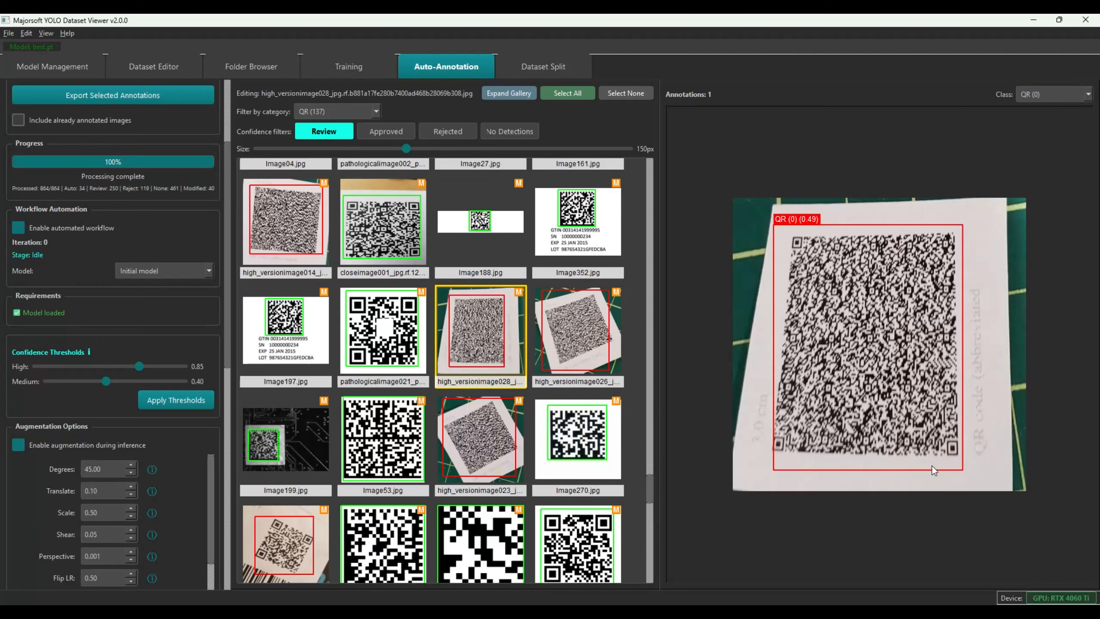
left_click(472, 332)
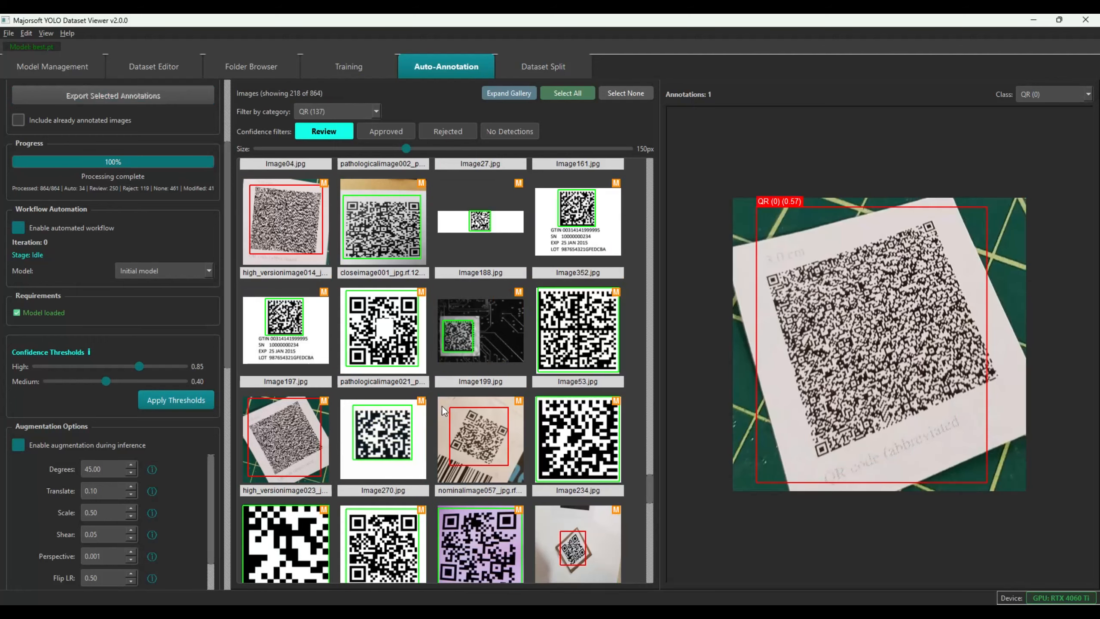
Review high_versionimage014, SIZE XL, tilted QR, closeimage024 and blurredimage034, then show the 54 approved images
left_click(277, 231)
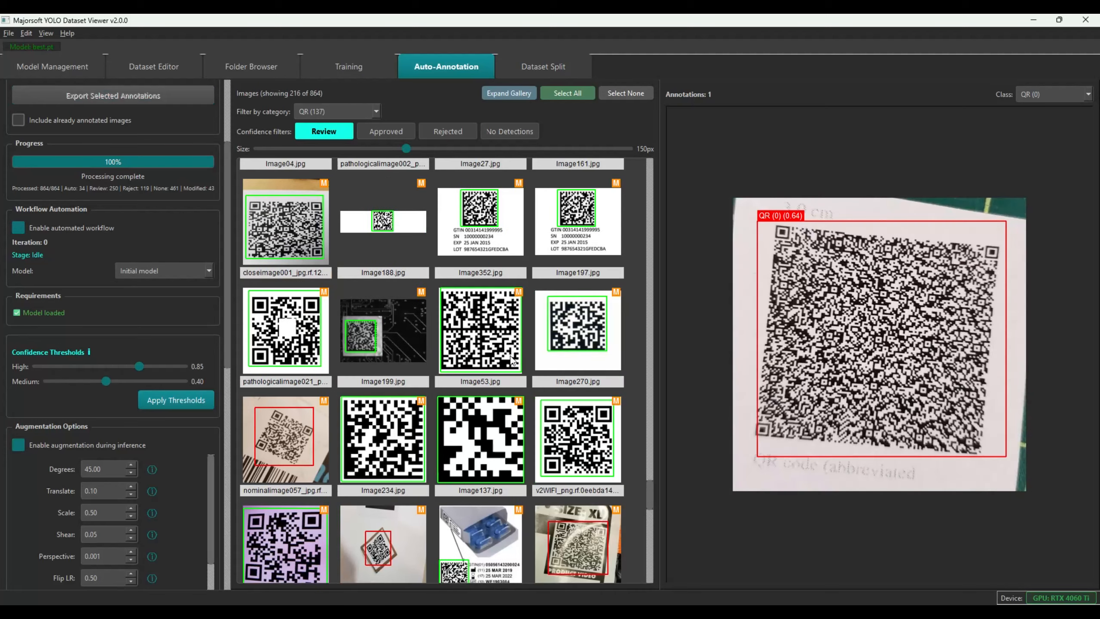
left_click(572, 536)
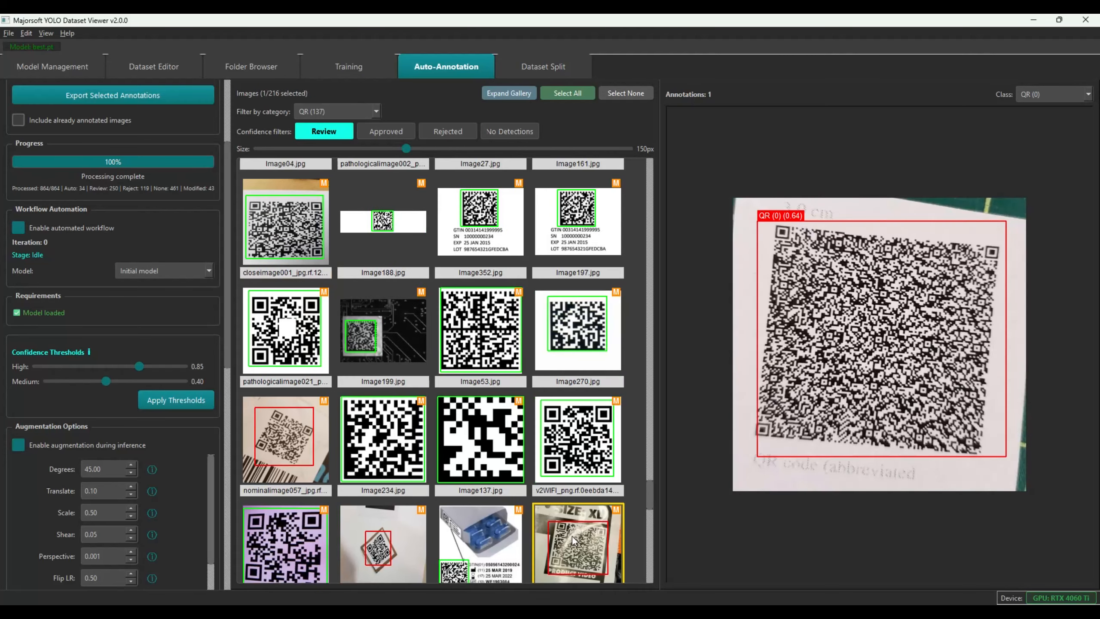
left_click(417, 530)
scroll(479, 422, "down", 3)
left_click(595, 207)
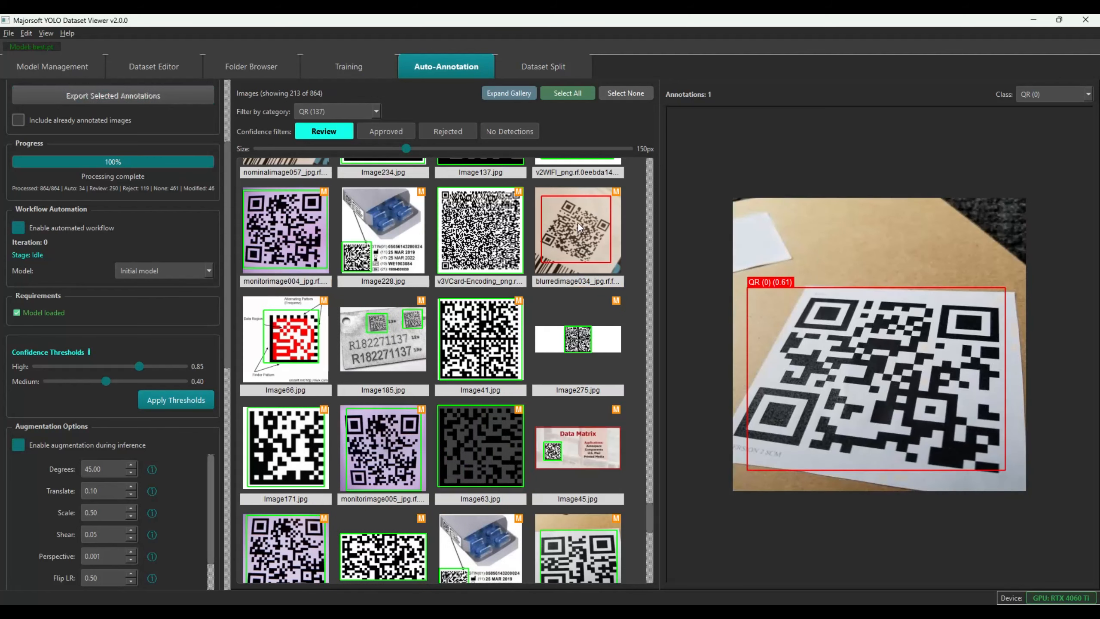
left_click(578, 223)
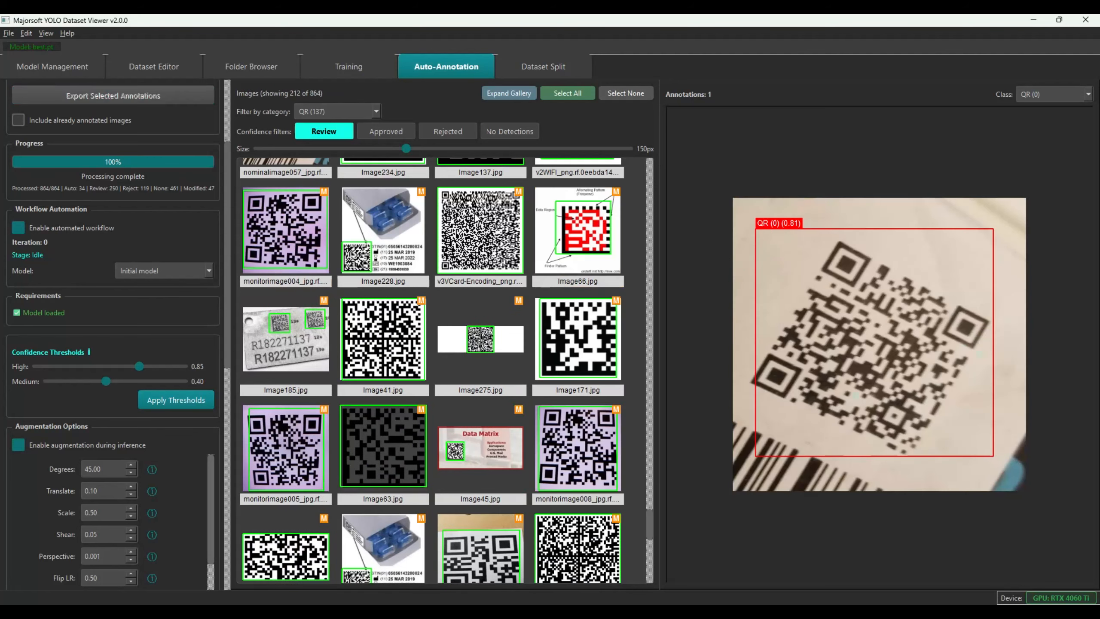
left_click(375, 132)
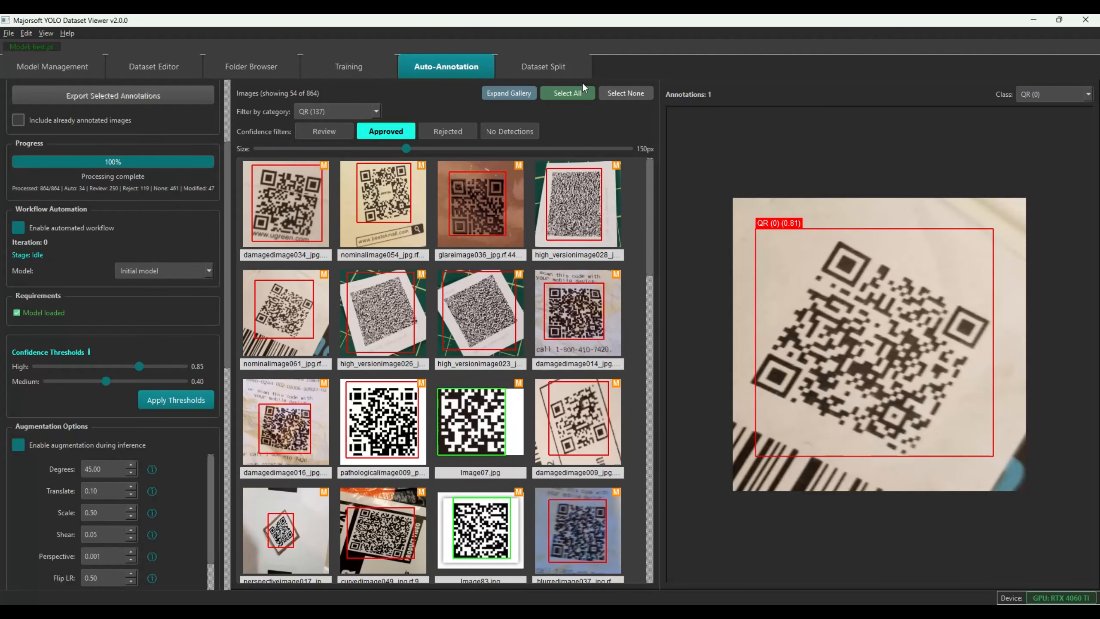
Select all 54 approved images, export their annotations and start retraining
left_click(575, 92)
left_click(576, 92)
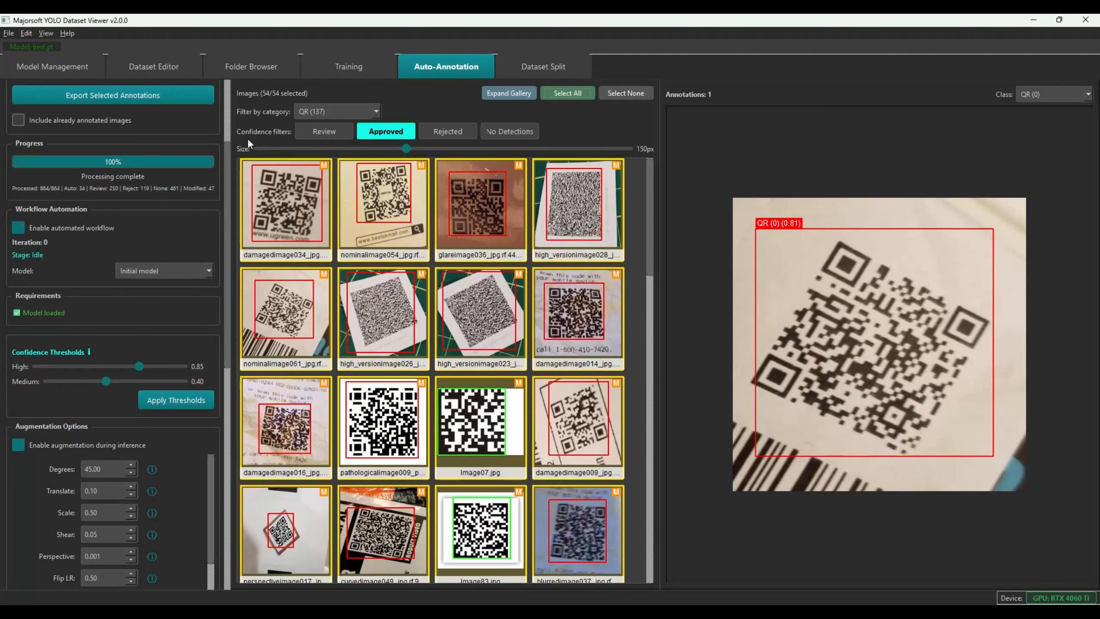
left_click_drag(227, 176, 235, 76)
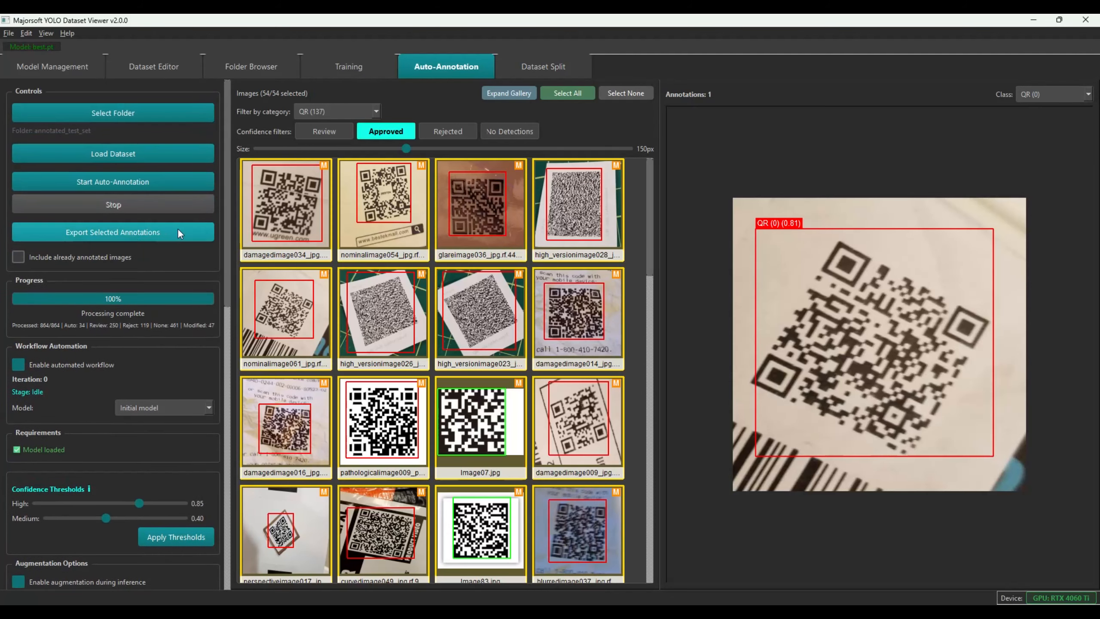
left_click(88, 233)
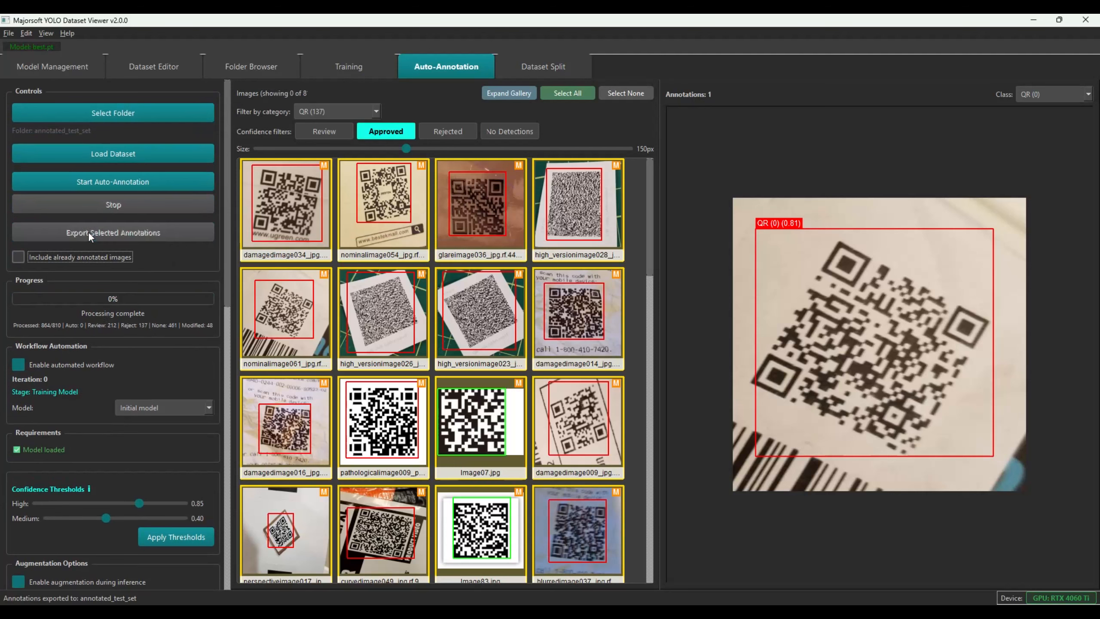
mouse_move(327, 251)
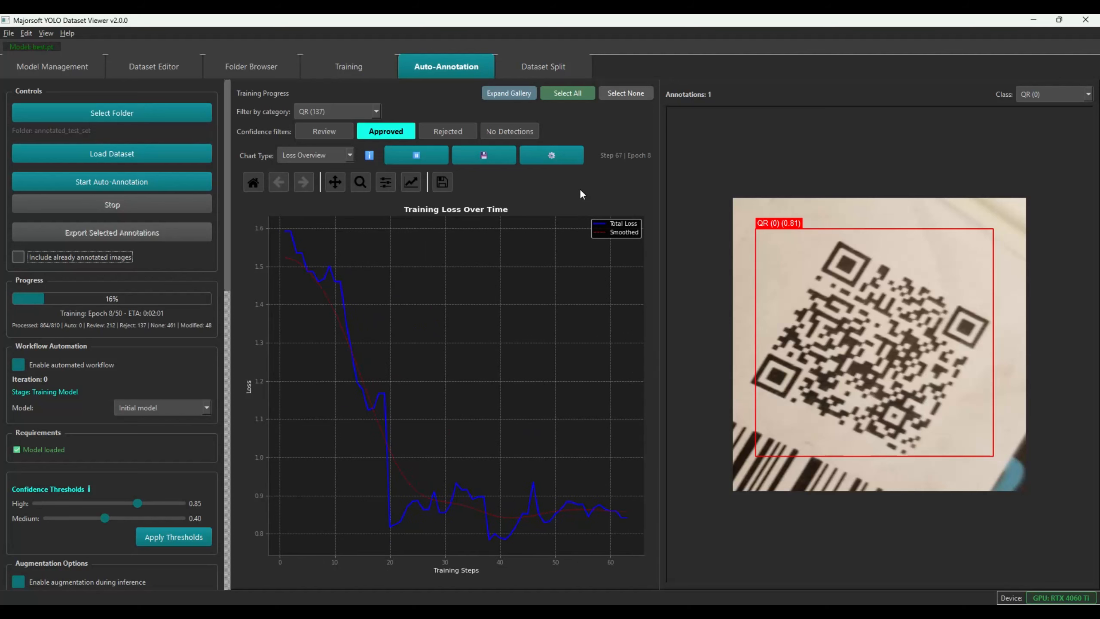
left_click_drag(227, 222, 219, 503)
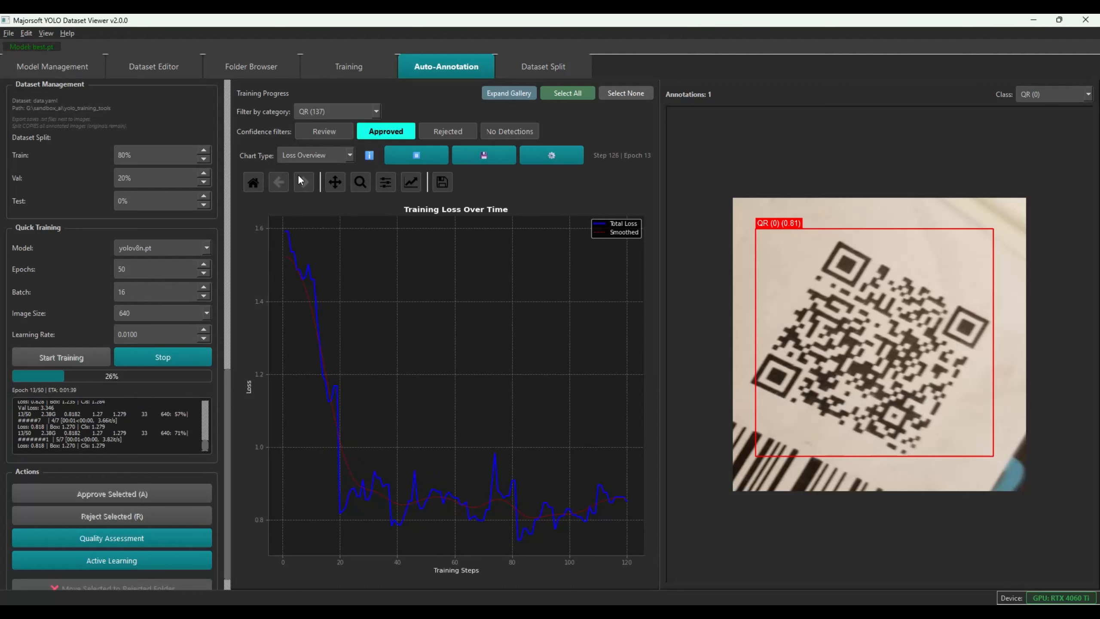
left_click(318, 155)
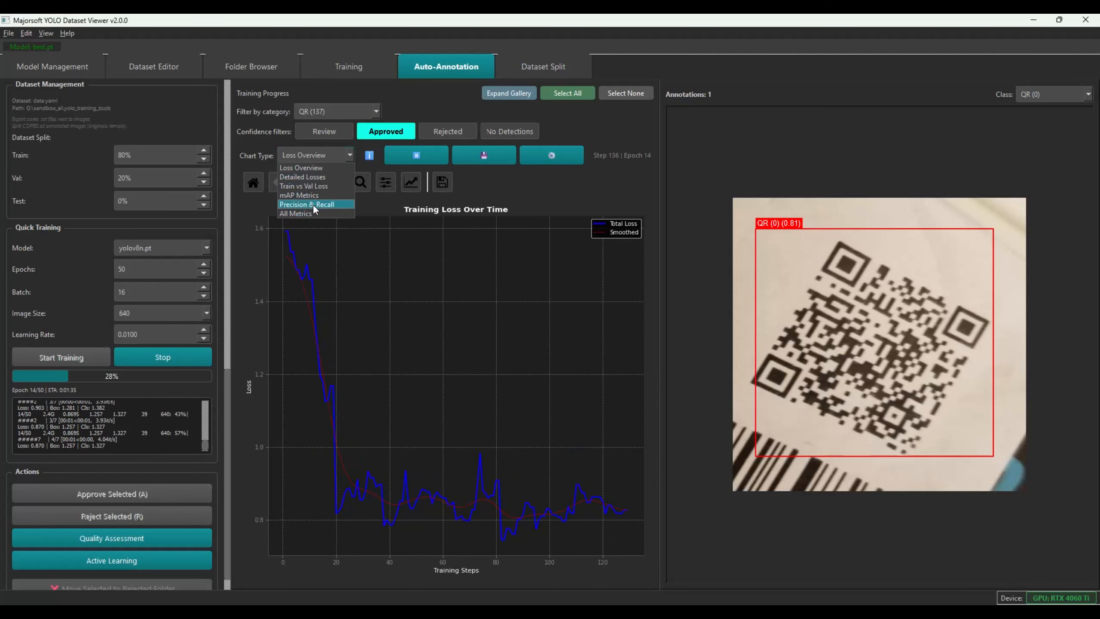
left_click(313, 204)
left_click(320, 156)
left_click(319, 165)
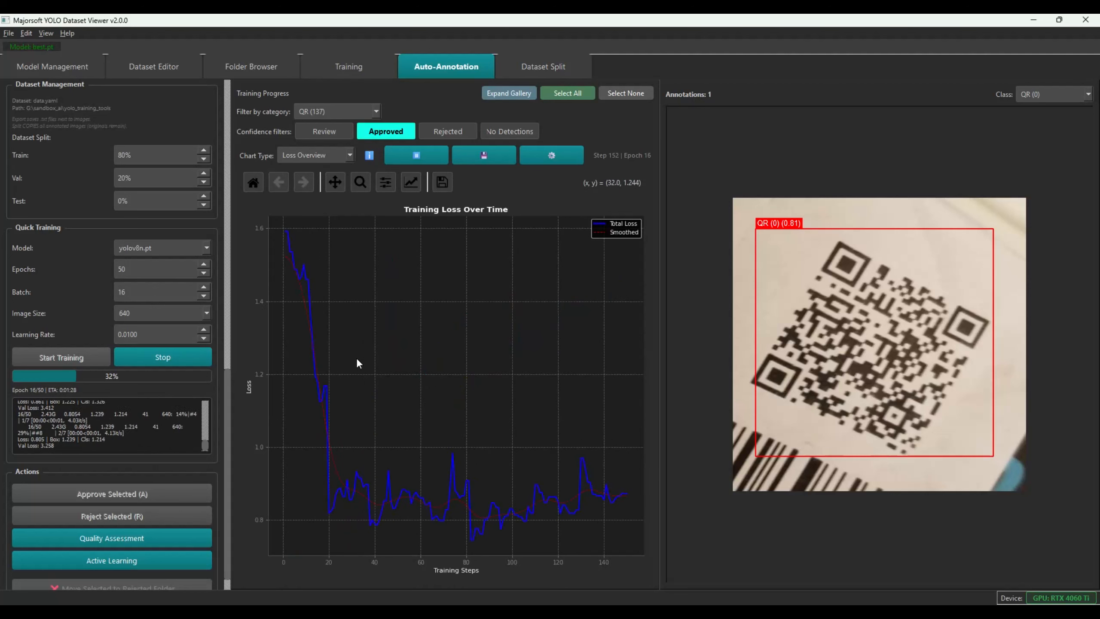
mouse_move(356, 360)
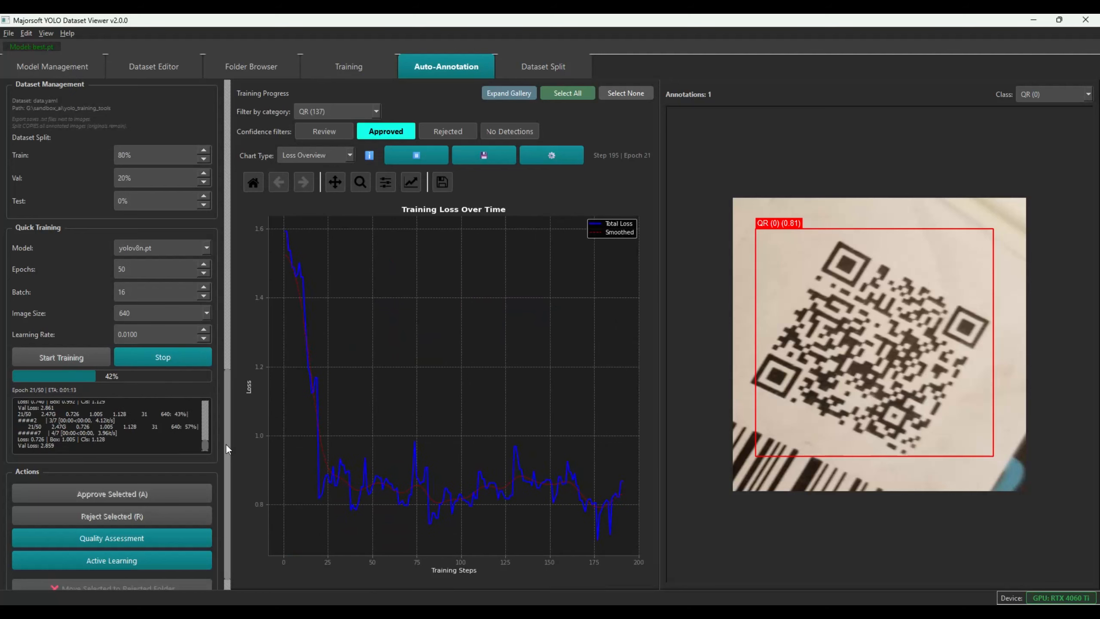
left_click_drag(226, 444, 216, 145)
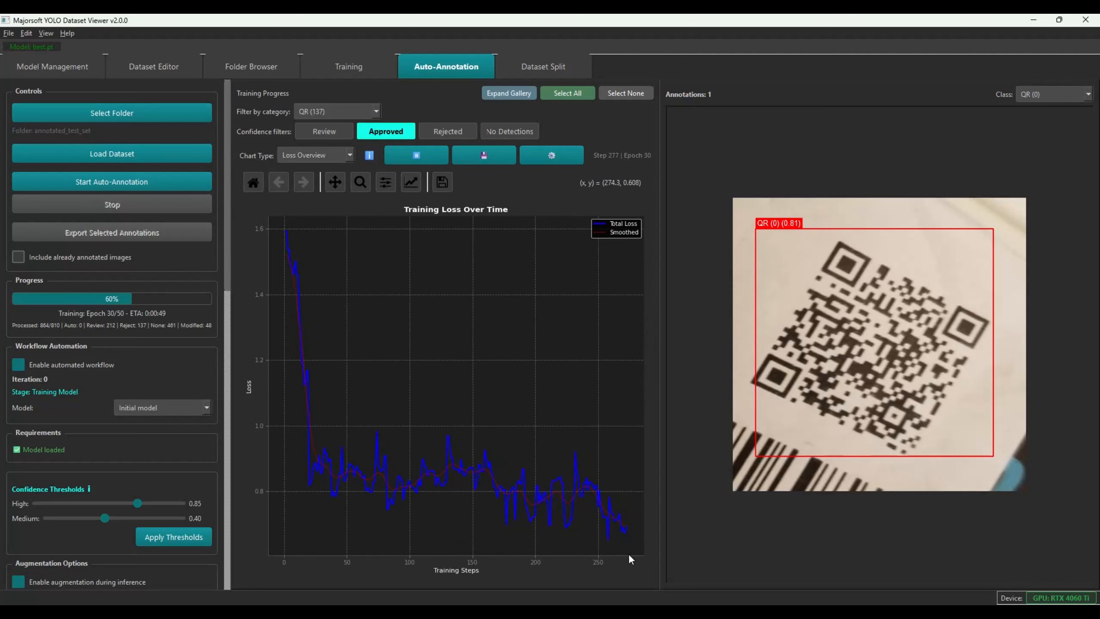
Wait until retraining and inference on all 810 images complete iteration 1
mouse_move(629, 558)
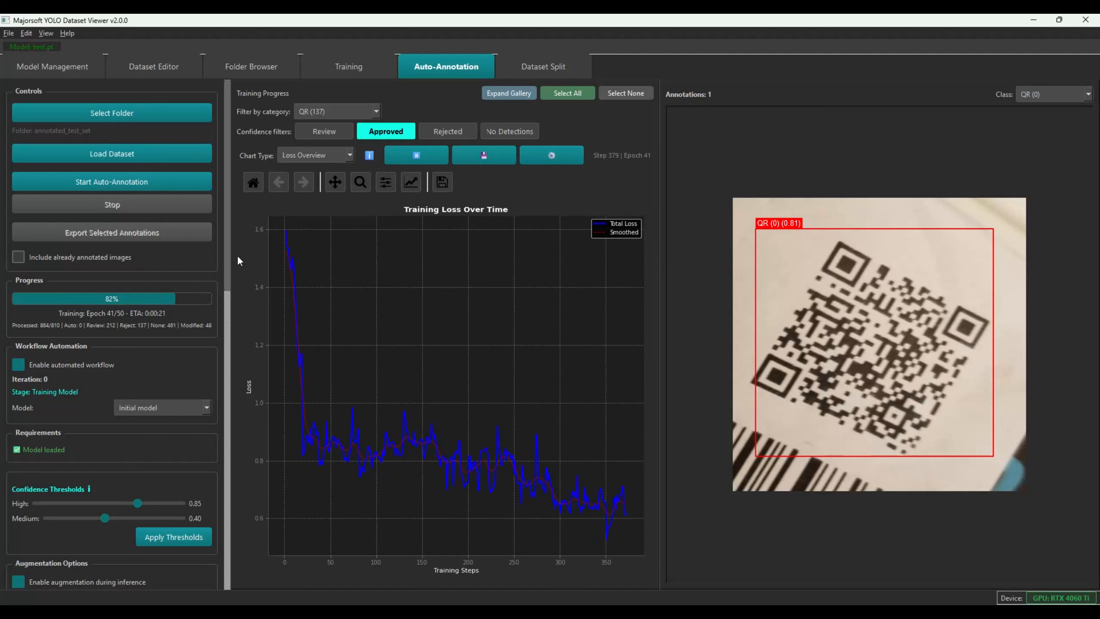
left_click_drag(225, 261, 207, 497)
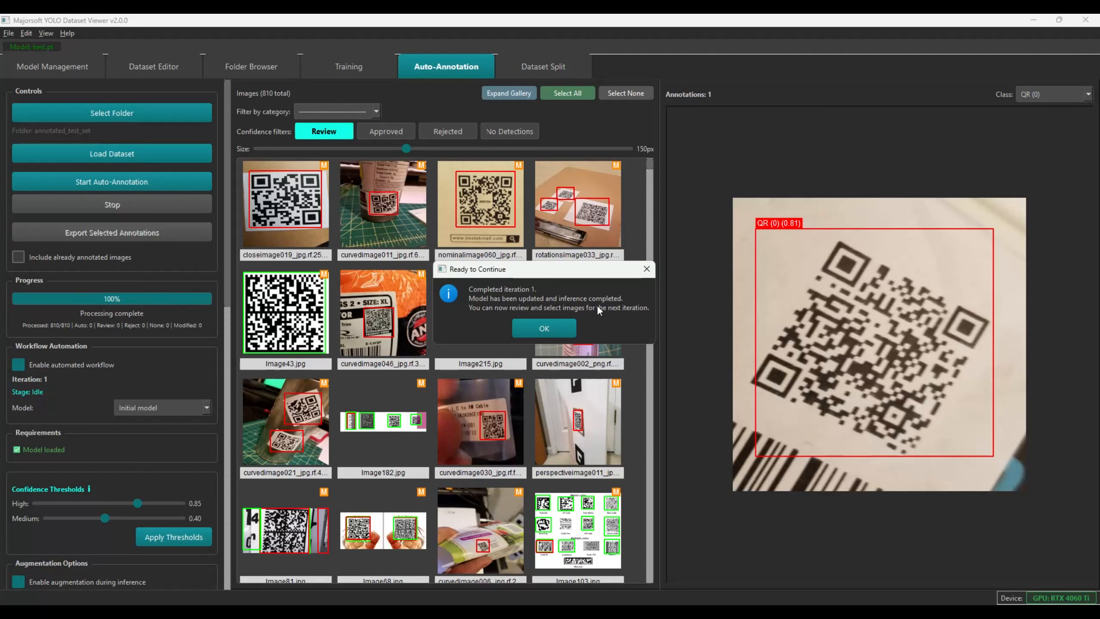
Dismiss the iteration 1 completion and auto-annotation complete notices
left_click(552, 327)
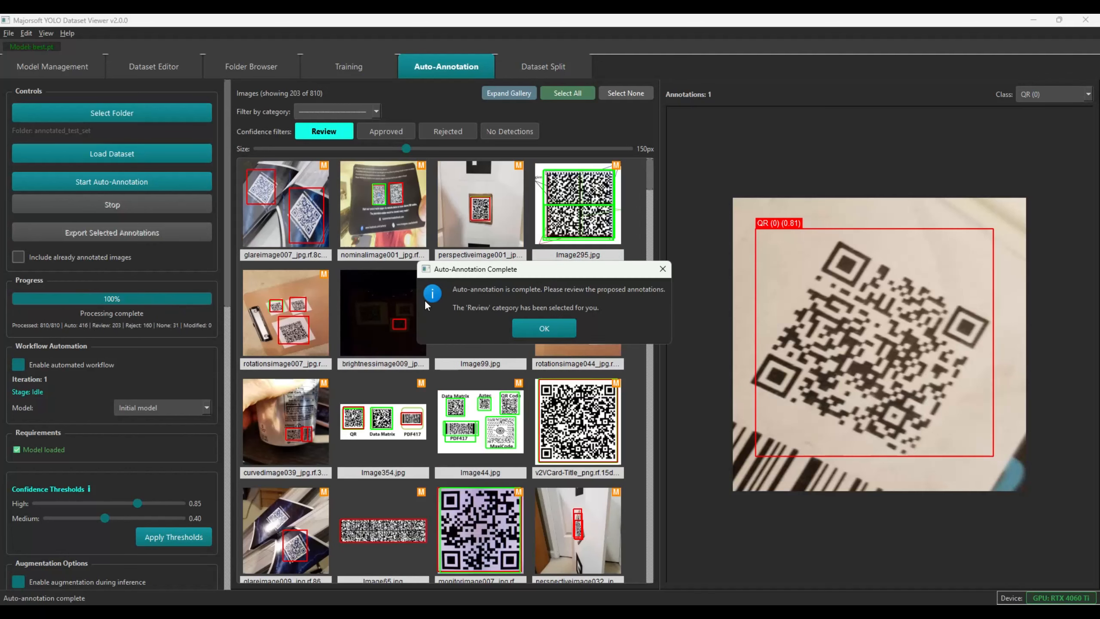
left_click(546, 326)
scroll(388, 260, "down", 5)
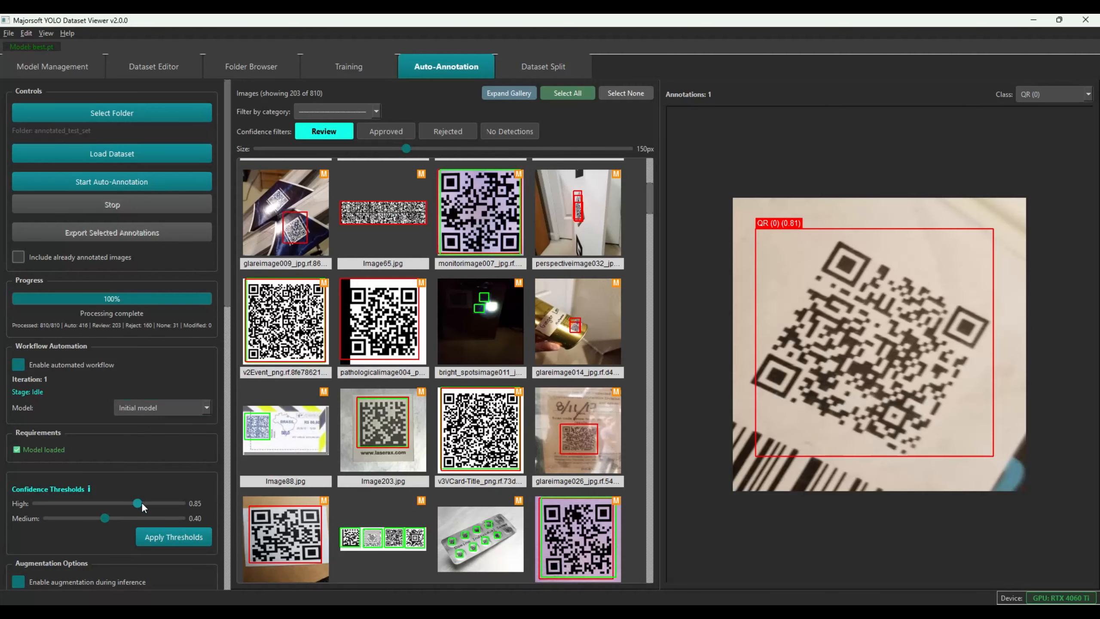
Raise the high confidence threshold to 0.95, reapply thresholds, and show the 163 approved images
left_click_drag(144, 505, 160, 507)
left_click(176, 538)
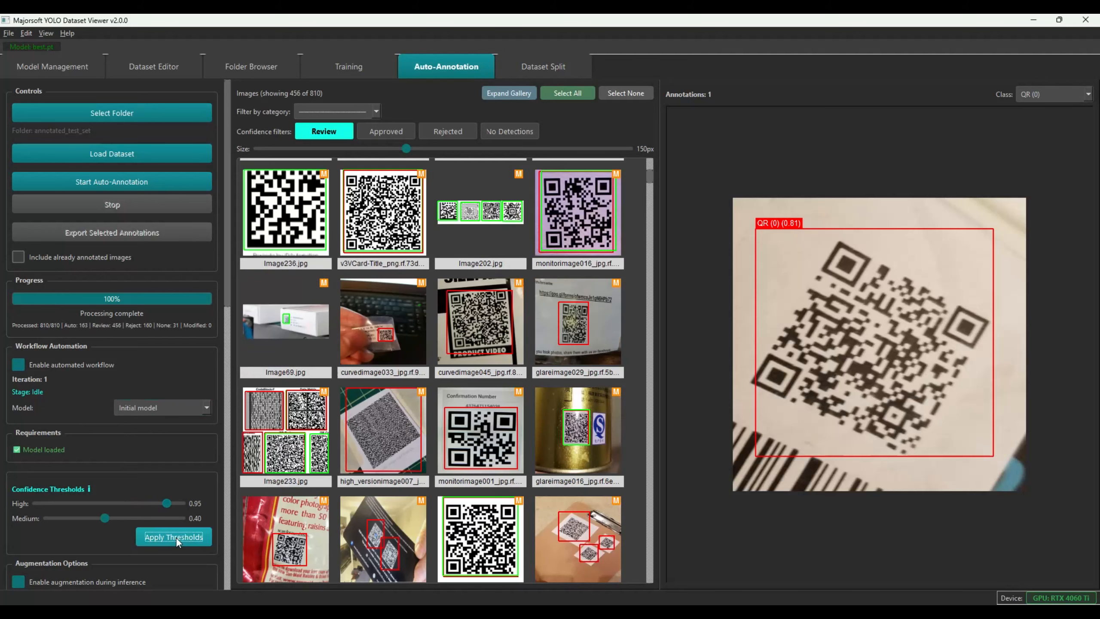
left_click(371, 137)
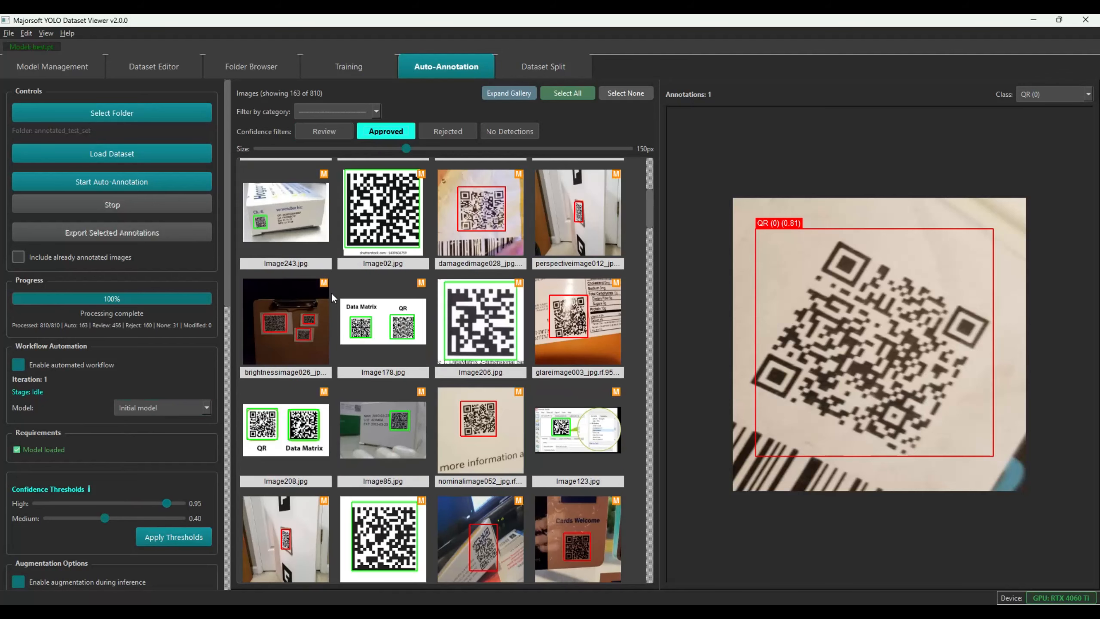
Inspect Image243, Image02 and other approved images, relabelling Image178's right-hand box as QR
left_click(266, 224)
left_click(374, 214)
left_click(488, 221)
left_click(559, 220)
left_click(310, 339)
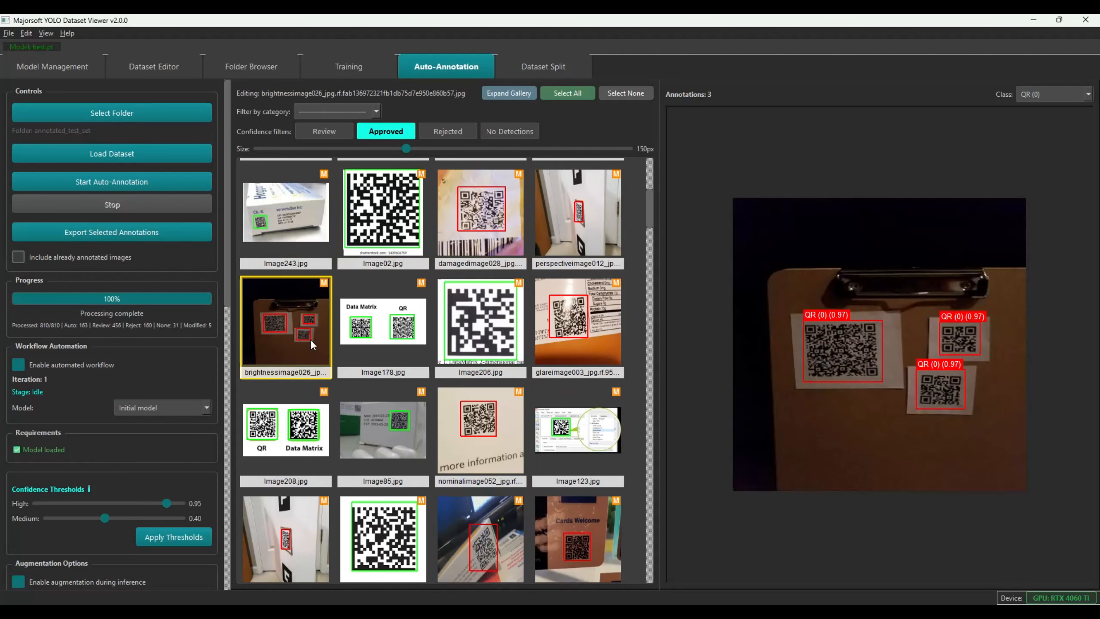
left_click(368, 334)
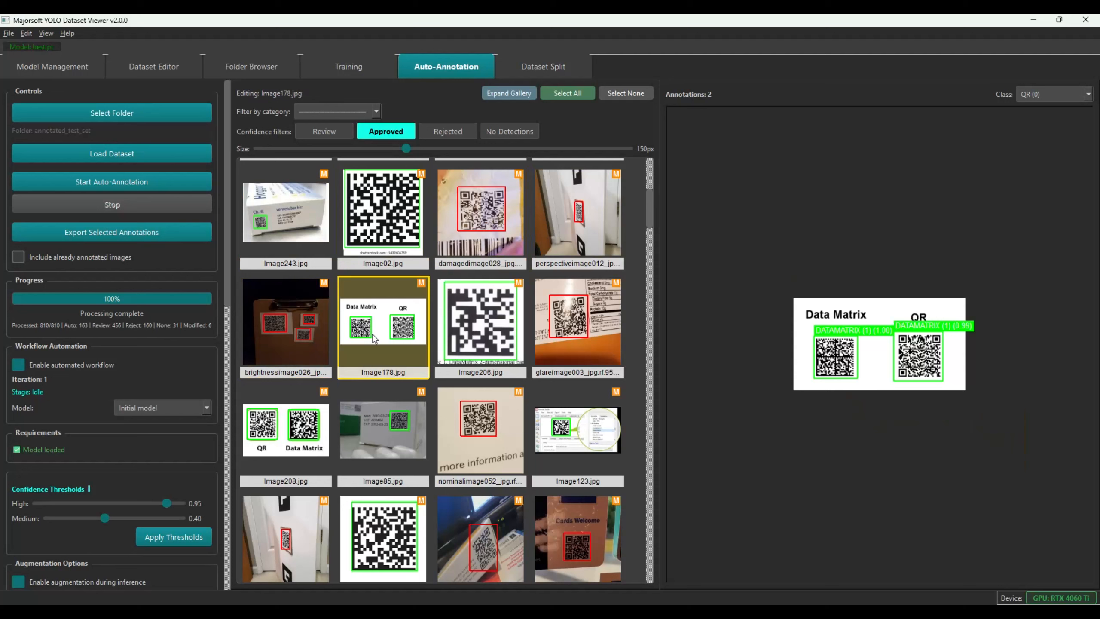
left_click(918, 351)
left_click(1041, 95)
left_click(1039, 106)
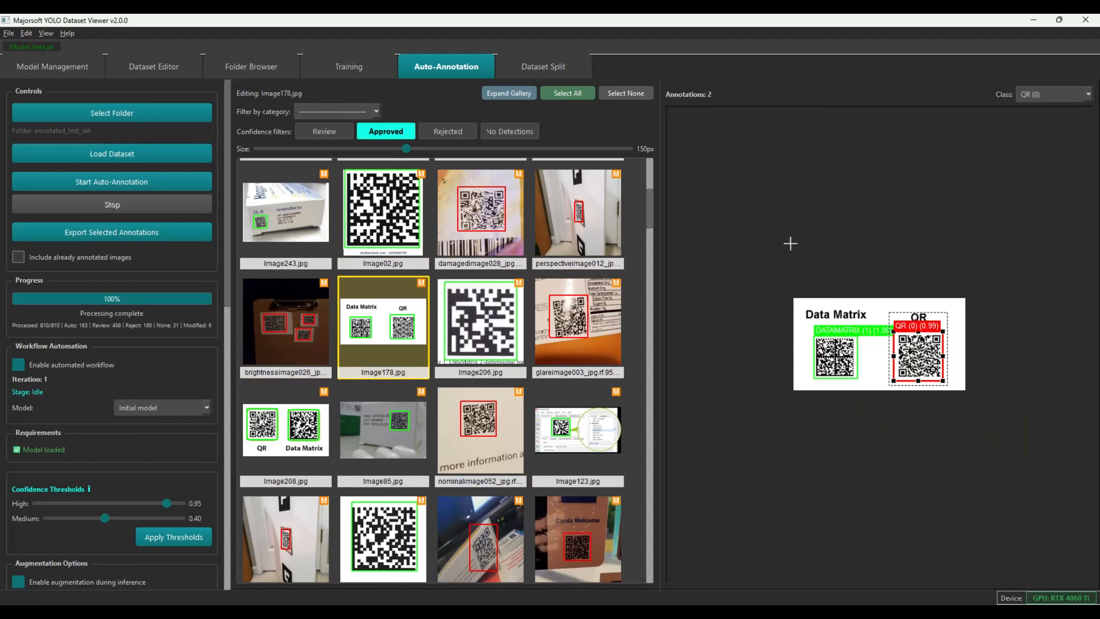
Check Image206 and glareimage003, then relabel Image208's left box from DATAMATRIX to QR
left_click(459, 358)
left_click(545, 328)
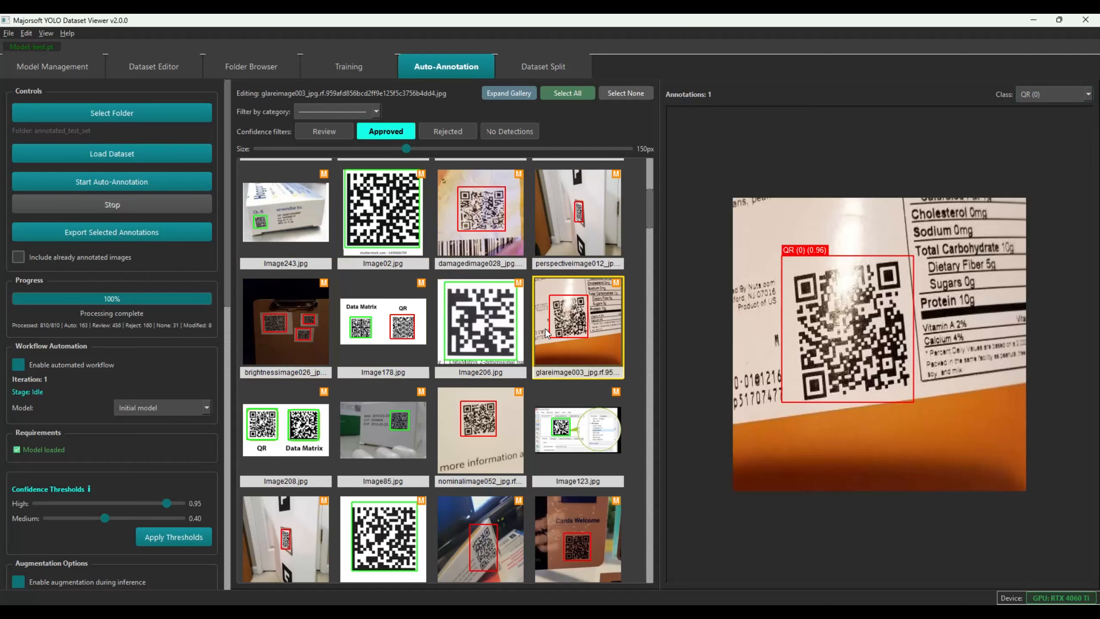
left_click(266, 440)
left_click(804, 331)
left_click(1052, 94)
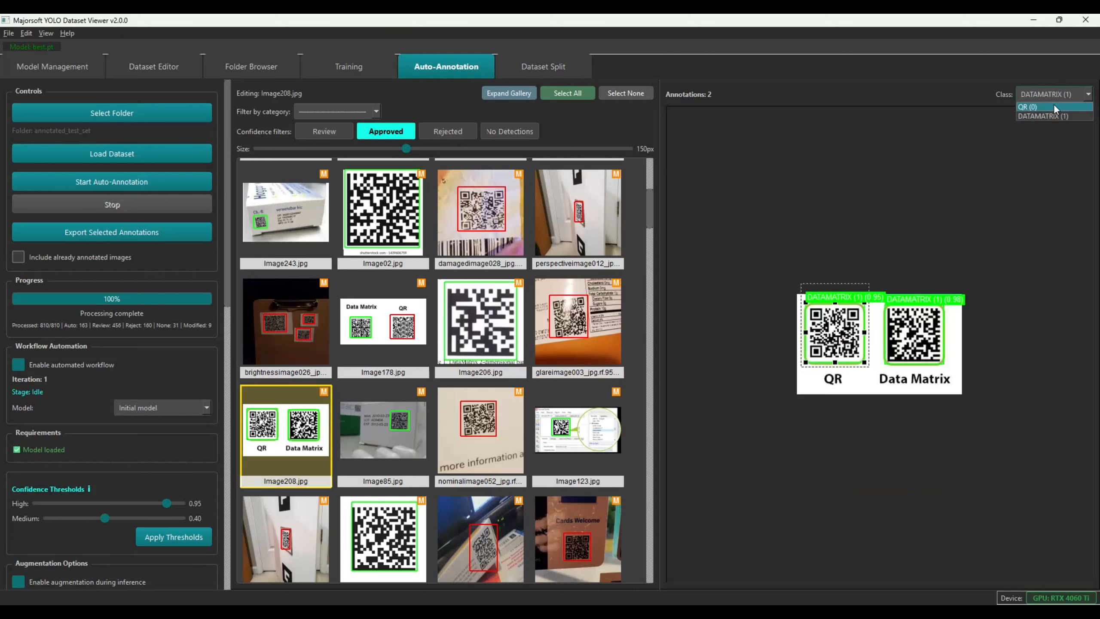
left_click(1039, 107)
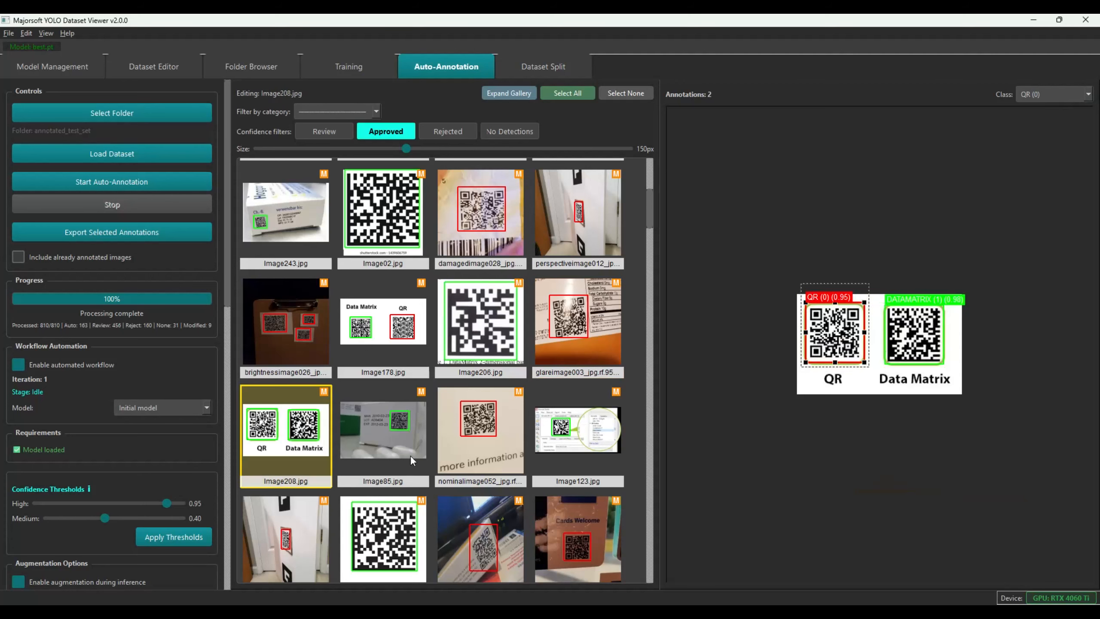
Review Image123's annotation and expand the gallery to full window width
left_click(573, 440)
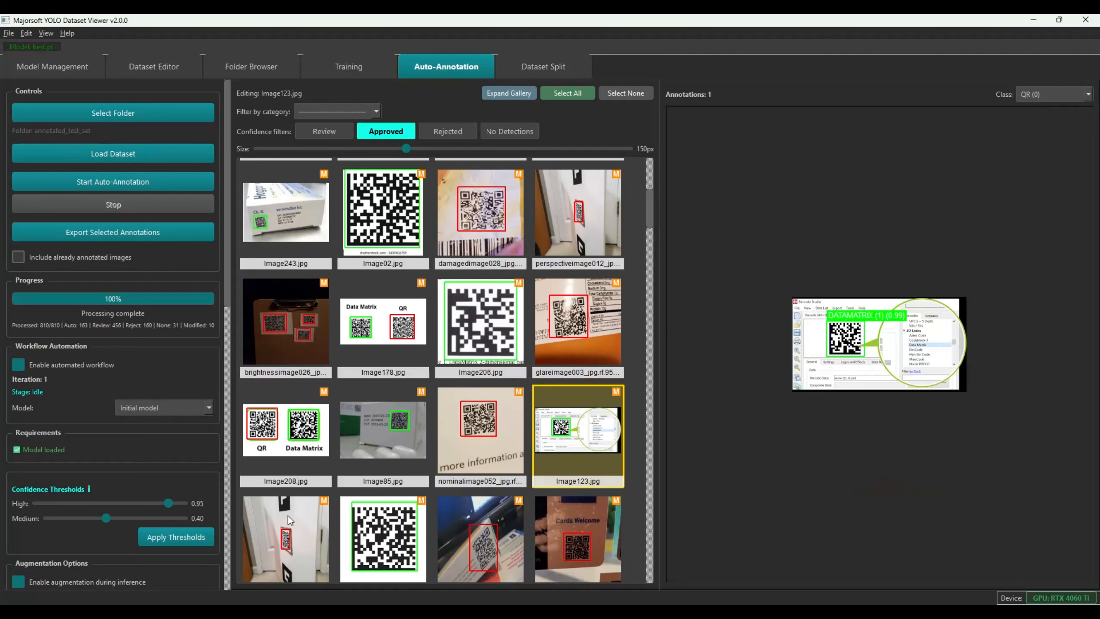
scroll(288, 489, "down", 3)
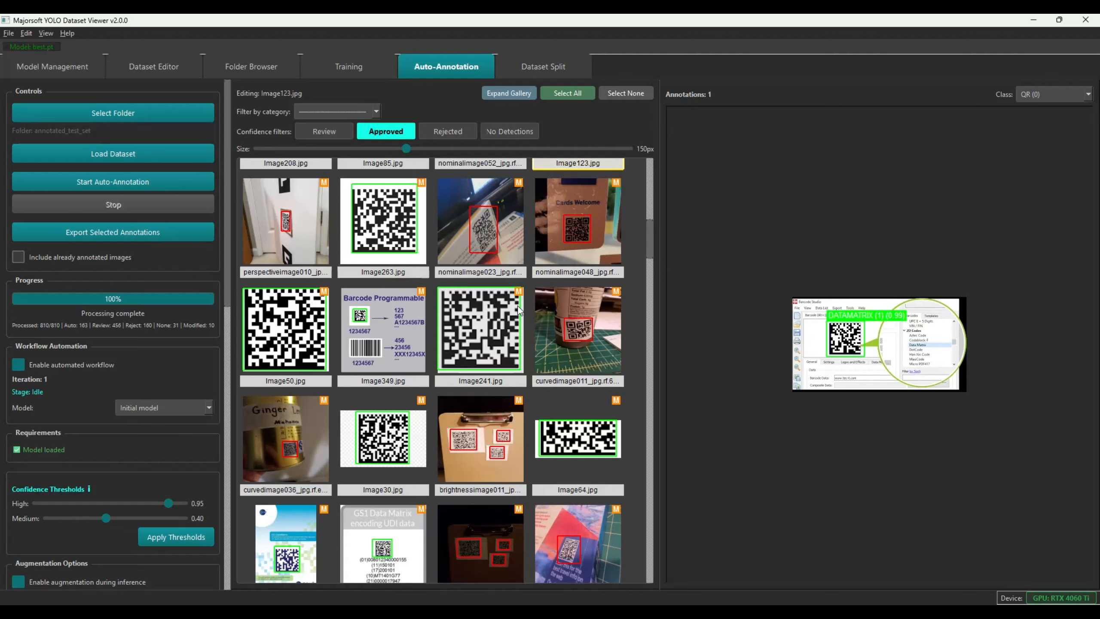
left_click(507, 92)
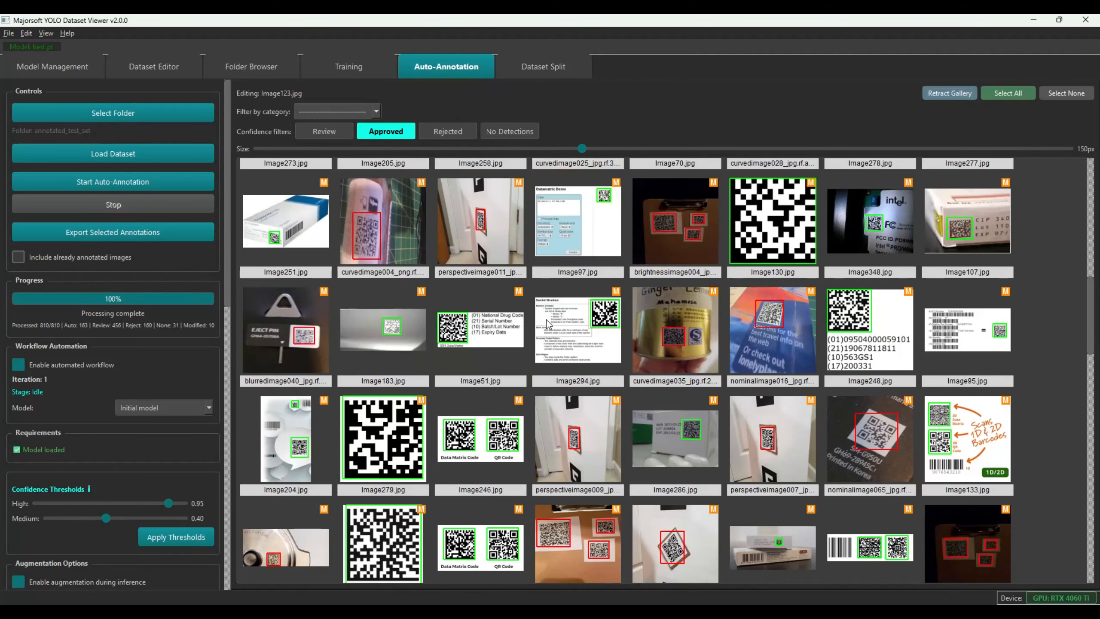
Enlarge the approved thumbnails to about 265px and scroll through the whole gallery
scroll(547, 320, "up", 4)
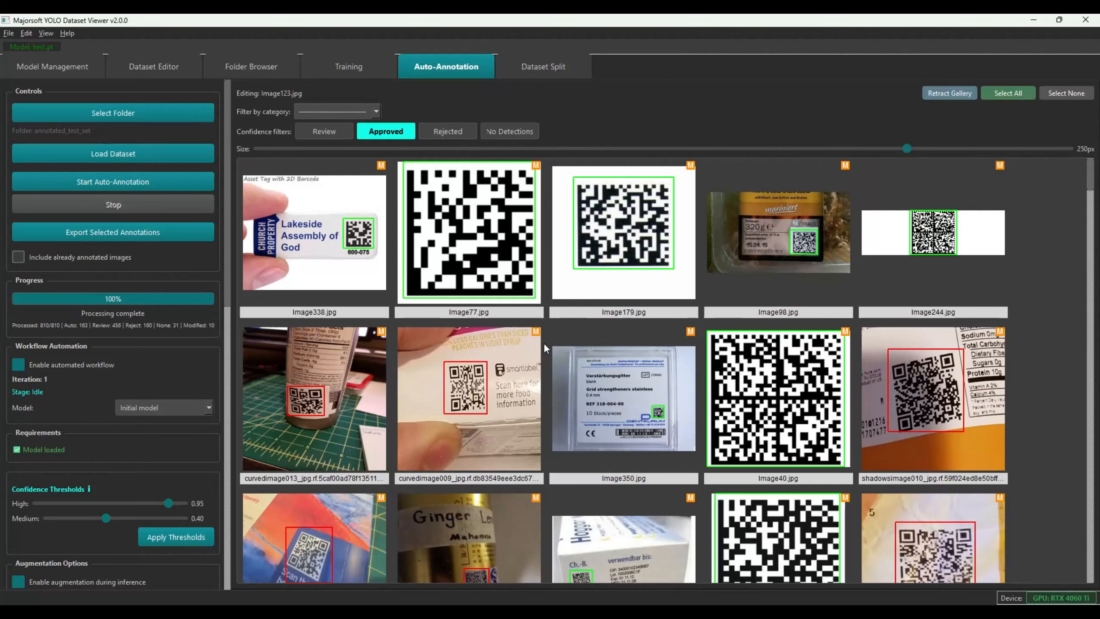
left_click_drag(887, 151, 955, 156)
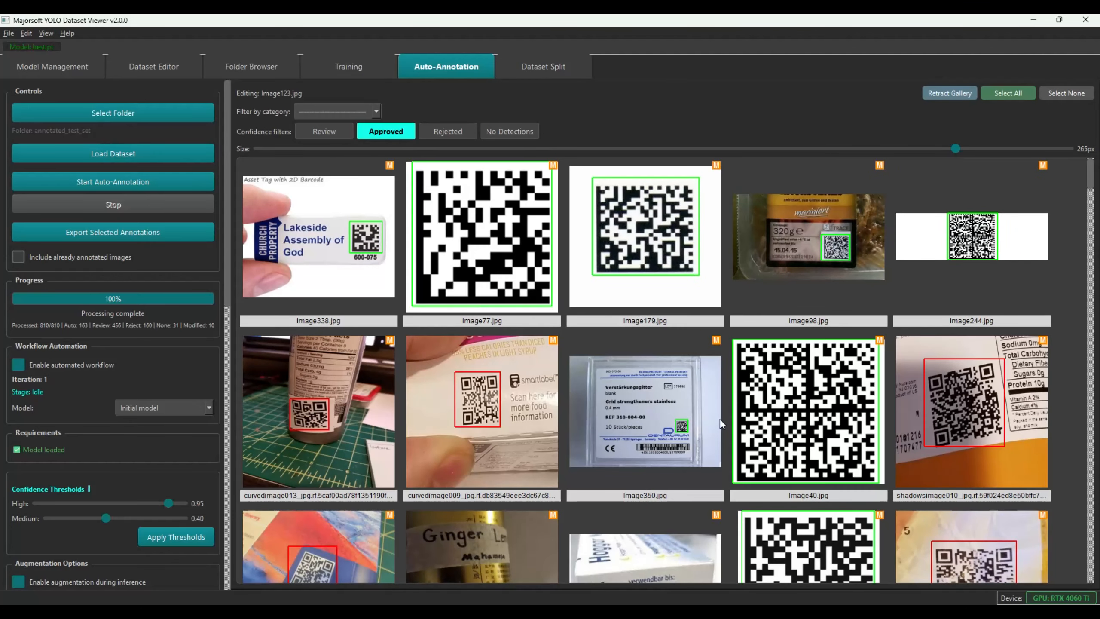
scroll(412, 499, "down", 5)
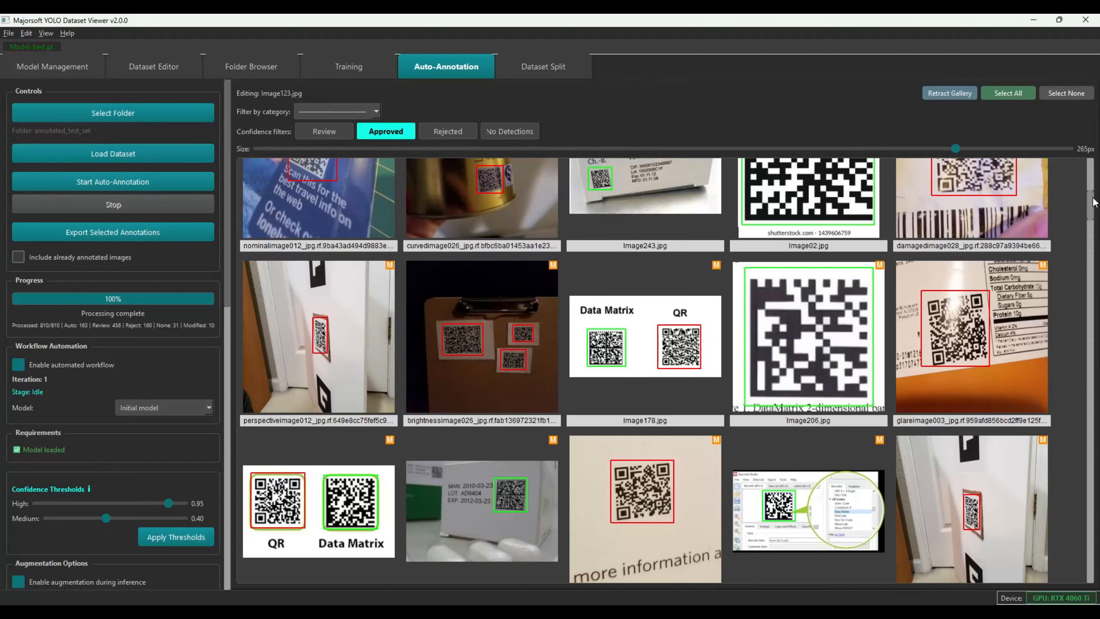
scroll(1091, 201, "up", 1)
scroll(1092, 202, "down", 1)
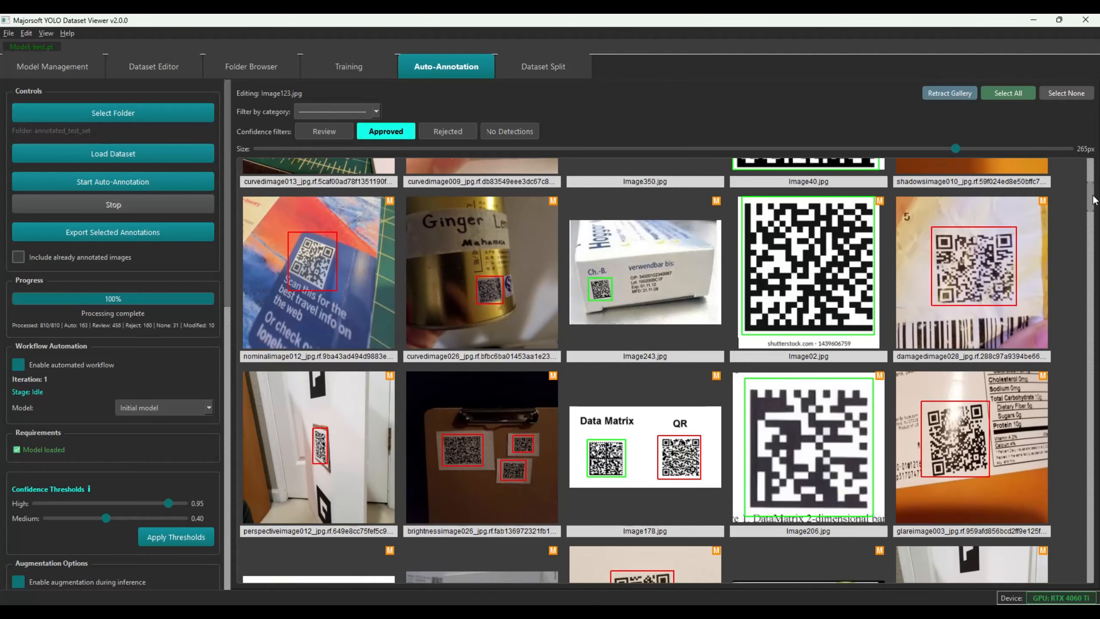
scroll(1091, 205, "down", 4)
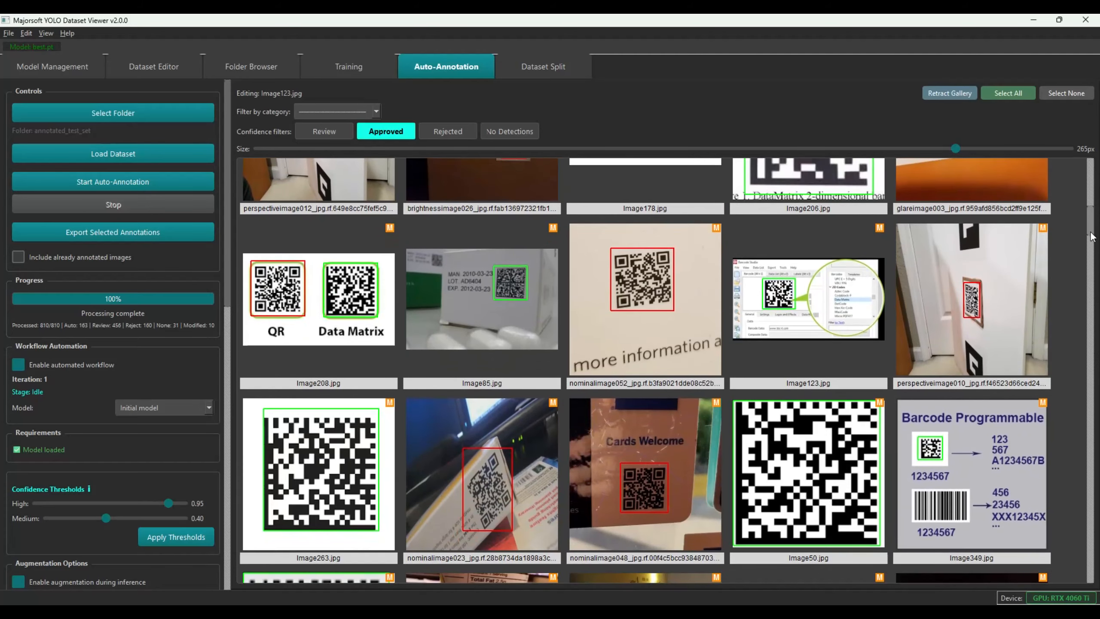
scroll(1092, 238, "down", 1)
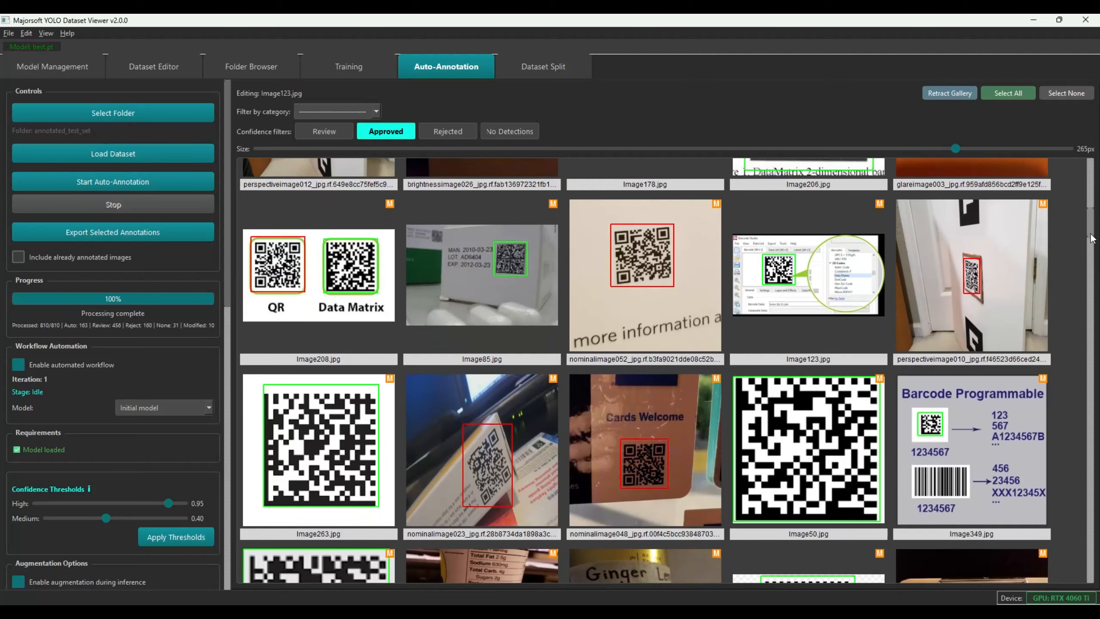
scroll(1092, 239, "down", 2)
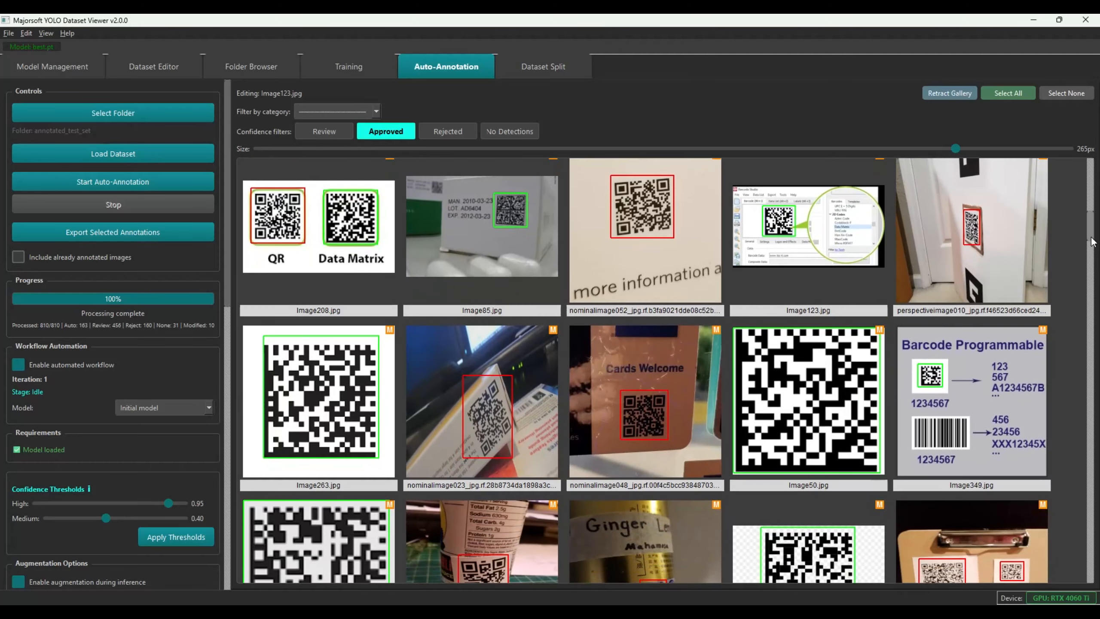
scroll(1092, 241, "down", 6)
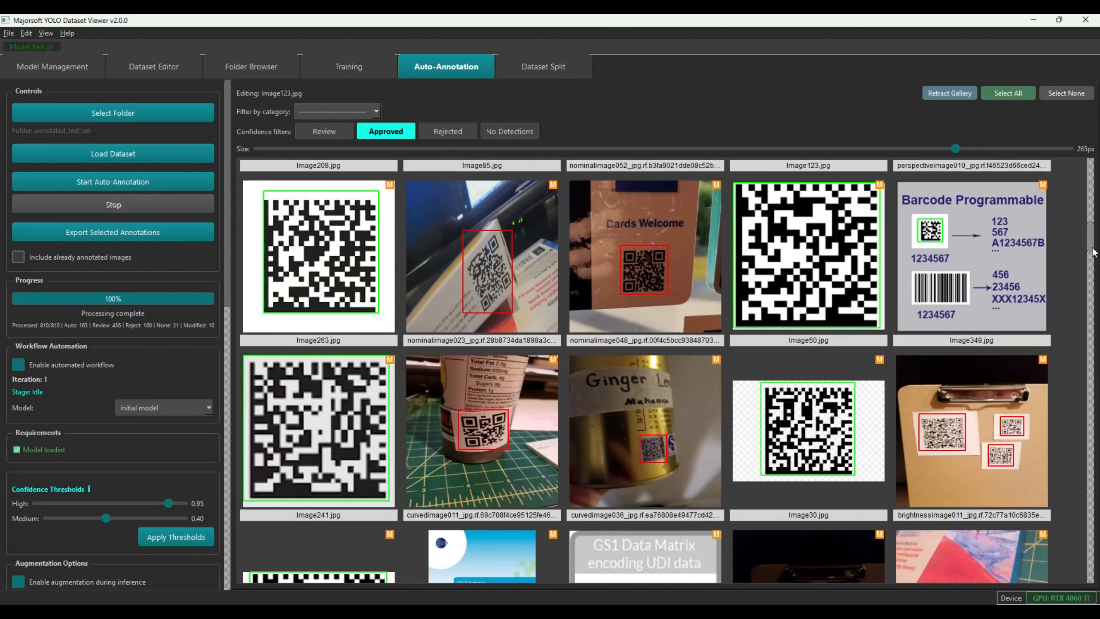
scroll(1093, 251, "down", 2)
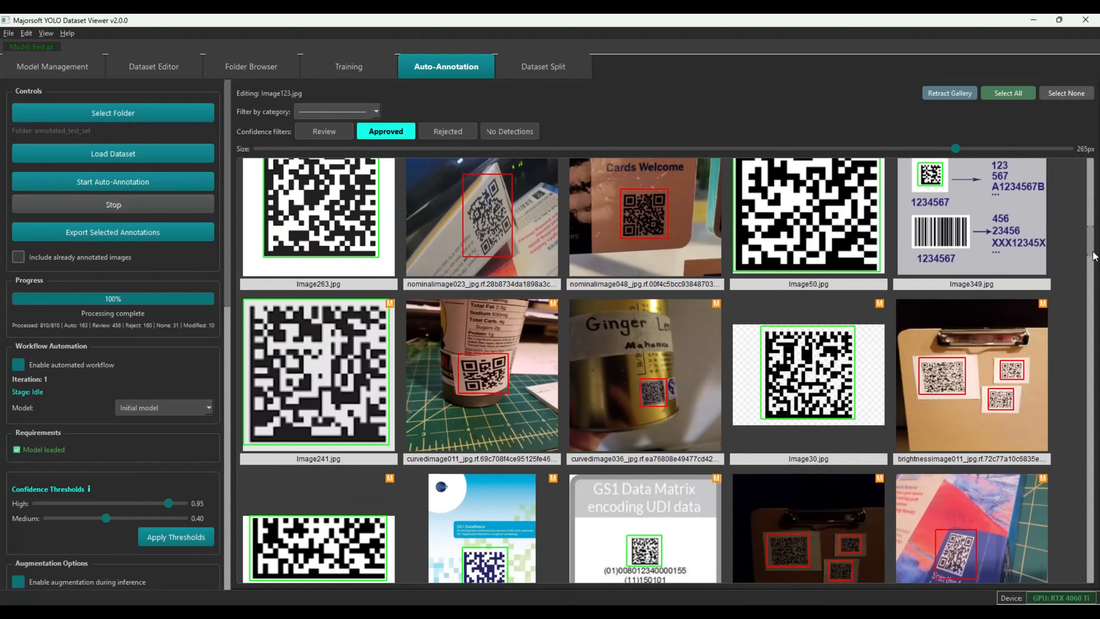
scroll(1092, 257, "down", 4)
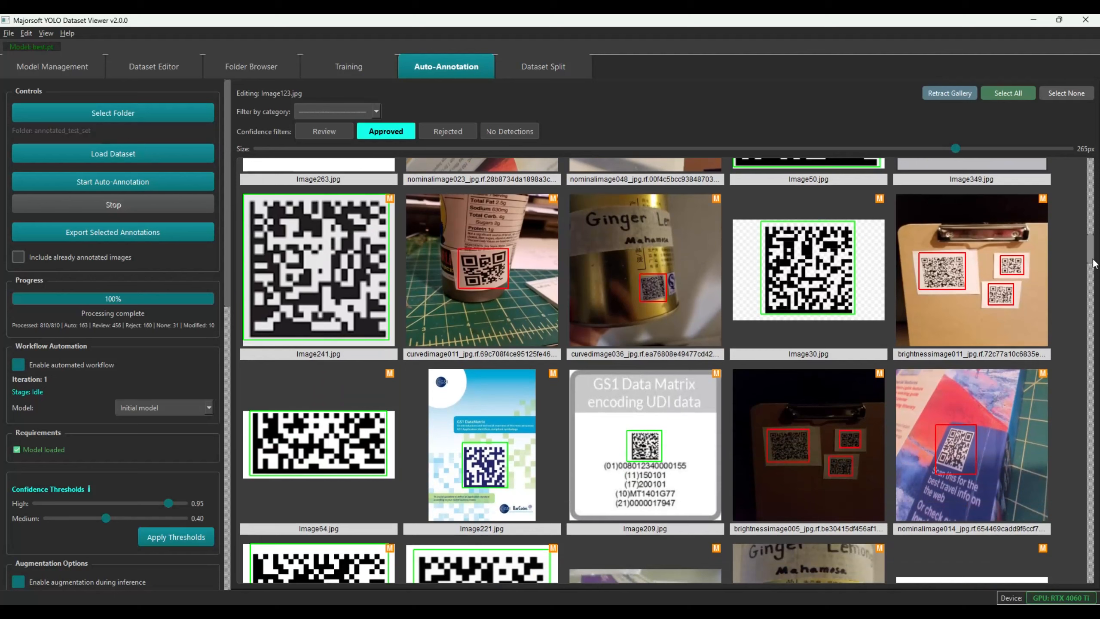
scroll(1092, 264, "down", 1)
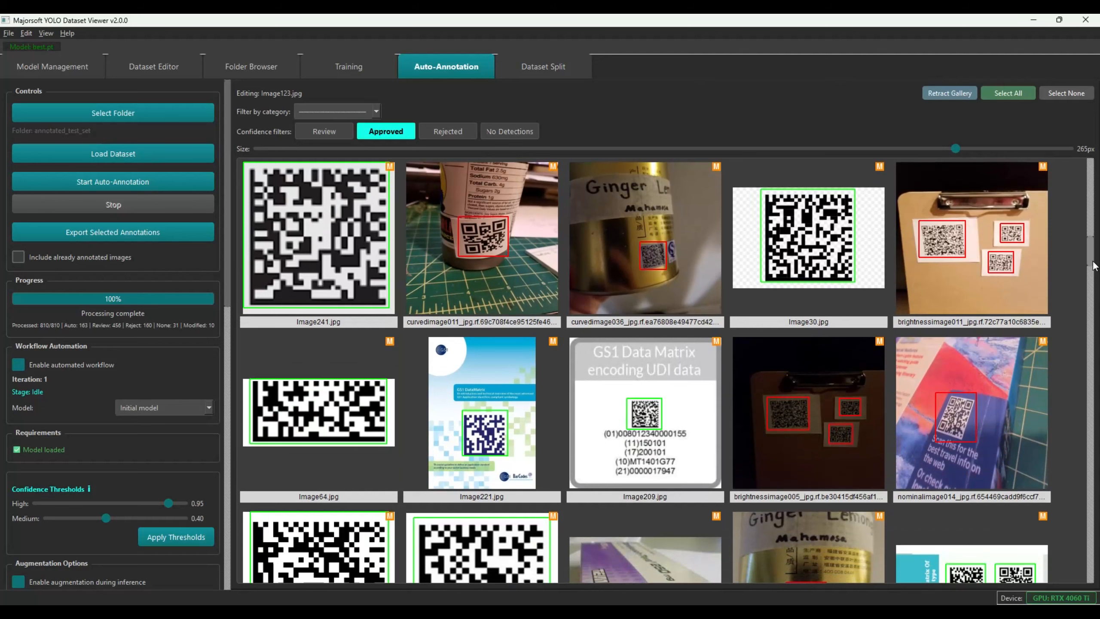
scroll(1092, 265, "down", 5)
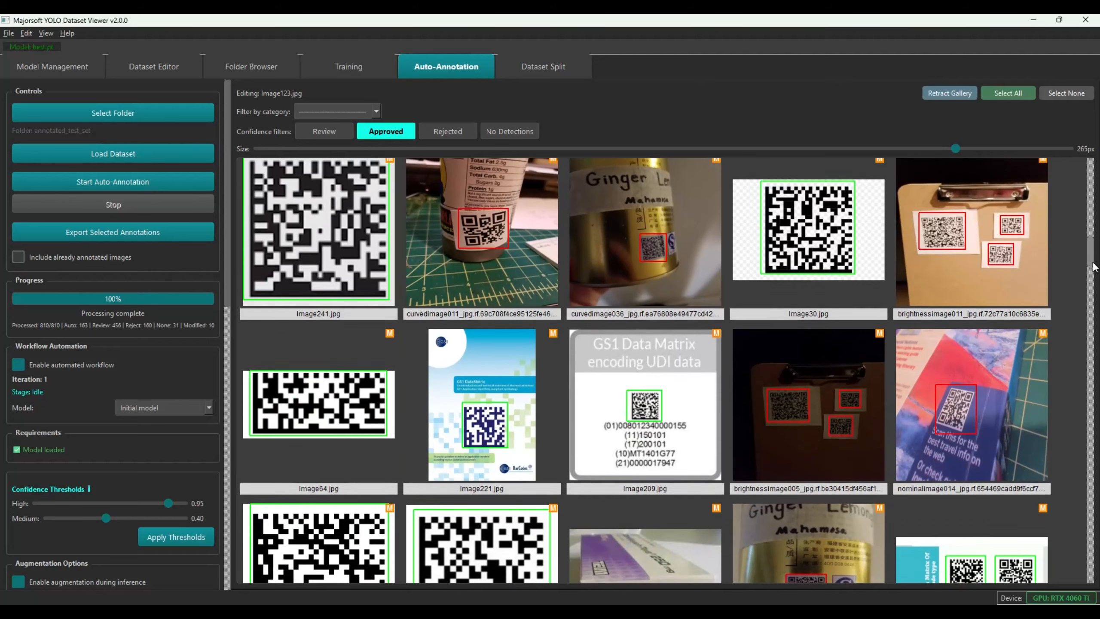
scroll(1092, 277, "down", 2)
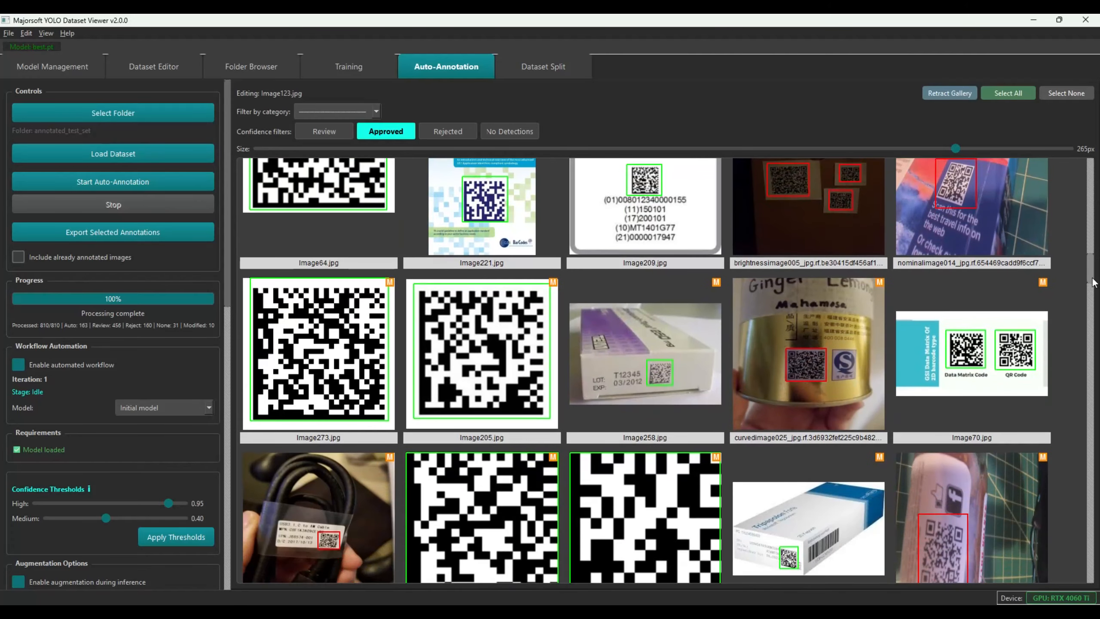
scroll(1092, 283, "down", 2)
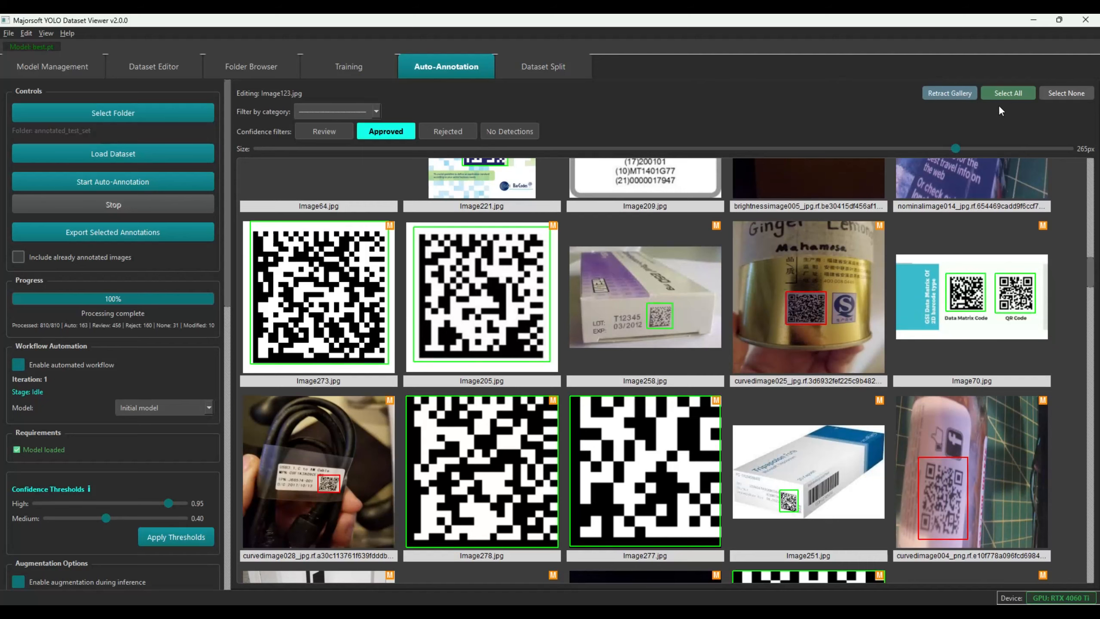
Change Image70's QR Code box class from DATAMATRIX to QR (0)
left_click(978, 295)
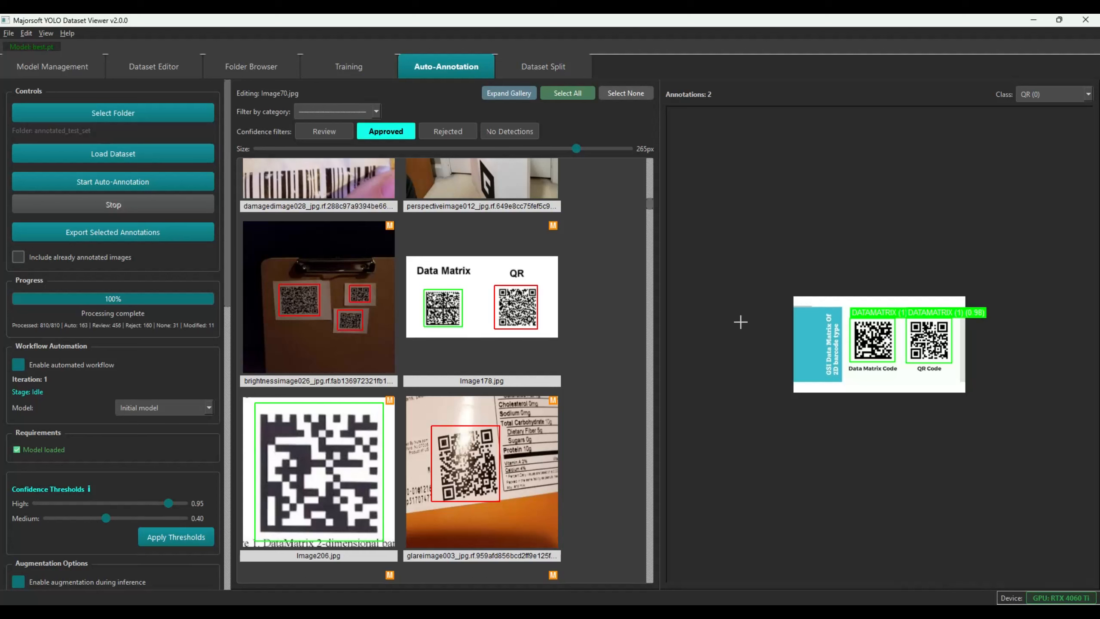
left_click(944, 341)
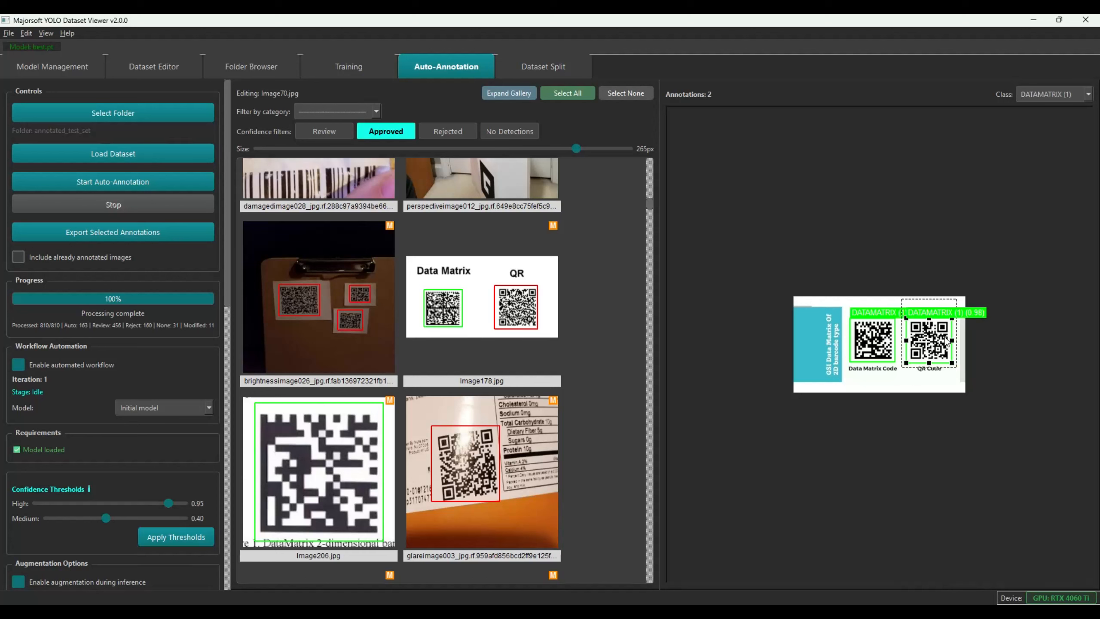
left_click(1020, 96)
left_click(1030, 108)
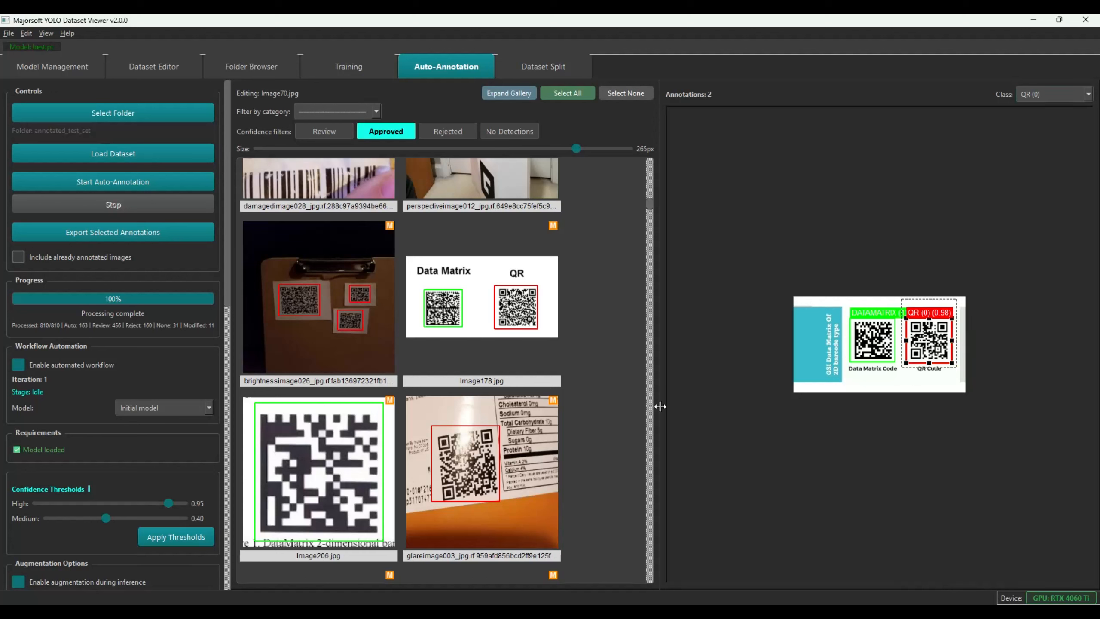
Expand the gallery to full width and load curvedimage028 for editing
left_click(514, 95)
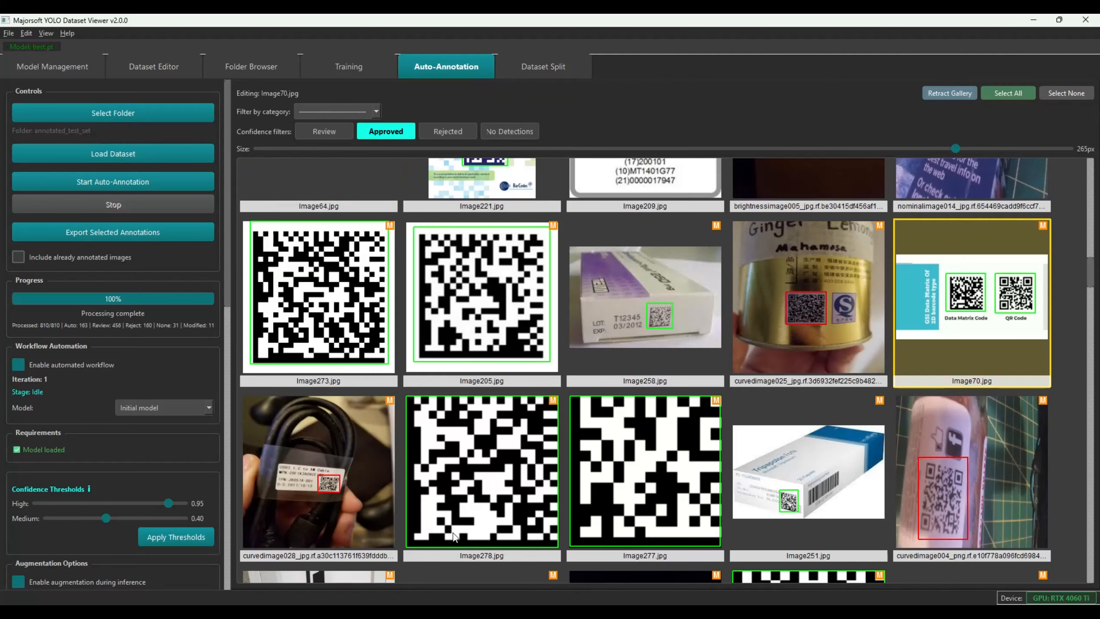
left_click(349, 483)
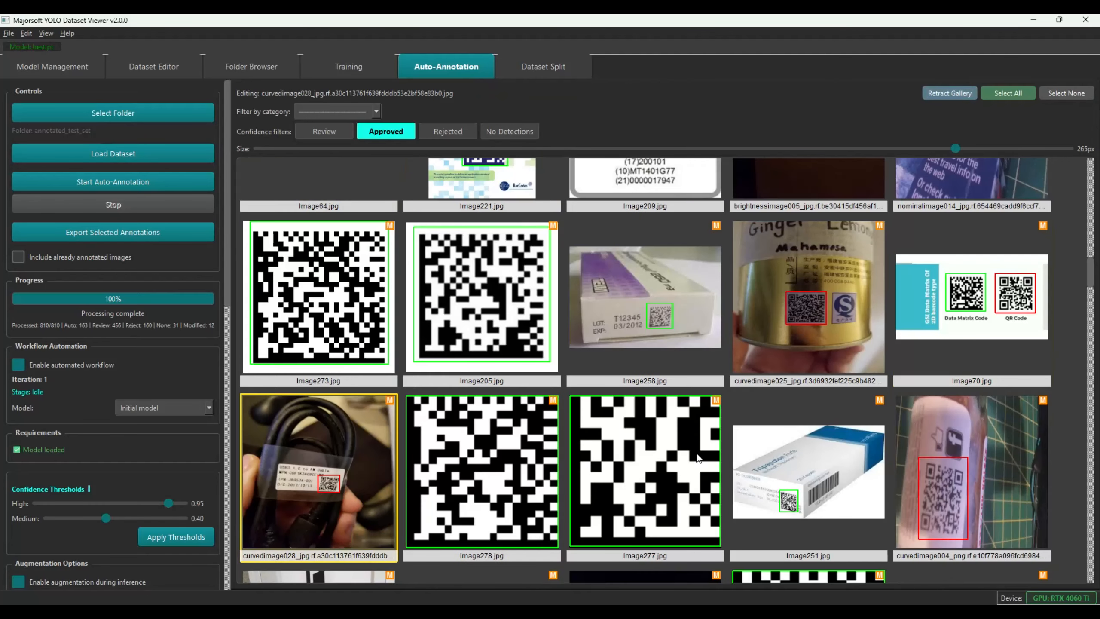
left_click_drag(1091, 278, 1094, 351)
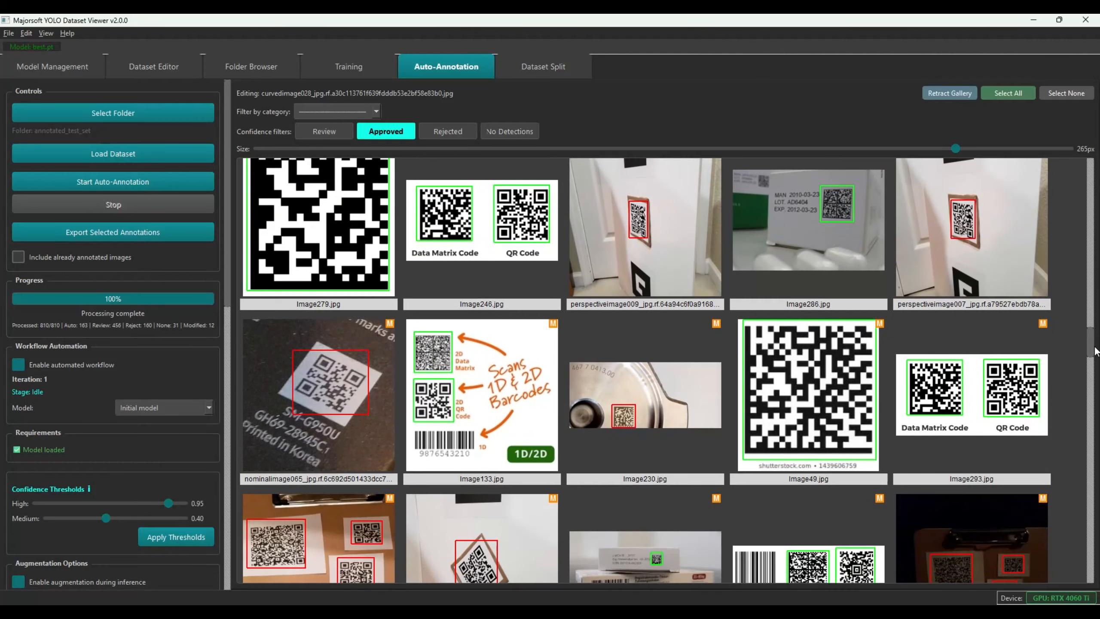
Remove Image246, Image133, Image230 and Image293 from the approved images
left_click(503, 255)
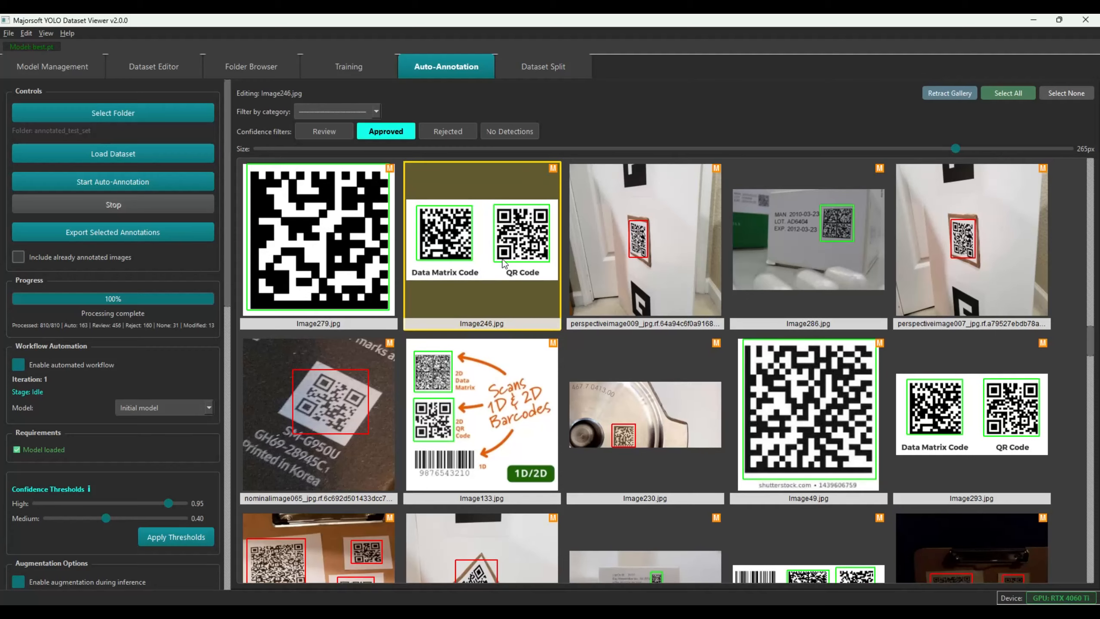
key("Delete")
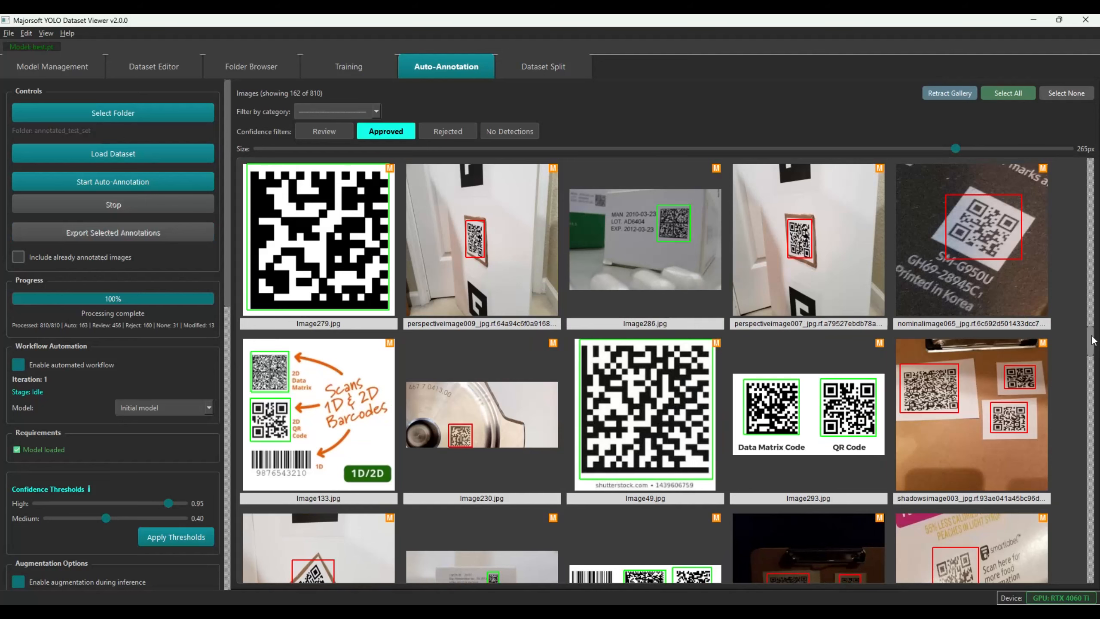
scroll(1092, 340, "down", 1)
left_click(308, 354)
key("Delete")
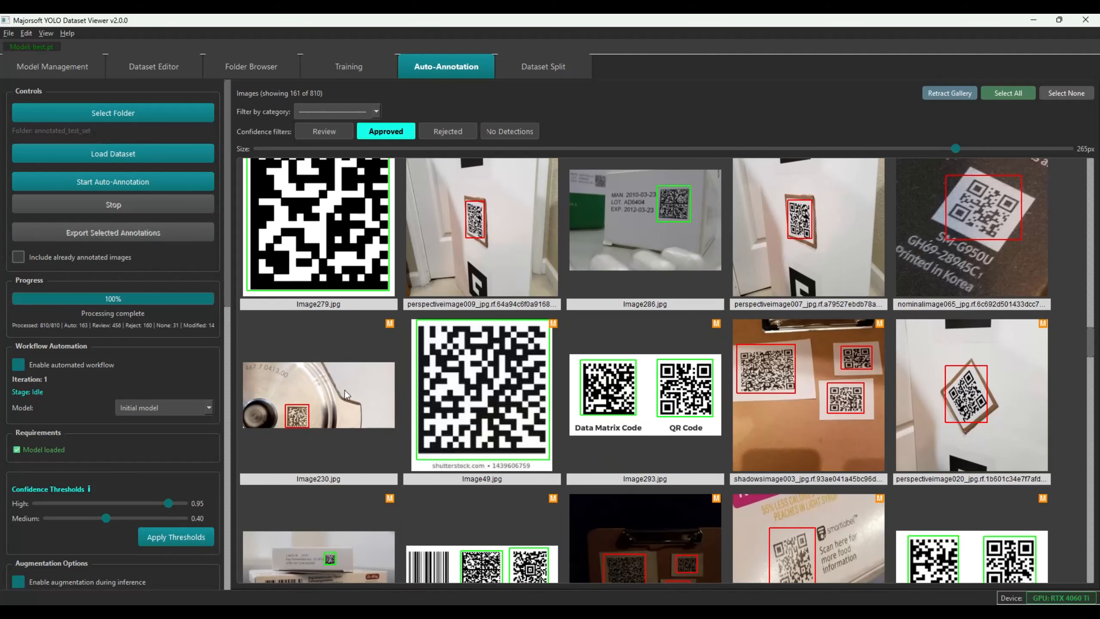
left_click(314, 393)
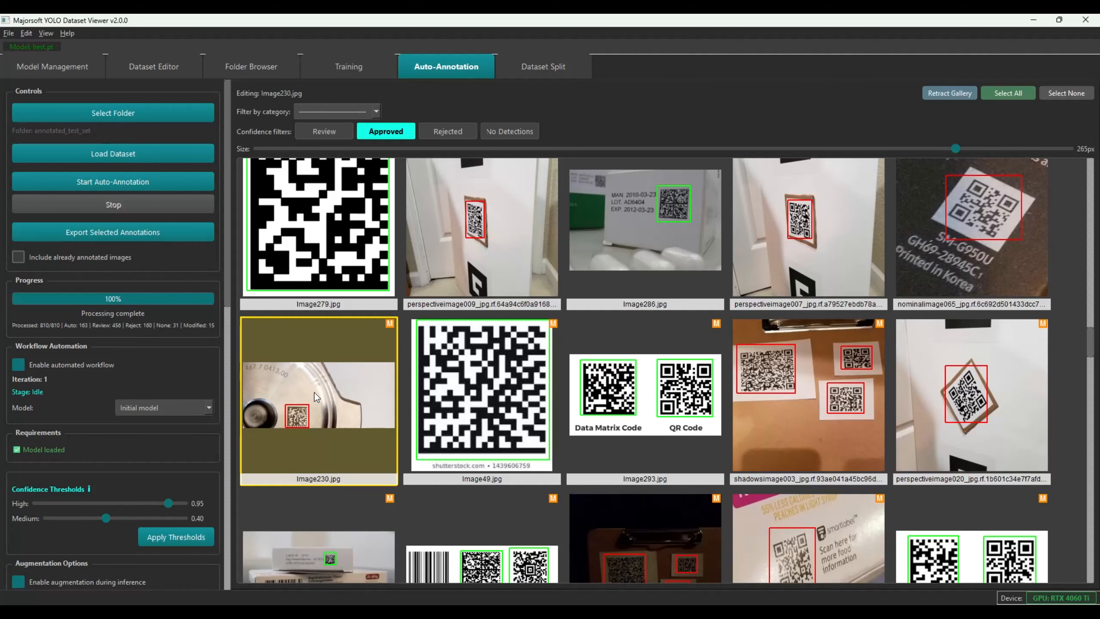
key("Delete")
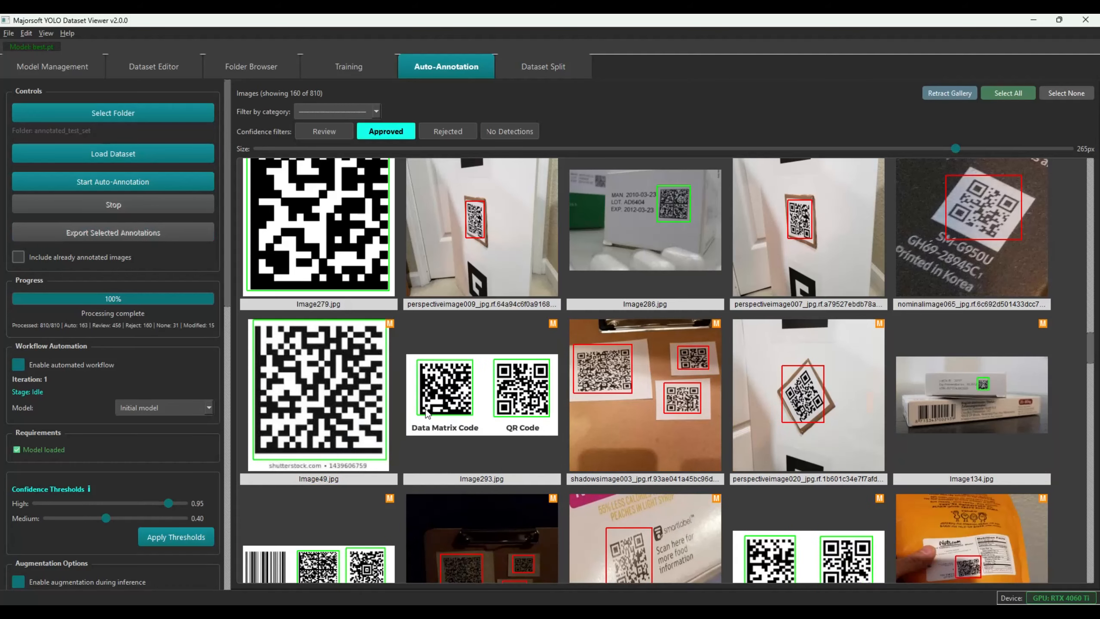
left_click(480, 405)
key("Delete")
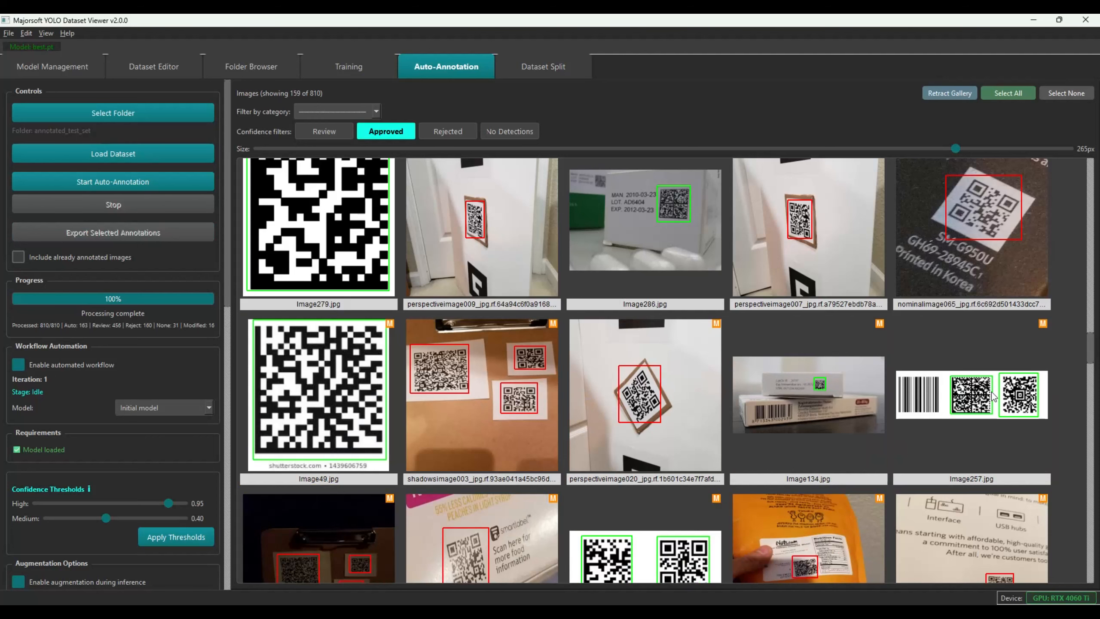
Remove Image257 and Image57 from the approved set, leaving 157 approved
left_click(1021, 398)
key("Delete")
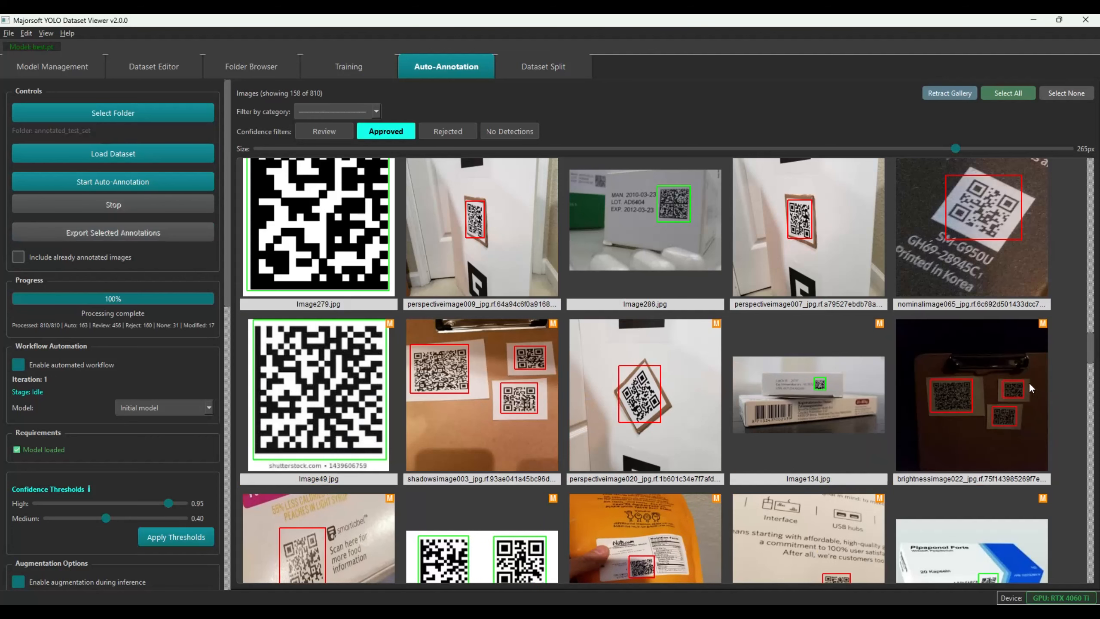
left_click_drag(1092, 349, 1091, 370)
left_click(509, 321)
key("Delete")
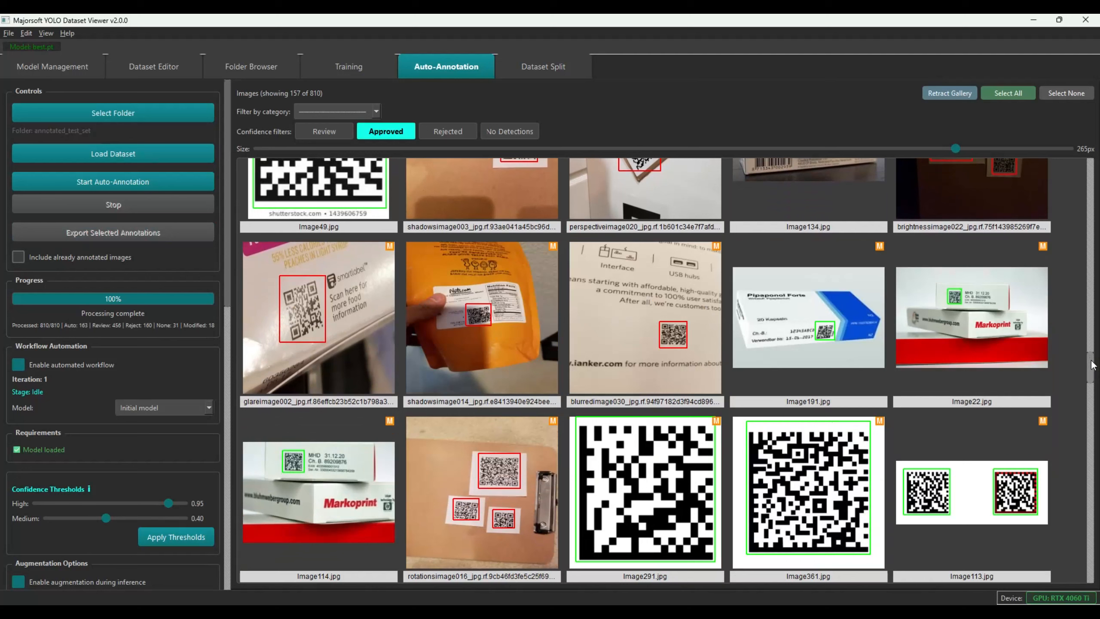
left_click_drag(1092, 367, 1093, 381)
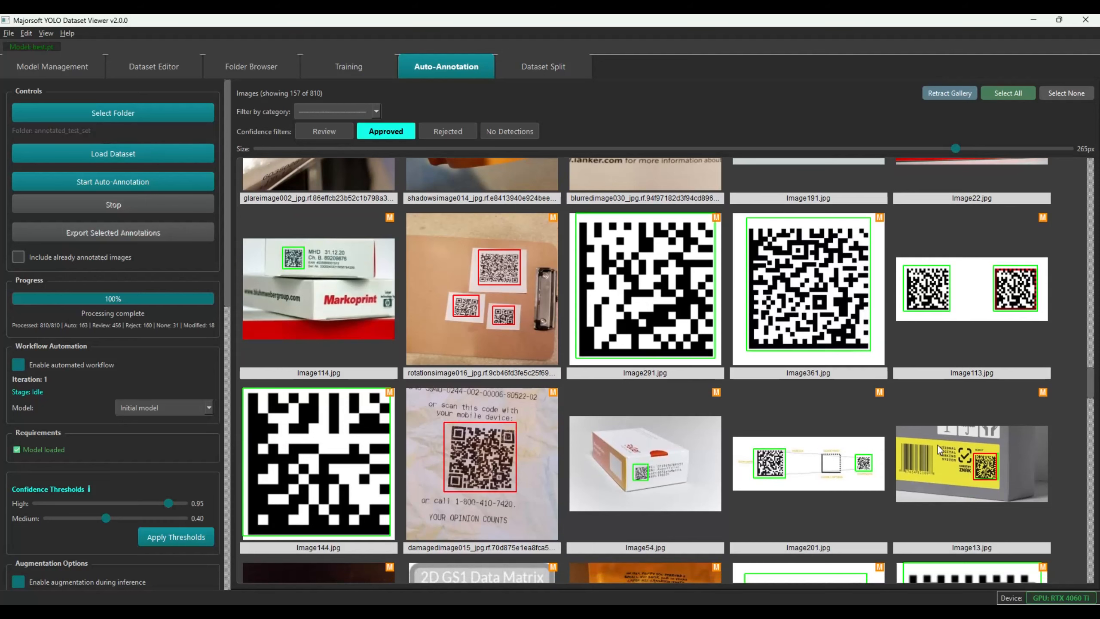
left_click_drag(1091, 387, 1093, 399)
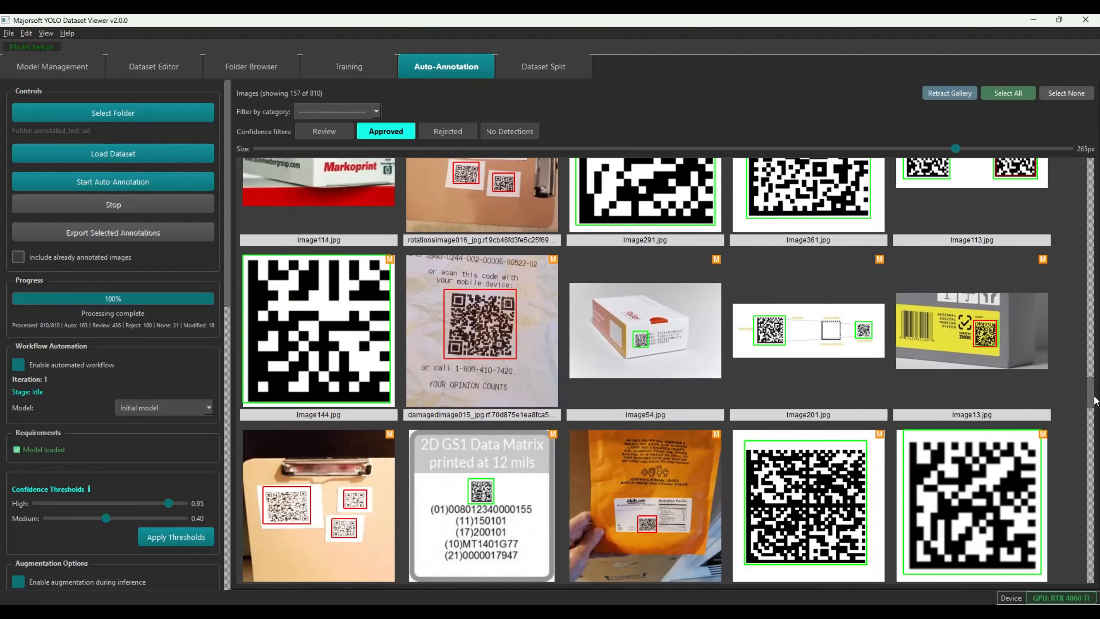
Delete the stray QR box over Image13's DataMatrix, then expand the gallery again
double_click(981, 337)
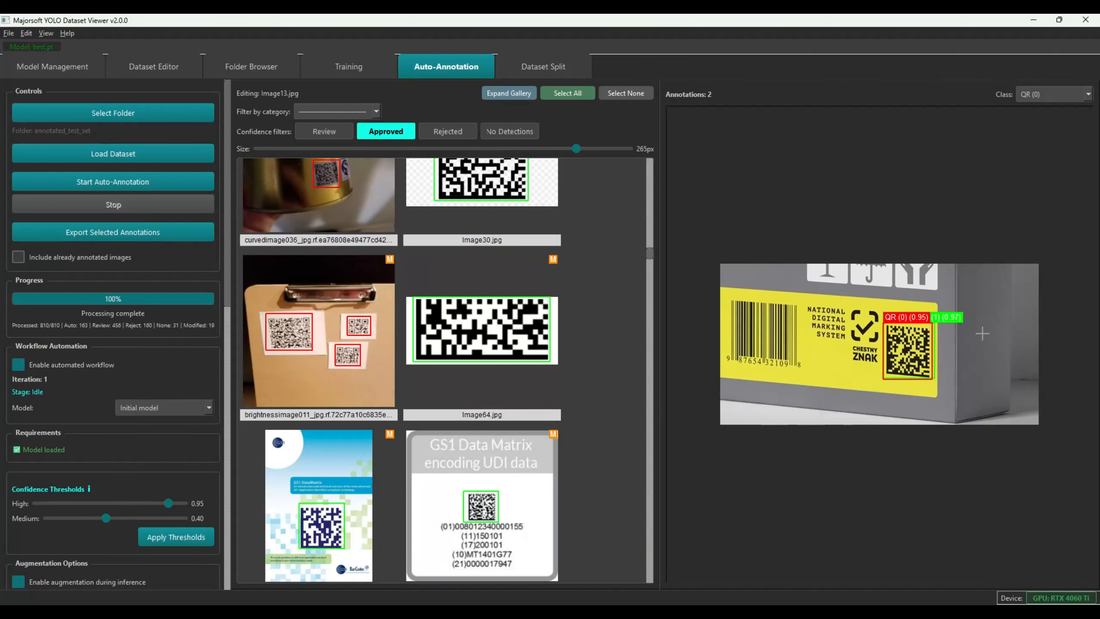
scroll(917, 365, "up", 5)
left_click_drag(920, 362, 818, 359)
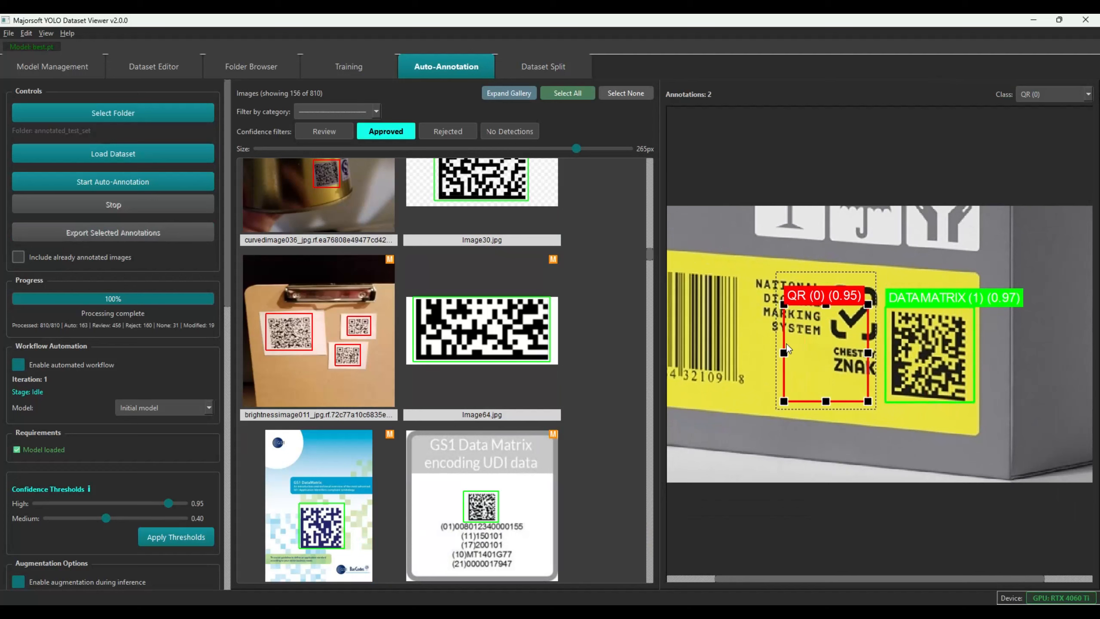
key("Delete")
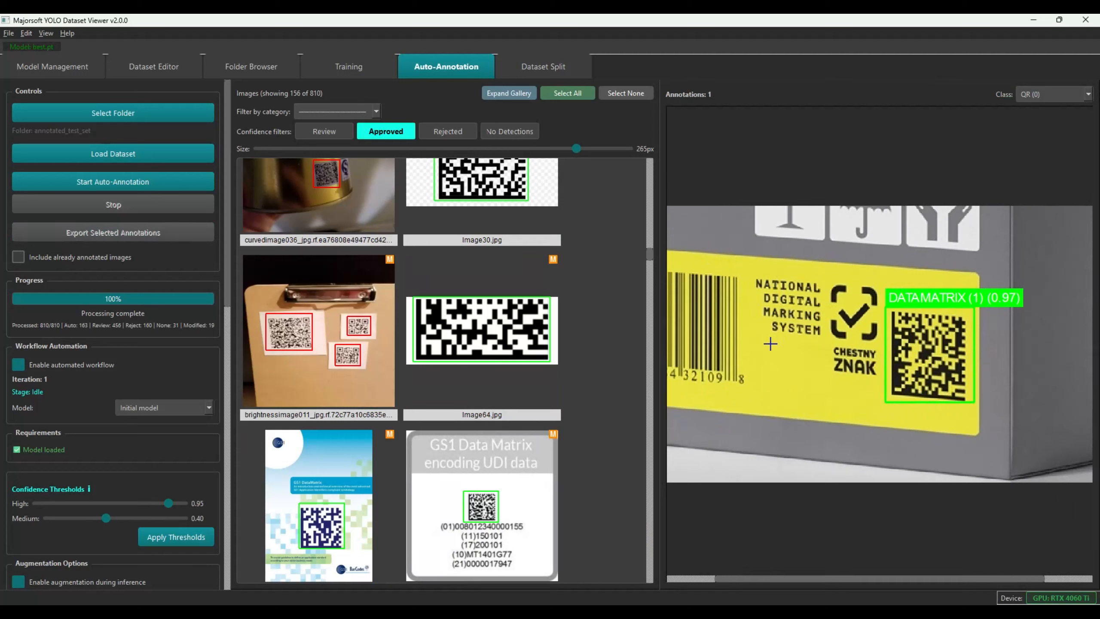
left_click(493, 92)
scroll(891, 380, "down", 10)
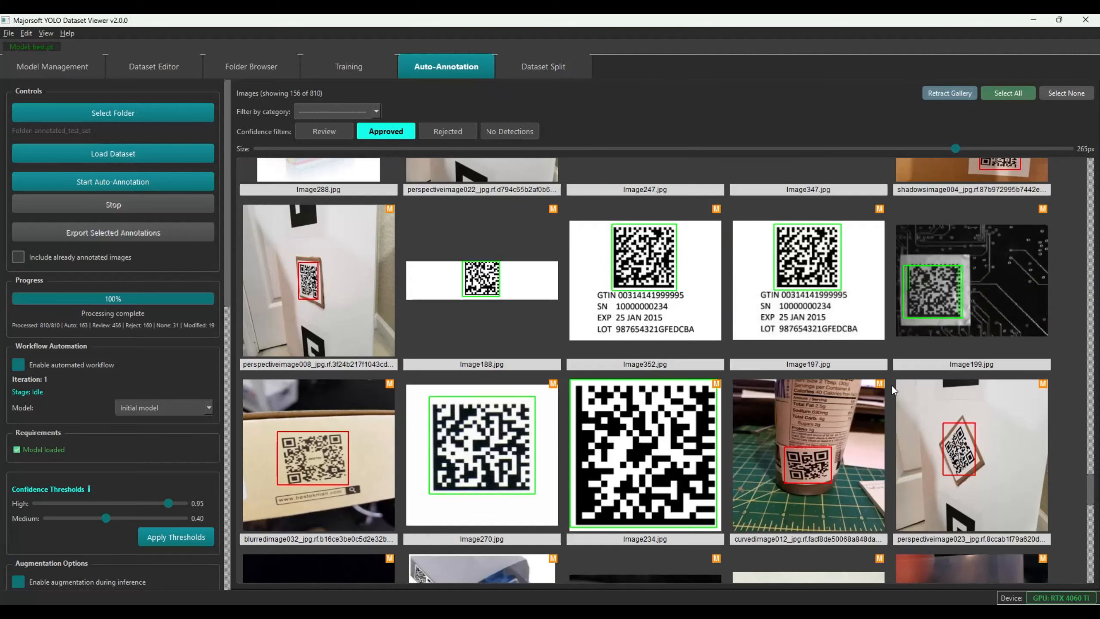
scroll(891, 384, "down", 5)
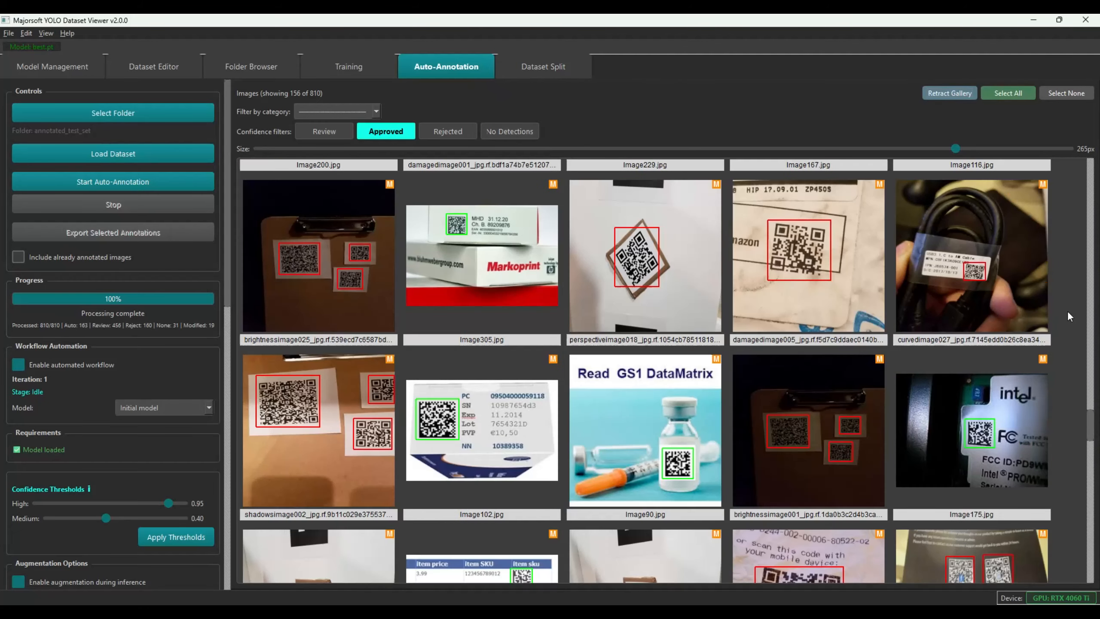
scroll(876, 371, "down", 5)
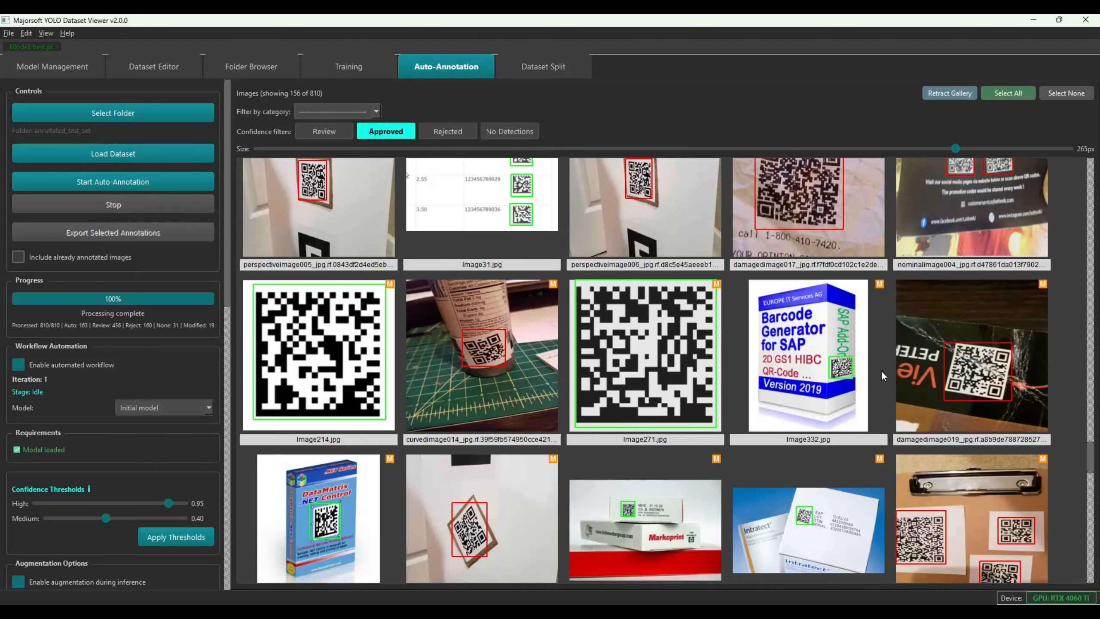
scroll(881, 370, "up", 8)
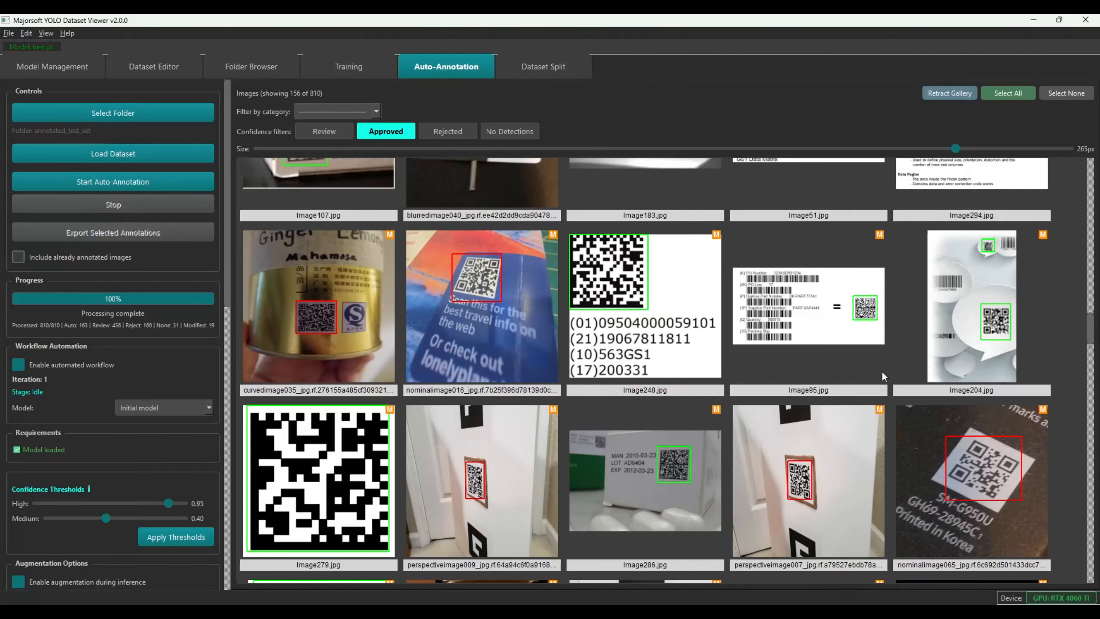
scroll(881, 370, "down", 3)
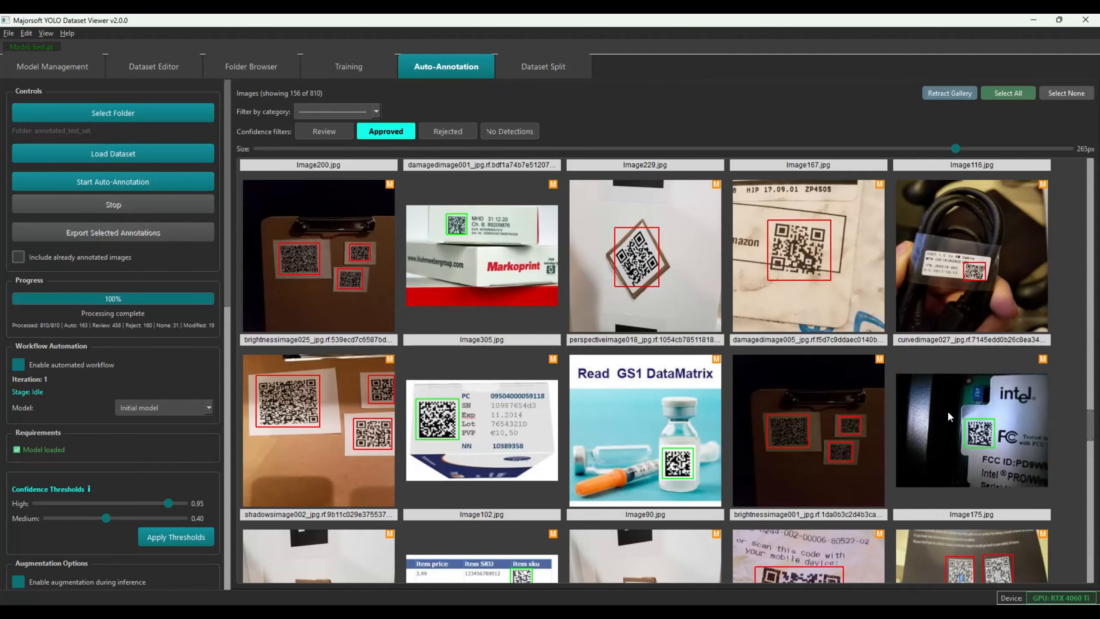
scroll(948, 411, "down", 4)
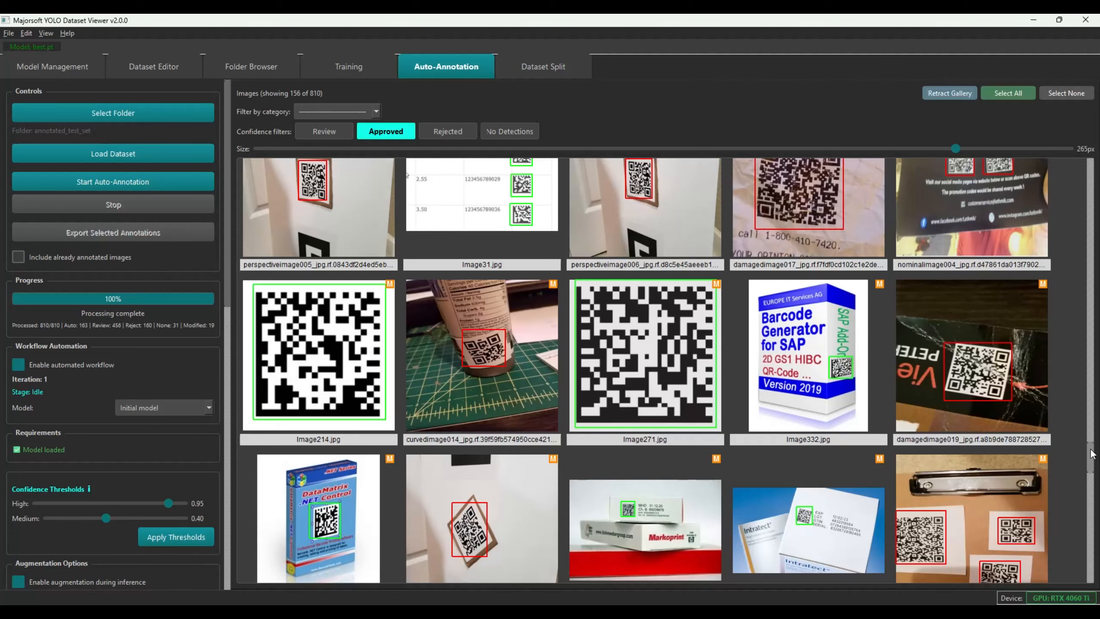
left_click_drag(1091, 453, 1079, 543)
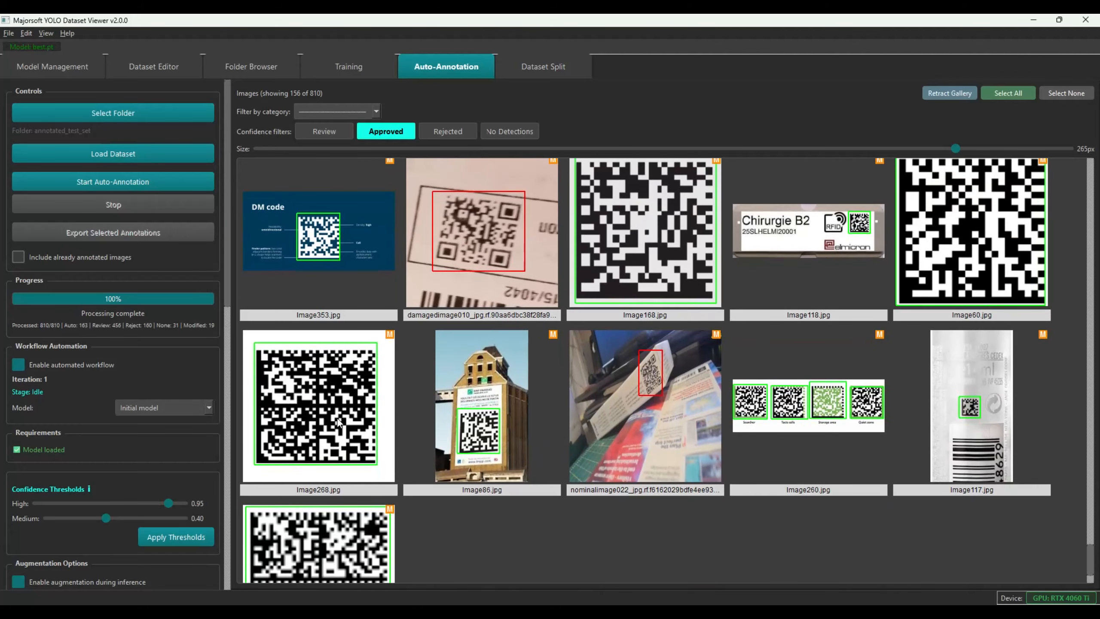
scroll(469, 458, "down", 2)
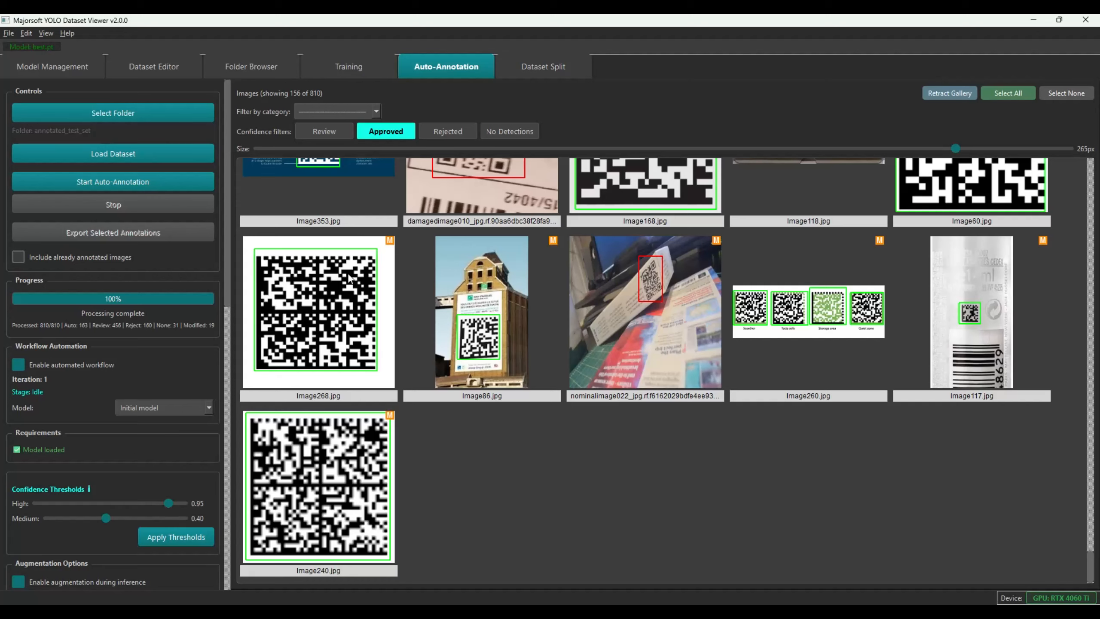
scroll(650, 360, "up", 20)
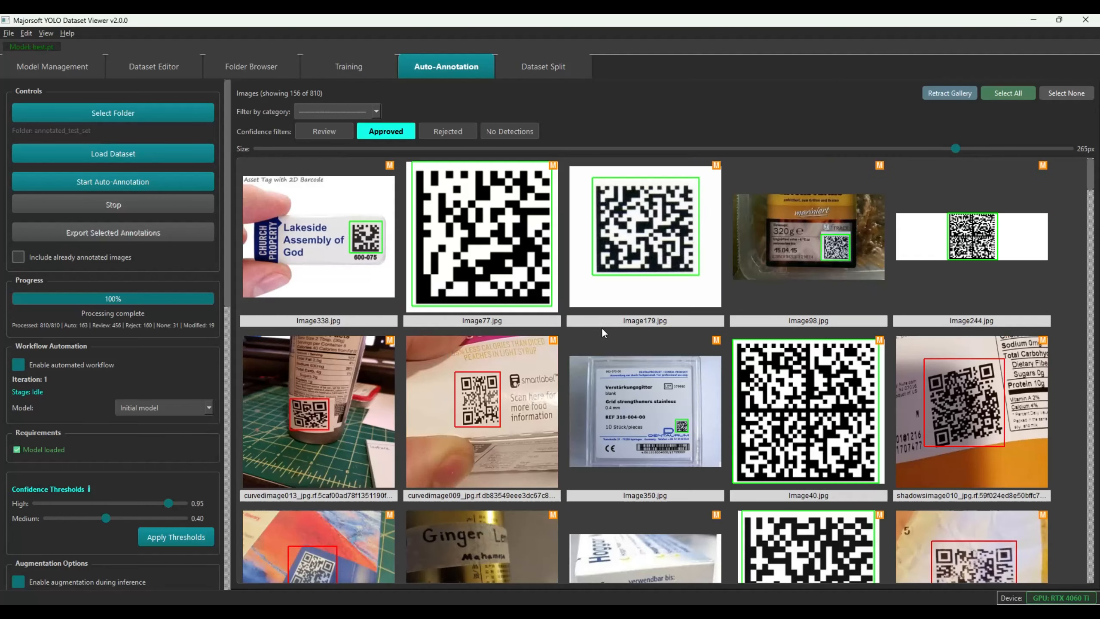
Filter to review images and delete rotationsimage007's duplicate DATAMATRIX box on the small code
left_click(318, 131)
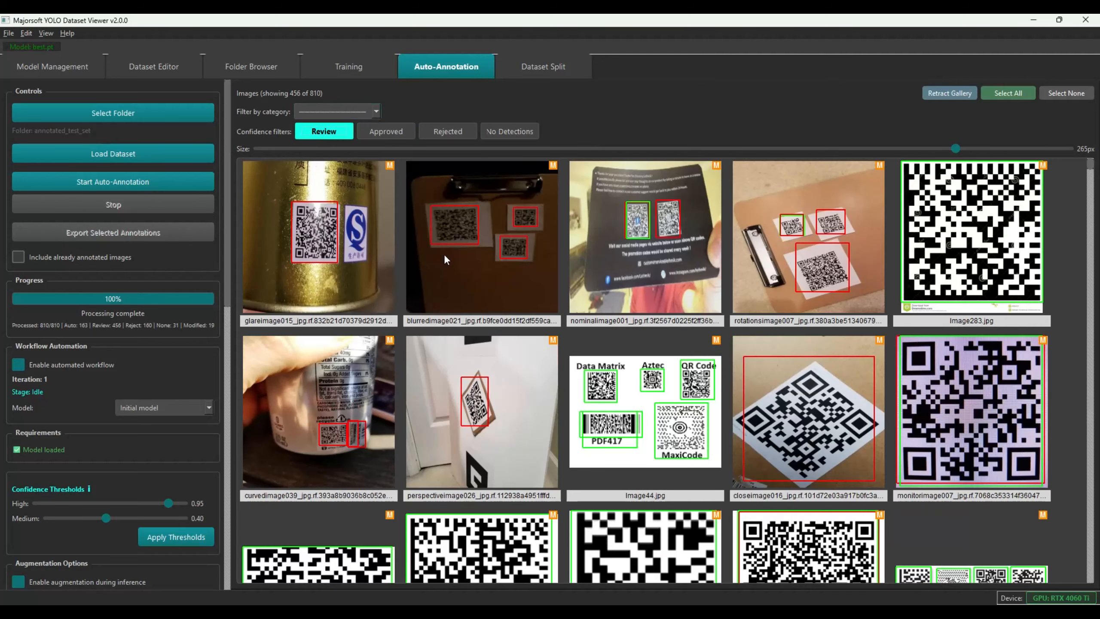
left_click(527, 404)
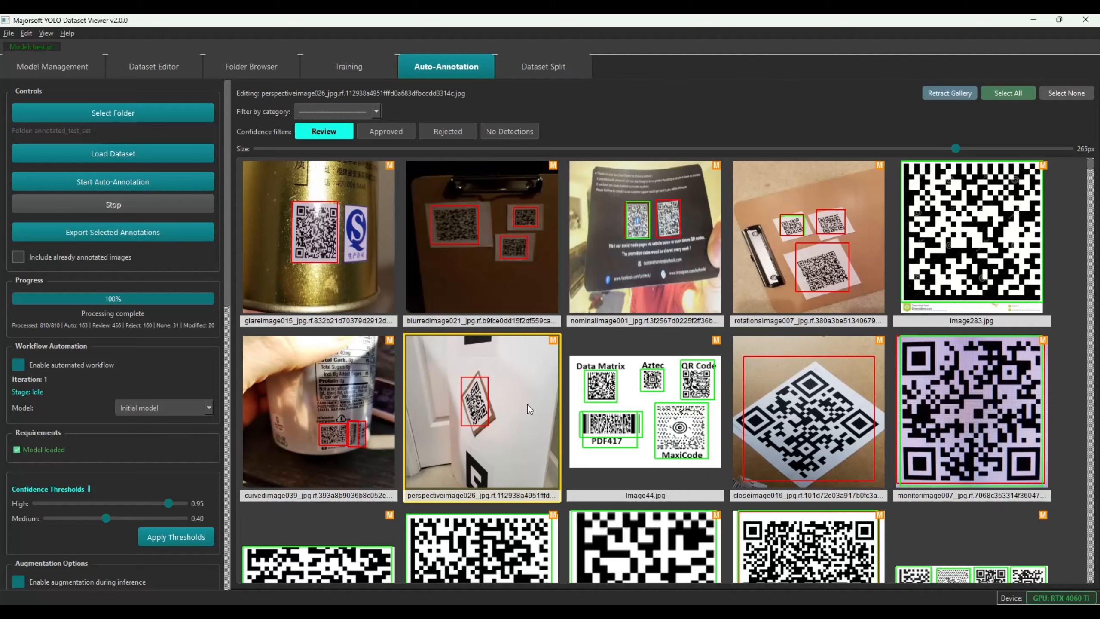
double_click(469, 395)
double_click(456, 462)
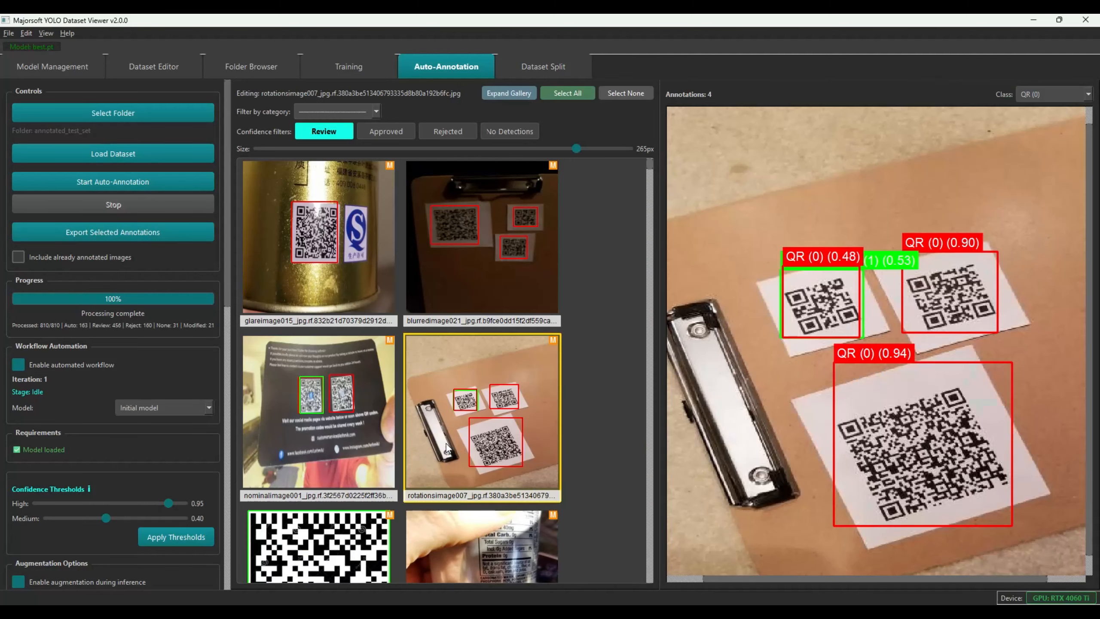
mouse_move(820, 304)
left_mouse_down()
mouse_move(727, 363)
mouse_move(768, 391)
mouse_move(821, 292)
left_mouse_up()
left_click(827, 284)
key("Delete")
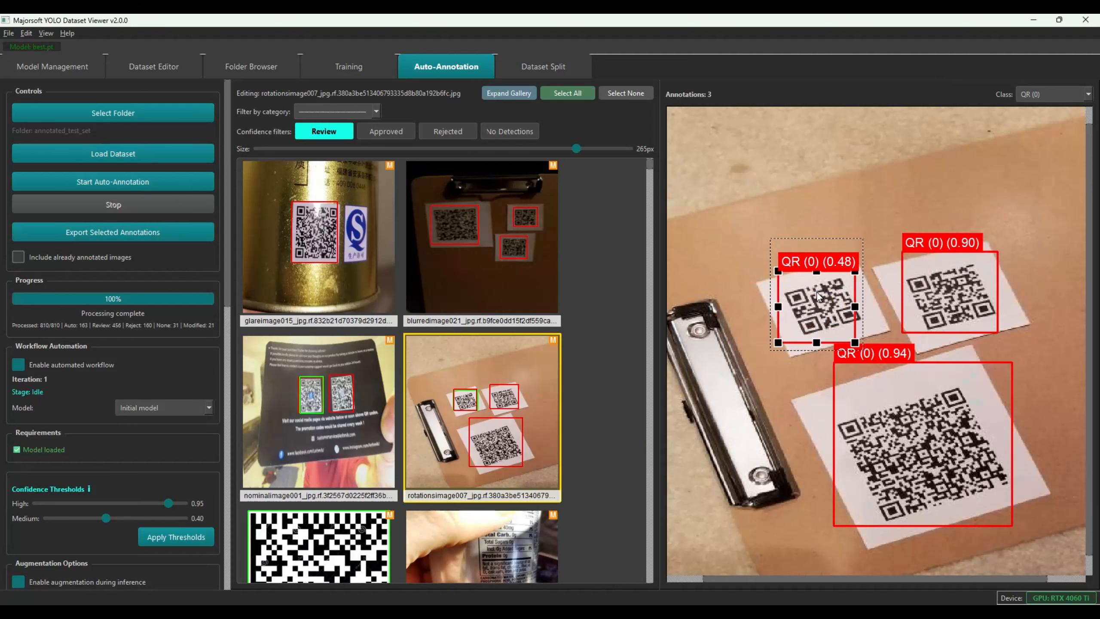
double_click(500, 318)
double_click(497, 395)
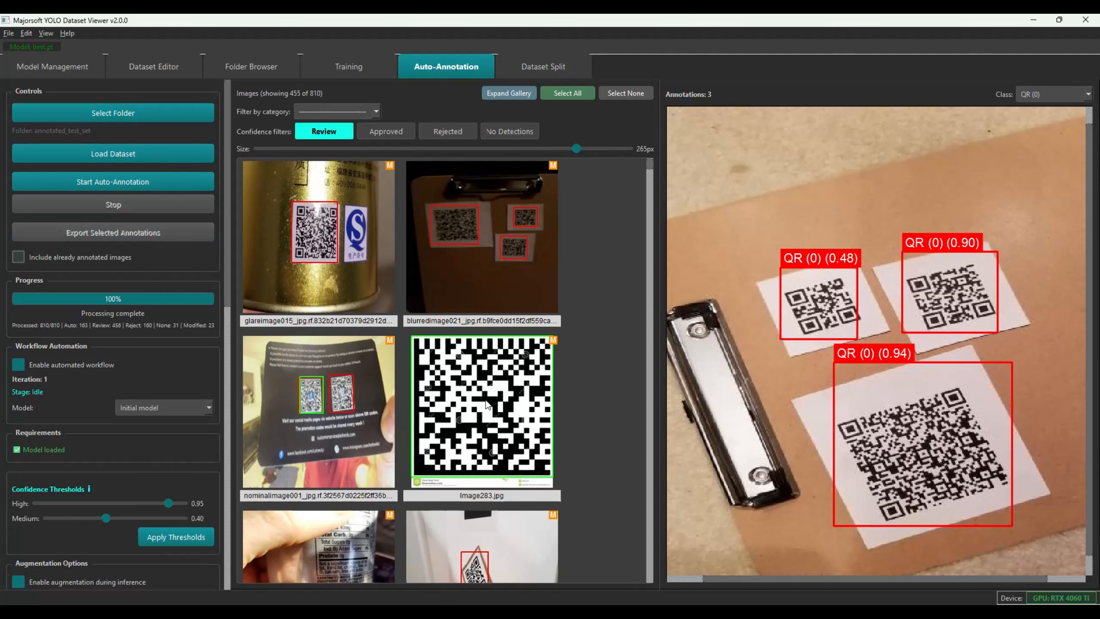
Inspect Image283, Image236, Image39 and the v3VCard-Title image in the review gallery
double_click(468, 401)
scroll(487, 398, "down", 2)
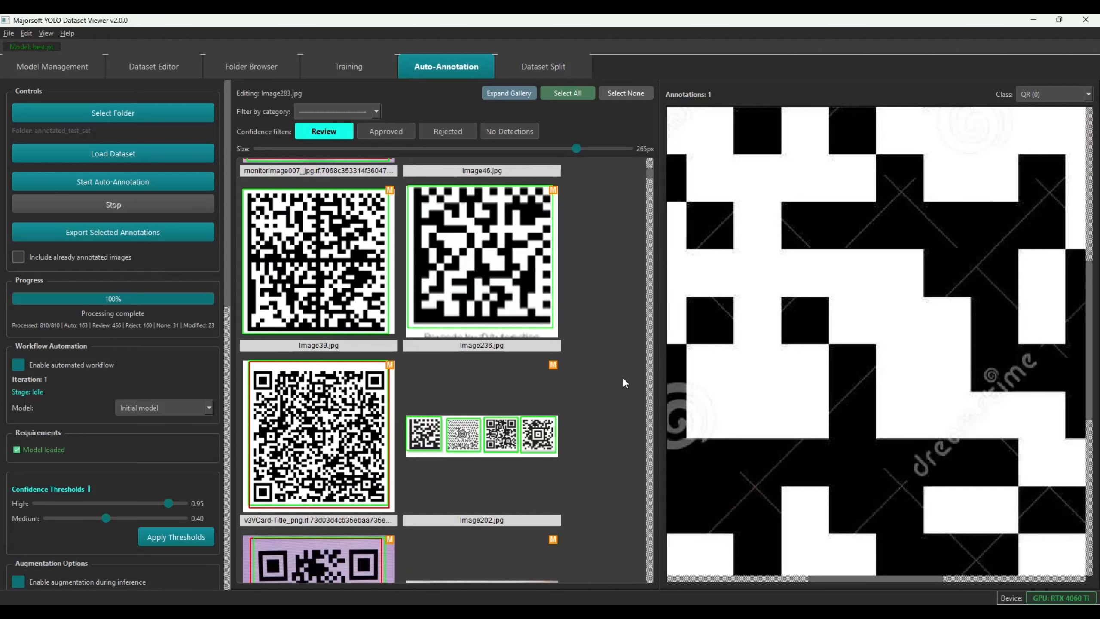
scroll(774, 328, "down", 10)
scroll(773, 326, "down", 1)
double_click(503, 290)
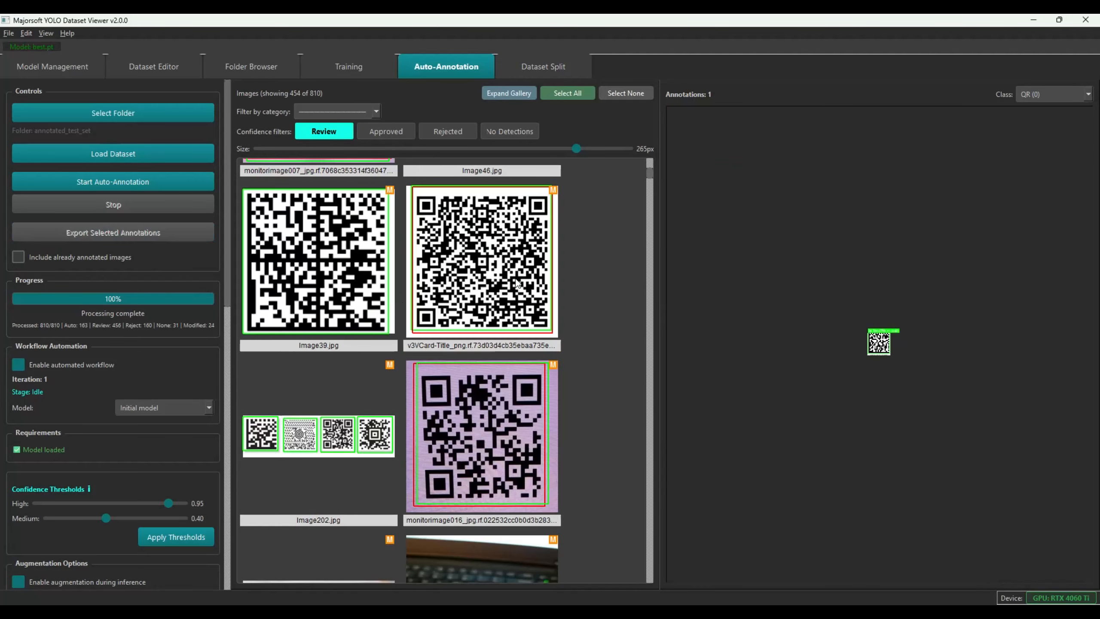
double_click(317, 271)
double_click(495, 280)
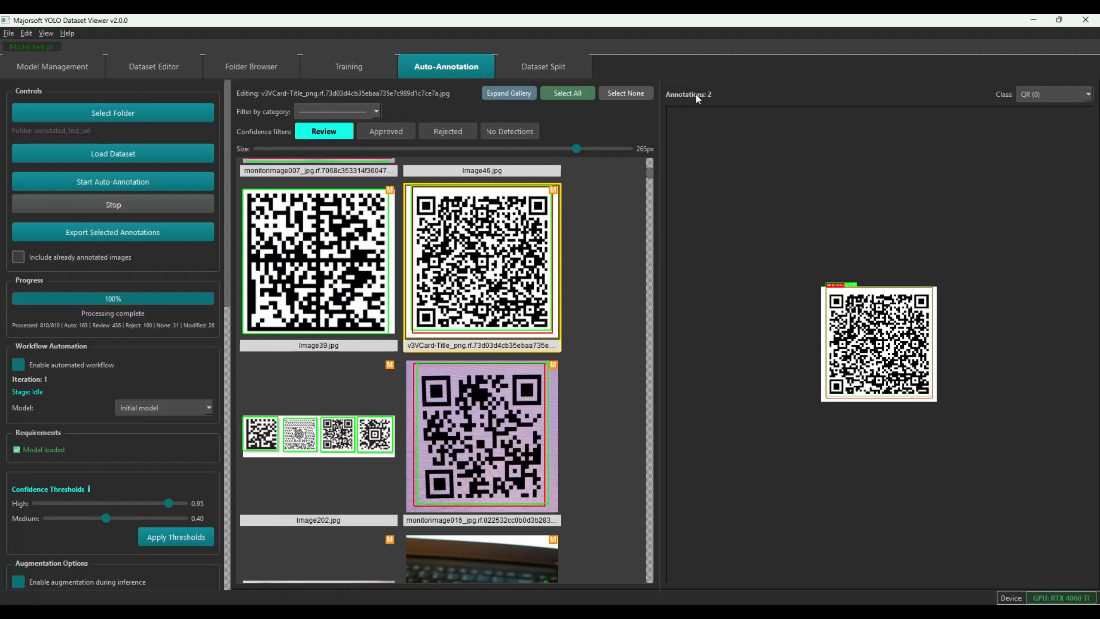
Remove Image39, Image69, glareimage029 and curvedimage045 from the review set
double_click(345, 259)
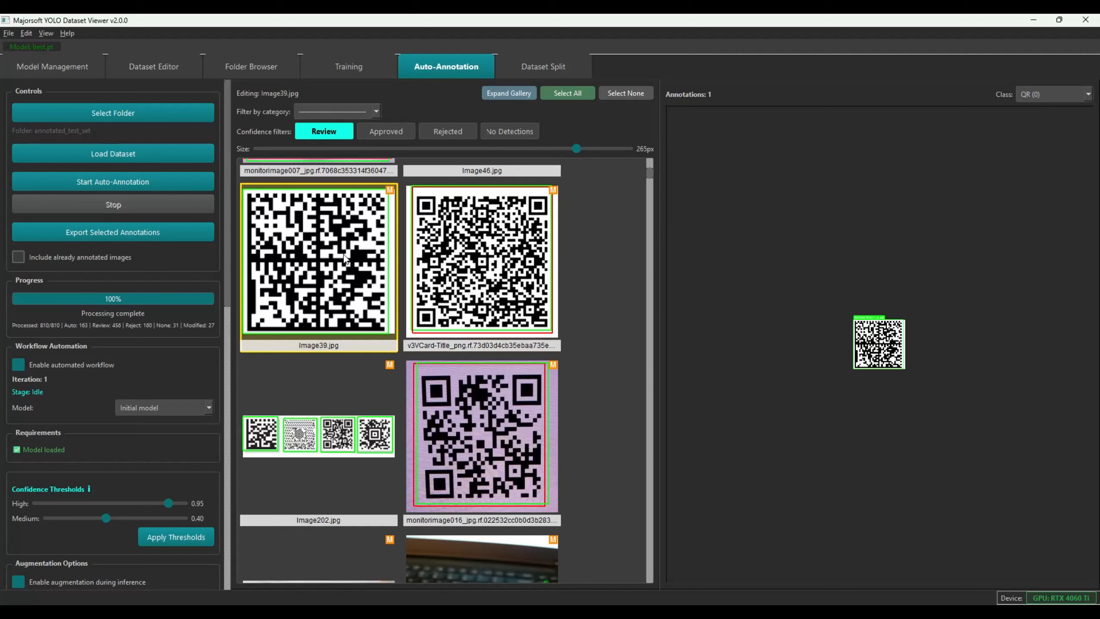
key("Delete")
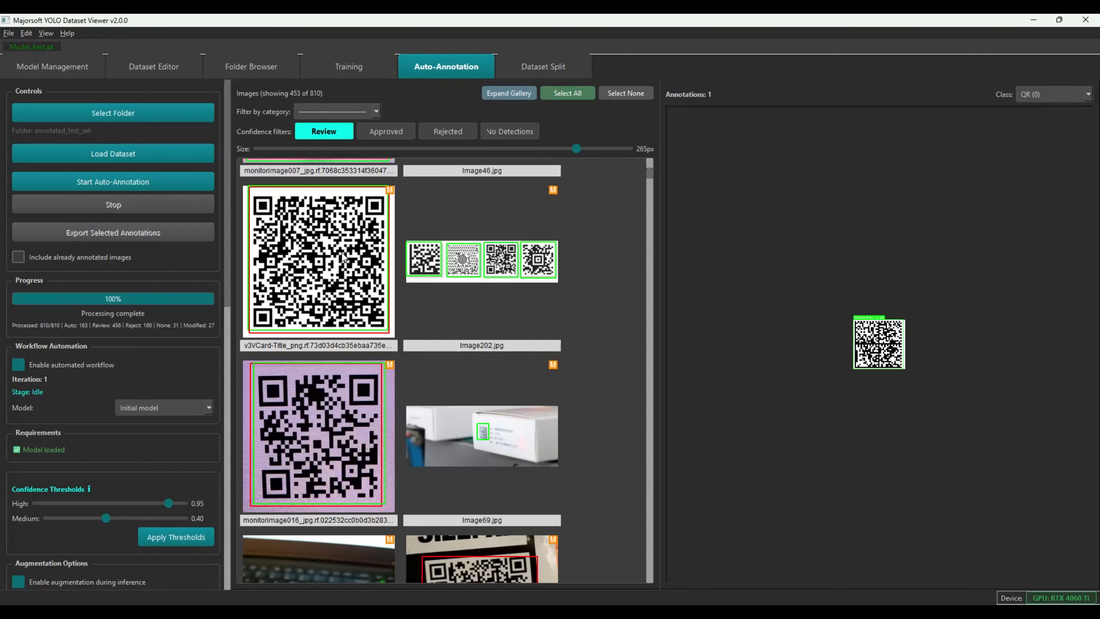
double_click(518, 435)
key("Delete")
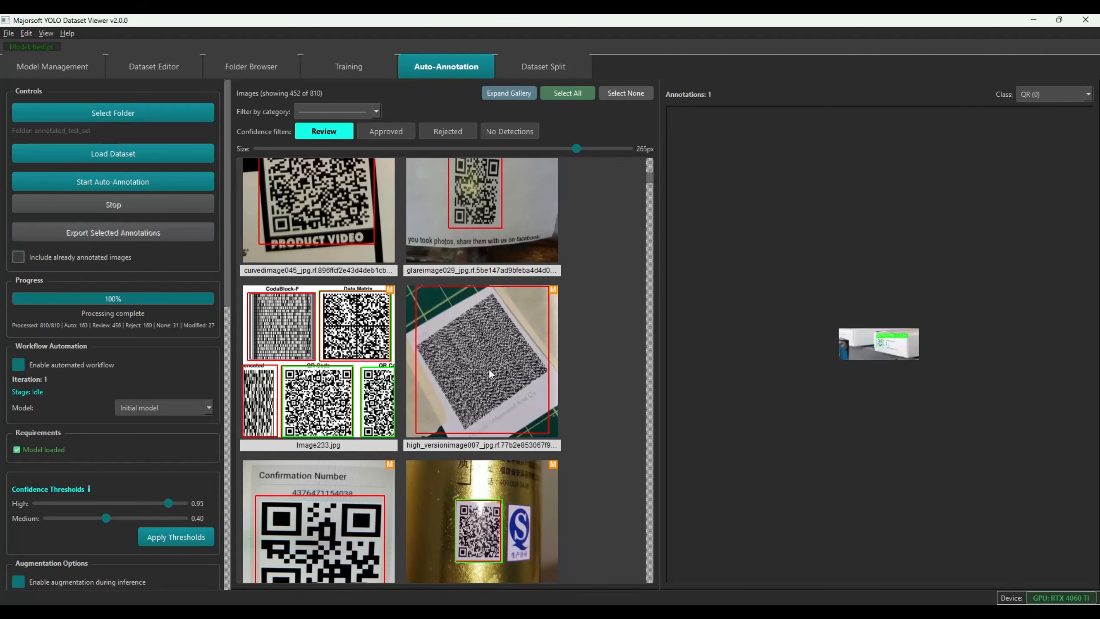
double_click(457, 194)
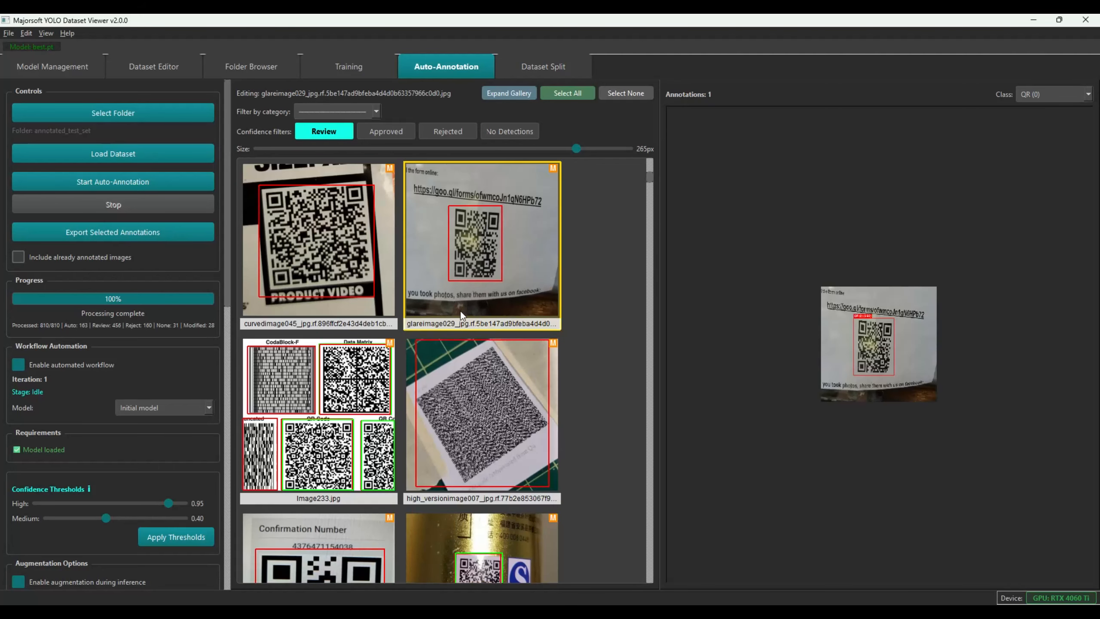
left_click(296, 258, "ctrl")
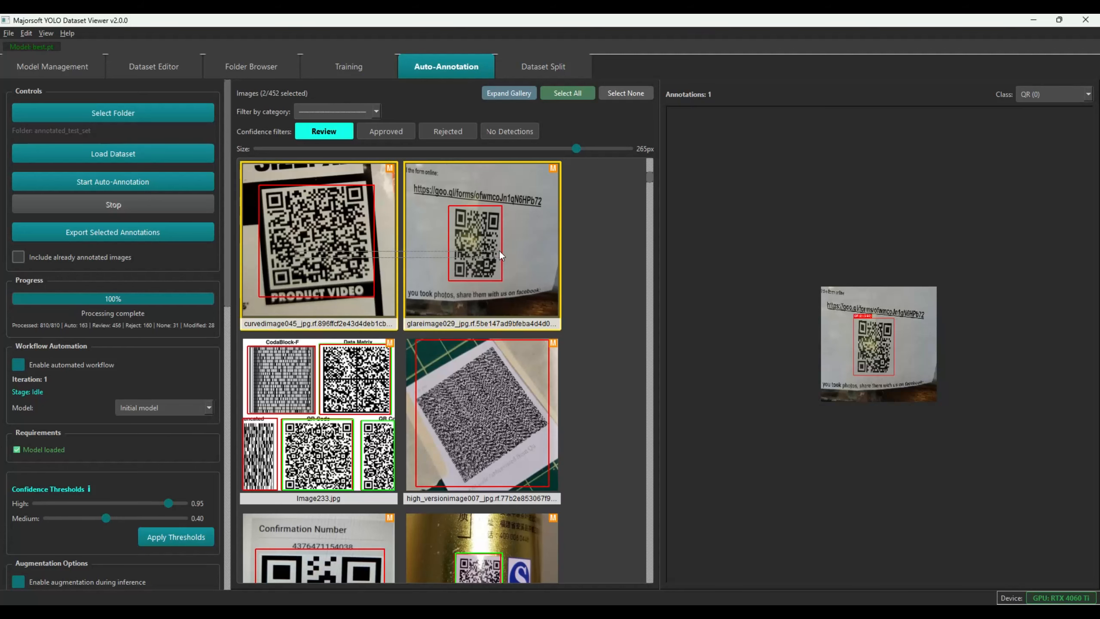
key("Delete")
Expand the gallery to fill the window and scroll through it
scroll(500, 257, "down", 5)
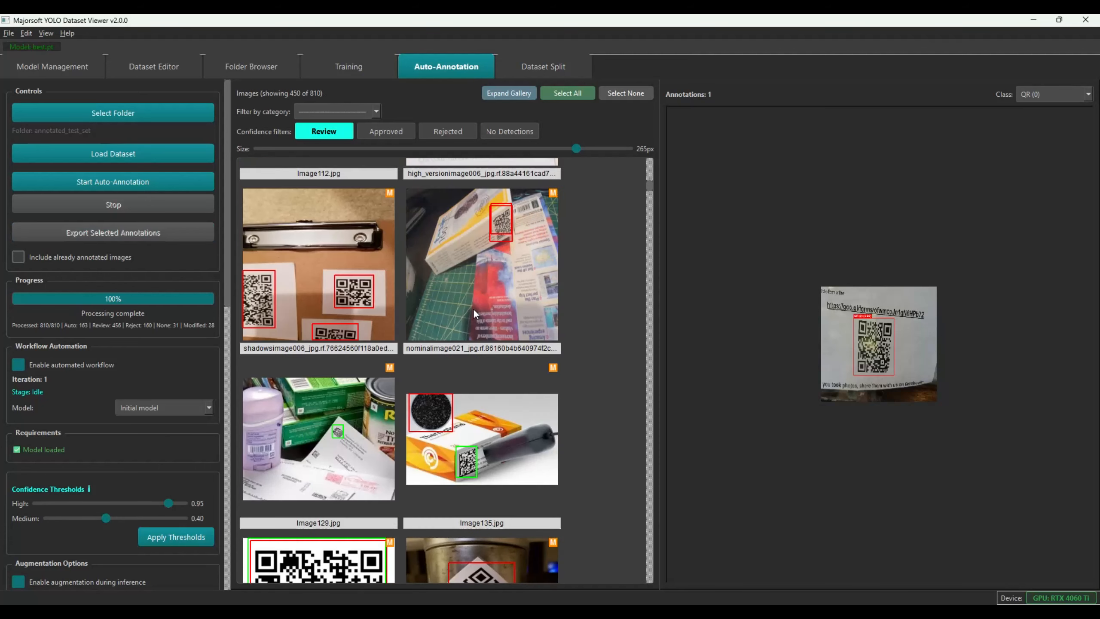
left_click(507, 93)
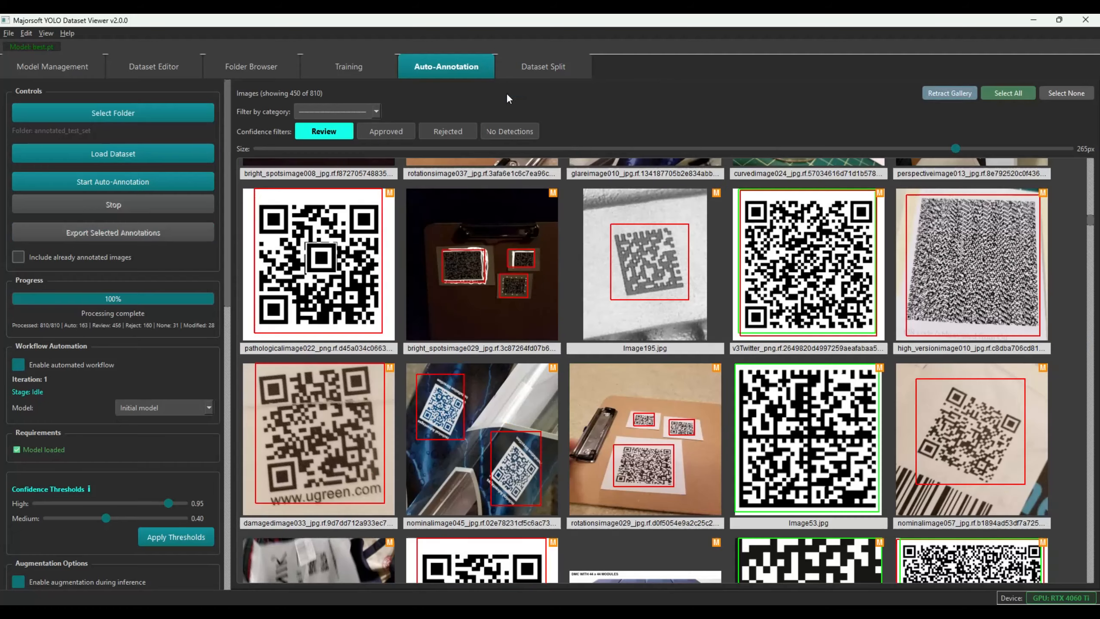
scroll(797, 284, "down", 6)
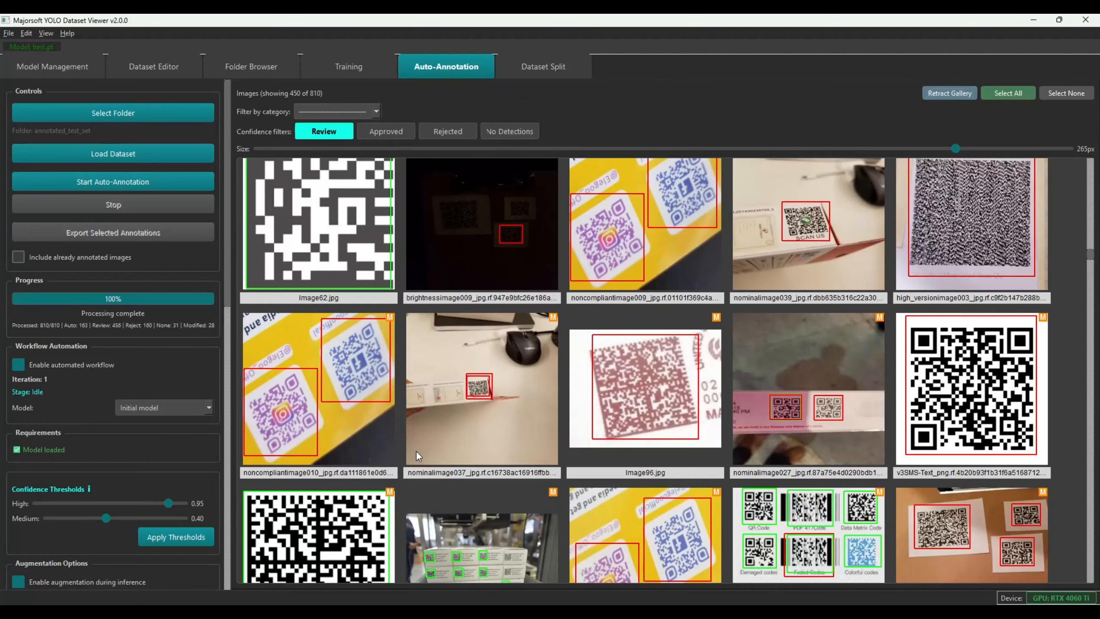
scroll(475, 522, "up", 10)
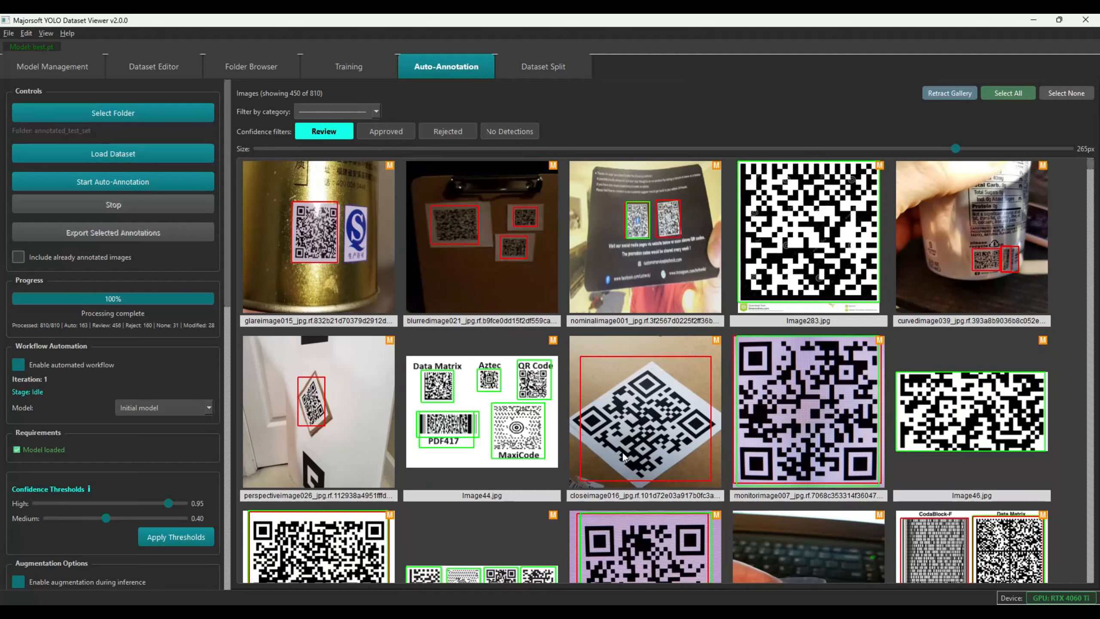
Select all 162 approved images and export their annotations to annotated_test_set to begin retraining
left_click(400, 137)
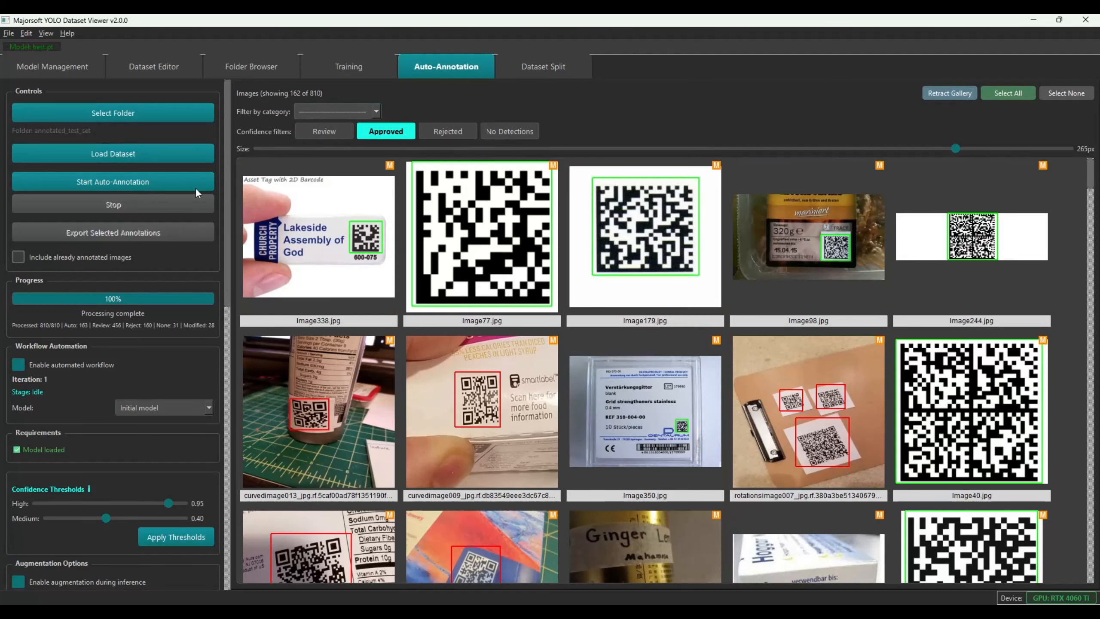
left_click(1007, 93)
left_click(123, 231)
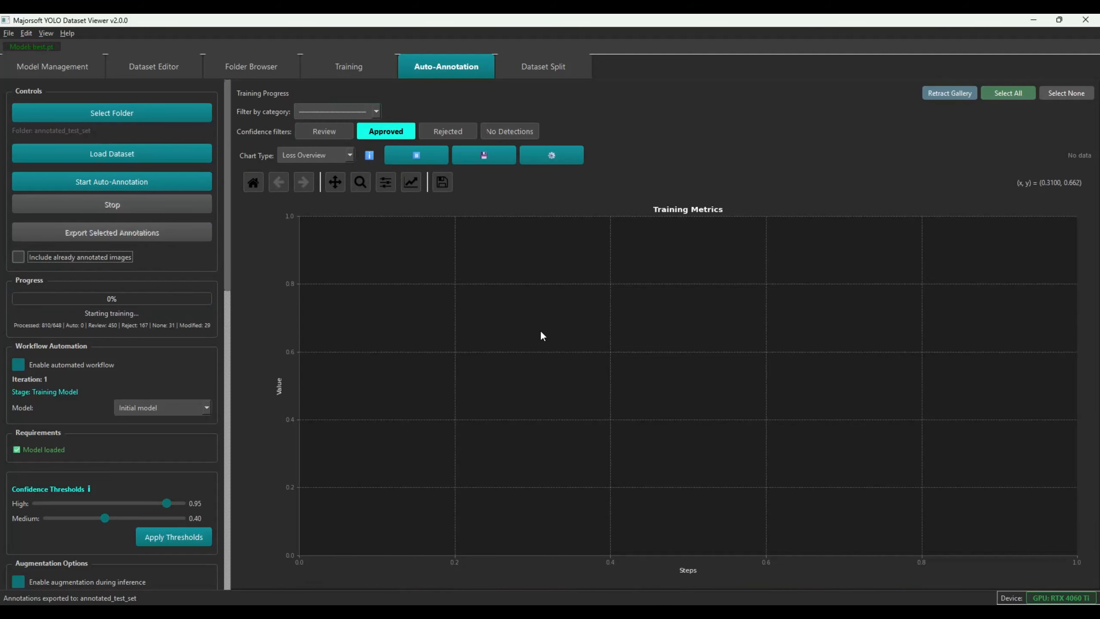
mouse_move(542, 333)
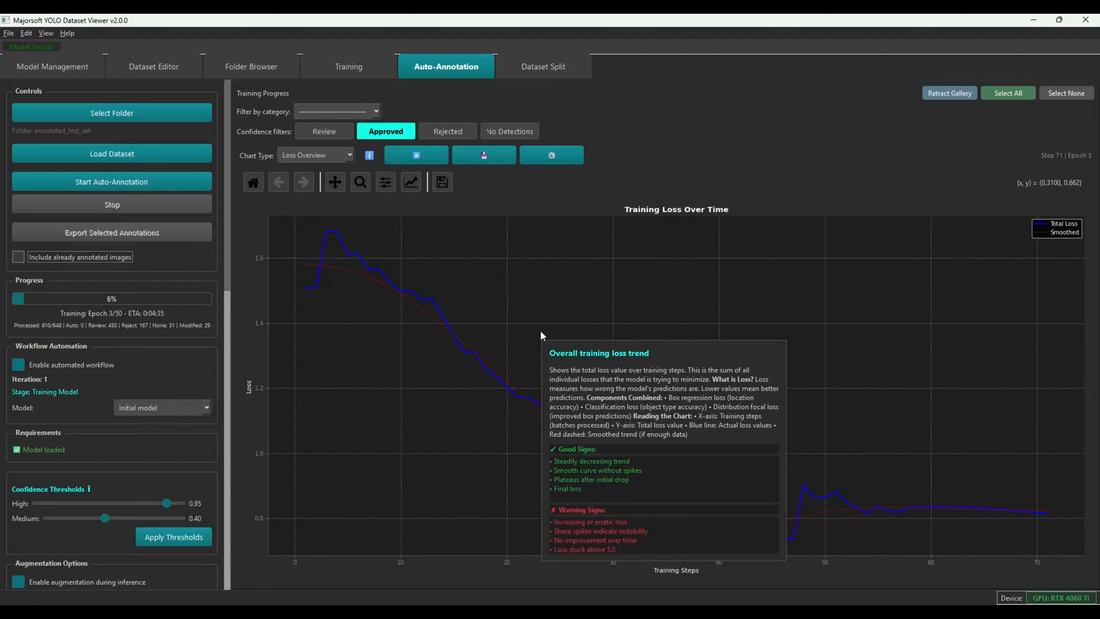
Scroll through the augmentation and training settings while iteration 2 training completes
left_click_drag(226, 240, 219, 398)
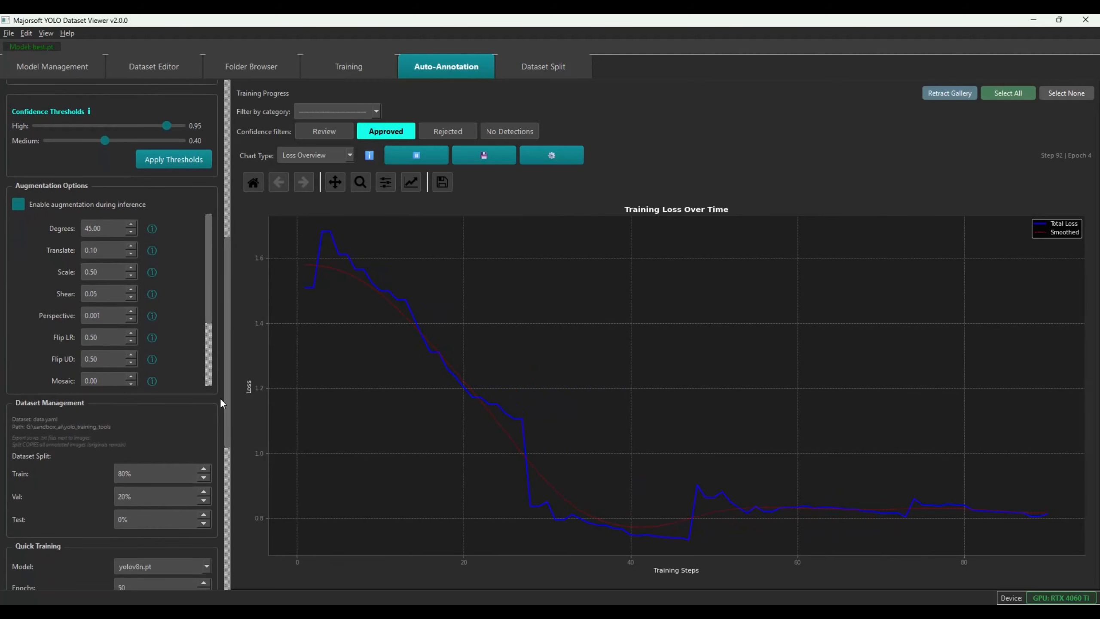
left_click_drag(224, 289, 212, 349)
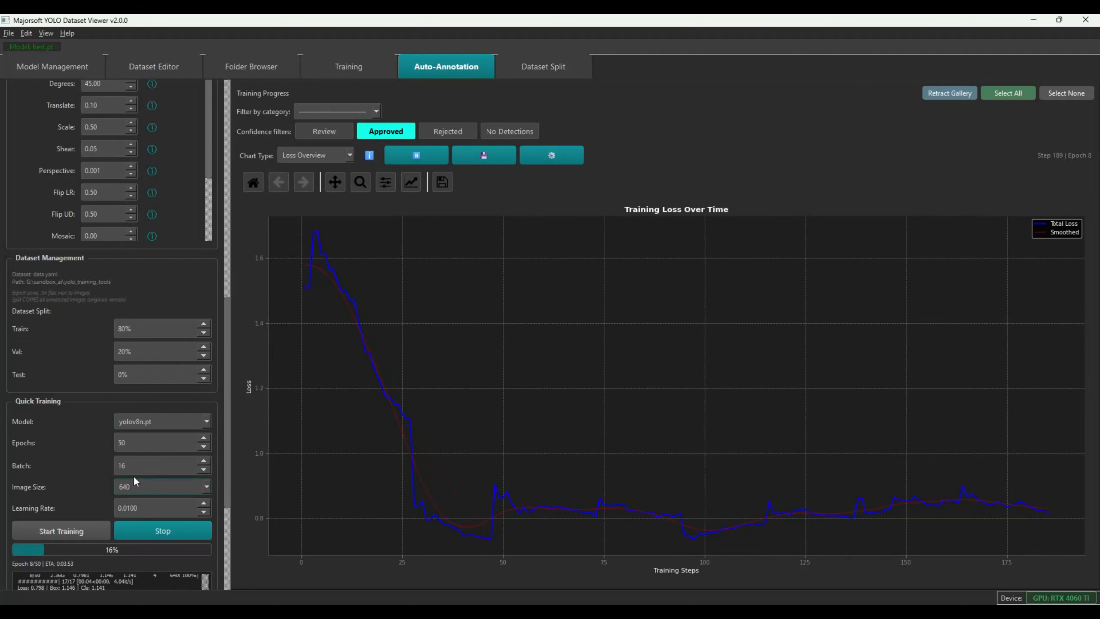
left_click_drag(226, 381, 223, 463)
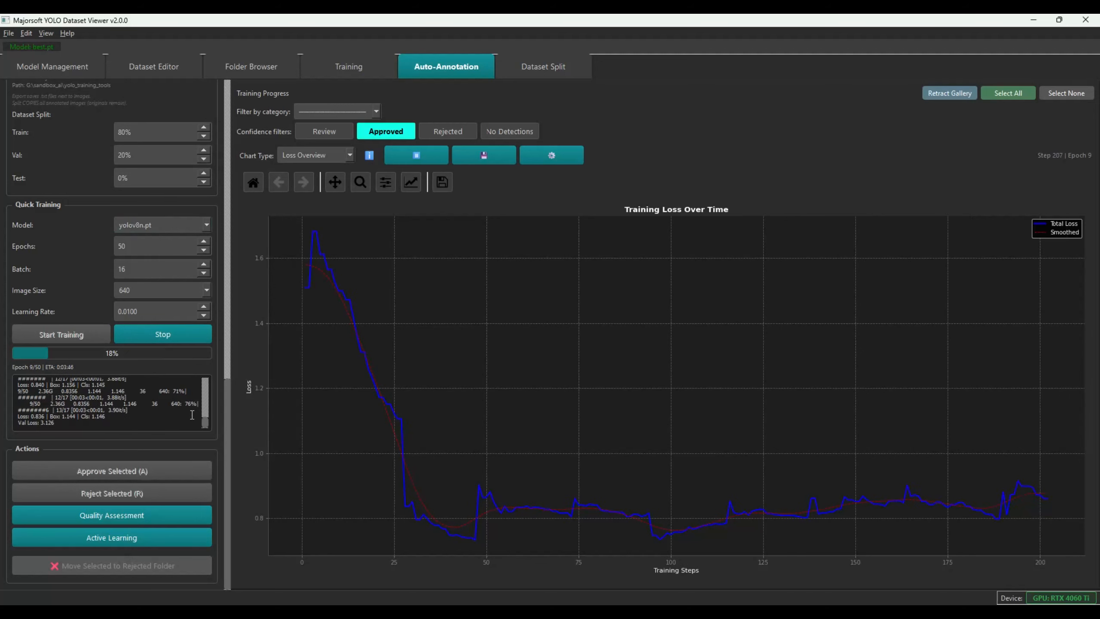
left_click_drag(227, 421, 220, 258)
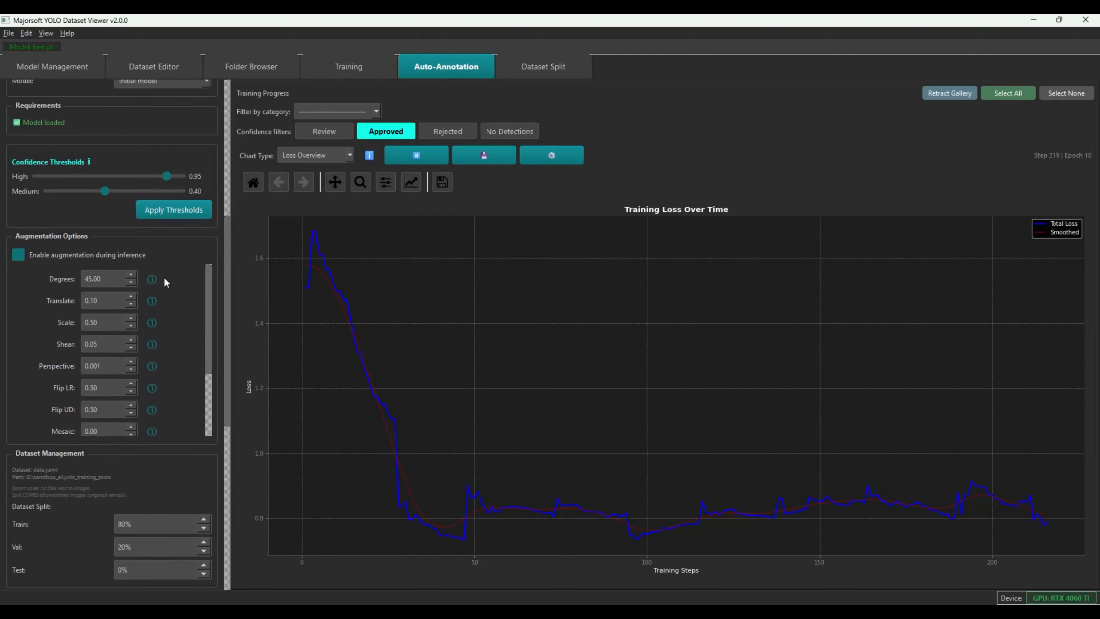
mouse_move(151, 280)
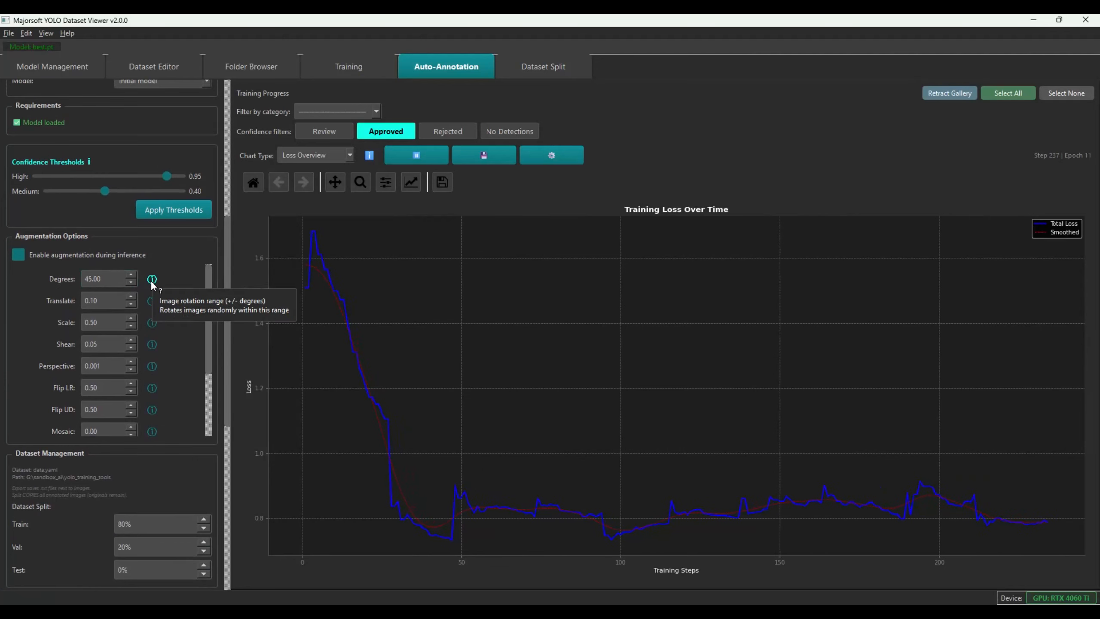
mouse_move(152, 392)
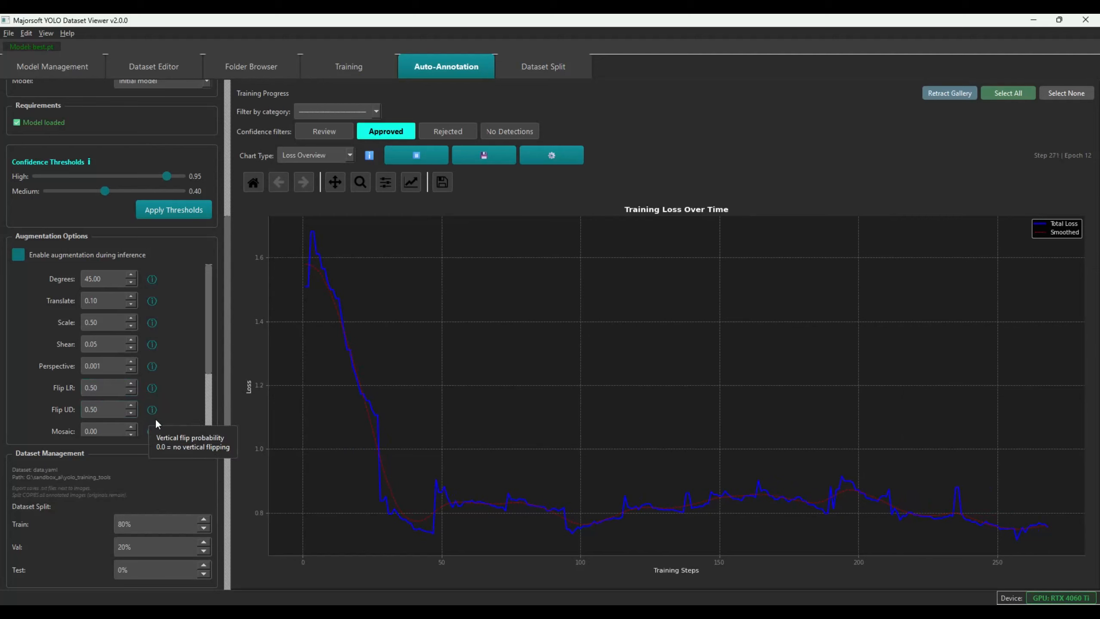
left_click_drag(206, 336, 201, 401)
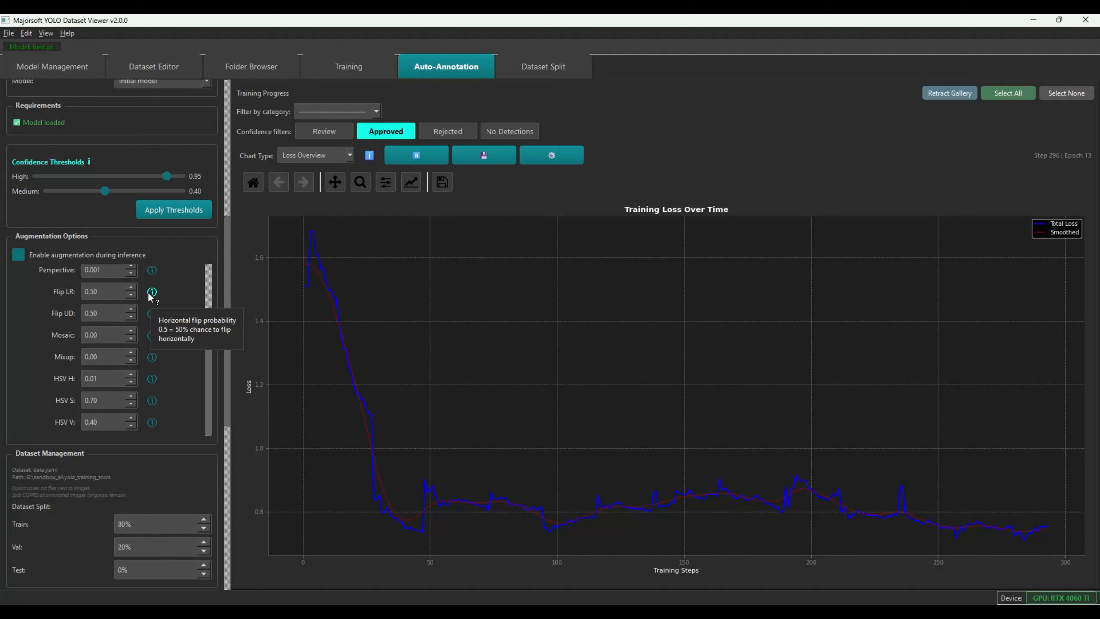
left_click_drag(205, 383, 190, 269)
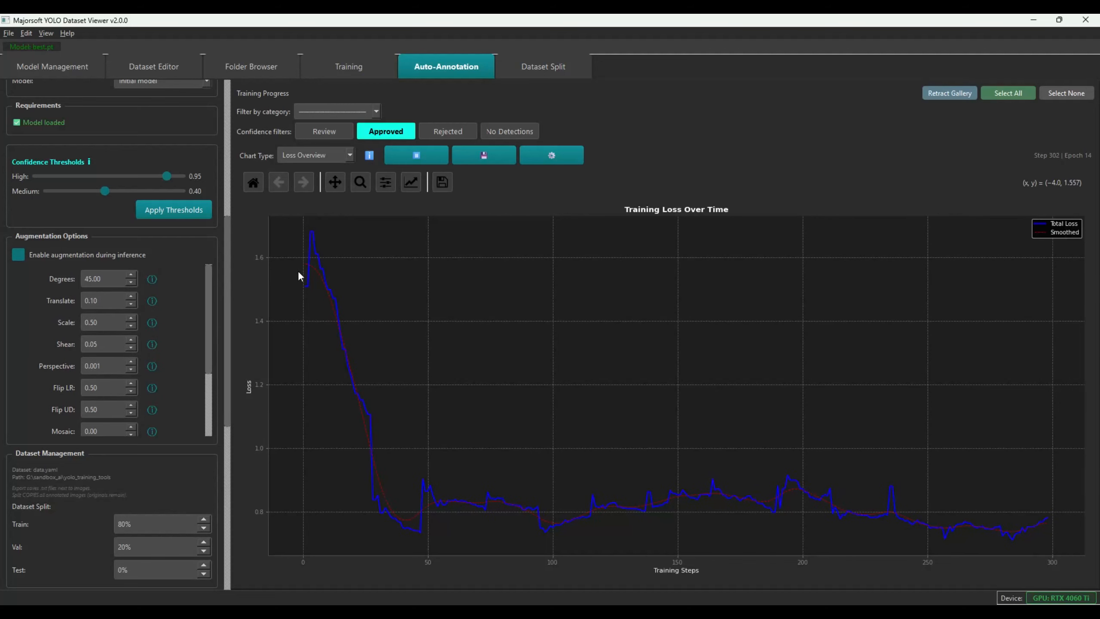
mouse_move(484, 445)
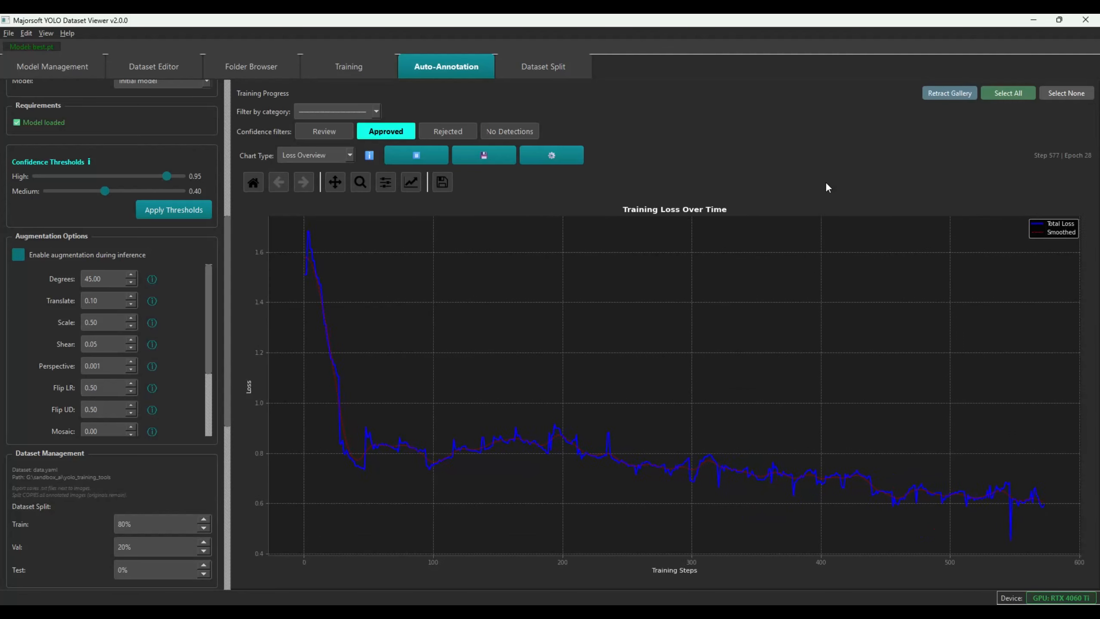
scroll(172, 313, "up", 8)
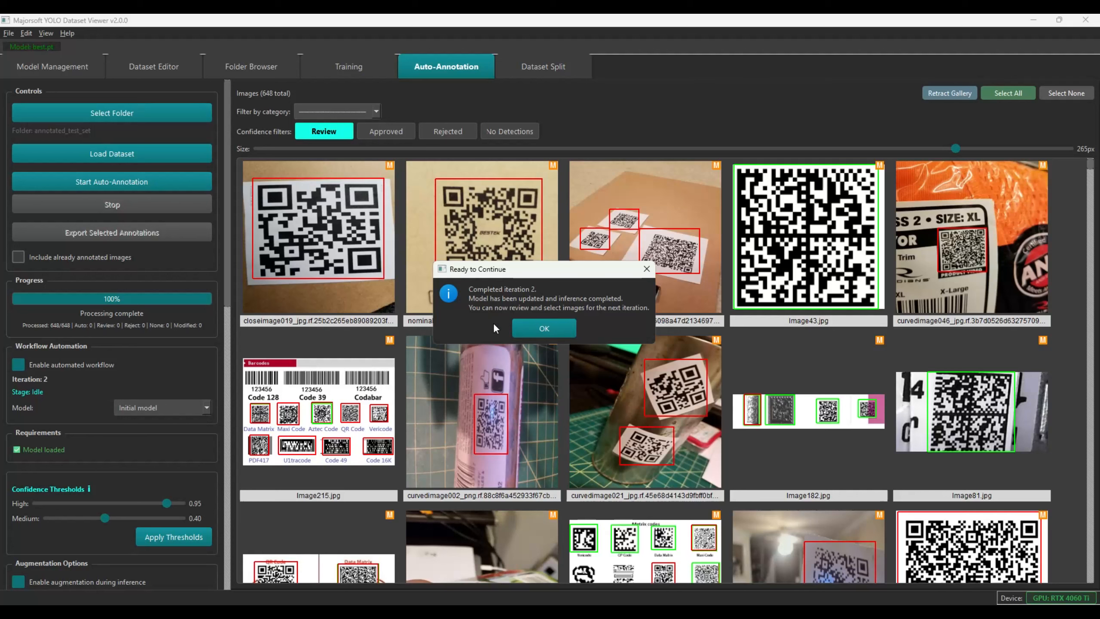
Acknowledge both iteration 2 completion notices and filter the gallery to the 157 approved images
left_click(534, 327)
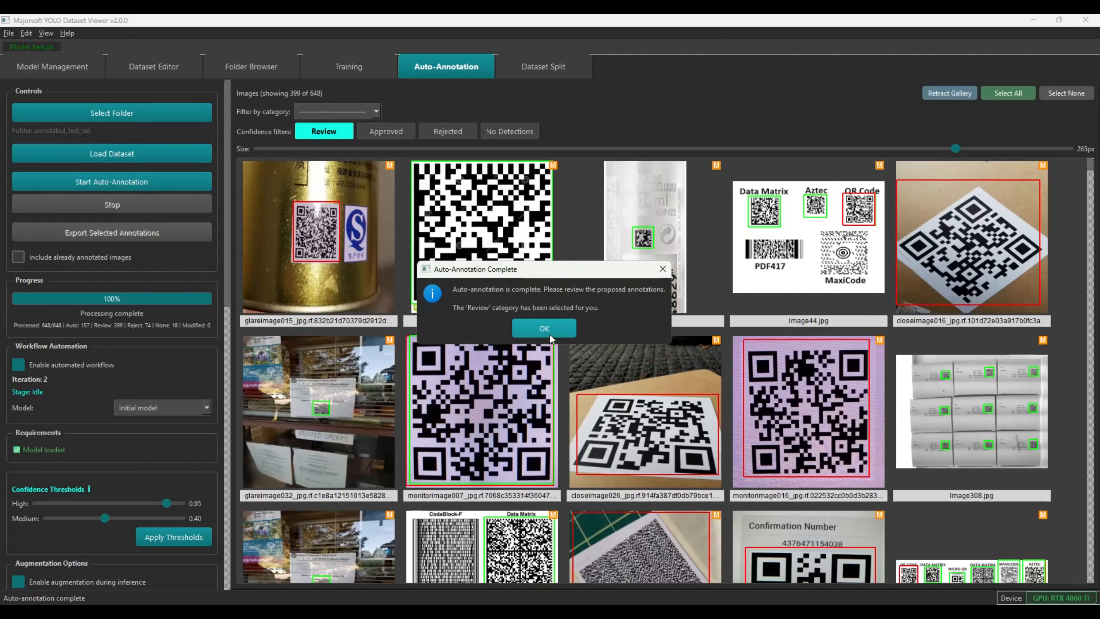
left_click(547, 330)
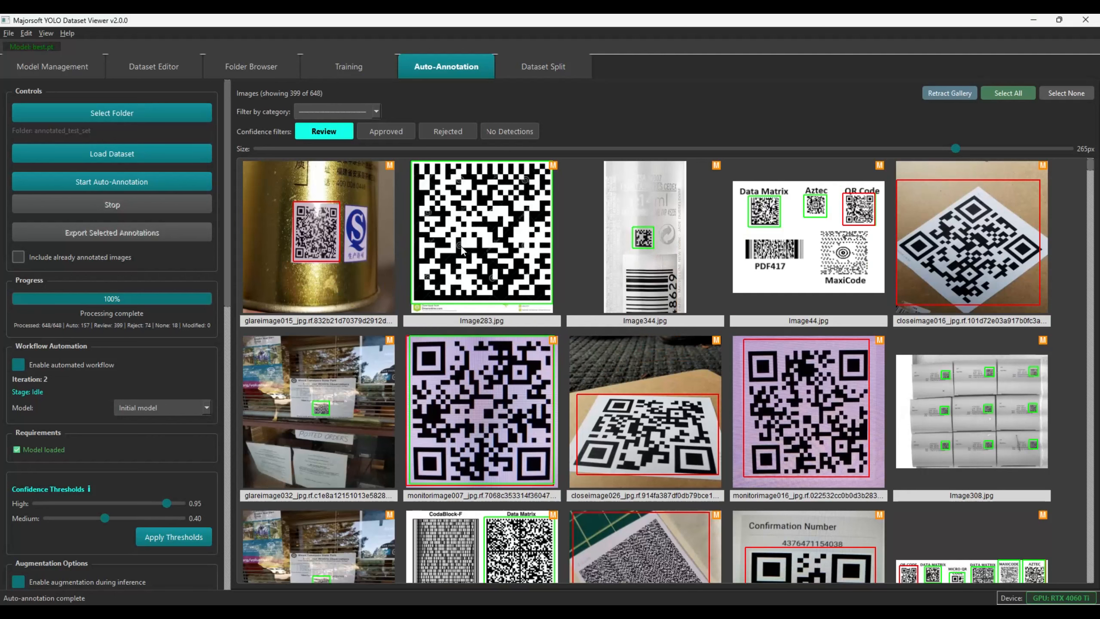
left_click(388, 132)
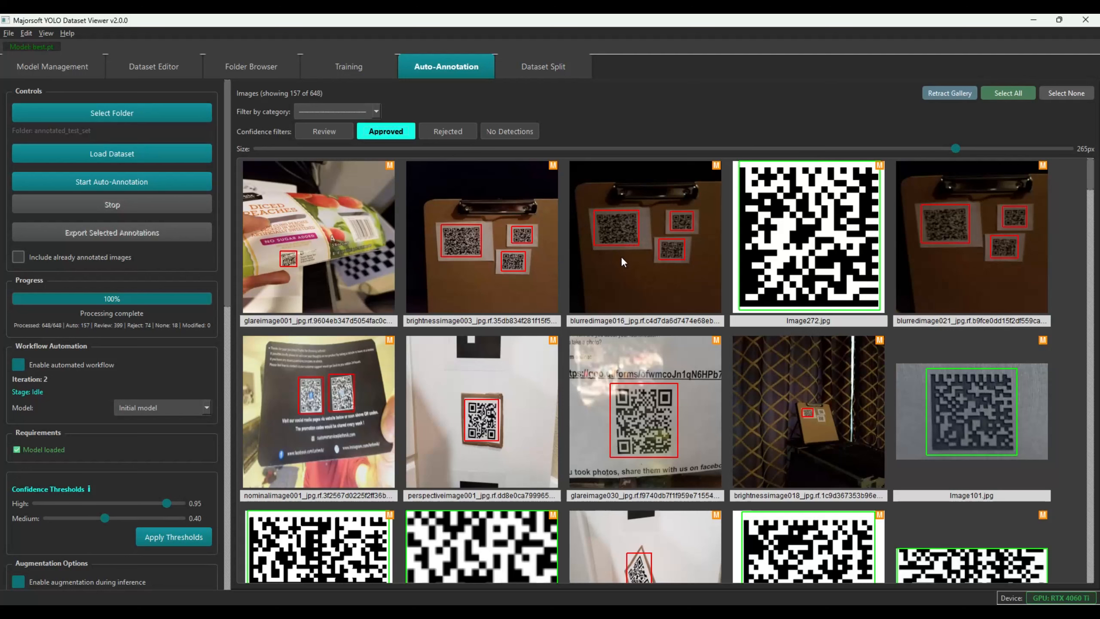
Inspect the blurredimage016, brightnessimage003, blurredimage021 and nominalimage001 detections in the approved gallery
left_click(682, 252)
left_click(506, 267)
left_click(660, 253)
left_click(951, 236)
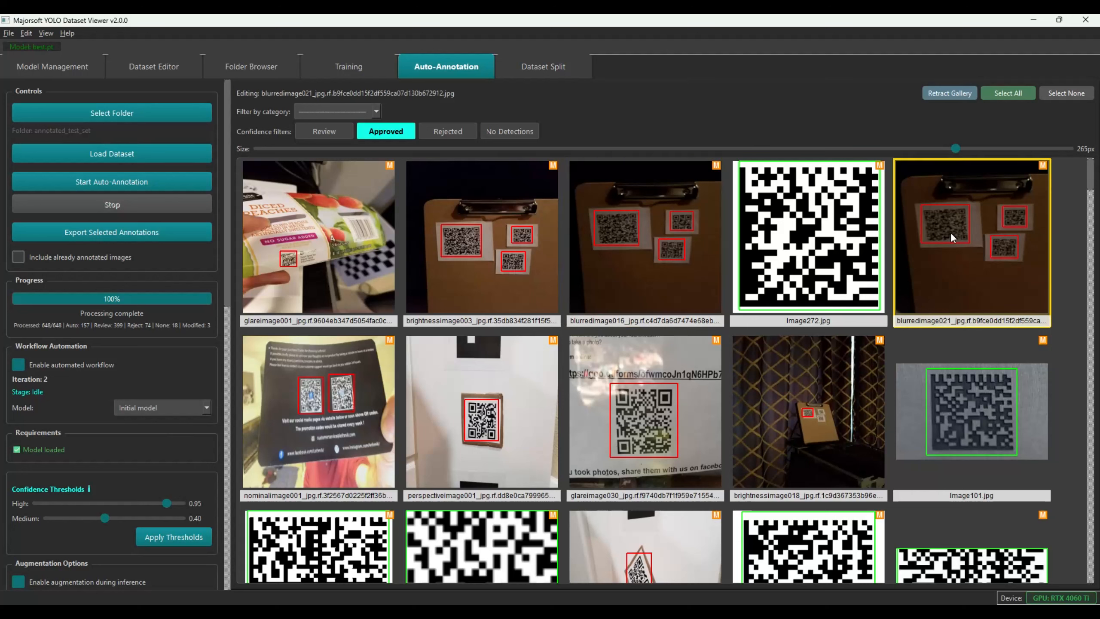
left_click(531, 255)
left_click(636, 254)
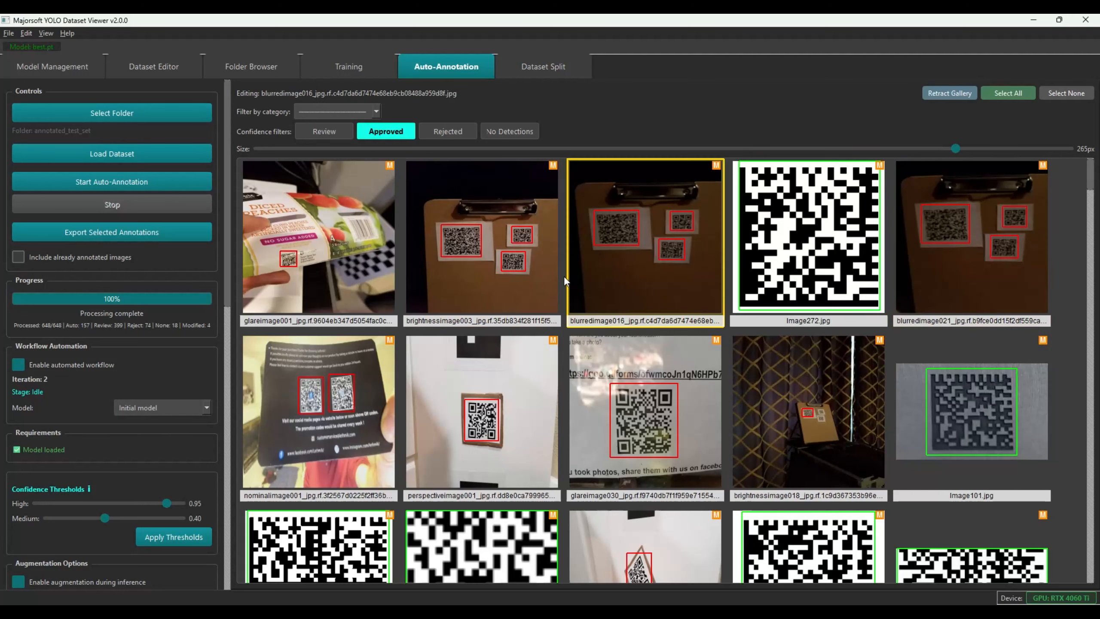
left_click(332, 397)
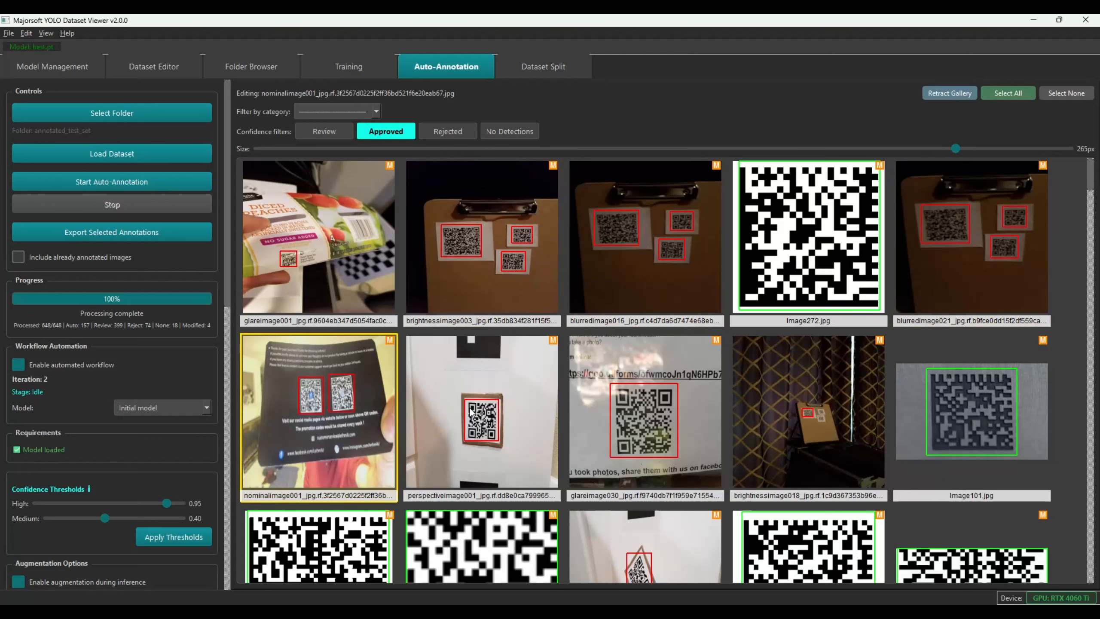
Open brightnessimage018 for a close look, return to the full gallery, and delete it
left_click(824, 420)
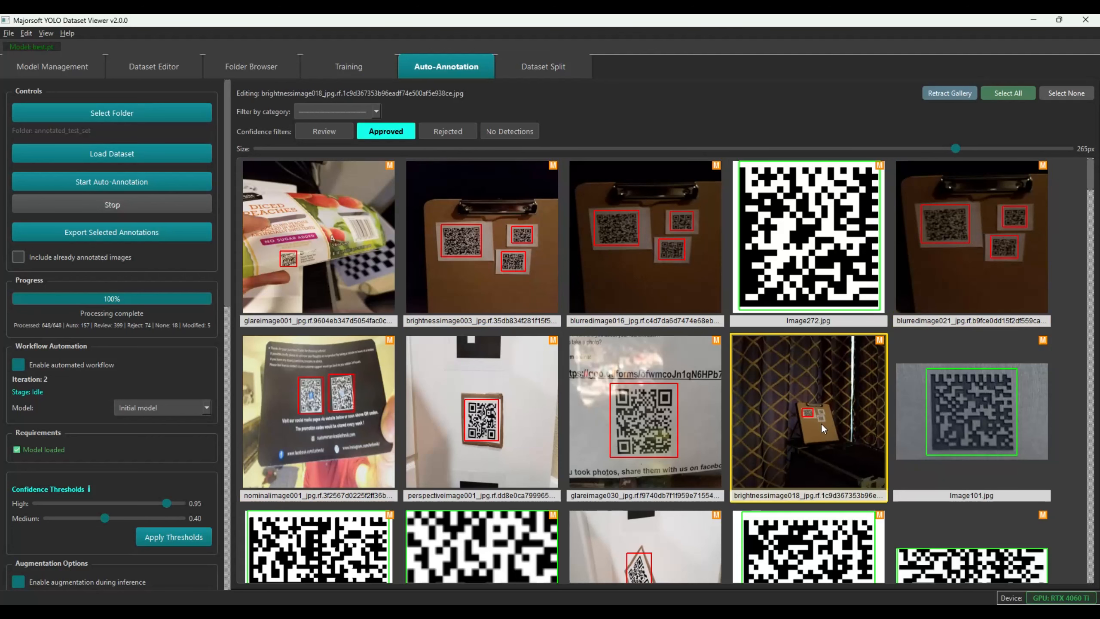
double_click(818, 425)
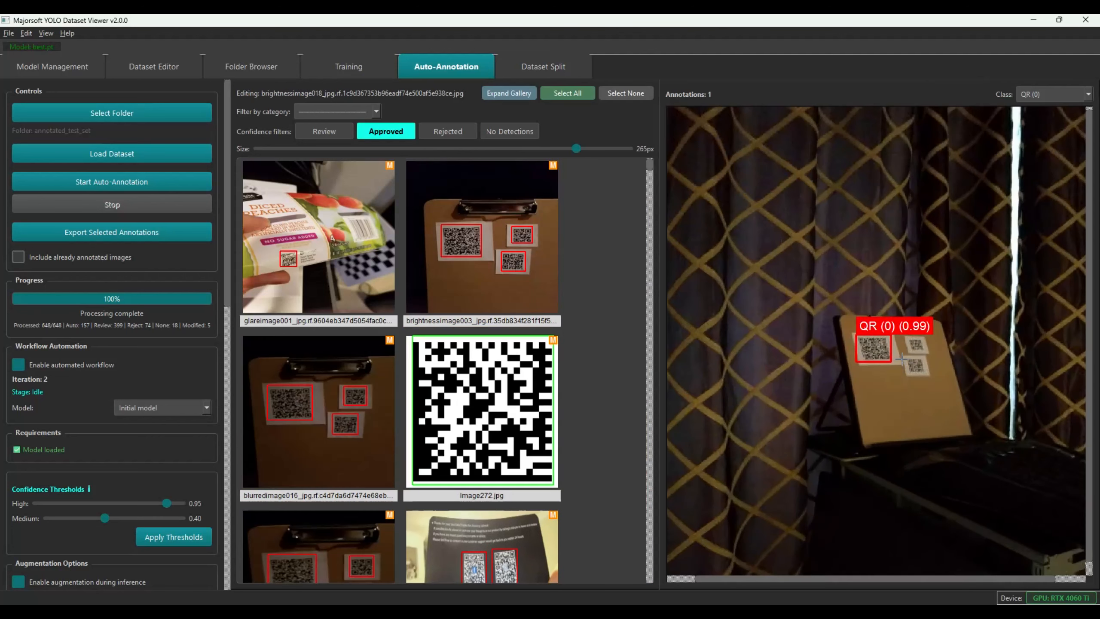
scroll(902, 359, "down", 7)
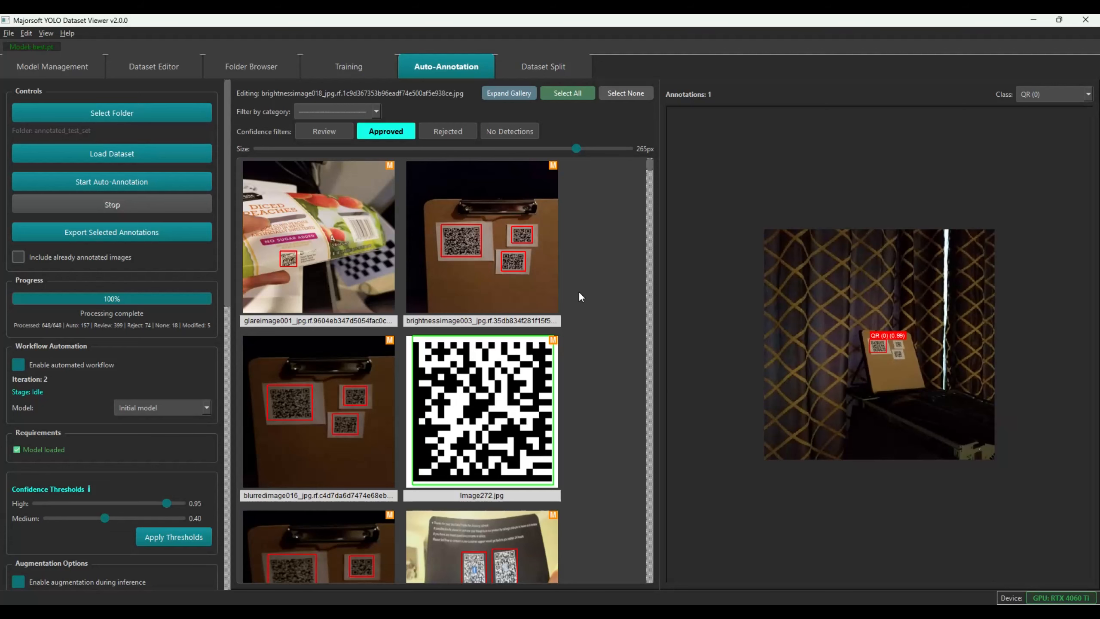
left_click(514, 94)
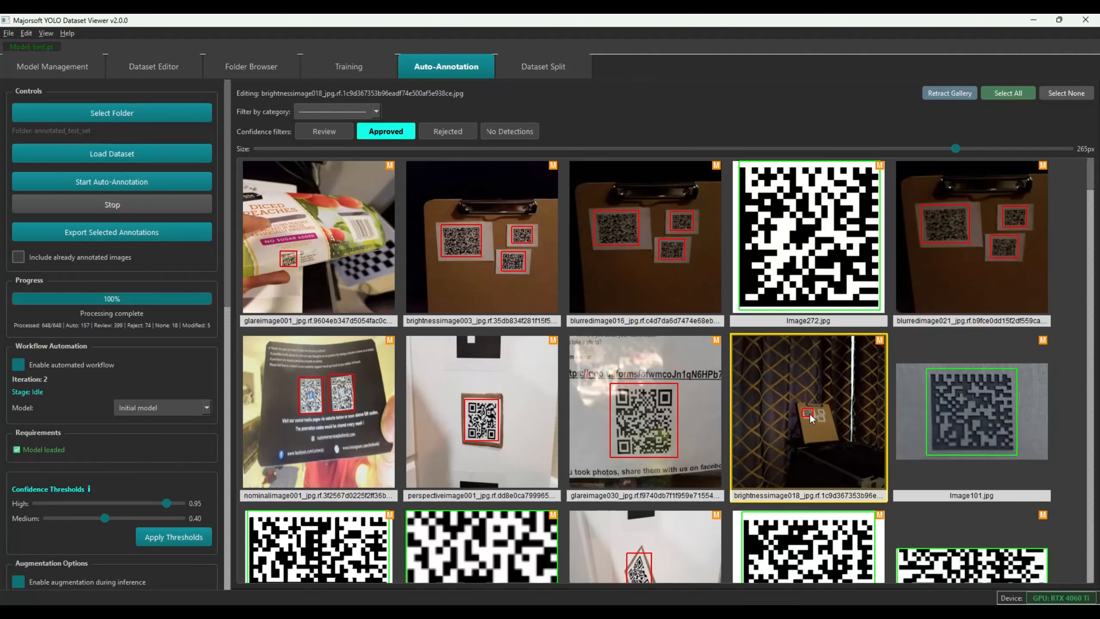
key("Delete")
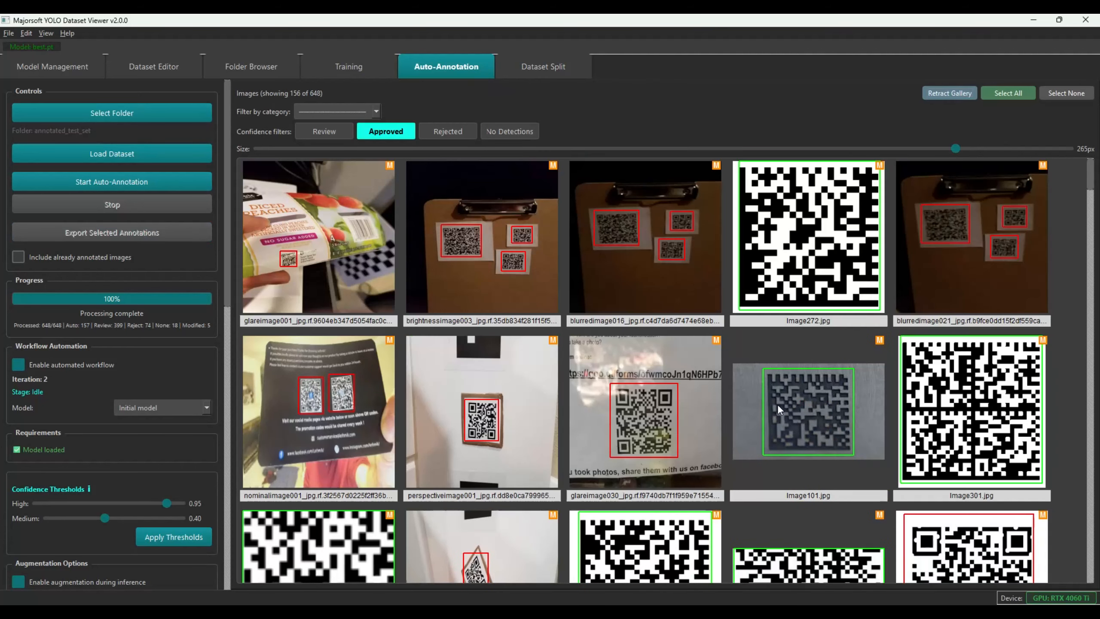
Reject bright_spotsimage011 and brightnessimage017 from the approved images
scroll(517, 399, "down", 4)
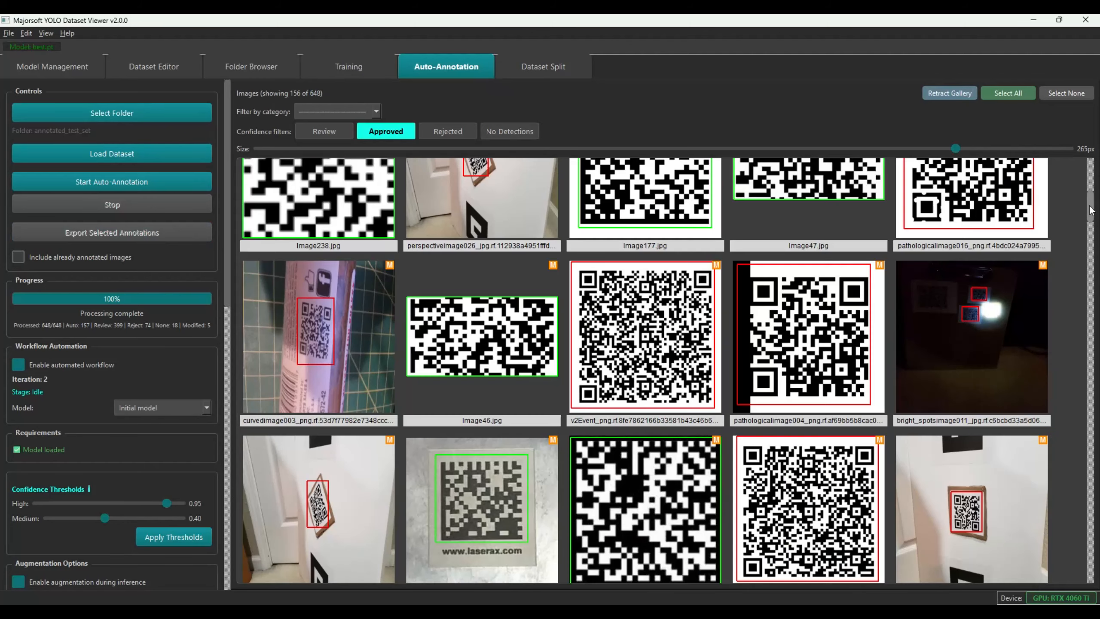
scroll(1086, 204, "up", 2)
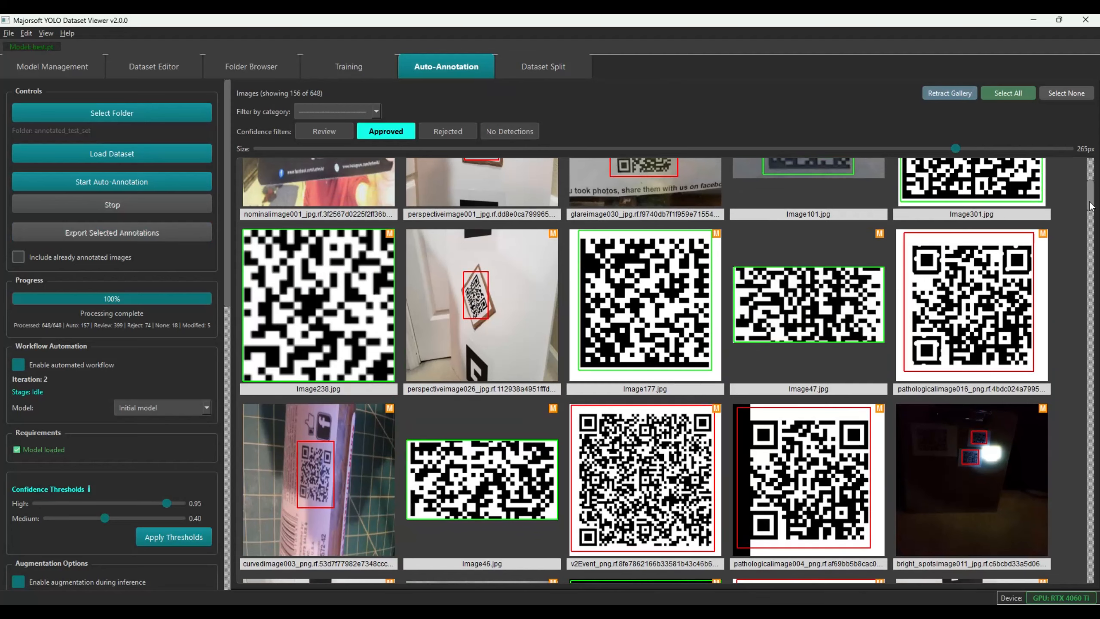
left_click_drag(1089, 206, 1089, 223)
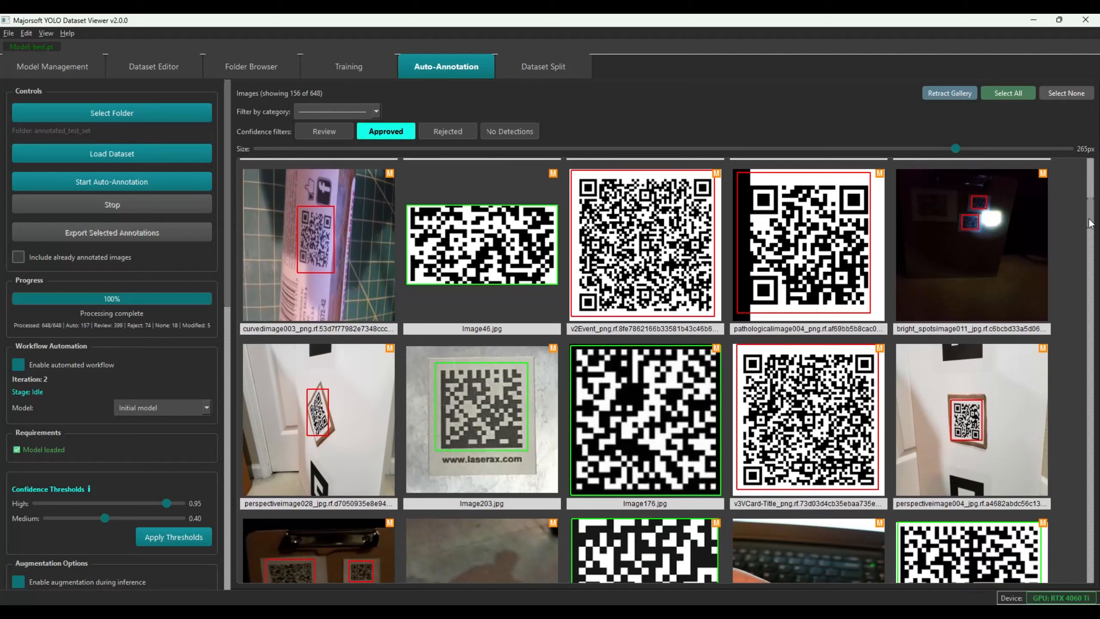
left_click(968, 232)
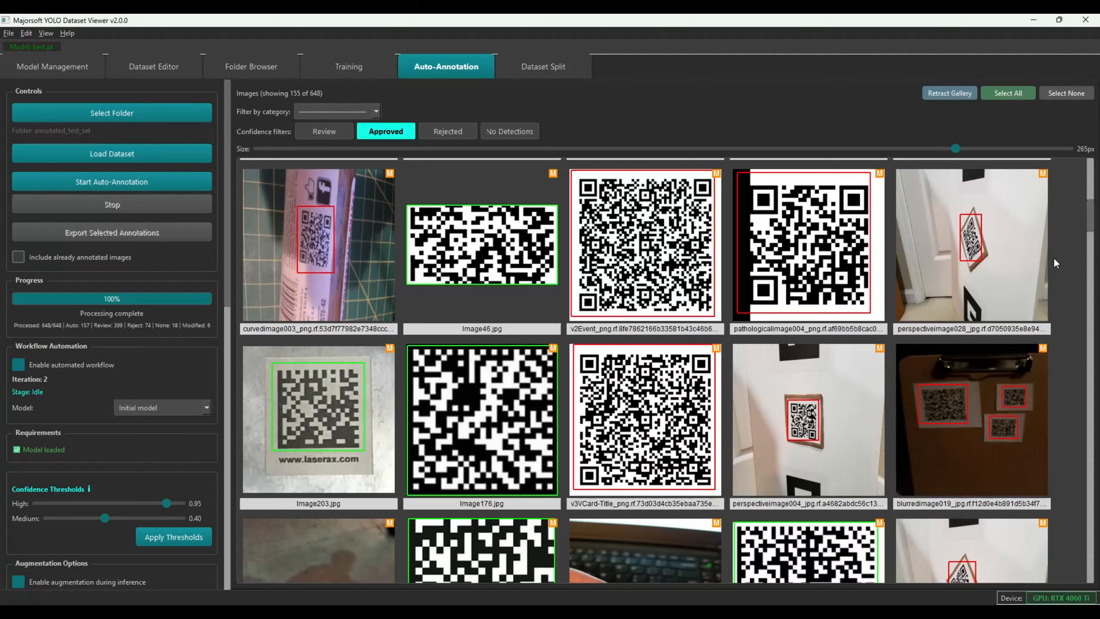
left_click_drag(1092, 218, 1092, 263)
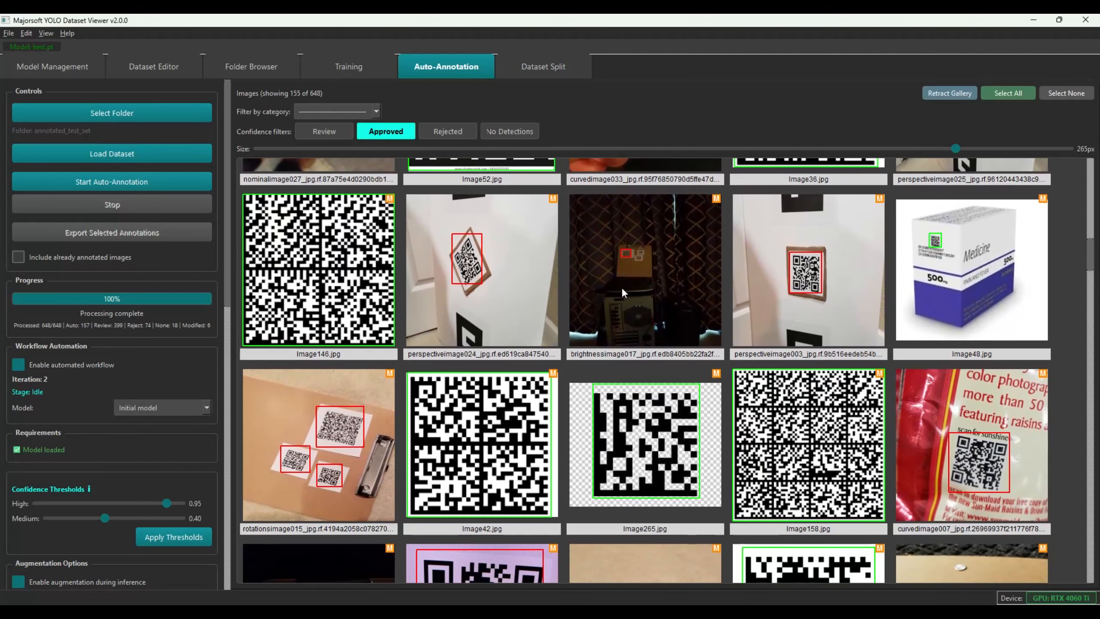
left_click(632, 277)
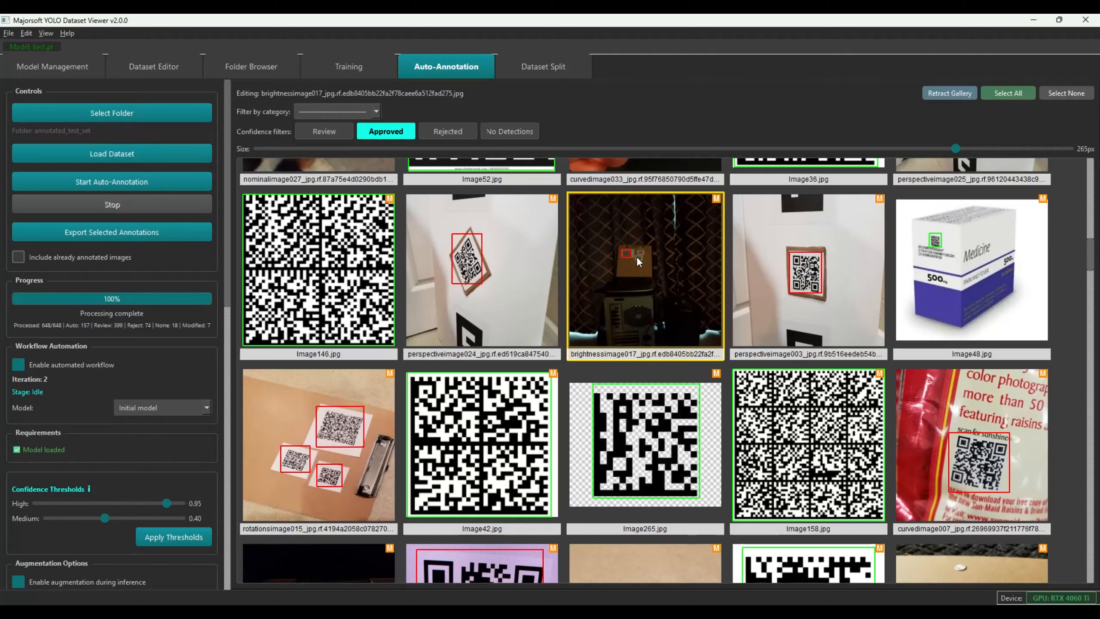
key("Delete")
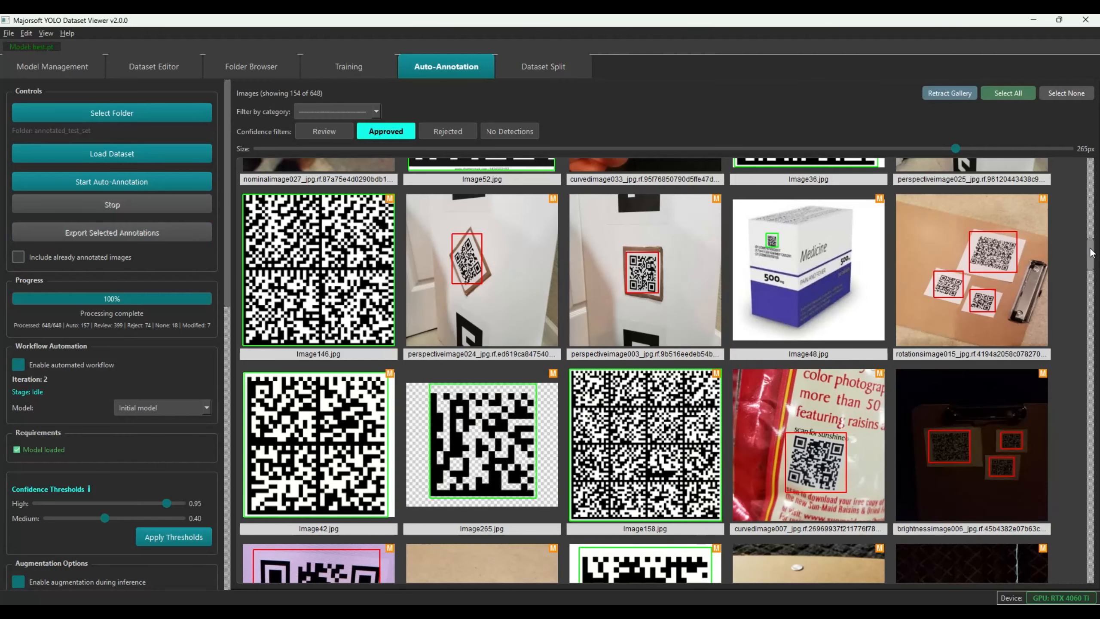
Scroll further down and reject brightnessimage013, leaving 153 approved
scroll(1090, 252, "down", 2)
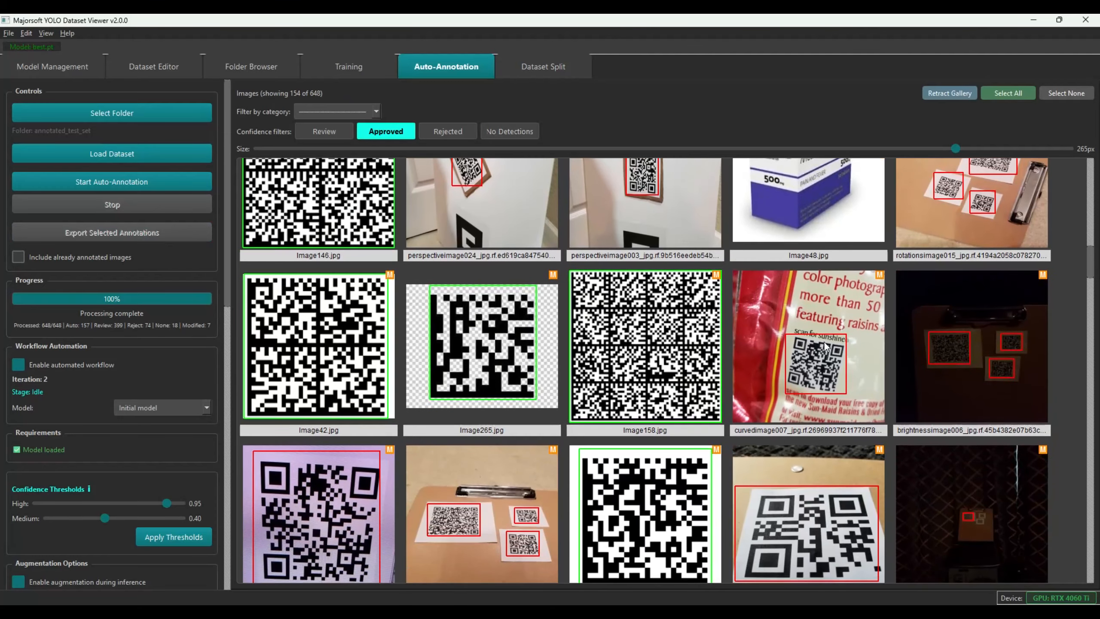
left_click_drag(1091, 266, 1091, 293)
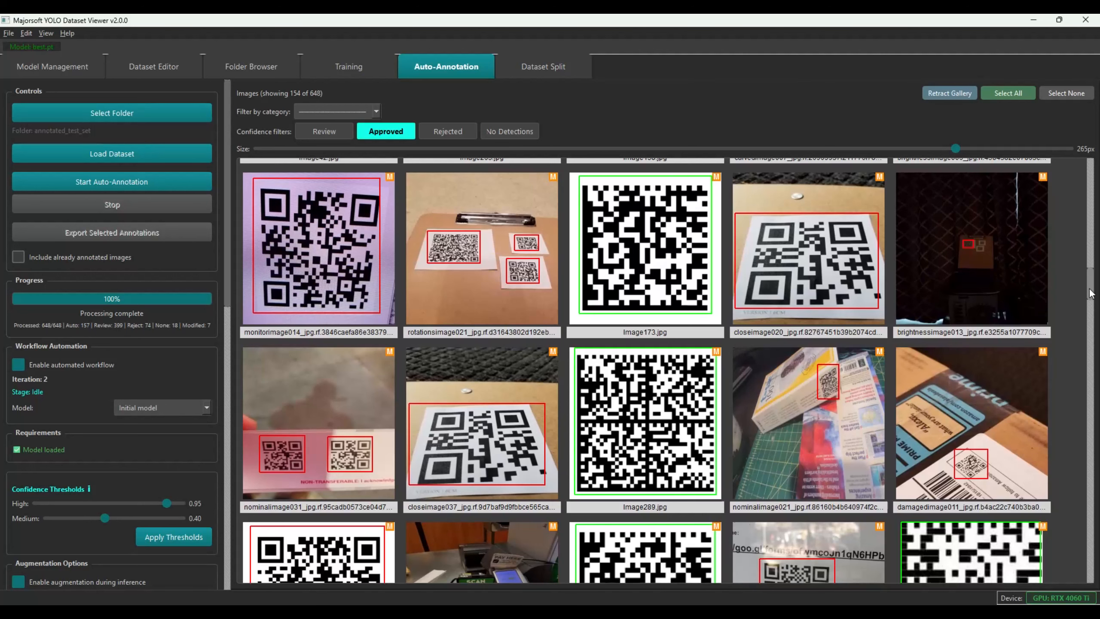
left_click_drag(1091, 293, 1090, 294)
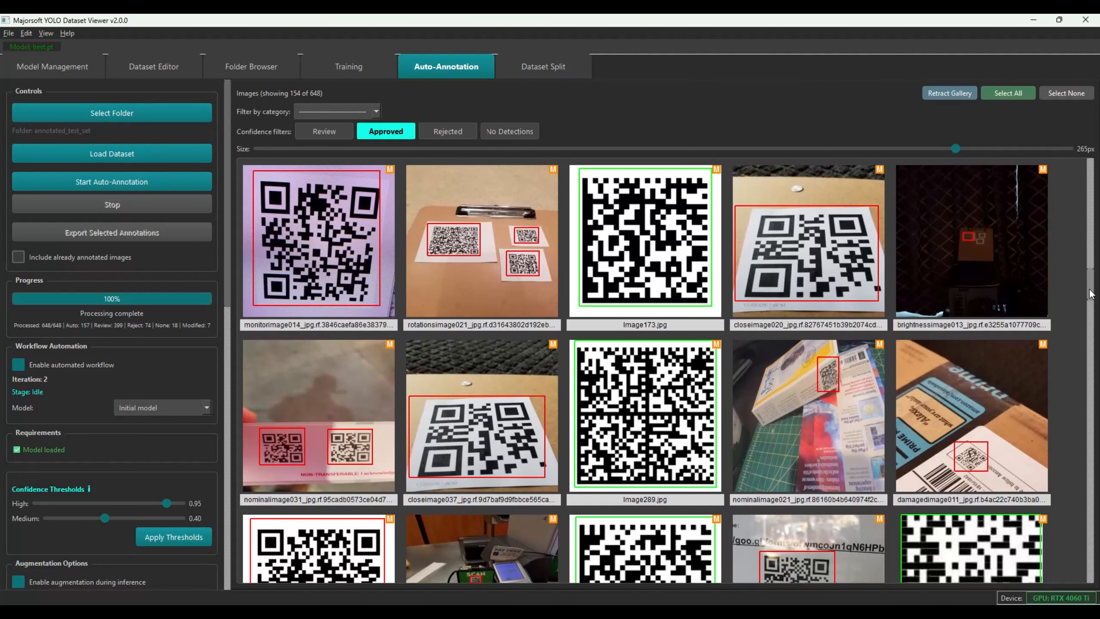
left_click(986, 290)
key("r")
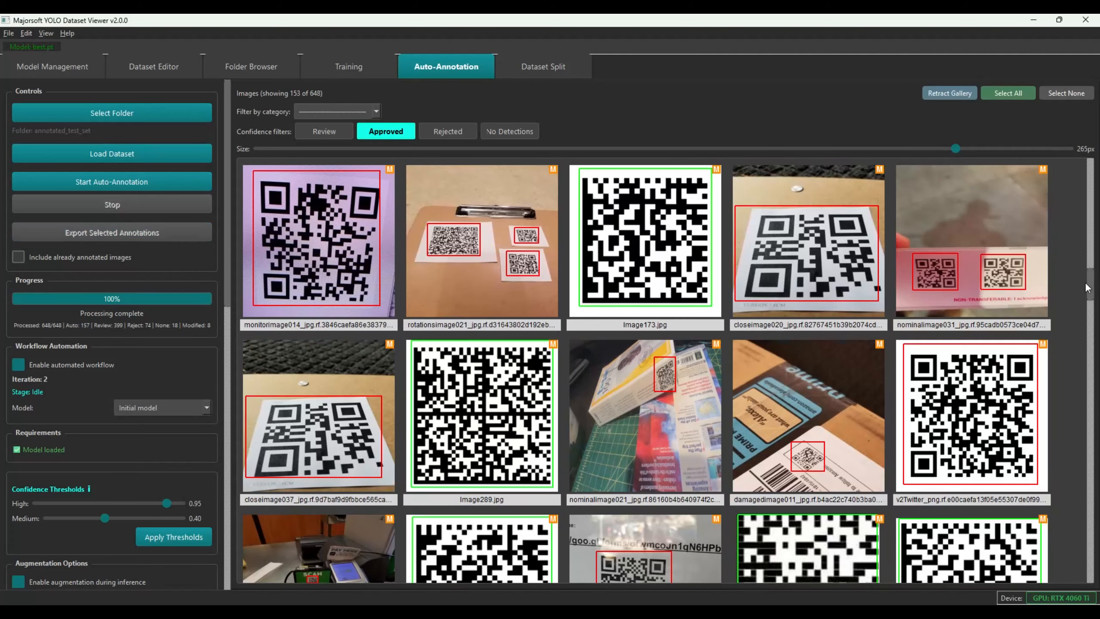
left_click_drag(1092, 286, 1097, 329)
Reject Image230.jpg from its context menu, then scroll through the remaining approved thumbnails
right_click(795, 242)
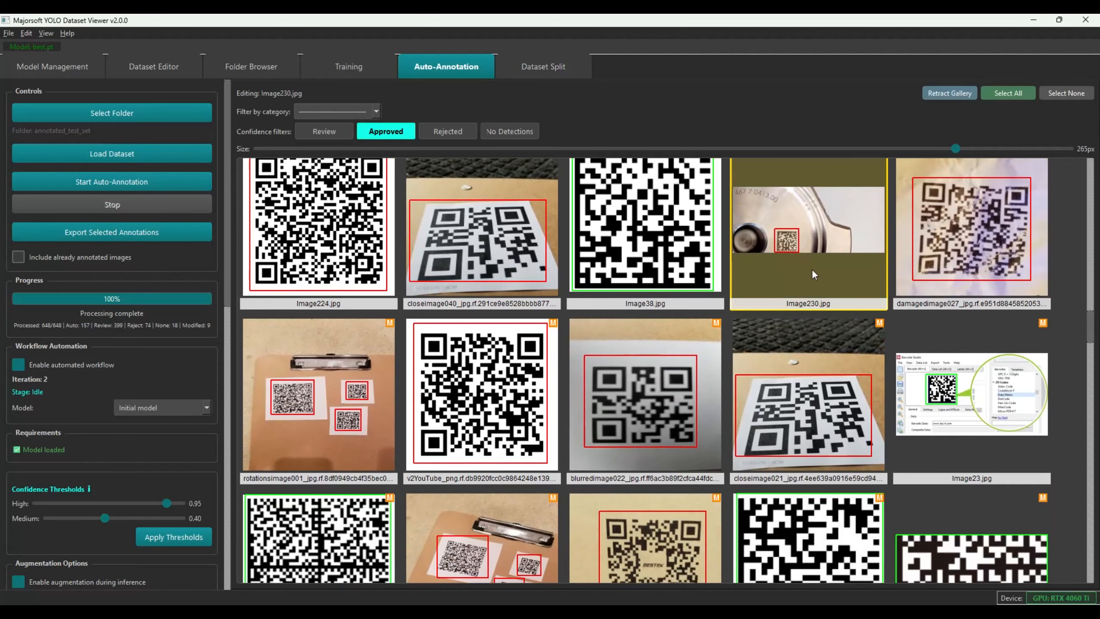
left_click(811, 268)
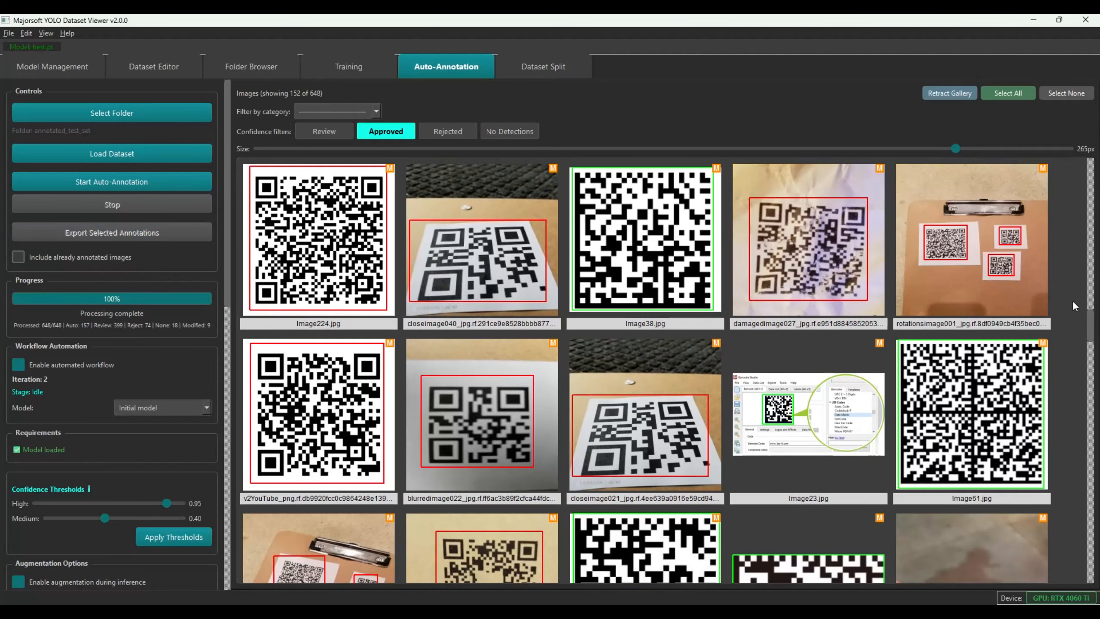
left_click_drag(1094, 321, 1097, 414)
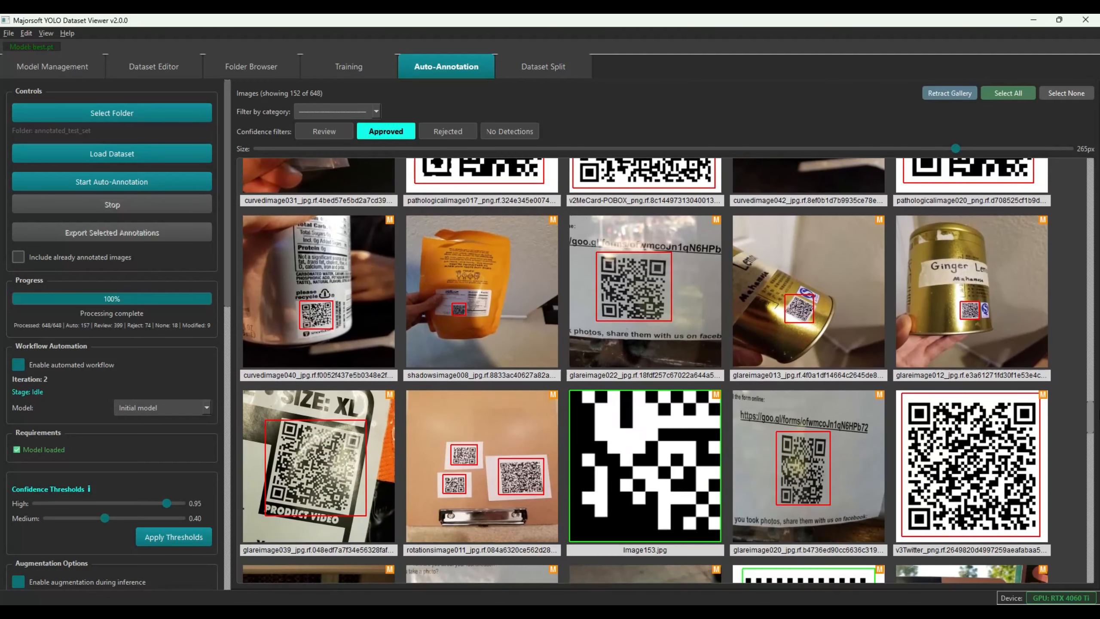
left_click_drag(1097, 413, 1098, 416)
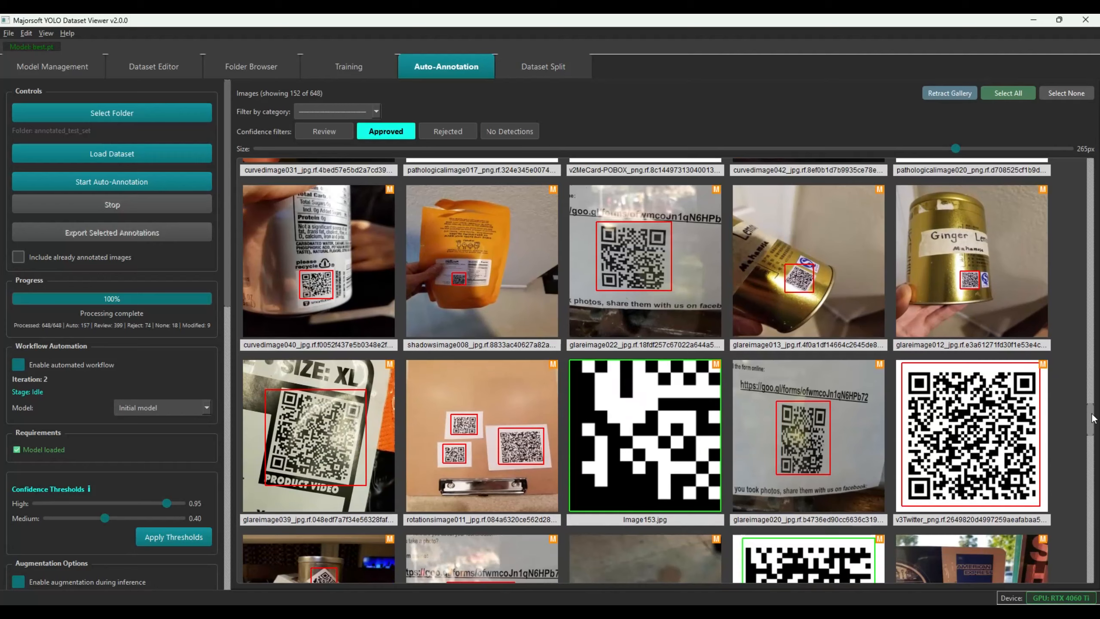
left_click_drag(1091, 418, 1096, 456)
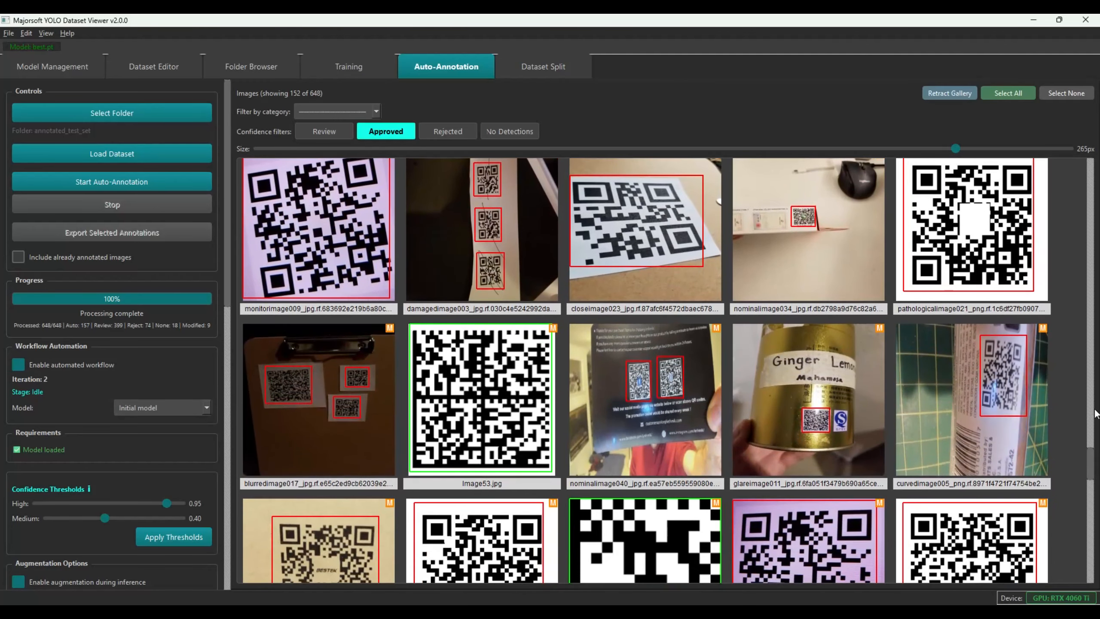
left_click_drag(1094, 460, 1094, 536)
Reject brightnessimage014 and brightnessimage021 from the approved images
left_click(492, 344)
key("Delete")
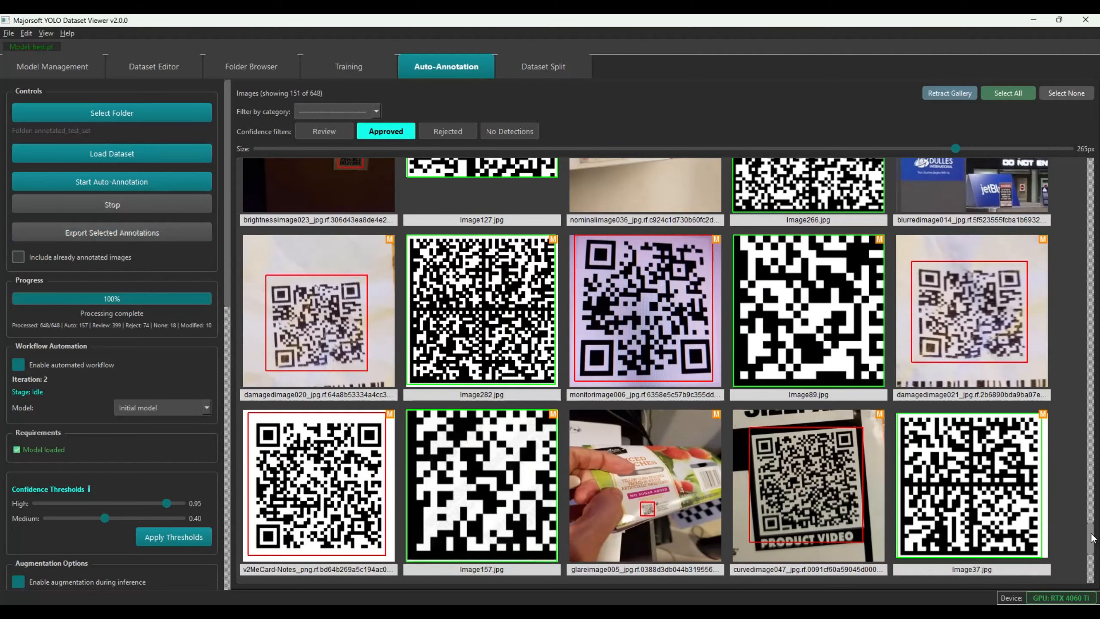
scroll(1091, 537, "down", 5)
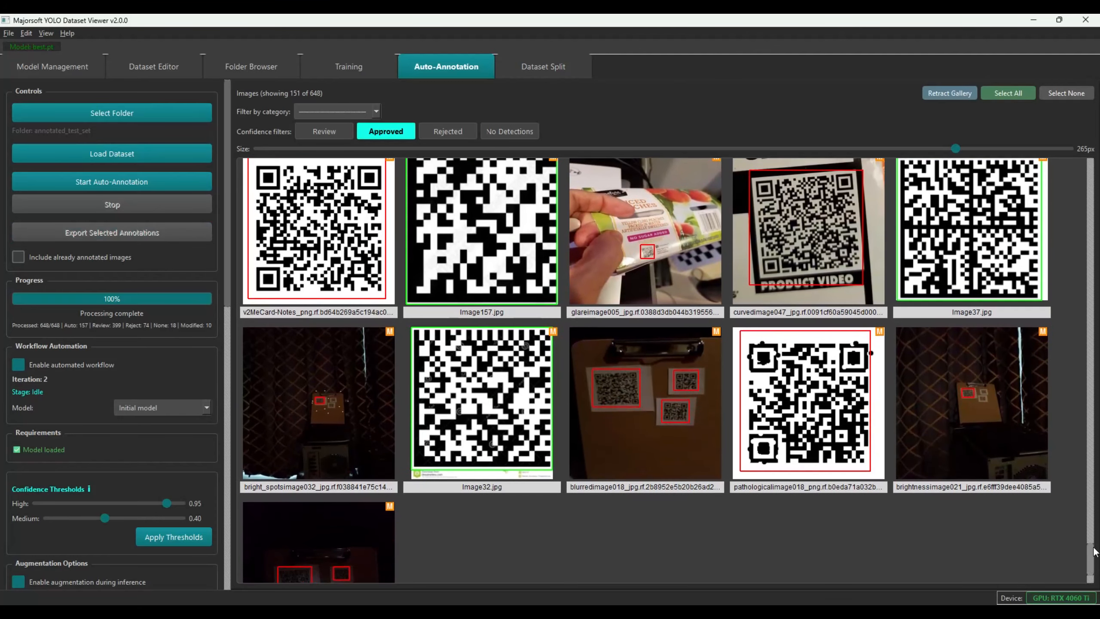
left_click(939, 466)
key("r")
Reject bright_spotsimage032 and bright_spotsimage003, then select all 148 remaining approved images
left_click(349, 450)
key("r")
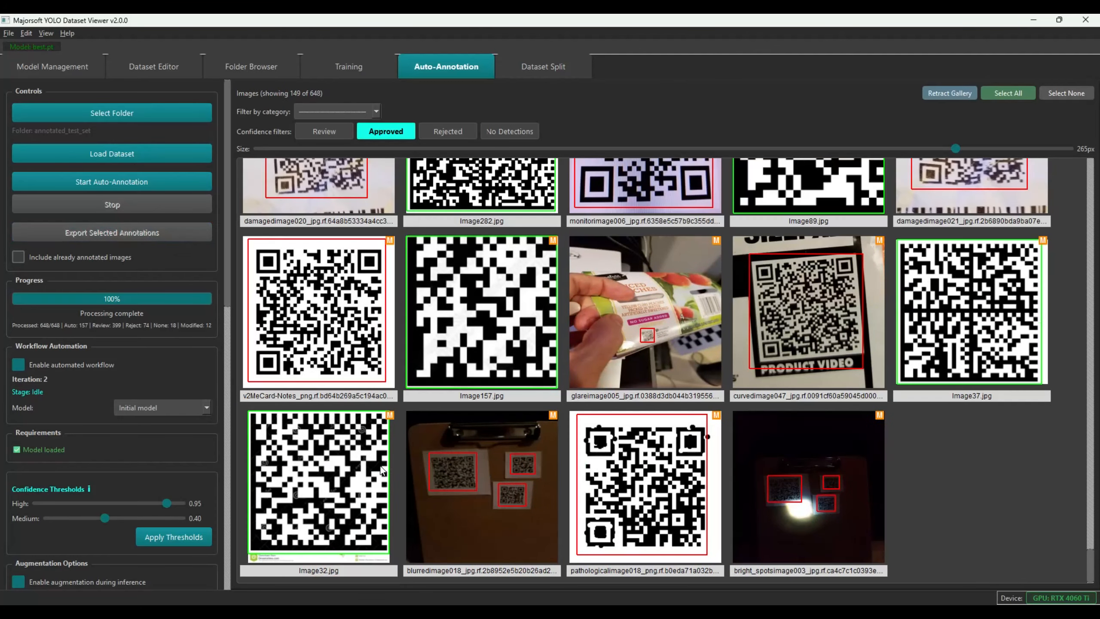
left_click(783, 481)
key("r")
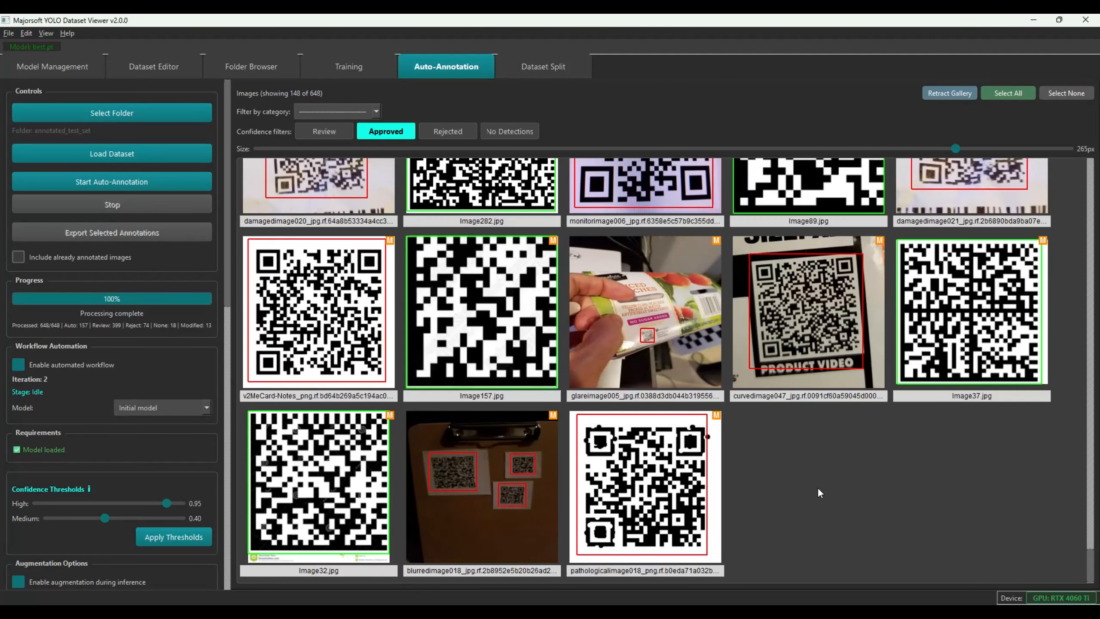
left_click(1003, 92)
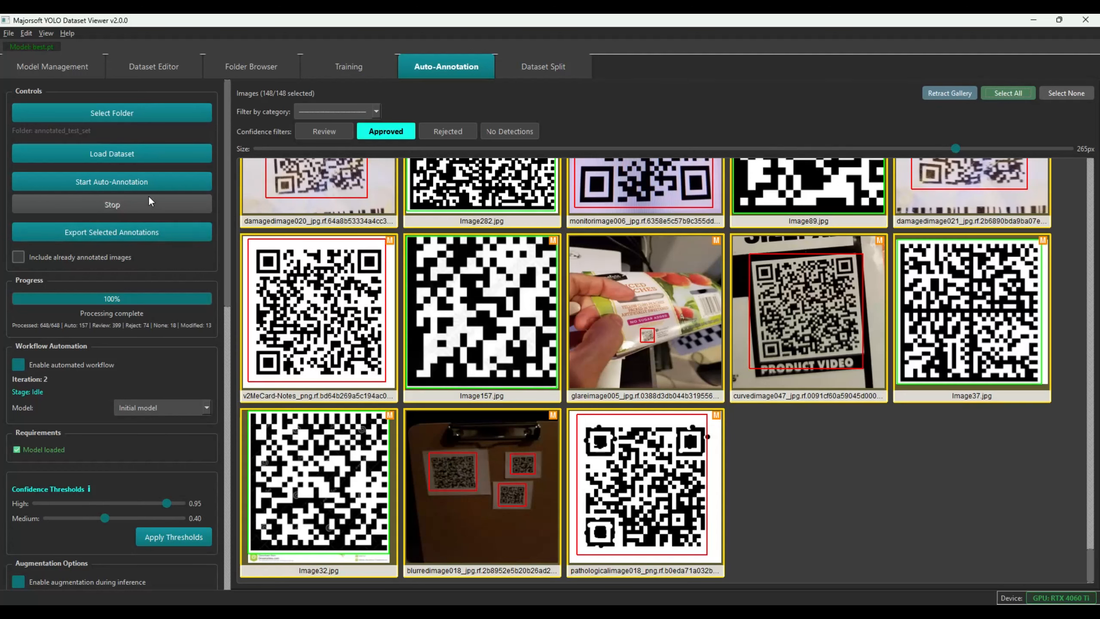
Export the selected approved annotations and confirm the iteration 3 retraining and auto-annotation
left_click(114, 233)
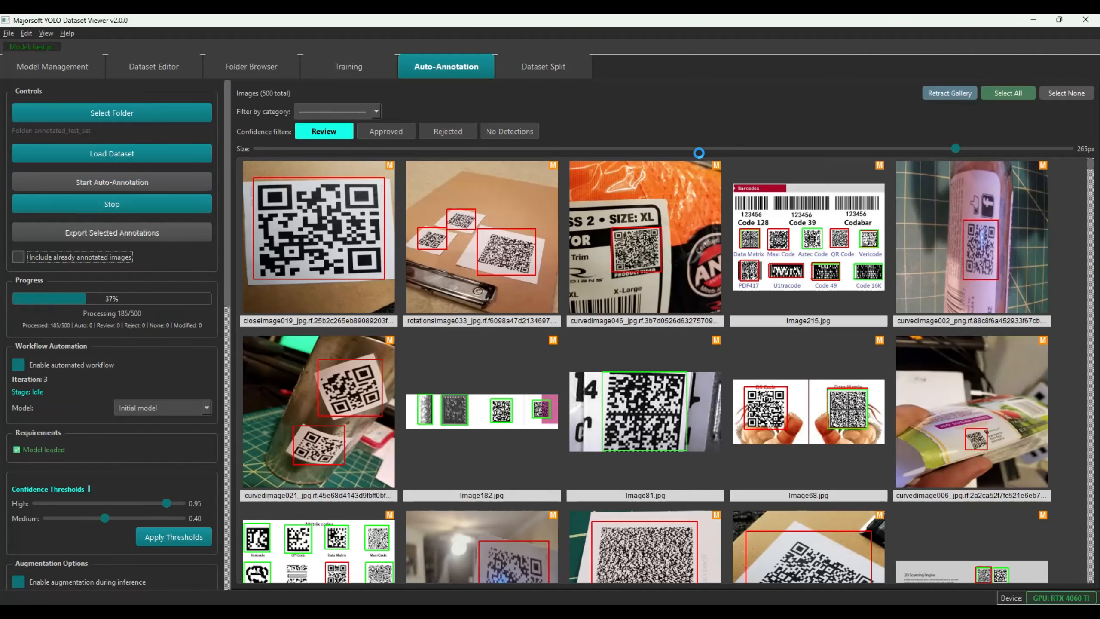
left_click(539, 332)
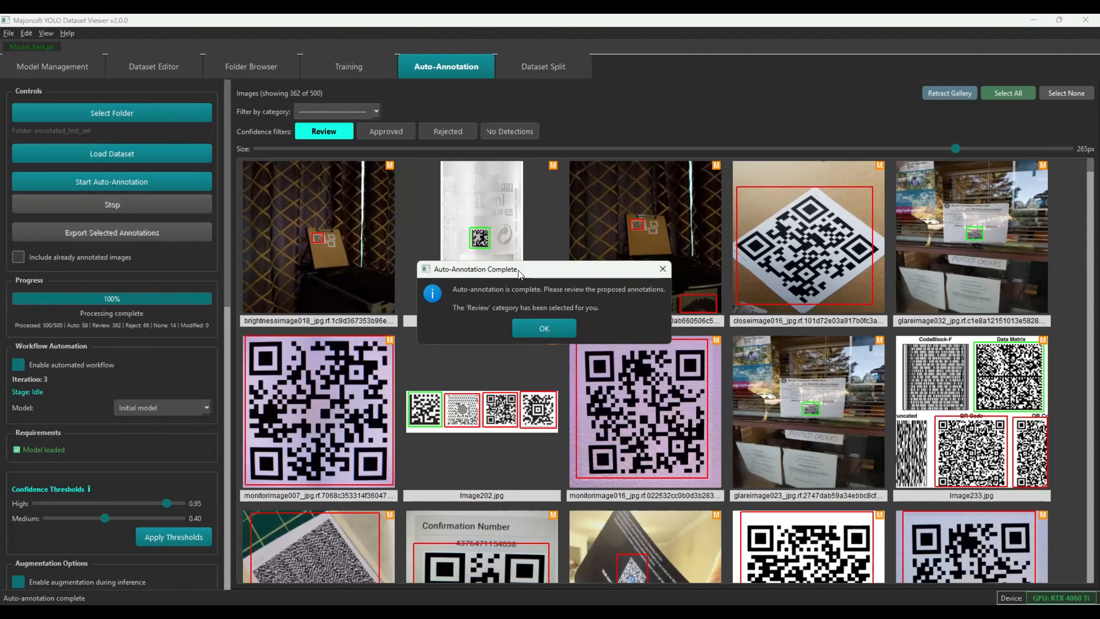
left_click(537, 331)
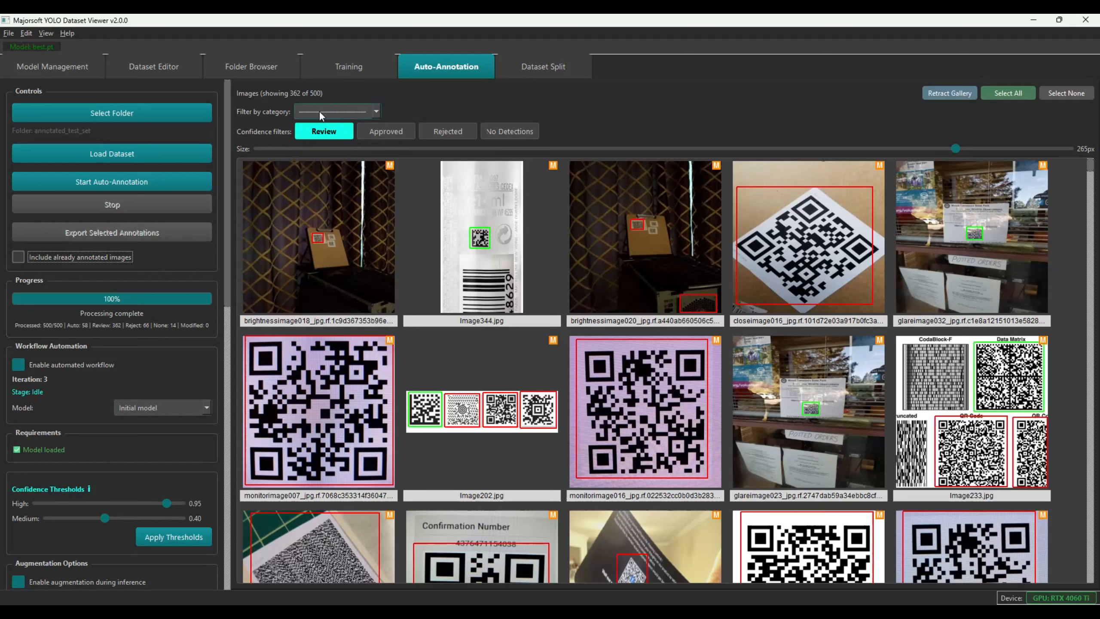
Browse the 14 no-detection images, then switch the gallery to the 58 approved images
left_click(527, 130)
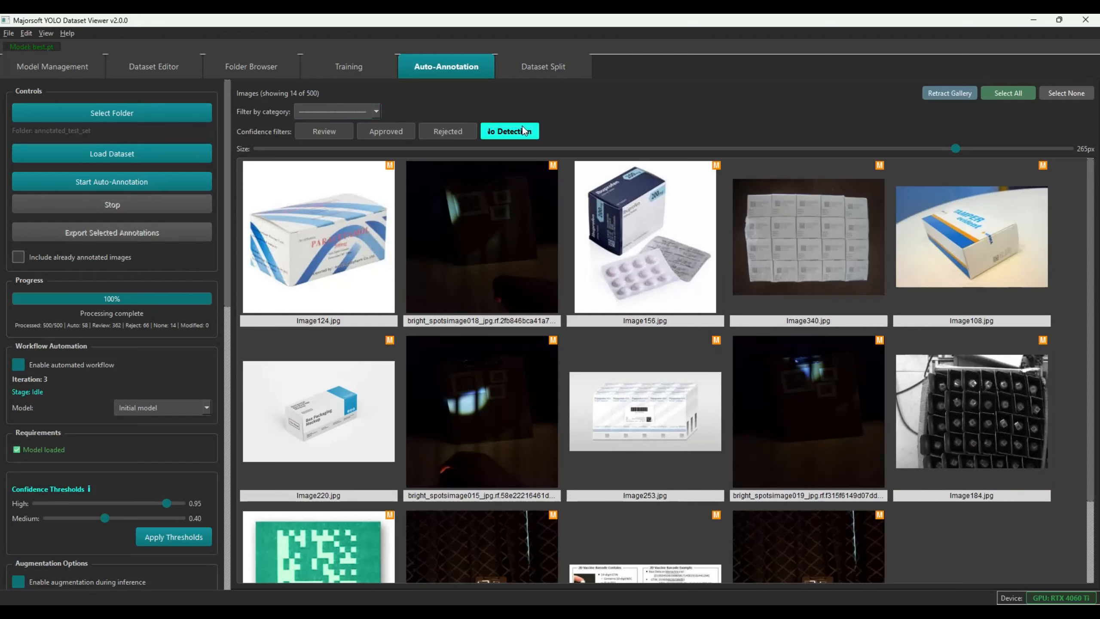
scroll(923, 247, "down", 2)
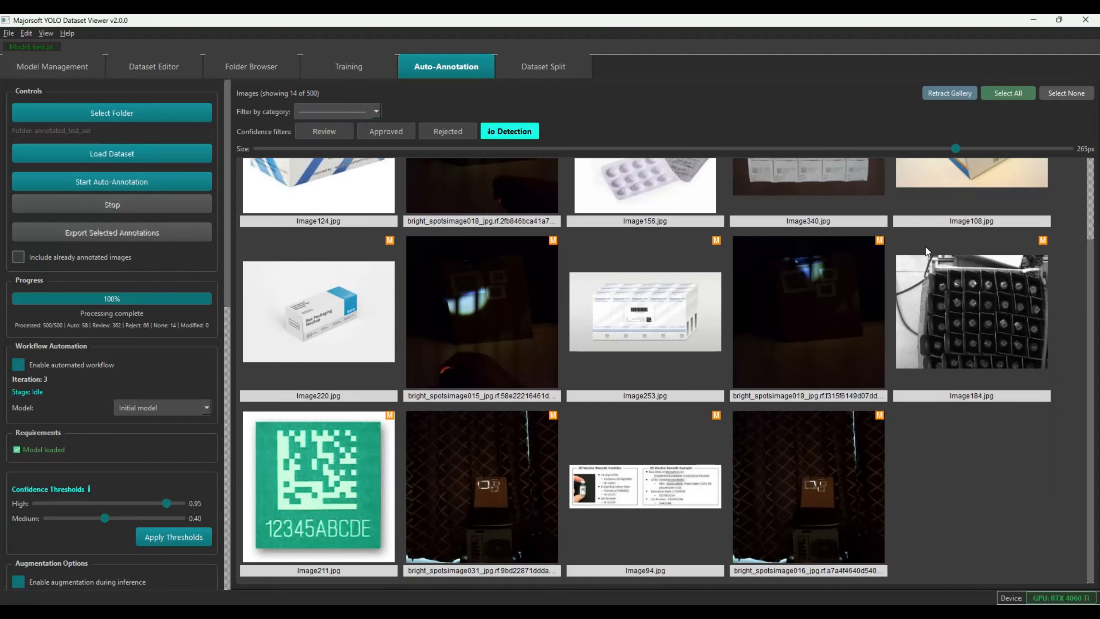
scroll(925, 247, "up", 2)
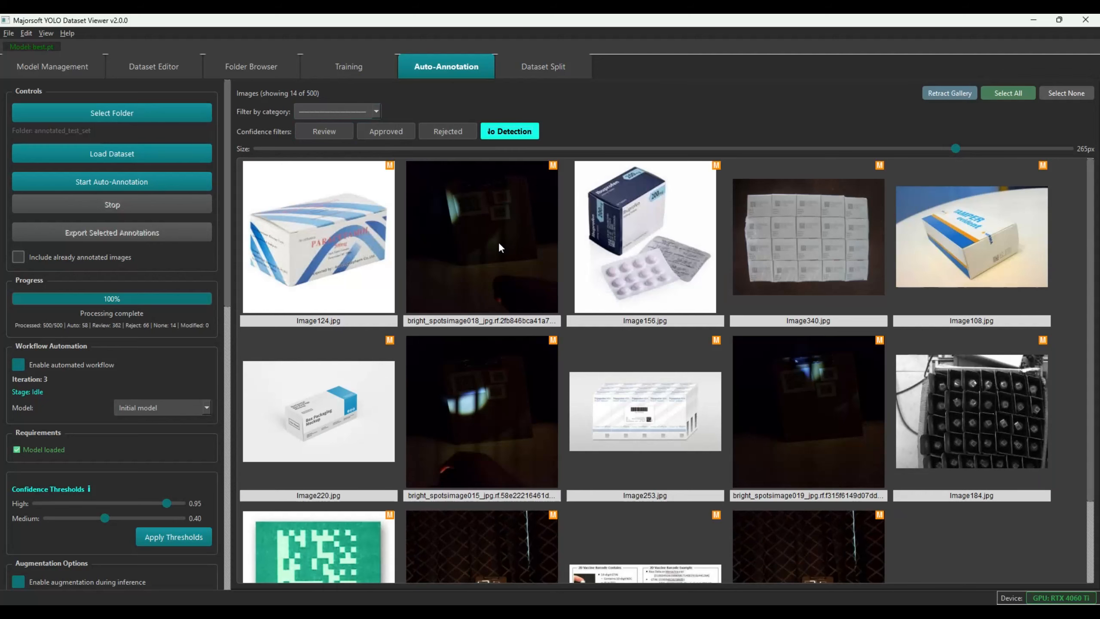
scroll(781, 360, "down", 2)
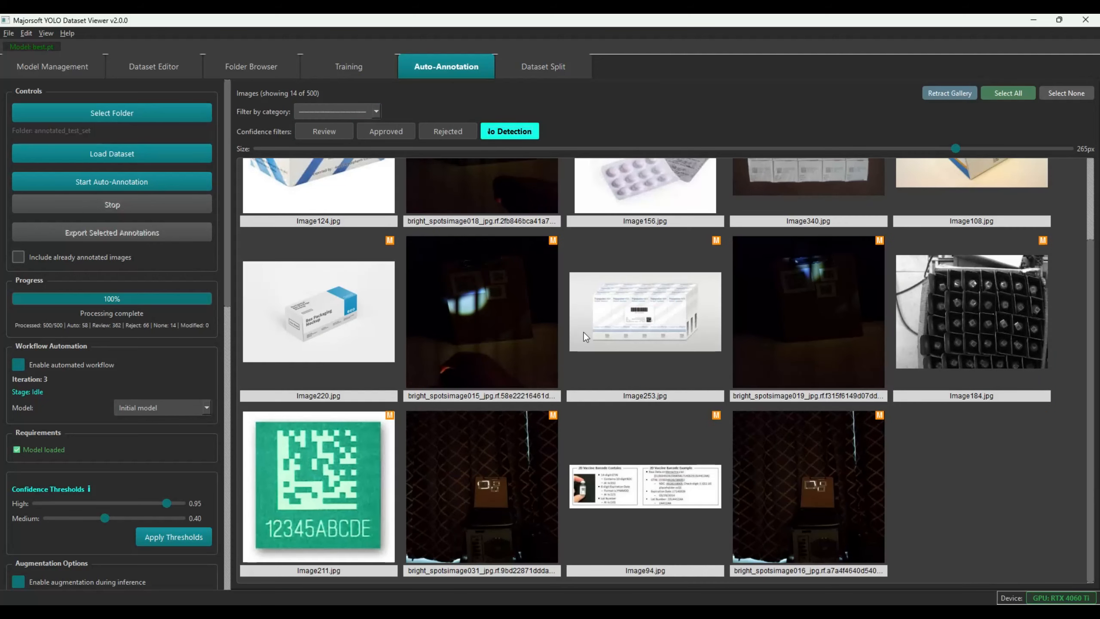
scroll(584, 353, "up", 2)
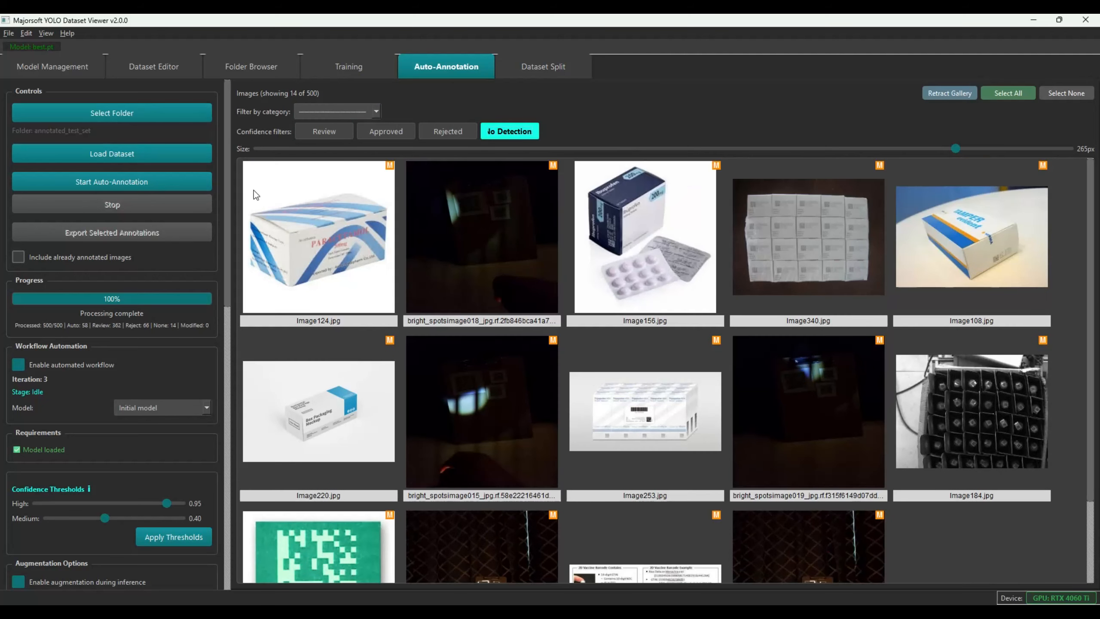
left_click(392, 126)
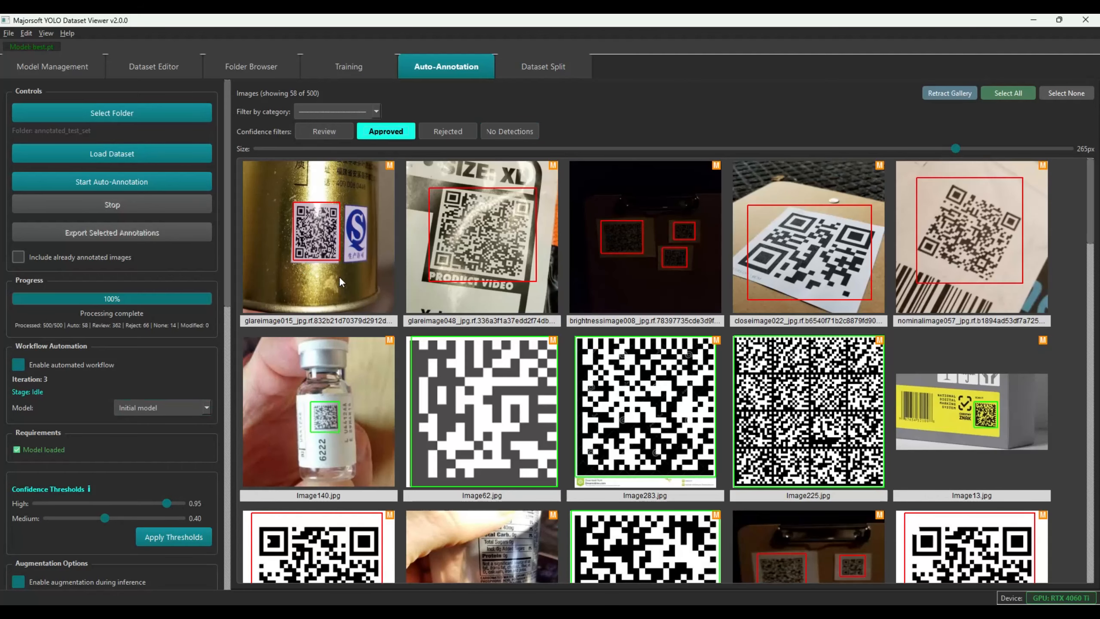
Set the high confidence threshold to 0.85 and apply it, approving 317 of 500 images
scroll(495, 308, "down", 8)
scroll(495, 307, "down", 5)
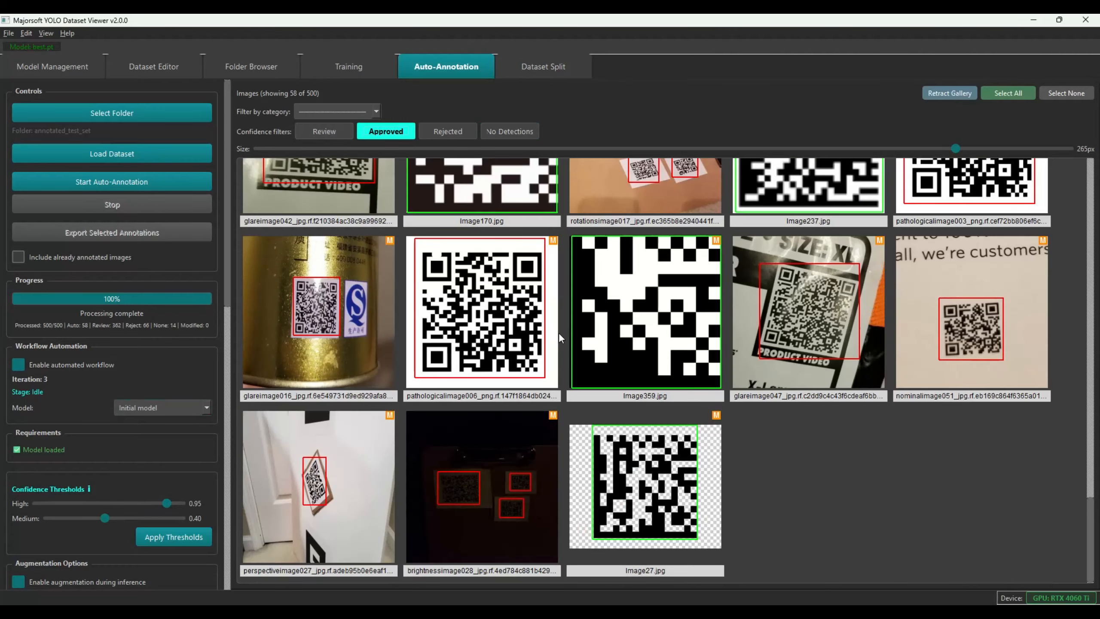
scroll(585, 352, "up", 15)
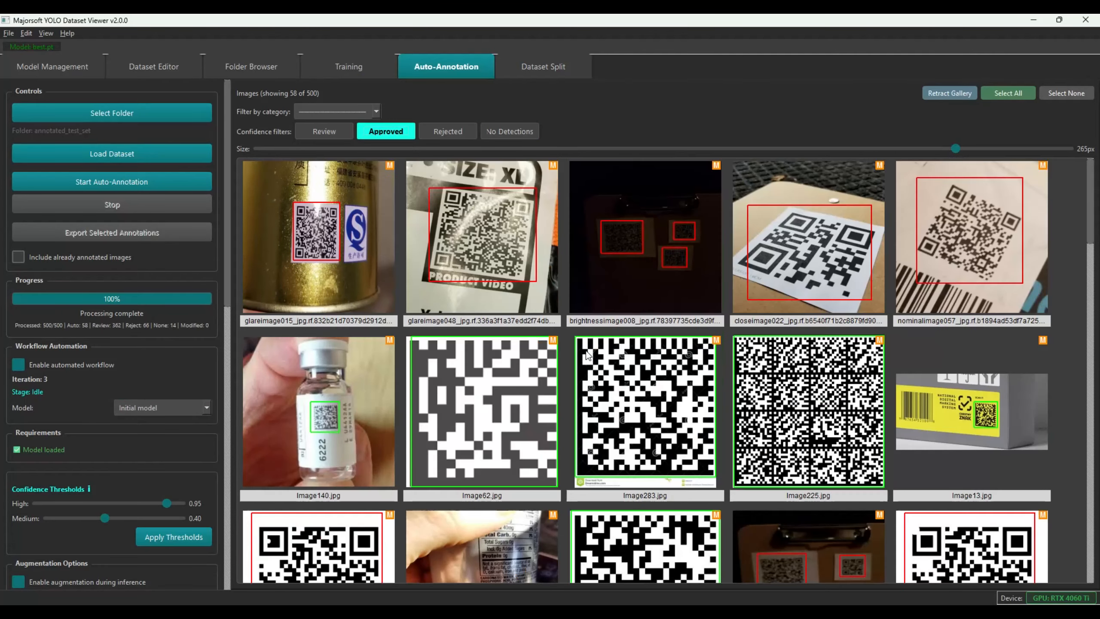
left_click_drag(166, 504, 138, 504)
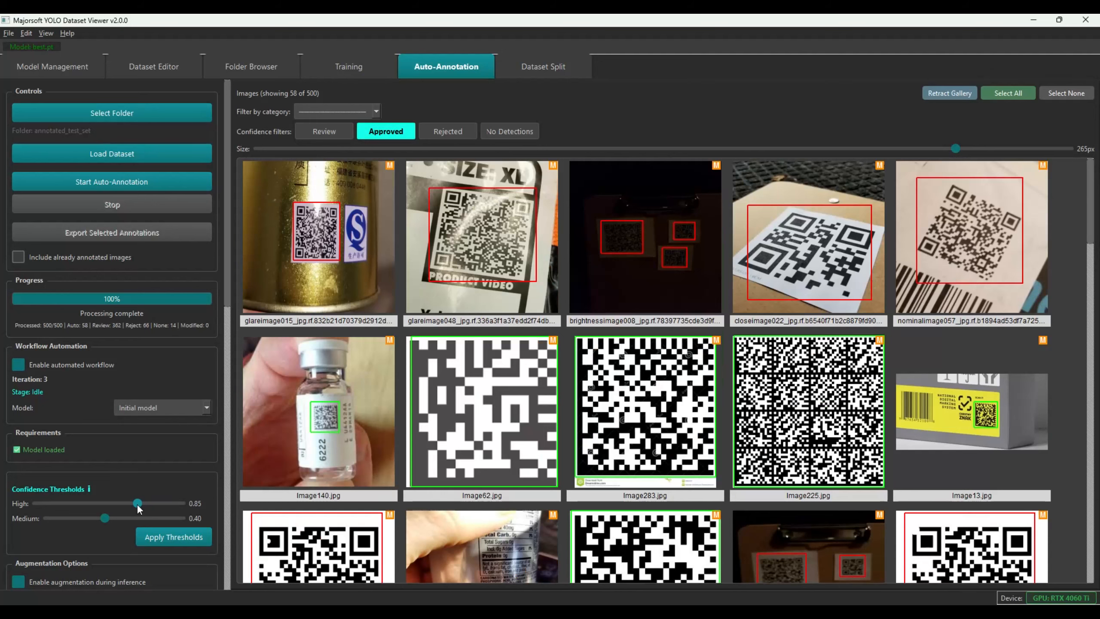
left_click(175, 538)
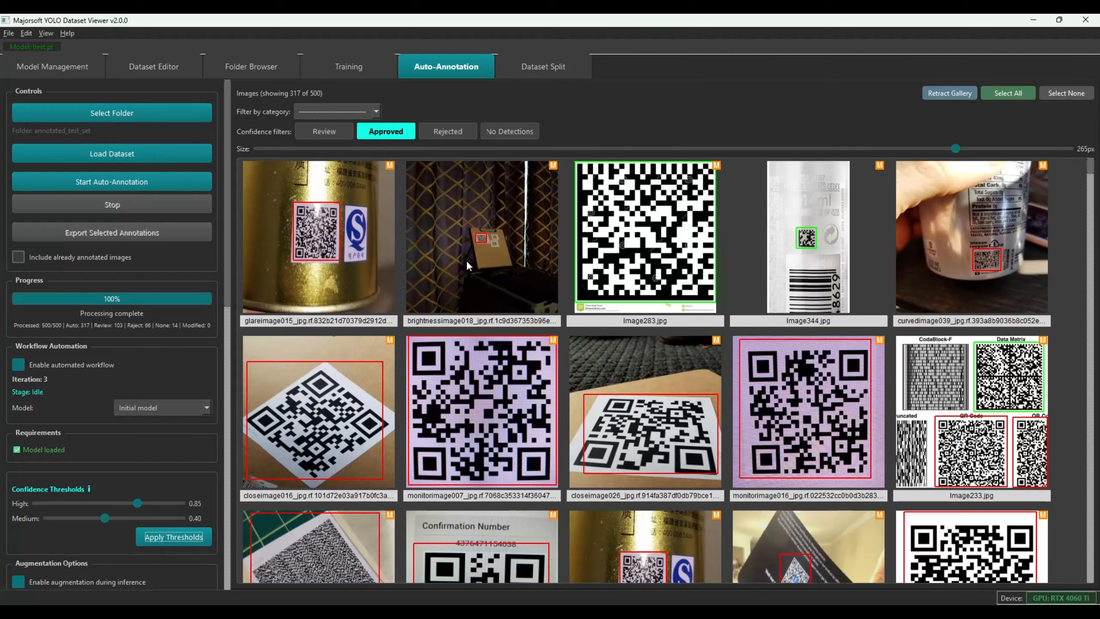
scroll(653, 355, "down", 20)
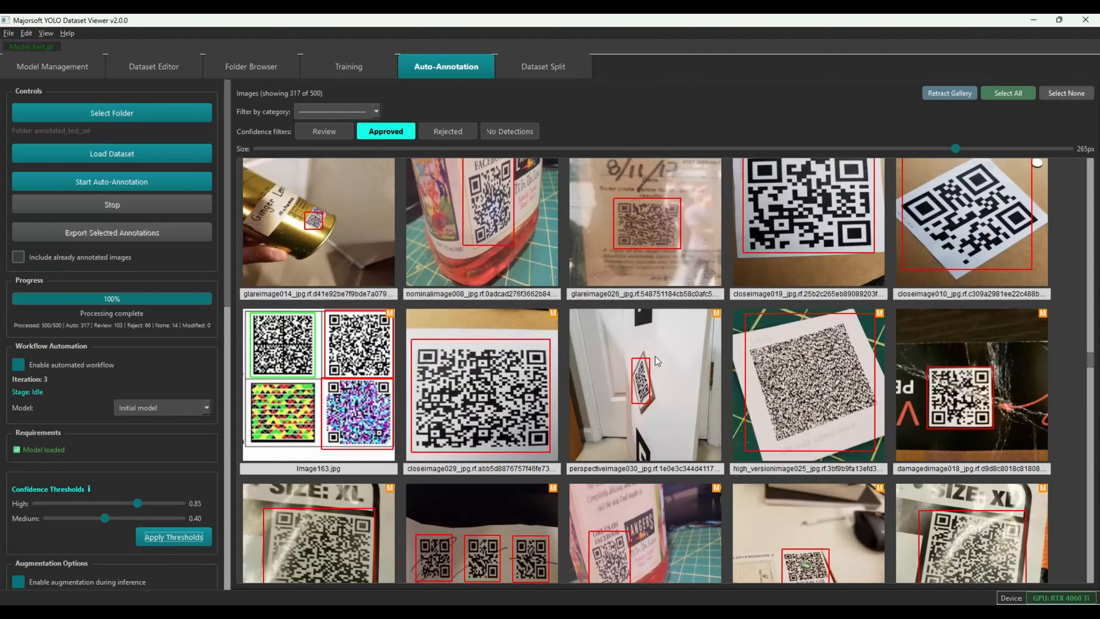
scroll(655, 355, "up", 20)
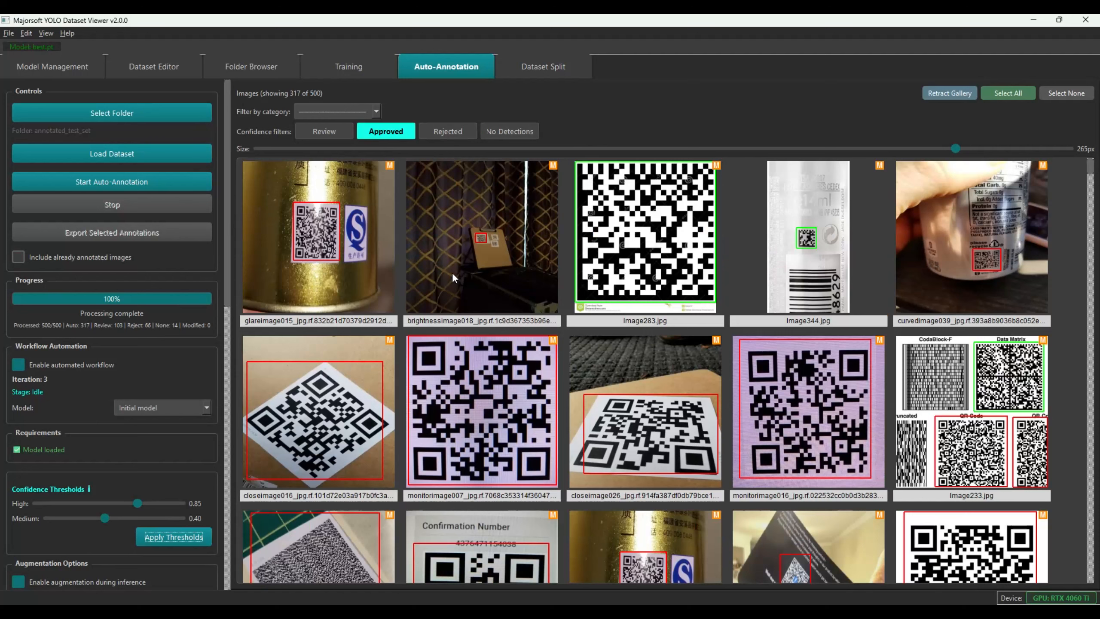
Reject brightnessimage018 from the Approved gallery, bringing the approved count to 316
left_click(486, 251)
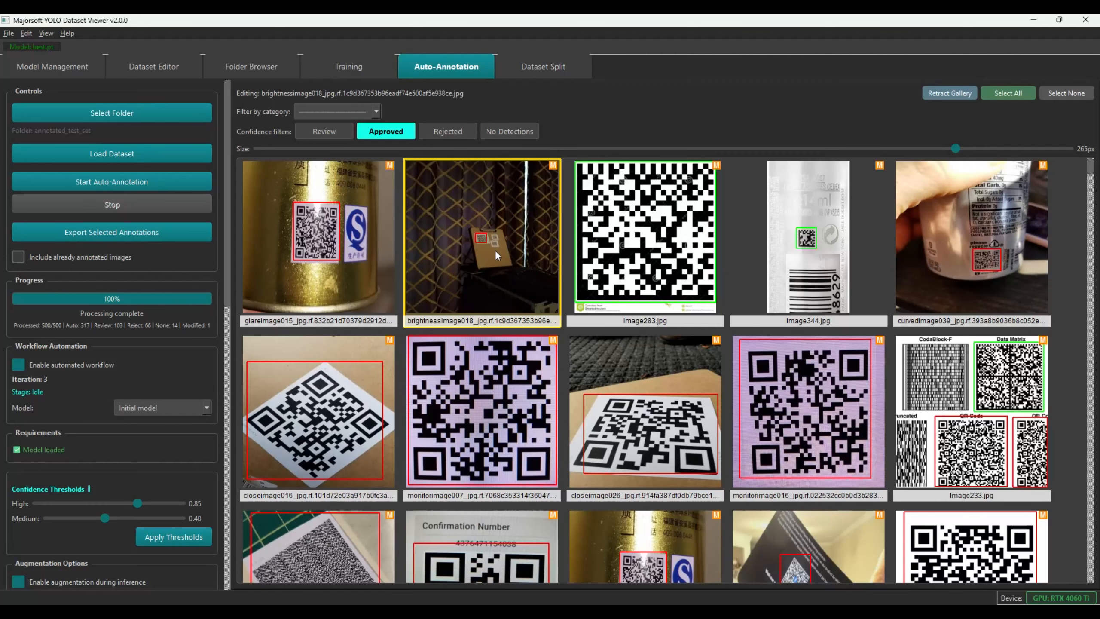
key("Delete")
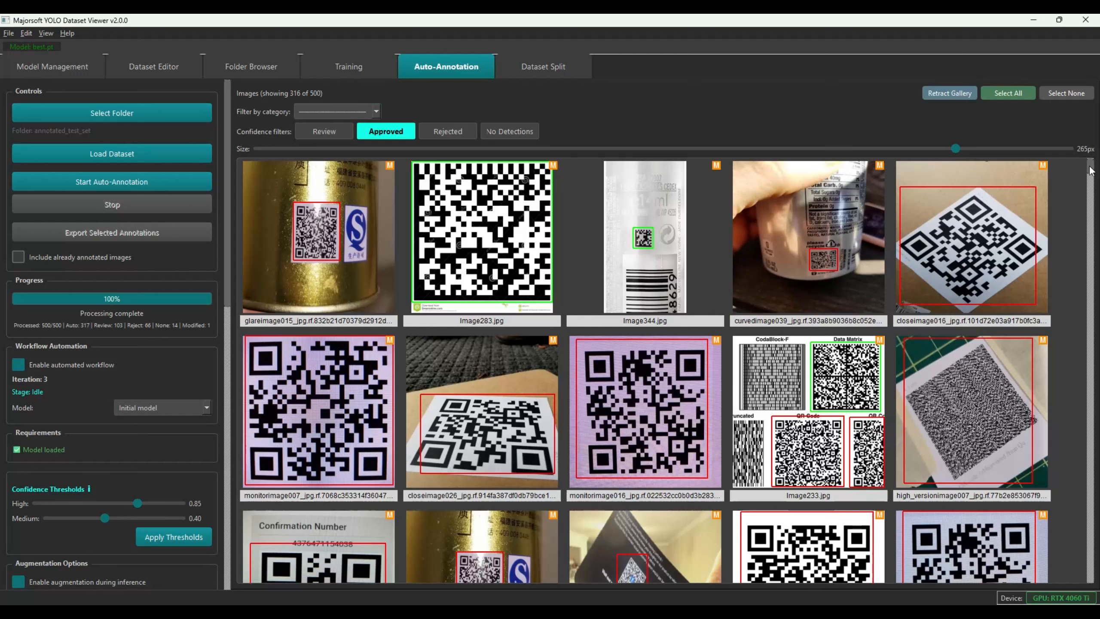
left_click_drag(1089, 174, 1089, 195)
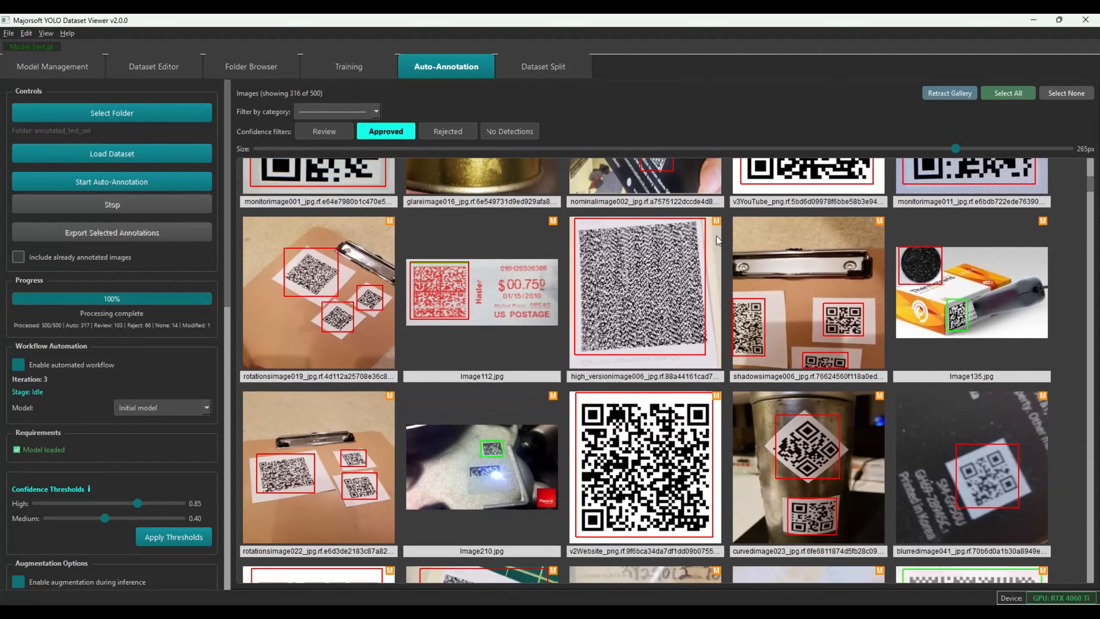
Reject Image112 and delete the false QR box on Image135's dark round object
double_click(484, 297)
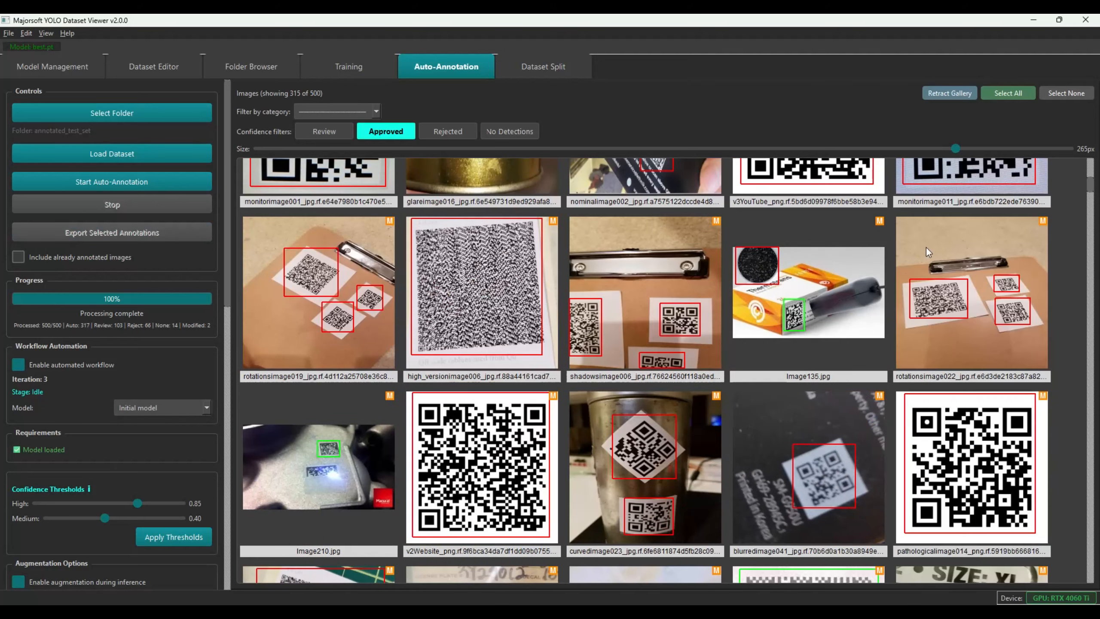
double_click(754, 265)
left_click(833, 323)
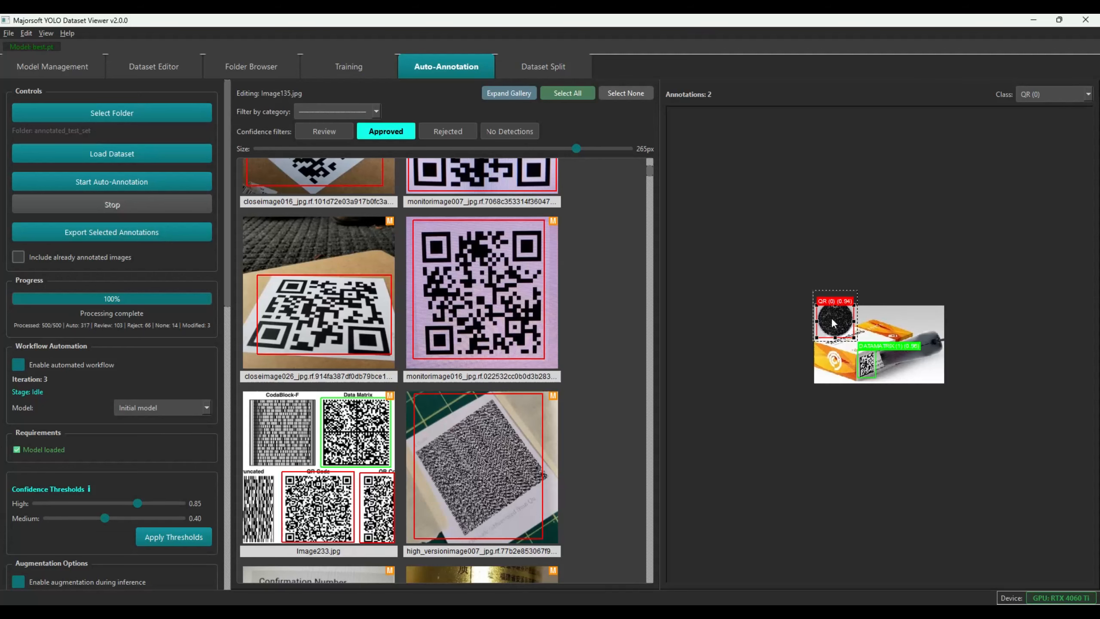
key("Delete")
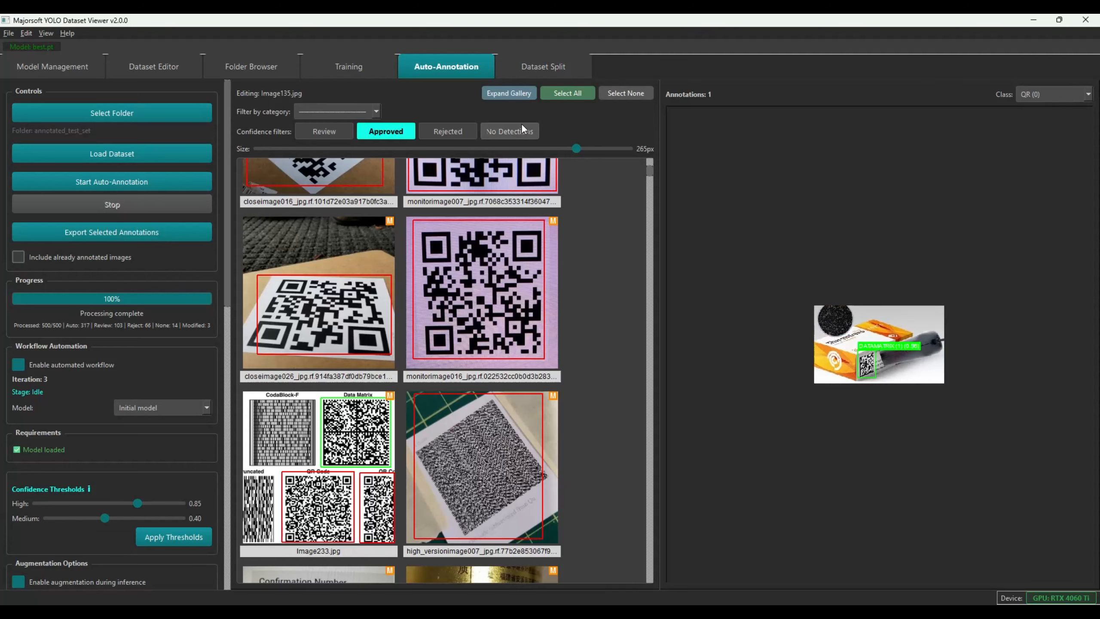
Widen the gallery to full width and scroll to select Image75
left_click(518, 93)
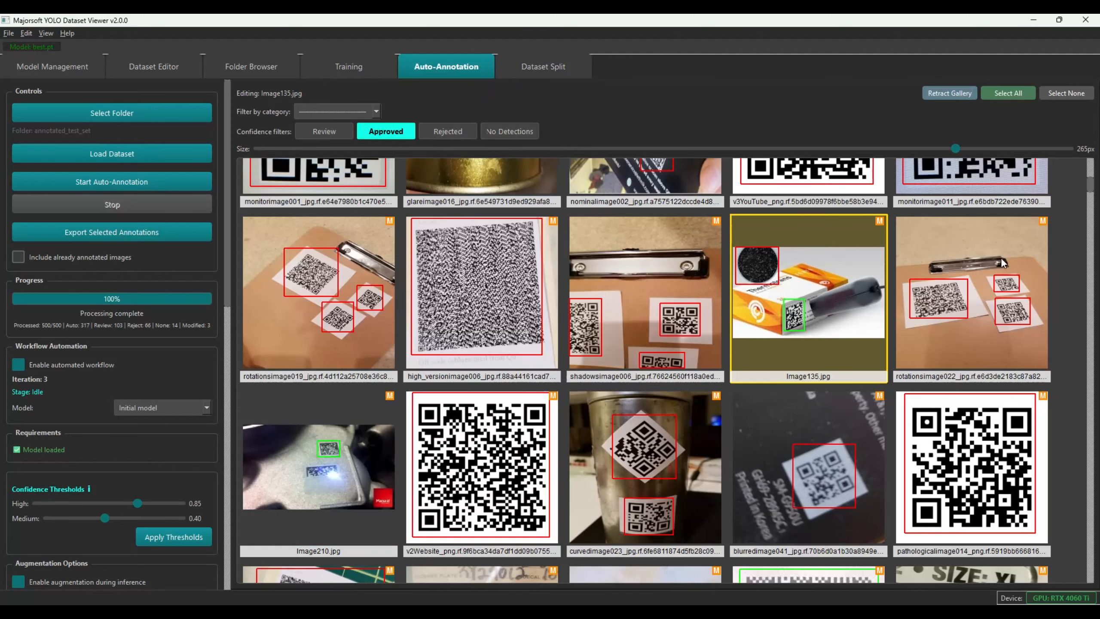
scroll(1093, 190, "up", 2)
left_click_drag(1093, 189, 1093, 197)
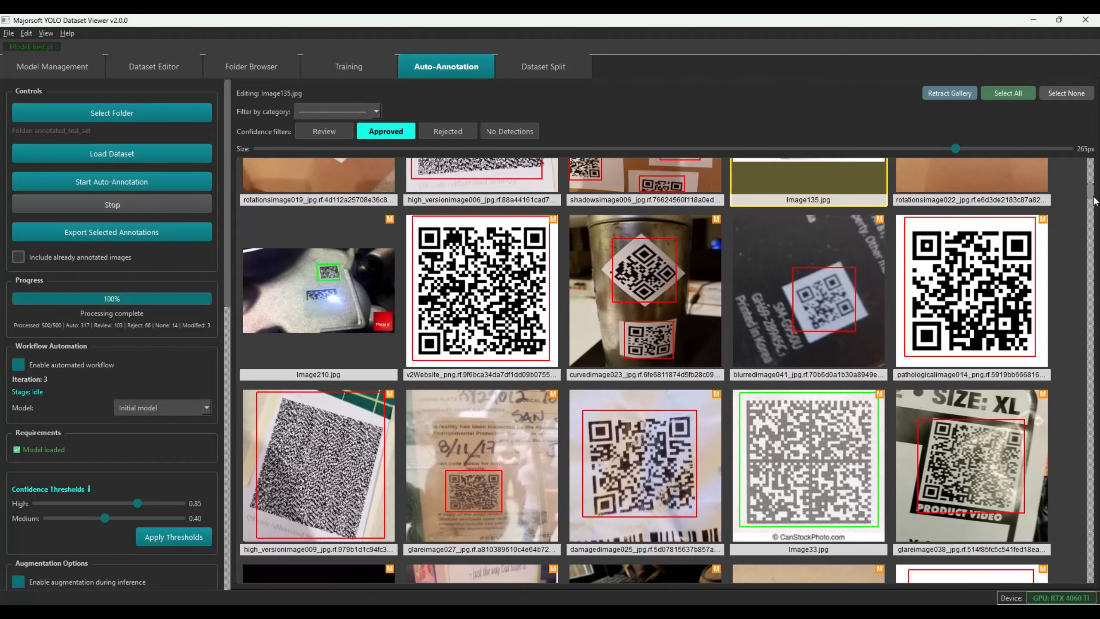
left_click_drag(1093, 200, 1094, 235)
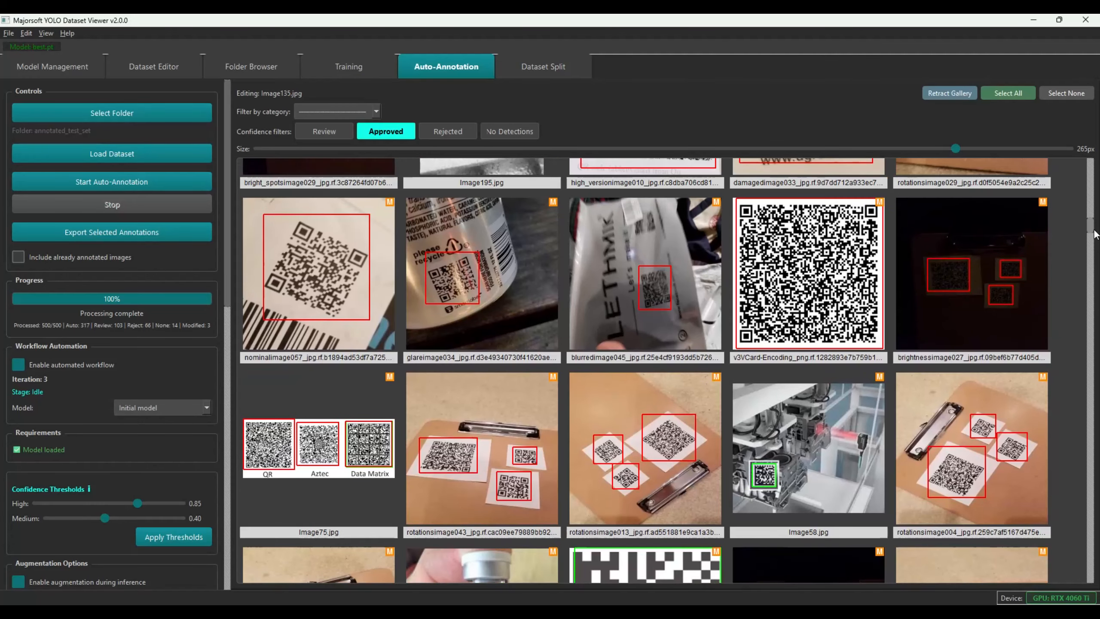
scroll(888, 233, "down", 3)
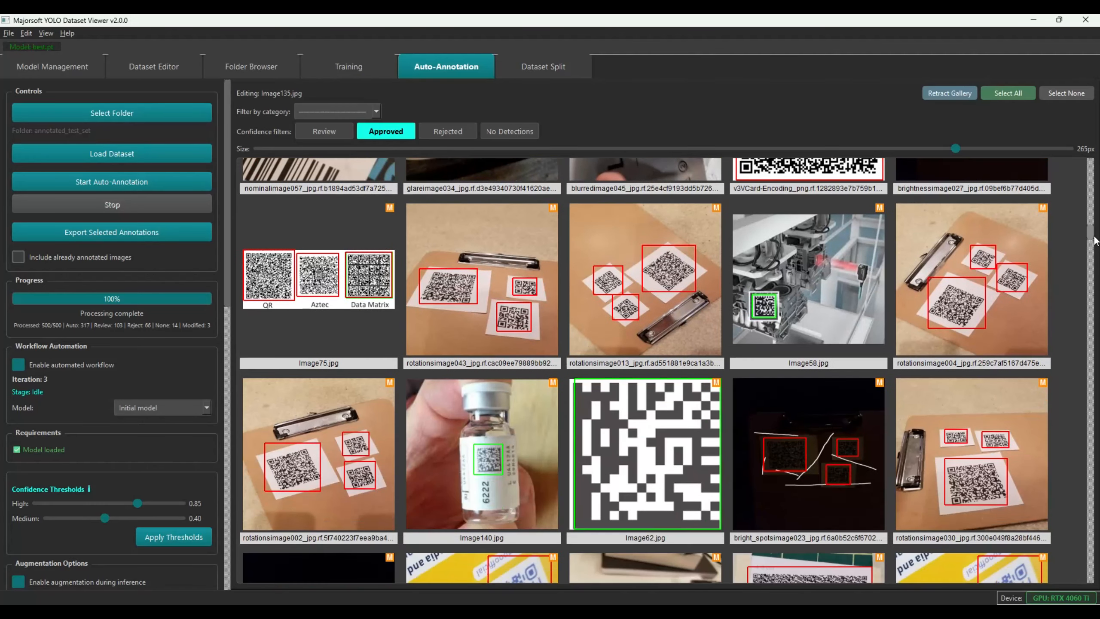
left_click(351, 278)
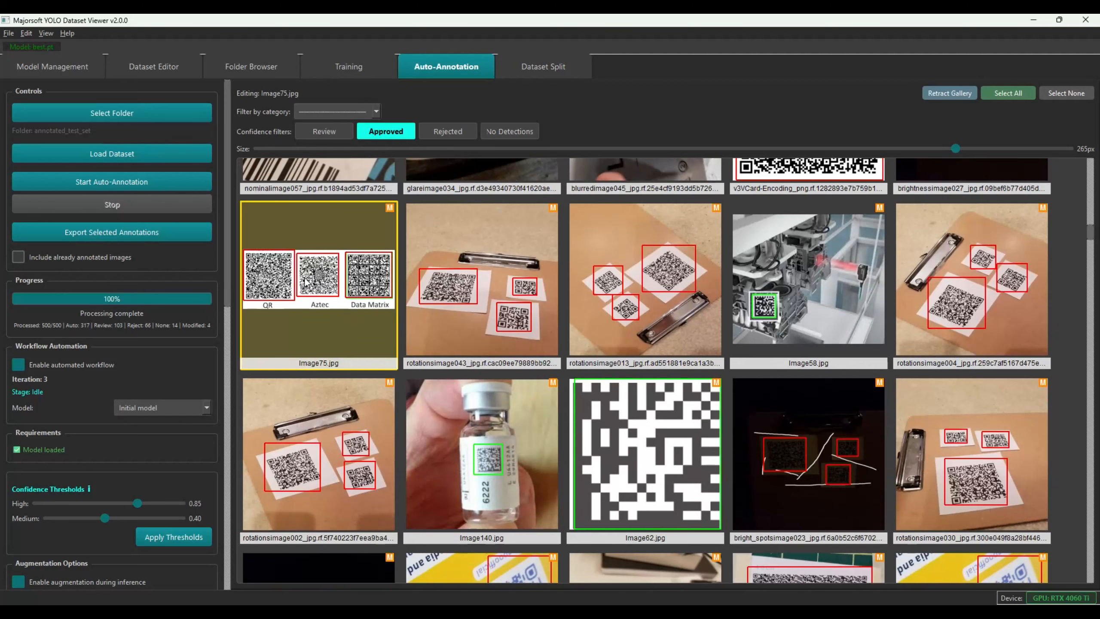
Delete Image75's Aztec box and the duplicate QR box on its Data Matrix
double_click(320, 282)
left_click(883, 356)
key("Delete")
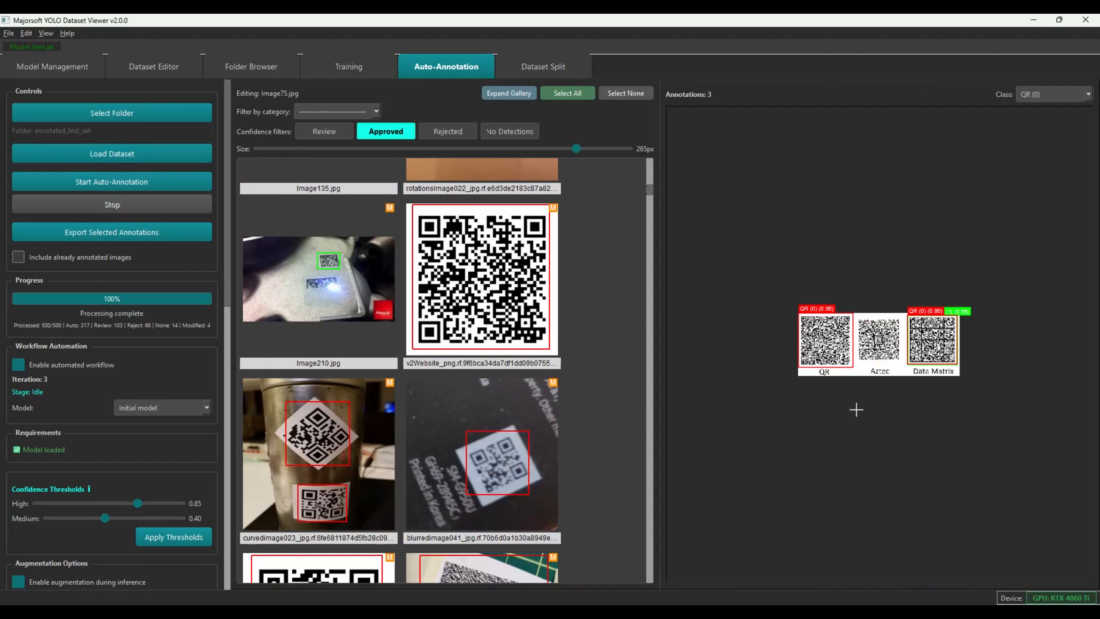
left_click(922, 355)
key("Delete")
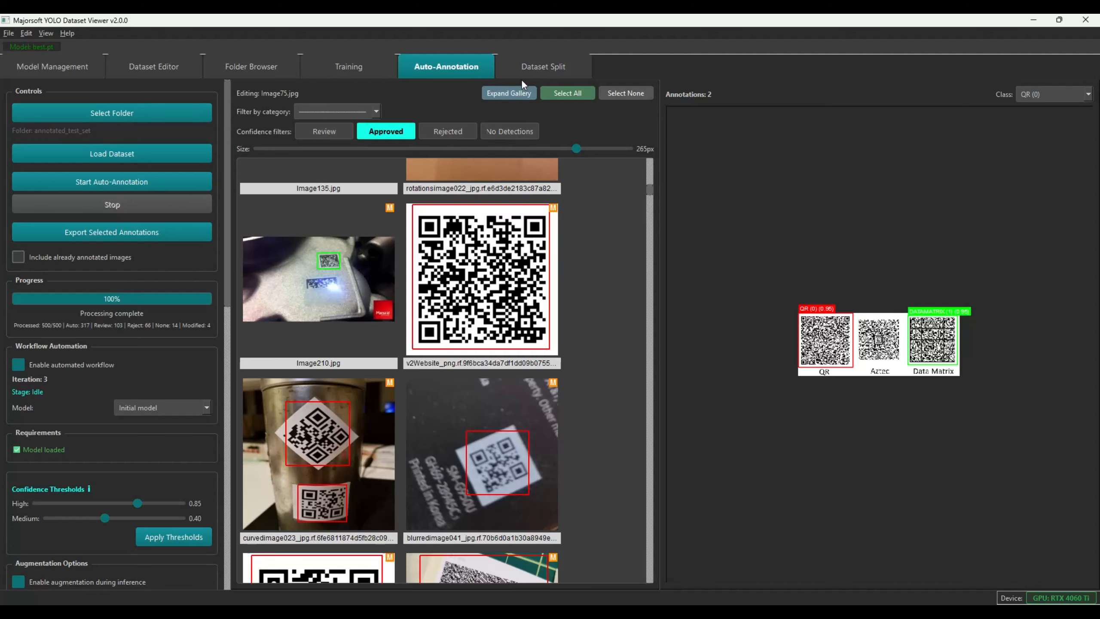
Widen the gallery to full width and select rotationimage043
left_click(489, 93)
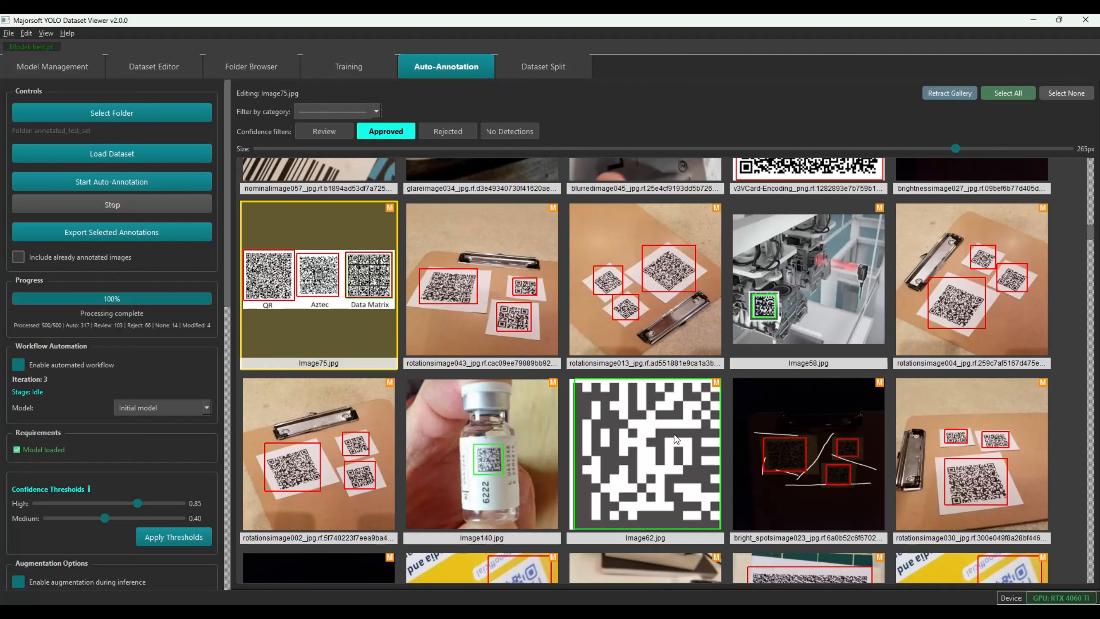
left_click(468, 313)
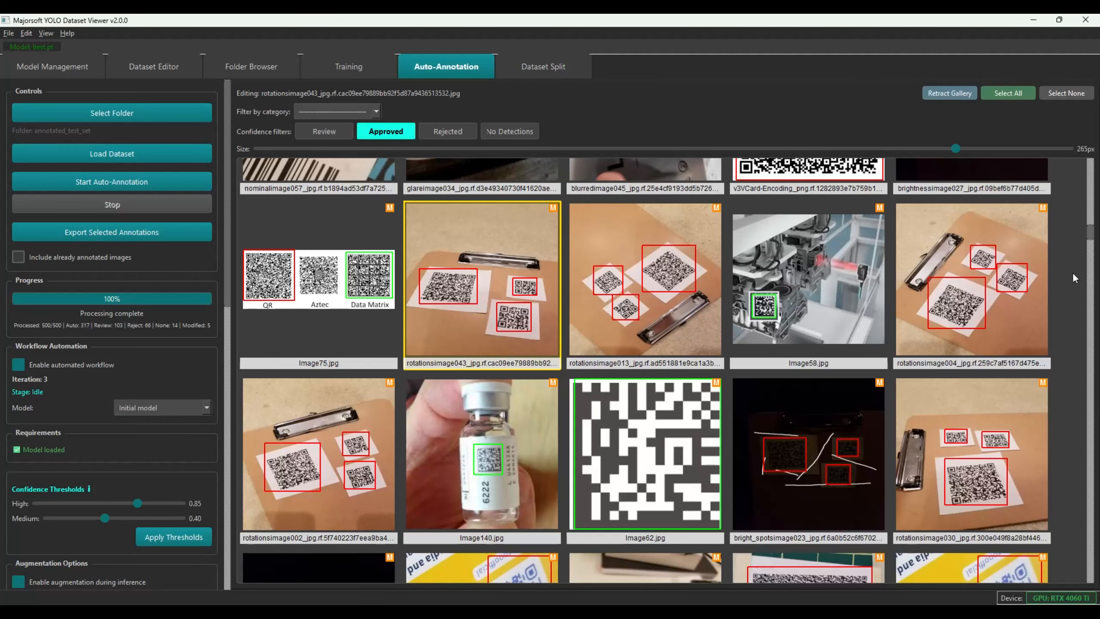
scroll(1091, 241, "up", 1)
left_click_drag(1091, 241, 1089, 282)
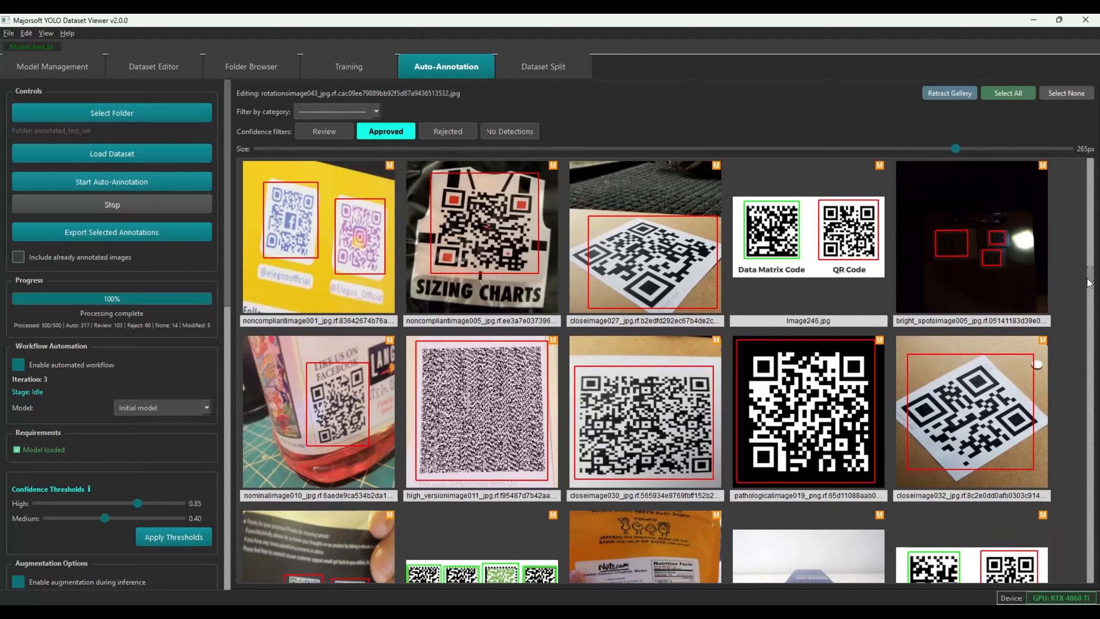
Stretch closeimage027's QR box leftward so it covers the whole code
left_click(636, 251)
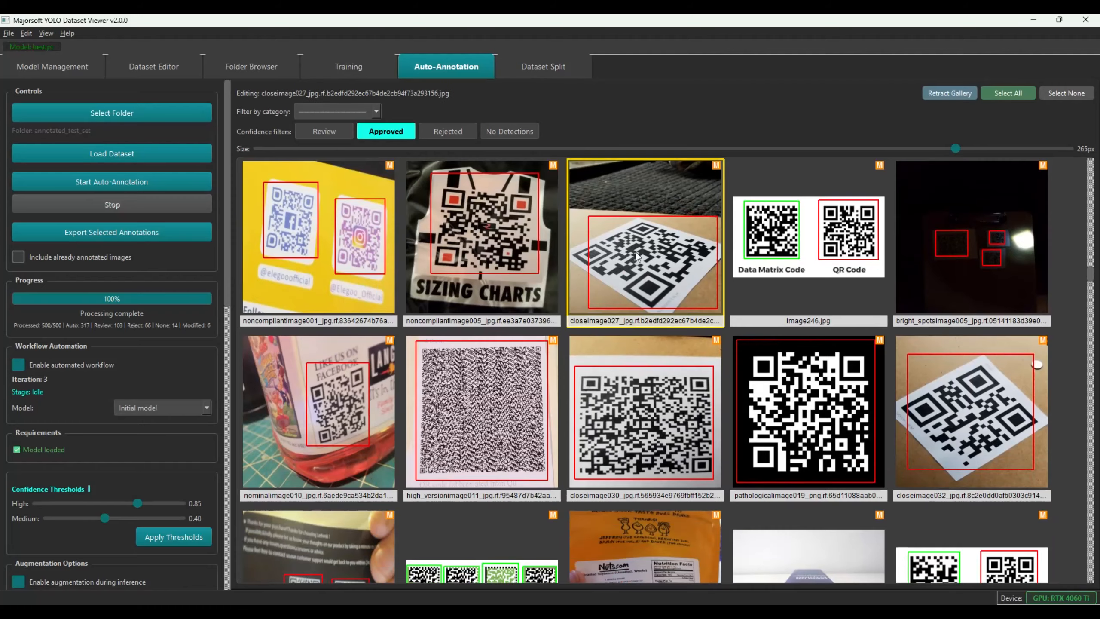
left_click(879, 369)
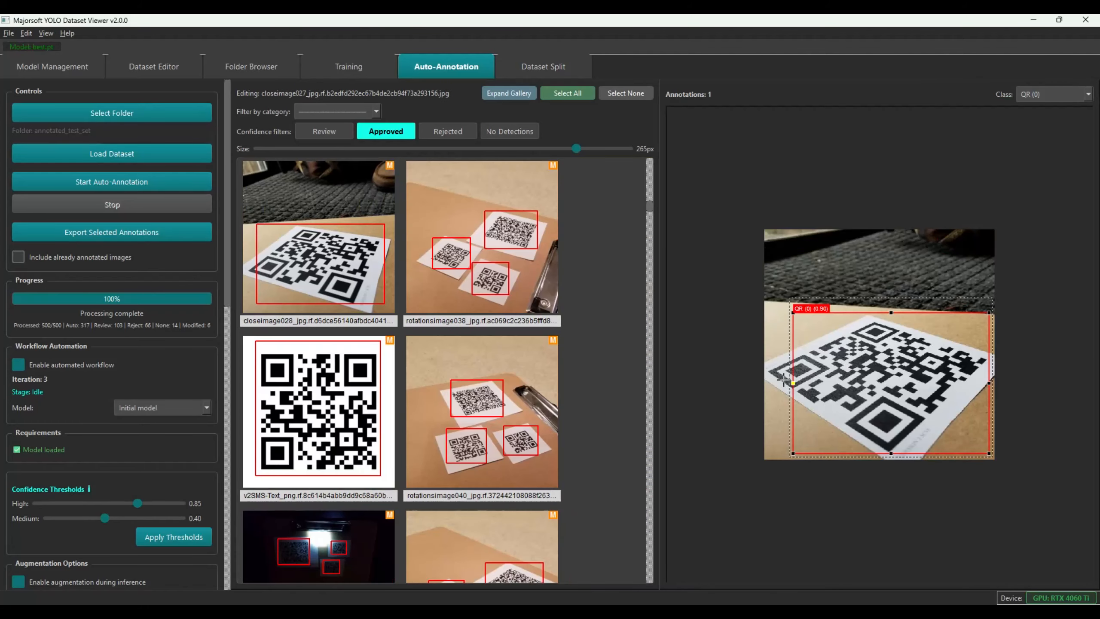
left_click_drag(792, 383, 771, 382)
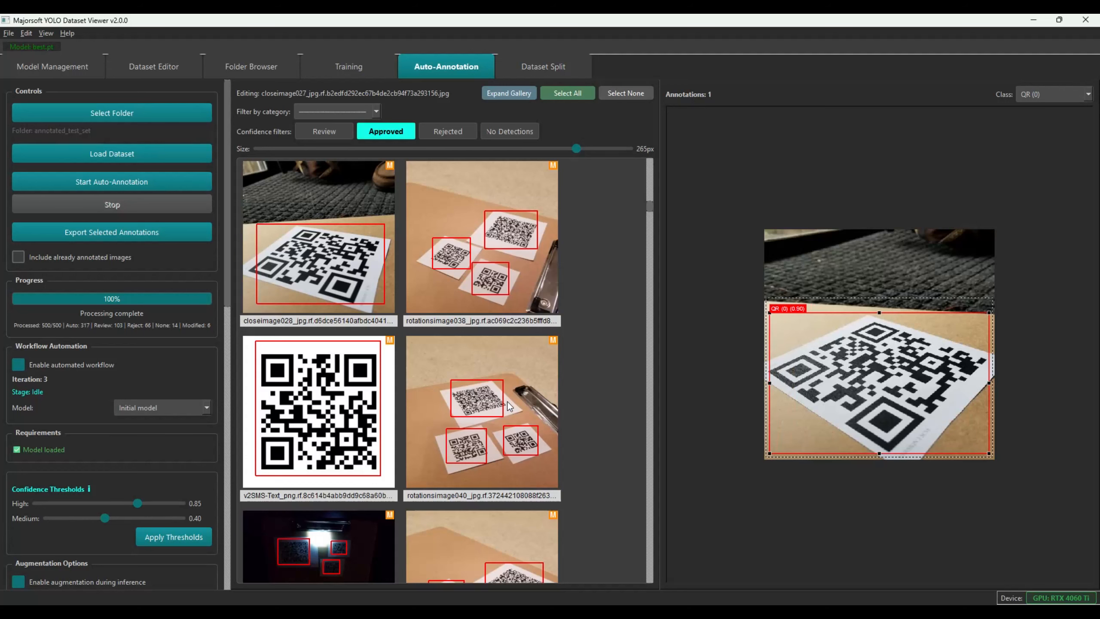
Inspect bright_spotsimage005's three QR boxes, then restore the five-column gallery
left_click(514, 95)
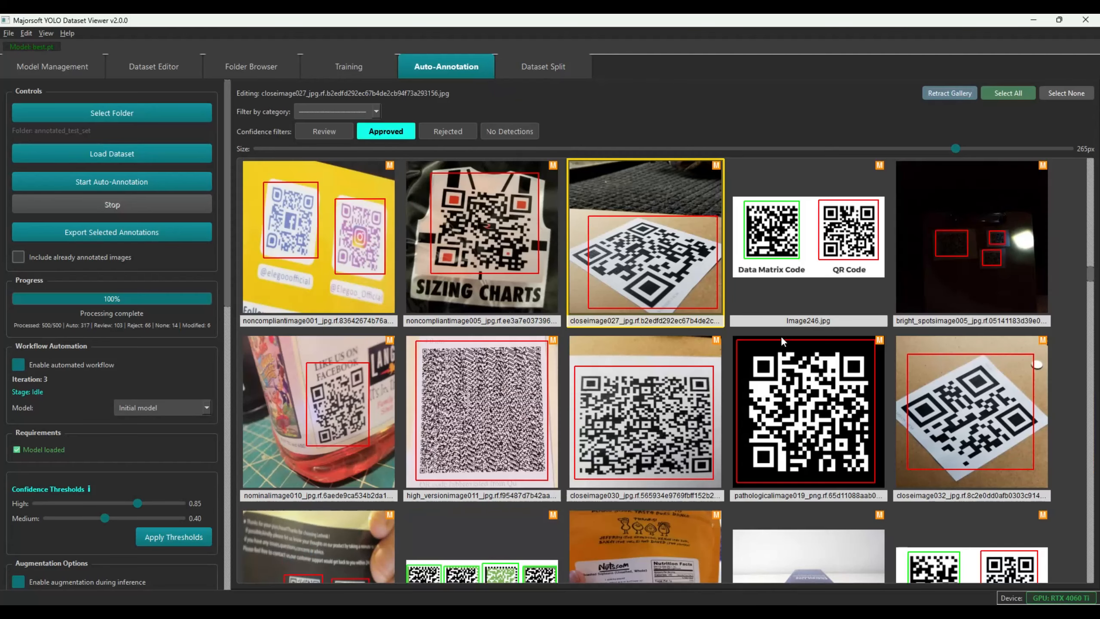
left_click(812, 265)
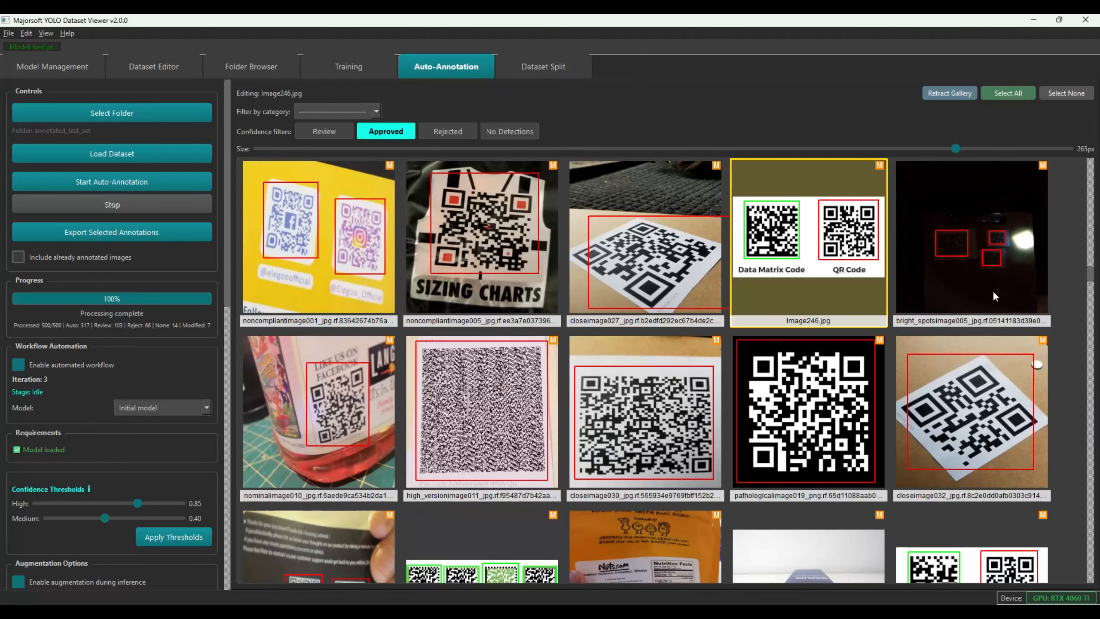
double_click(985, 234)
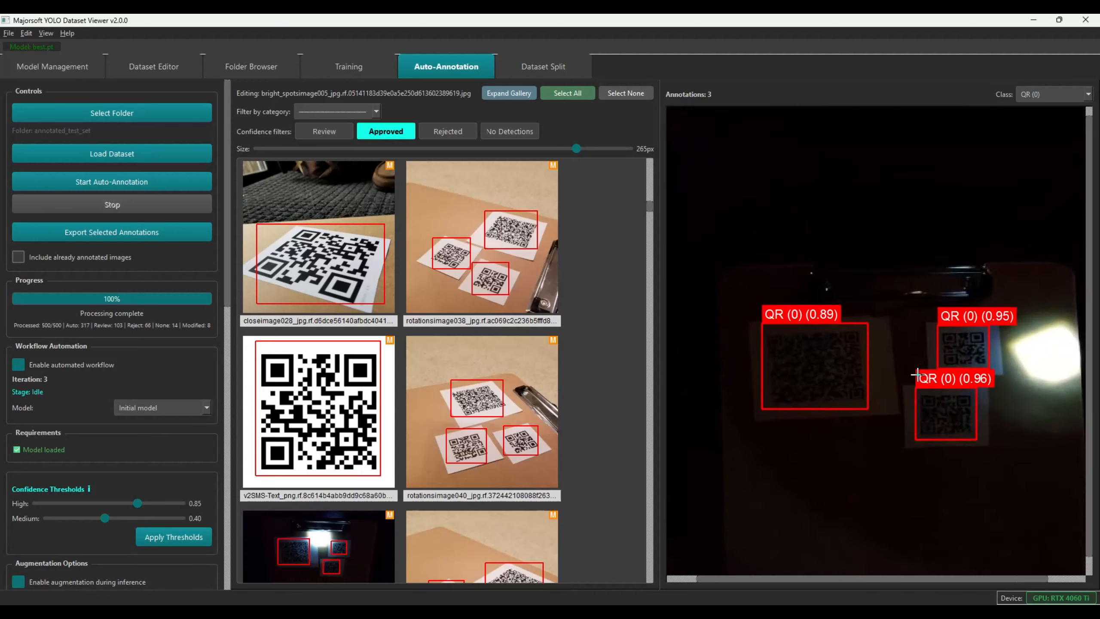
scroll(844, 369, "down", 2)
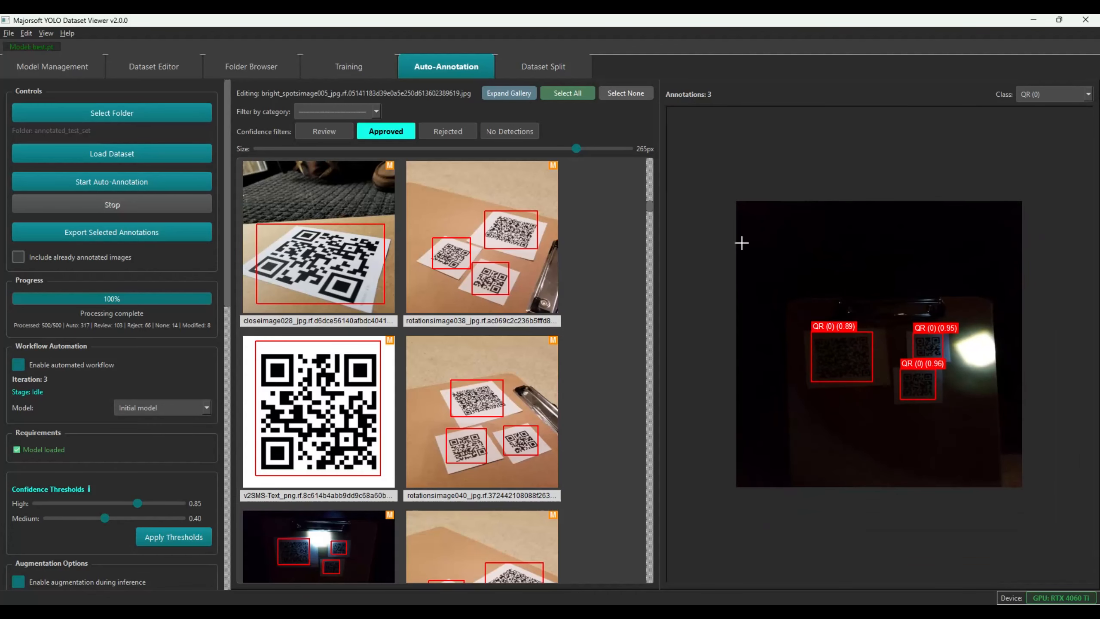
left_click(519, 93)
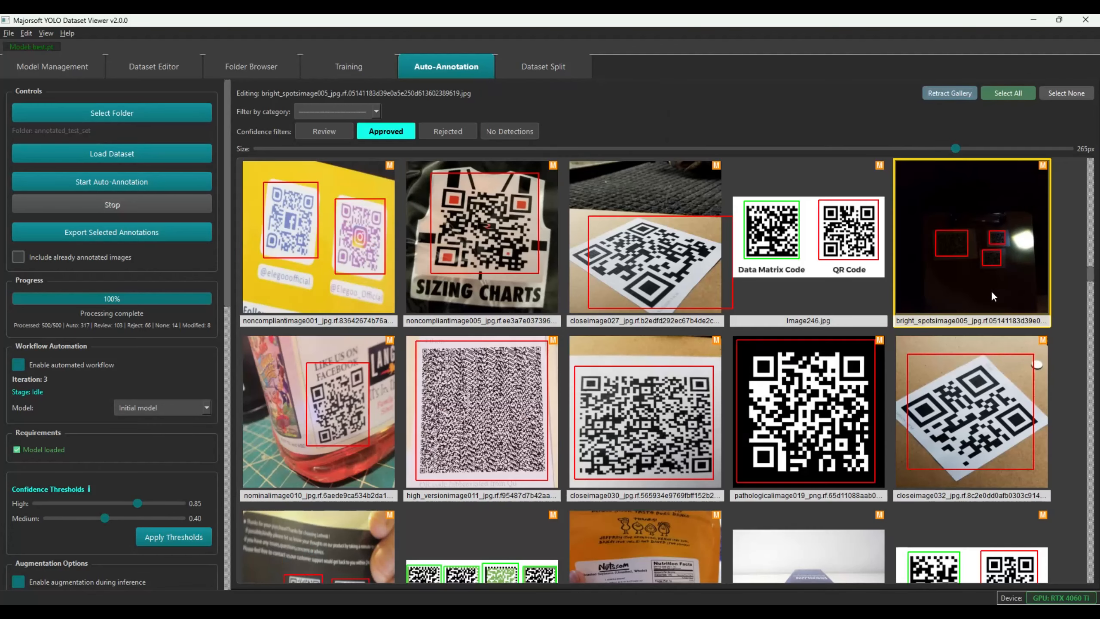
Reject Image337.jpg and the dark low-light image from the Approved set
left_click_drag(1090, 277, 1088, 330)
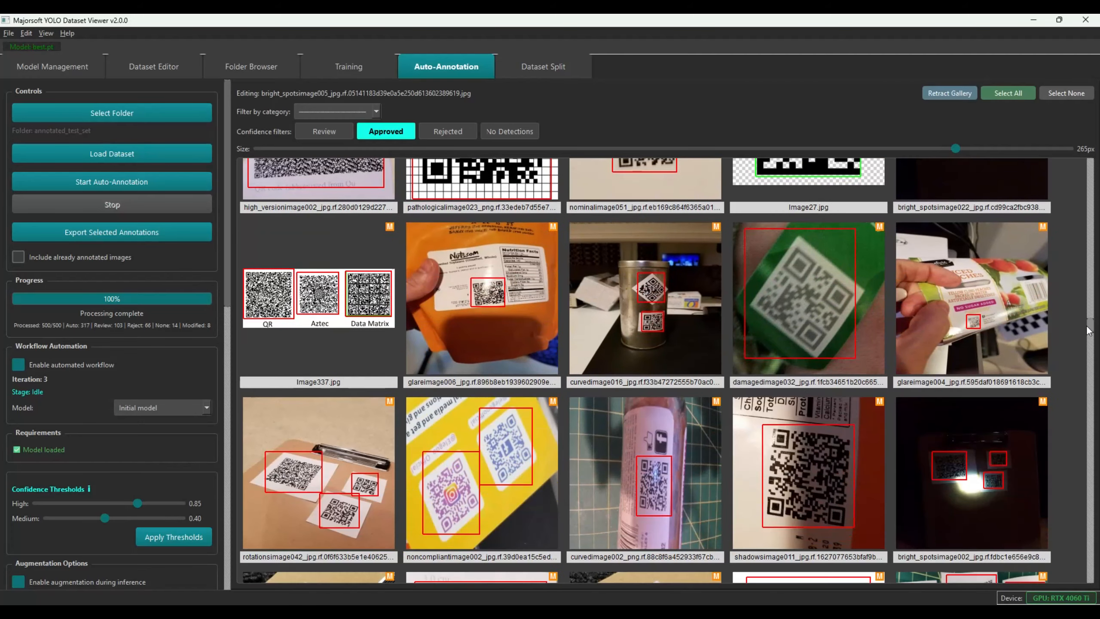
left_click_drag(1088, 330, 1088, 330)
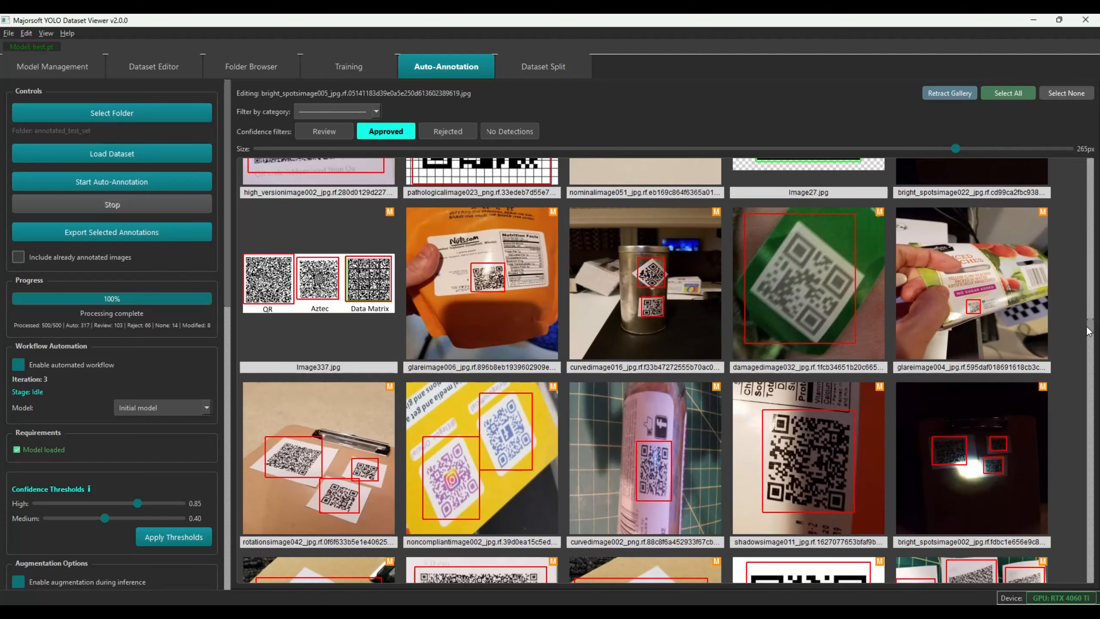
left_click(333, 295)
key("Delete")
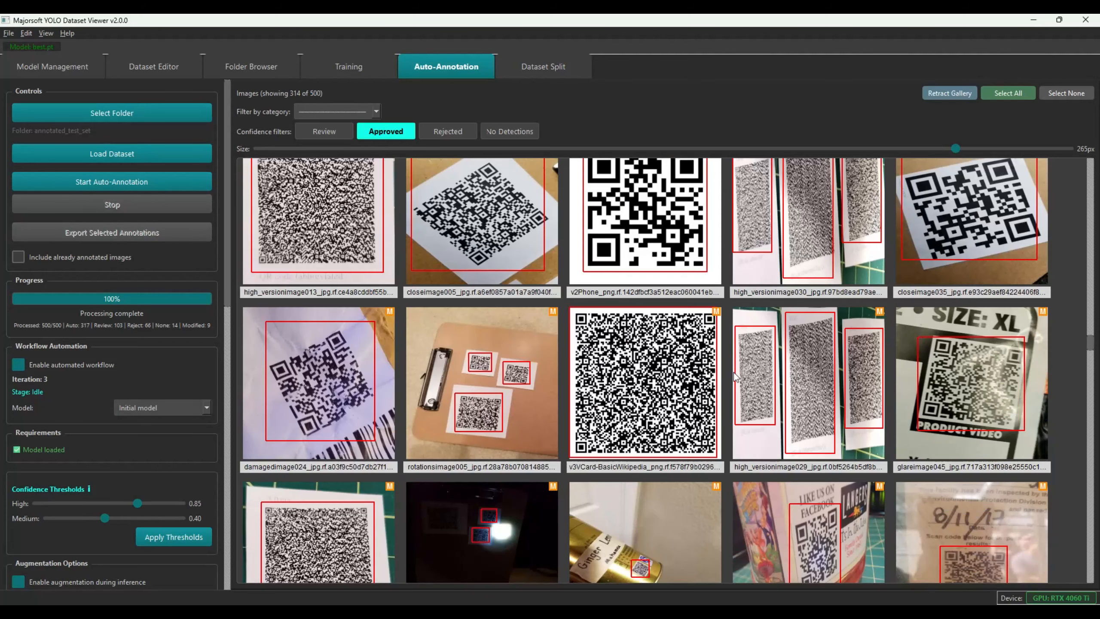
left_click(427, 523)
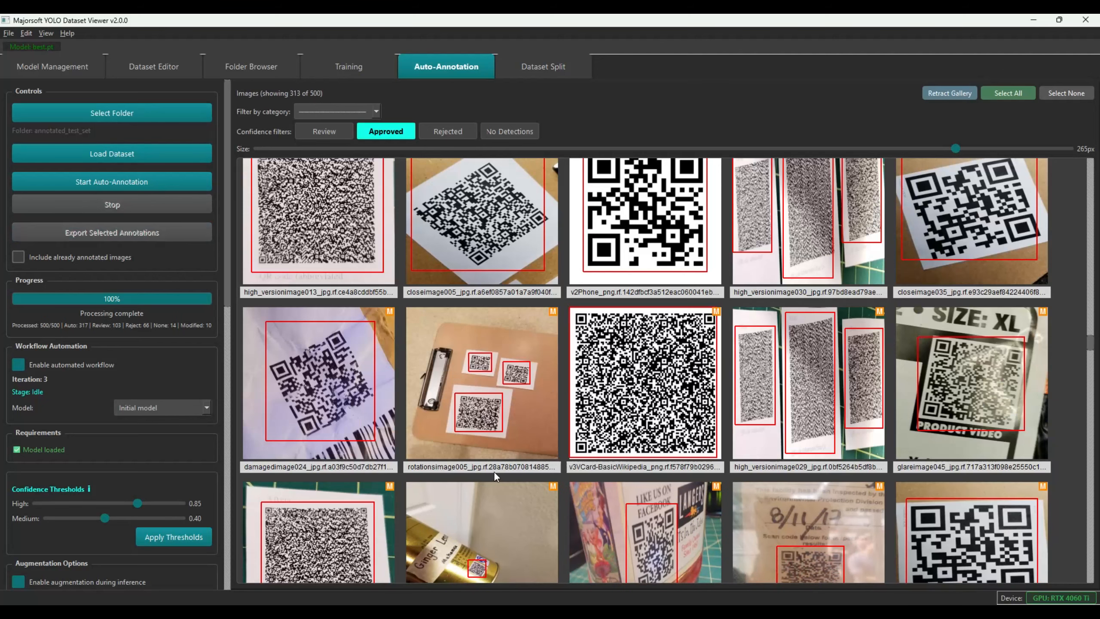
Scroll through the rest of the 313-image Approved gallery
scroll(704, 466, "down", 5)
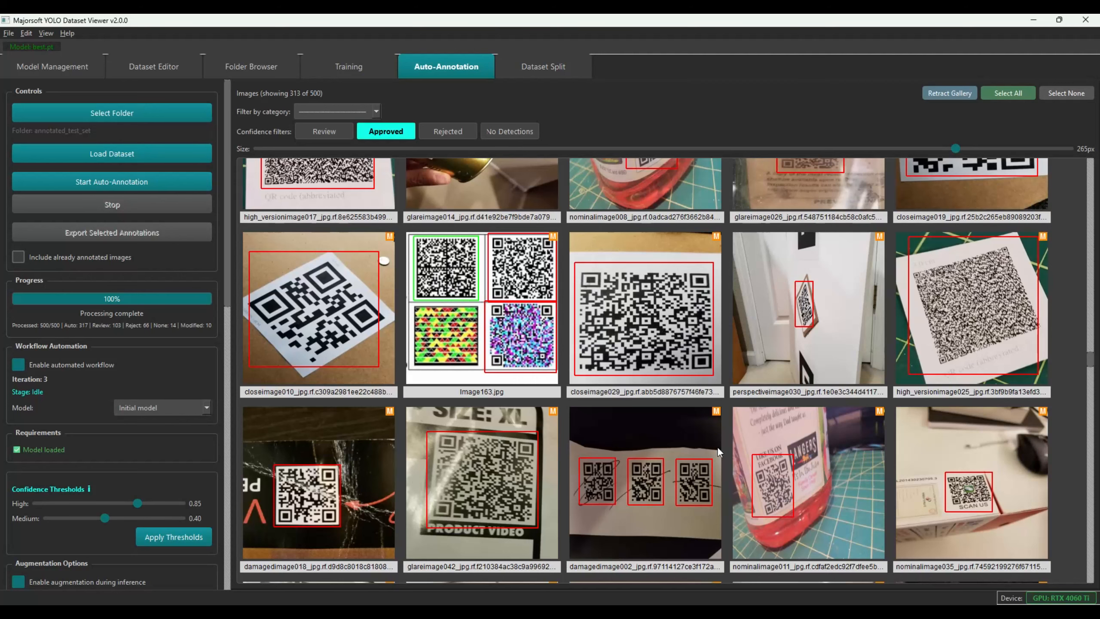
scroll(717, 447, "down", 5)
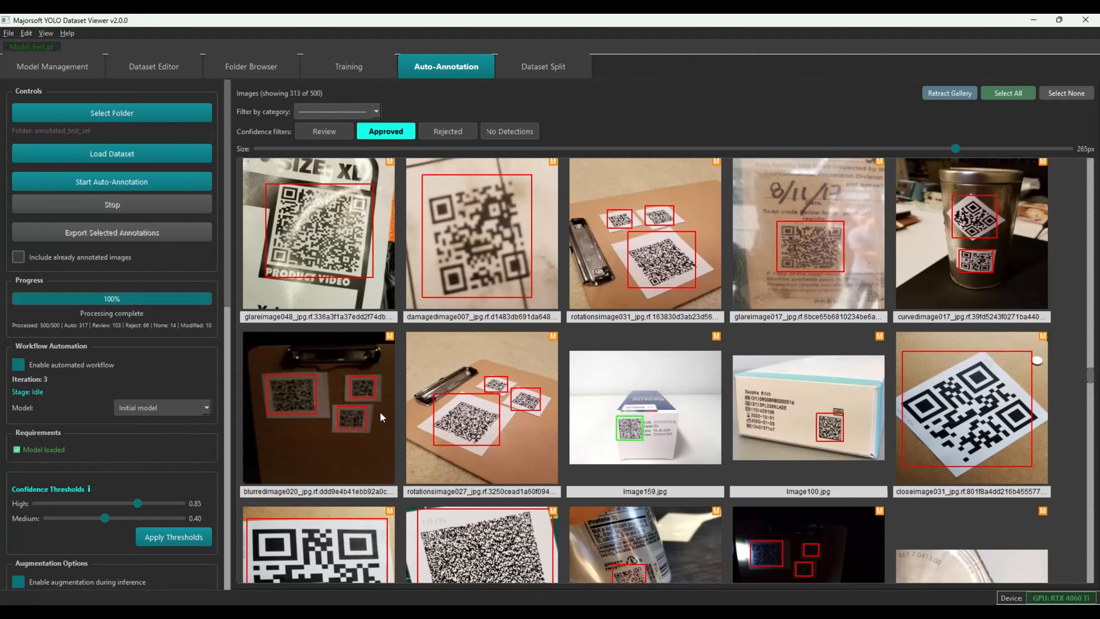
scroll(379, 411, "down", 5)
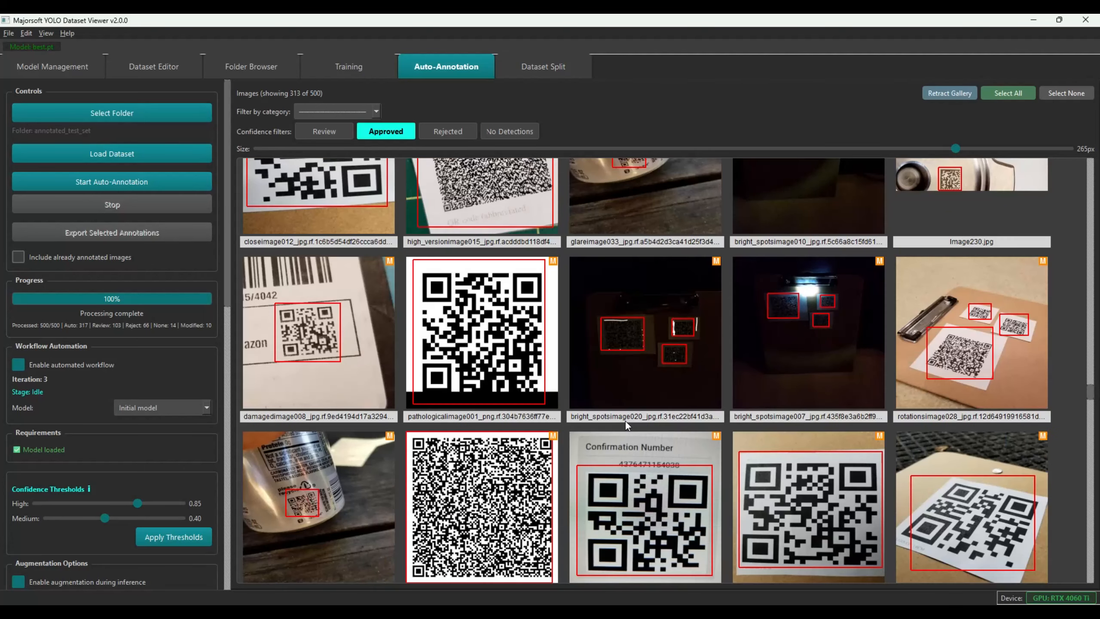
scroll(625, 421, "down", 5)
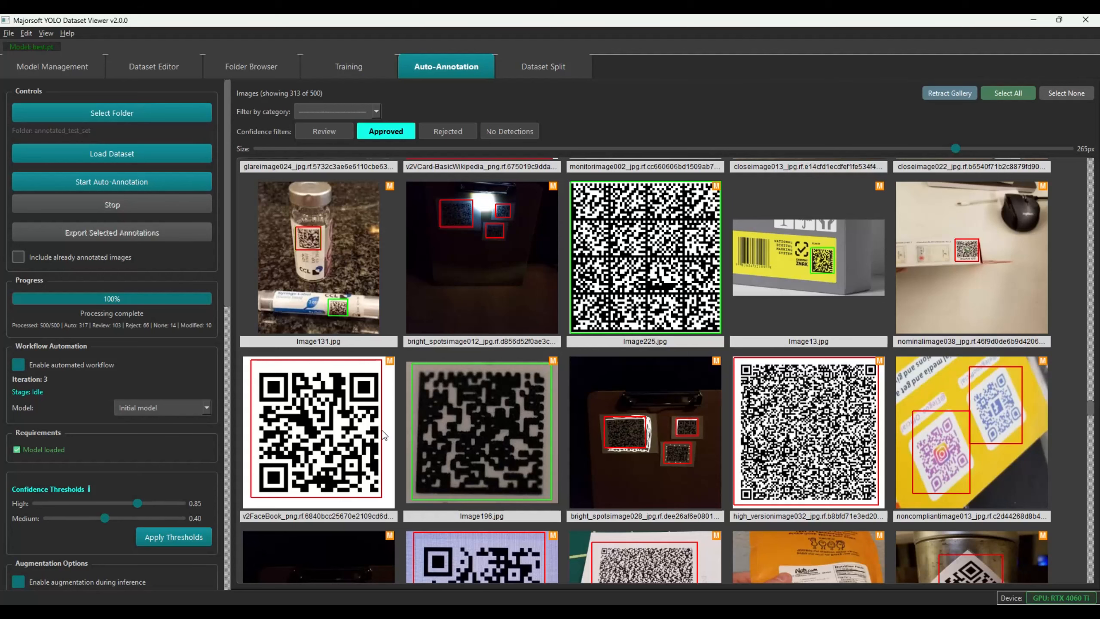
scroll(366, 435, "down", 5)
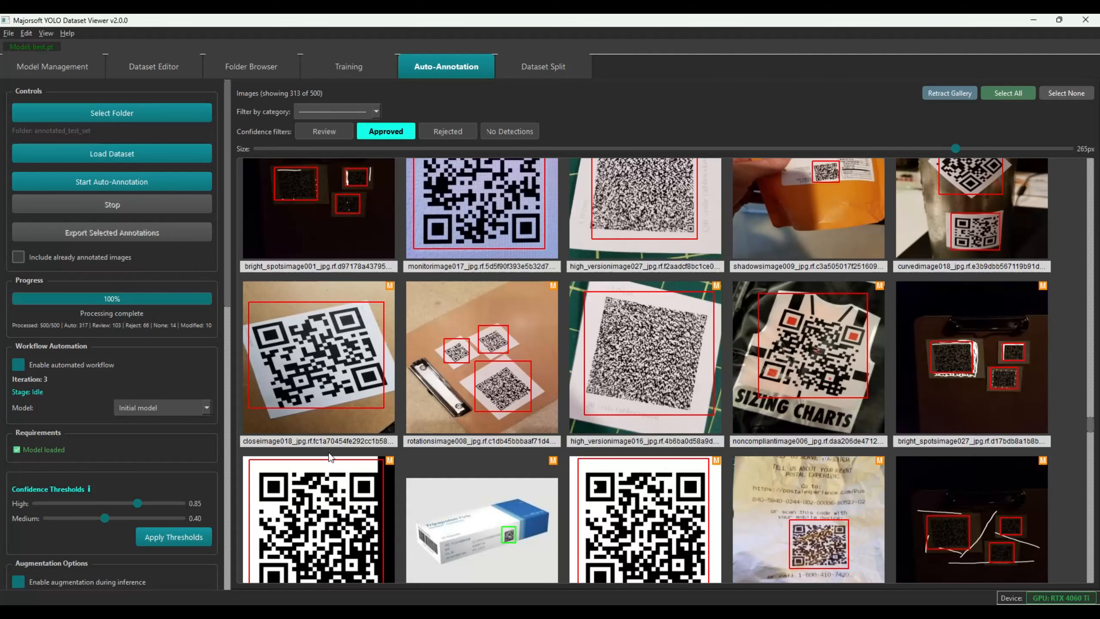
scroll(466, 404, "down", 5)
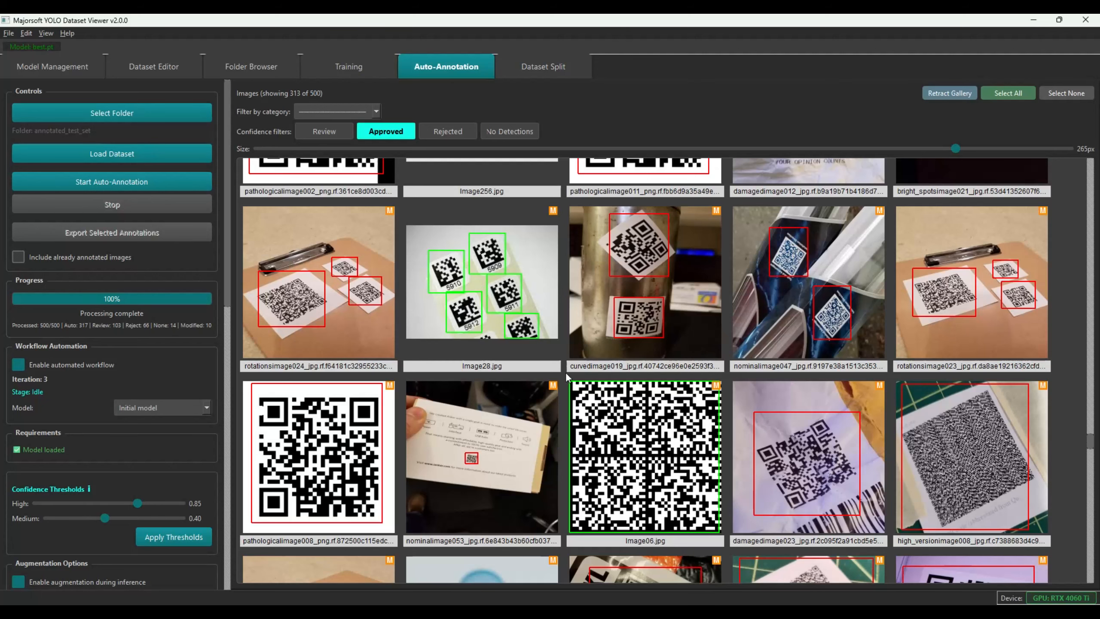
scroll(1092, 446, "down", 2)
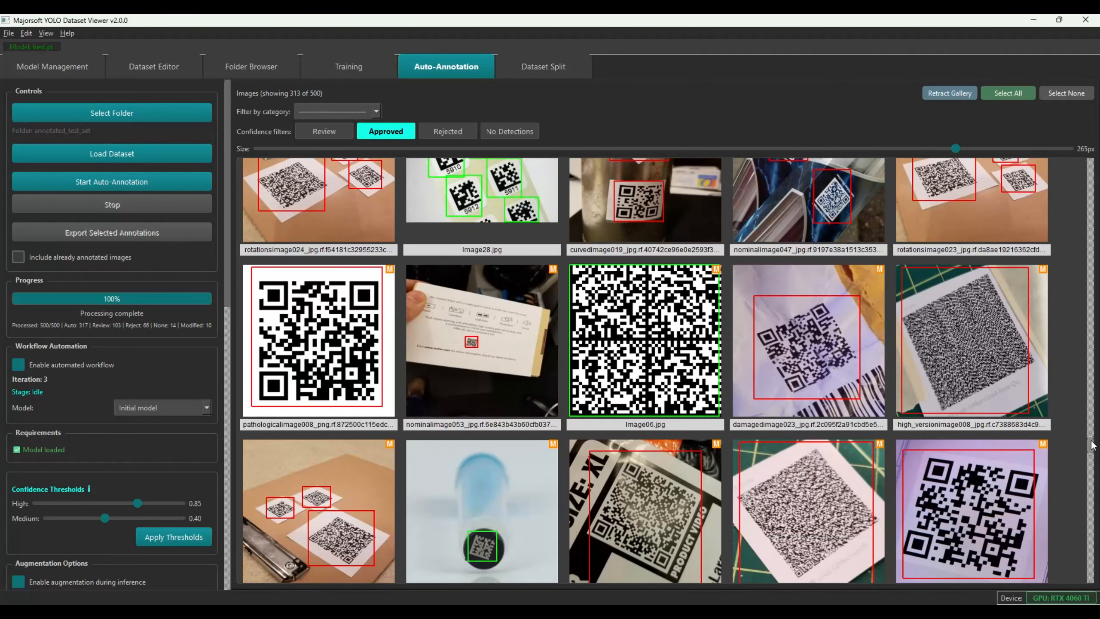
scroll(1092, 446, "down", 3)
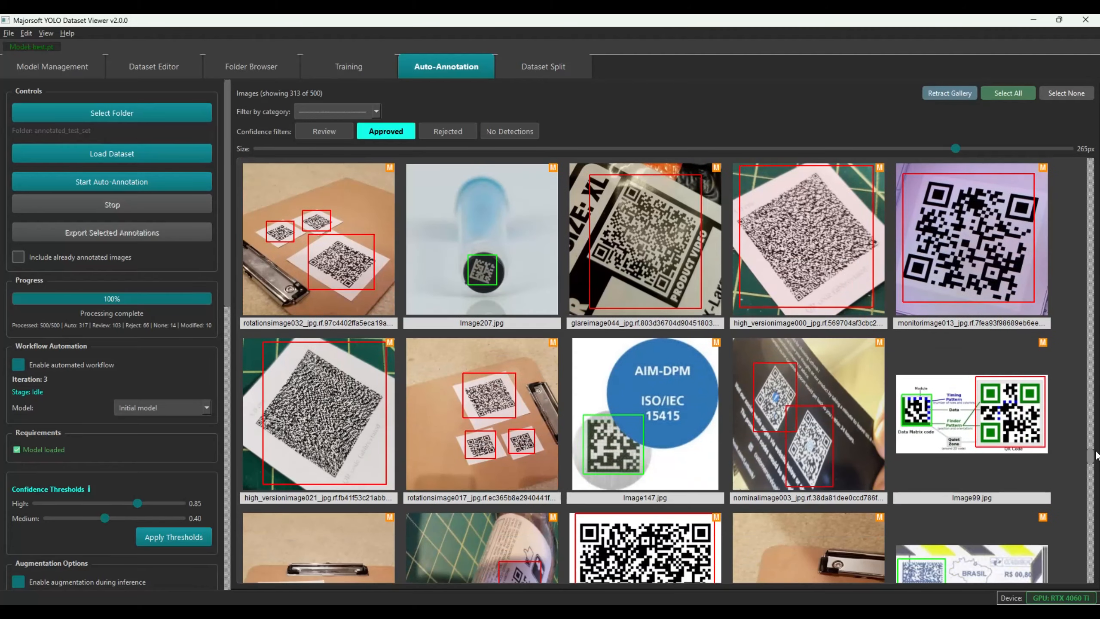
scroll(1096, 455, "down", 2)
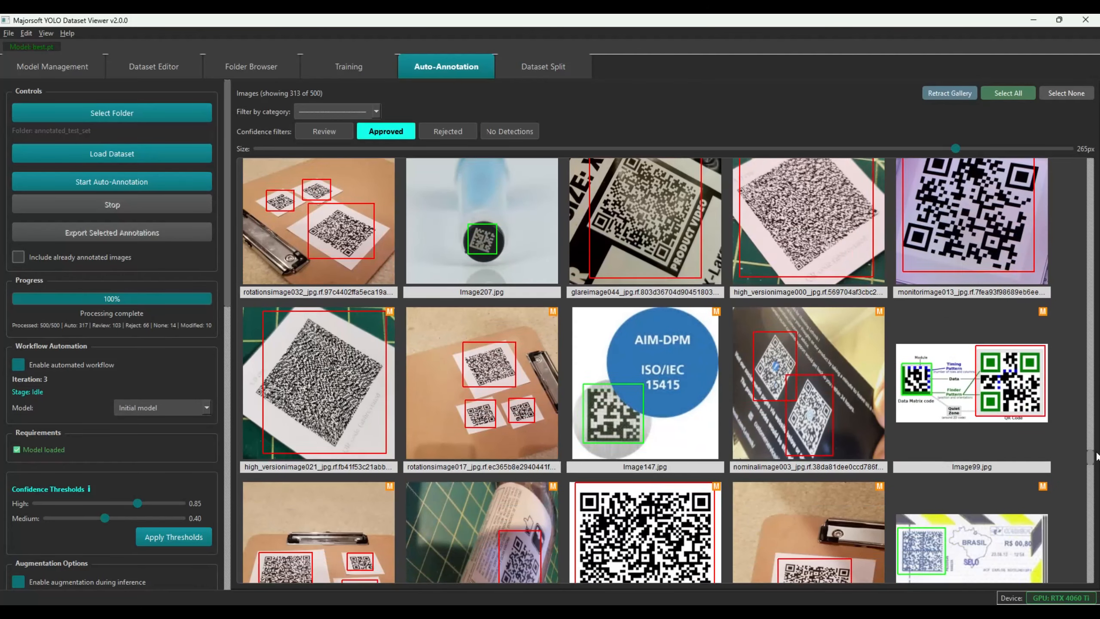
scroll(1097, 459, "down", 1)
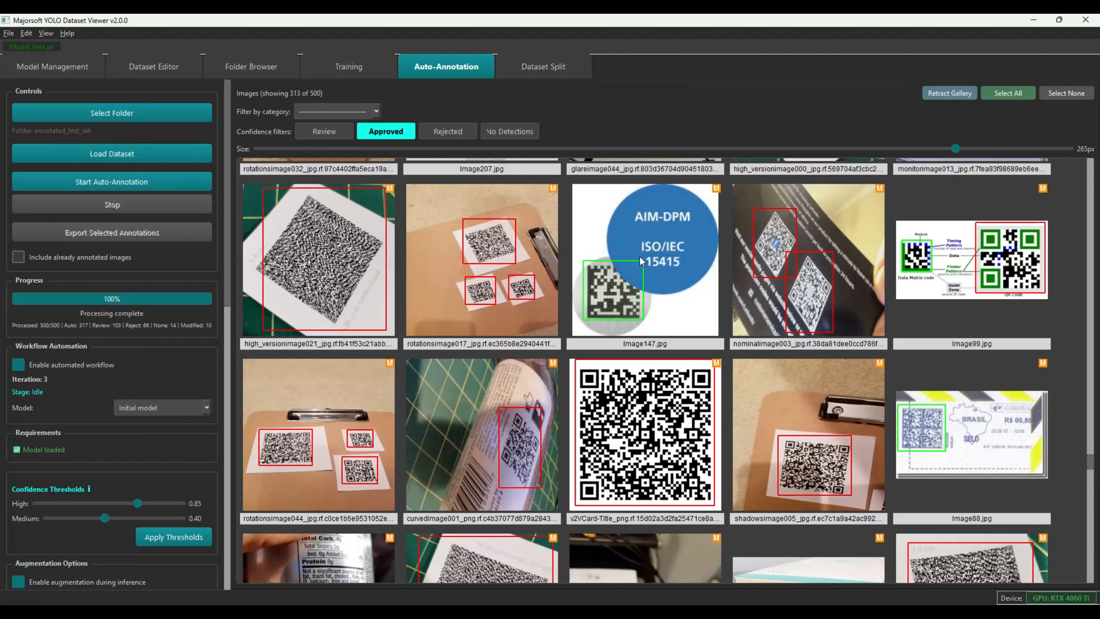
scroll(1090, 463, "down", 2)
scroll(1090, 463, "up", 1)
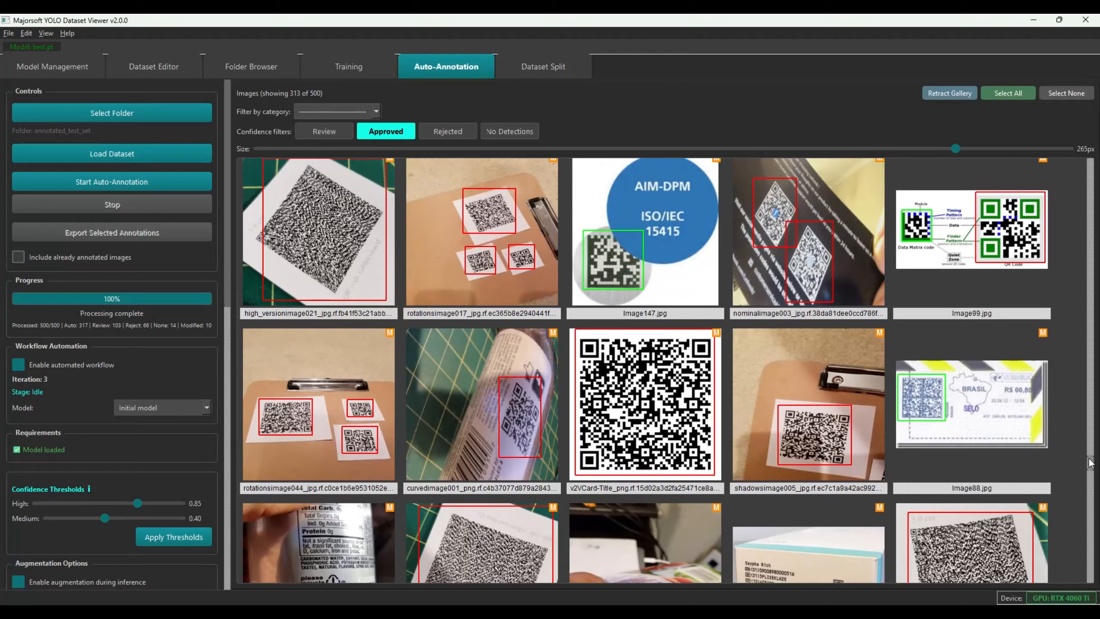
scroll(1089, 464, "down", 3)
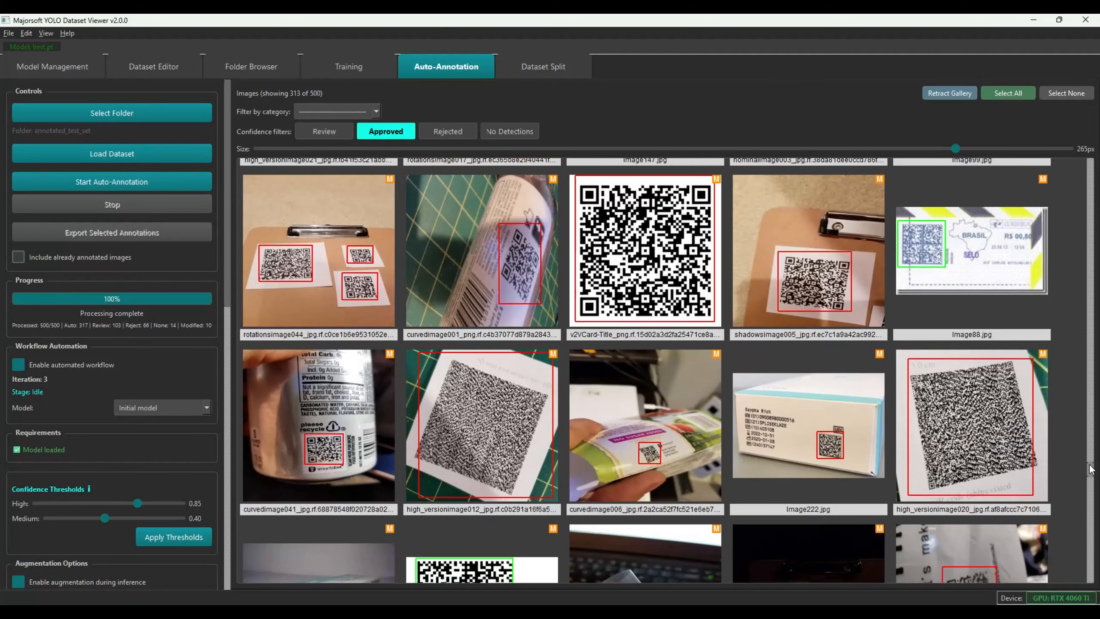
scroll(1089, 468, "down", 3)
scroll(1089, 473, "down", 4)
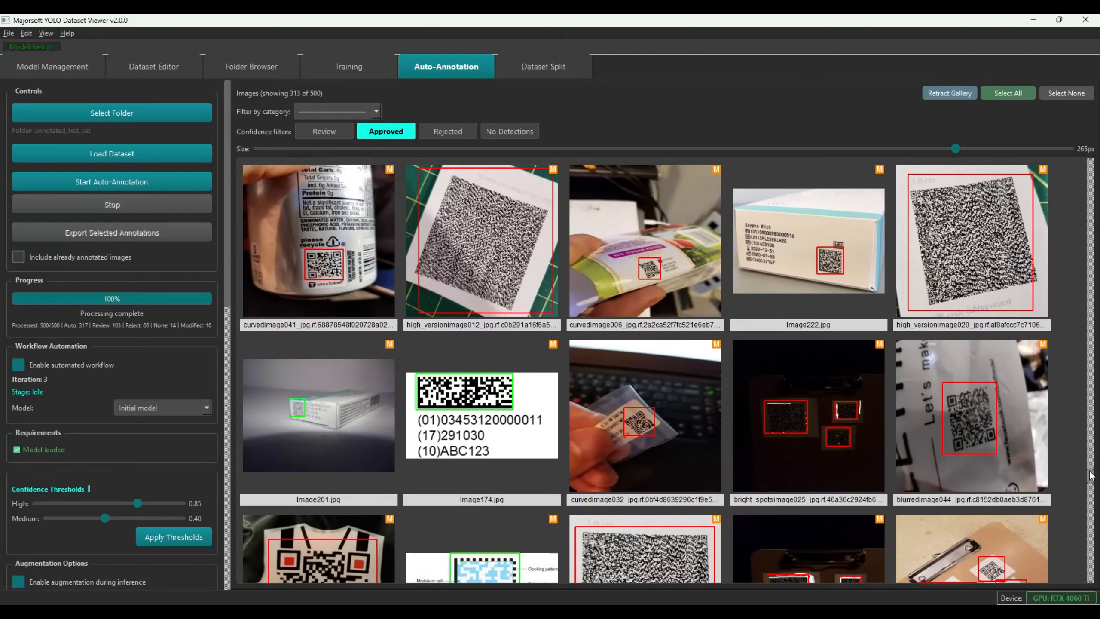
scroll(1091, 479, "down", 5)
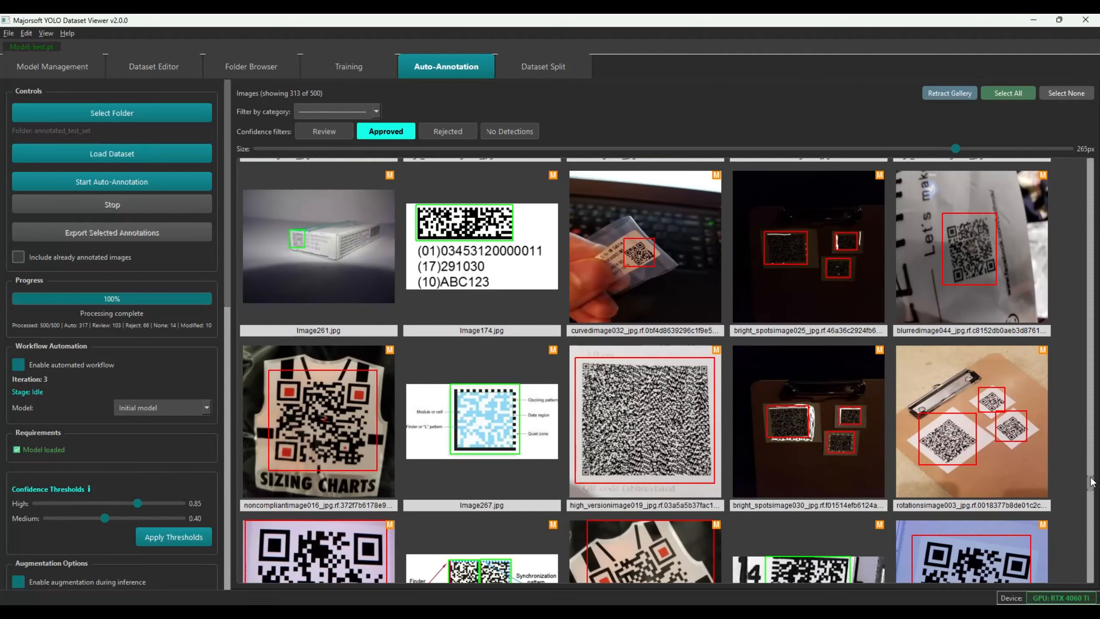
scroll(1092, 488, "down", 3)
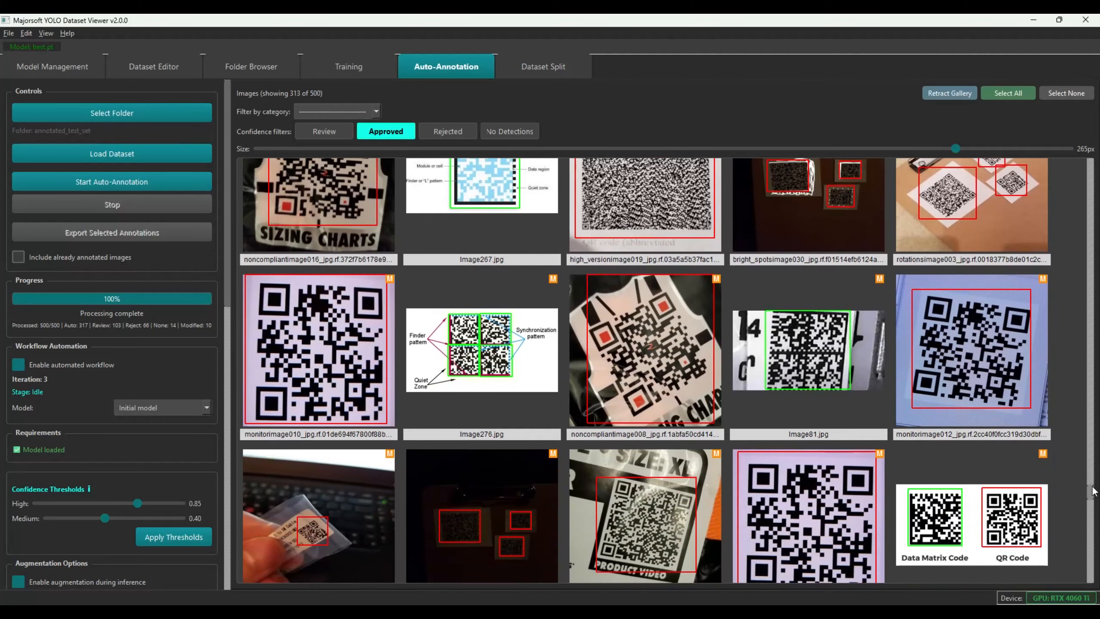
scroll(1092, 492, "down", 1)
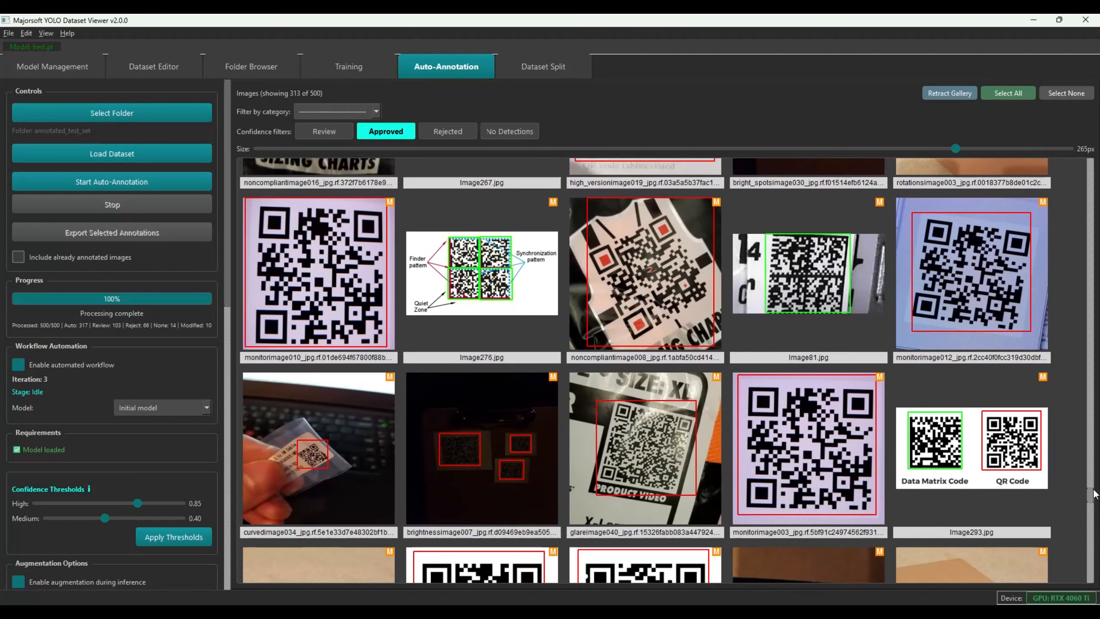
scroll(1093, 494, "down", 1)
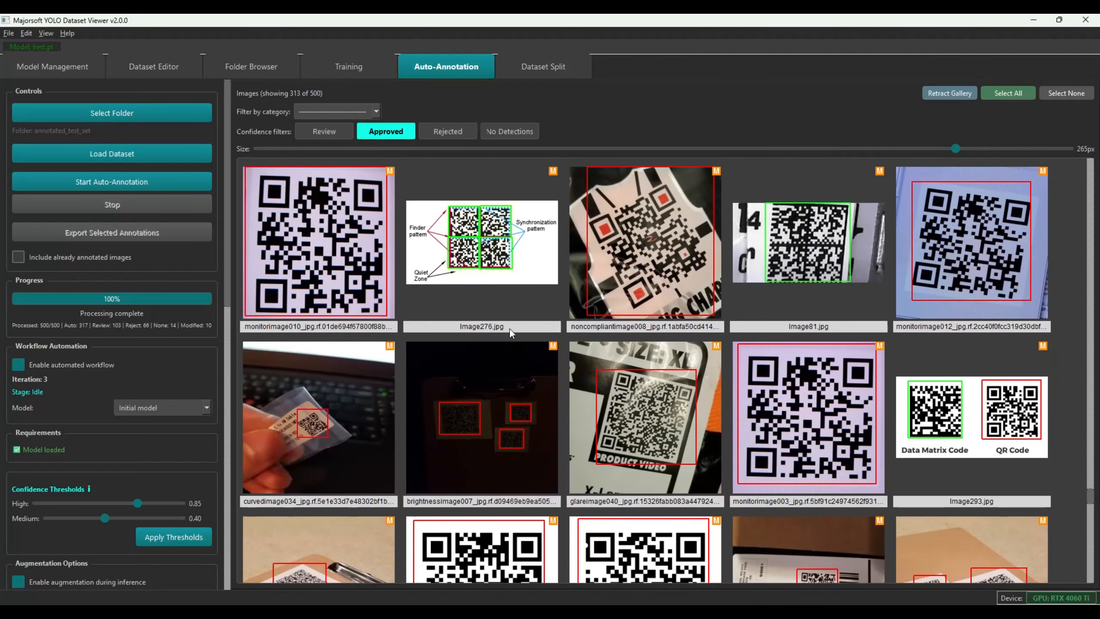
Open Image276 and pull apart its four overlapping DATAMATRIX boxes
left_click(479, 241)
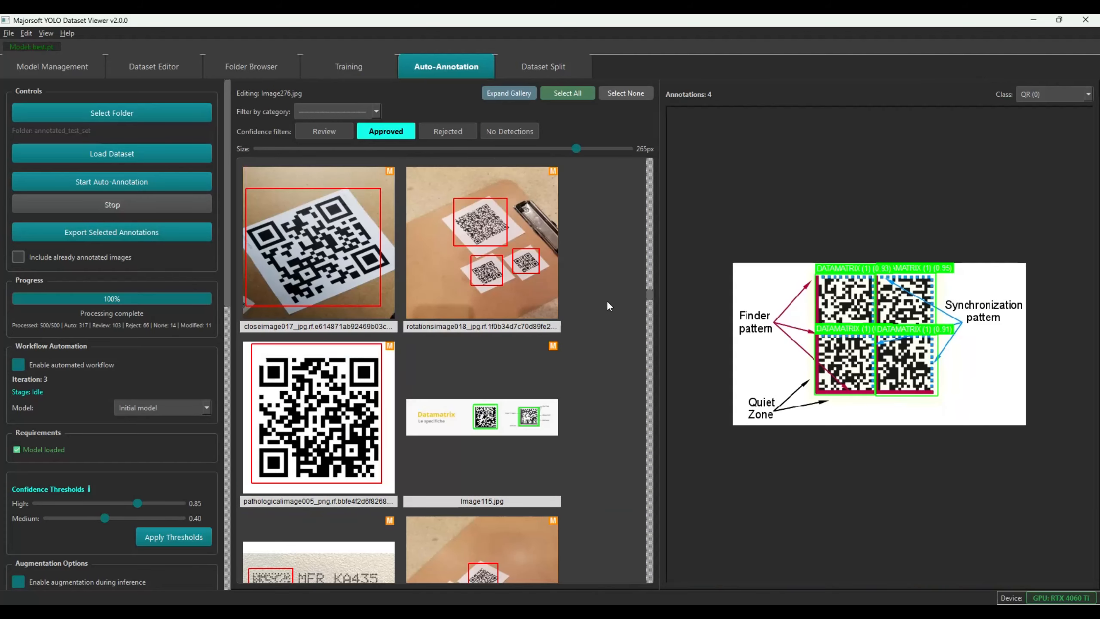
left_click_drag(844, 293, 758, 285)
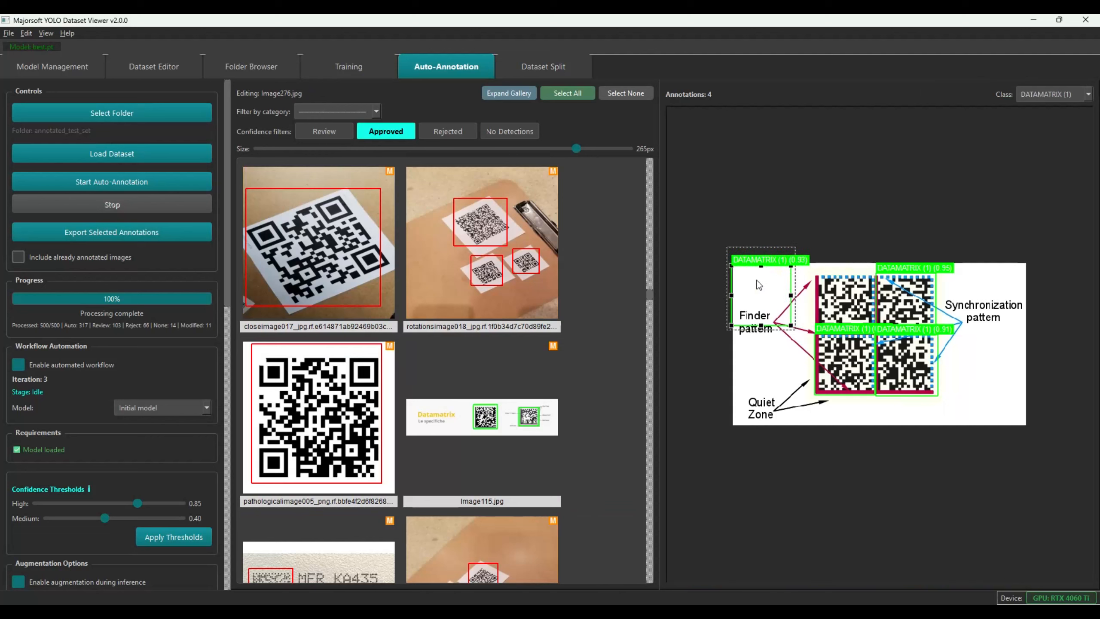
left_click_drag(904, 303, 930, 289)
left_click_drag(906, 363, 930, 407)
left_click_drag(852, 374, 824, 388)
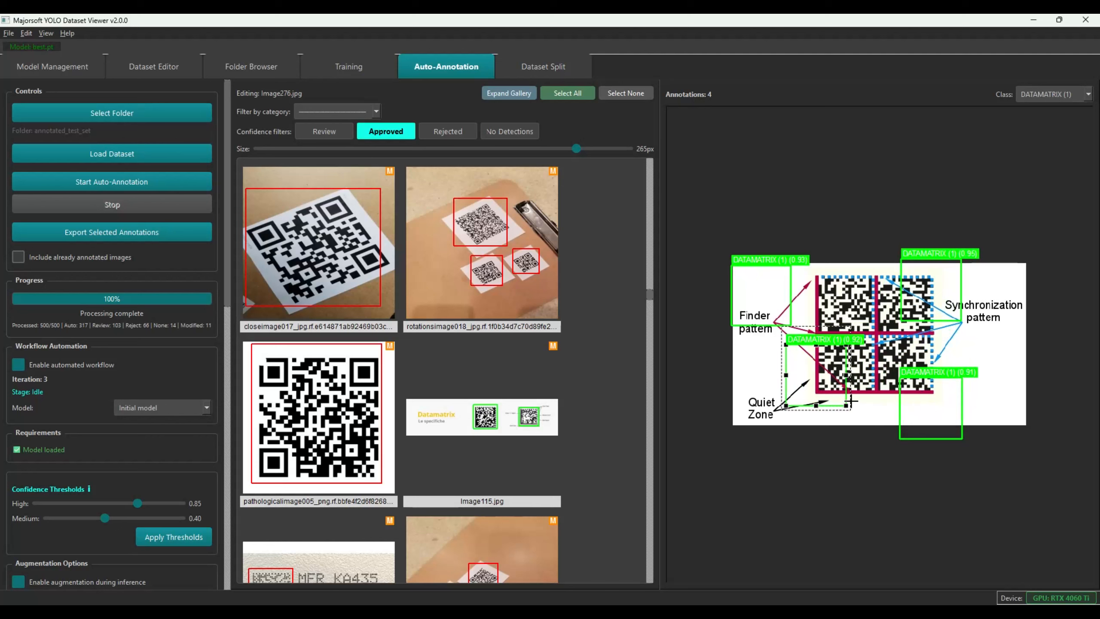
Delete three redundant DATAMATRIX boxes and fit the remaining one over the whole matrix
left_click(927, 400)
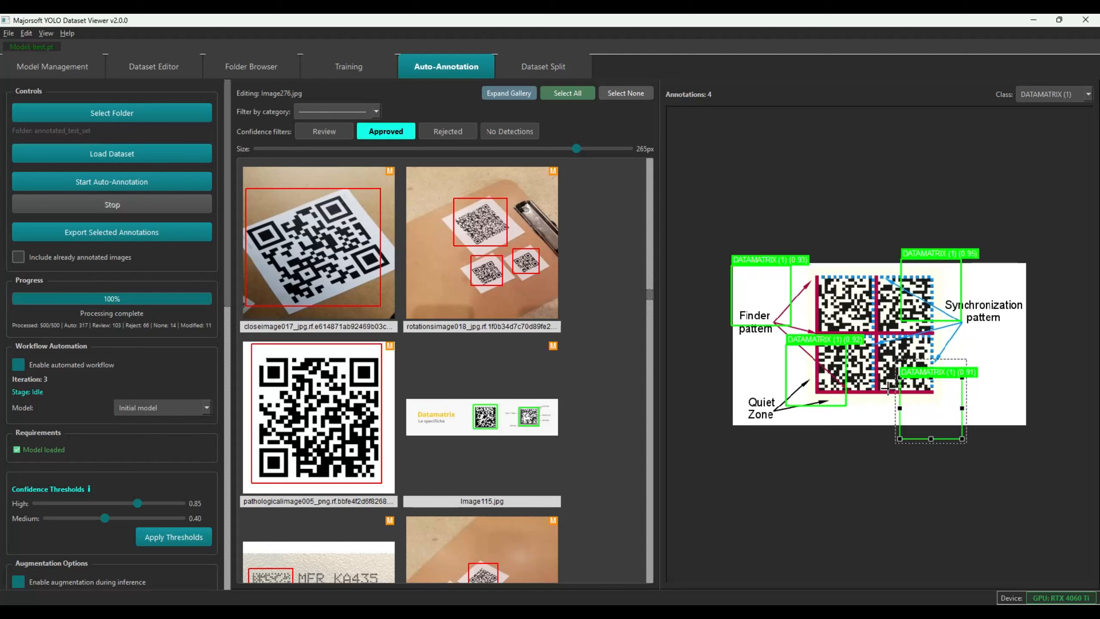
key("Delete")
left_click(809, 377)
key("Delete")
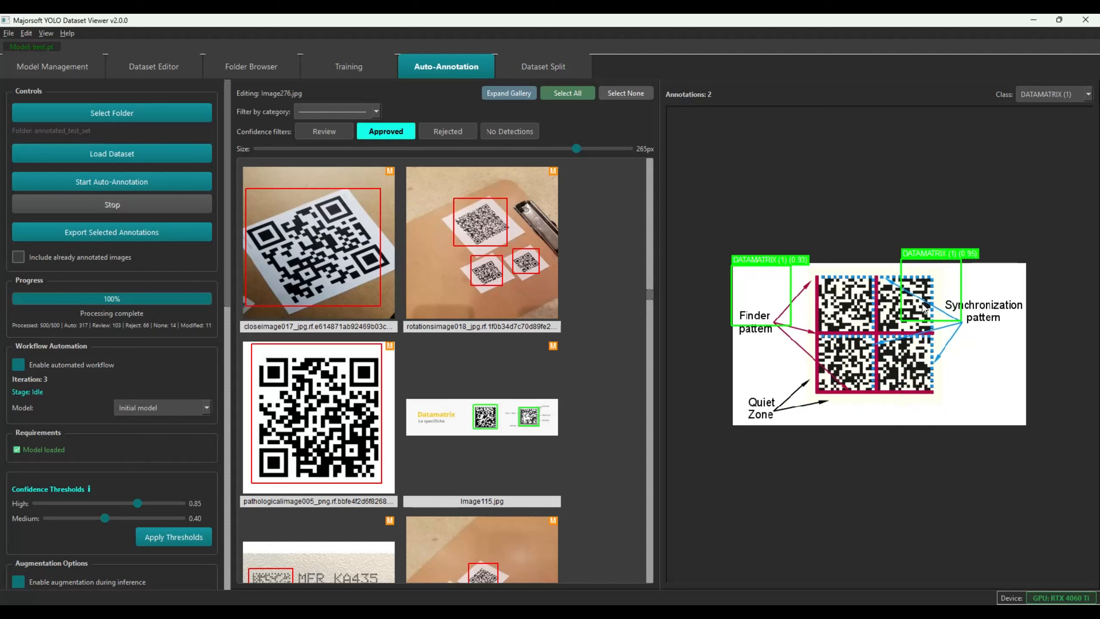
left_click(932, 300)
key("Delete")
left_click_drag(770, 303, 935, 395)
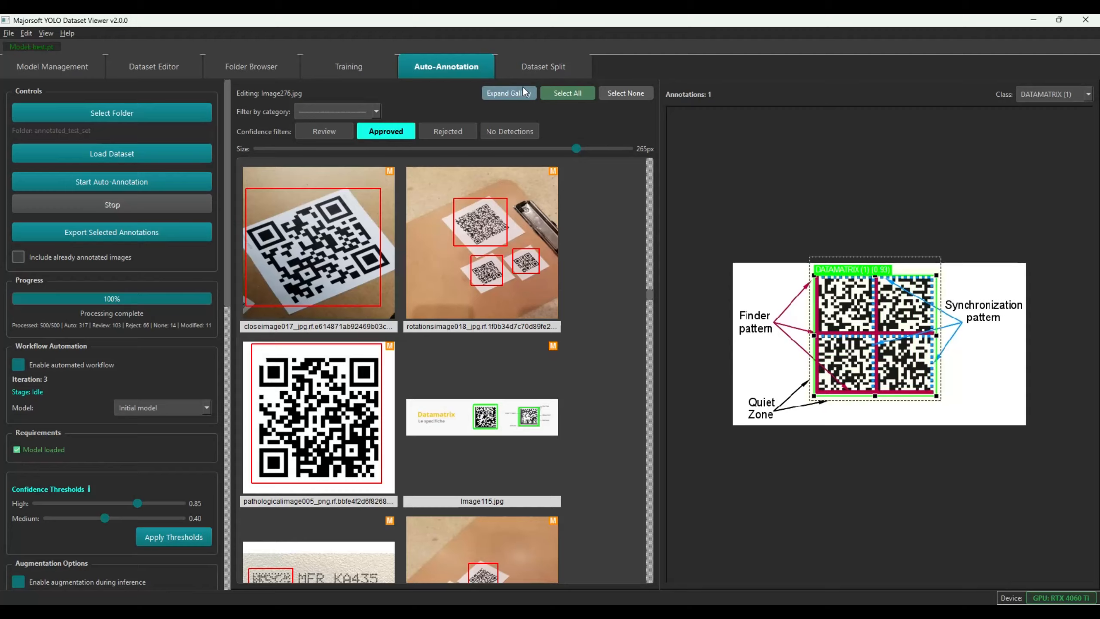
left_click(510, 93)
left_click(676, 269)
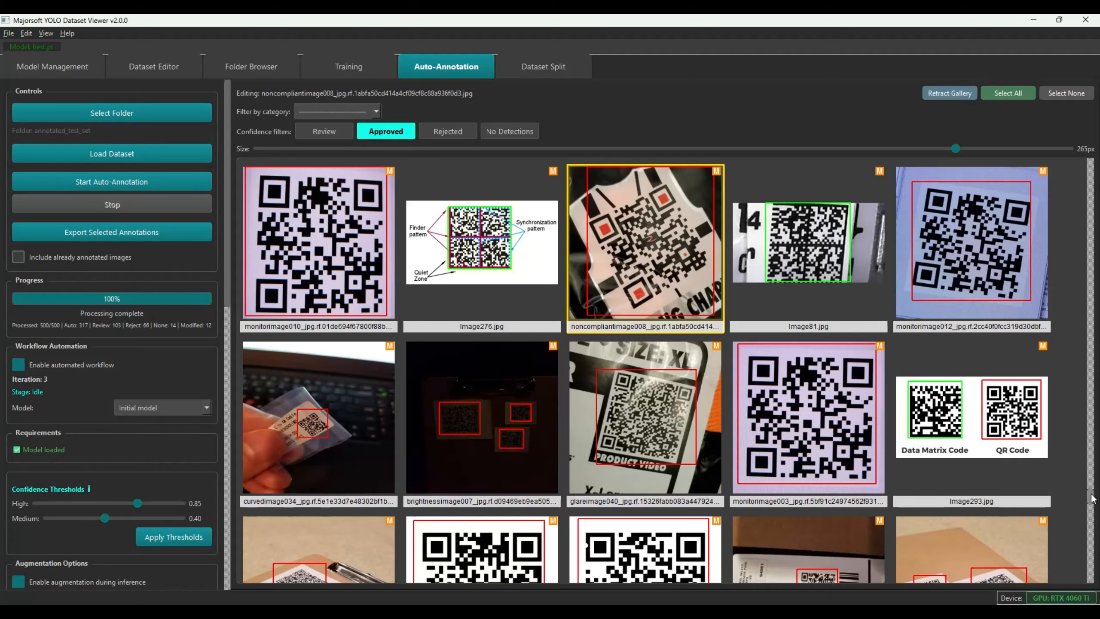
Scroll to the end of the Approved gallery, then filter to the 103 review images
scroll(1091, 502, "down", 3)
scroll(1092, 502, "down", 1)
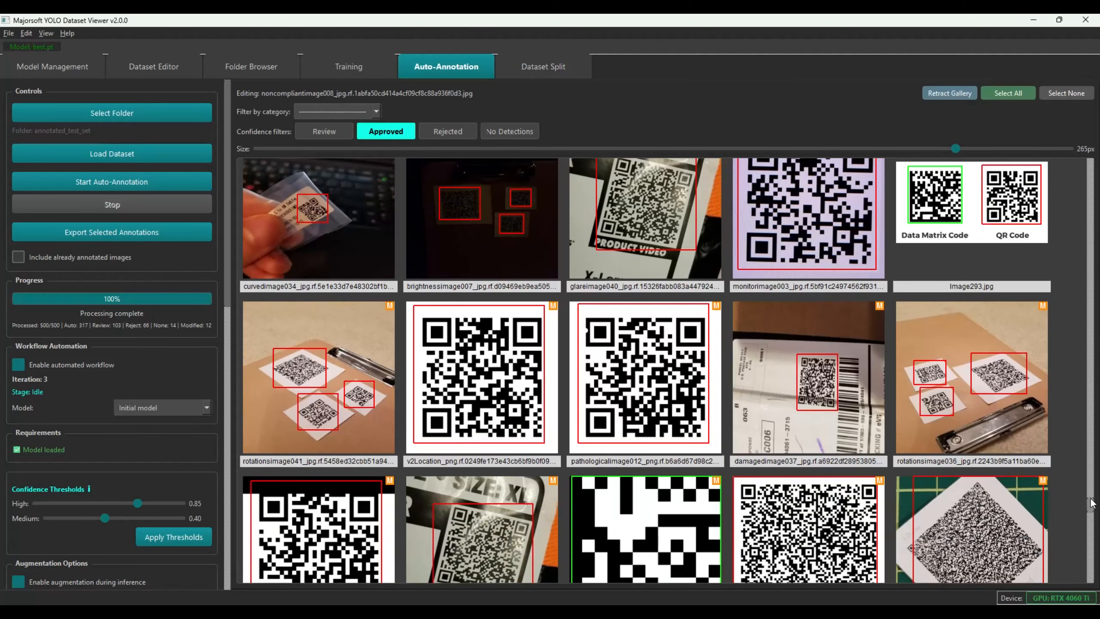
scroll(1092, 503, "down", 2)
scroll(1092, 504, "down", 5)
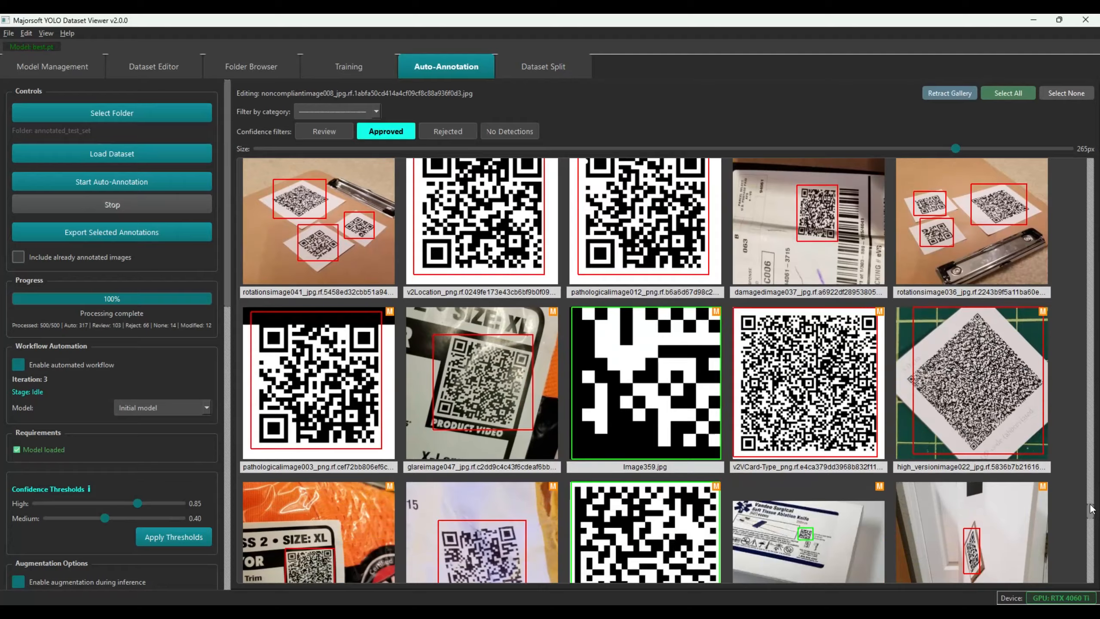
scroll(1092, 516, "down", 7)
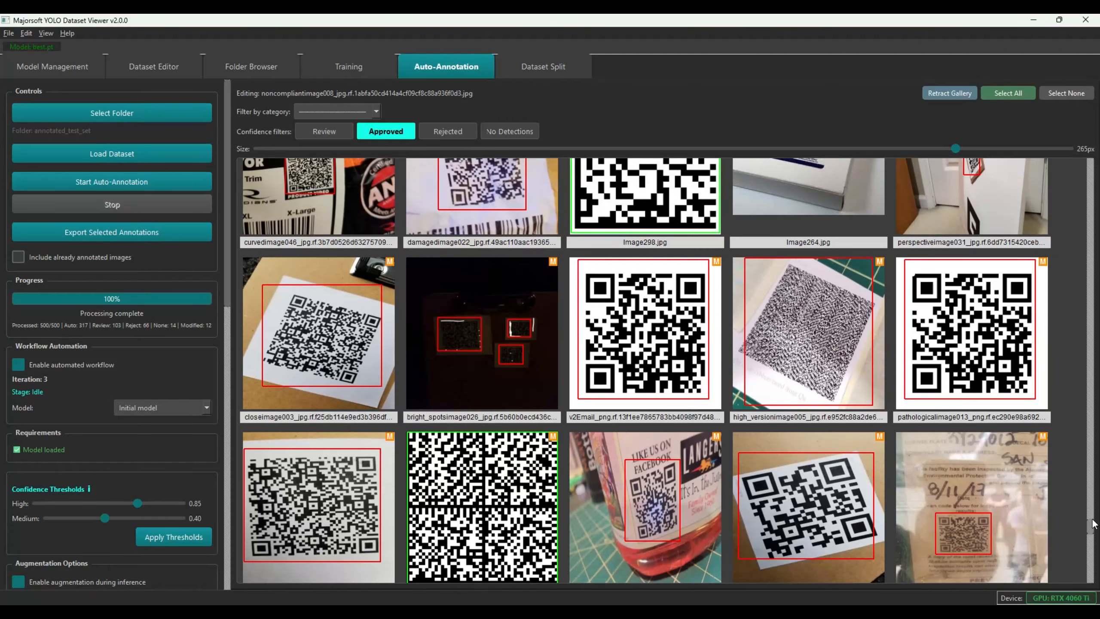
scroll(1092, 523, "down", 3)
scroll(1092, 529, "down", 4)
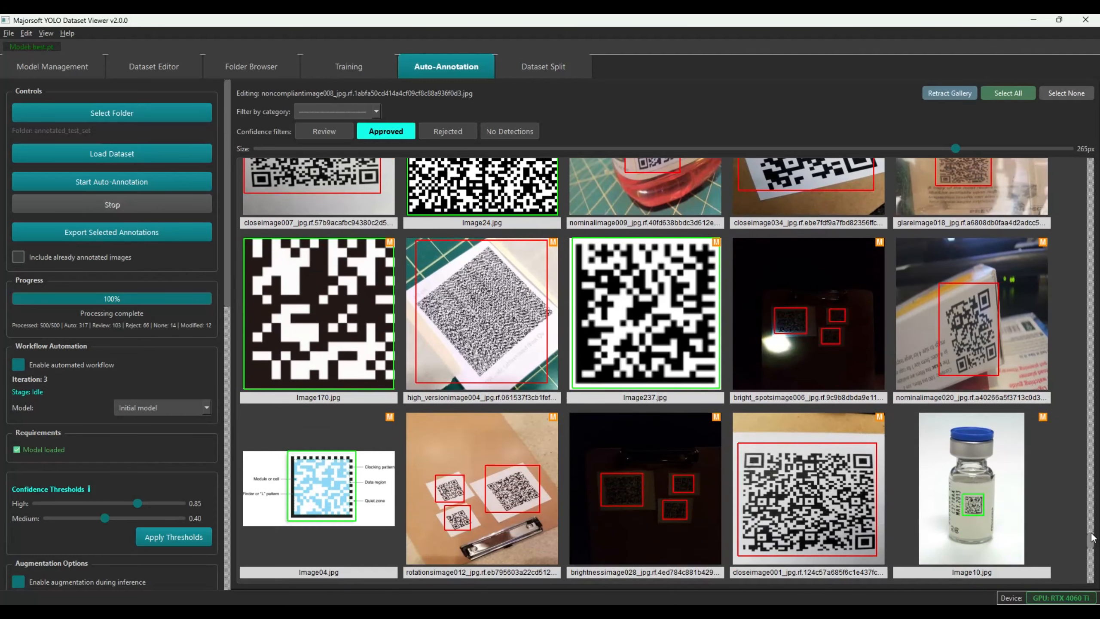
scroll(1091, 537, "down", 4)
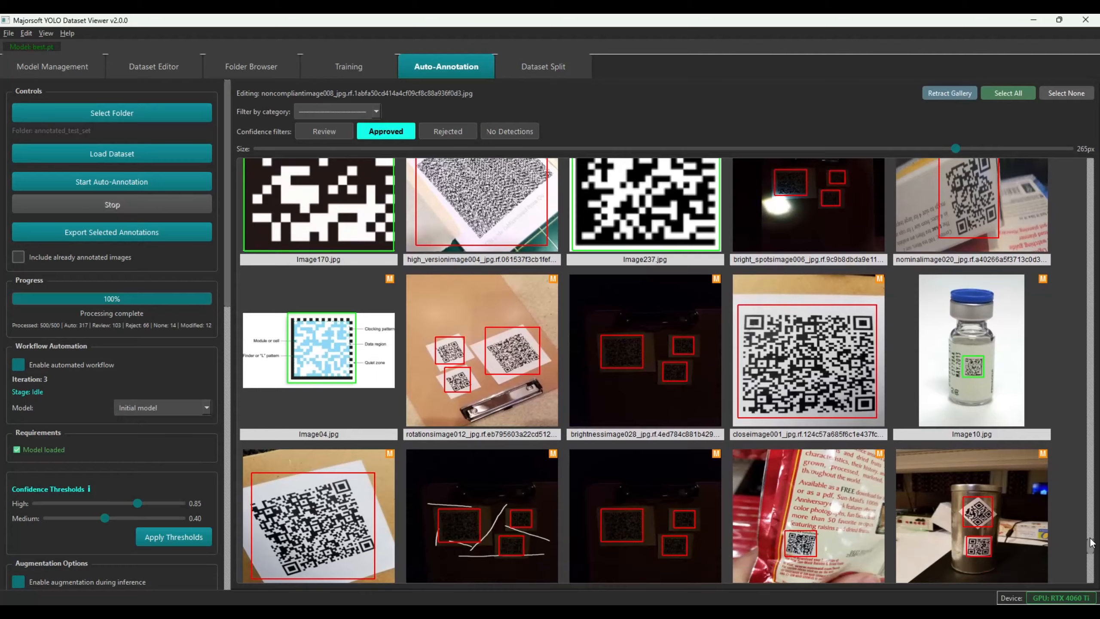
scroll(1091, 543, "down", 2)
scroll(1091, 545, "down", 6)
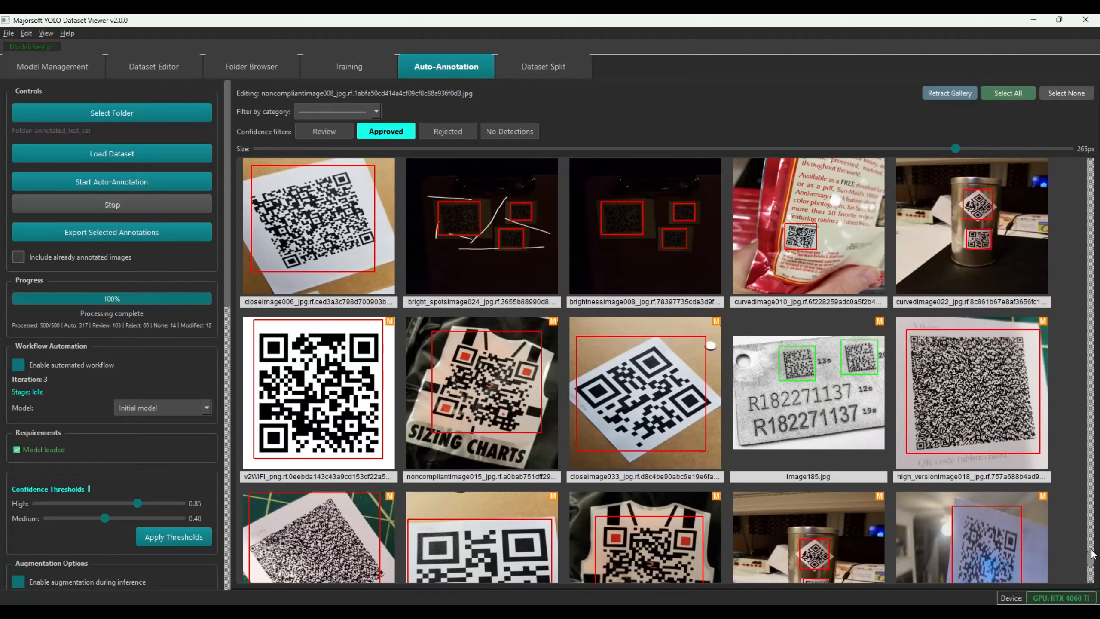
scroll(1092, 555, "down", 7)
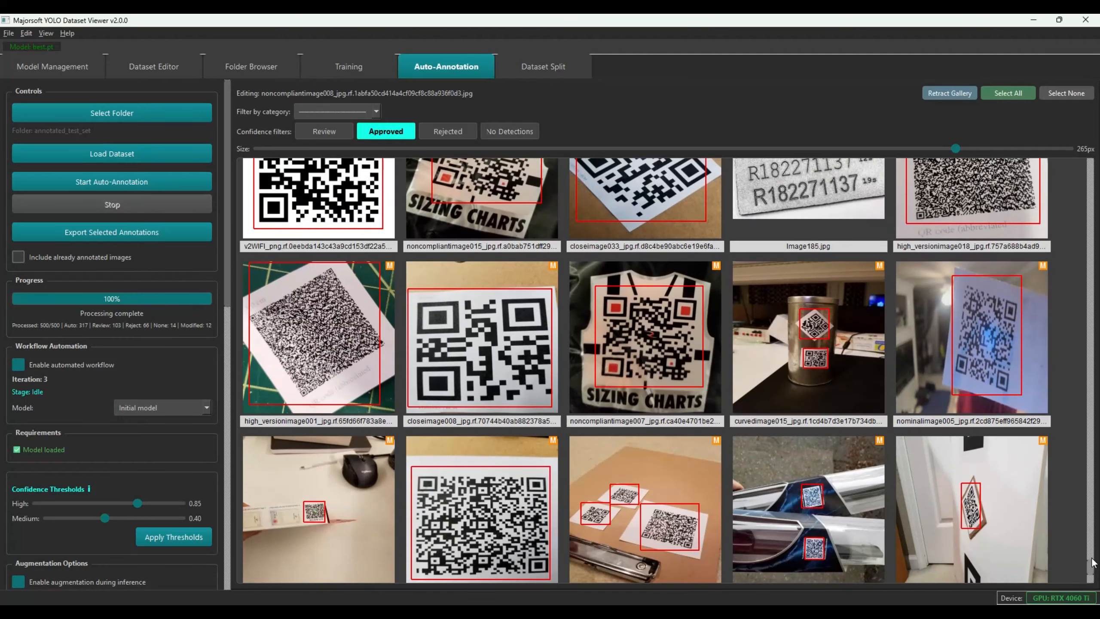
scroll(1092, 565, "down", 3)
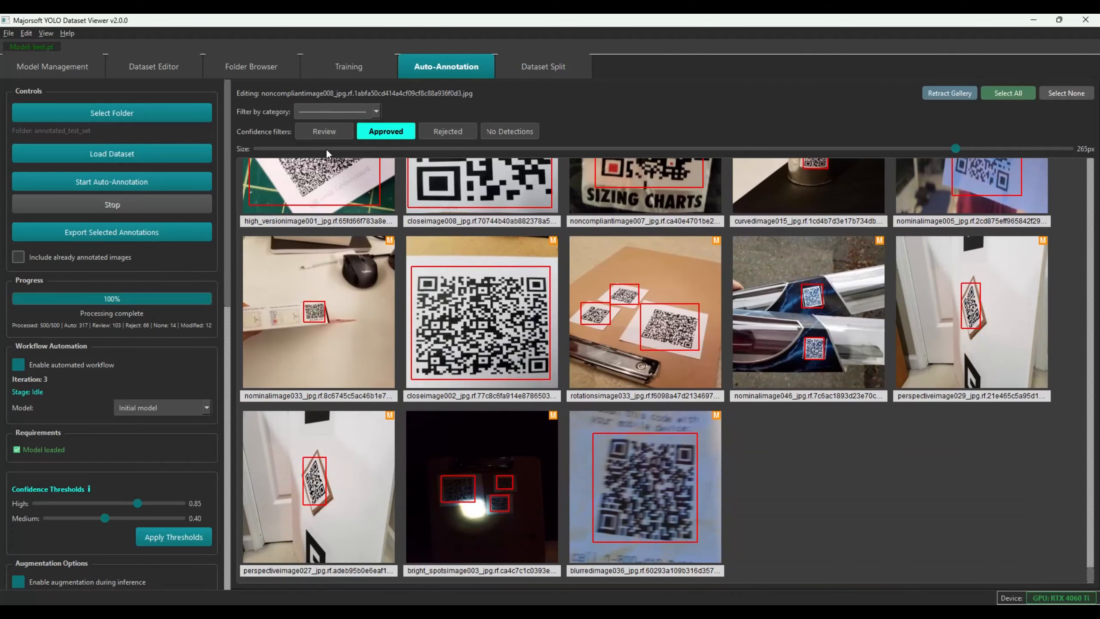
left_click(322, 135)
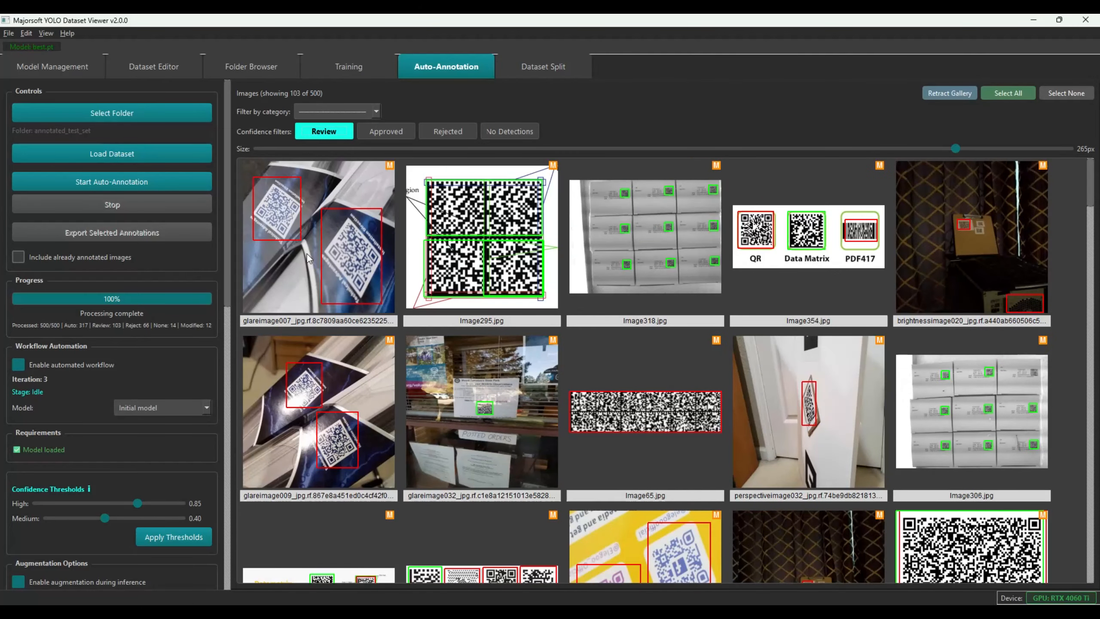
Approve Image318, glareimage009, glareimage032, perspectiveimage032 and noncompliantimage003 from the review queue
left_click(305, 238)
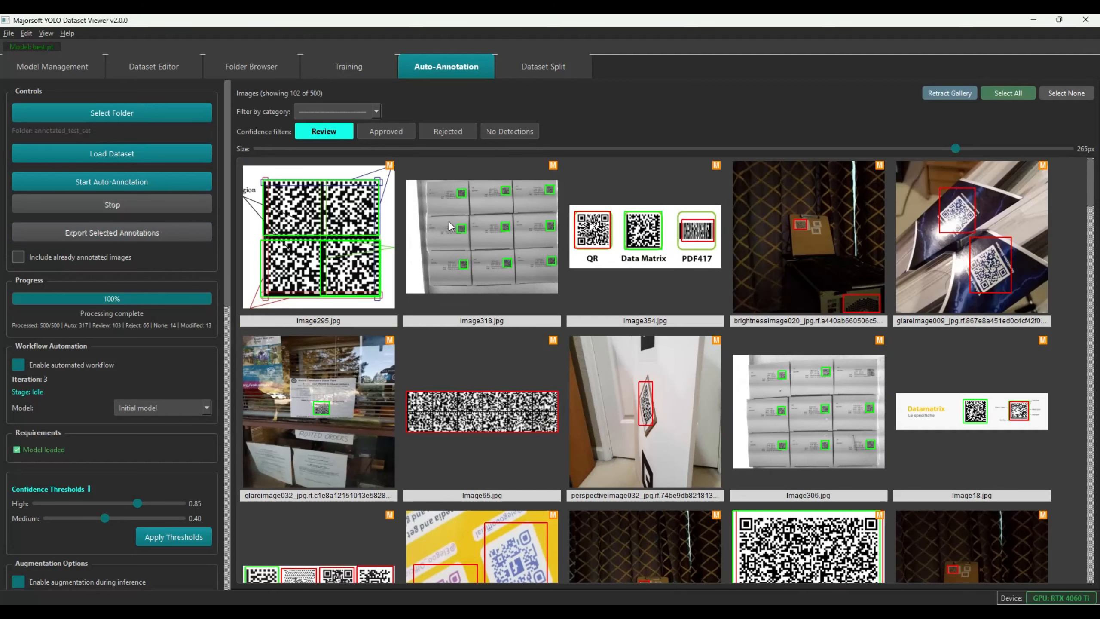
left_click(448, 220)
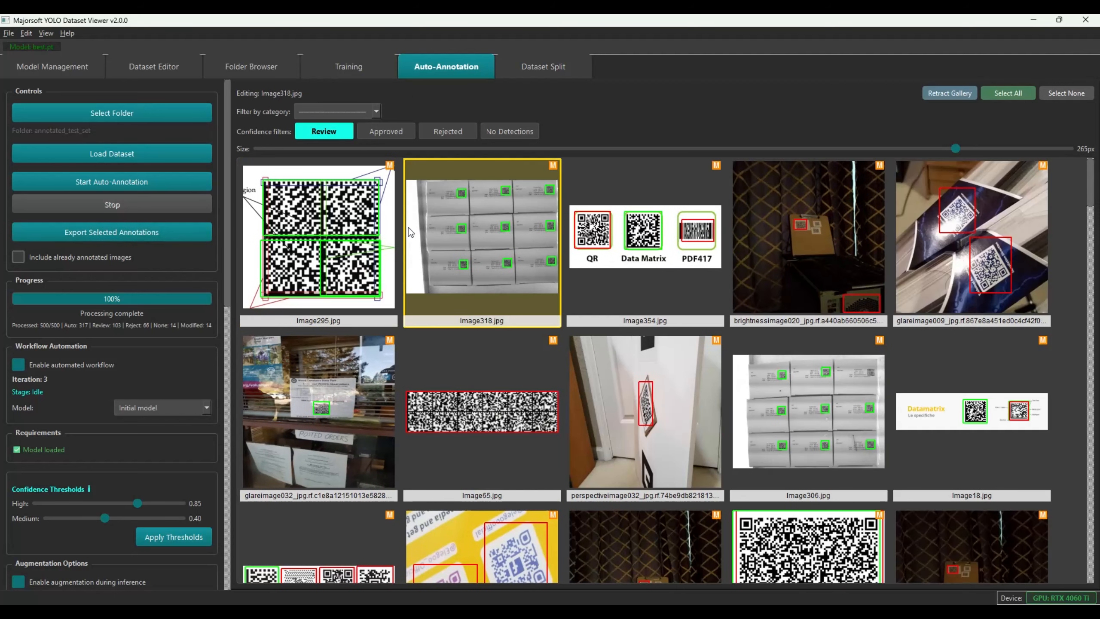
key("a")
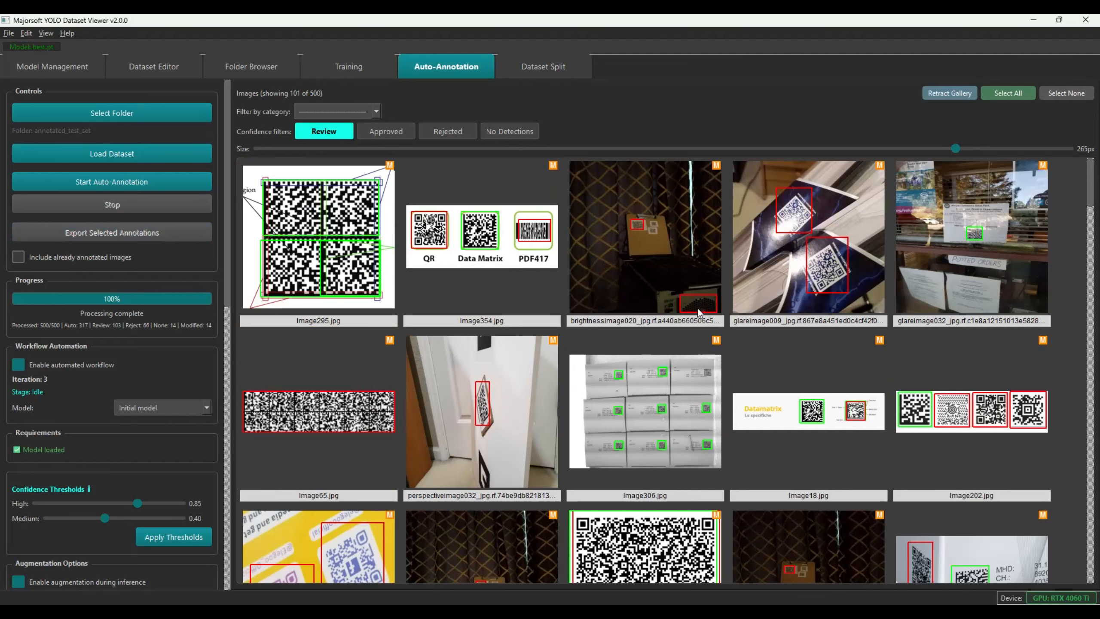
left_click(811, 226)
key("a")
left_click(817, 223)
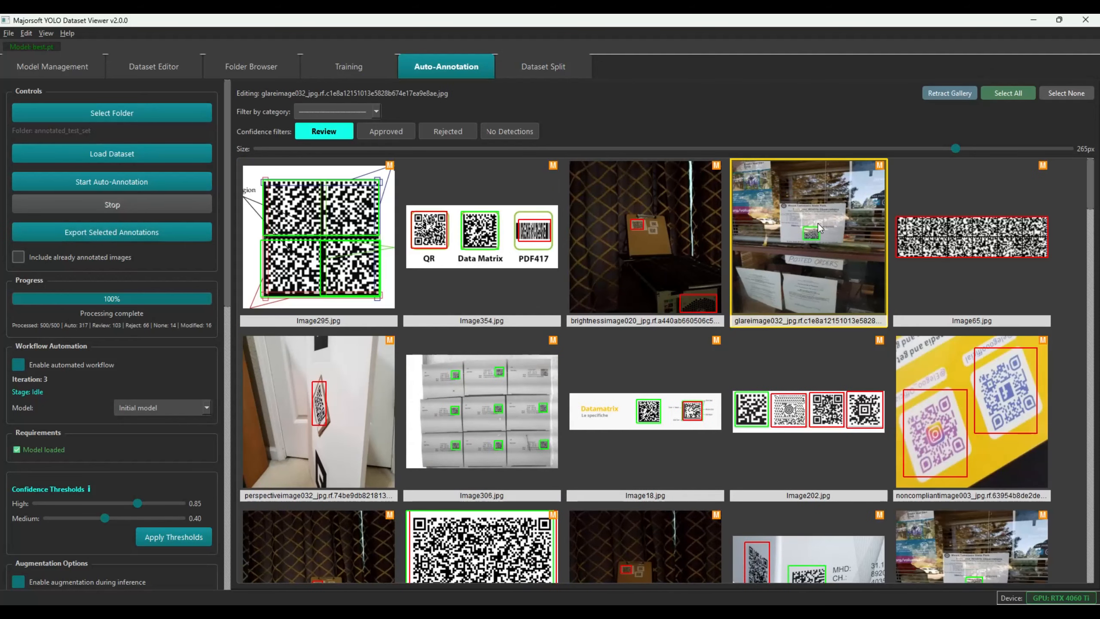
key("a")
left_click(811, 239)
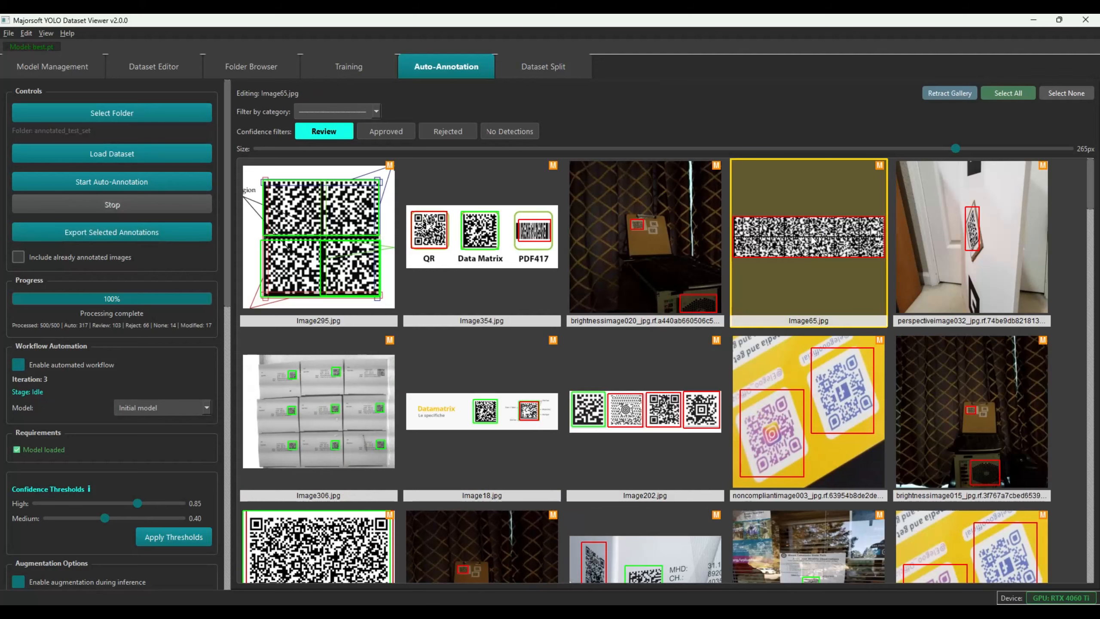
left_click(977, 236)
key("a")
left_click(977, 235)
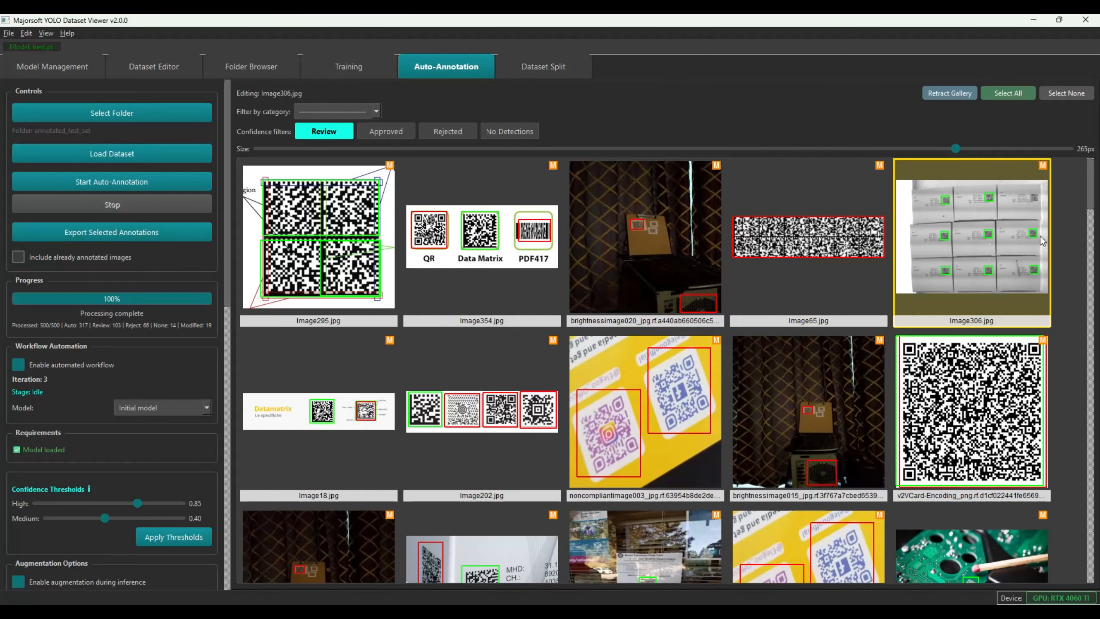
left_click(663, 403)
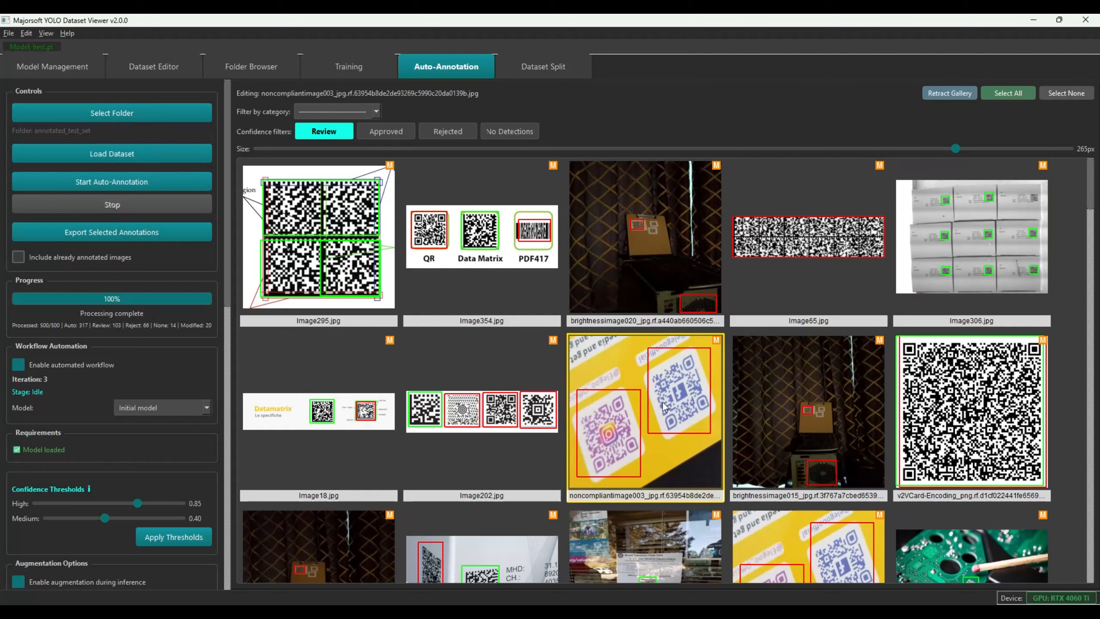
key("a")
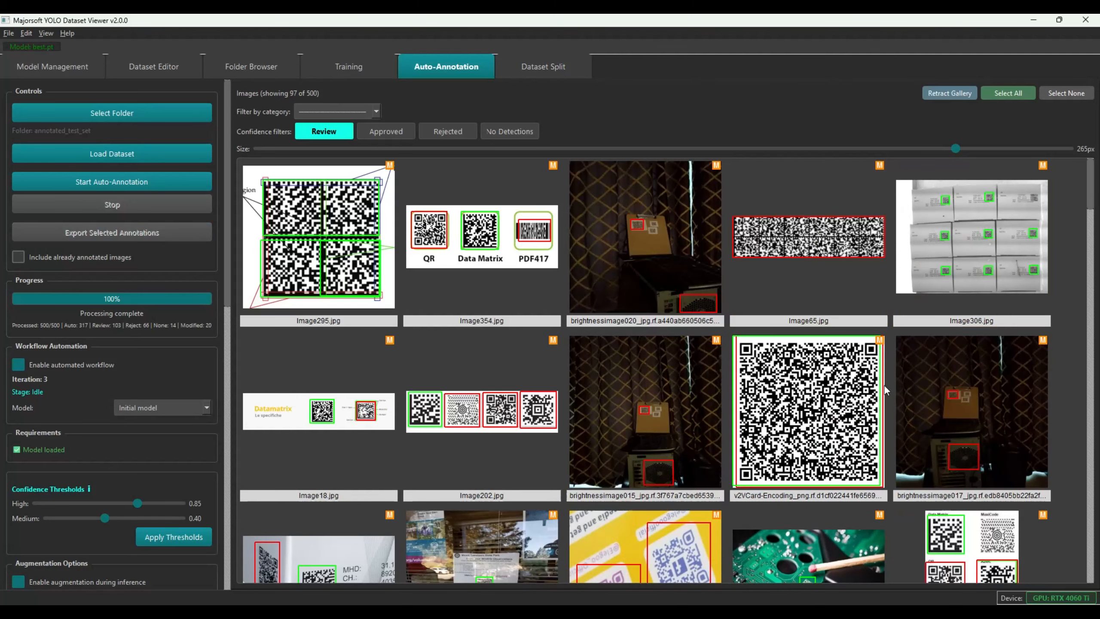
Approve Image320, Image317, Image03 and noncompliantimage014, leaving 93 images in review
scroll(580, 385, "down", 5)
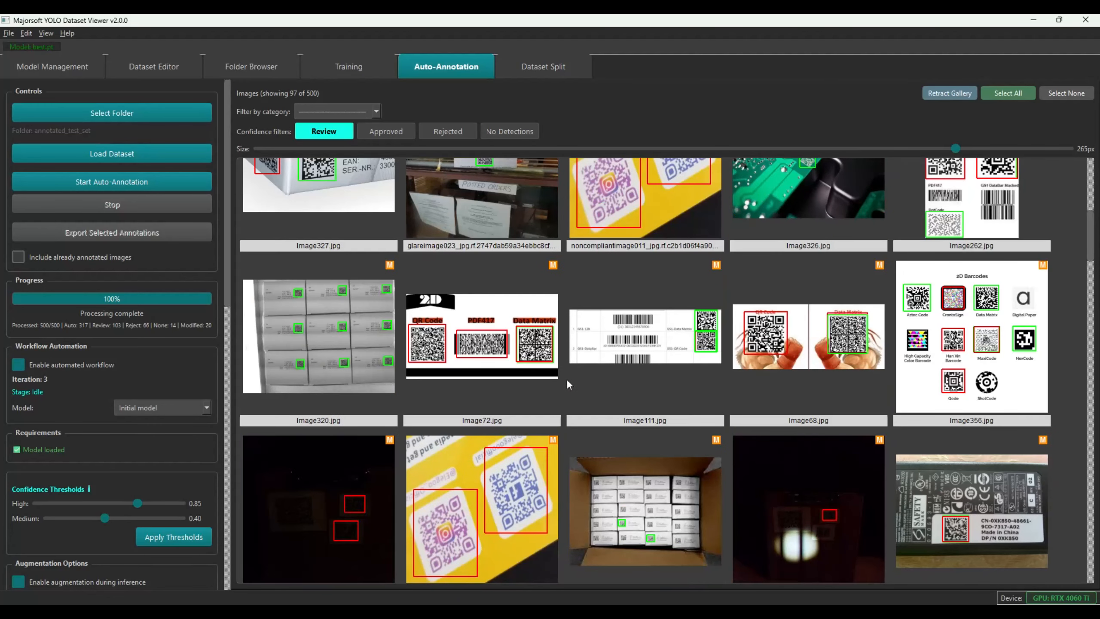
left_click(337, 342)
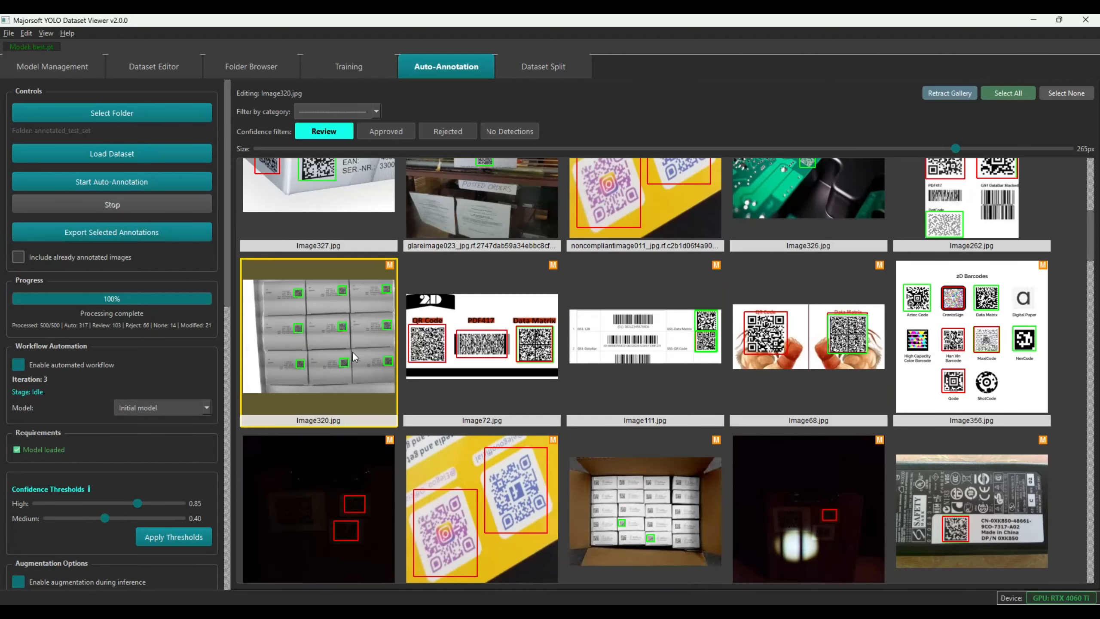
key("a")
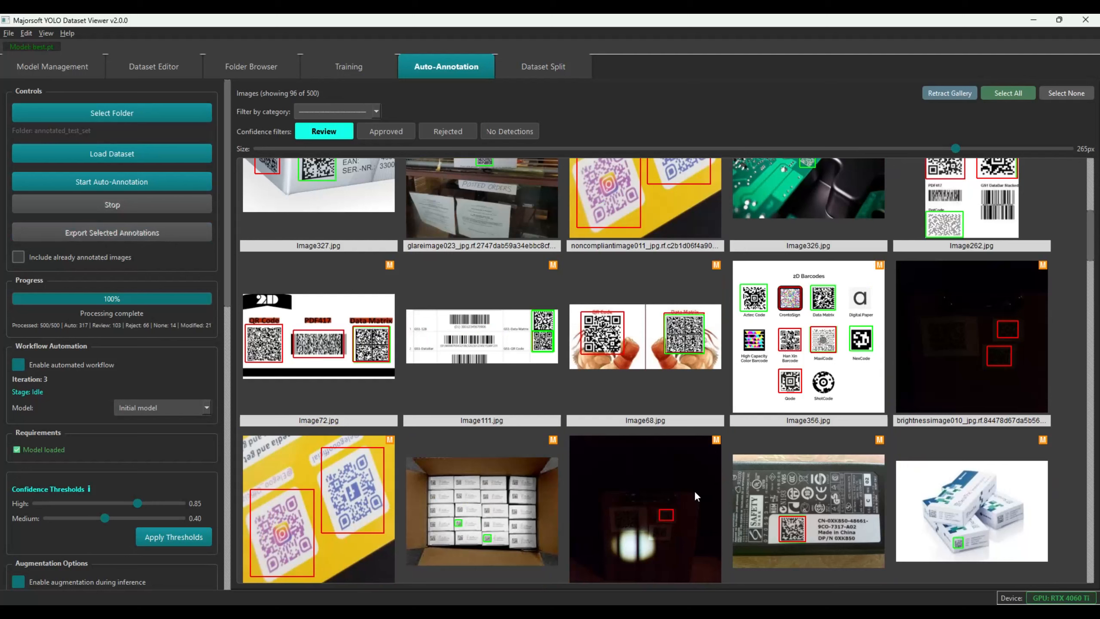
scroll(694, 491, "down", 5)
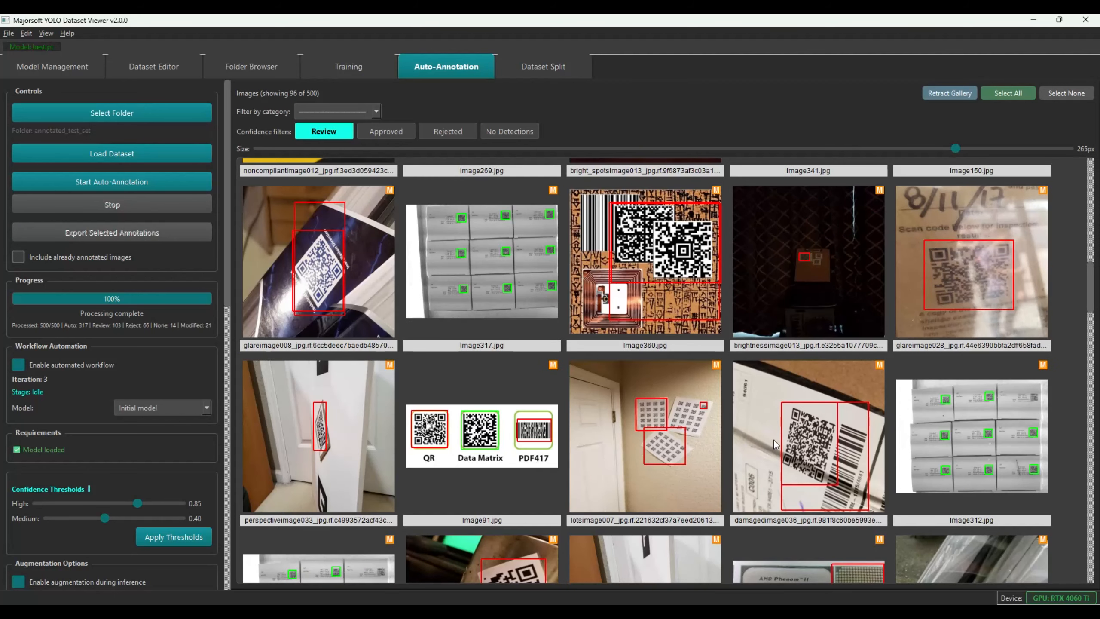
left_click(502, 253)
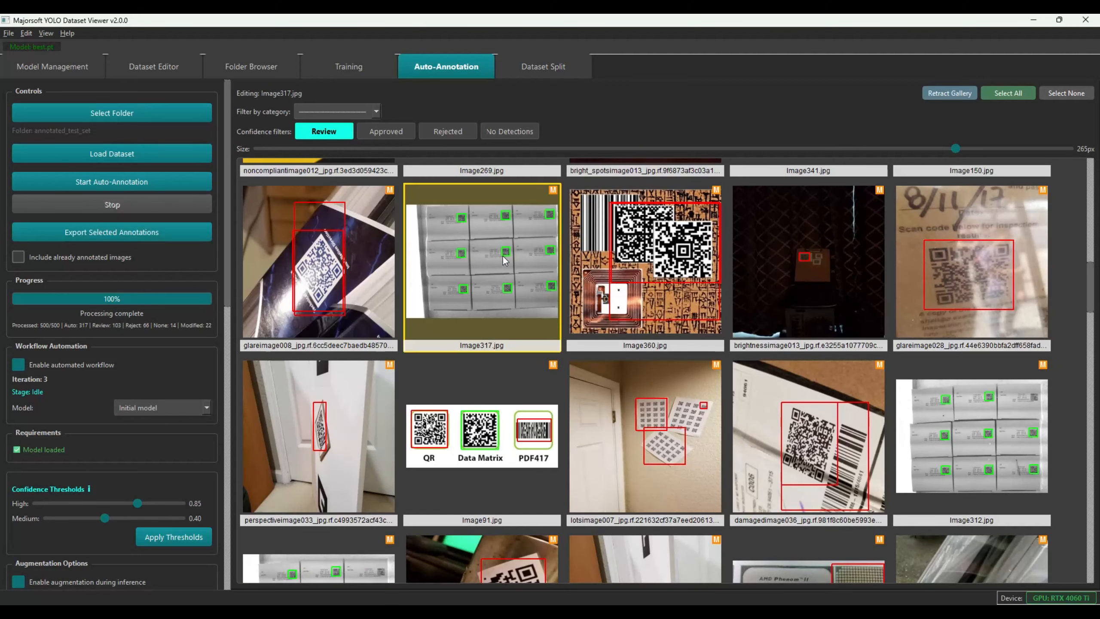
key("a")
scroll(476, 430, "down", 10)
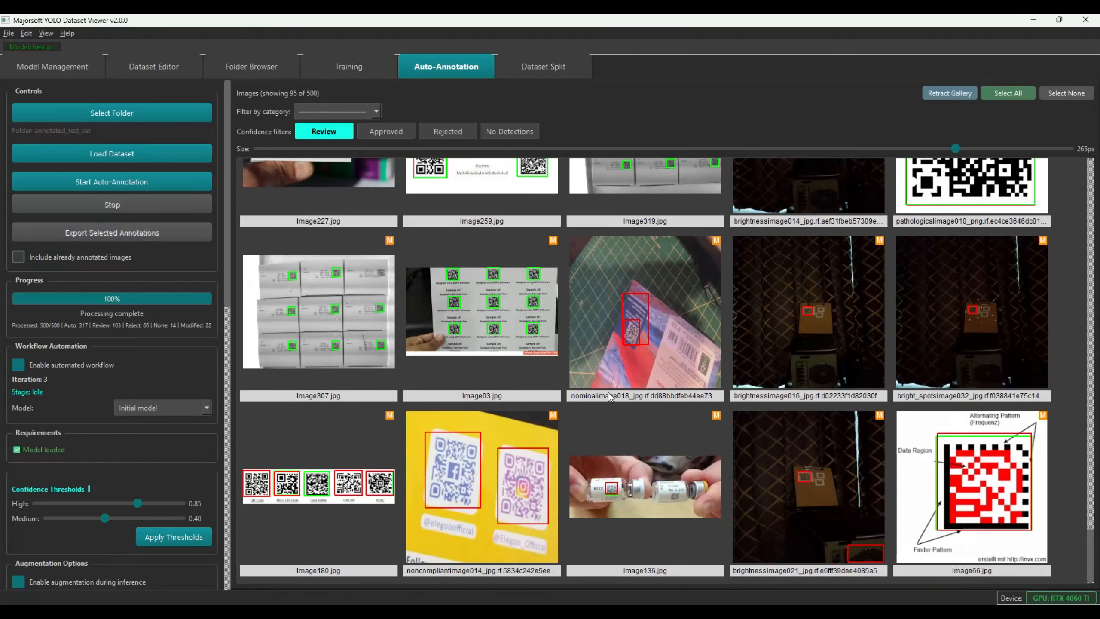
left_click(502, 317)
key("a")
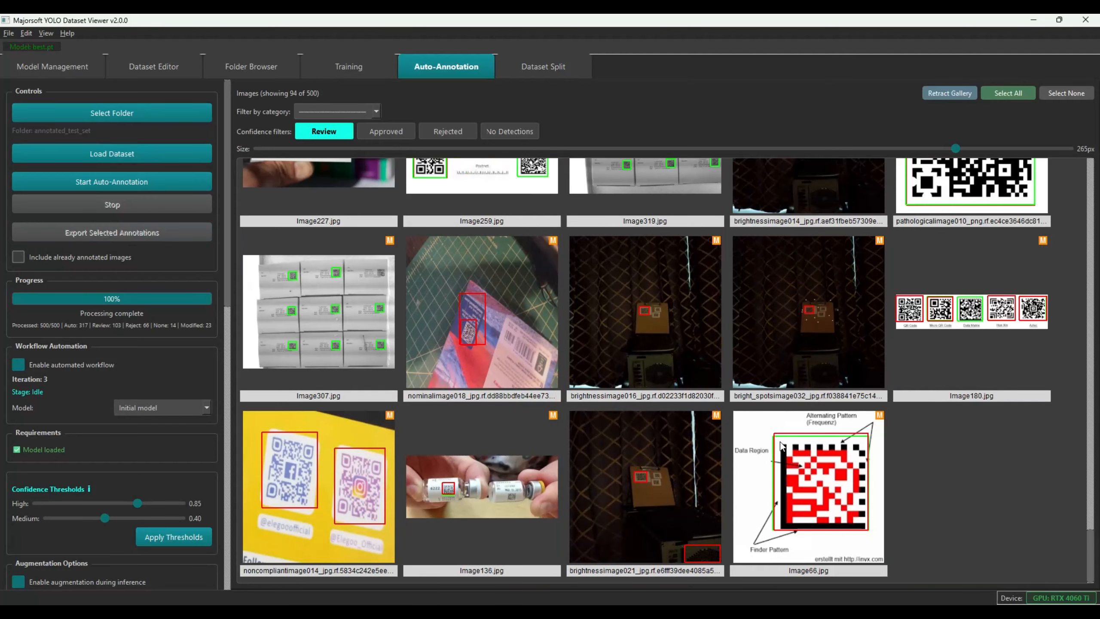
left_click(339, 465)
key("a")
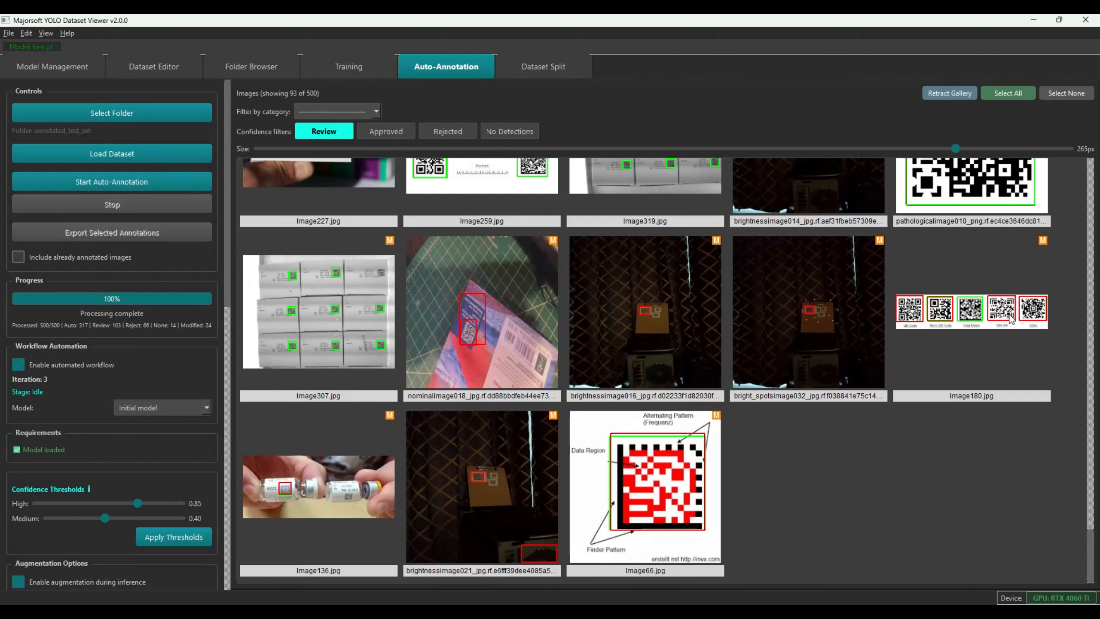
Select all 323 approved images and export their annotations to start iteration 4
left_click(380, 132)
left_click(1020, 90)
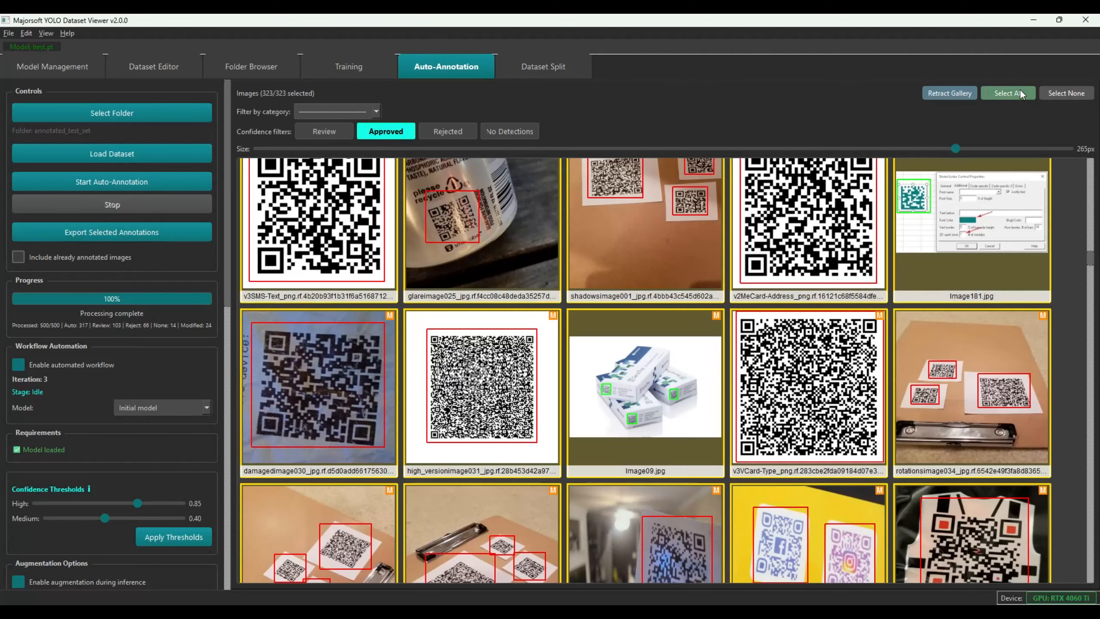
left_click_drag(227, 184, 219, 403)
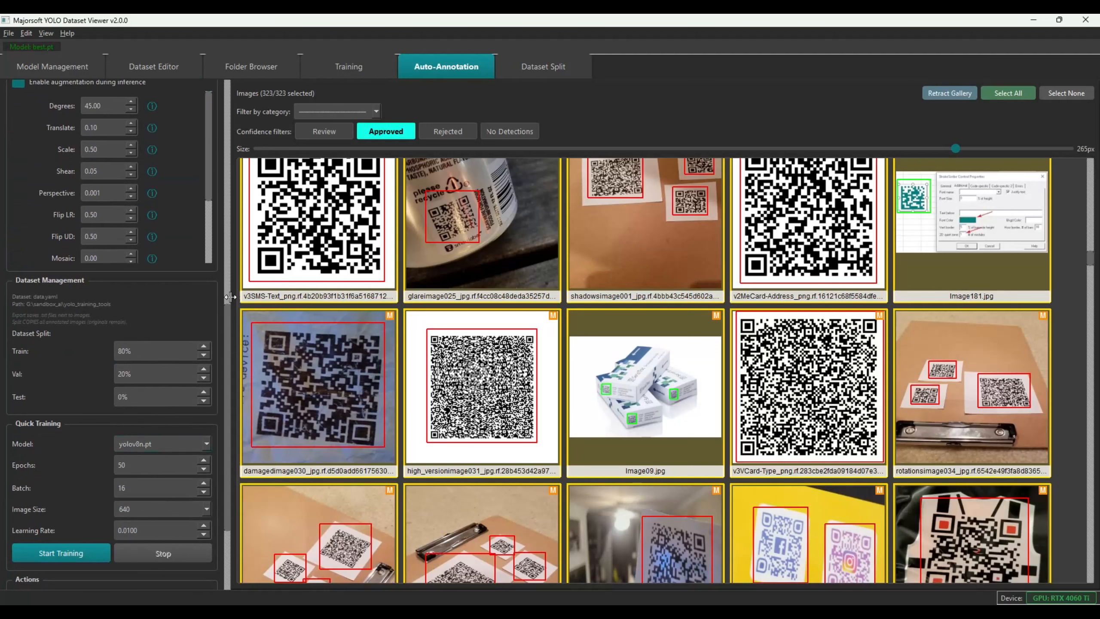
left_click_drag(227, 320, 230, 85)
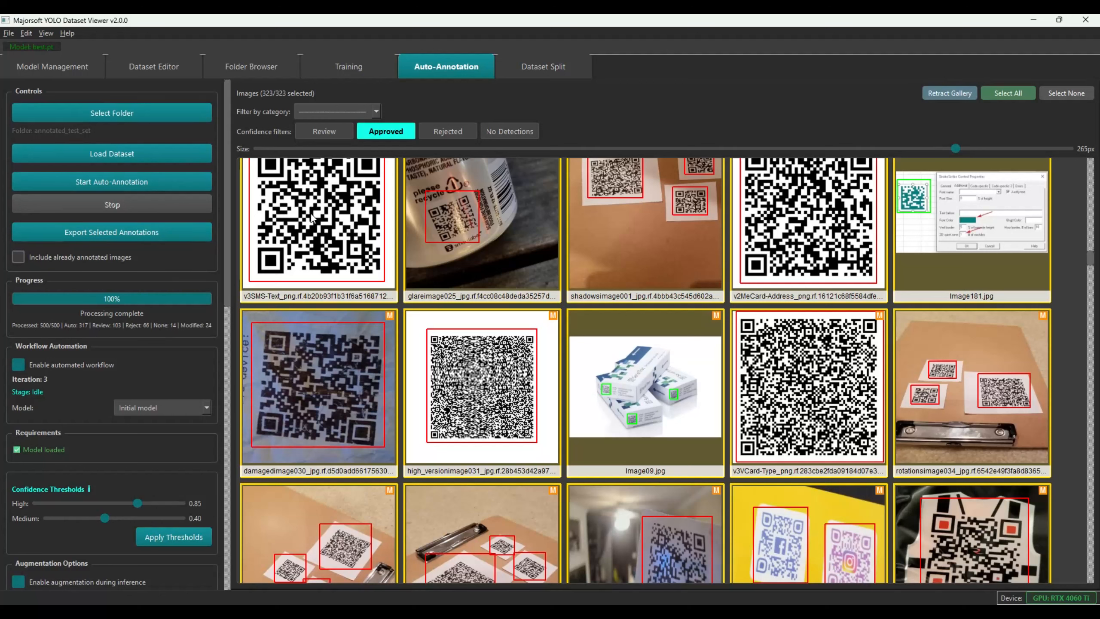
left_click(107, 234)
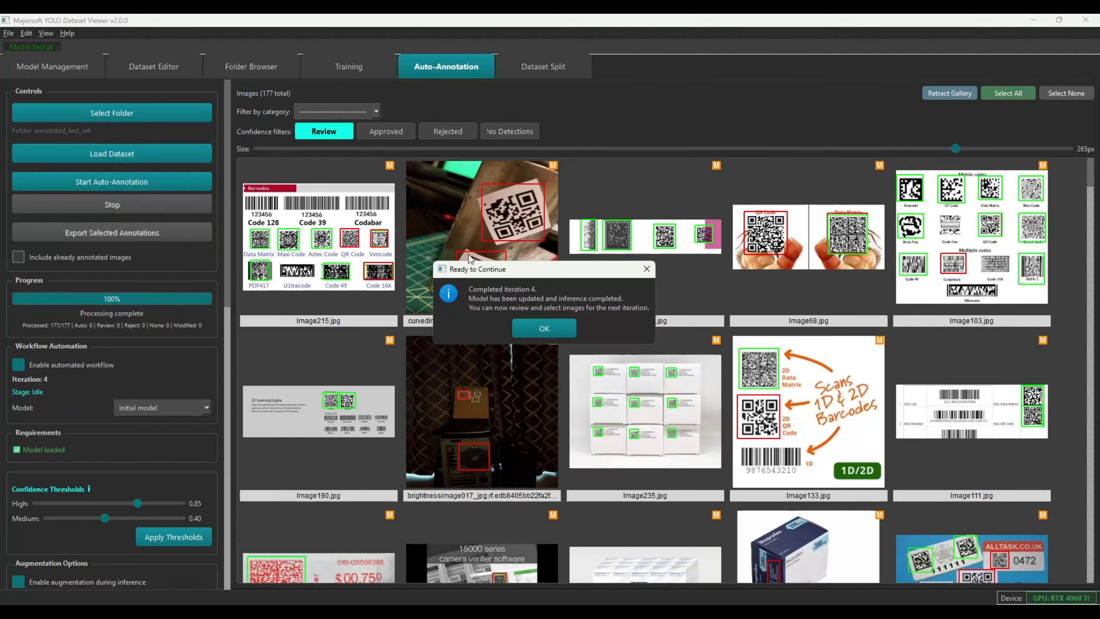
Dismiss the 'Ready to Continue' and 'Auto-Annotation Complete' notices and filter to the 79 approved images
left_click(546, 331)
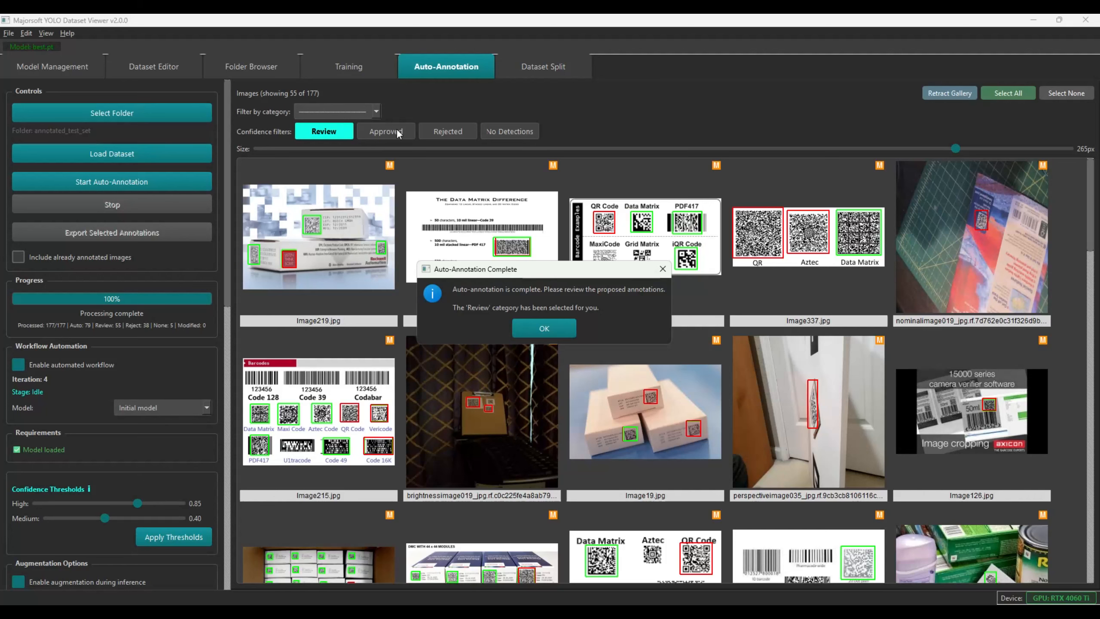
left_click(544, 328)
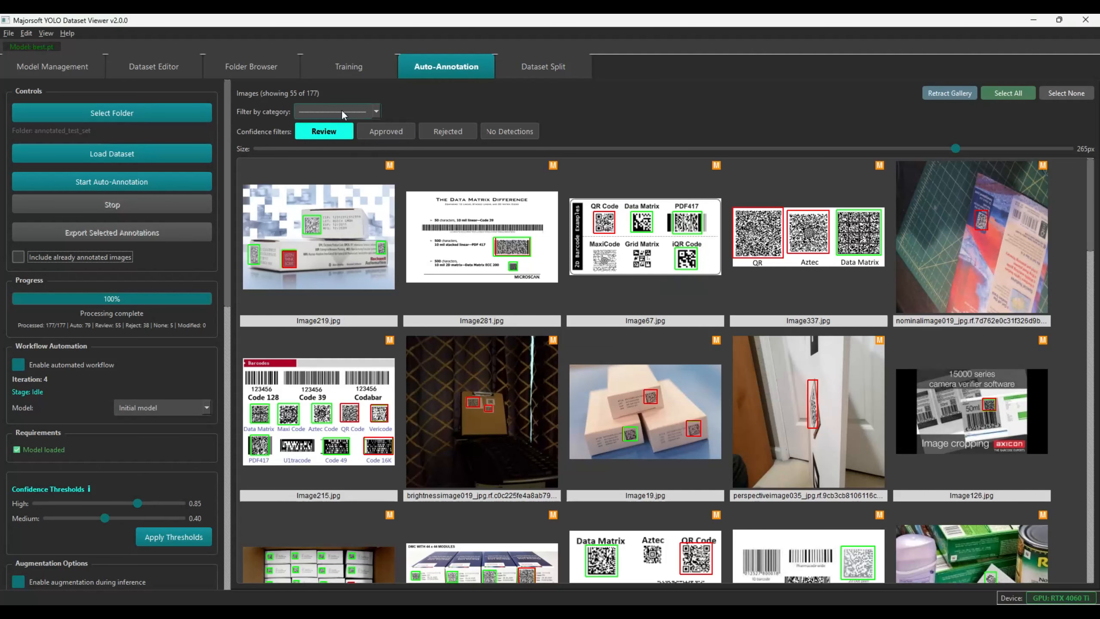
left_click(376, 129)
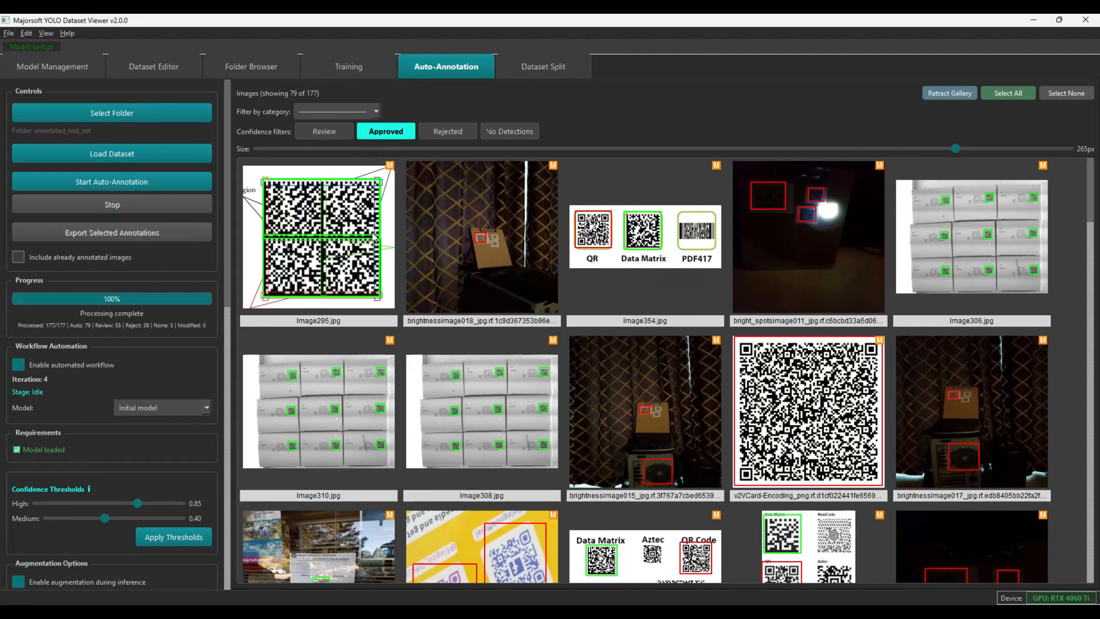
Open Image295 and delete its three split DATAMATRIX boxes, including the 0.87 one
left_click(347, 258)
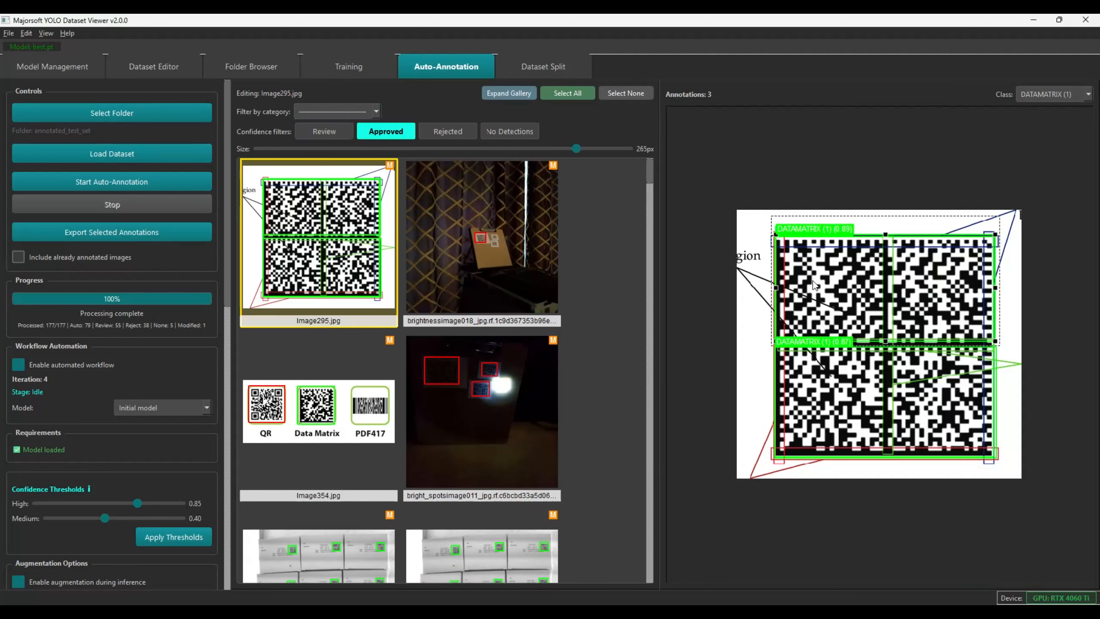
left_click_drag(816, 288, 787, 187)
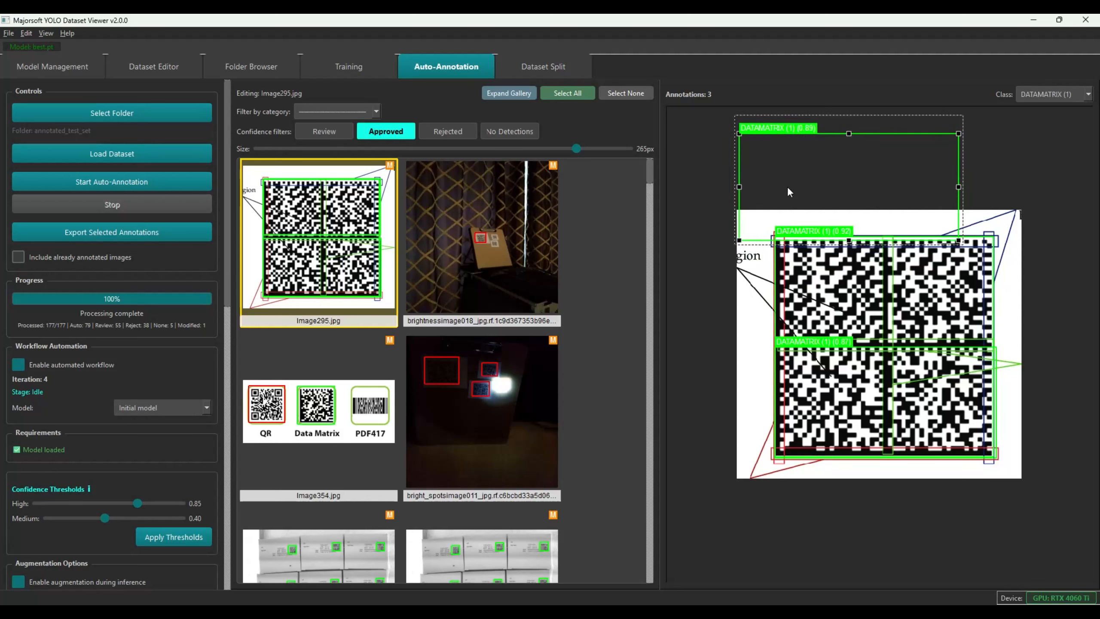
key("Delete")
left_click(840, 394)
key("Delete")
left_click_drag(899, 286, 900, 395)
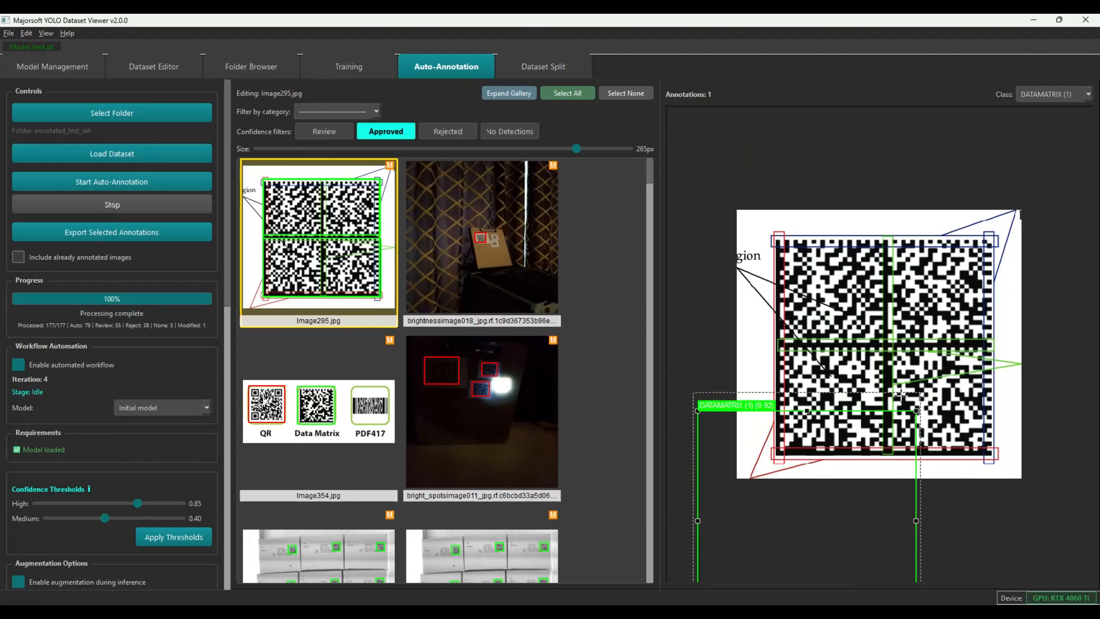
key("Delete")
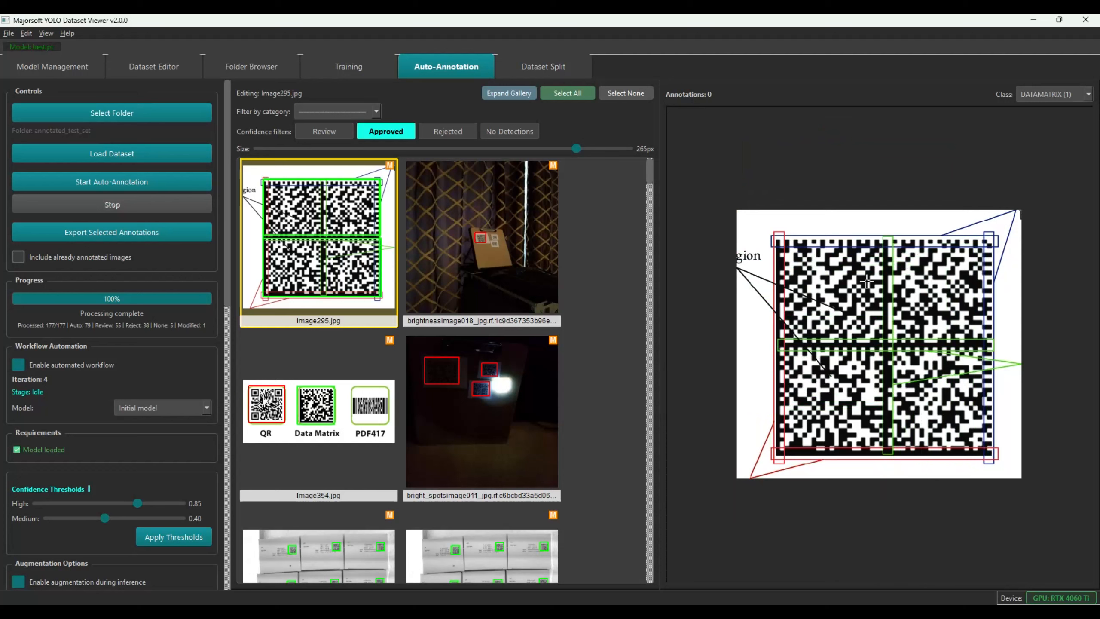
Draw a single DATAMATRIX box around the whole code in Image295
left_click_drag(886, 237, 902, 357)
left_click_drag(895, 306, 895, 297)
key("Delete")
left_click(1052, 92)
left_click(1035, 119)
left_click_drag(766, 231, 1001, 464)
Add a QR box around the upper-right code in brightnessimage018
left_click(450, 223)
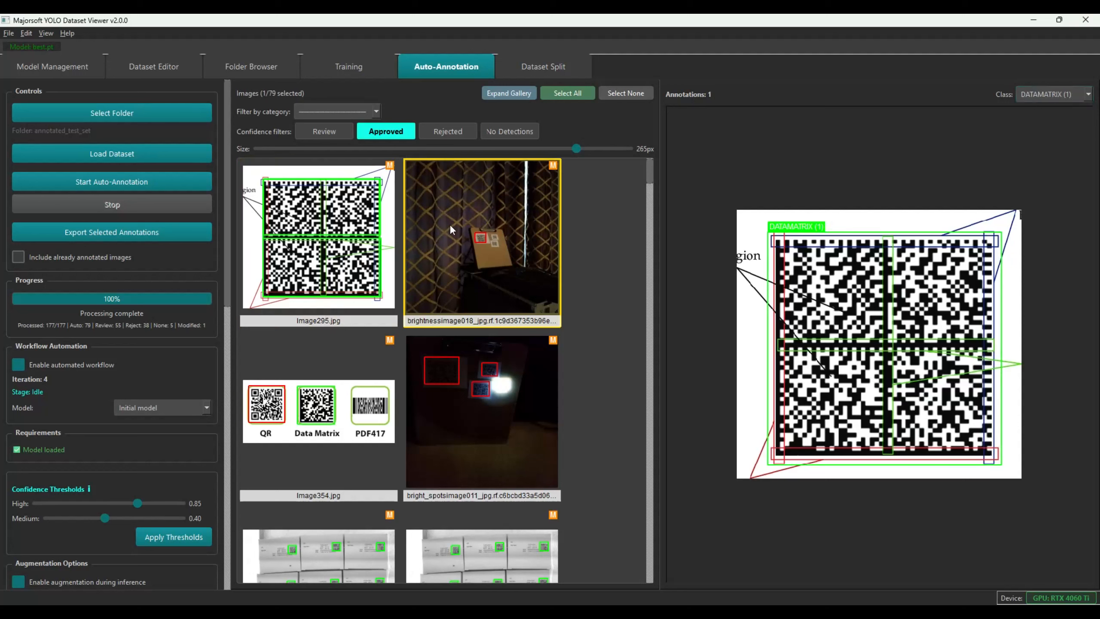
scroll(863, 314, "up", 3)
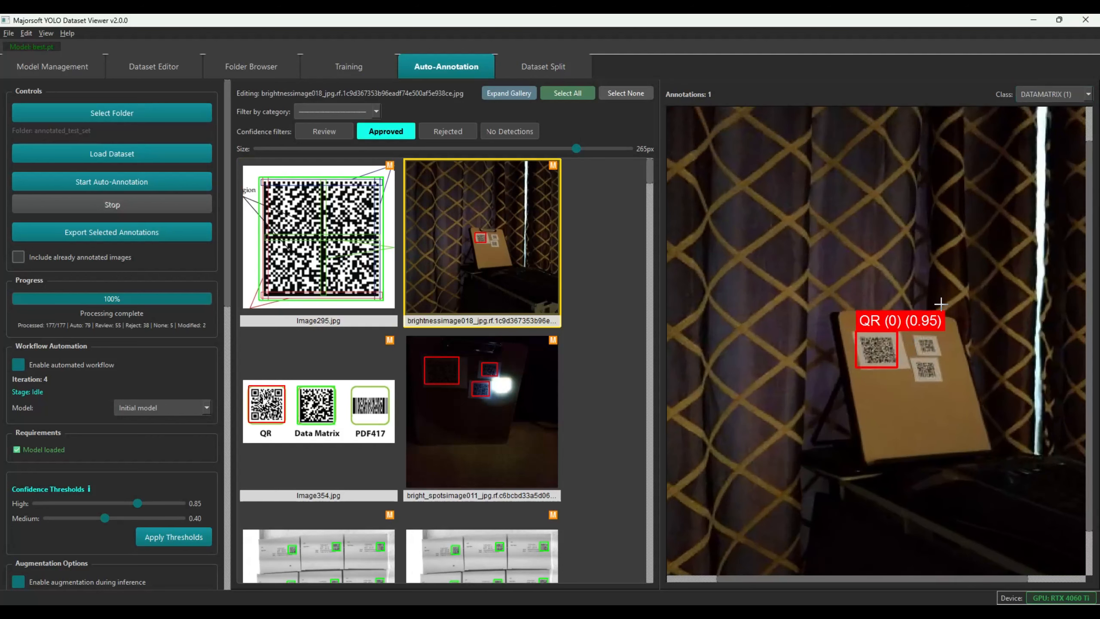
left_click(1030, 98)
left_click(1032, 108)
scroll(919, 346, "up", 1)
mouse_move(922, 336)
left_mouse_down()
mouse_move(951, 356)
mouse_move(935, 379)
mouse_move(953, 391)
left_mouse_up()
Review the bright_spots image and Image354 without changes
left_click(487, 387)
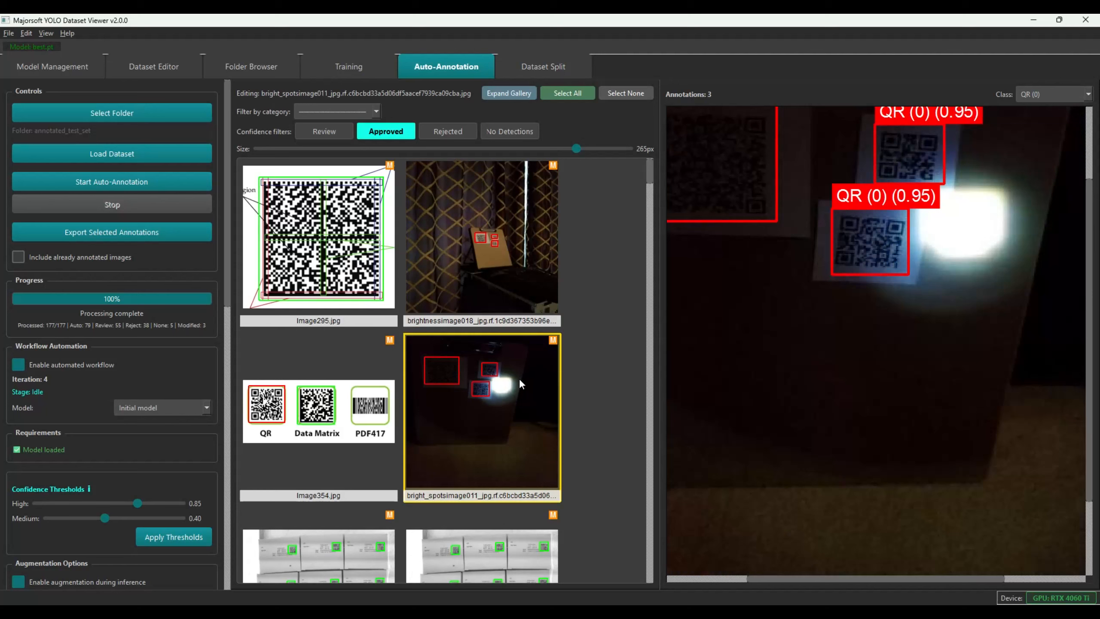
left_click(263, 409)
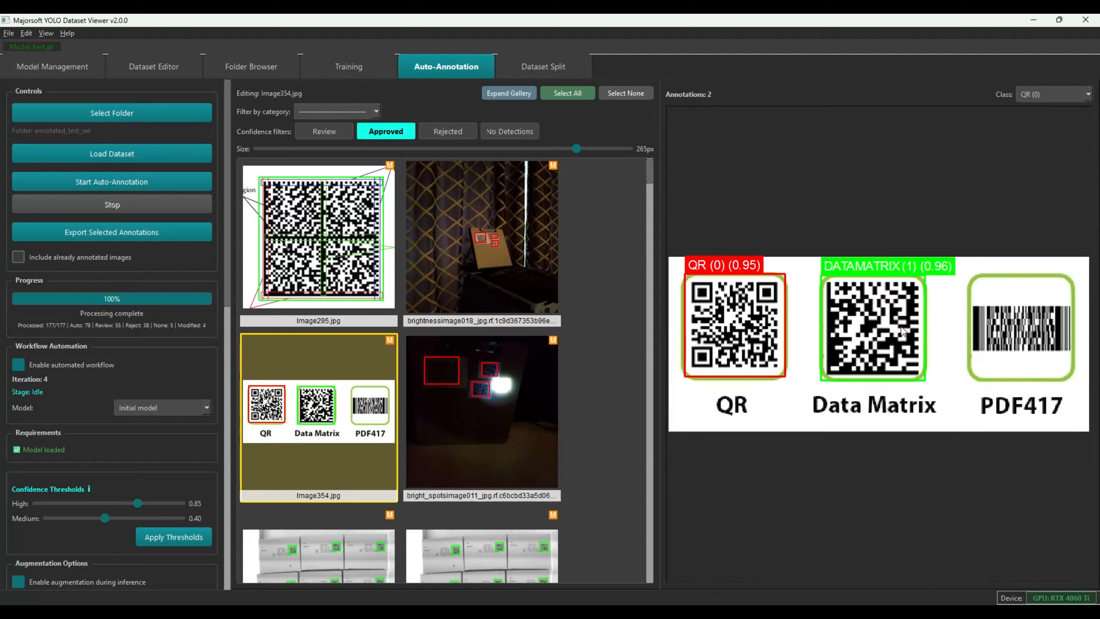
scroll(486, 400, "down", 5)
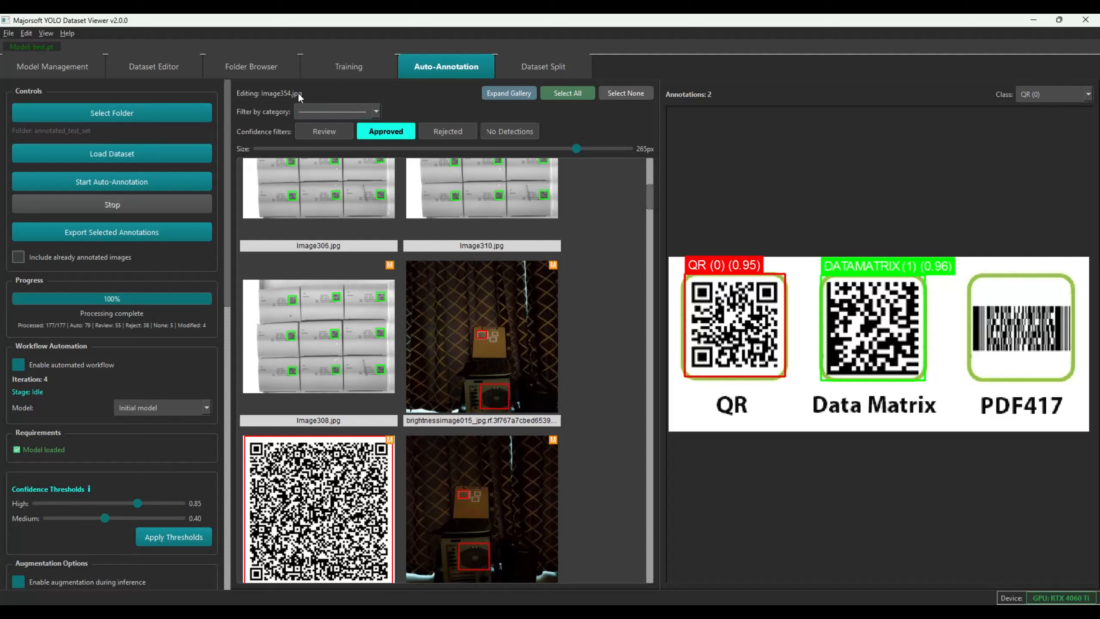
scroll(319, 107, "up", 2)
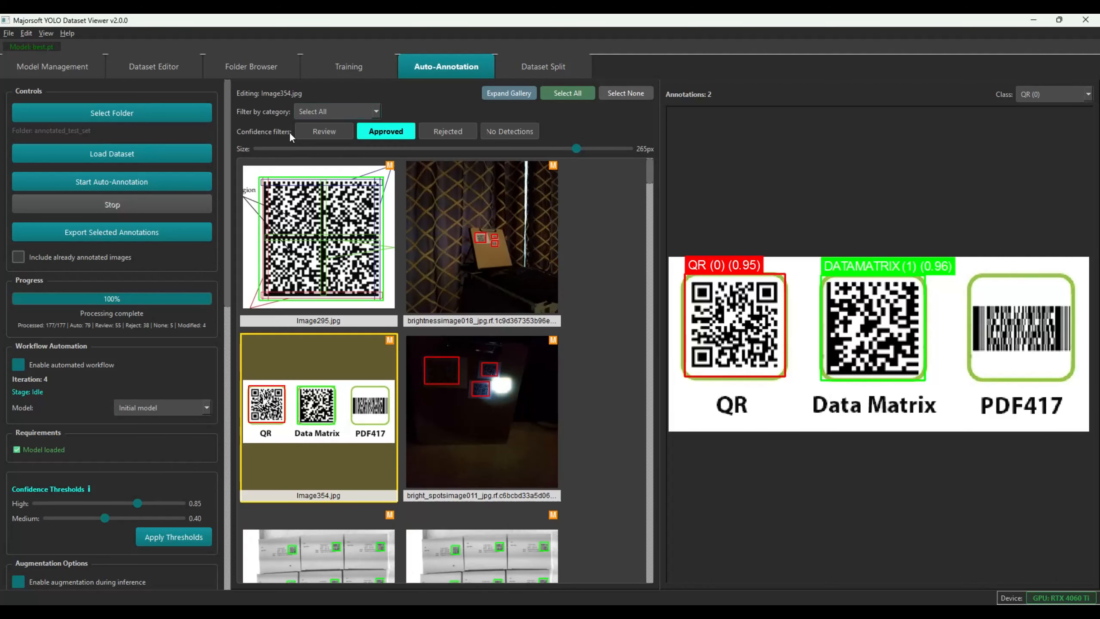
Recheck brightnessimage018, then replace brightnessimage015's bottom QR box with one on the small top-right code
left_click(507, 191)
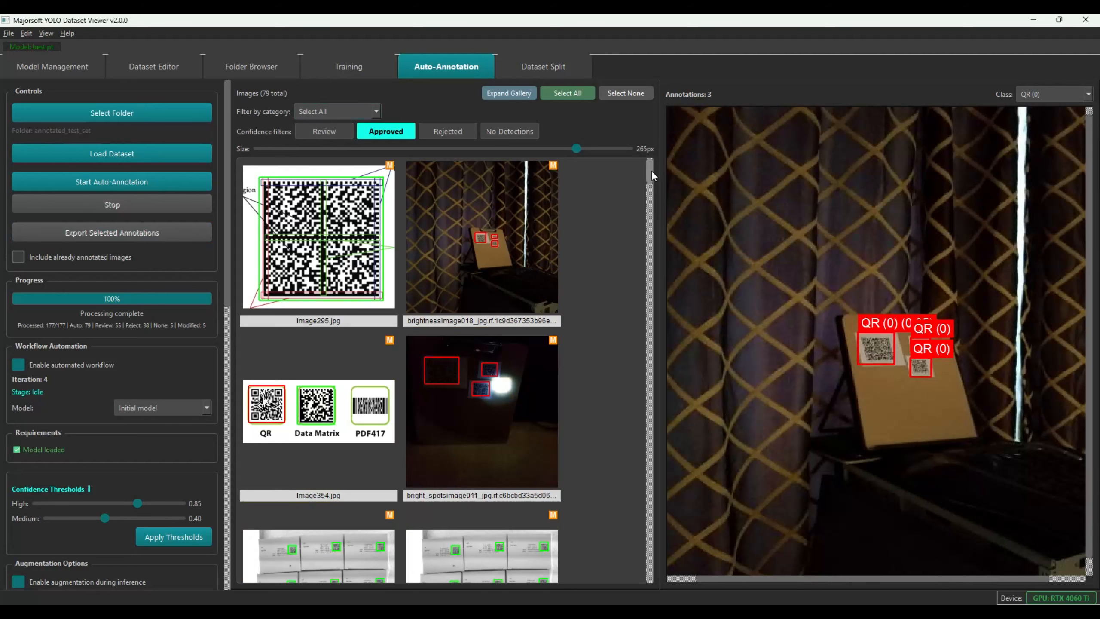
left_click_drag(652, 177, 646, 206)
left_click(511, 269)
left_click(879, 509)
key("Delete")
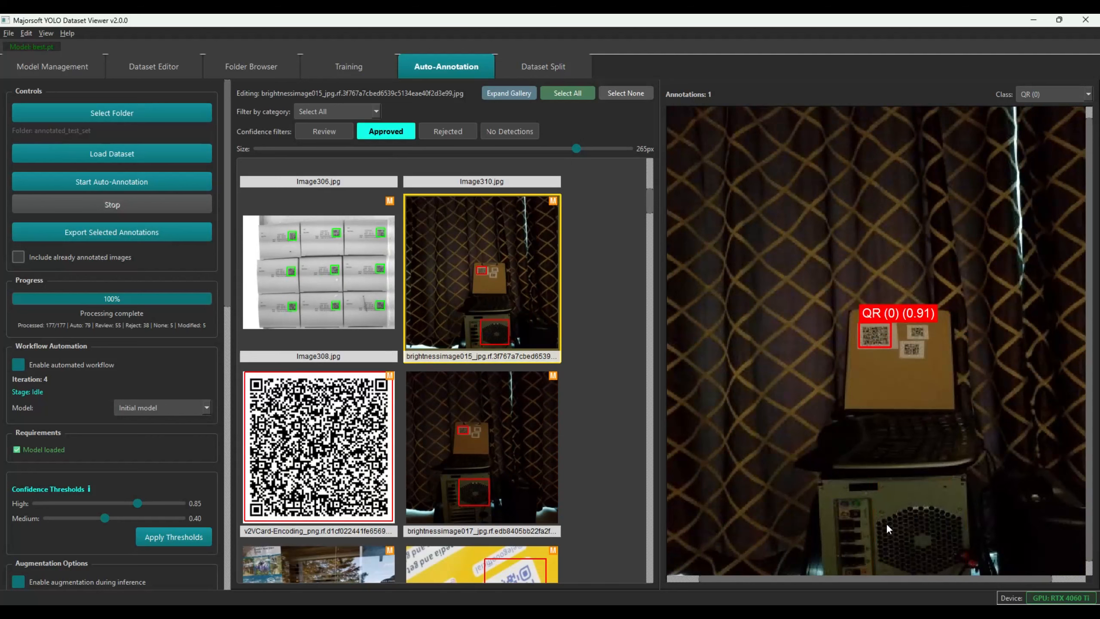
scroll(879, 341, "up", 2)
scroll(915, 333, "up", 1)
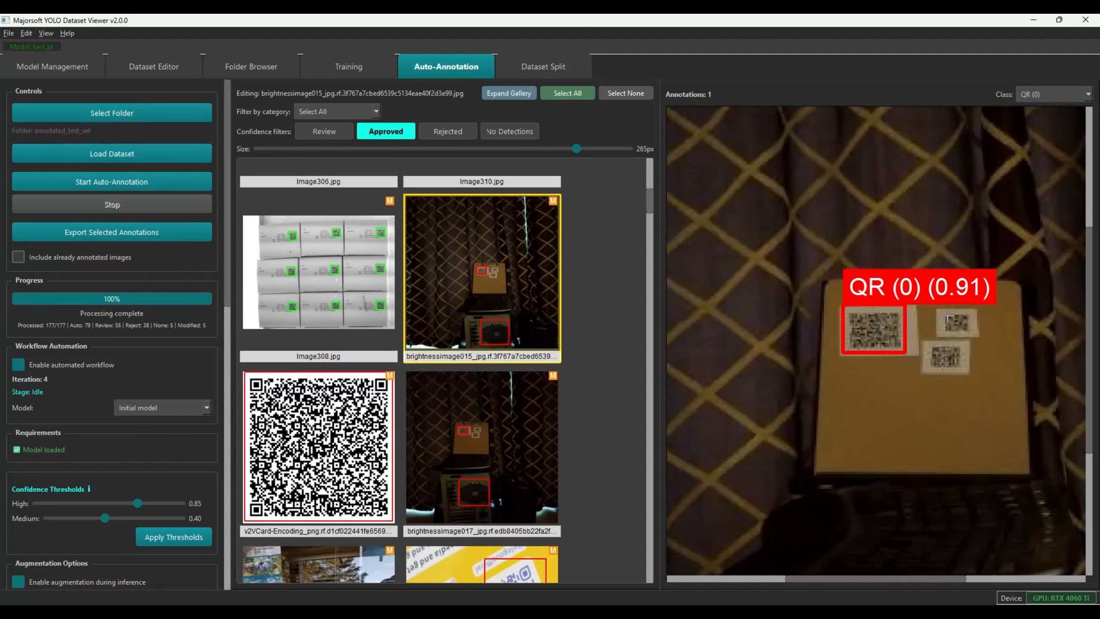
mouse_move(943, 309)
left_mouse_down()
mouse_move(974, 333)
mouse_move(966, 371)
left_mouse_up()
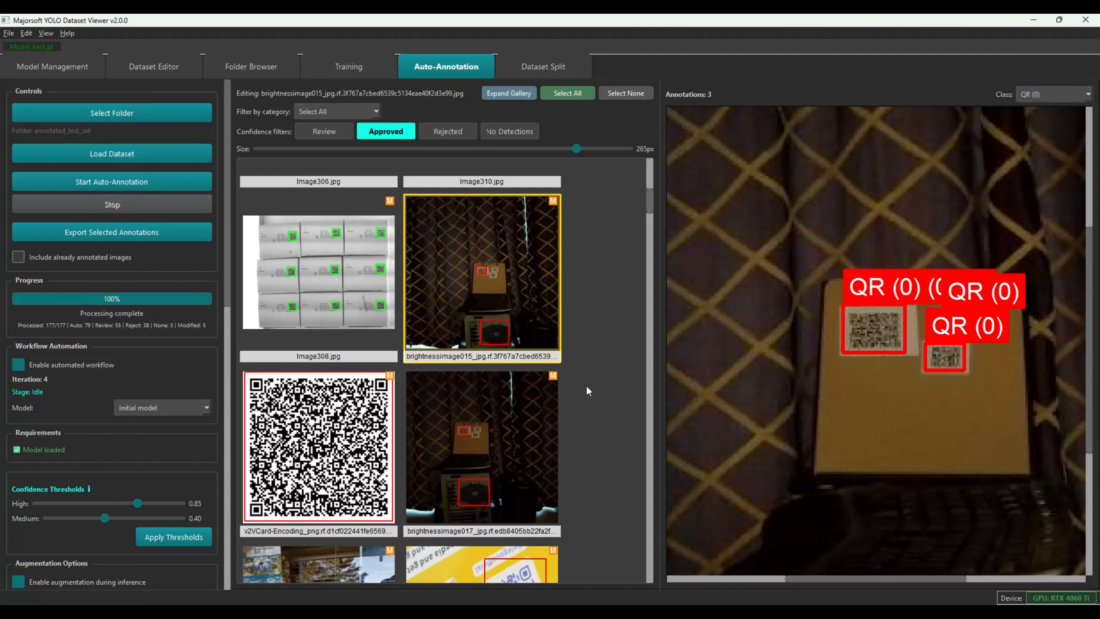
Delete Image262's bottom DATAMATRIX box on the DotCode, also reviewing Image15 and noncompliantimage012
scroll(590, 388, "down", 1)
left_click(344, 345)
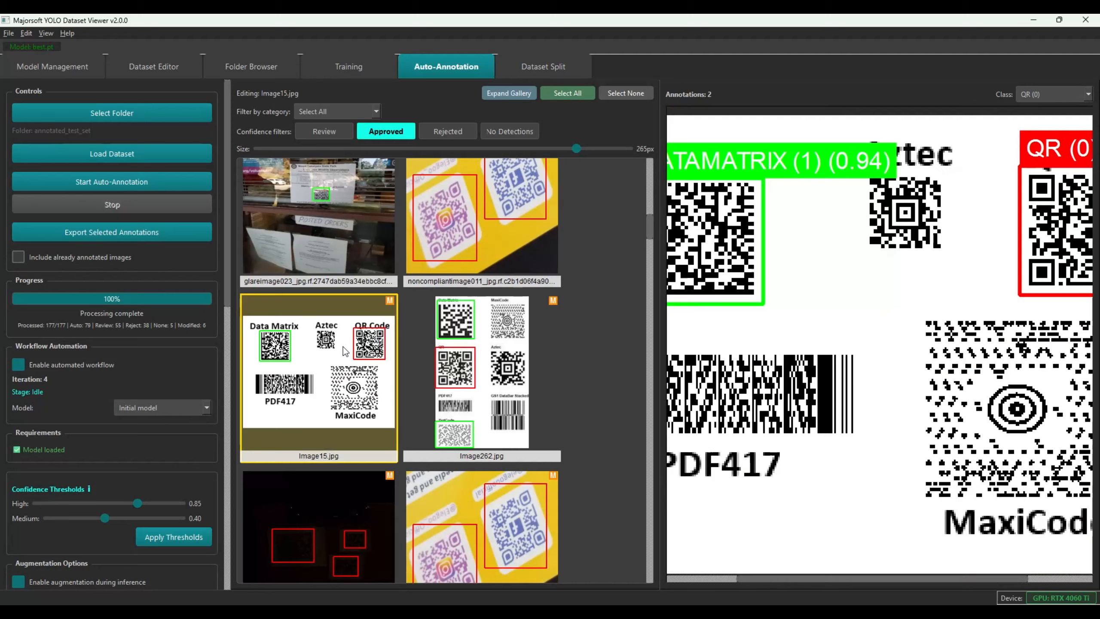
scroll(868, 251, "down", 3)
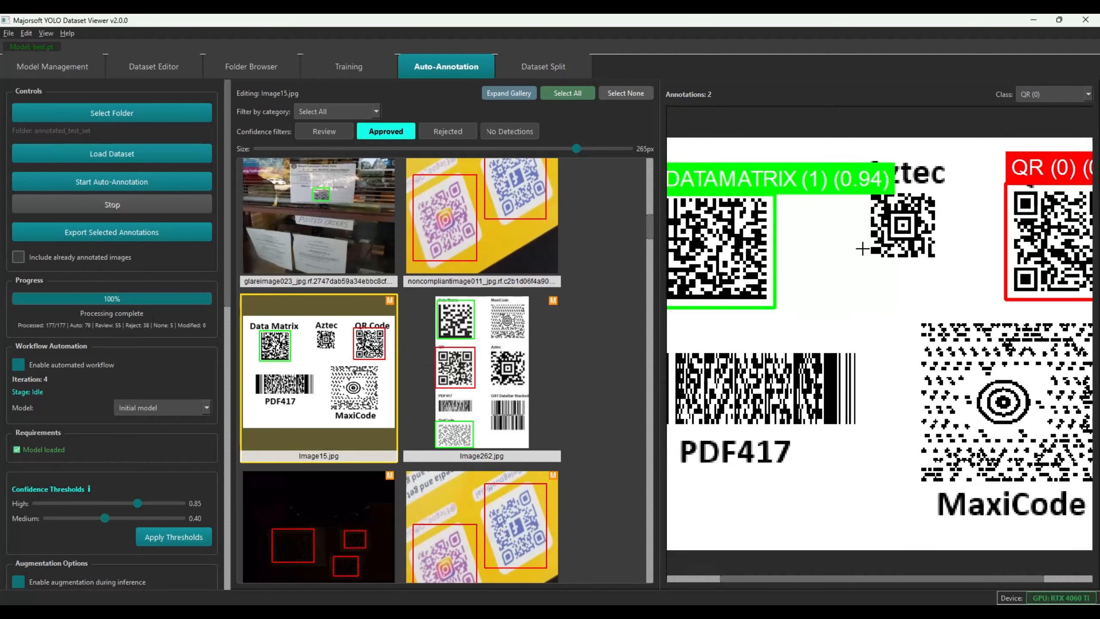
left_click(515, 333)
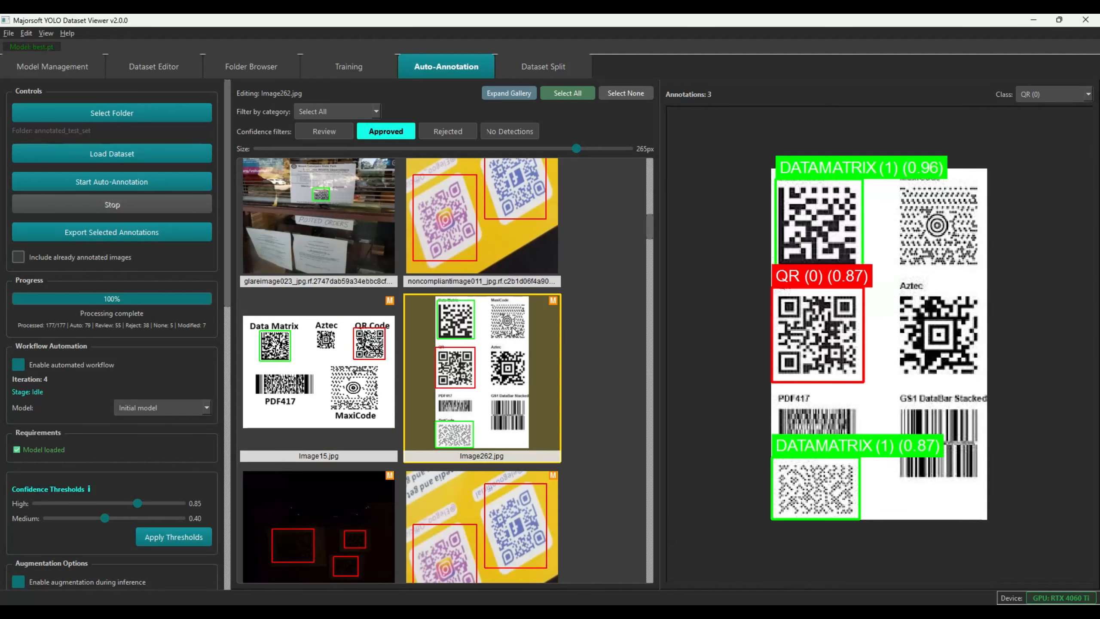
left_click(827, 485)
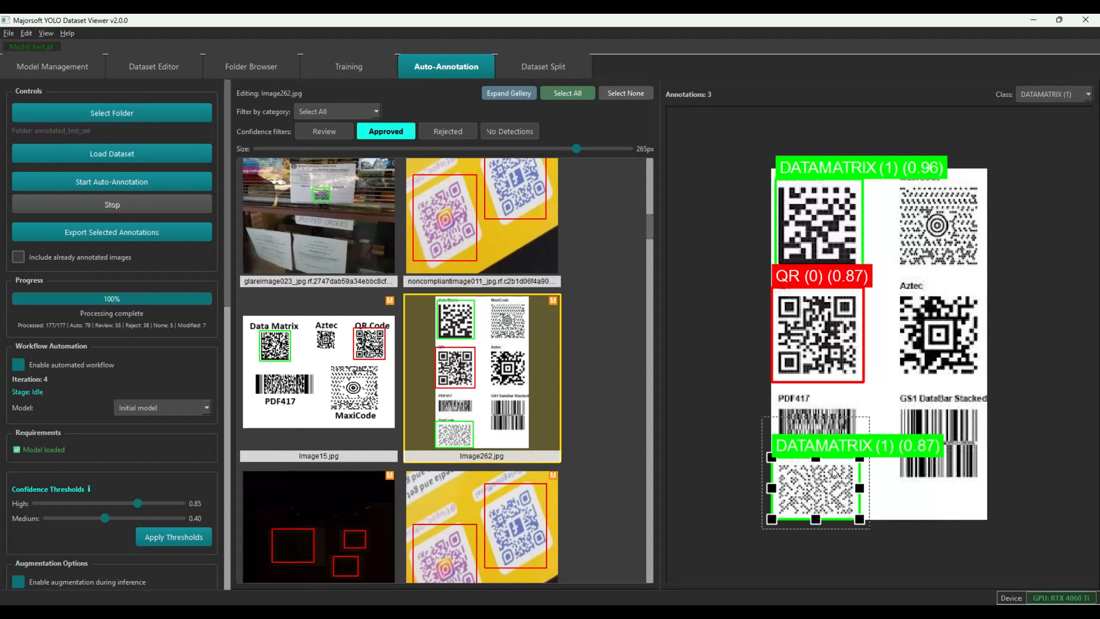
key("Delete")
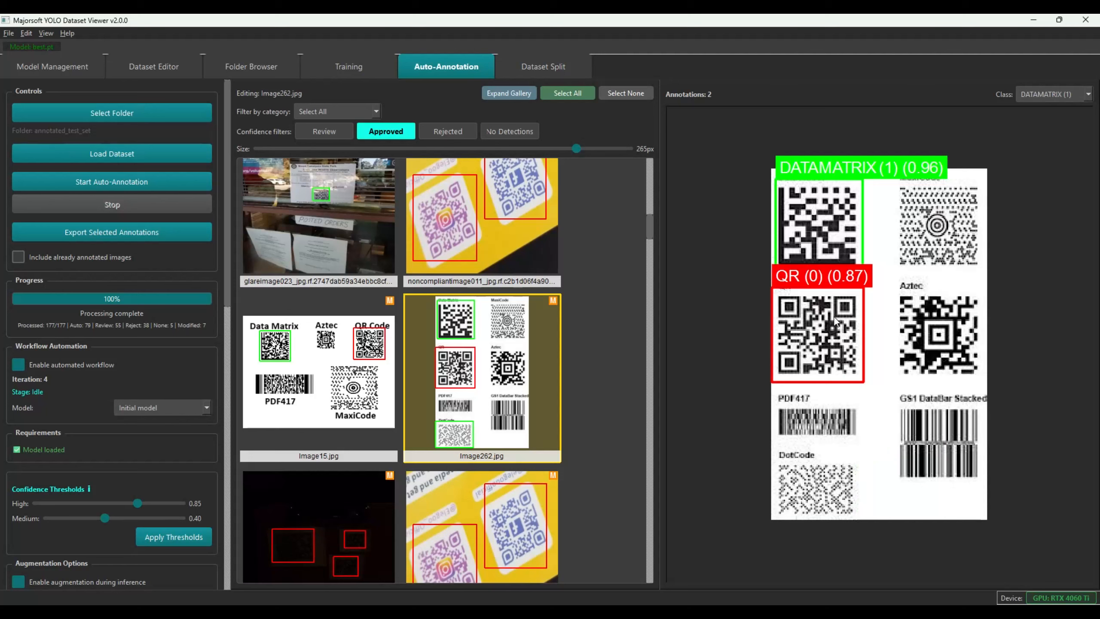
left_click(481, 351)
left_click(797, 504)
key("Delete")
left_click(305, 413)
left_click(515, 500)
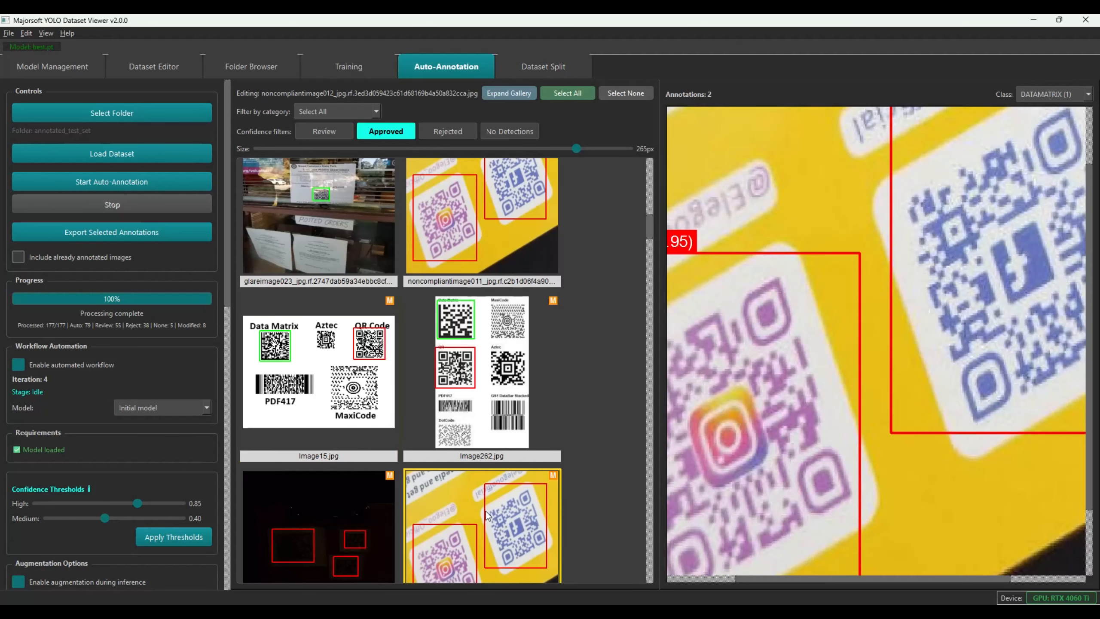
Review Image355, brightnessimage013 and the bright_spots image in the Approved gallery
left_click_drag(647, 236, 644, 284)
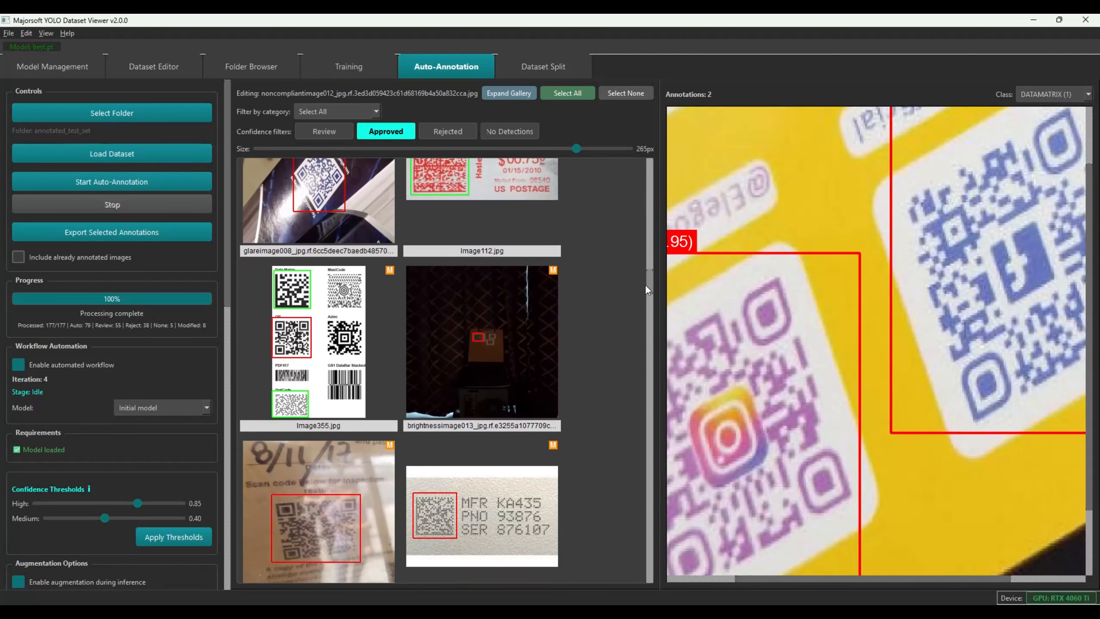
left_click(354, 393)
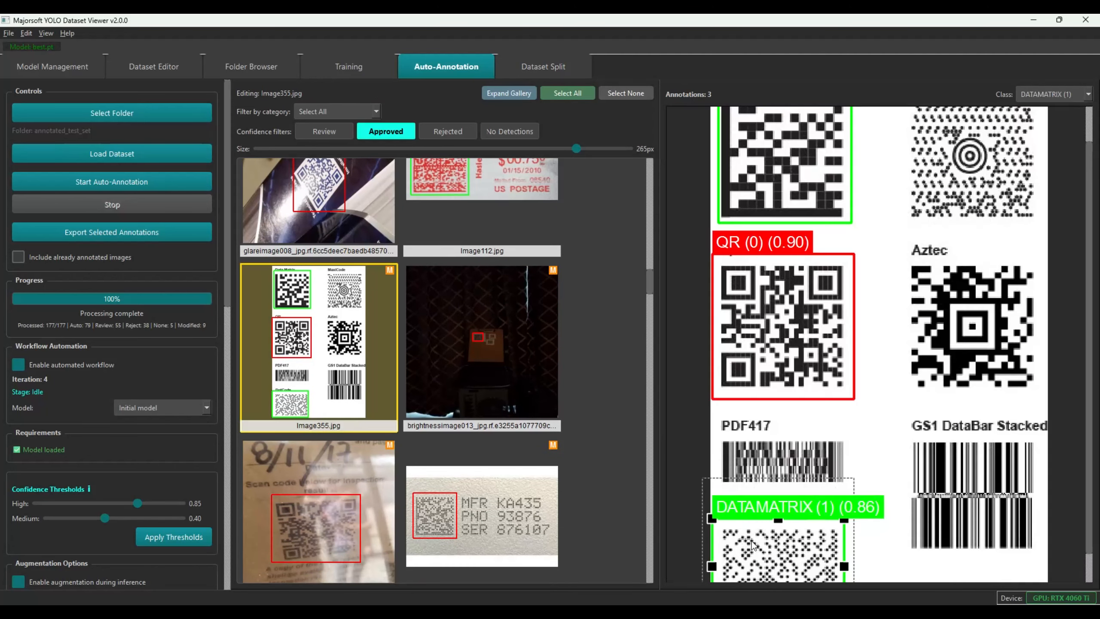
left_click(524, 321)
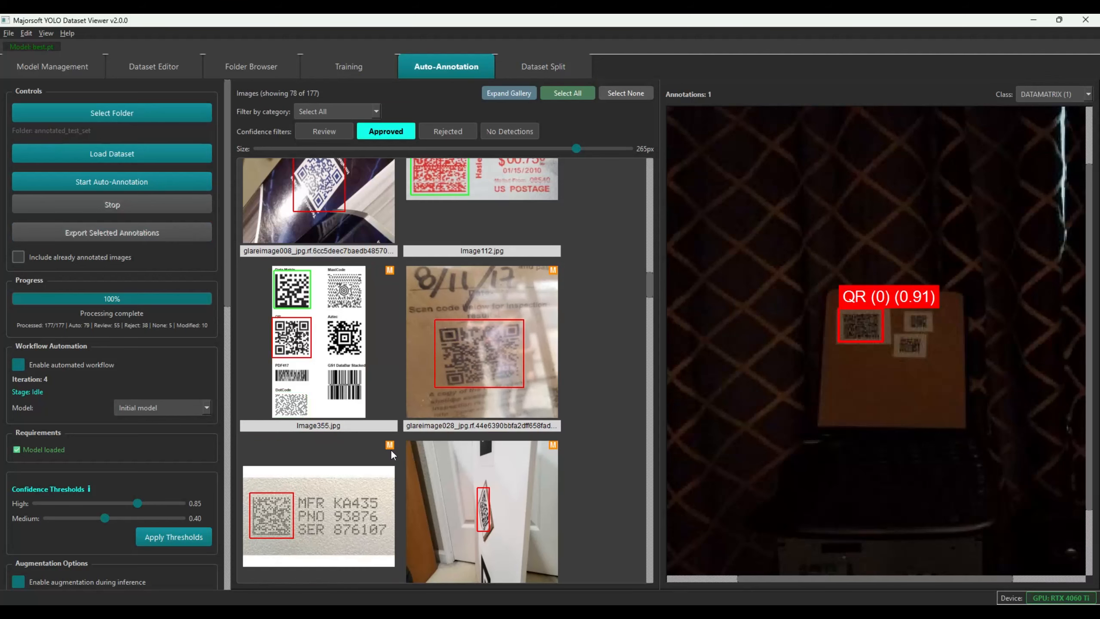
left_click_drag(649, 289, 647, 357)
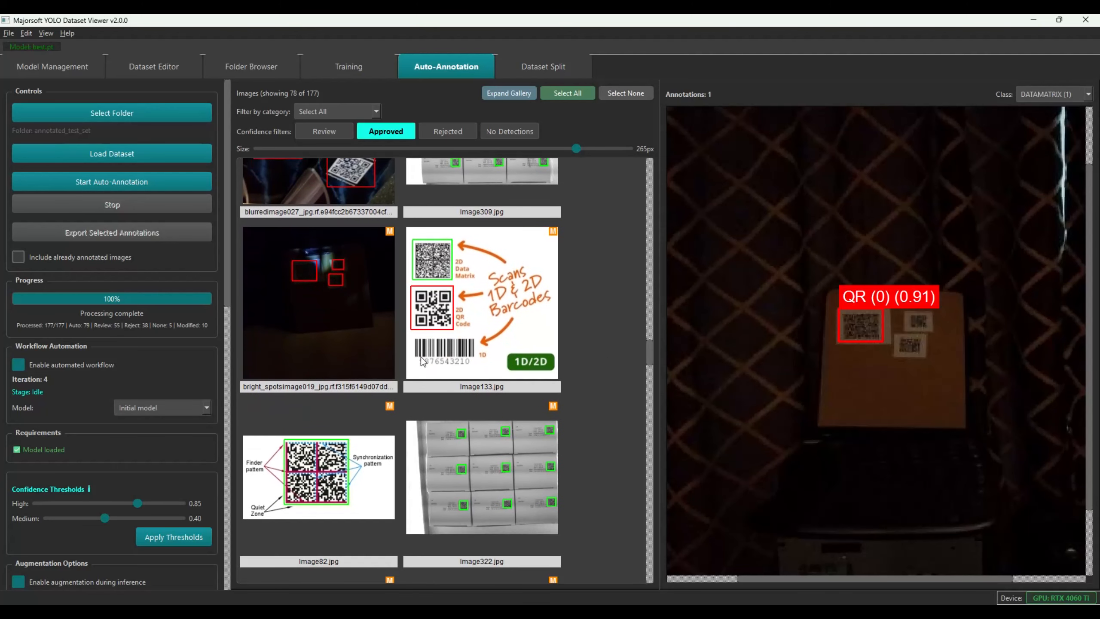
left_click(315, 313)
scroll(869, 230, "up", 5)
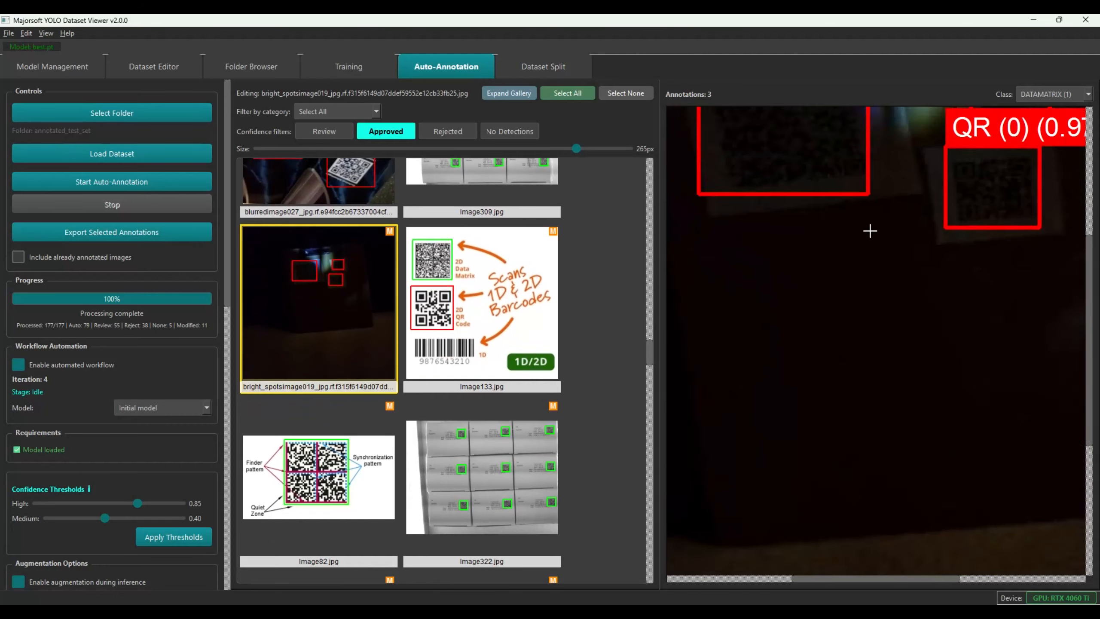
scroll(869, 231, "down", 3)
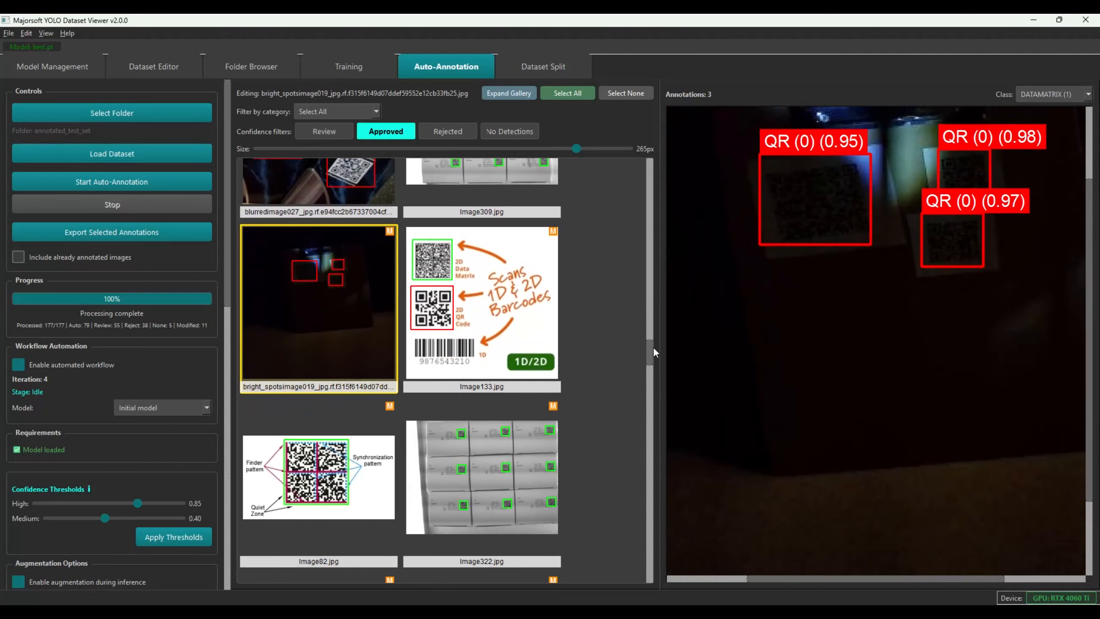
left_click_drag(649, 349, 650, 373)
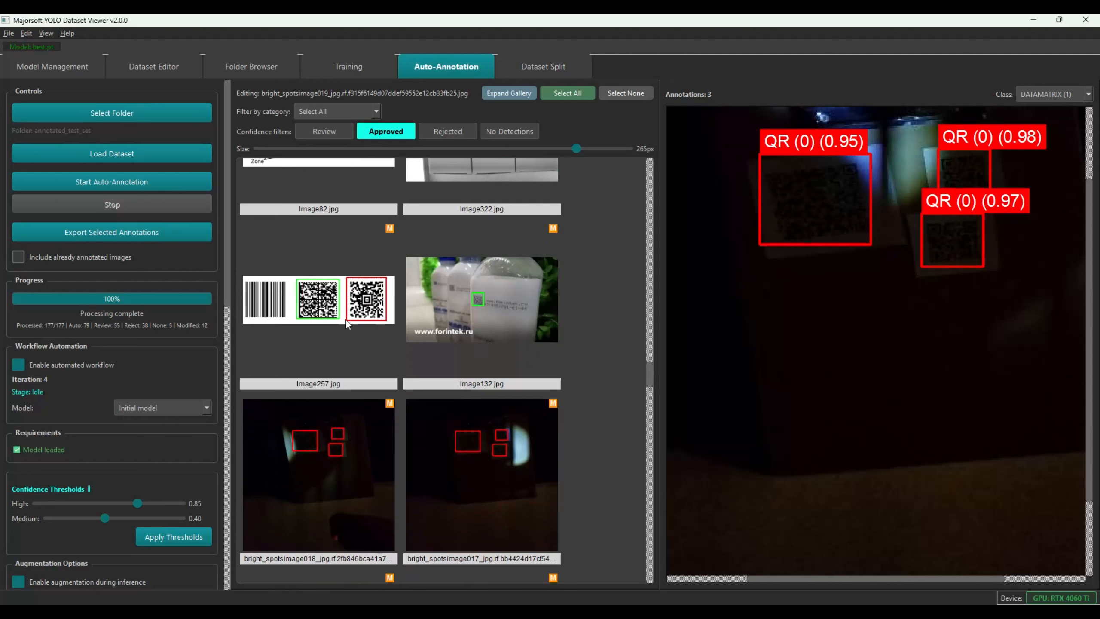
Delete the QR box on Image257, then check Image132 and Image56
left_click(295, 300)
left_click(1022, 333)
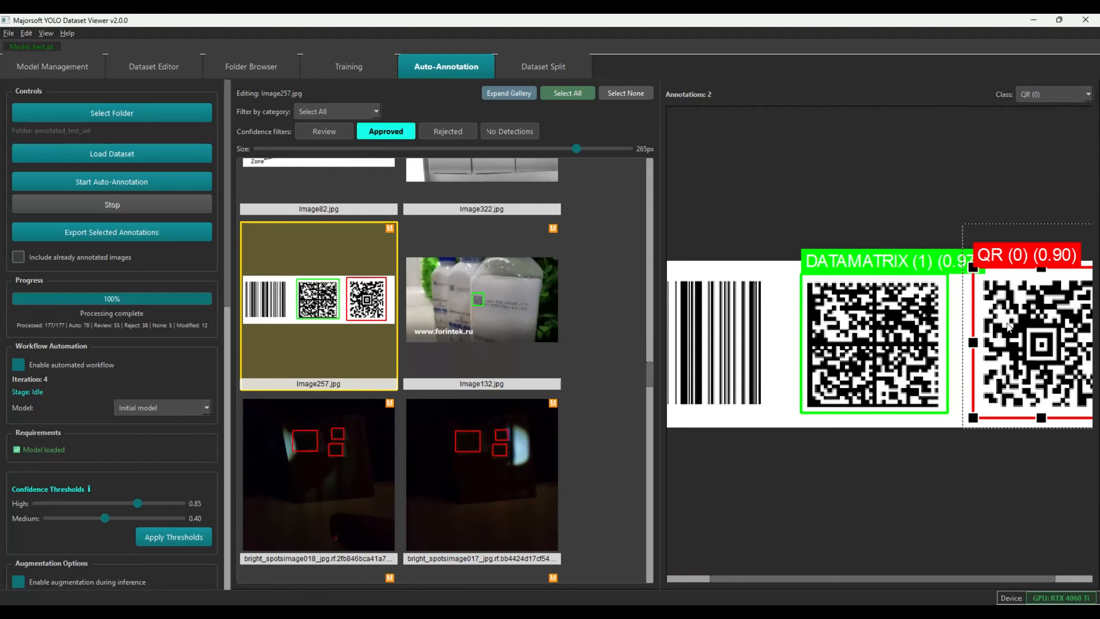
key("Delete")
left_click(489, 327)
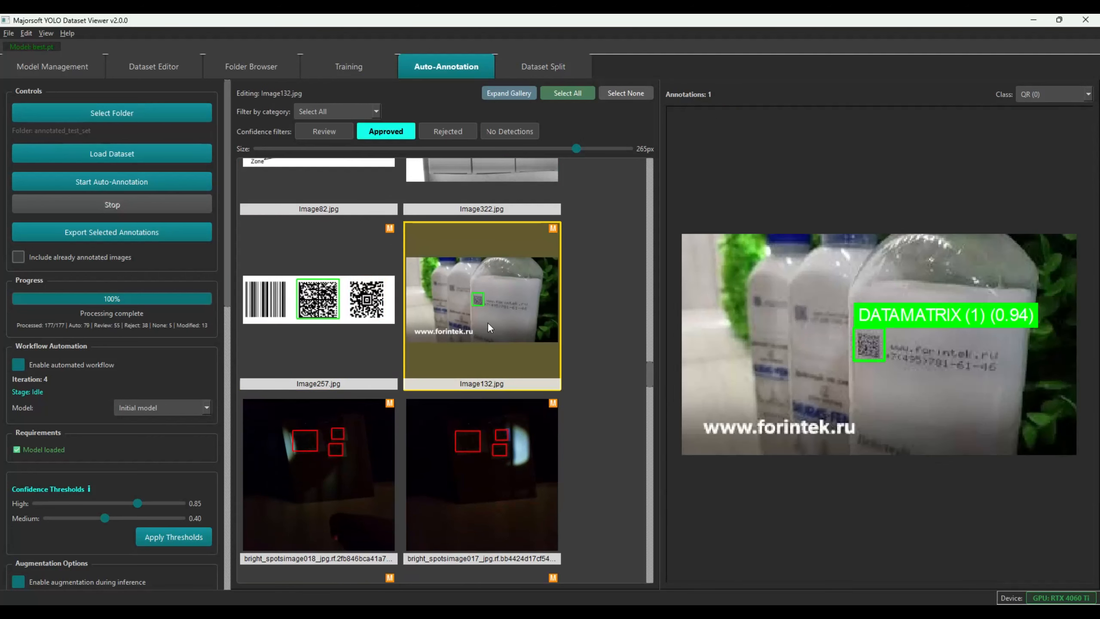
left_click_drag(649, 374, 653, 421)
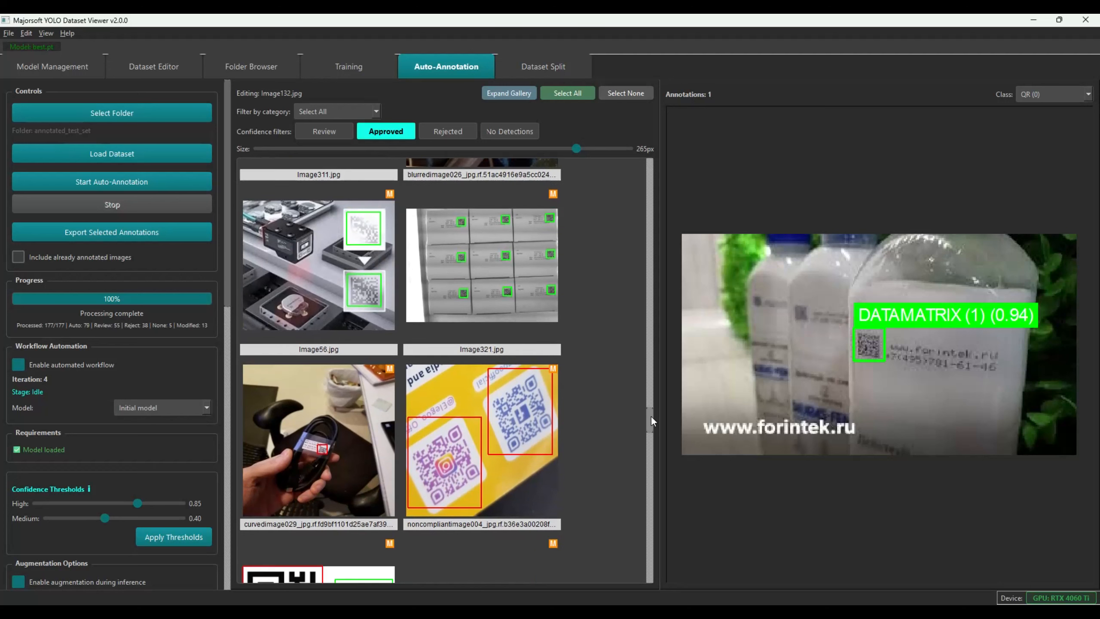
left_click(377, 251)
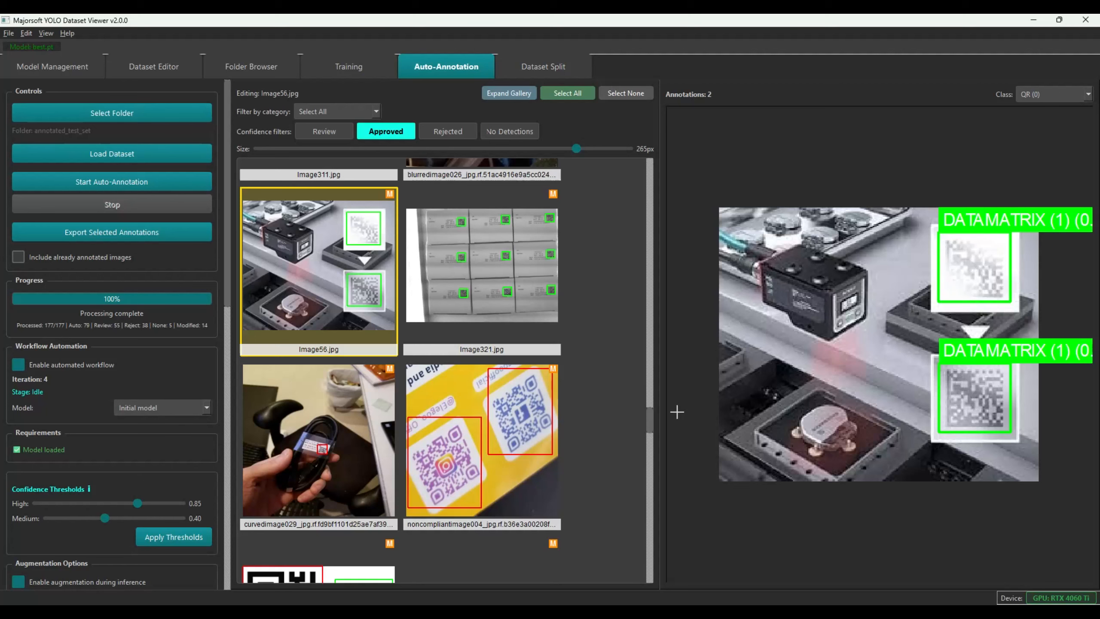
left_click_drag(652, 422, 655, 444)
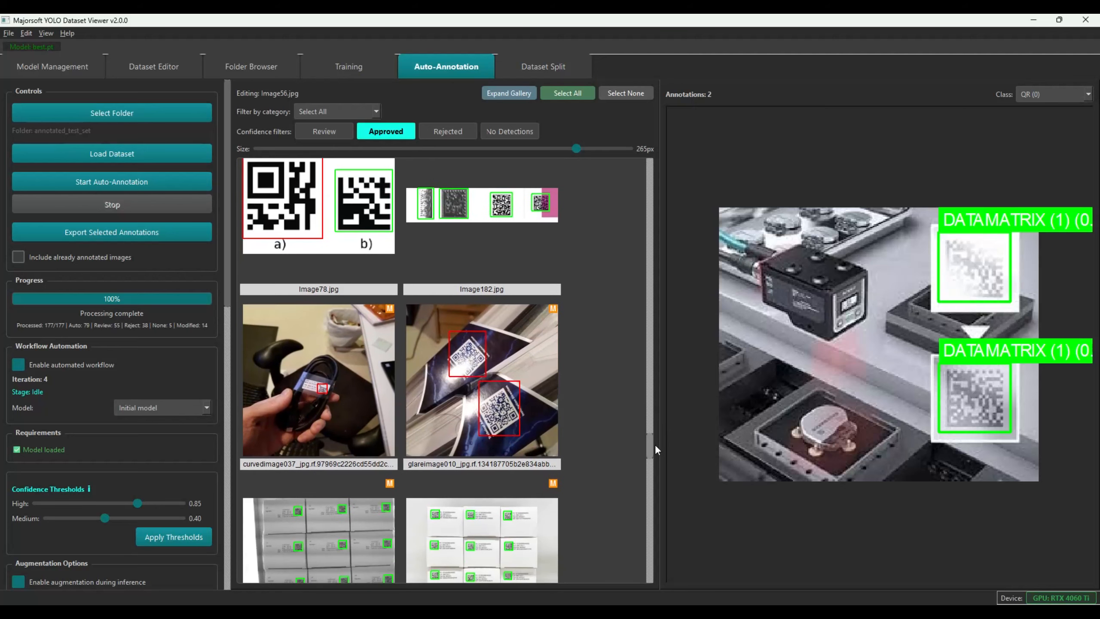
Delete the leftmost DATAMATRIX box on Image182
left_click(471, 243)
scroll(706, 352, "down", 3)
scroll(705, 351, "up", 3)
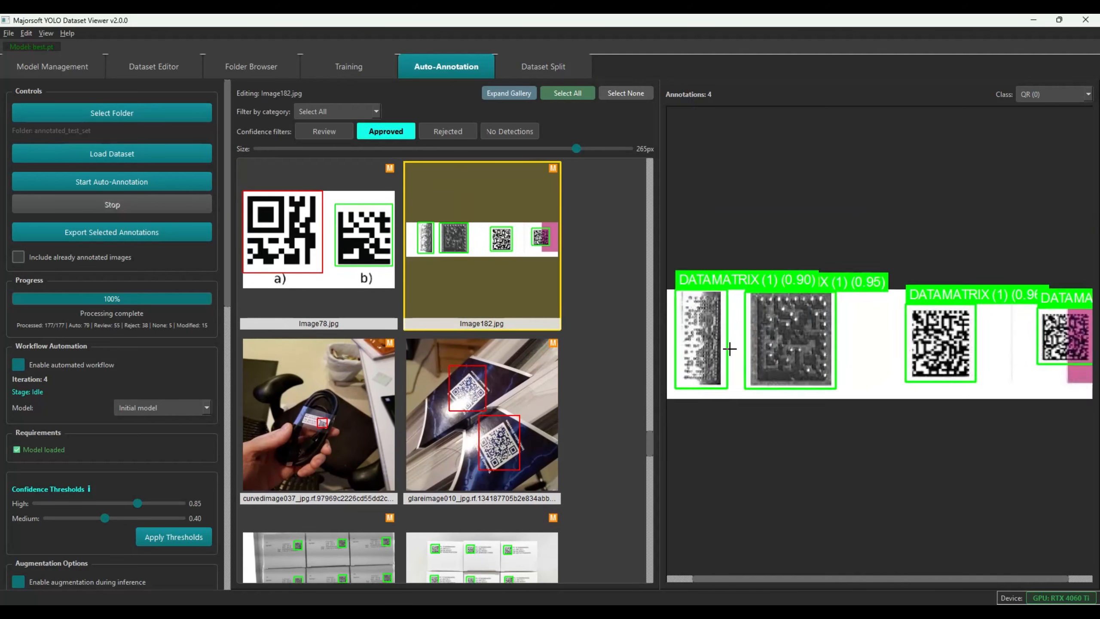
left_click(701, 347)
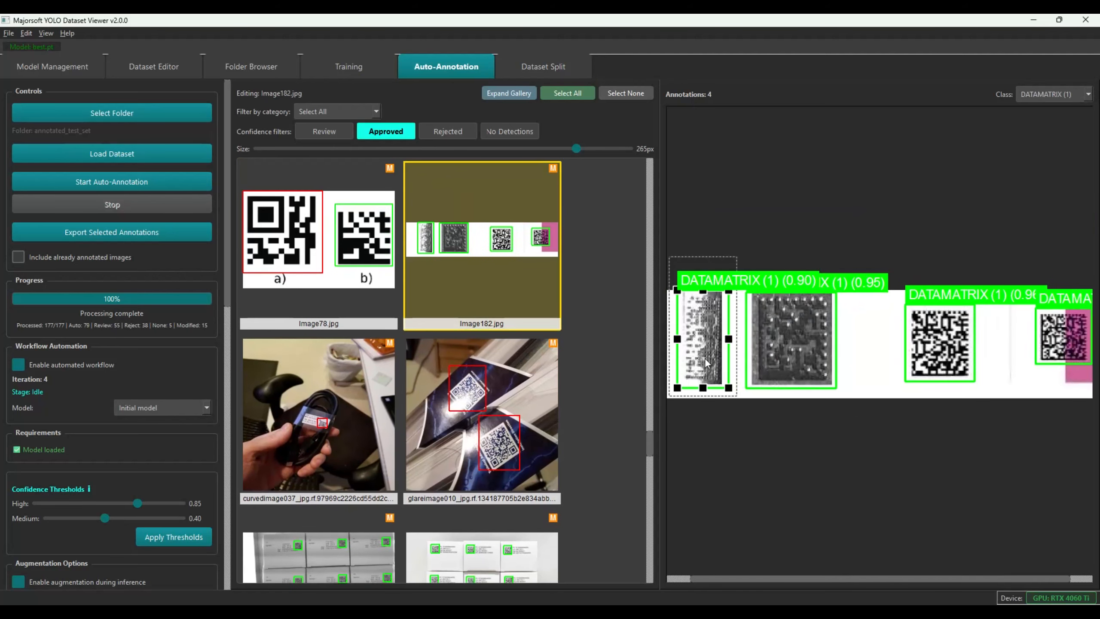
key("Delete")
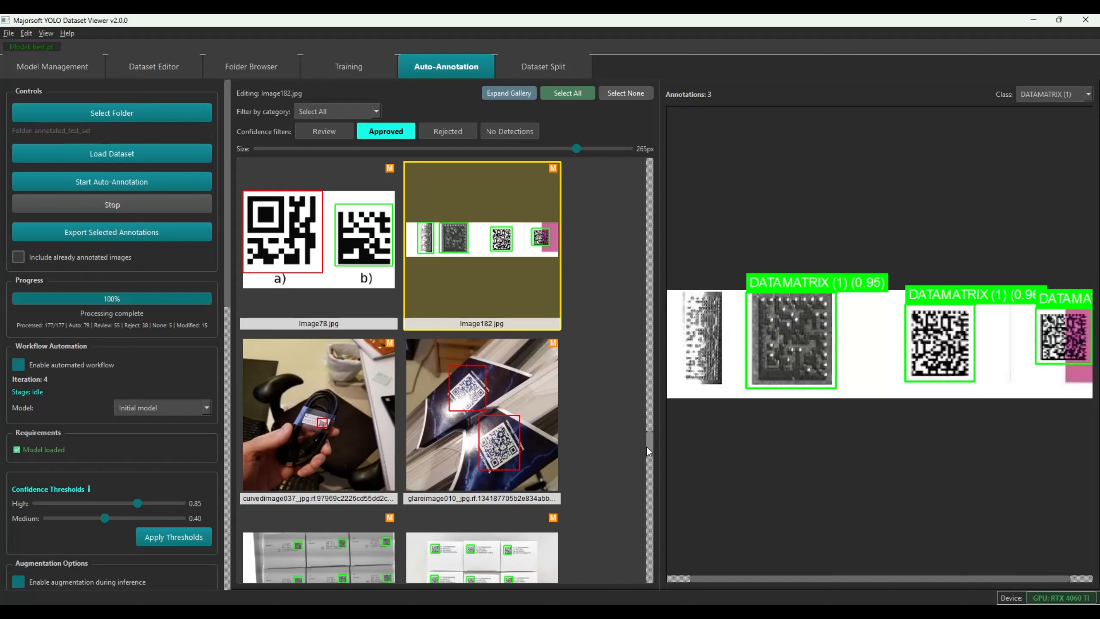
scroll(646, 446, "down", 3)
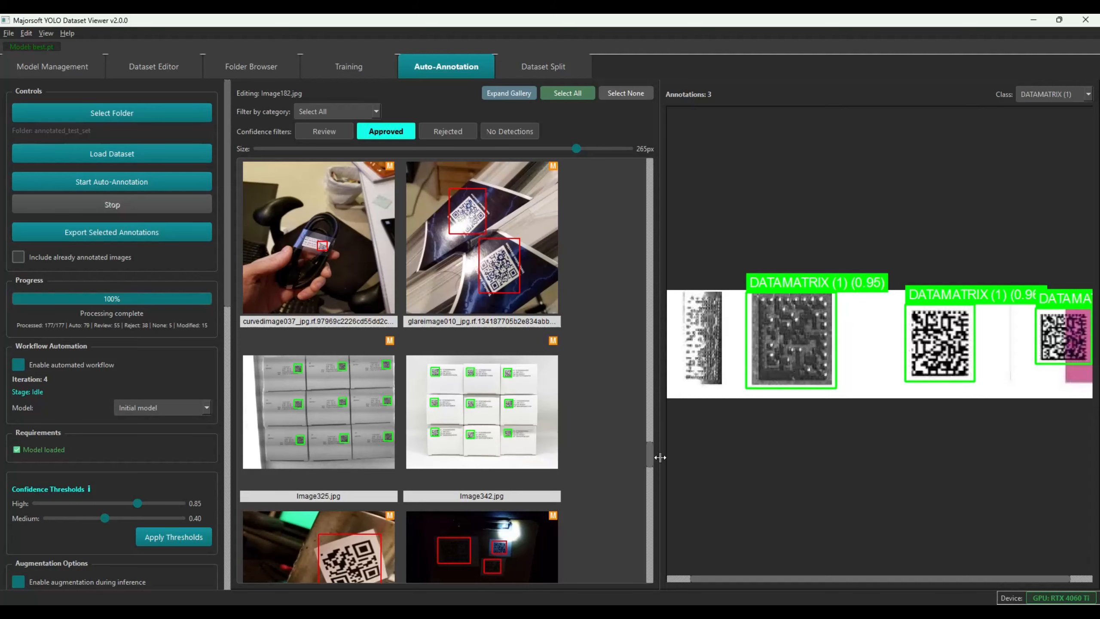
left_click_drag(649, 455, 648, 482)
Check Image105, deleting its Maxi Code and Aztec Code boxes, then reload and accept it
left_click(481, 282)
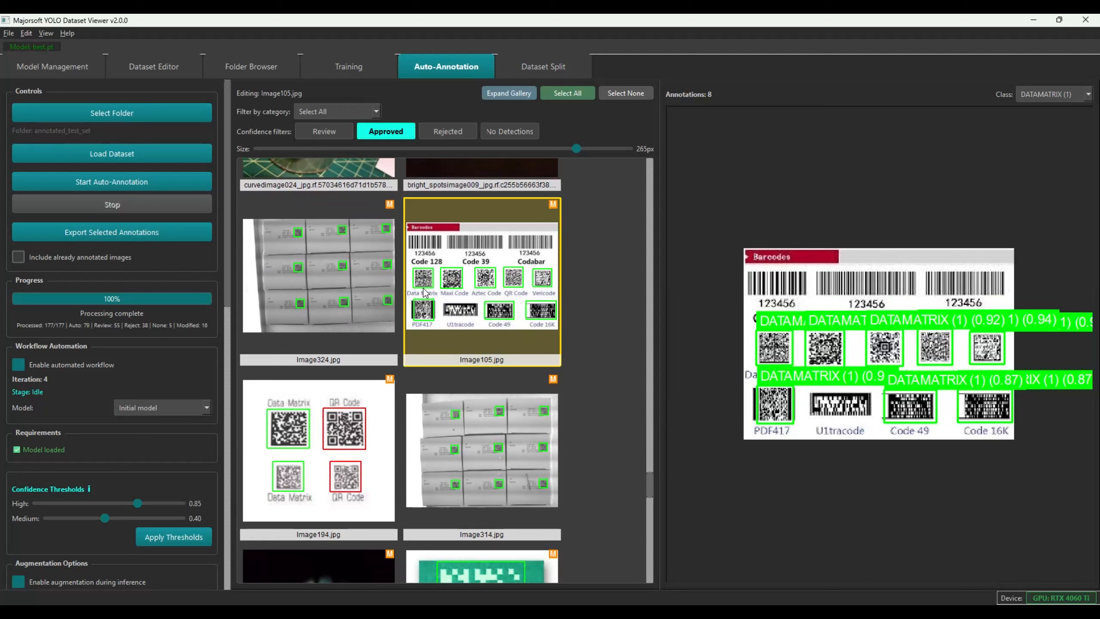
left_click(832, 351)
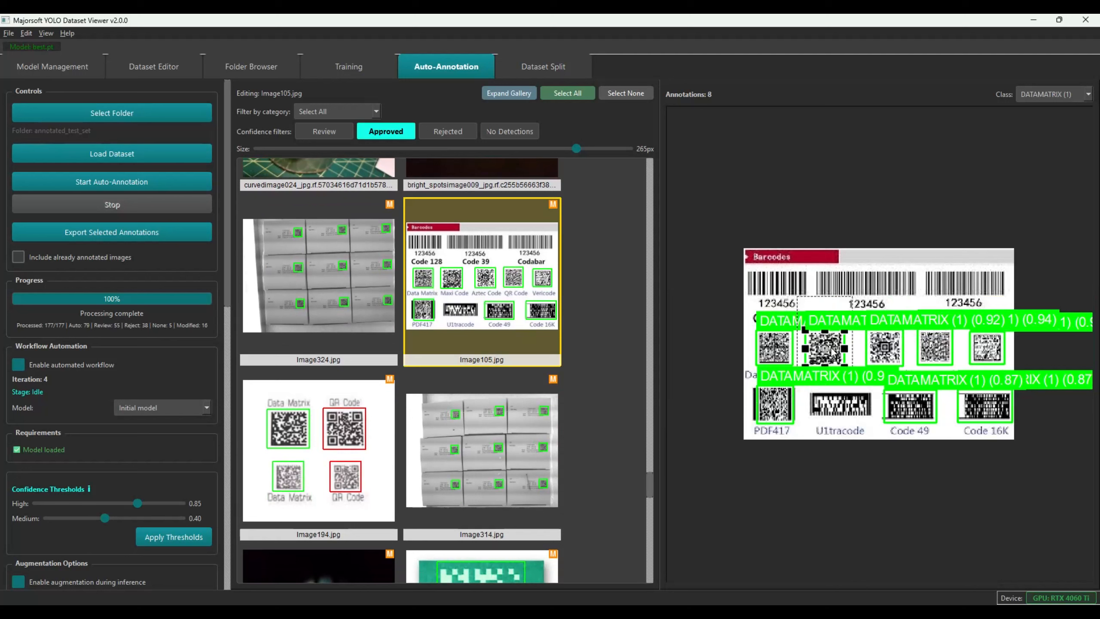
key("Delete")
left_click(885, 348)
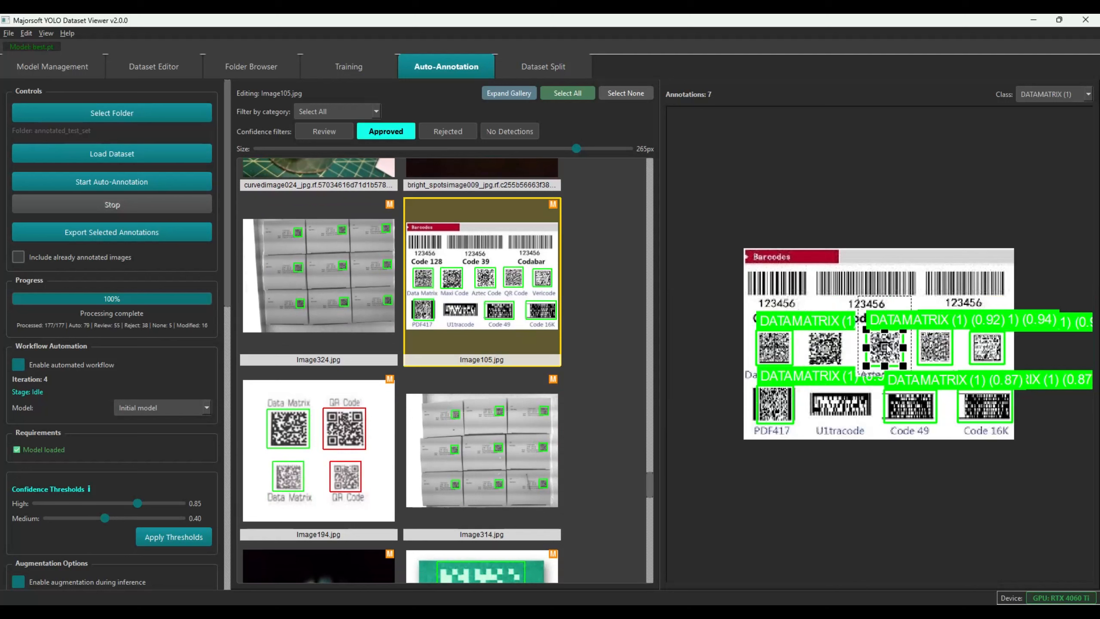
key("Delete")
left_click(499, 262)
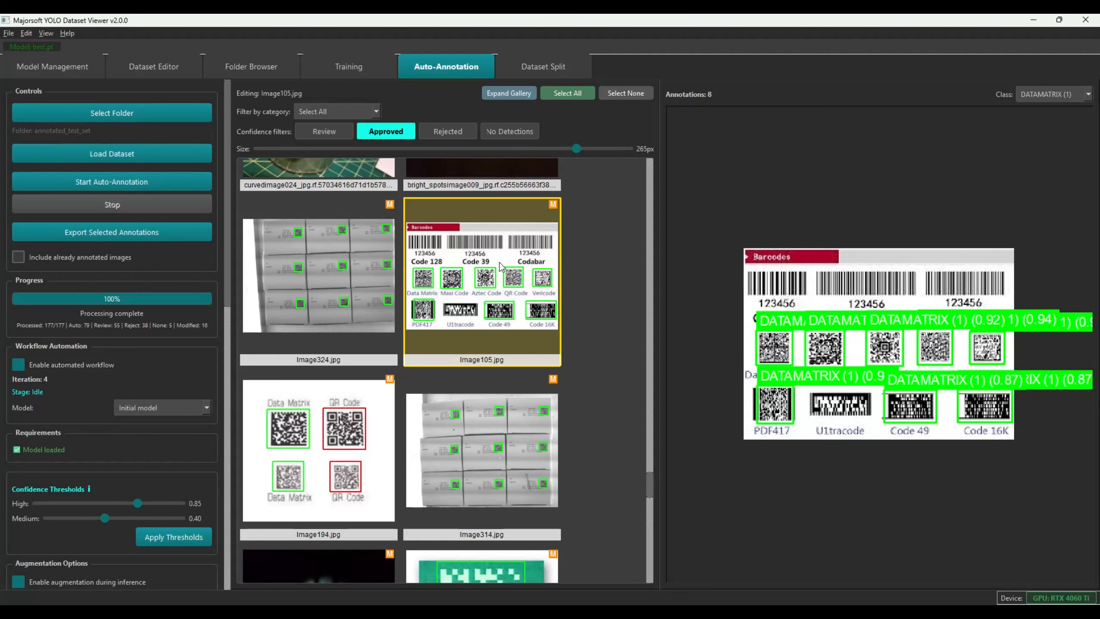
key("Delete")
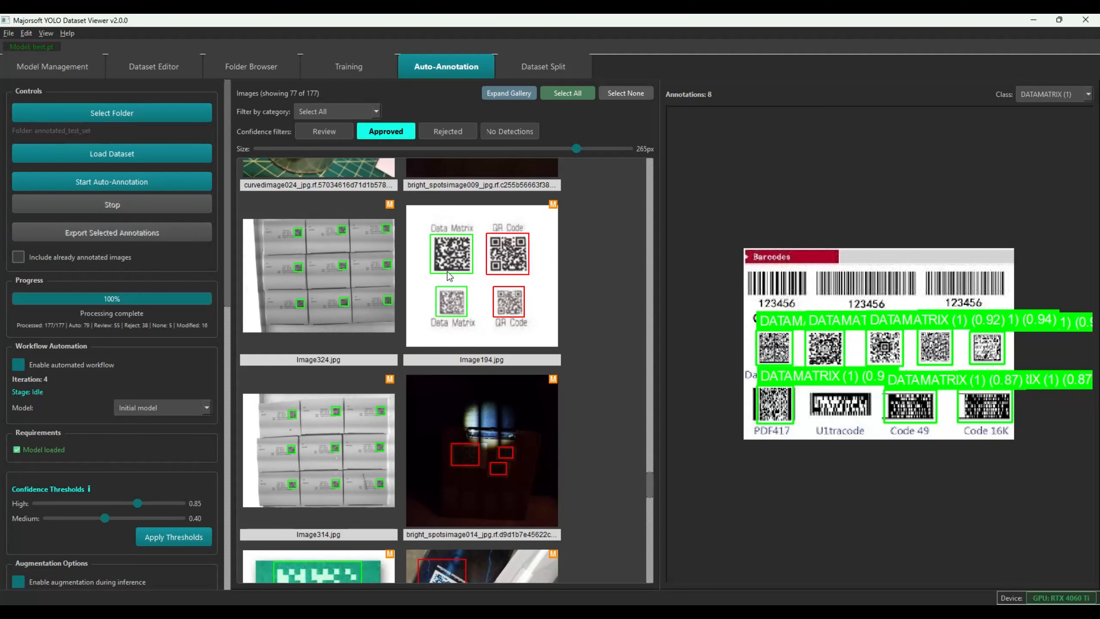
Check brightnessimage014 in the Approved gallery, then switch to the Review filter showing 55 images
left_click_drag(646, 481, 644, 534)
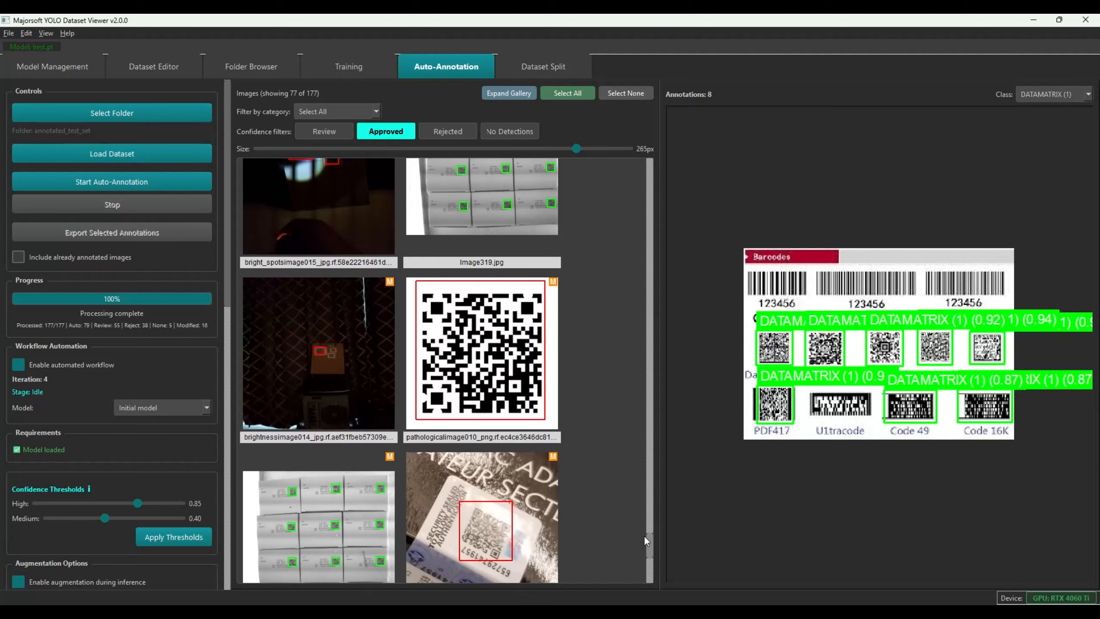
left_click_drag(644, 534, 642, 543)
scroll(642, 543, "up", 1)
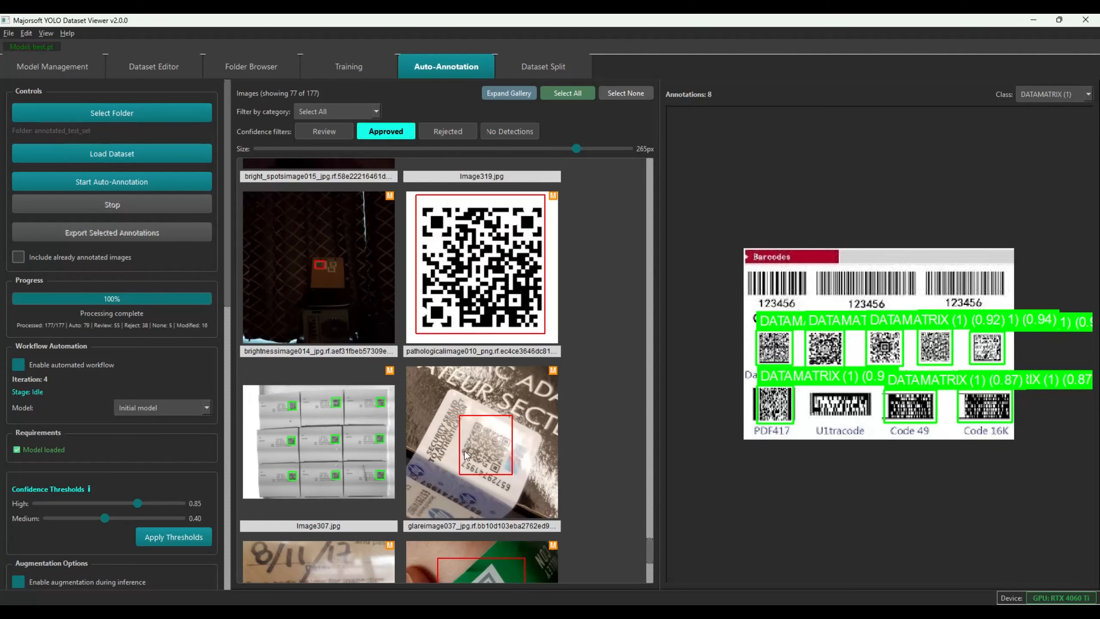
left_click(272, 298)
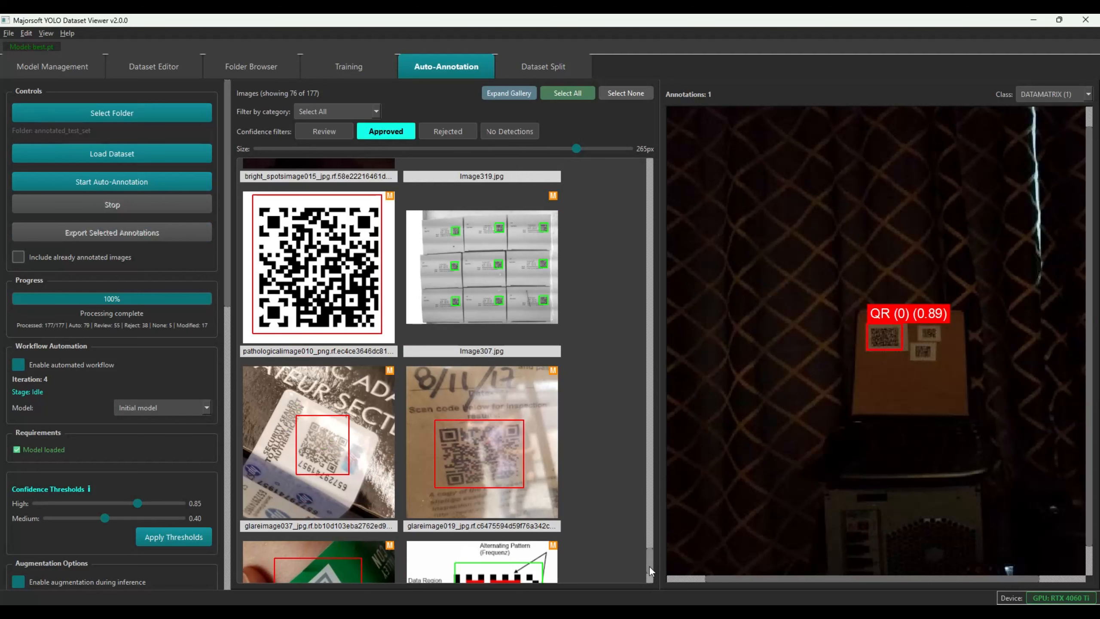
left_click_drag(649, 567, 651, 577)
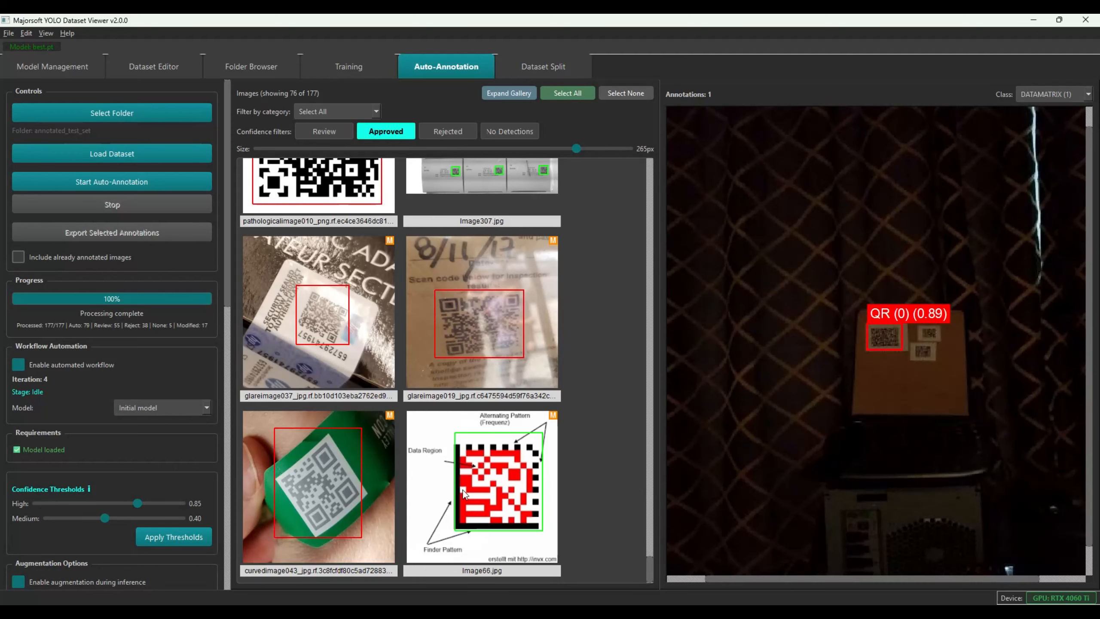
left_click_drag(647, 567, 633, 131)
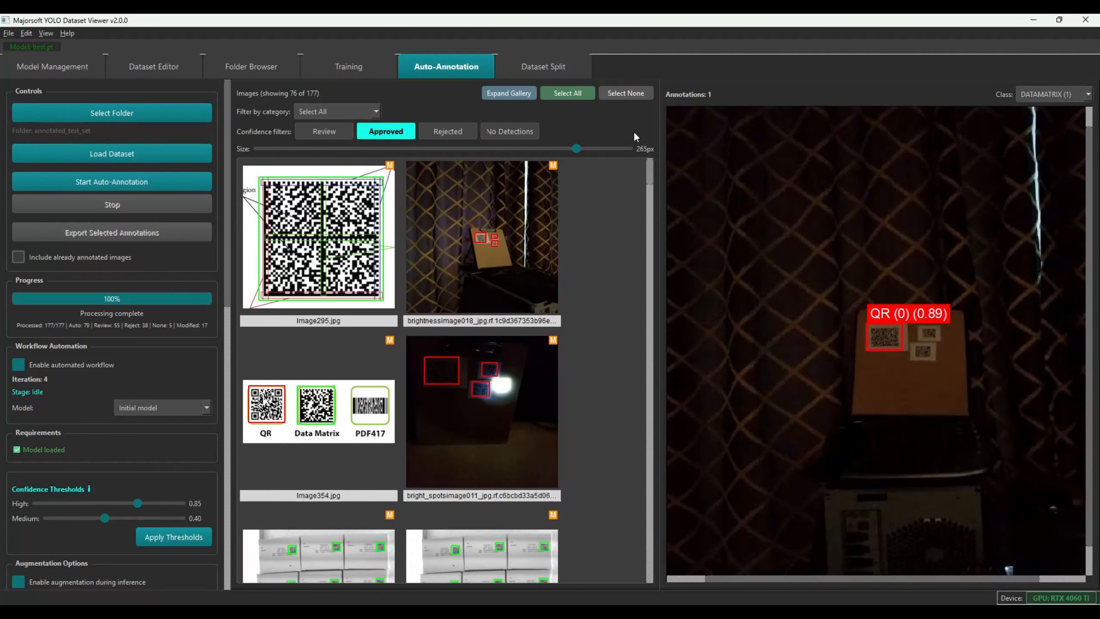
left_click(325, 132)
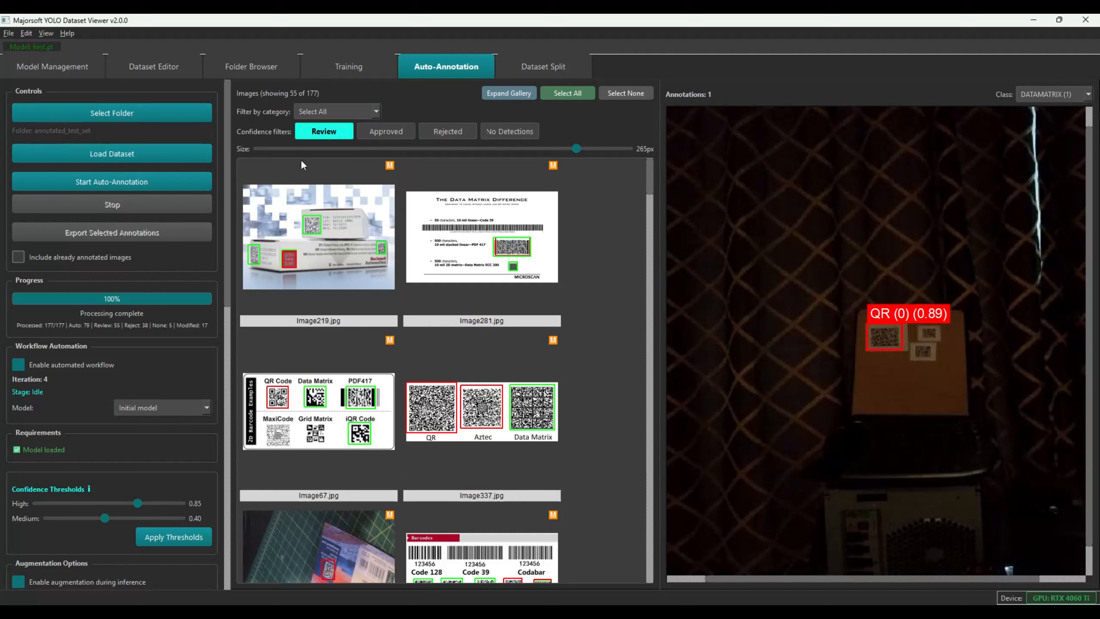
Check Image219, Image281 and Image67 in the Review gallery, then open Image337
left_click(337, 234)
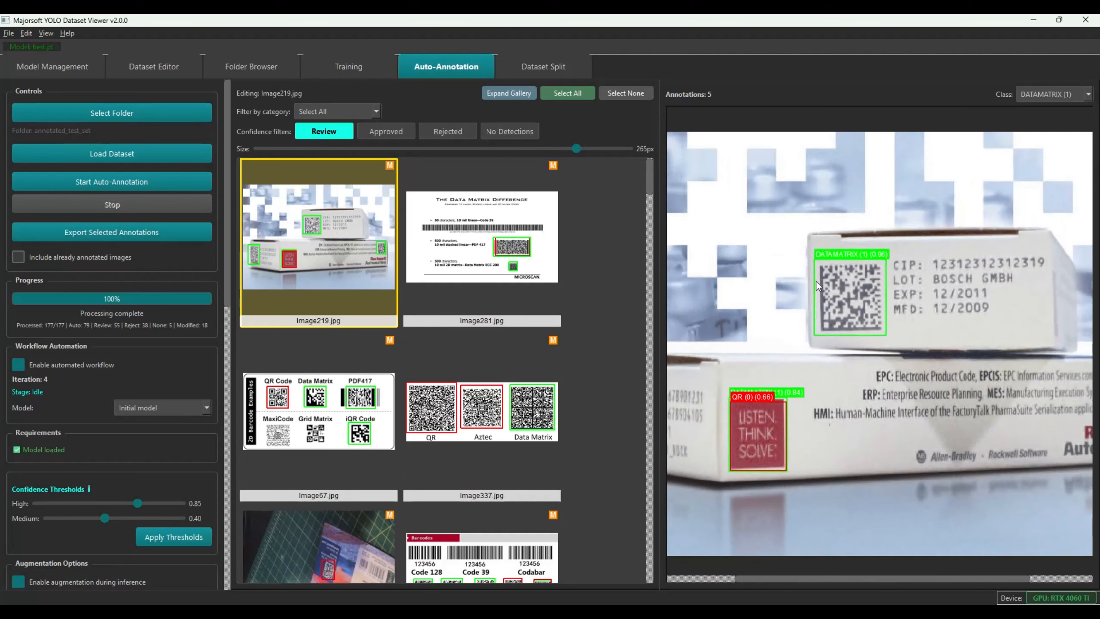
left_click(451, 221)
left_click(349, 384)
left_click(455, 413)
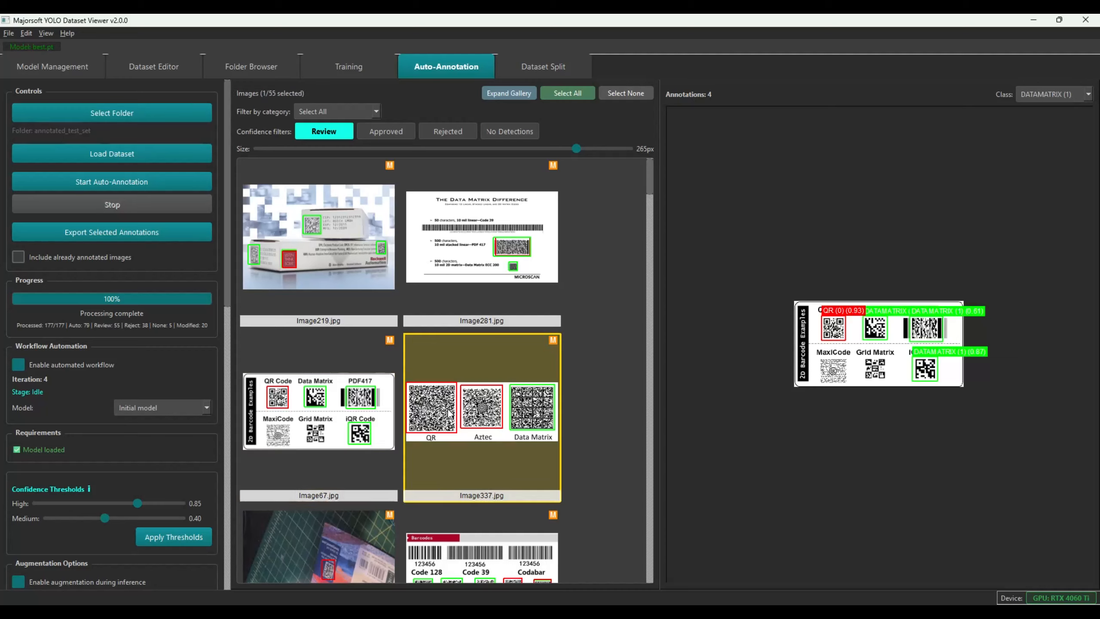
scroll(503, 414, "down", 1)
scroll(502, 414, "up", 1)
scroll(844, 329, "down", 6)
scroll(845, 334, "down", 2)
Delete the box on the Aztec code in Image337 and commit the edit
left_click(849, 334)
key("Delete")
key("ctrl+z")
left_click(350, 377)
left_click(468, 383)
left_click(872, 349)
key("Delete")
left_click(296, 381)
left_click(510, 379)
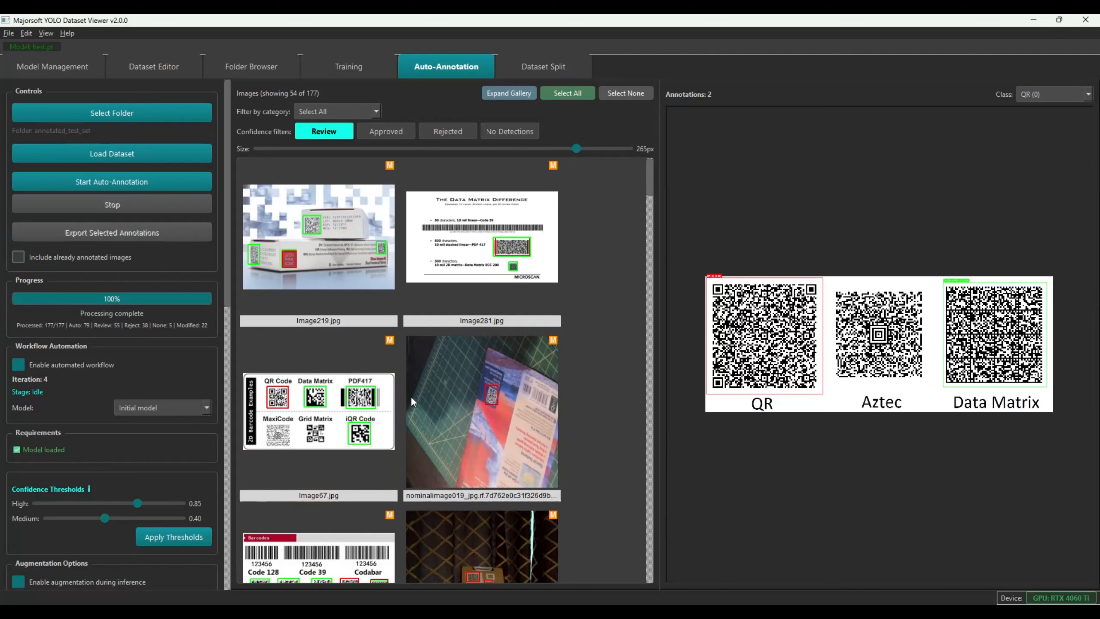
Finish nominalimage019, check the doorway photo, and delete Image26's 0.58 QR box
left_click(495, 417)
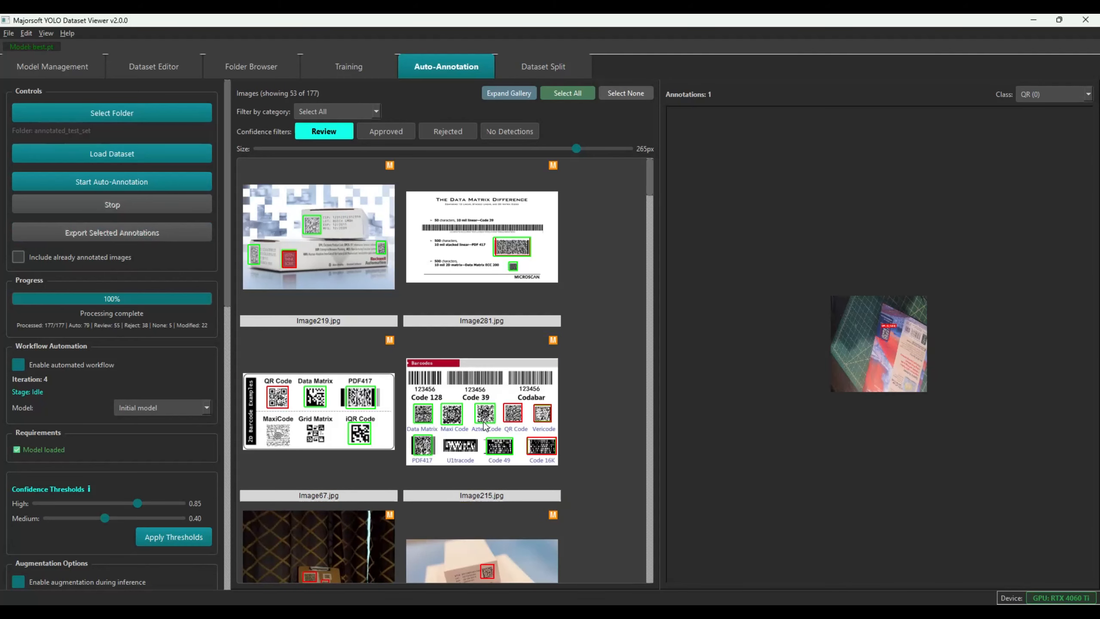
scroll(489, 420, "down", 5)
left_click(330, 350)
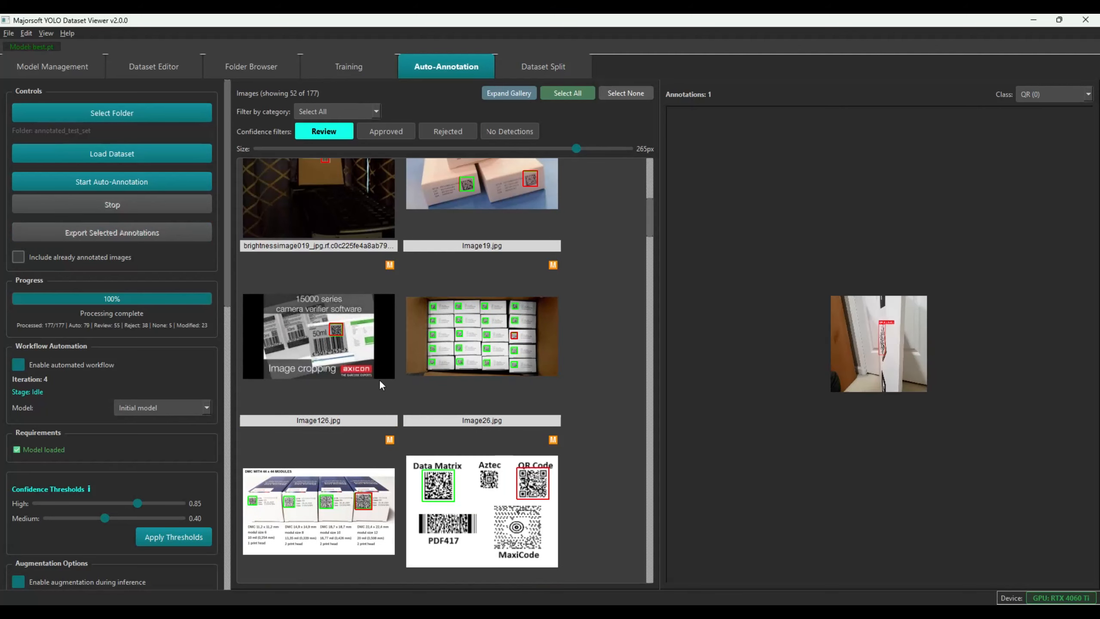
left_click(529, 338)
scroll(770, 374, "up", 3)
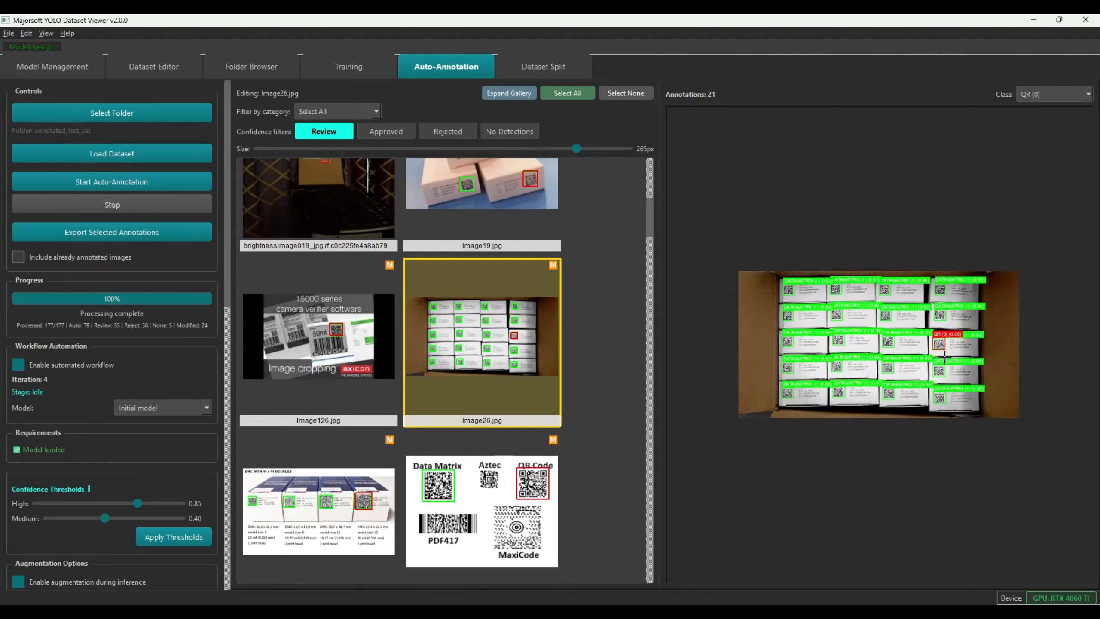
left_click(1021, 347)
key("Delete")
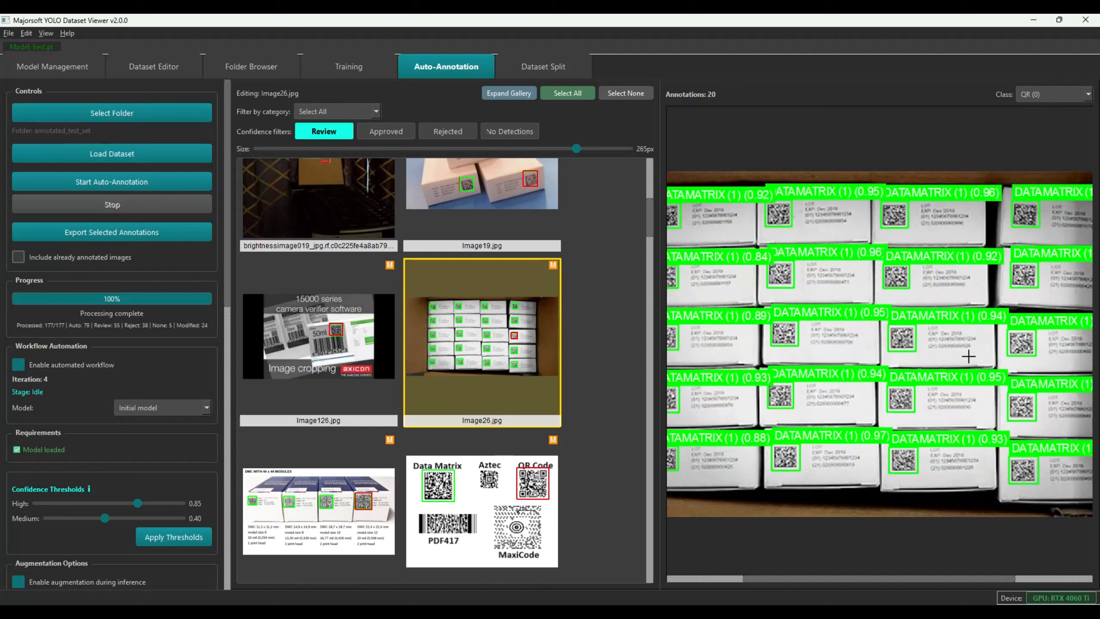
left_click(345, 367)
left_click(454, 339)
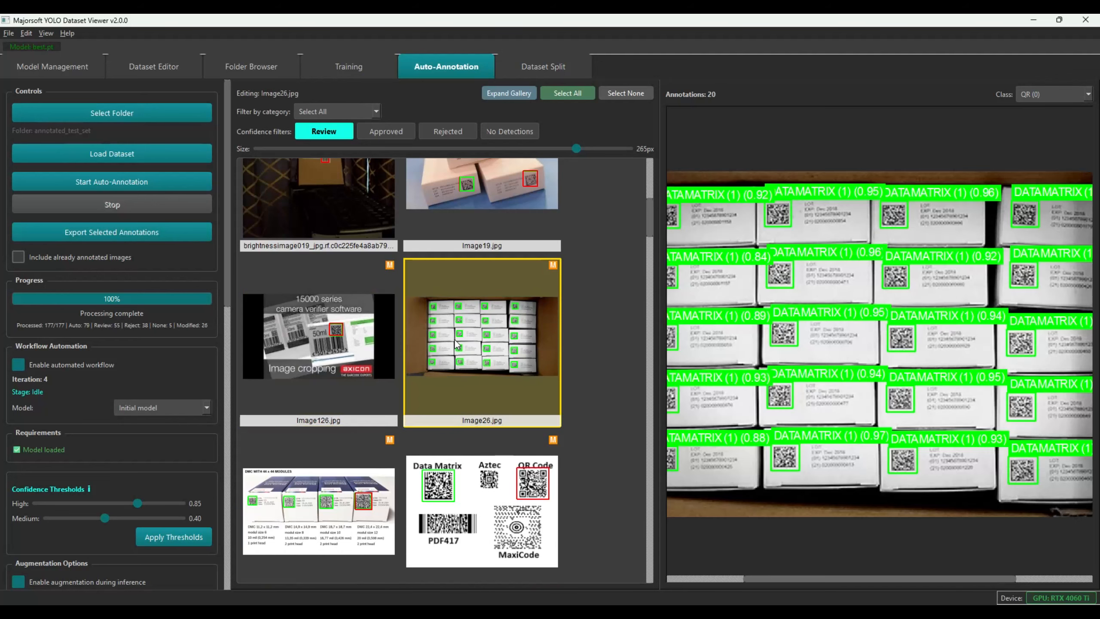
Delete the red QR box on the right carton in Image331 and commit it
left_click(504, 352)
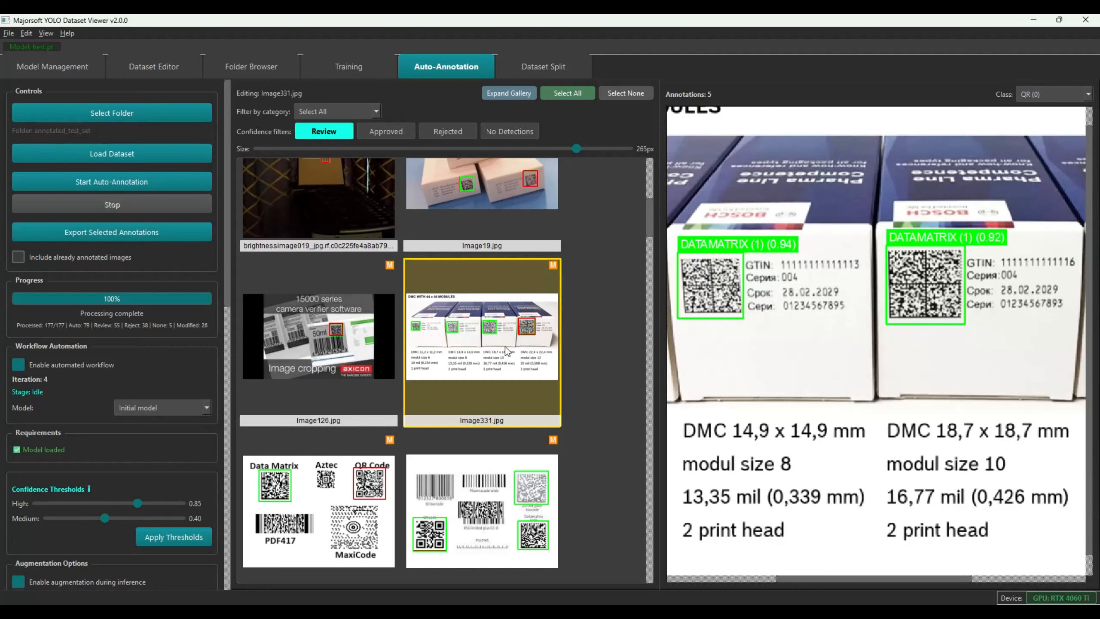
scroll(969, 294, "down", 3)
scroll(979, 332, "up", 1)
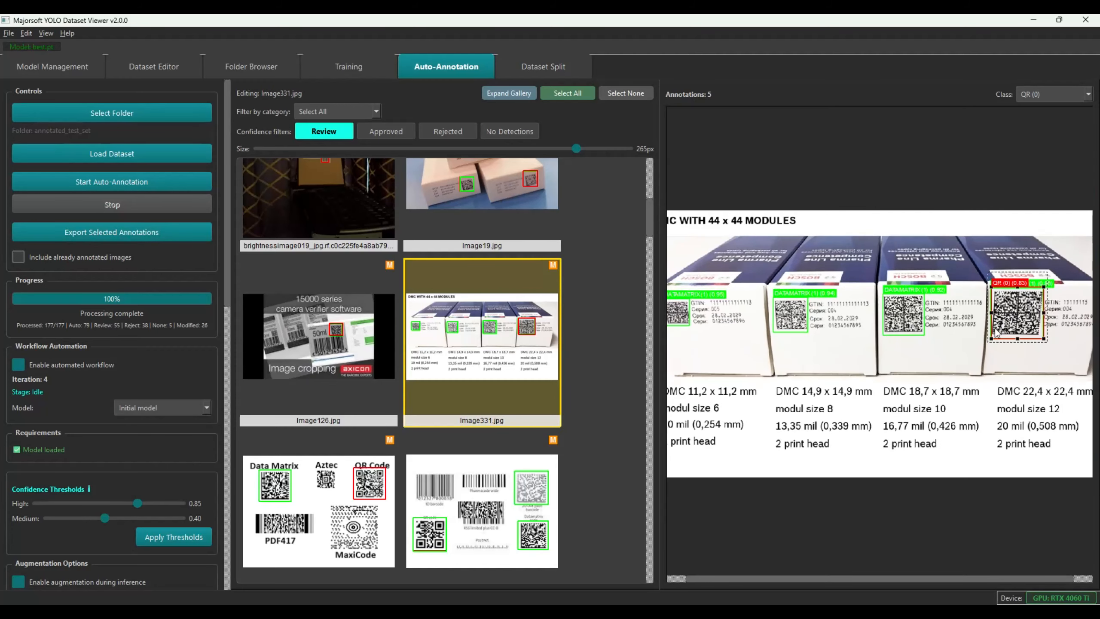
key("Delete")
key("ctrl+z")
key("Delete")
left_click(352, 332)
left_click(503, 327)
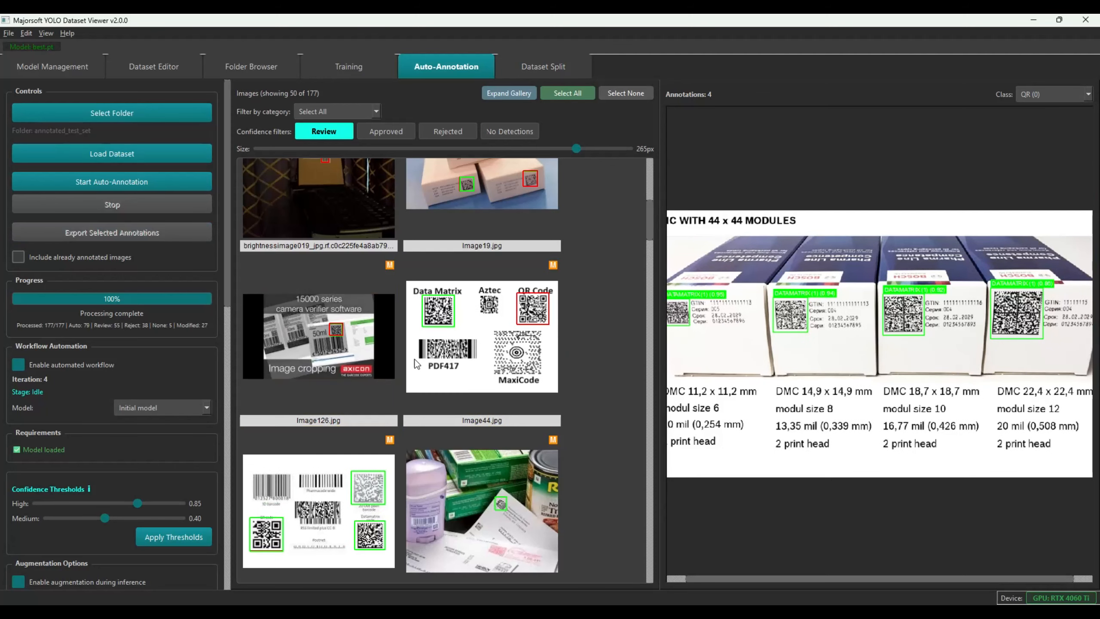
Preview Image44, Image259, lotsimage007 and Image129 to check their detections
left_click(483, 333)
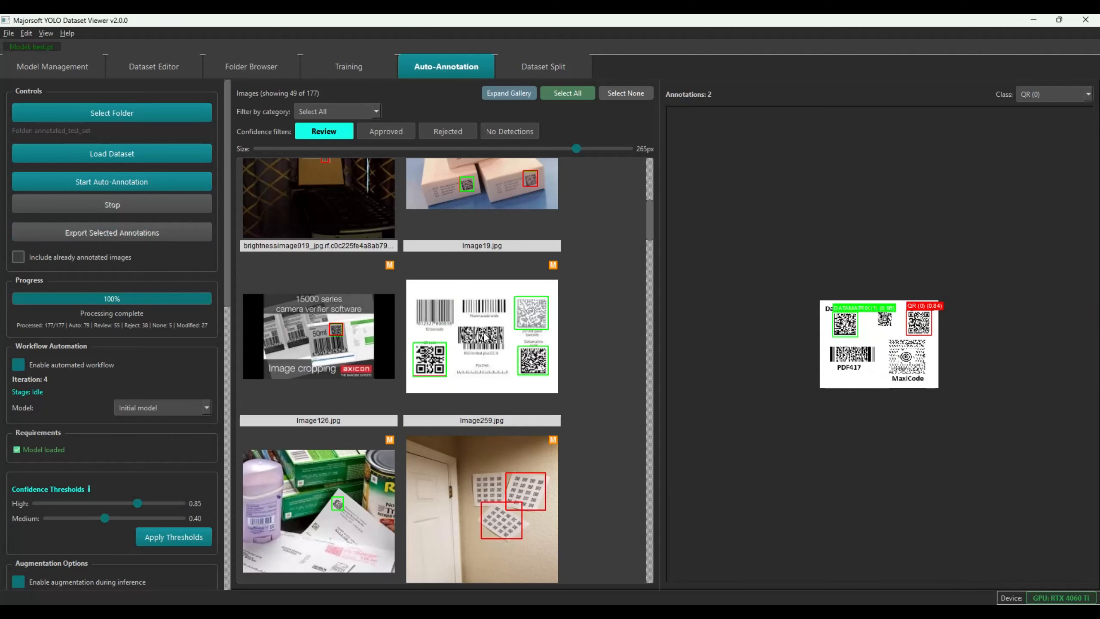
left_click(486, 337)
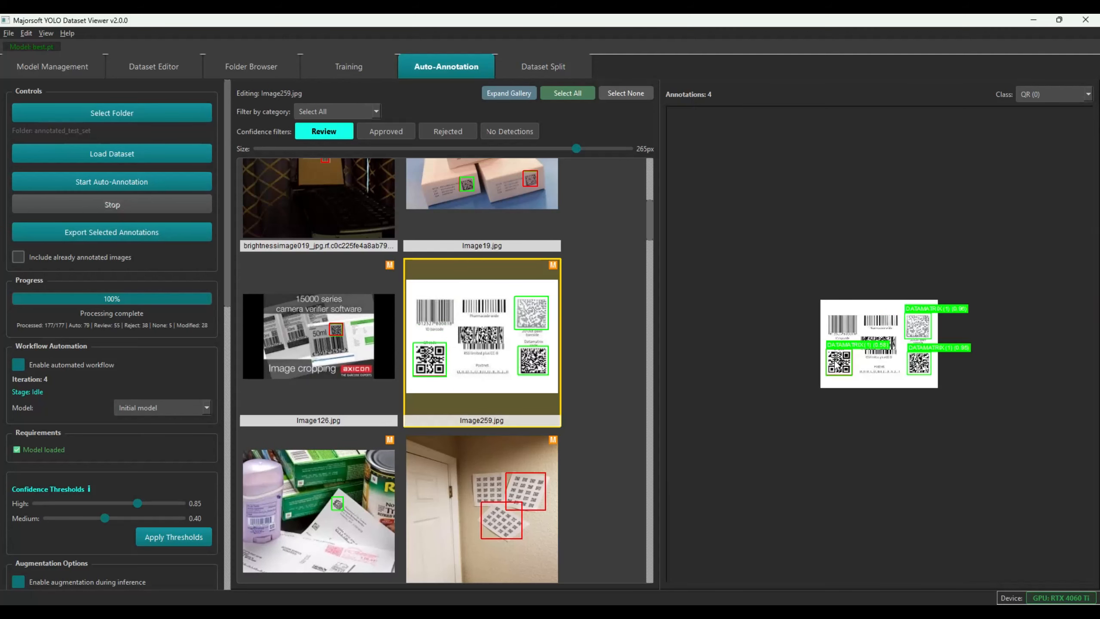
left_click(483, 494)
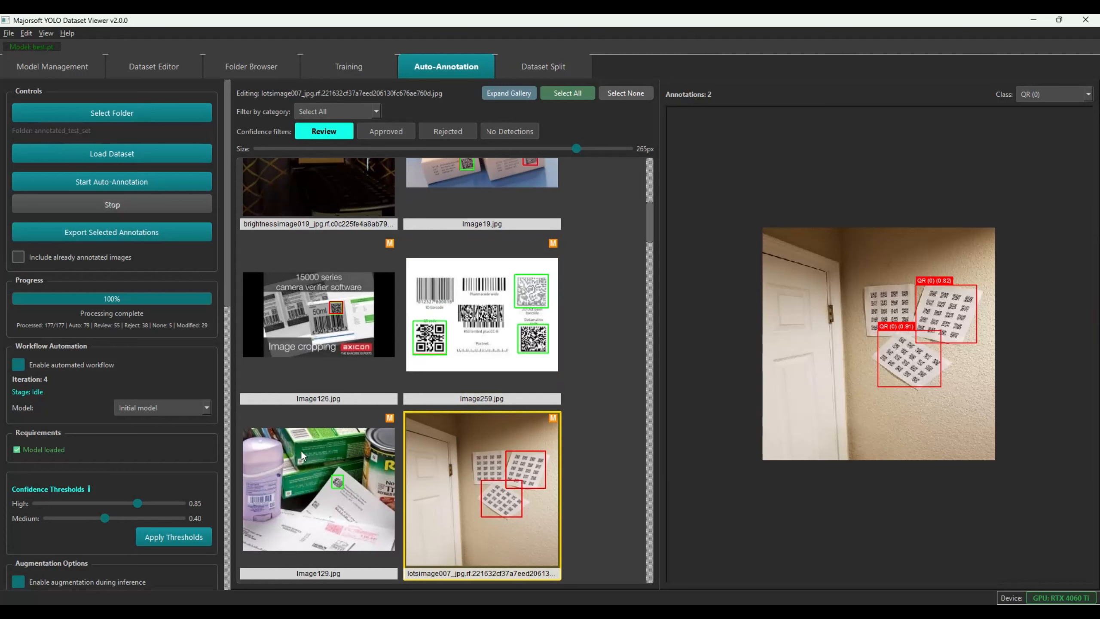
left_click(319, 460)
scroll(368, 456, "up", 3)
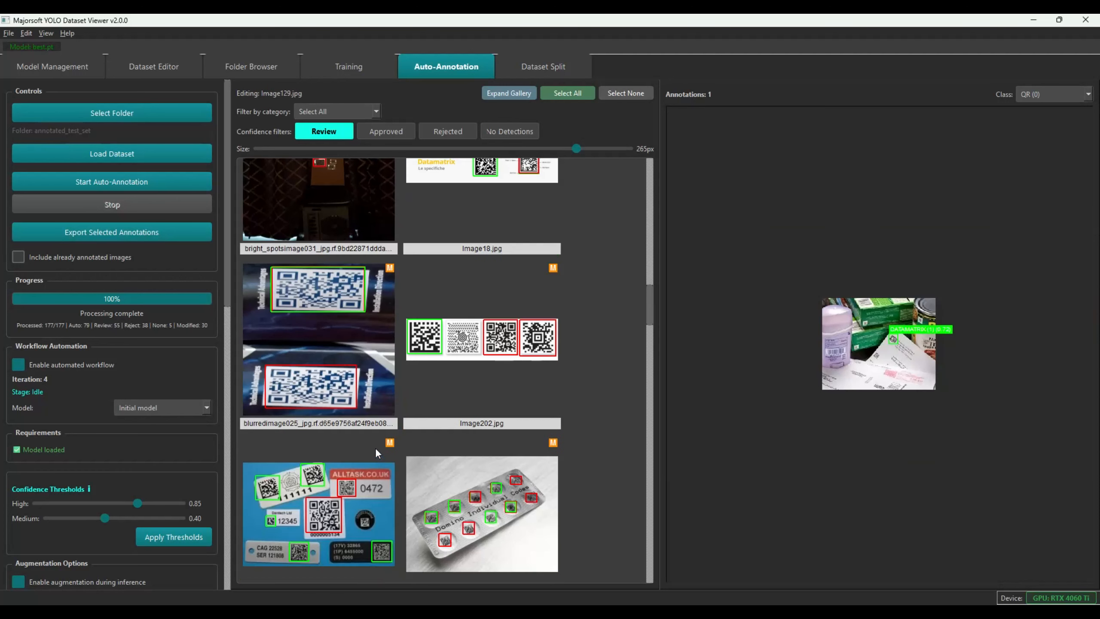
scroll(376, 443, "up", 3)
Approve Image05 with its 56 detections, then open Image218 to check its boxes
left_click(304, 417)
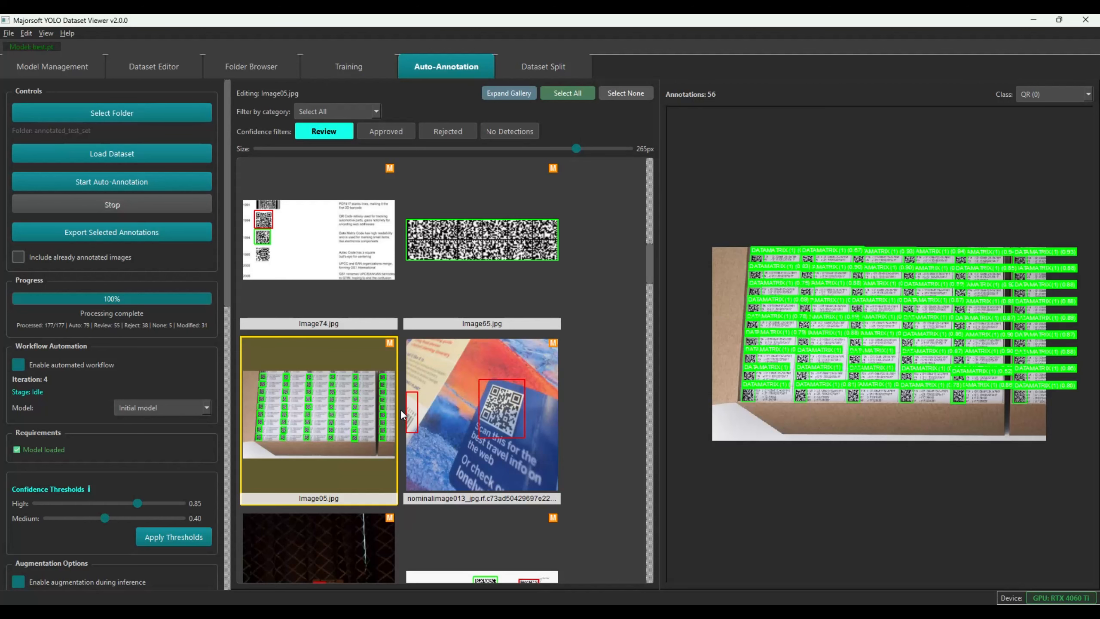
key("a")
scroll(367, 418, "down", 5)
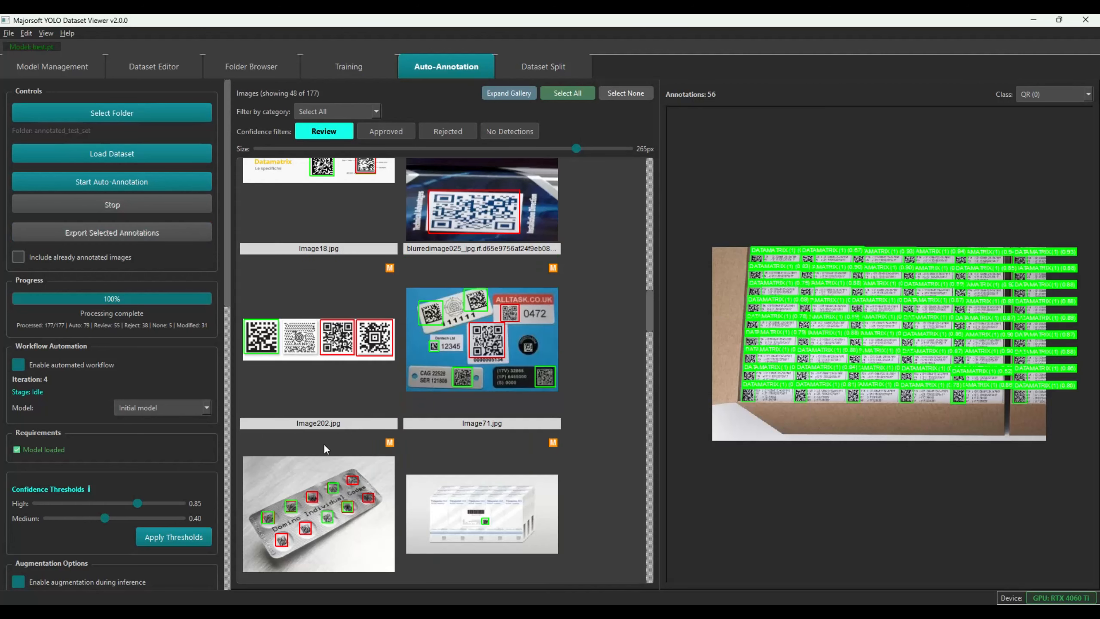
scroll(517, 352, "down", 5)
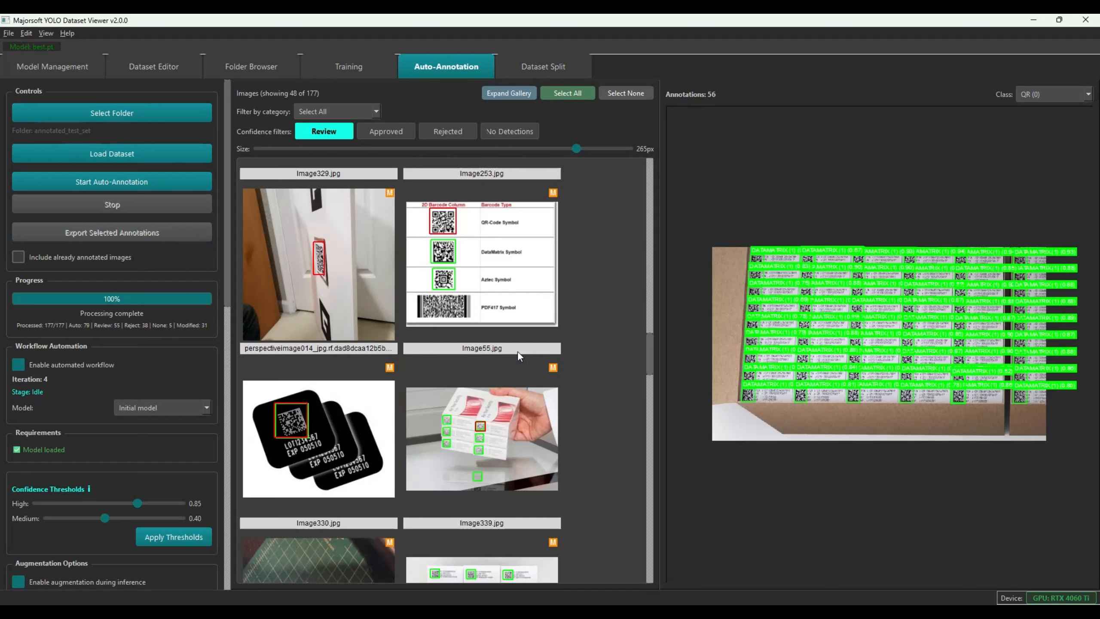
scroll(367, 404, "down", 3)
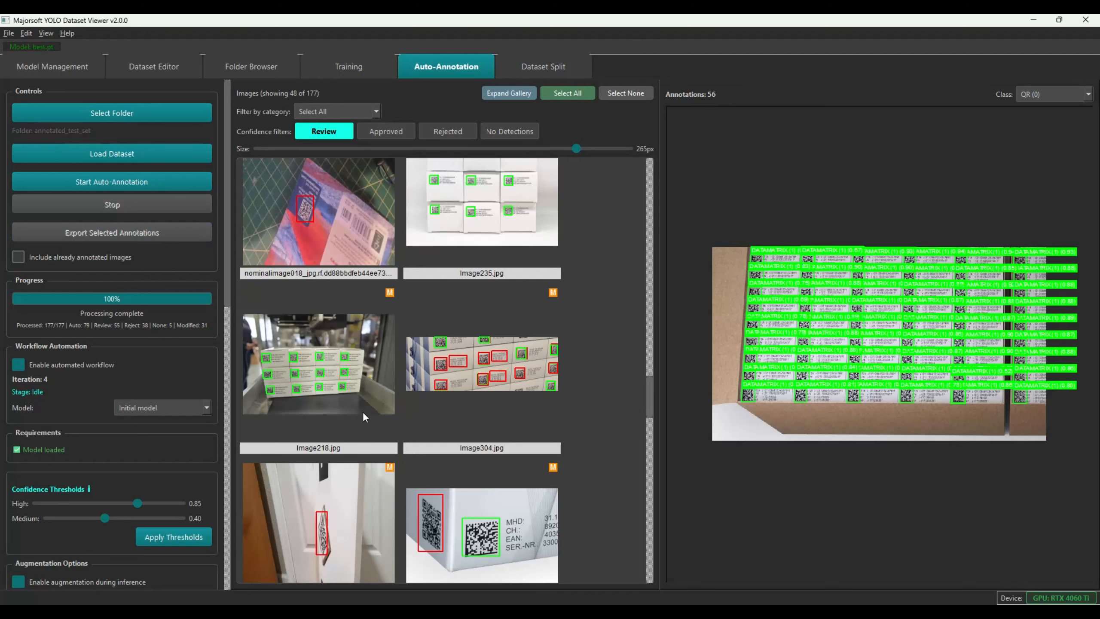
left_click(316, 362)
Approve Image218, inspect Image136's two boxes, and sign off Image235 and the perspectiveimage034 door photo
key("a")
scroll(497, 414, "down", 10)
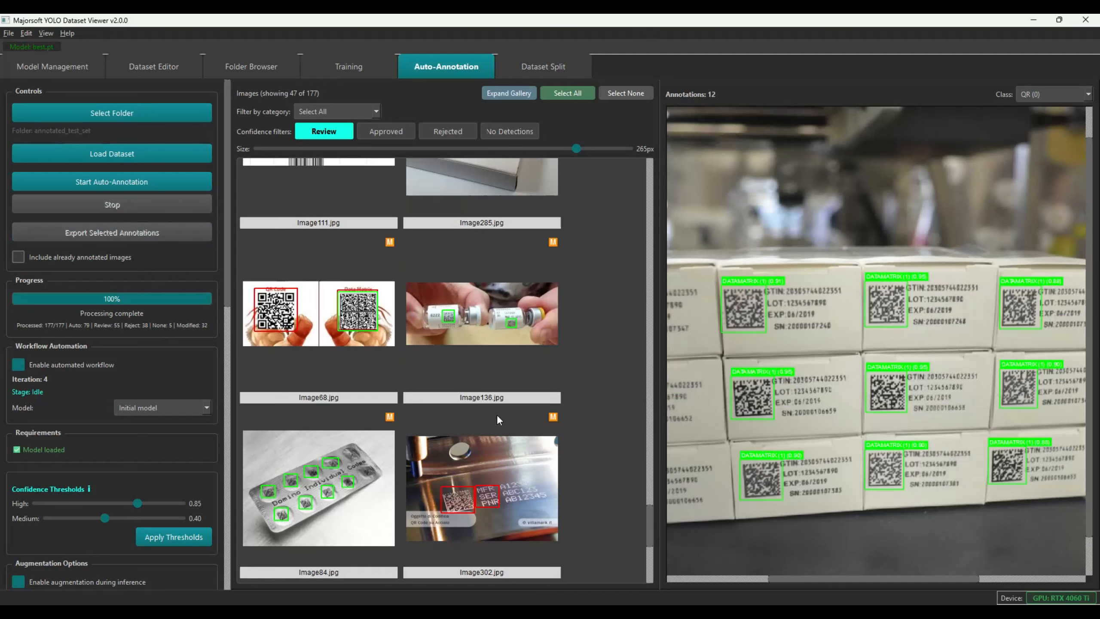
left_click(555, 307)
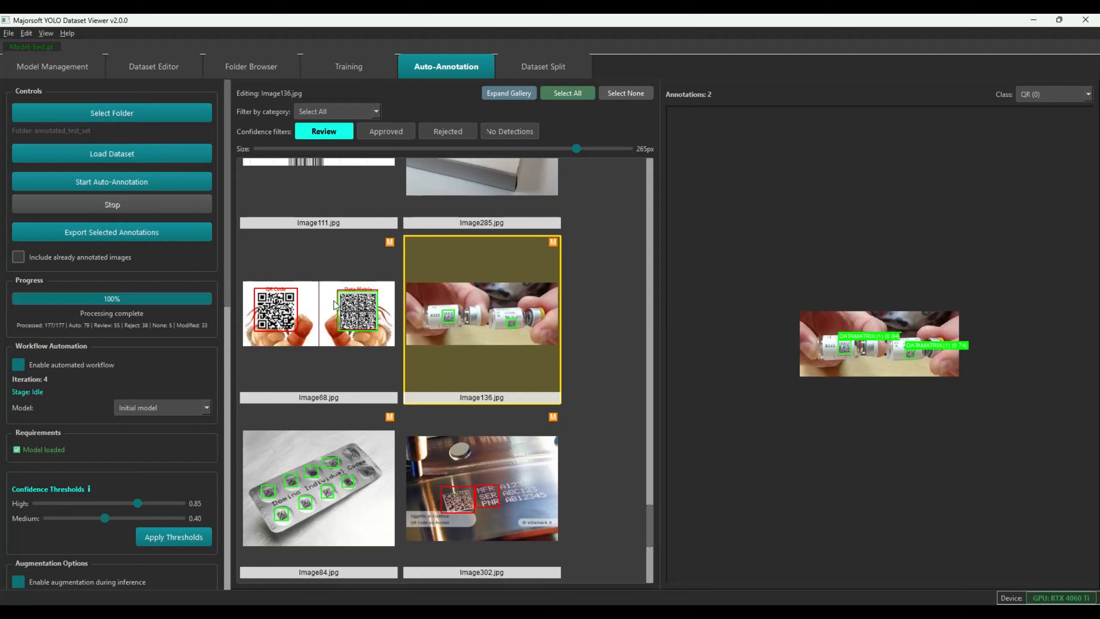
scroll(575, 381, "down", 3)
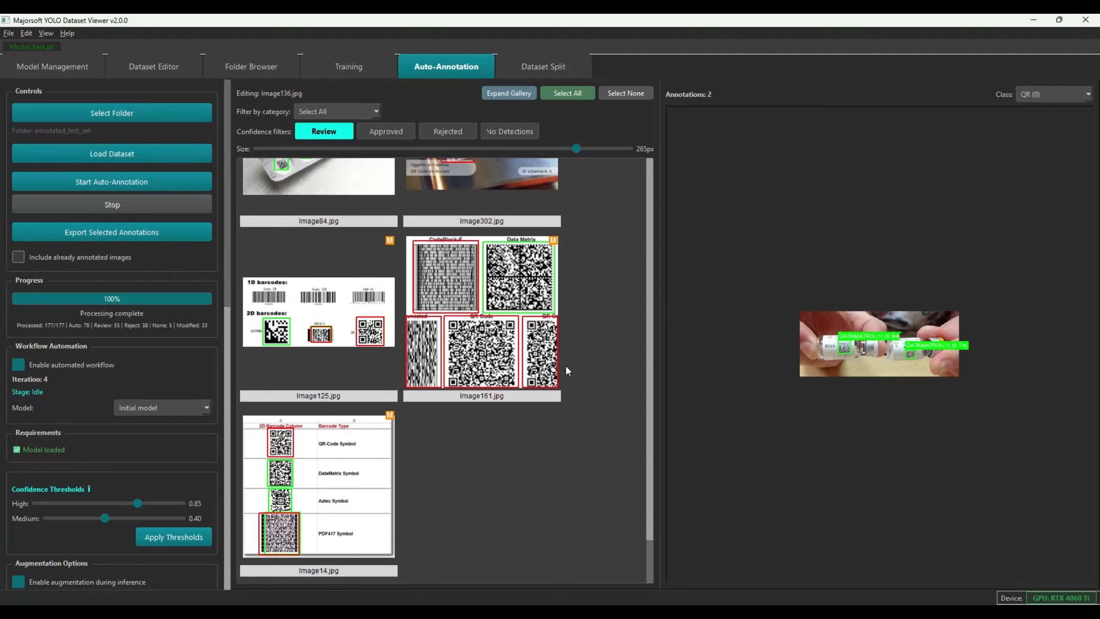
scroll(491, 422, "up", 5)
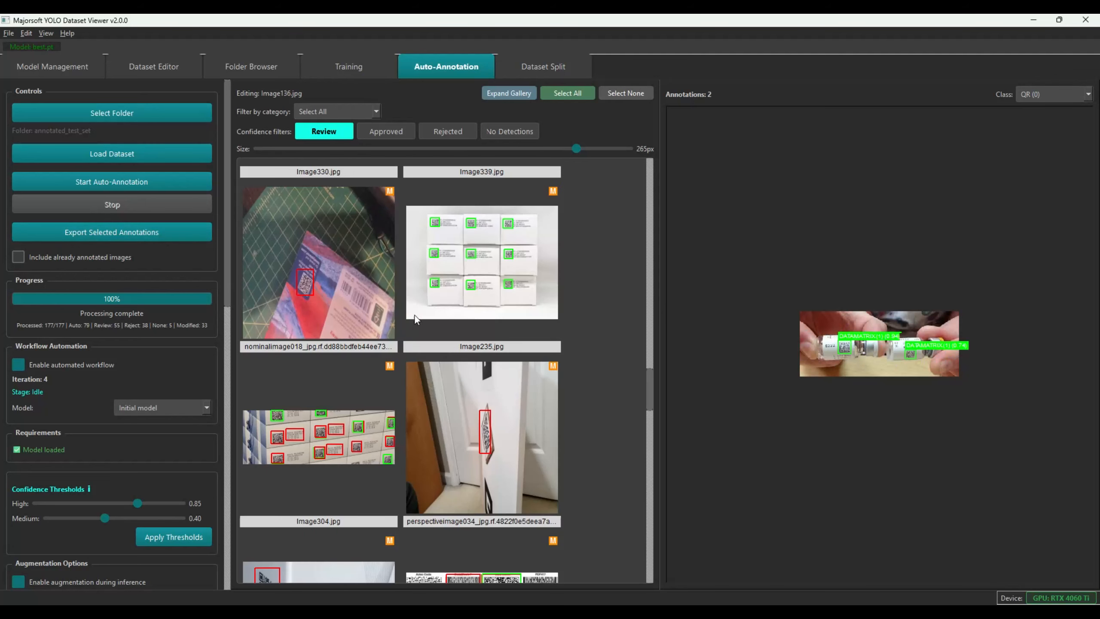
left_click(485, 247)
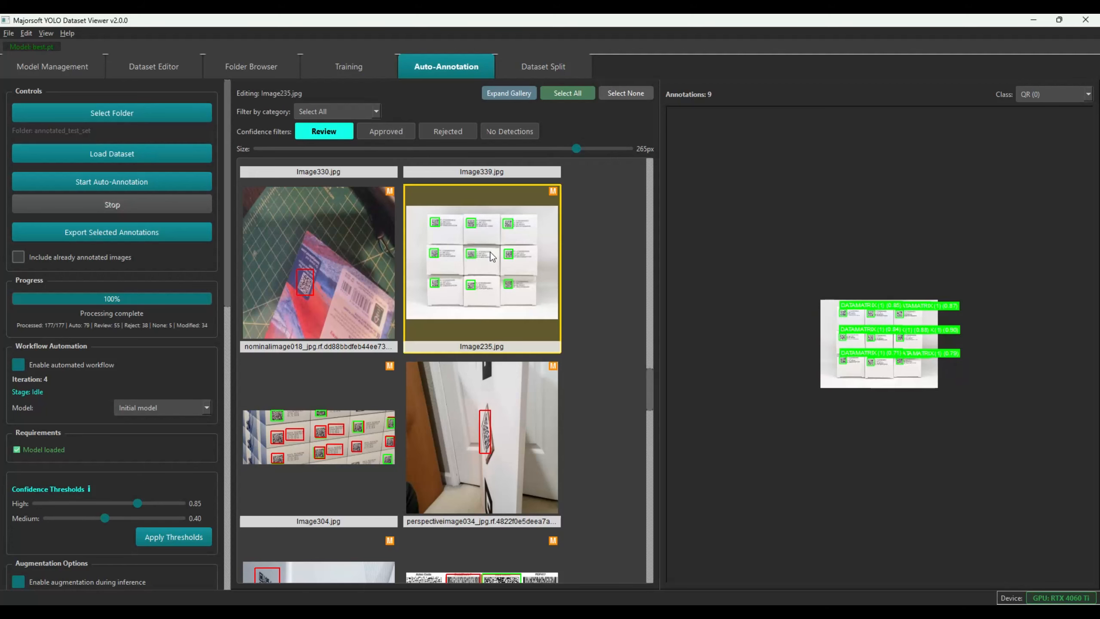
left_click(375, 414)
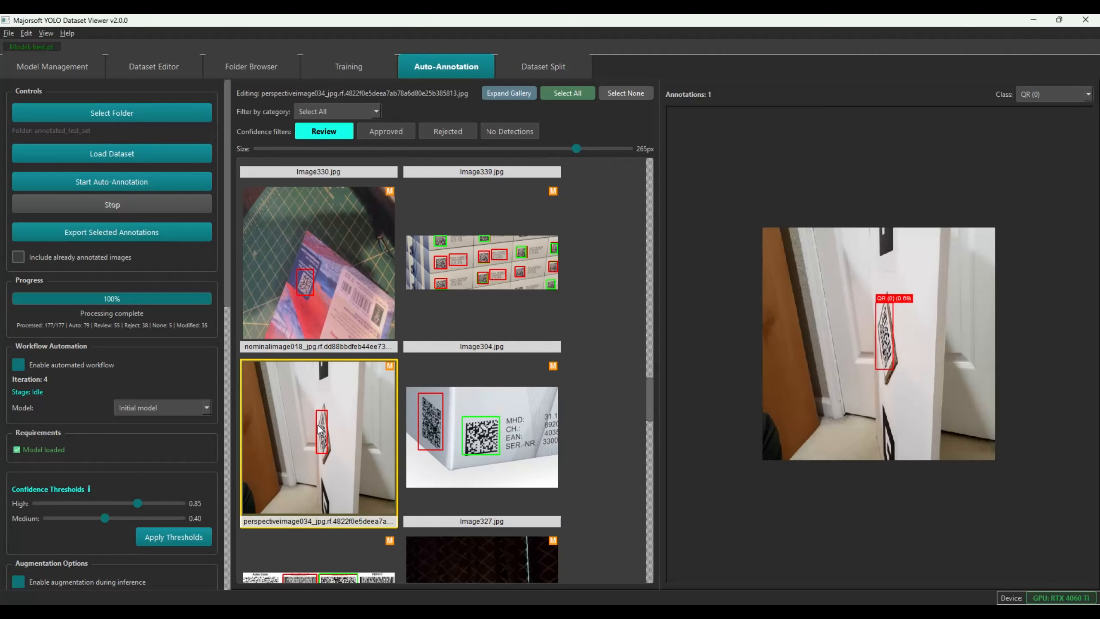
Check Image327's detections, sign off nominalimage018, and review Image326 and another door photo
left_click(341, 432)
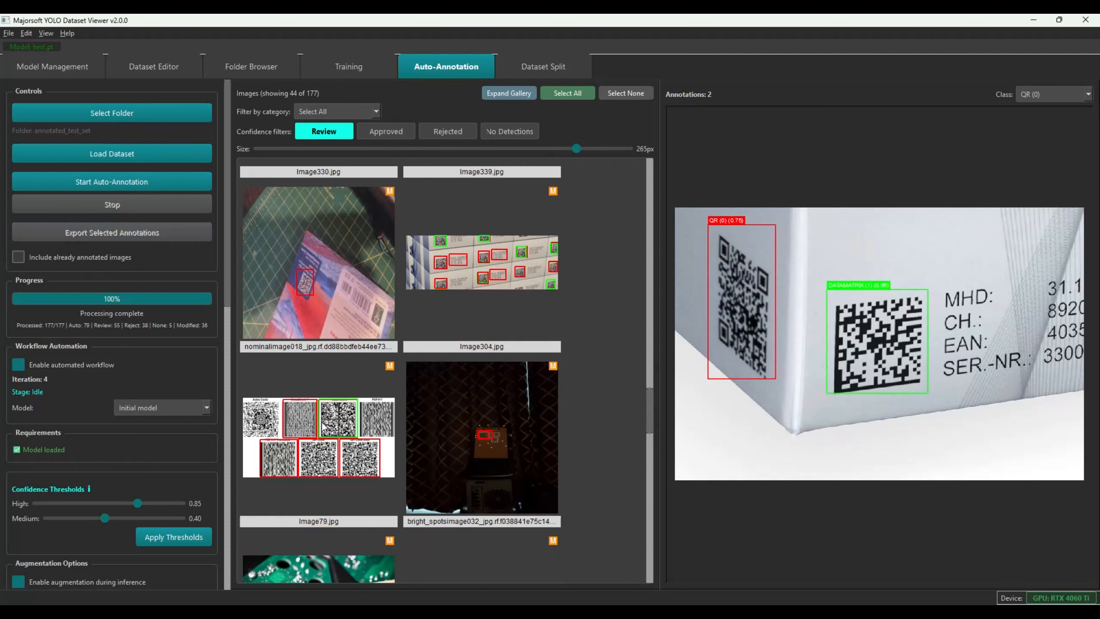
left_click(314, 289)
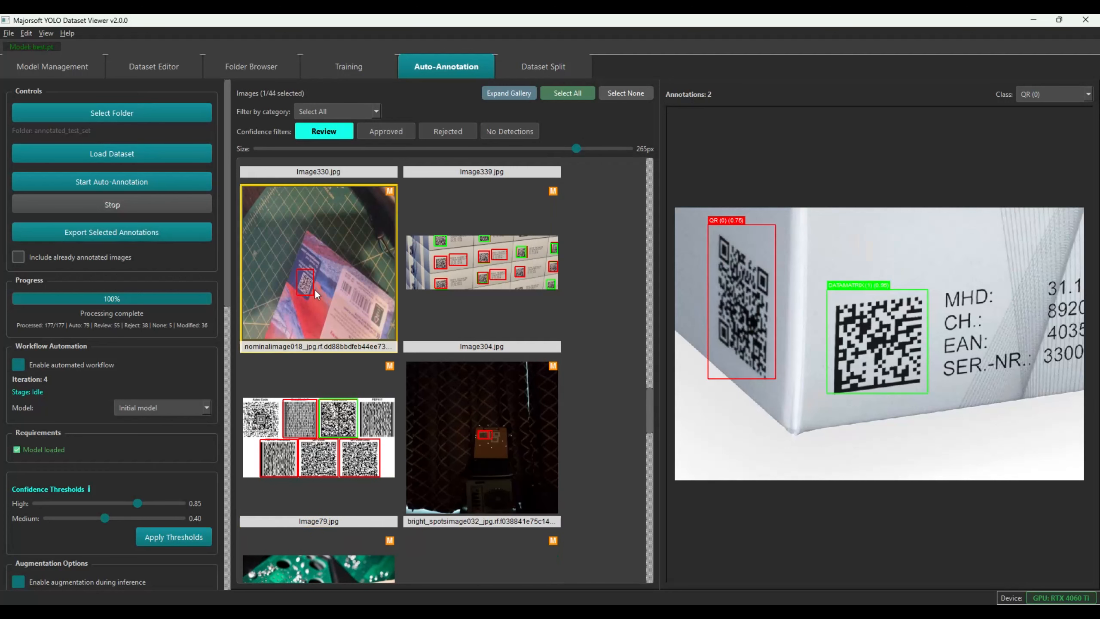
left_click(453, 441)
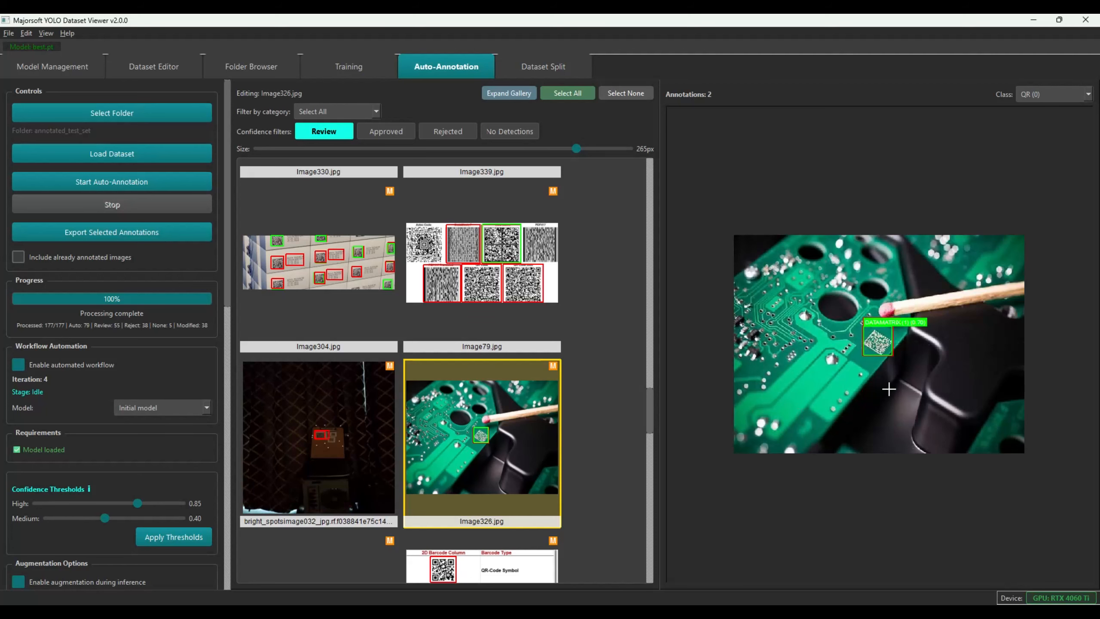
scroll(423, 447, "down", 5)
left_click(454, 338)
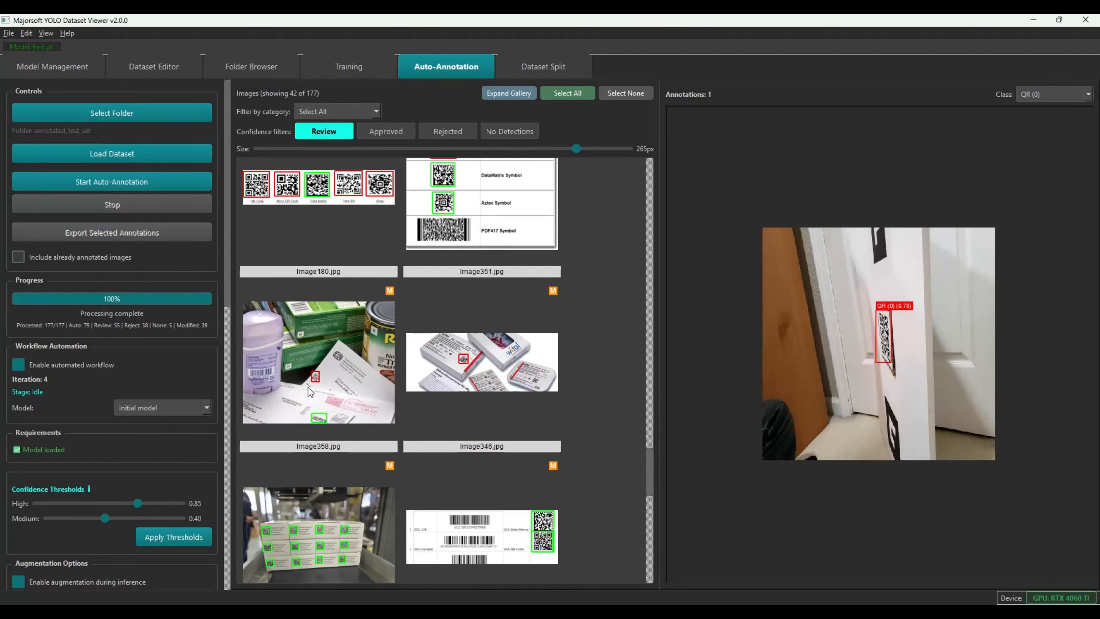
Inspect Image358's low-confidence boxes, then review Image346's QR box, the DataMatrix pallet, Image111 and Image285
left_click(341, 397)
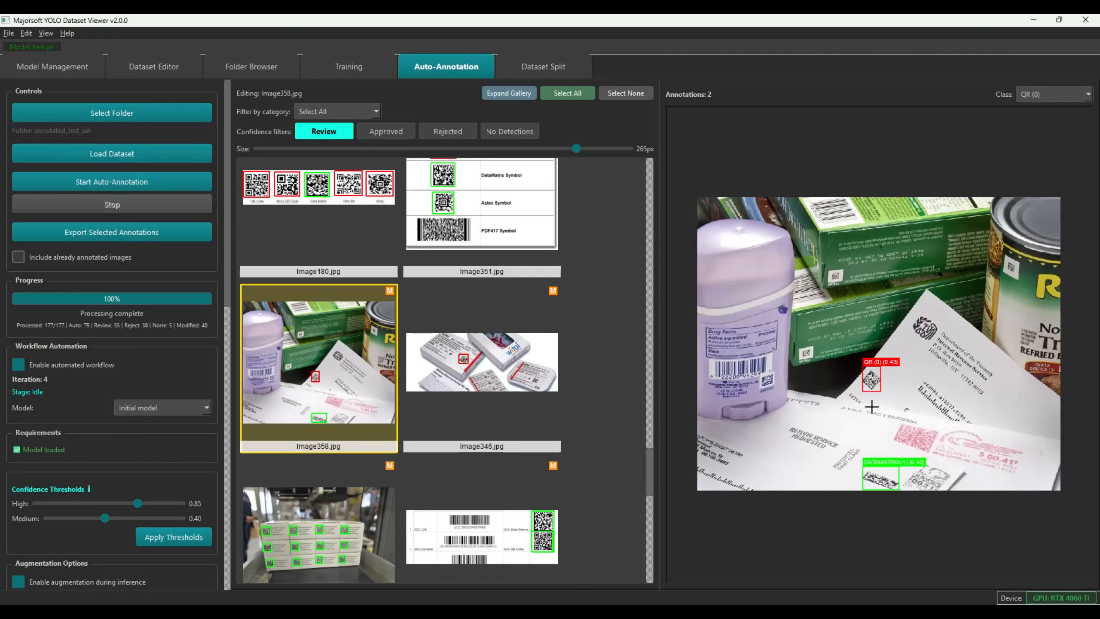
scroll(871, 406, "up", 3)
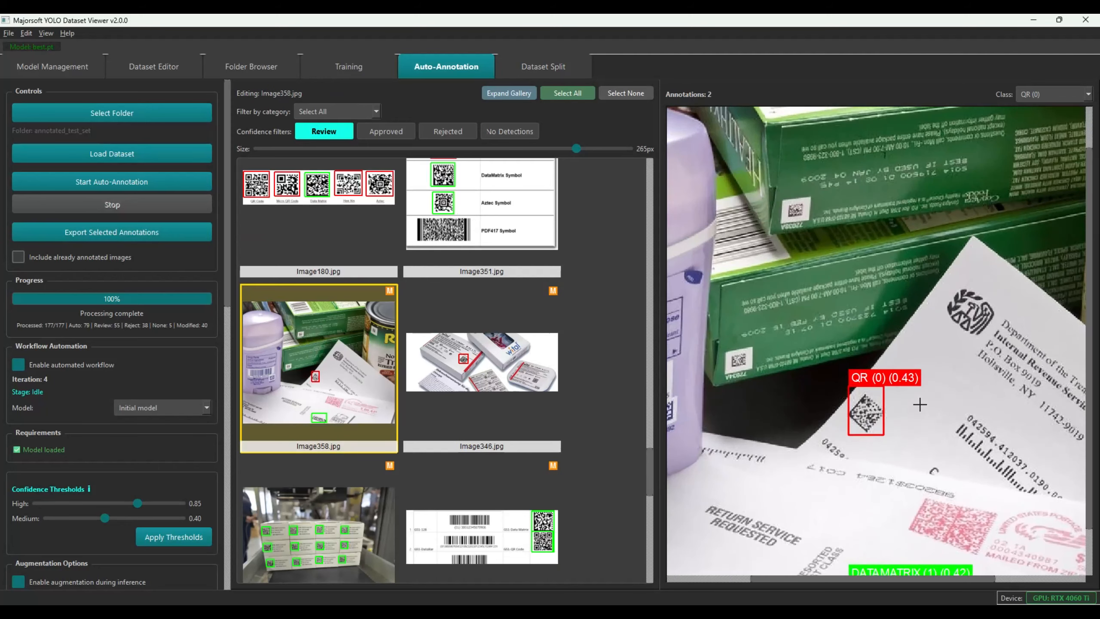
scroll(918, 403, "down", 2)
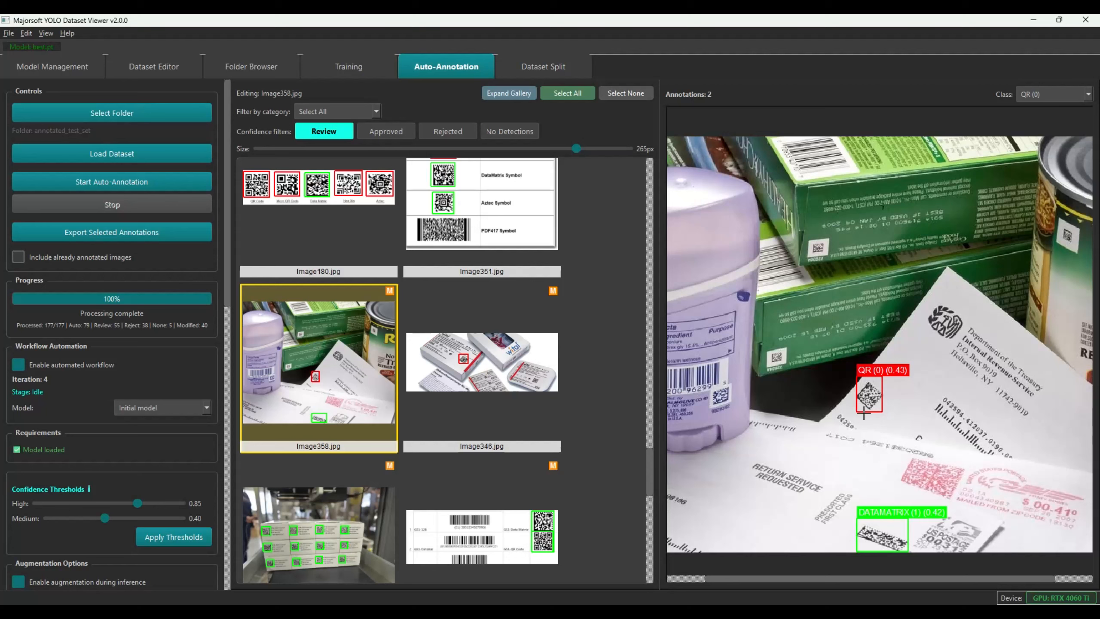
scroll(879, 429, "down", 1)
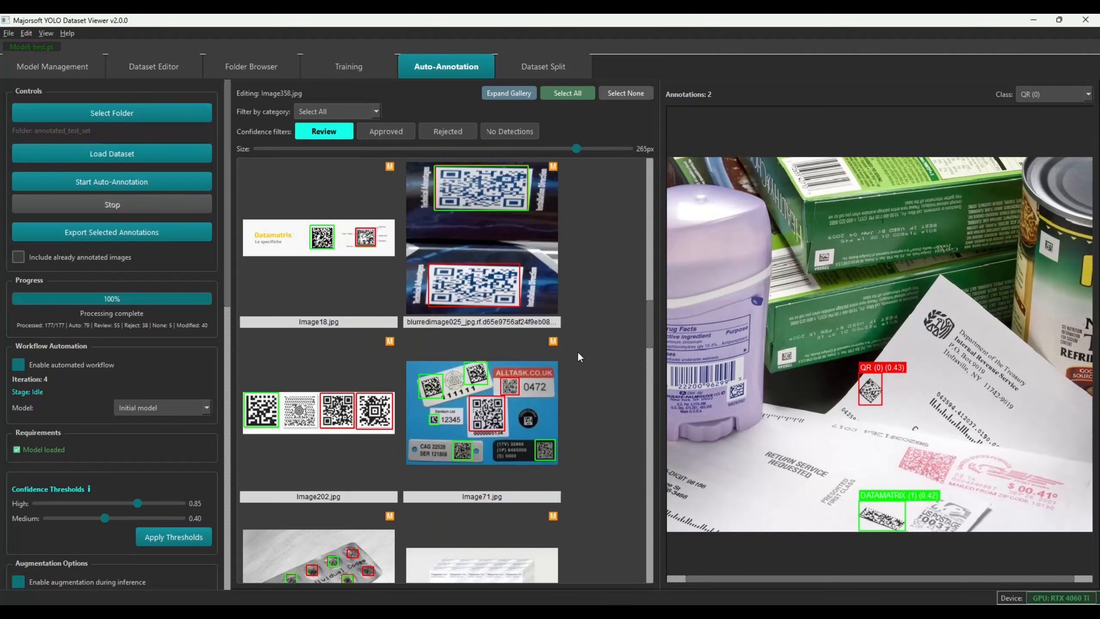
left_click(469, 370)
left_click(469, 370)
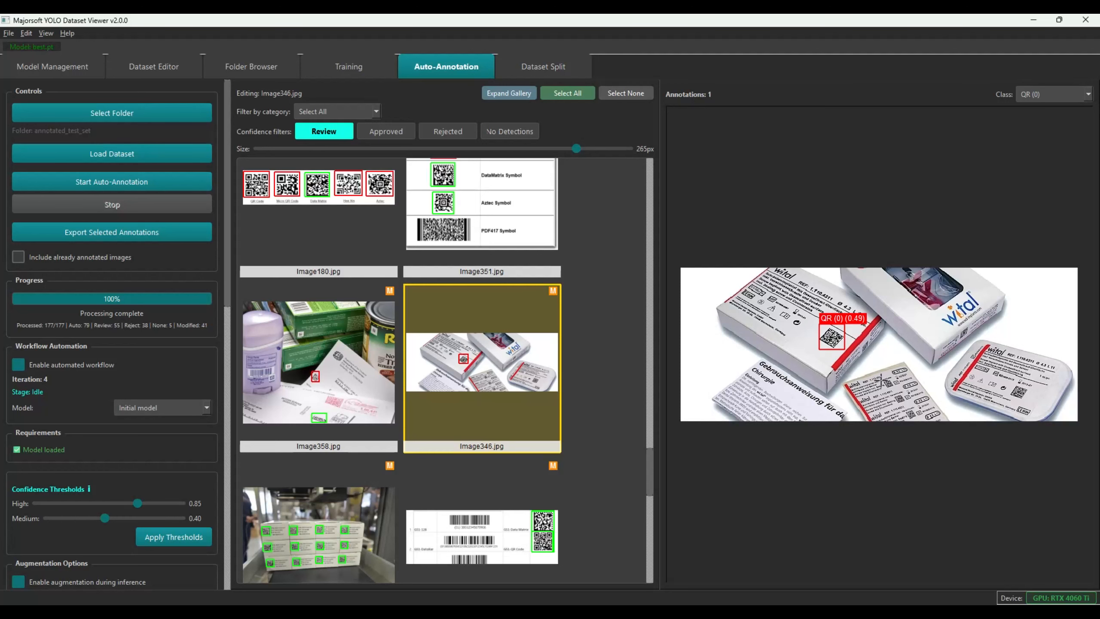
left_click(300, 546)
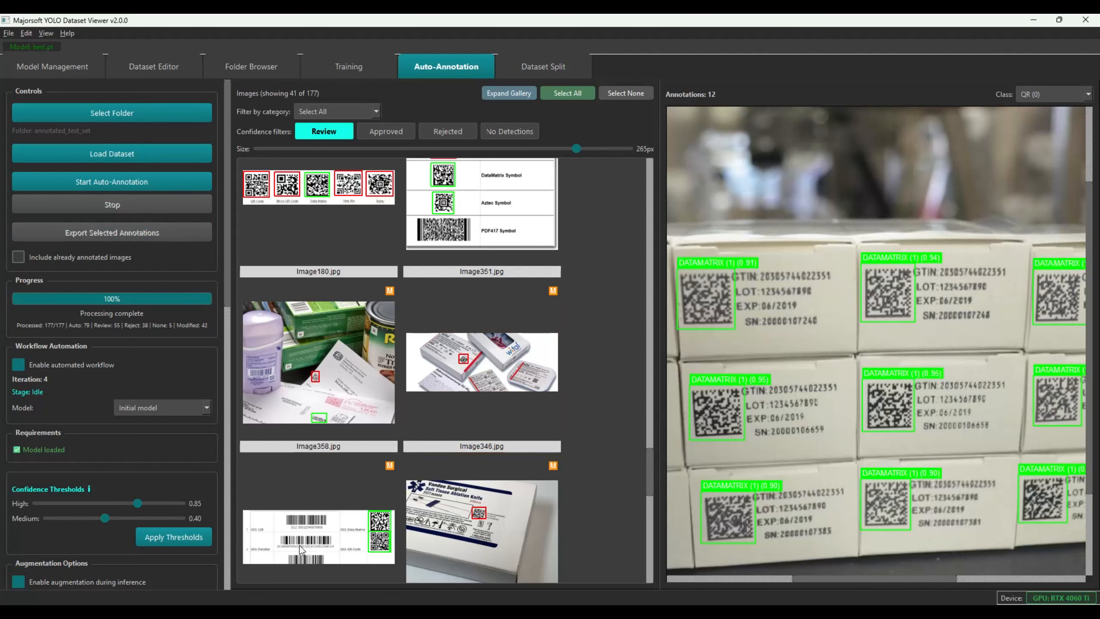
left_click(309, 525)
left_click(474, 504)
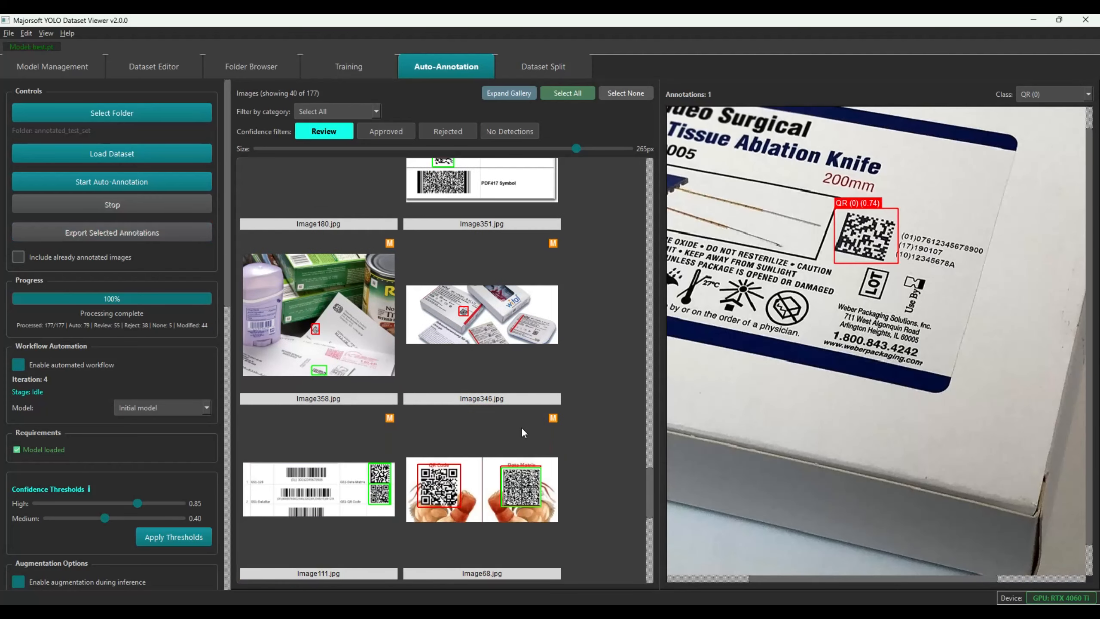
Filter the gallery to the 91 approved images and scroll to locate Image285
left_click(375, 130)
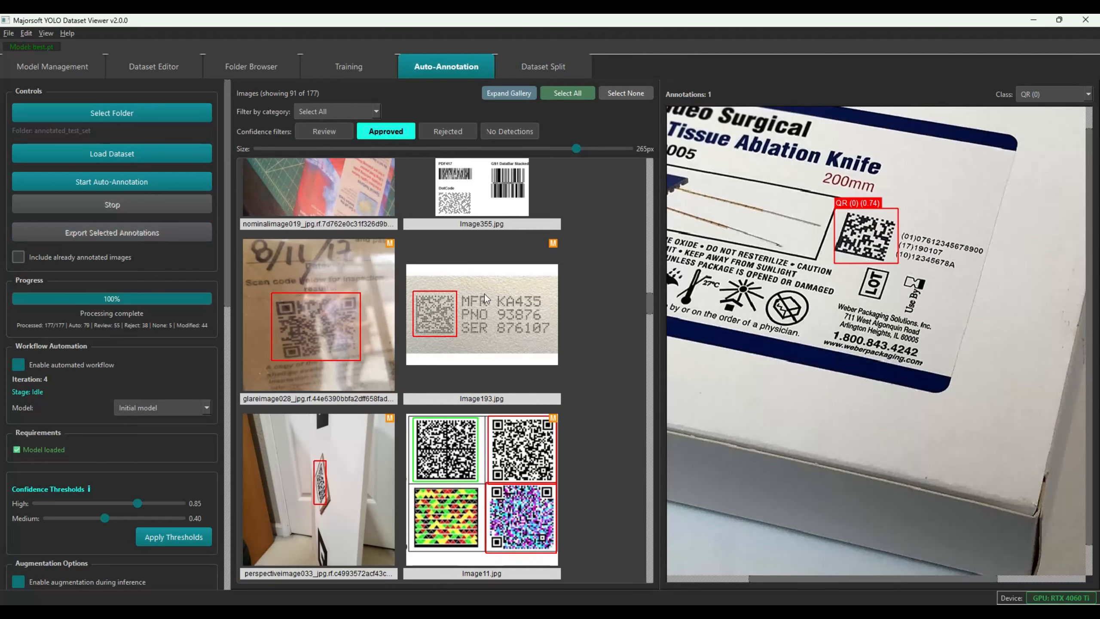
scroll(494, 329, "down", 15)
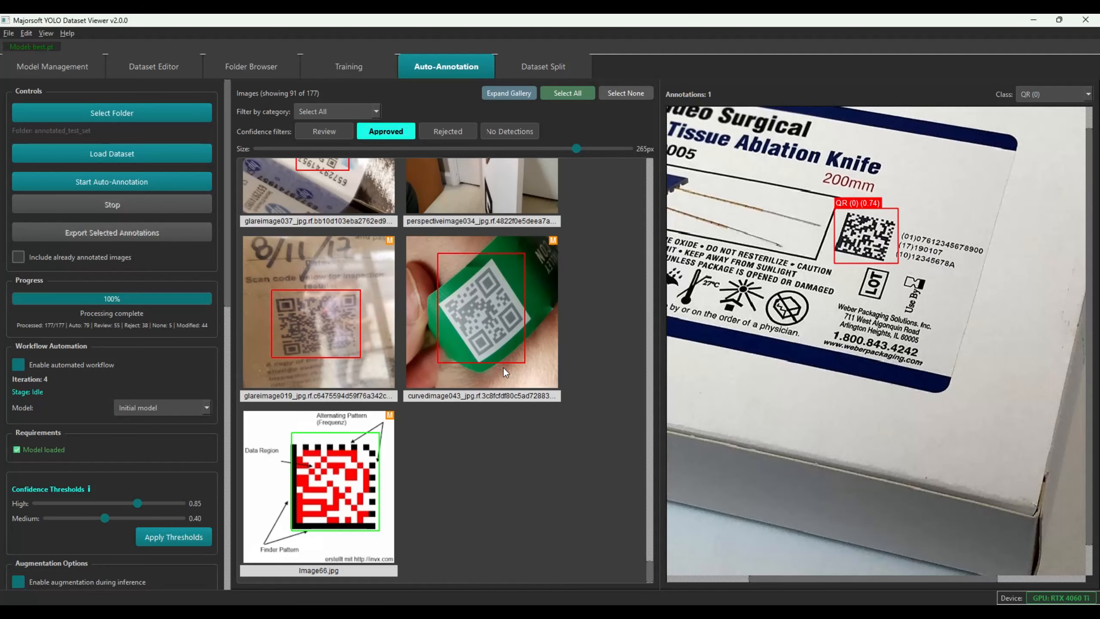
scroll(557, 379, "up", 3)
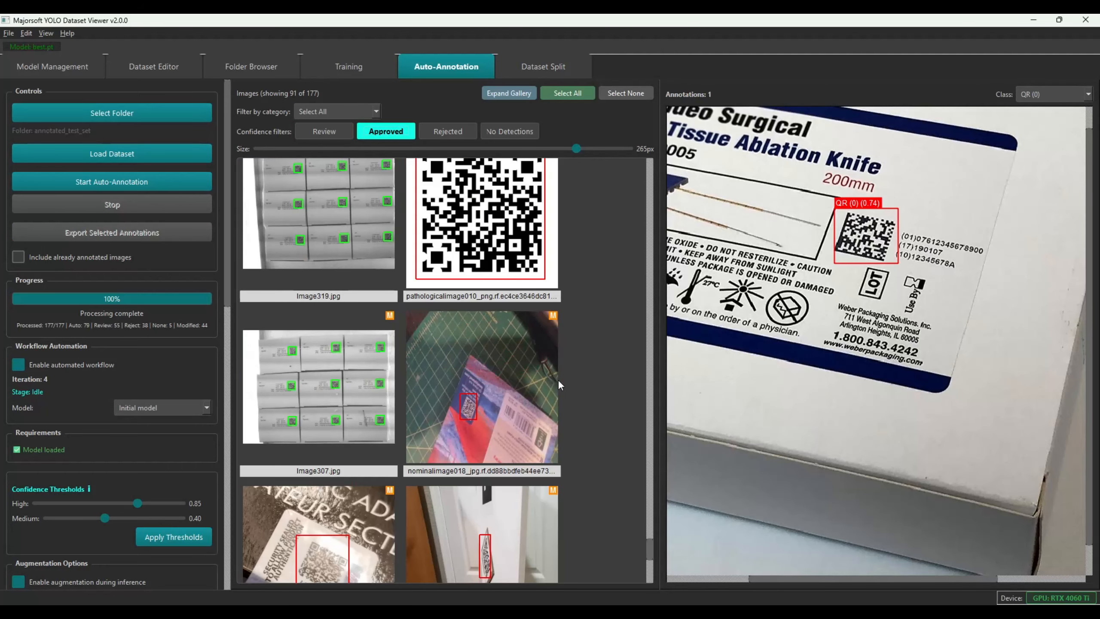
scroll(543, 385, "up", 3)
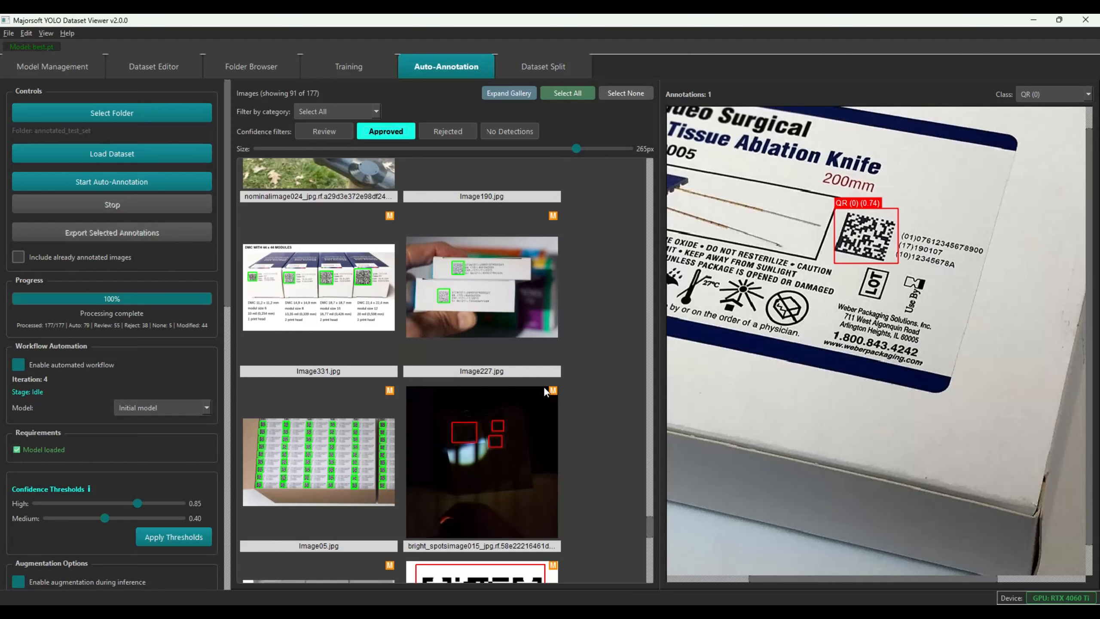
scroll(509, 394, "up", 3)
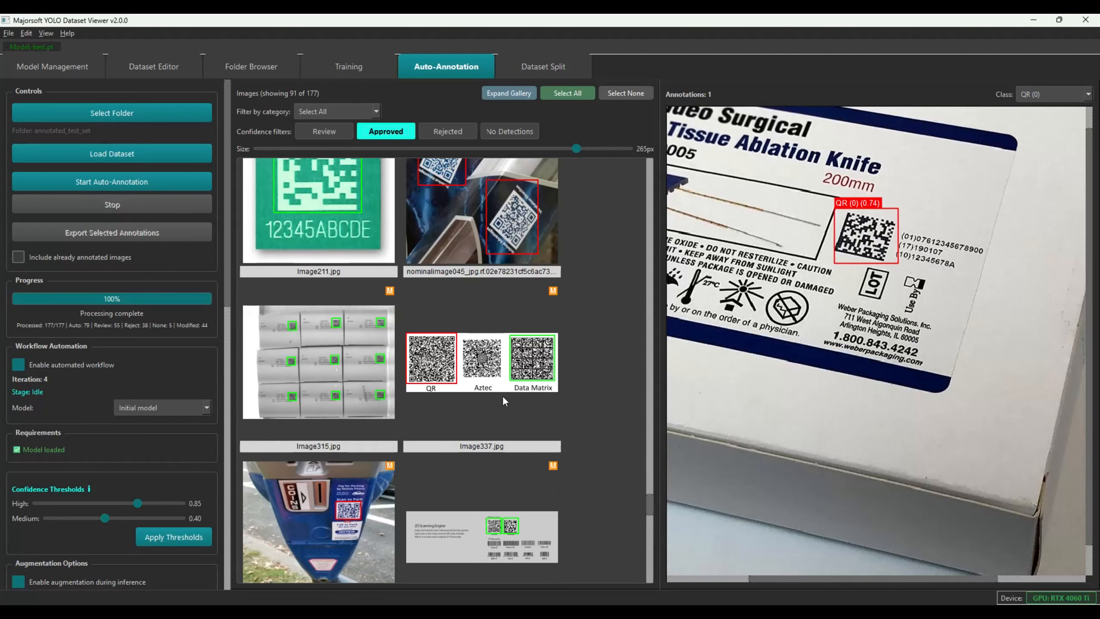
scroll(503, 401, "up", 3)
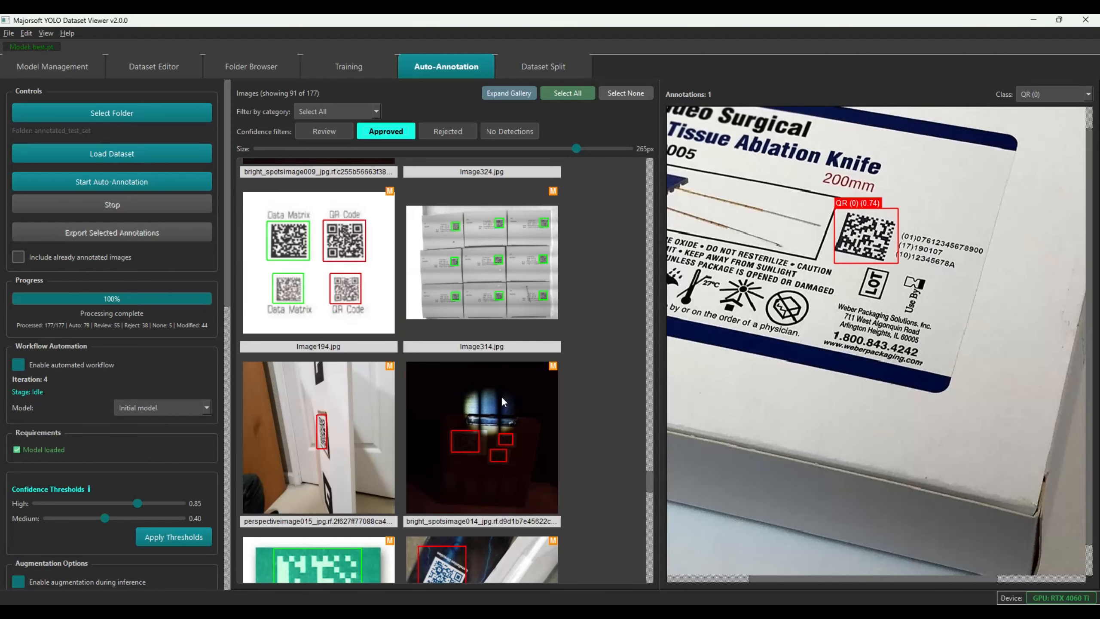
scroll(501, 396, "up", 3)
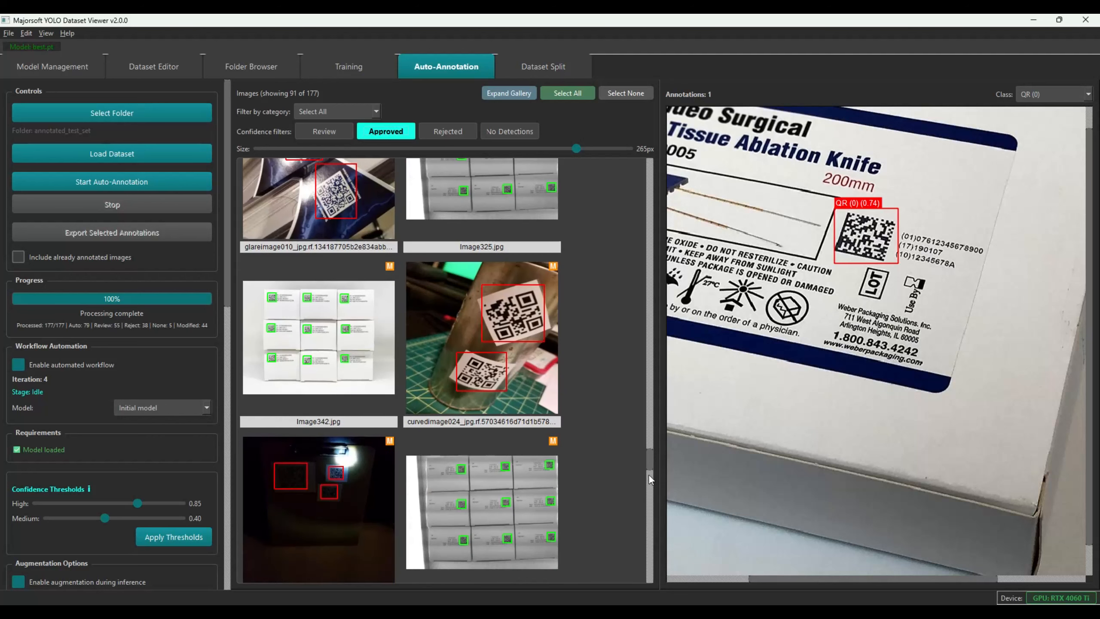
left_click_drag(650, 468, 653, 380)
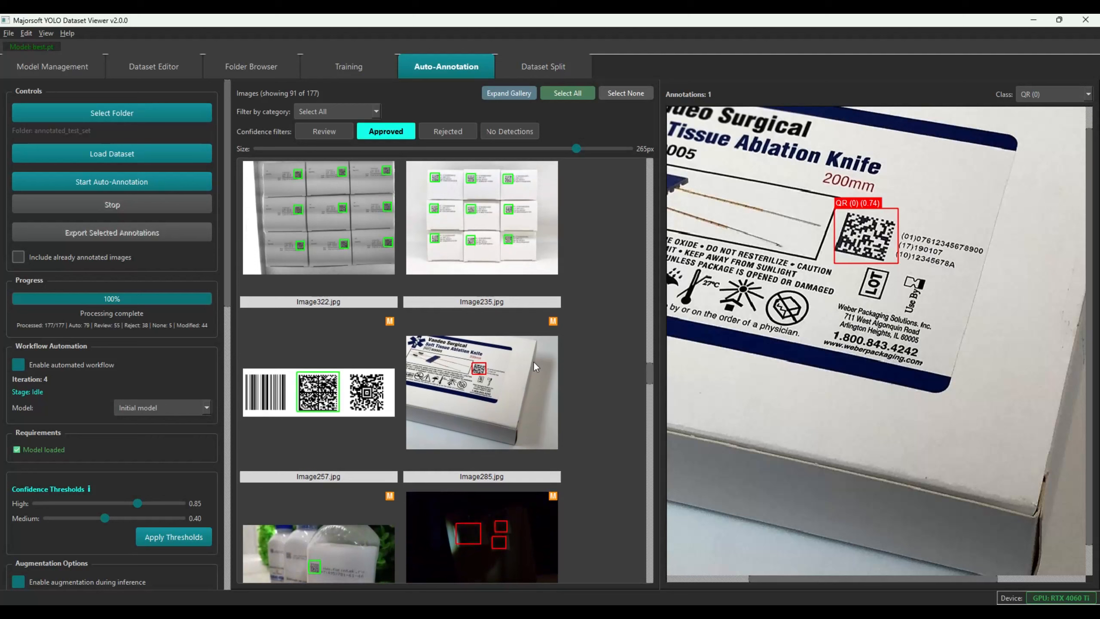
Change Image285's code box class from QR to DATAMATRIX (1), then deselect the image
left_click(503, 363)
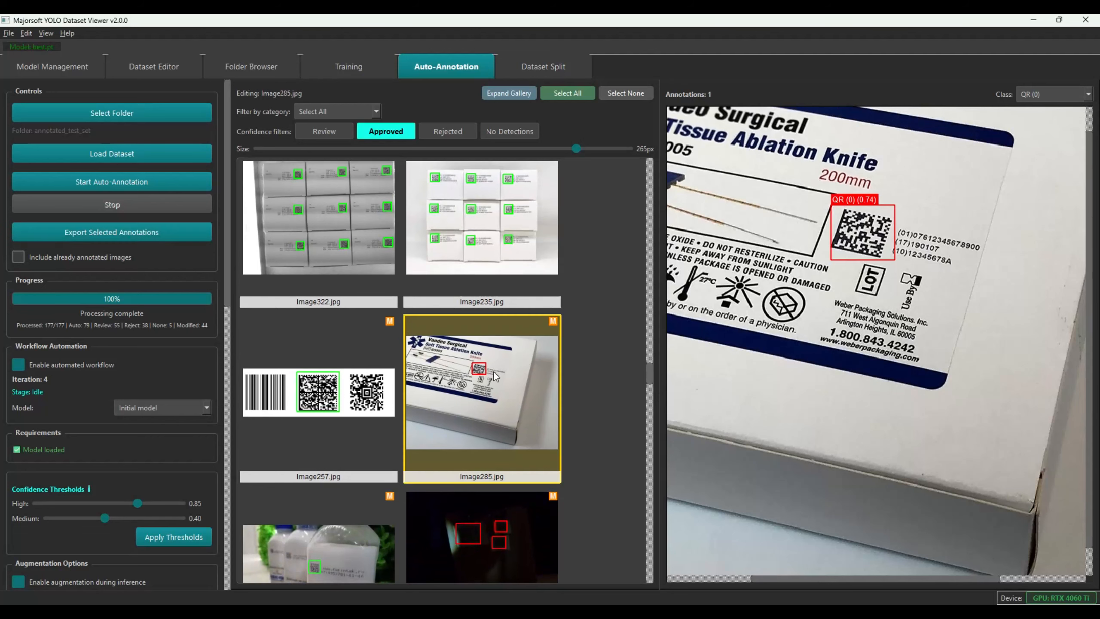
left_click(857, 237)
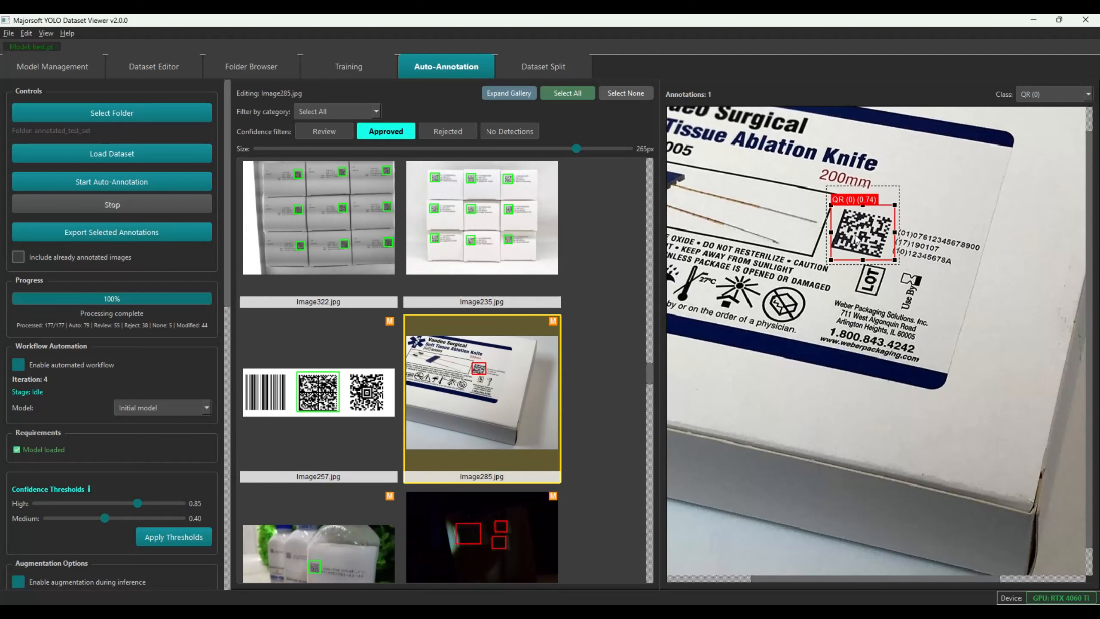
left_click(1055, 89)
left_click(1044, 109)
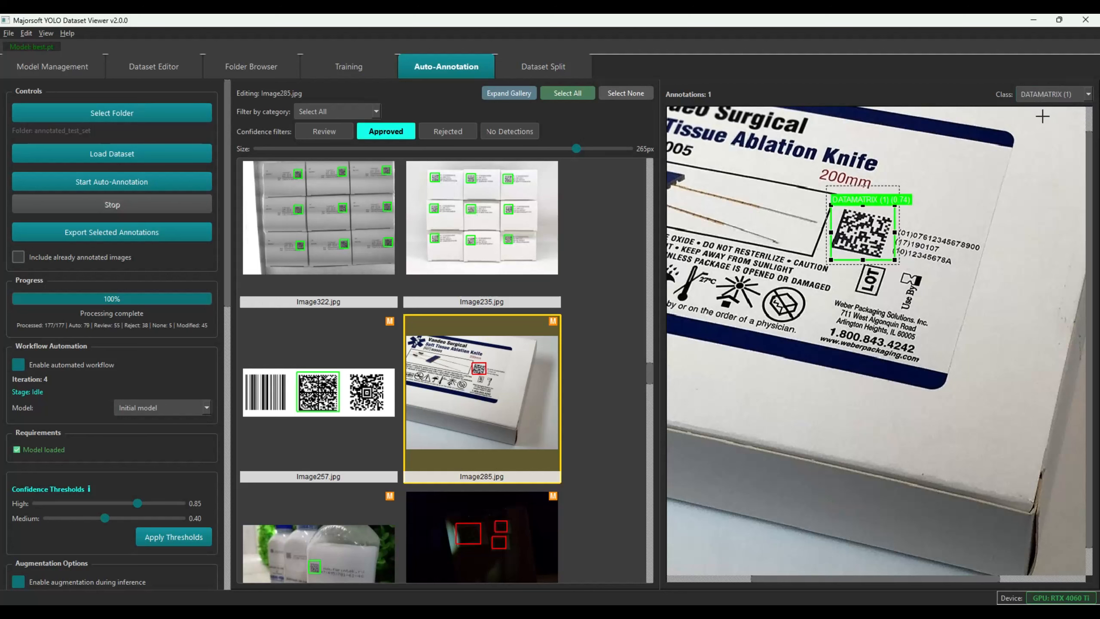
left_click(606, 342)
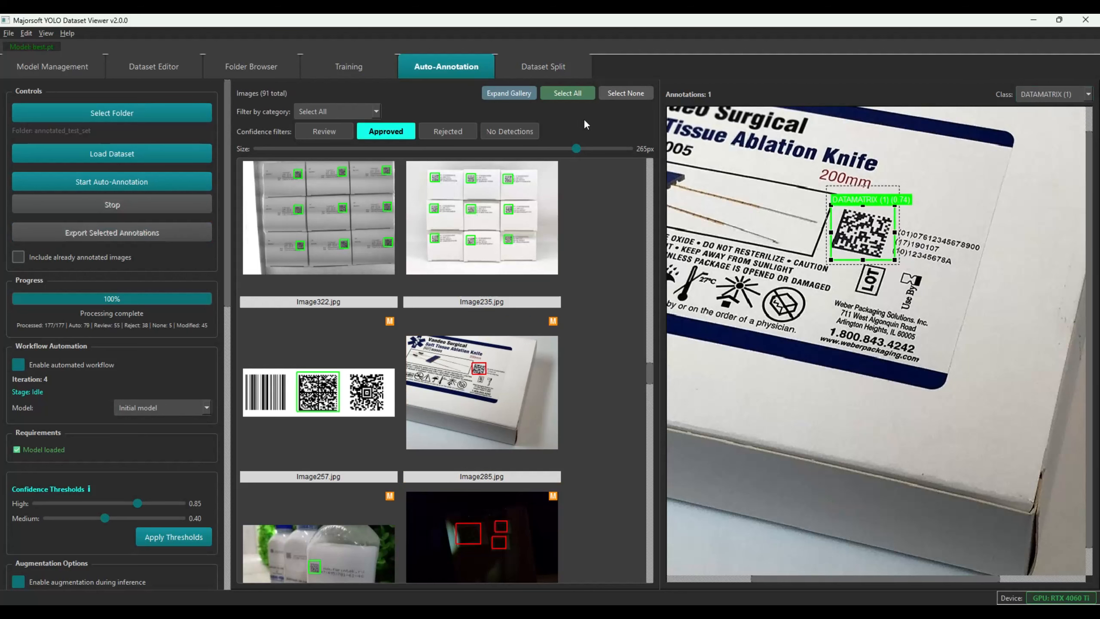
Select all 91 approved images, export their annotations, and go to the Dataset Split page
left_click(567, 94)
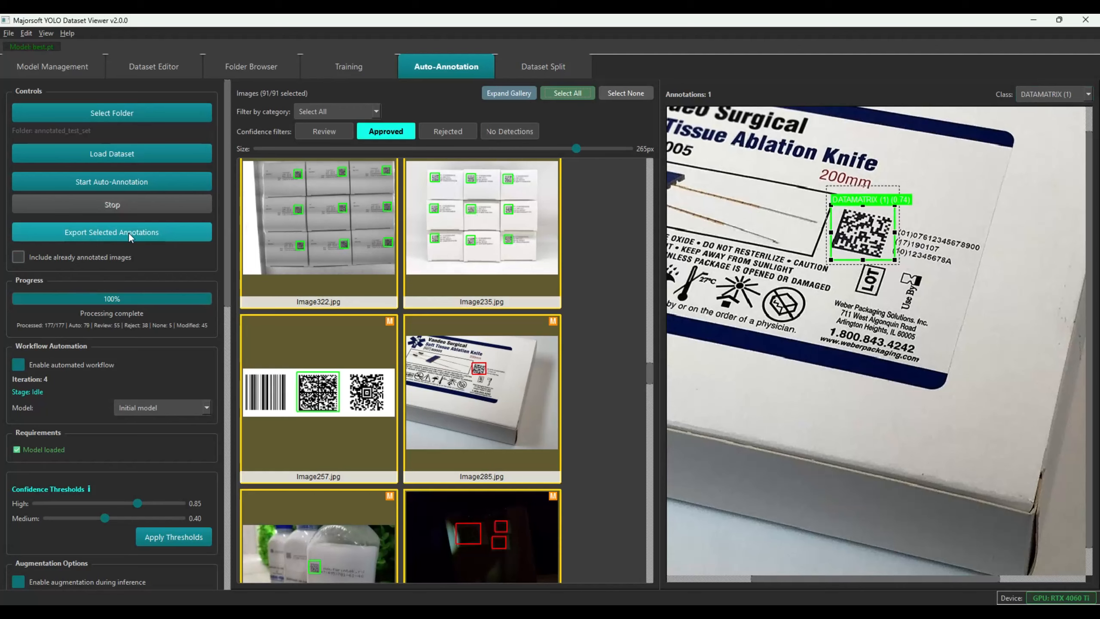
left_click_drag(229, 273, 225, 441)
scroll(109, 338, "up", 10)
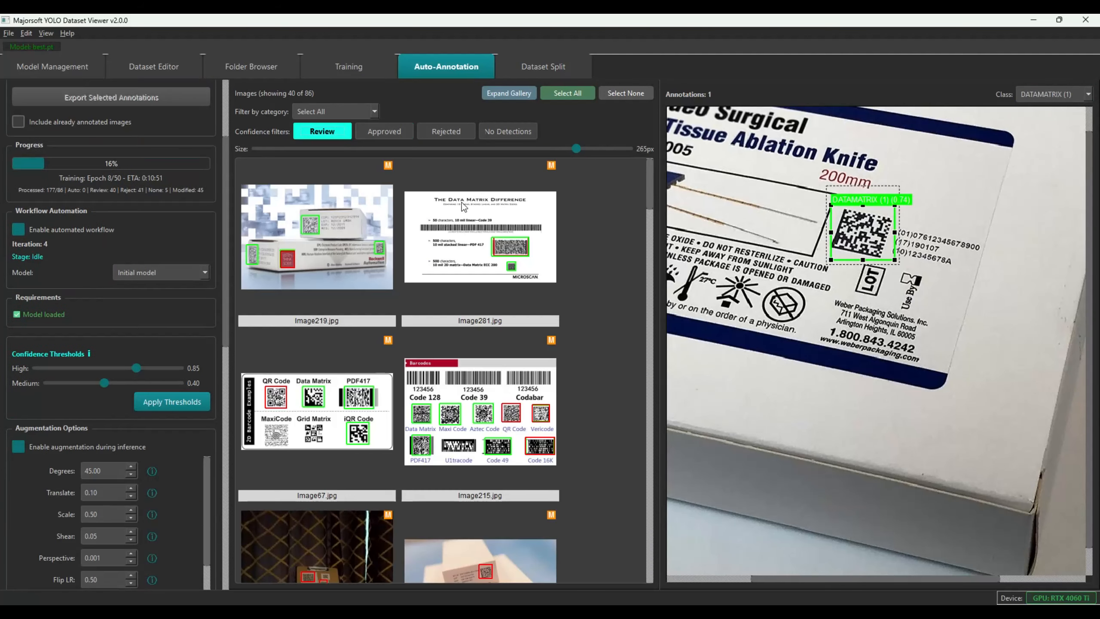
left_click(559, 62)
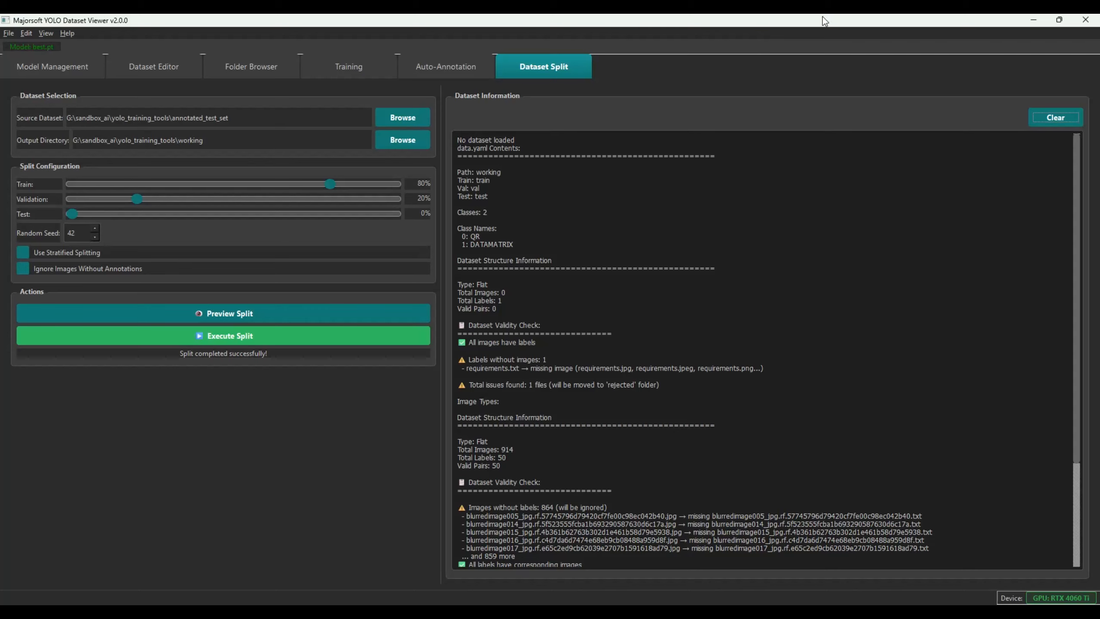
Close the viewer and check three blurred-image label files and one image in annotated_test_set
left_click(1082, 24)
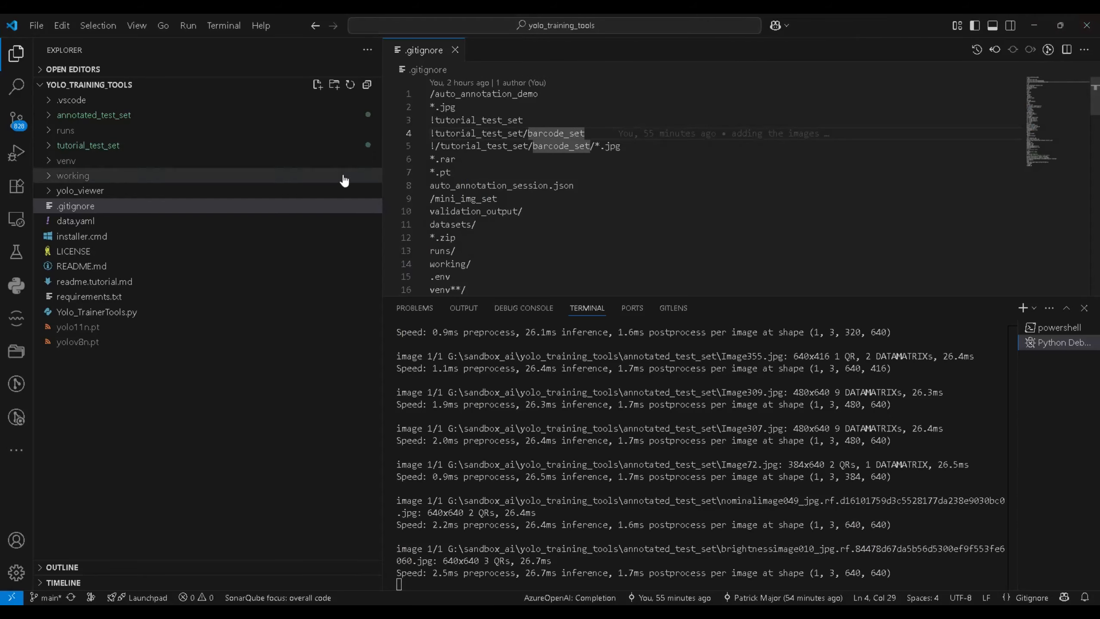
left_click(454, 50)
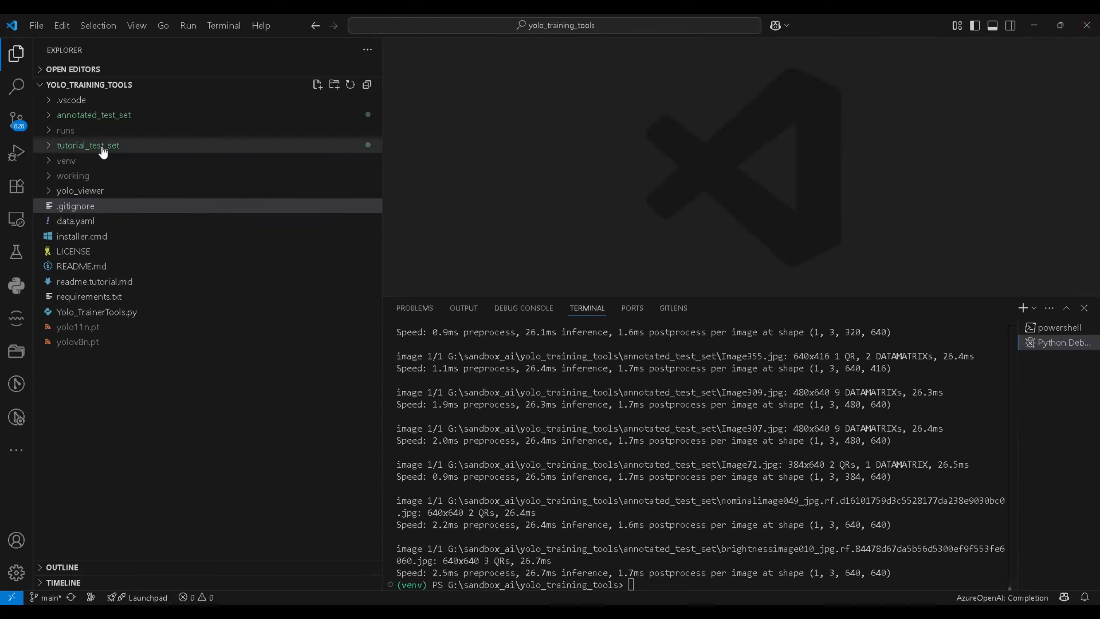
left_click(72, 116)
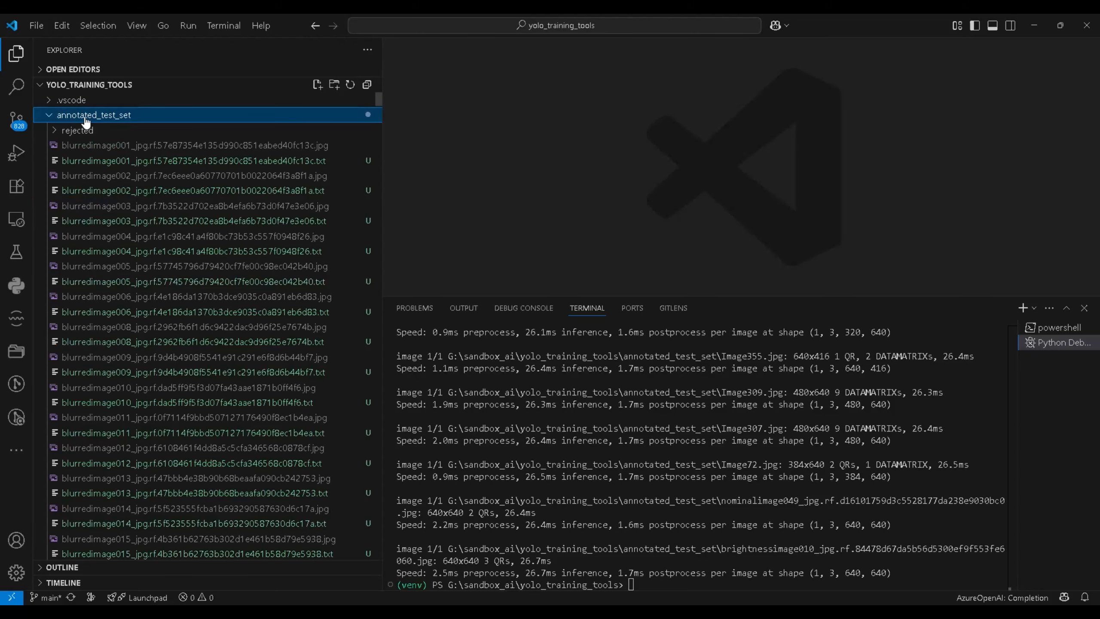
left_click(290, 164)
left_click(294, 191)
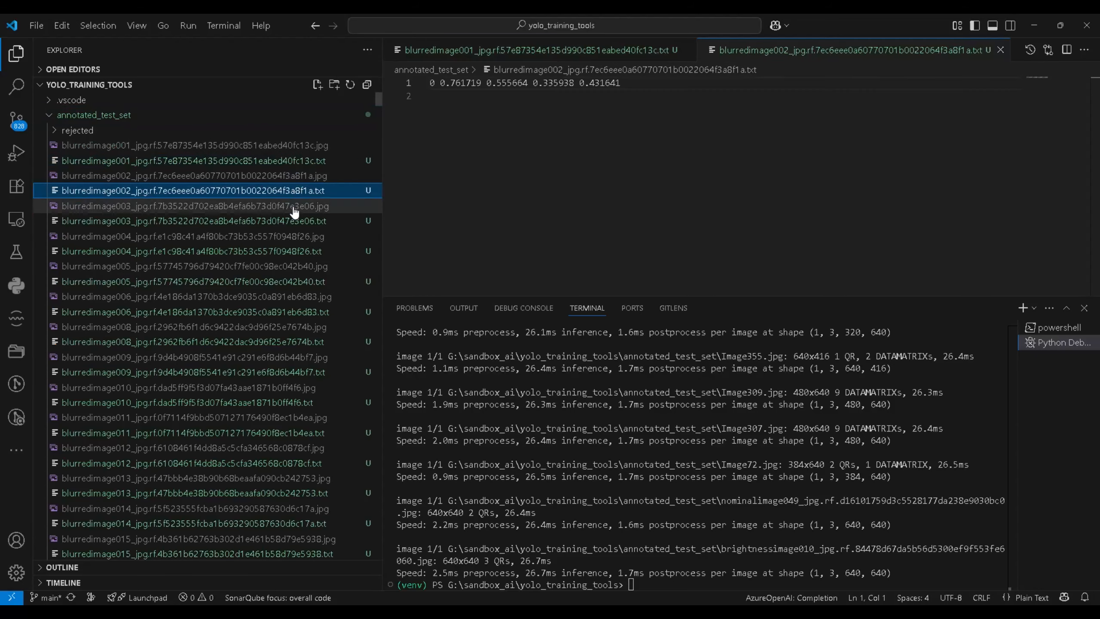
left_click(294, 221)
left_click(298, 146)
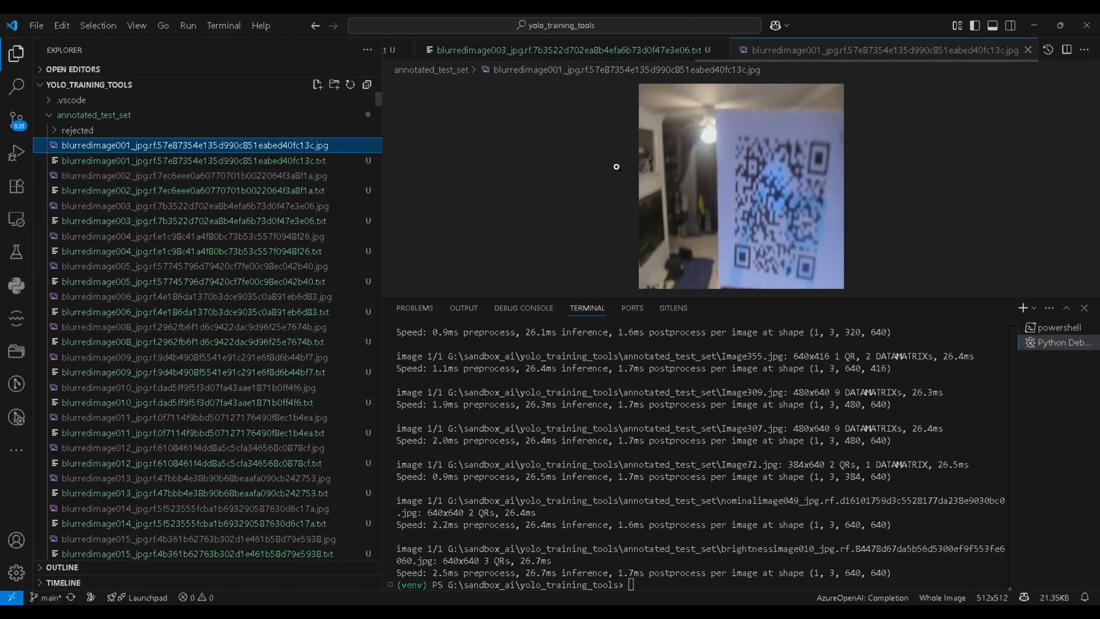
left_click(1028, 50)
left_click(903, 125)
key("ctrl+w")
key("ctrl+w")
key("ctrl+w")
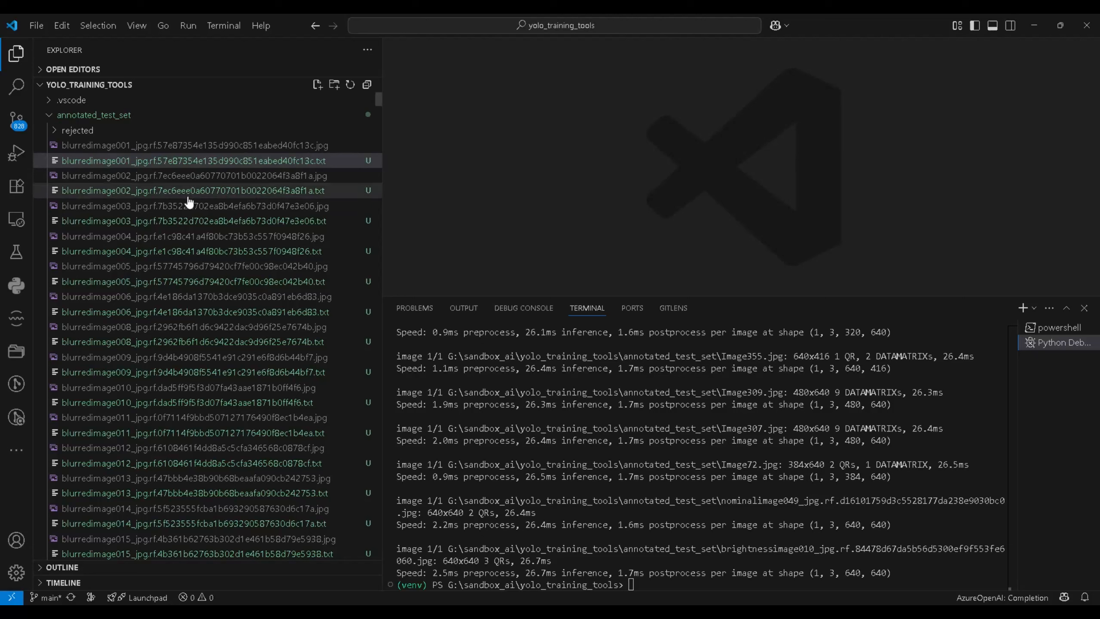
left_click(50, 116)
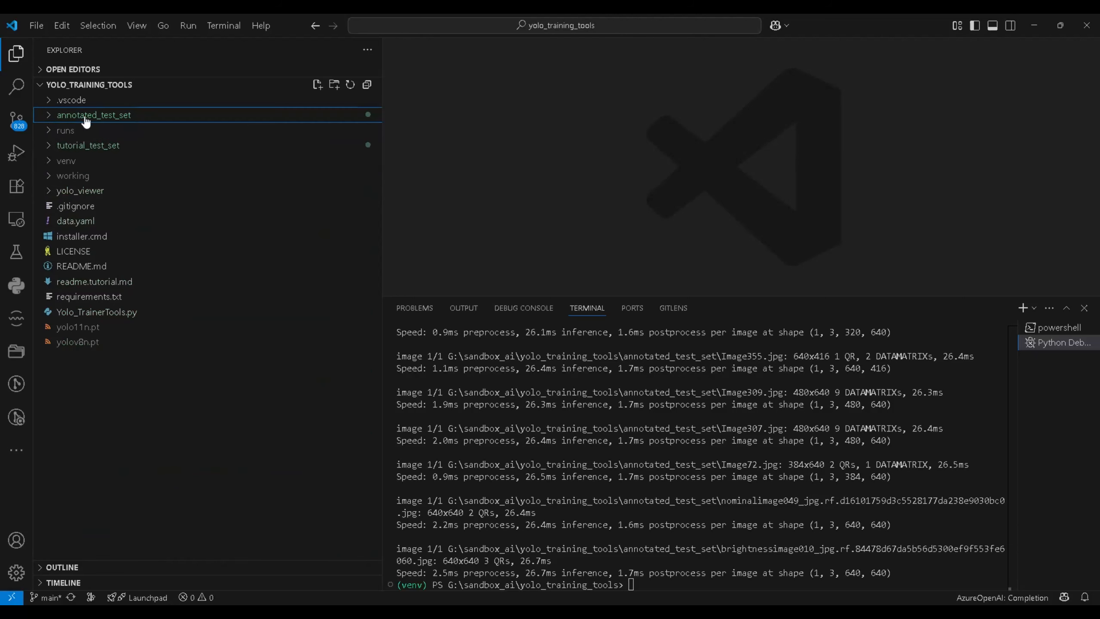
Permanently delete all seven items in the working folder through File Explorer
left_click(73, 175)
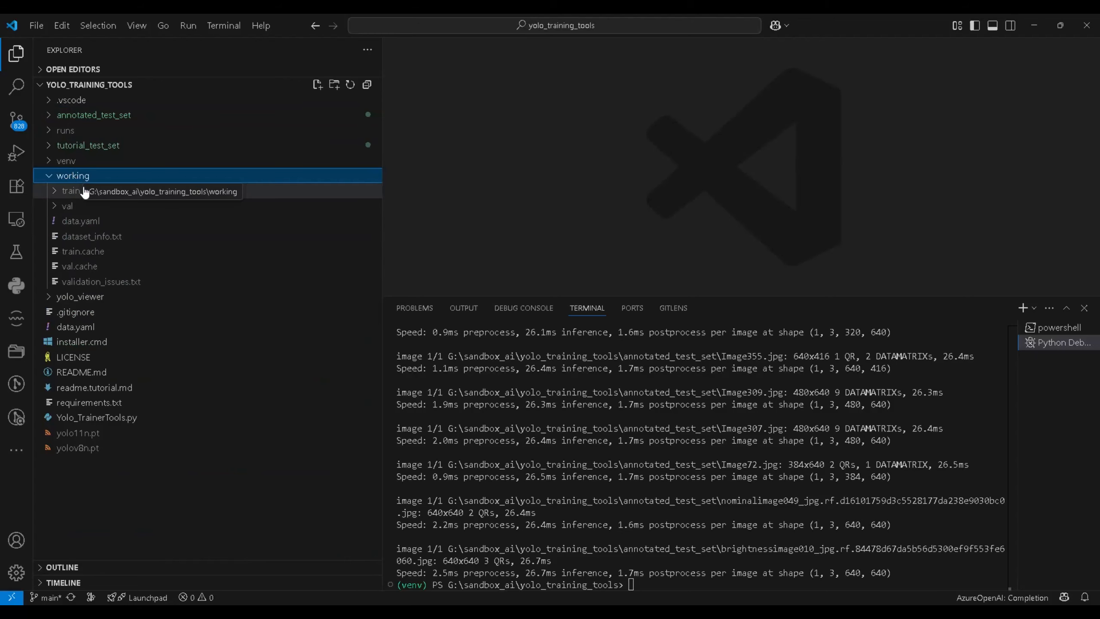
right_click(78, 178)
left_click(143, 85)
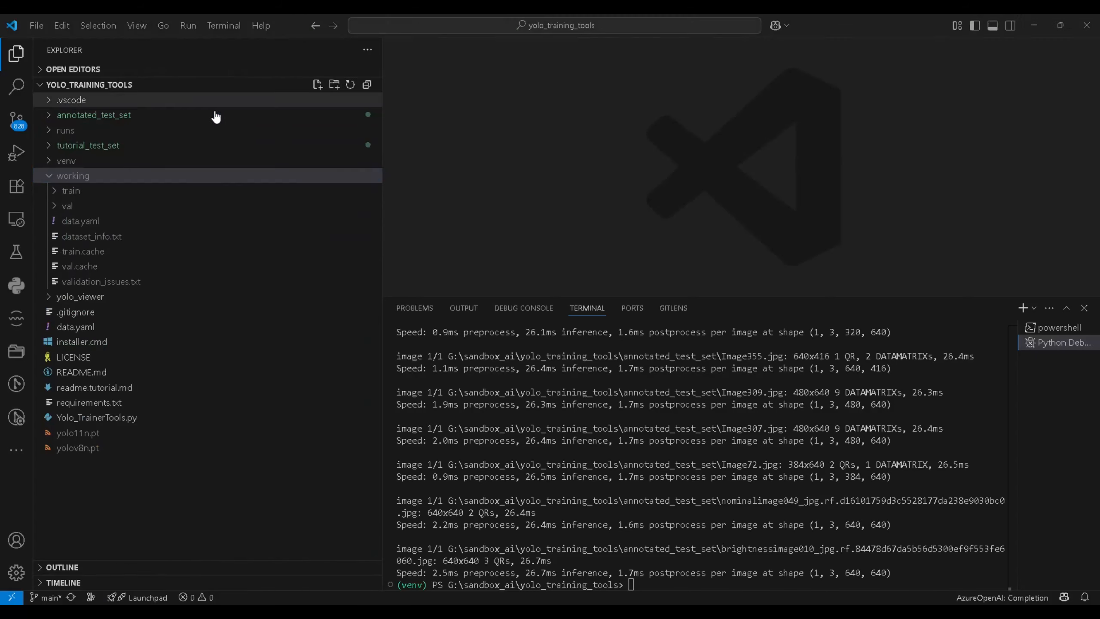
double_click(299, 216)
left_click_drag(461, 300, 232, 96)
key("shift+Delete")
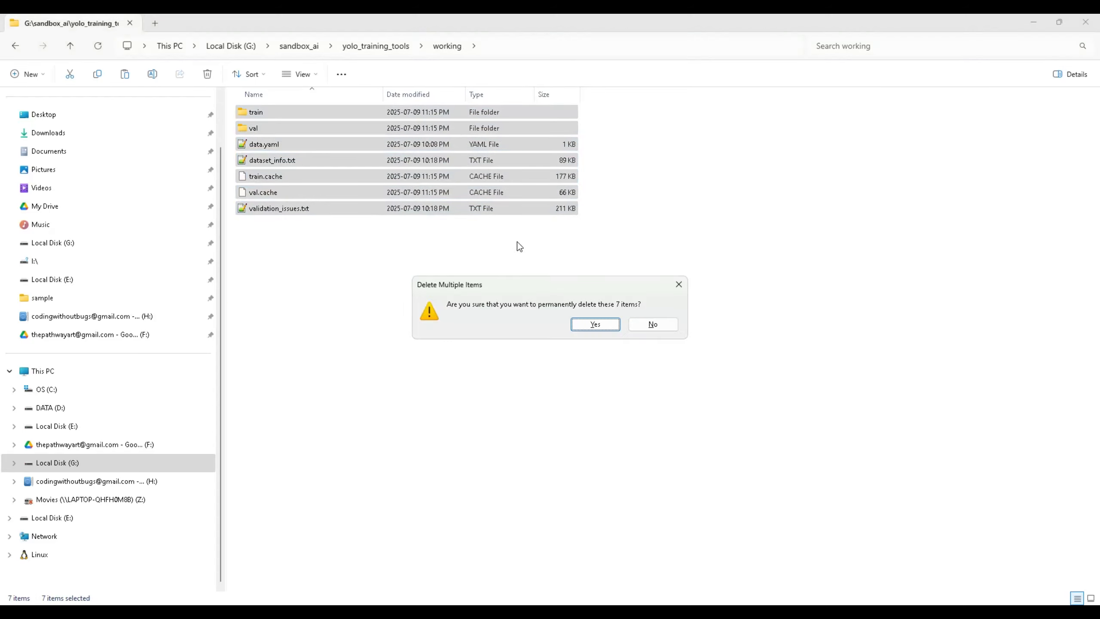
key("Return")
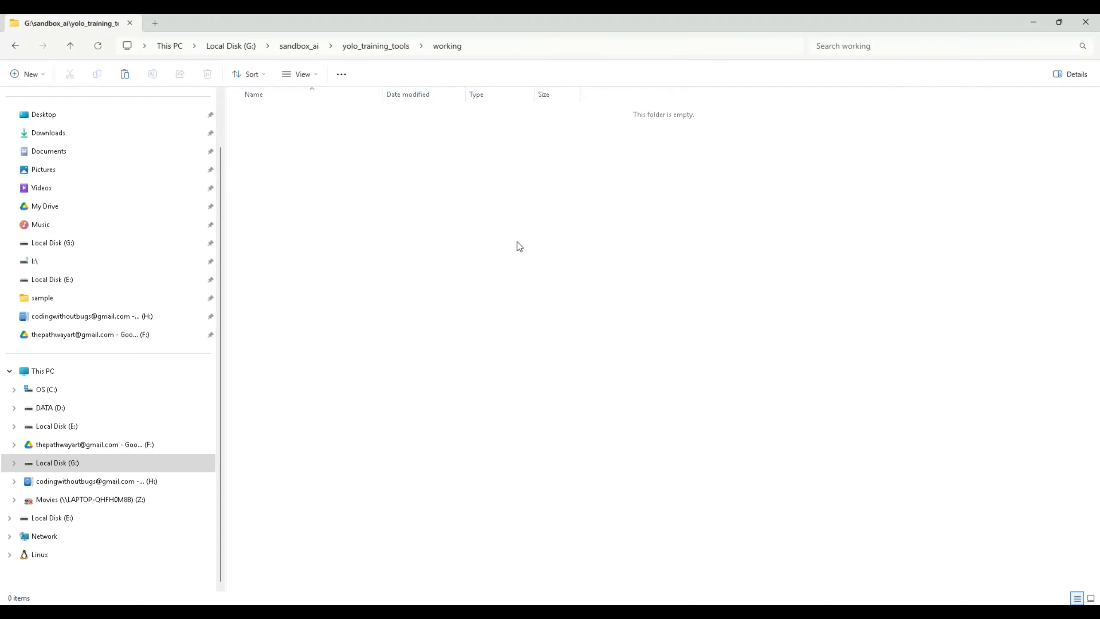
left_click(380, 47)
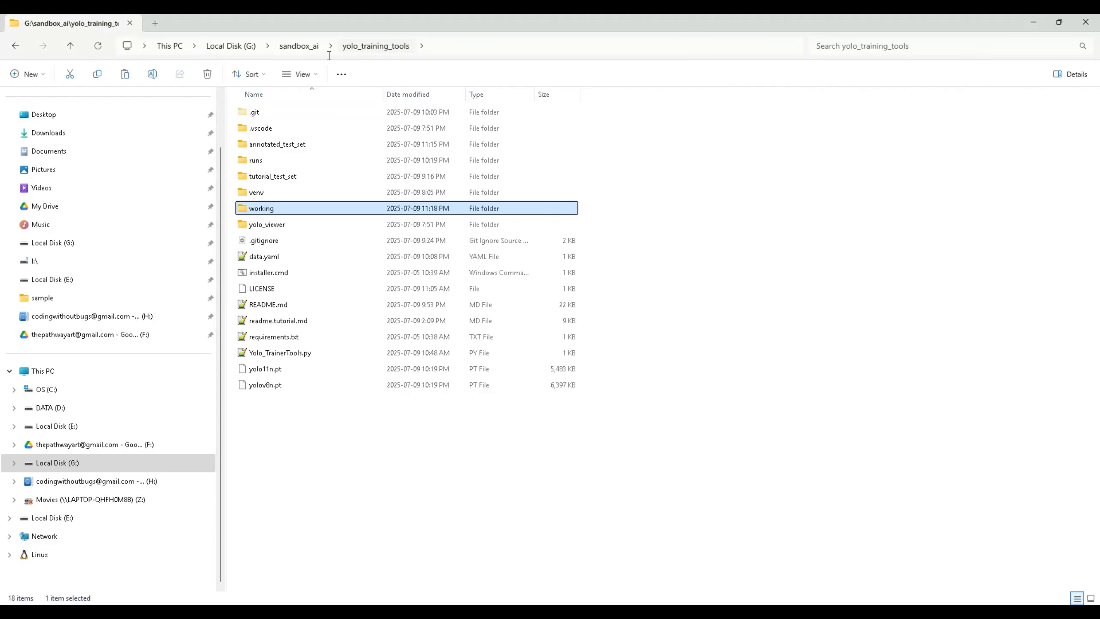
Back in VS Code, clear the terminal with cls and recall the Yolo_TrainerTools.py launch command
key("alt+Tab")
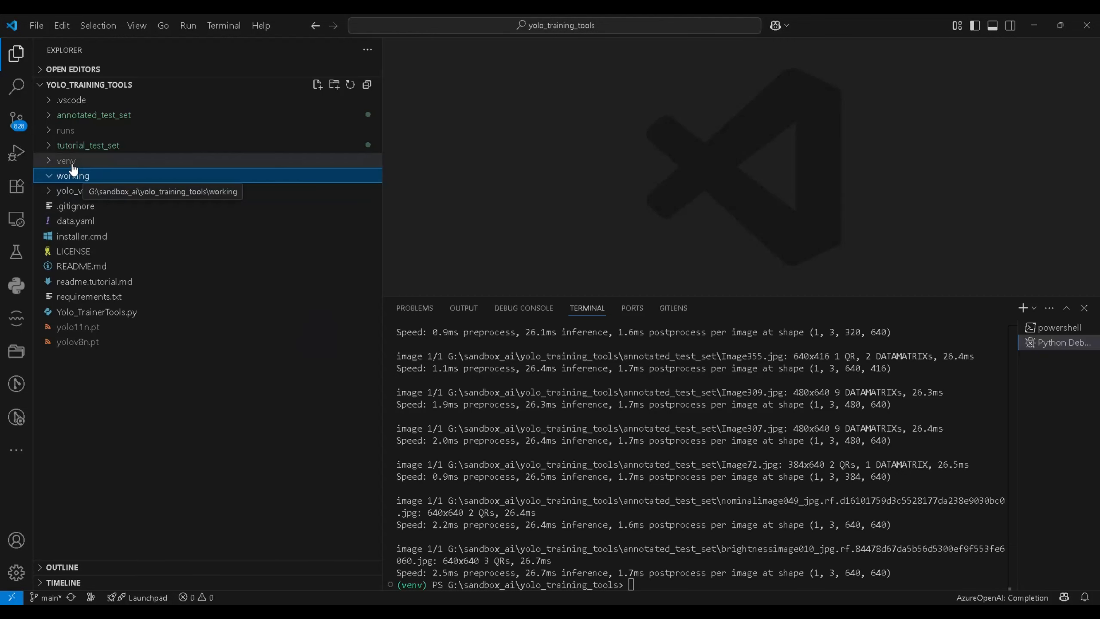
key("alt+Tab")
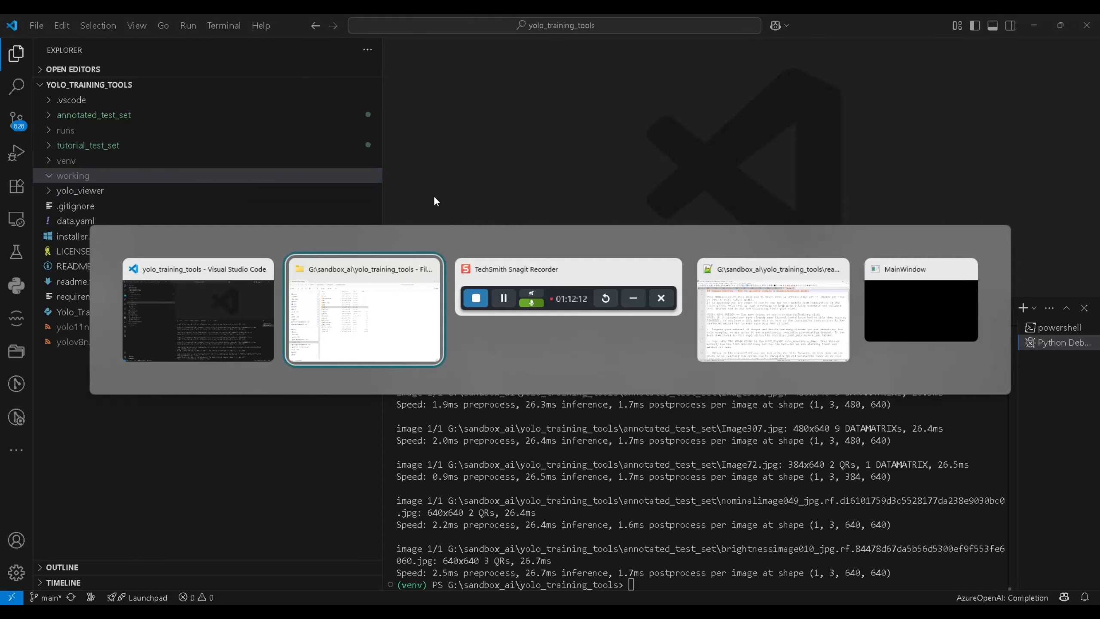
key("alt+shift+Tab")
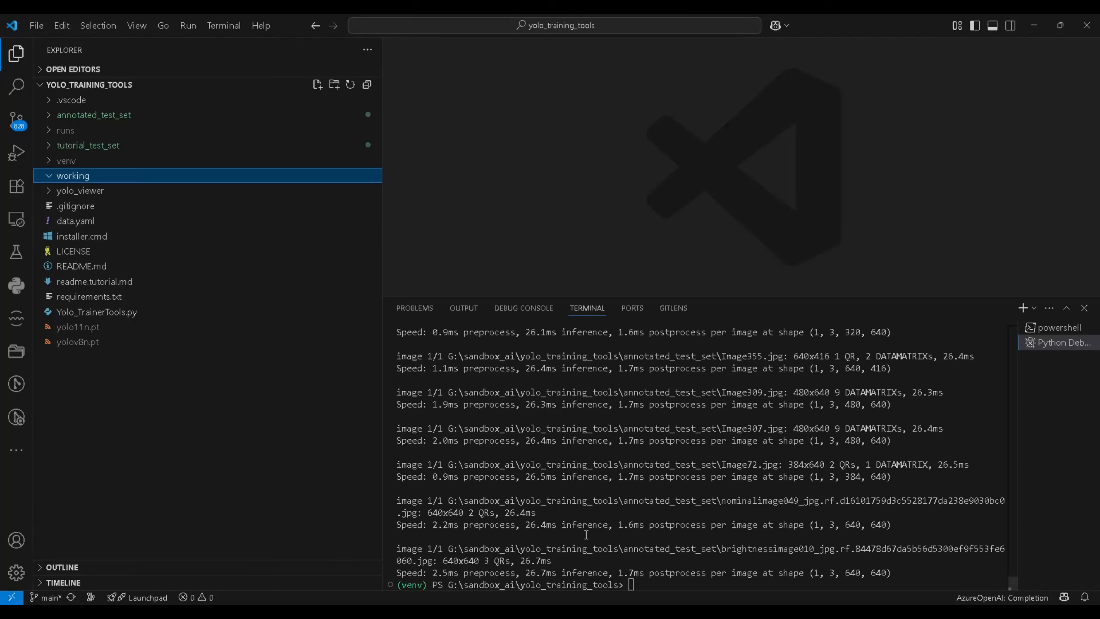
left_click(657, 580)
type("cls")
key("Return")
key("Up")
key("Up")
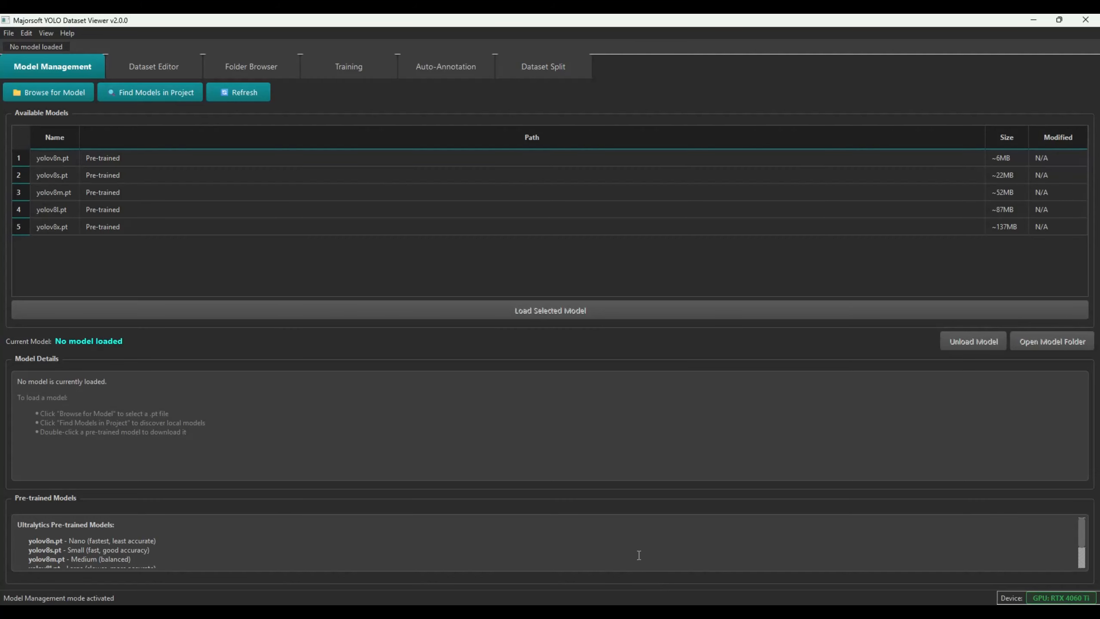
Show the empty Dataset Split page with no source dataset and the default 70/20/10 split
left_click(539, 75)
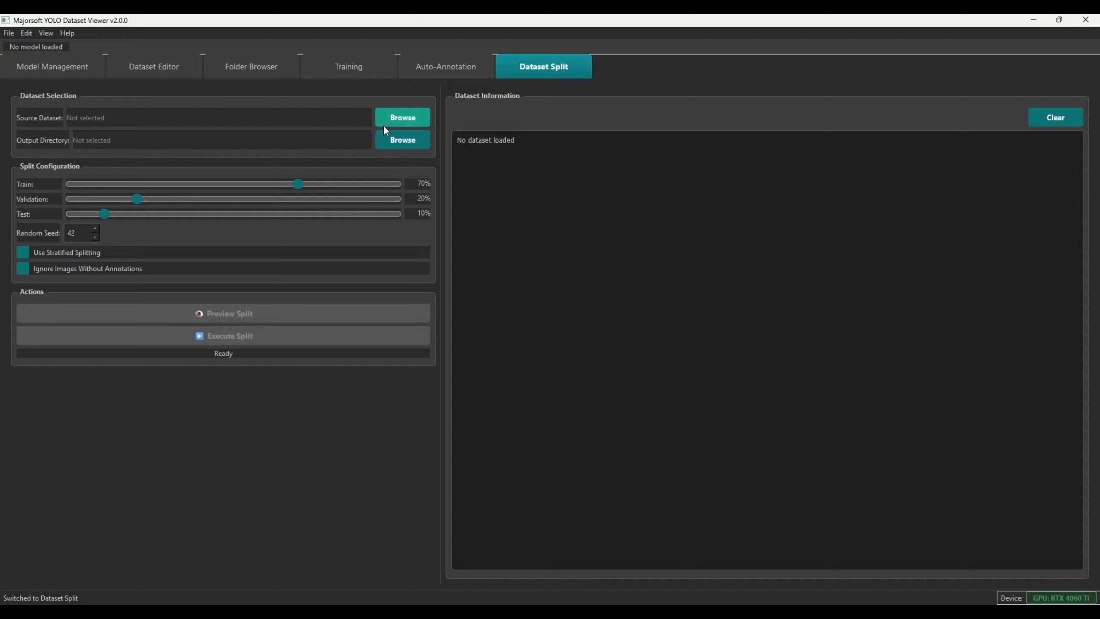
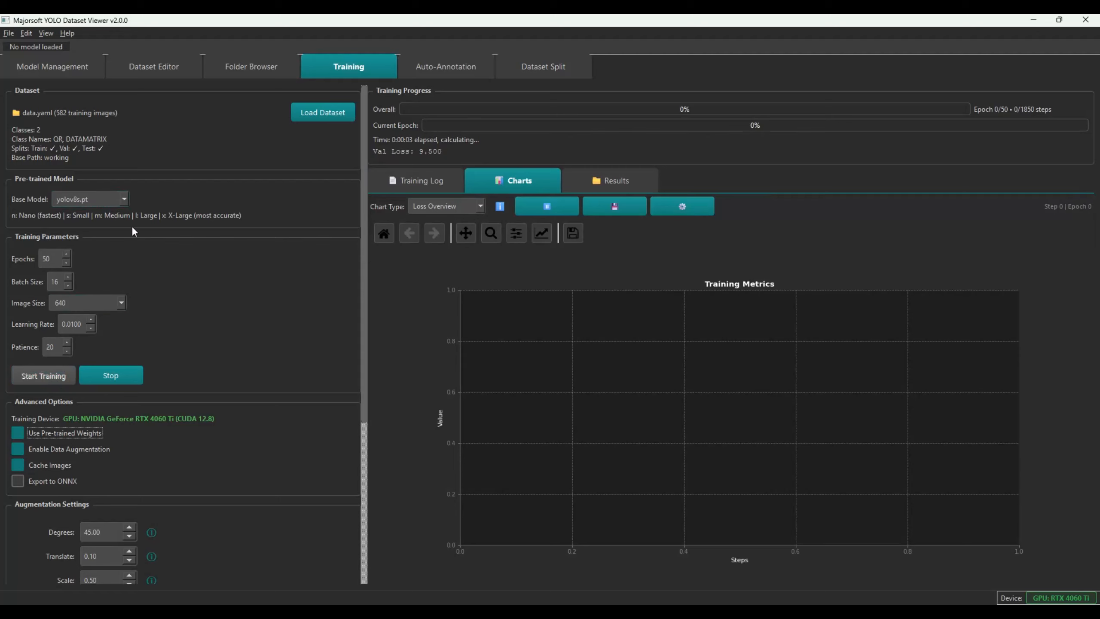
left_click(123, 200)
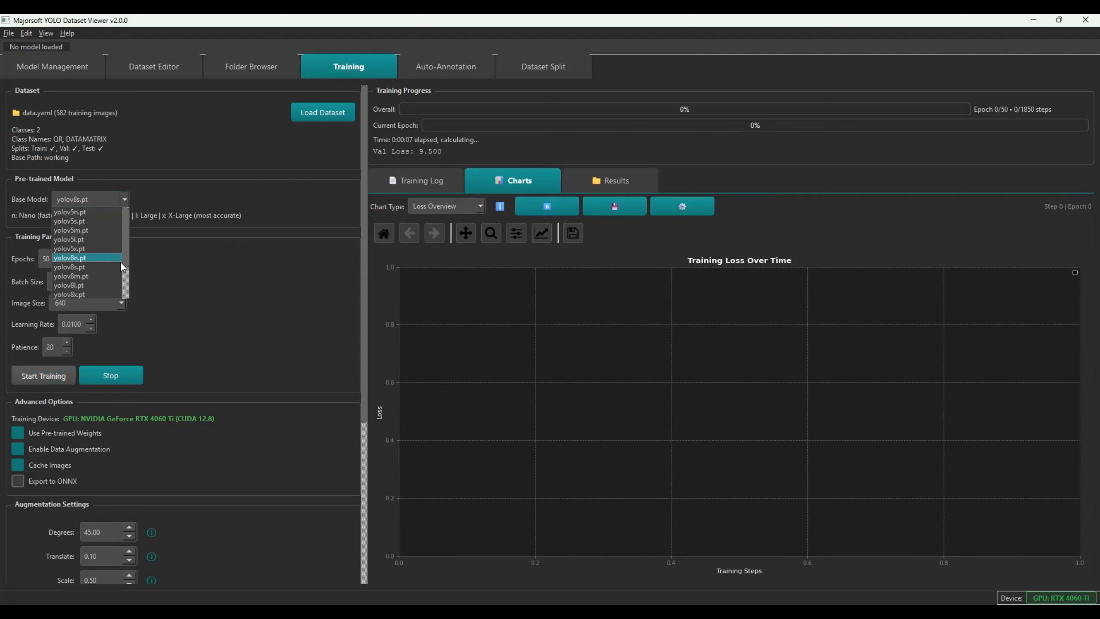
left_click(127, 283)
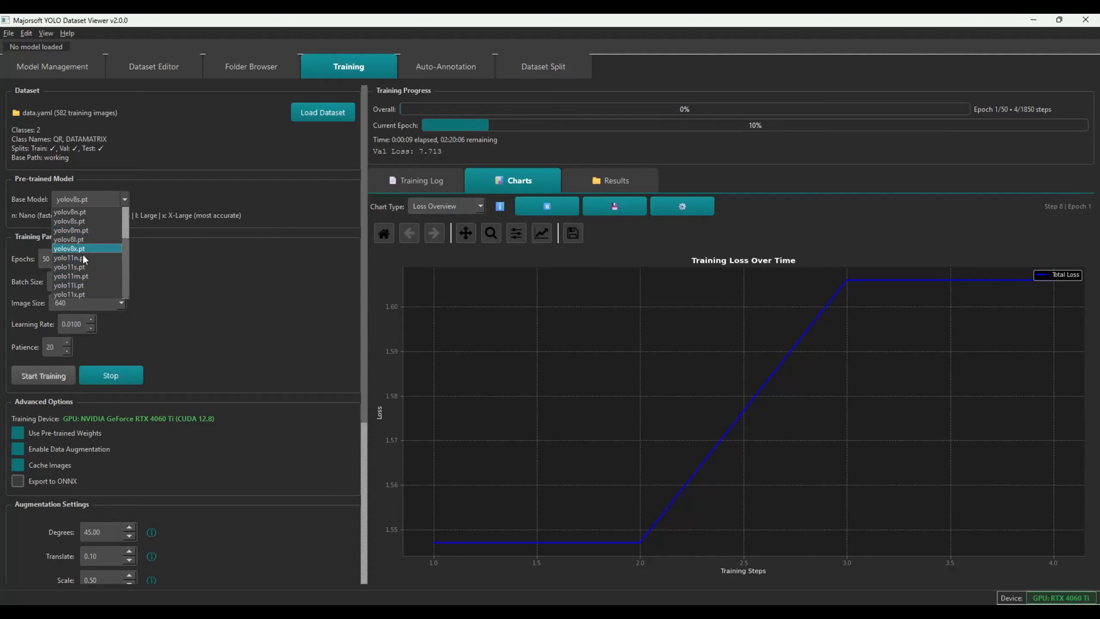
left_click(245, 196)
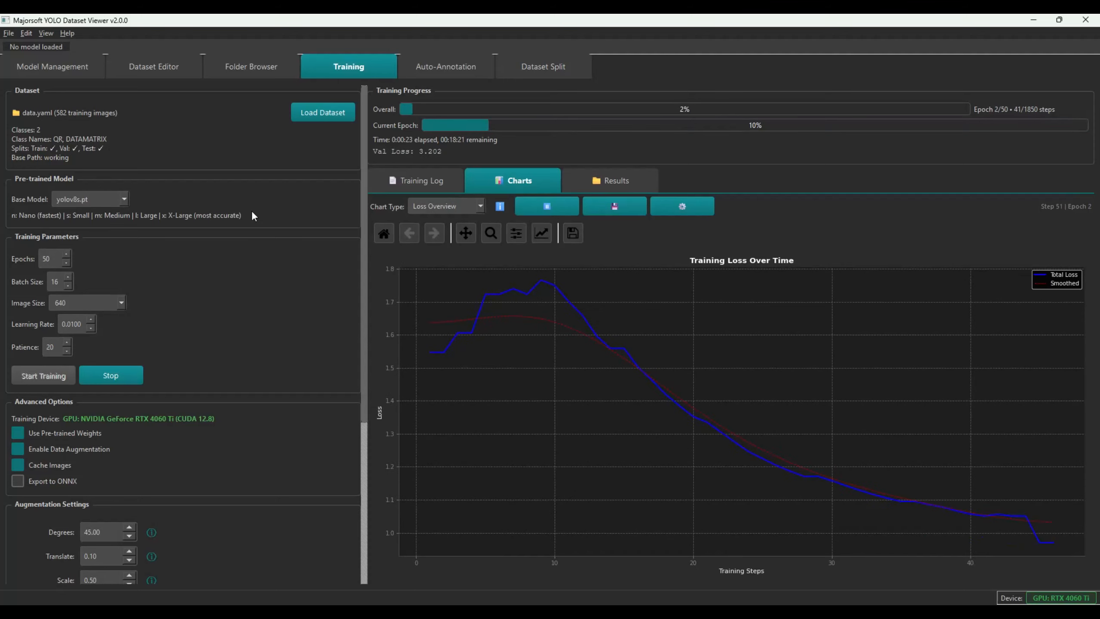
key("ctrl+shift+Escape")
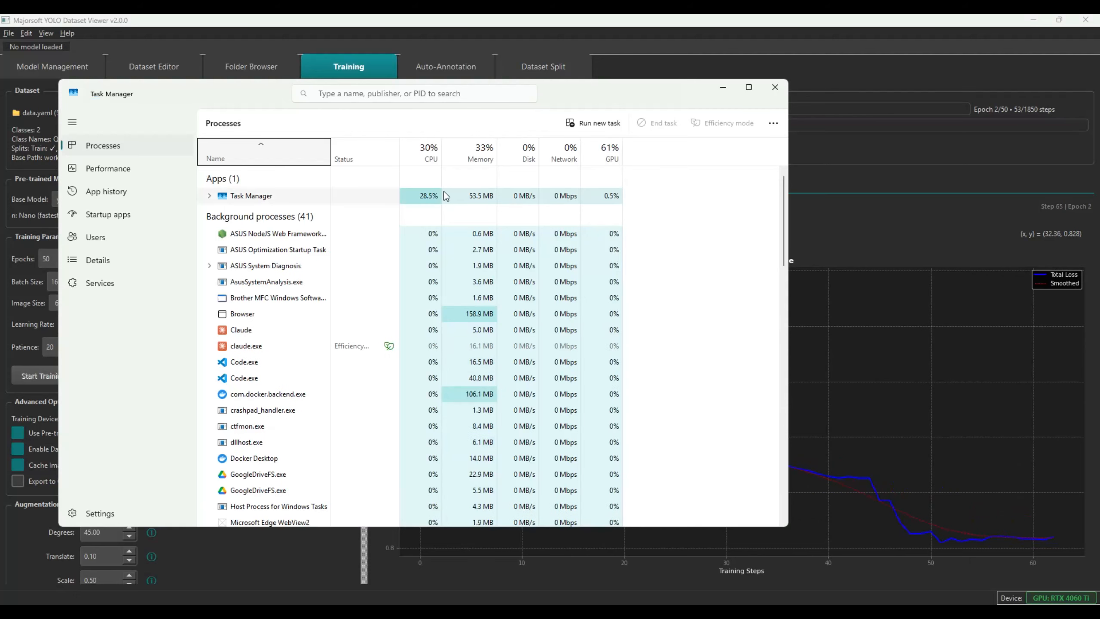
left_click(112, 168)
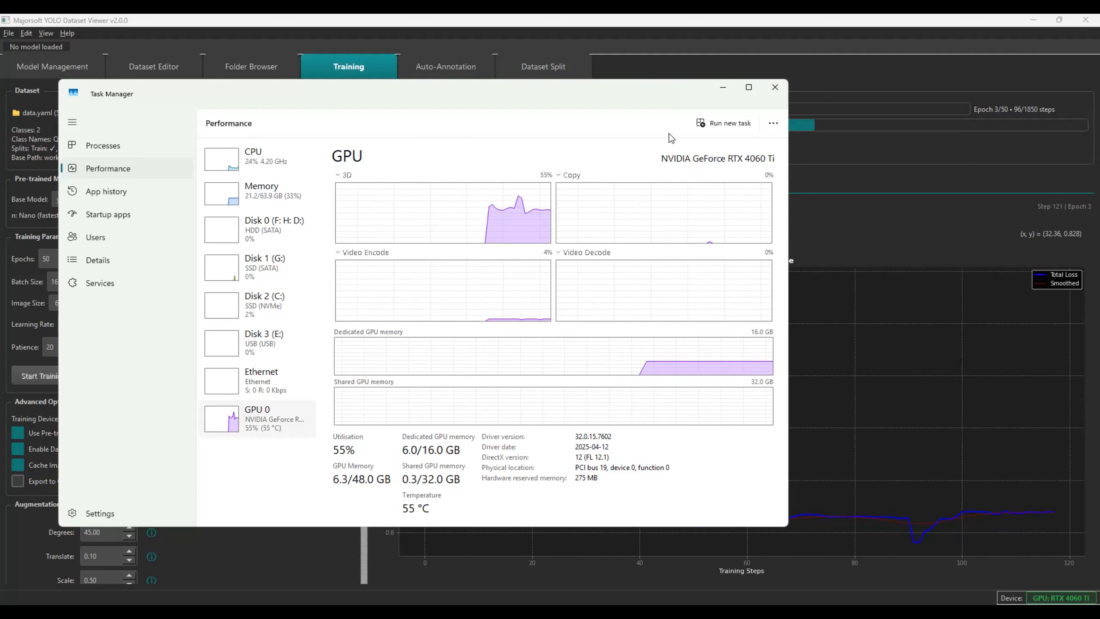
left_click(774, 88)
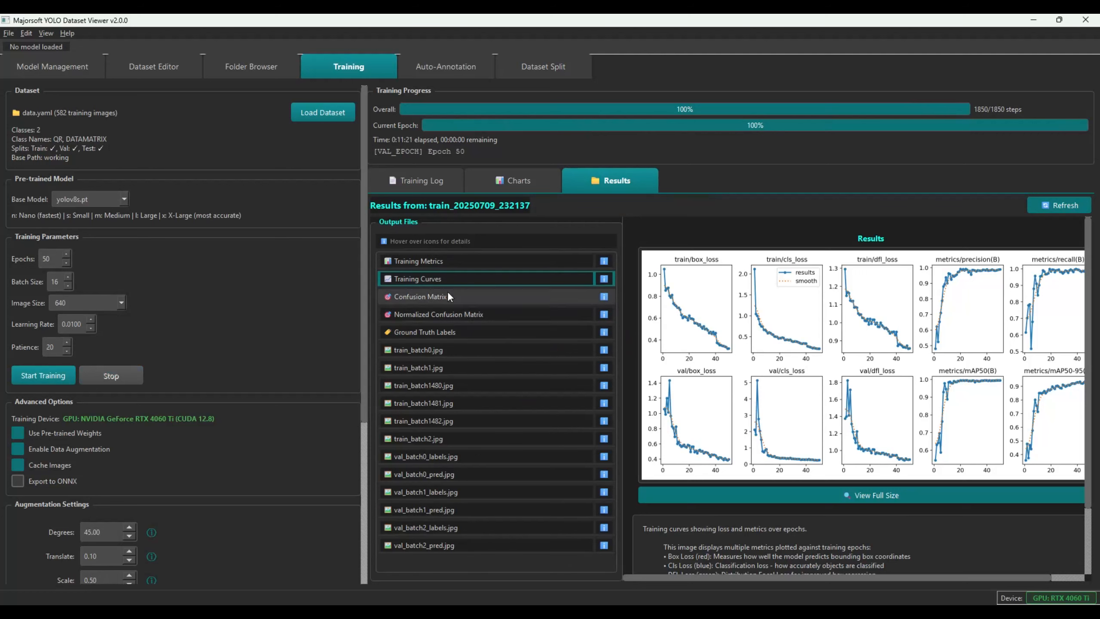
In File Explorer, open runs > train sorted newest first and enter run train_20250709_232137
key("alt+Tab")
left_click(482, 277)
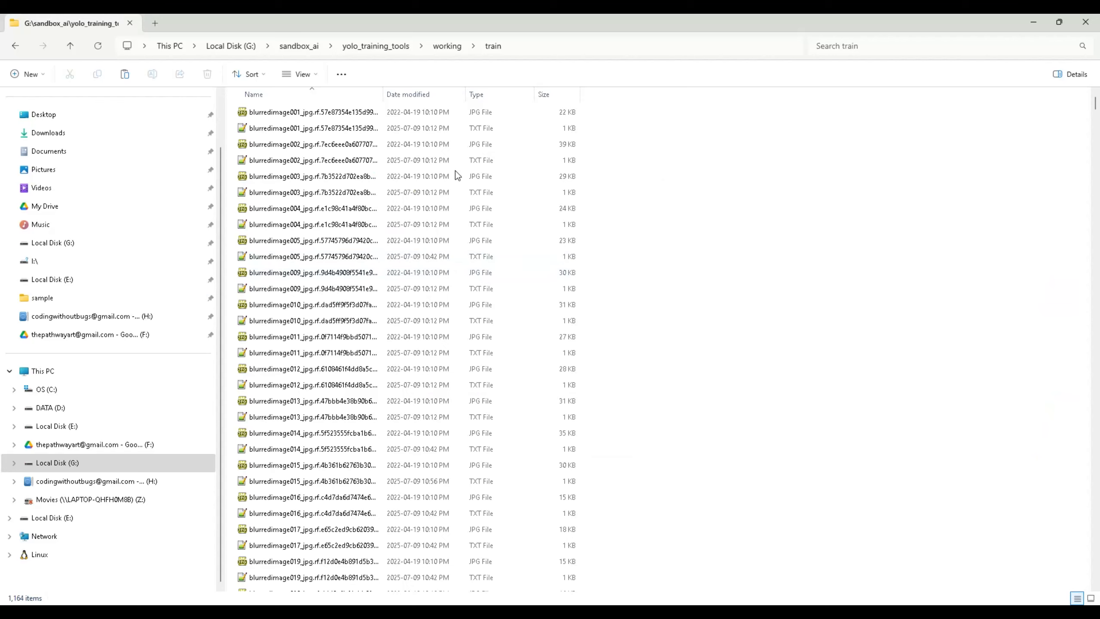
left_click(376, 45)
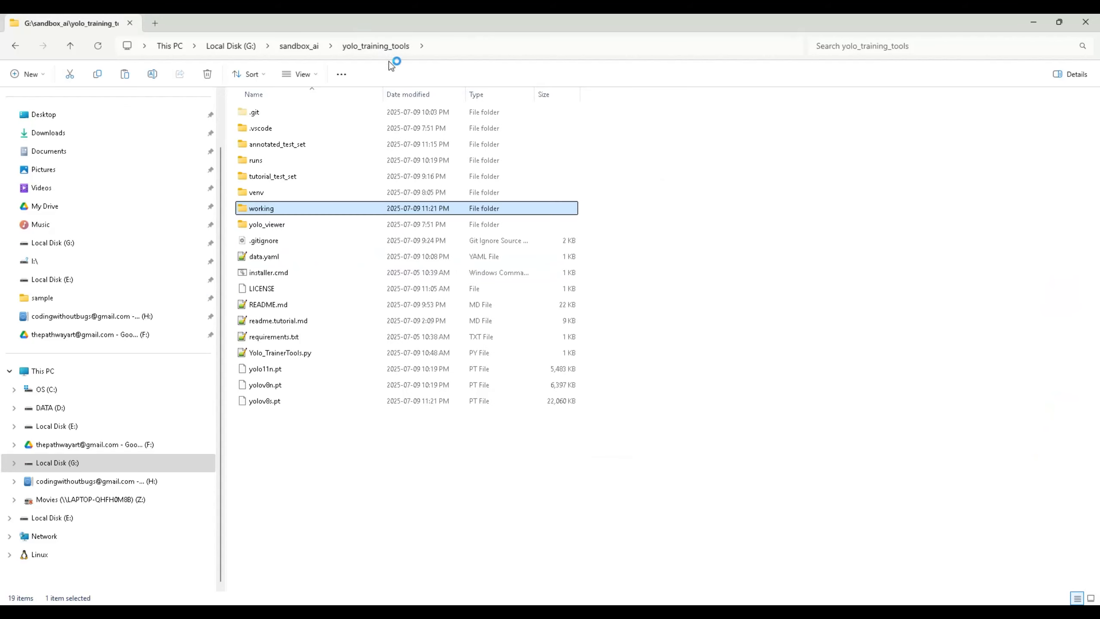
double_click(269, 160)
double_click(269, 112)
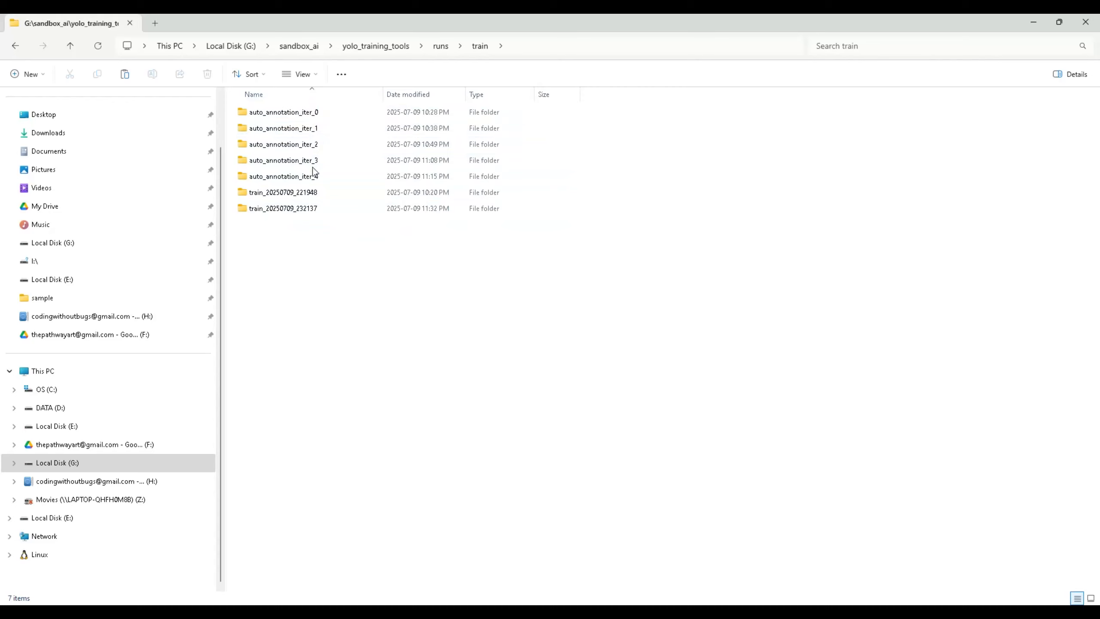
left_click(400, 95)
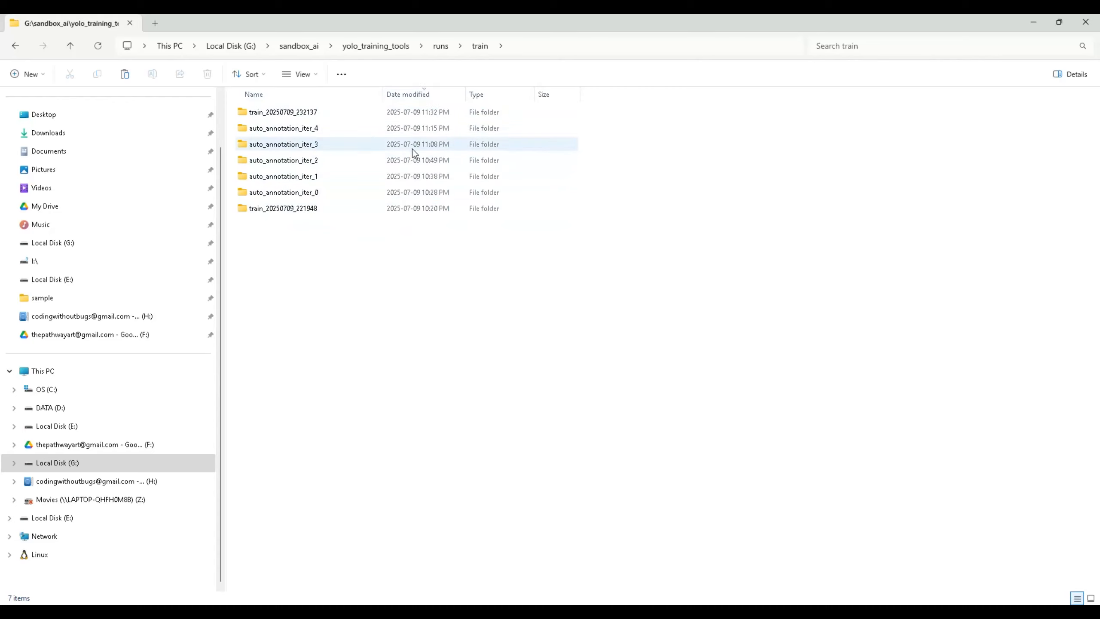
left_click(340, 112)
double_click(285, 112)
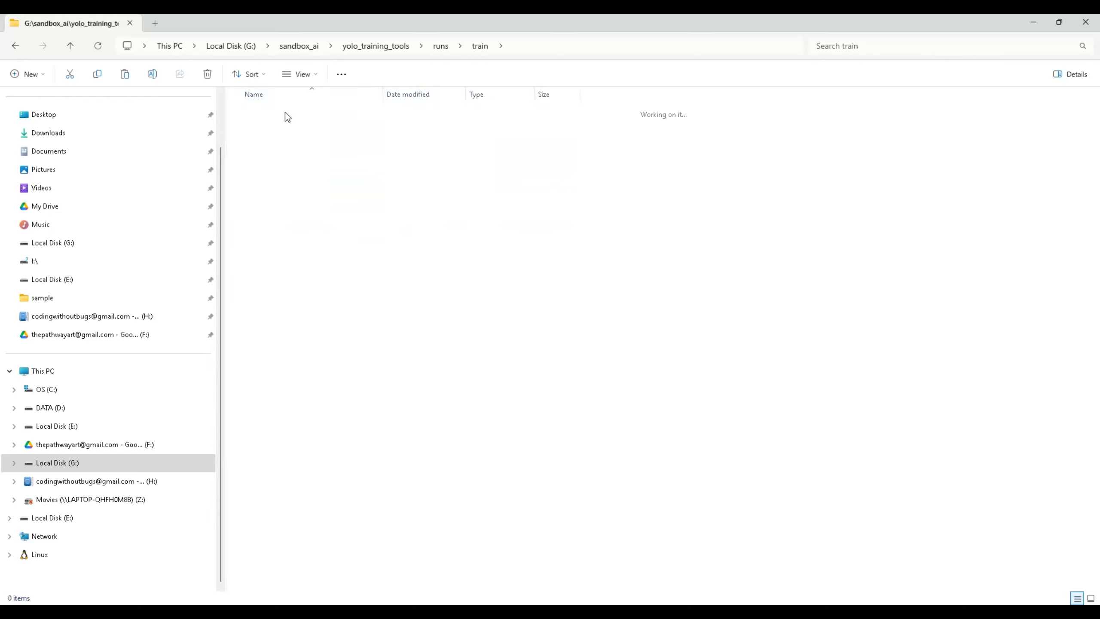
Inspect the best.pt and last.pt files in the run's weights folder
double_click(267, 124)
left_click_drag(306, 158, 203, 91)
left_click(269, 130)
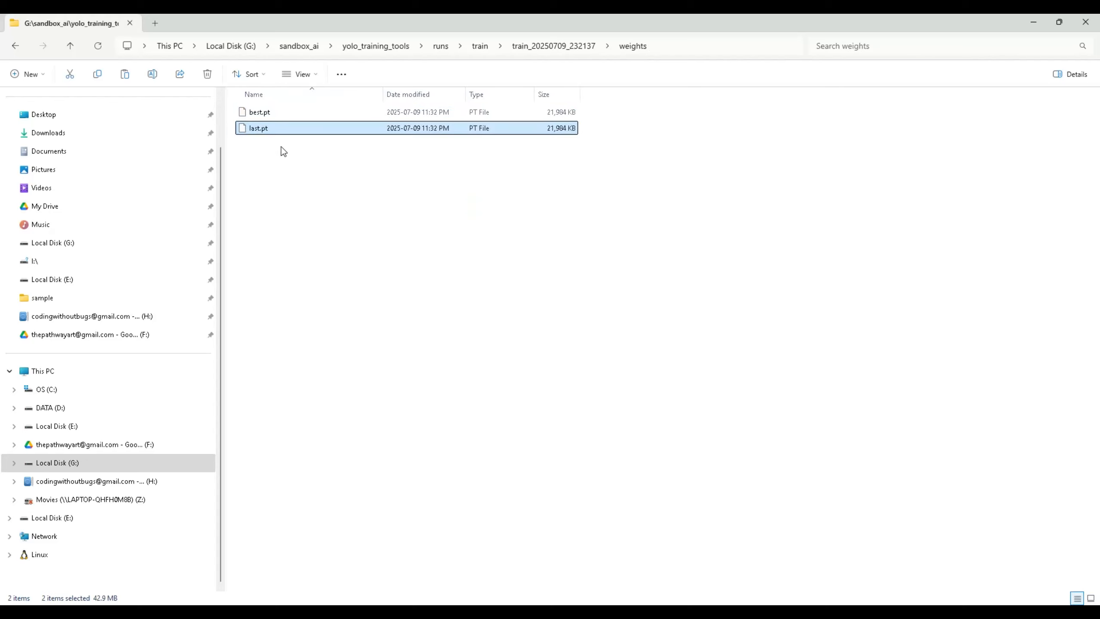
left_click(252, 115)
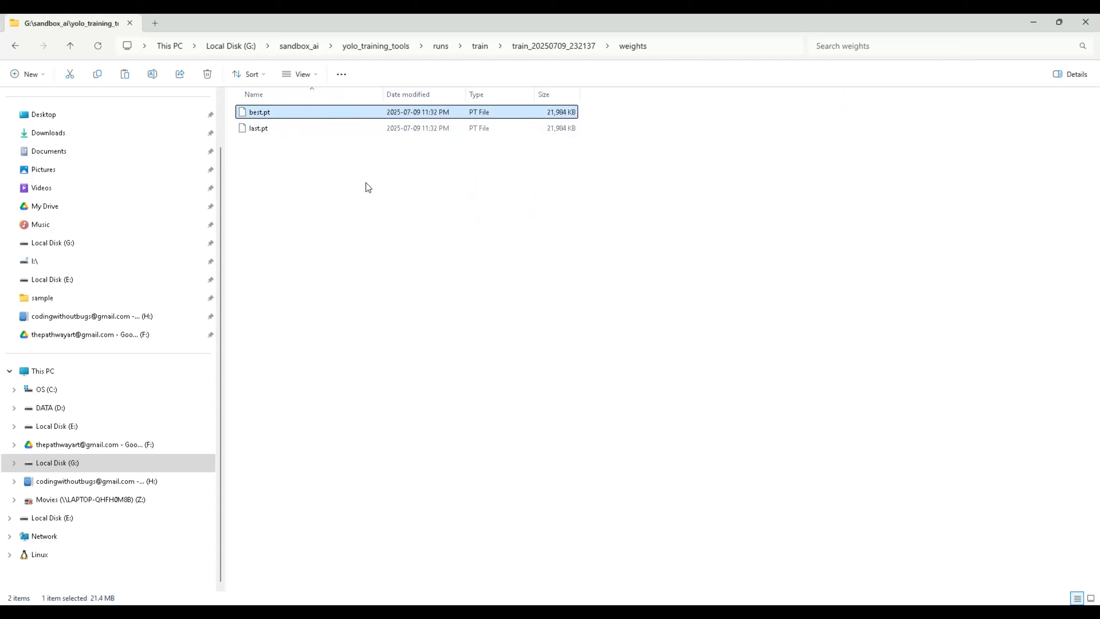
left_click(374, 200)
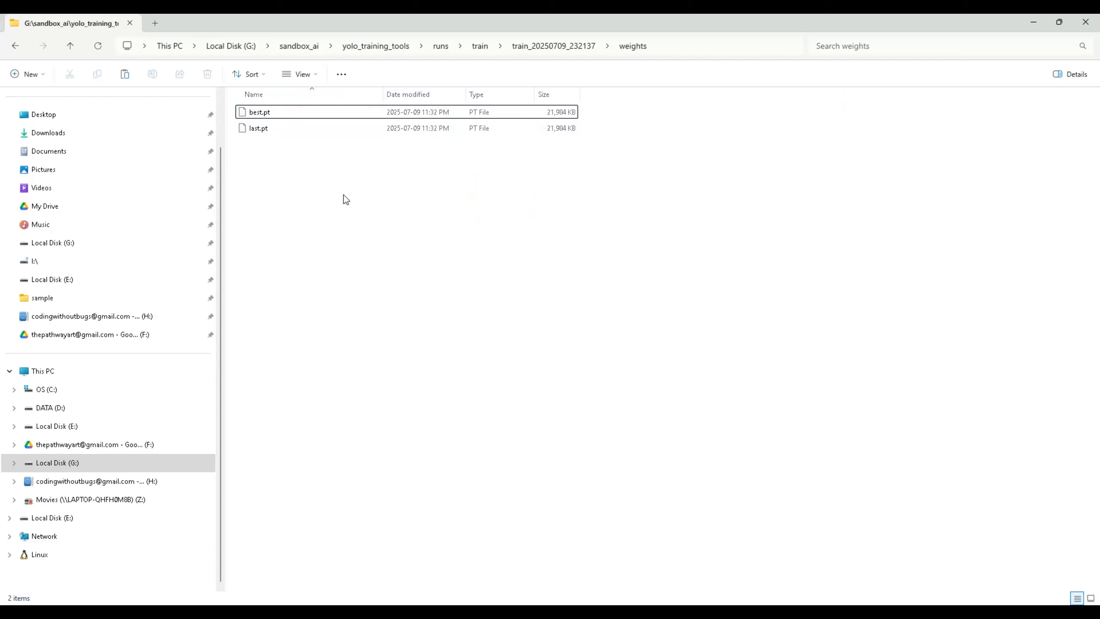
Review the run's args.yaml training settings, then return to the yolo_training_tools folder
key("alt+Left")
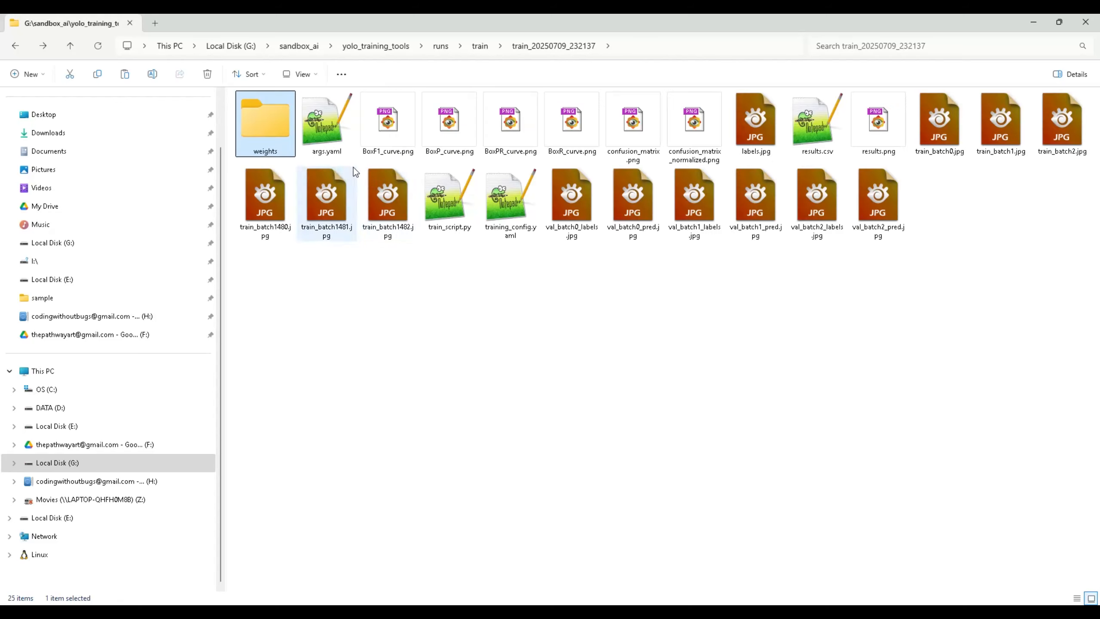
double_click(321, 130)
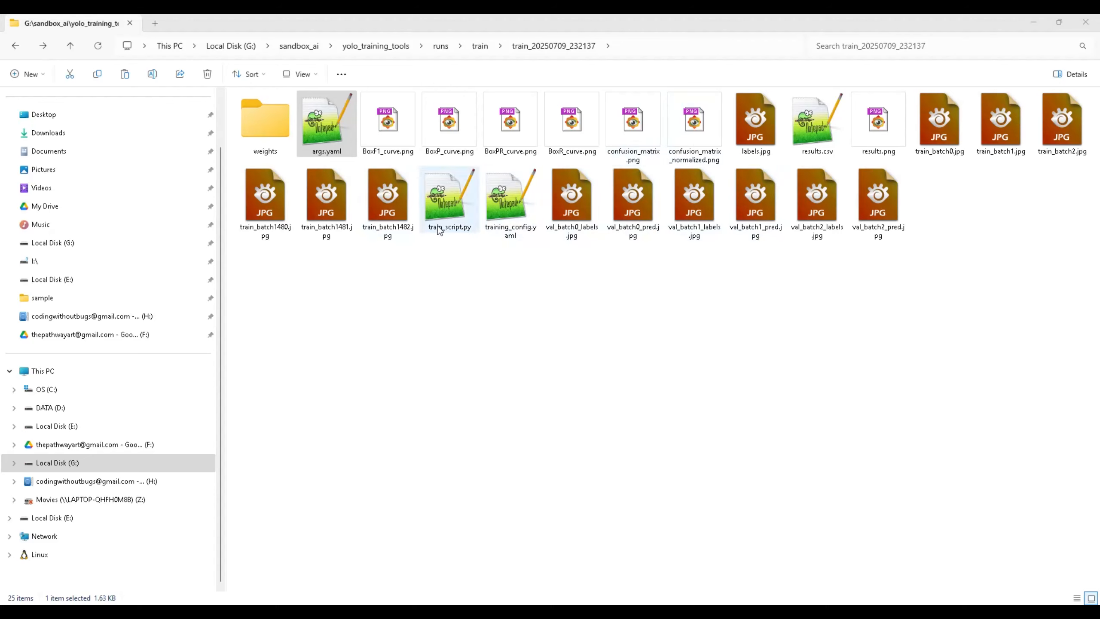
left_click(375, 46)
key("alt+Tab")
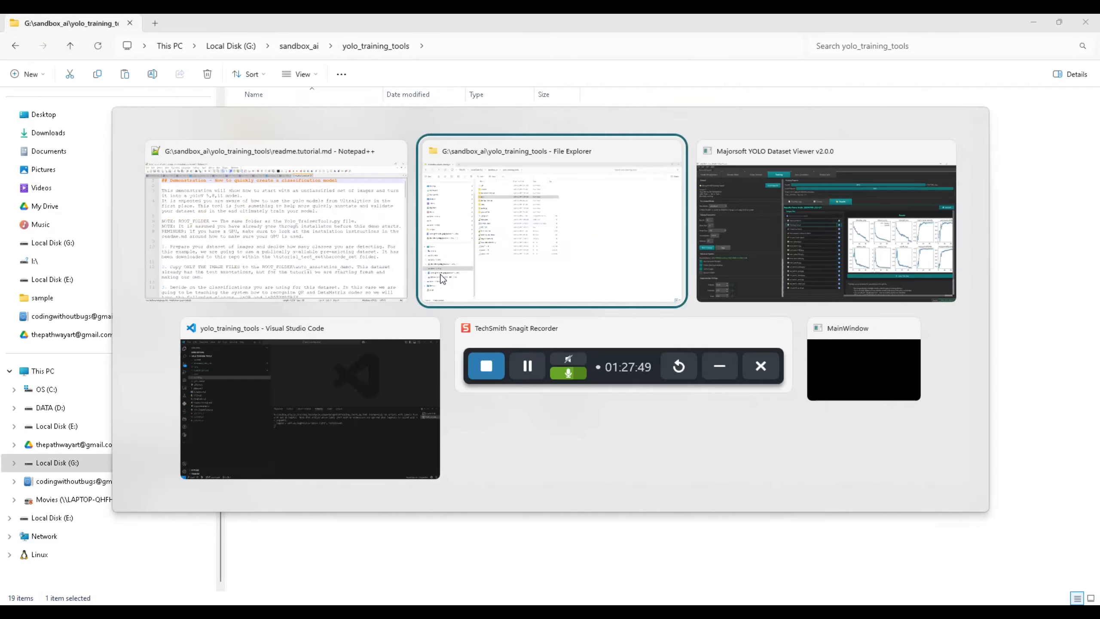
View the Training Metrics Over Time graph from the Training Curves output
left_click(441, 278)
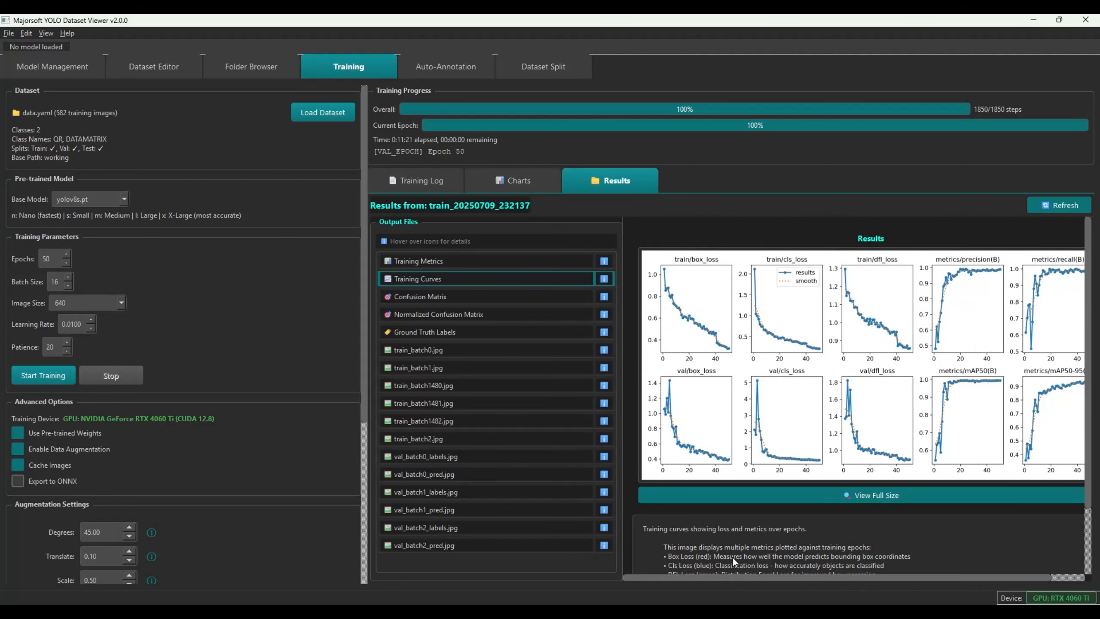
left_click(449, 256)
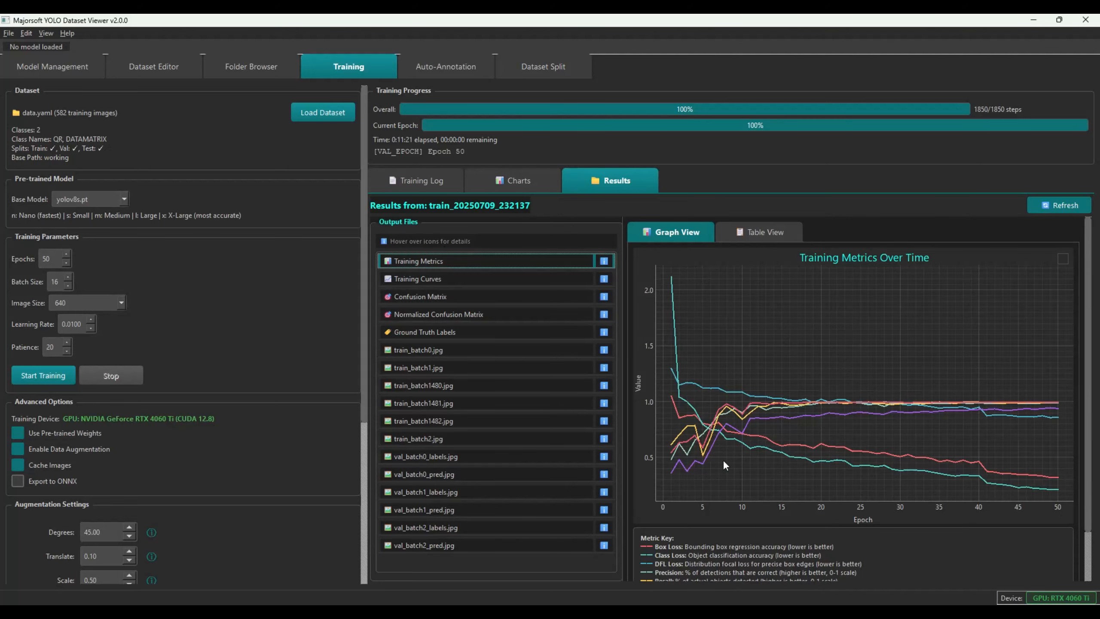
scroll(800, 466, "up", 4)
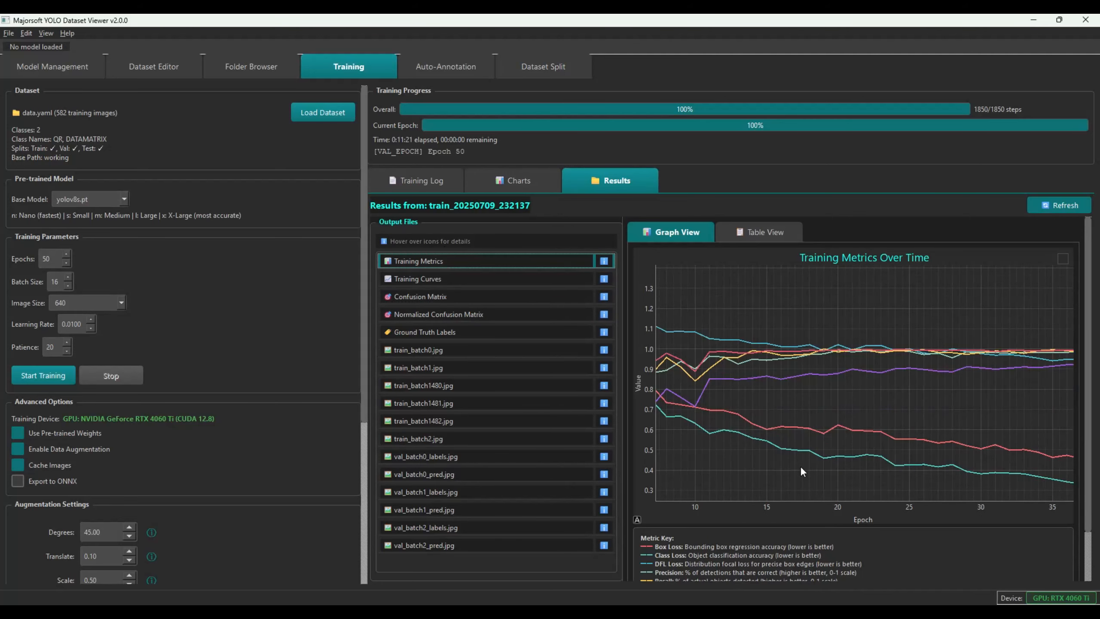
Compare the raw and normalized confusion matrices, then go to Model Management
left_click(446, 298)
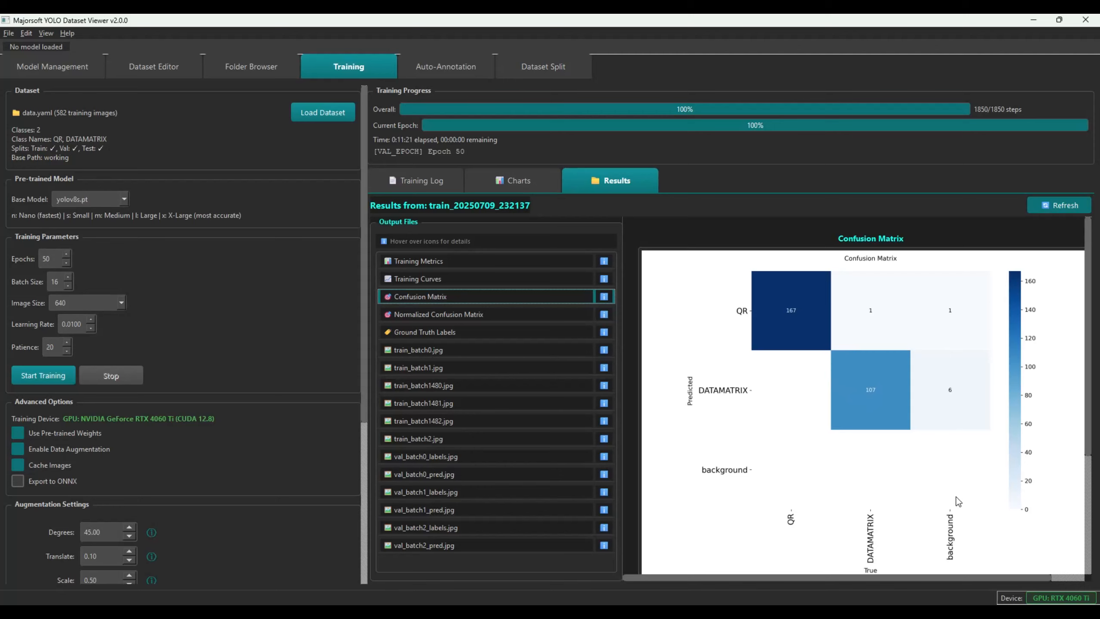
left_click(495, 313)
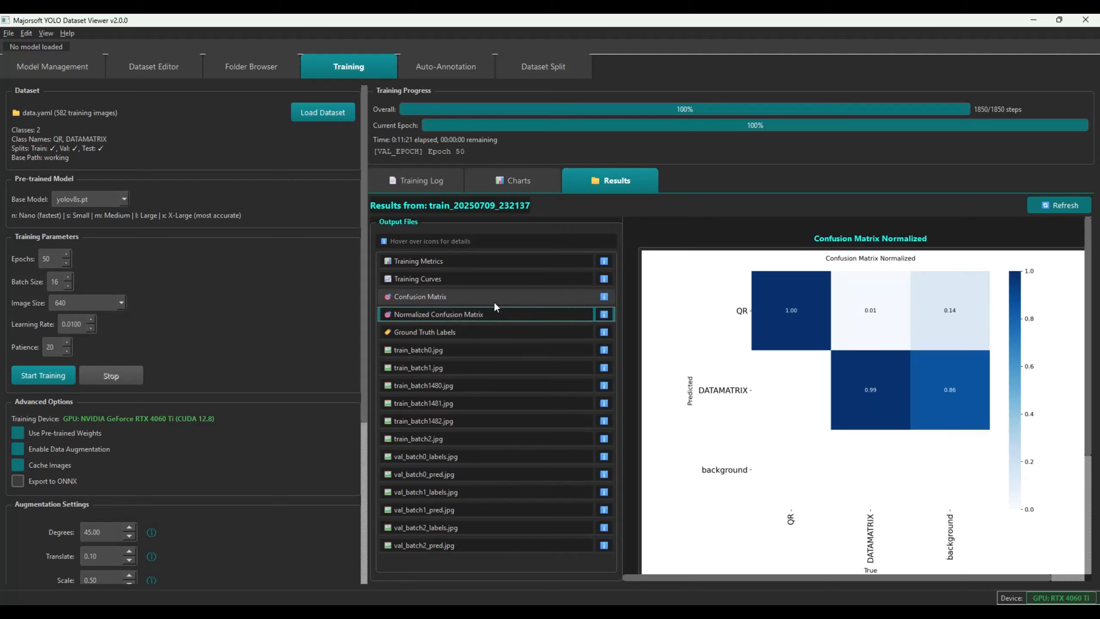
left_click(514, 298)
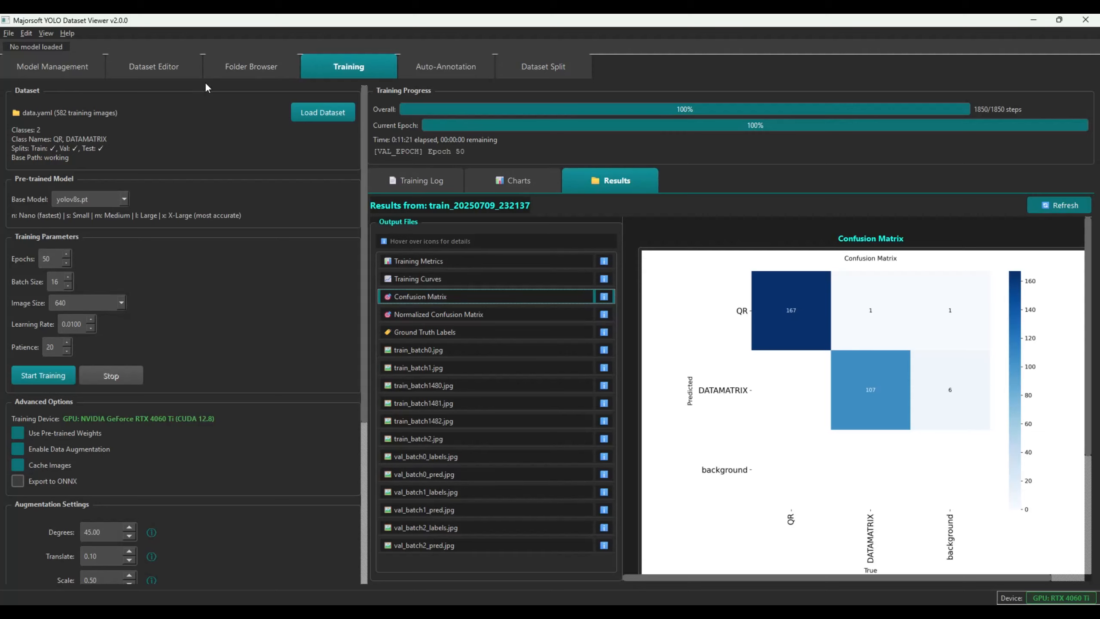
left_click(67, 66)
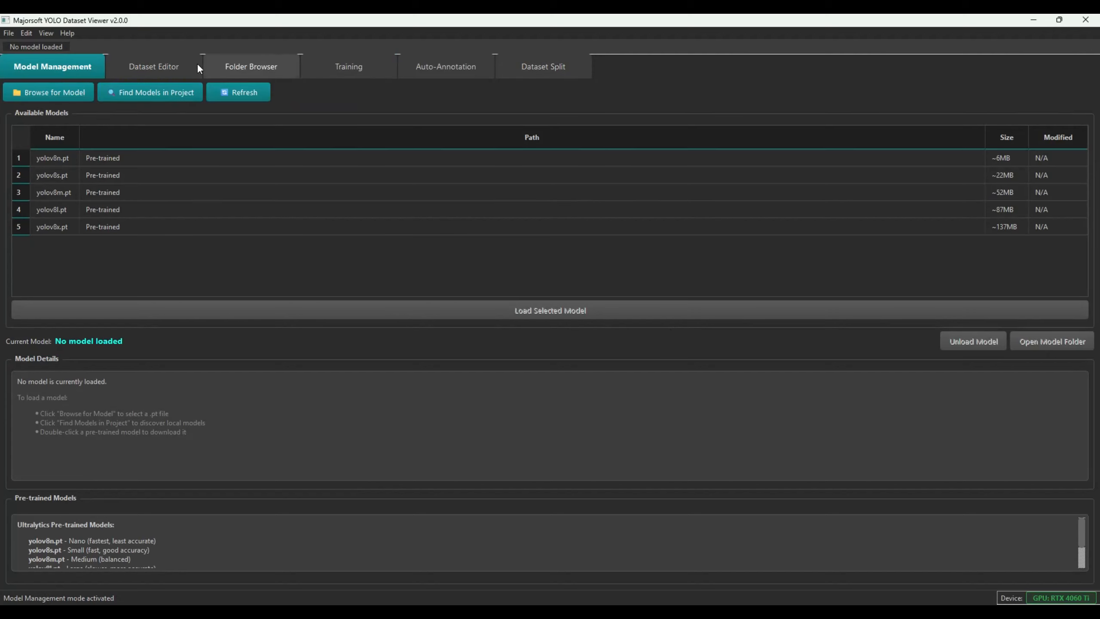
Find models in the project and load the newest trained best.pt
left_click(139, 89)
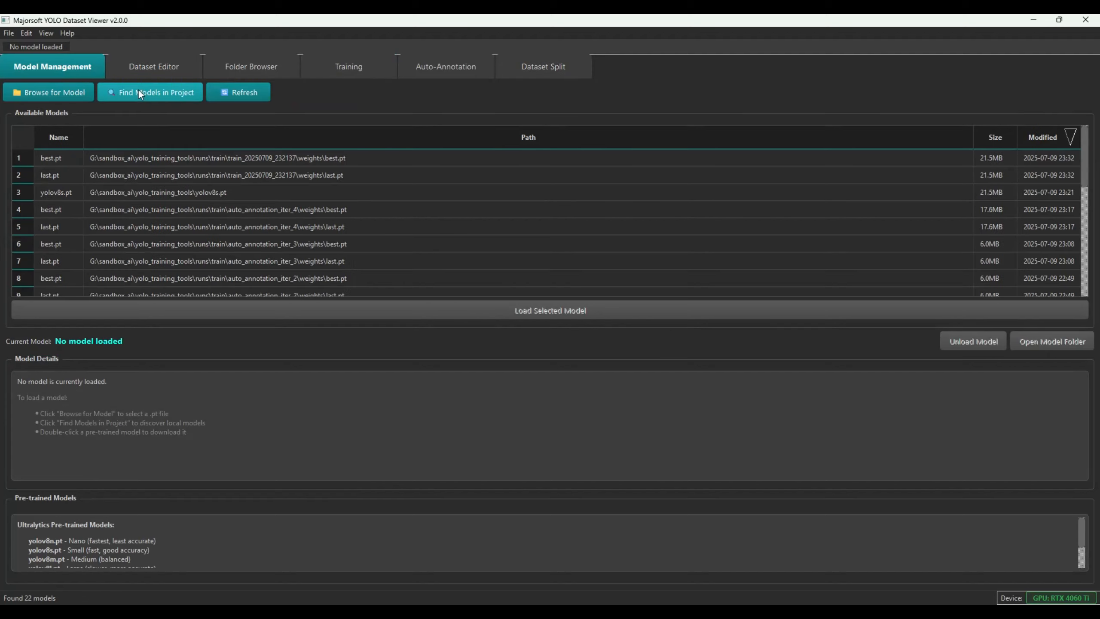
left_click(231, 156)
double_click(232, 157)
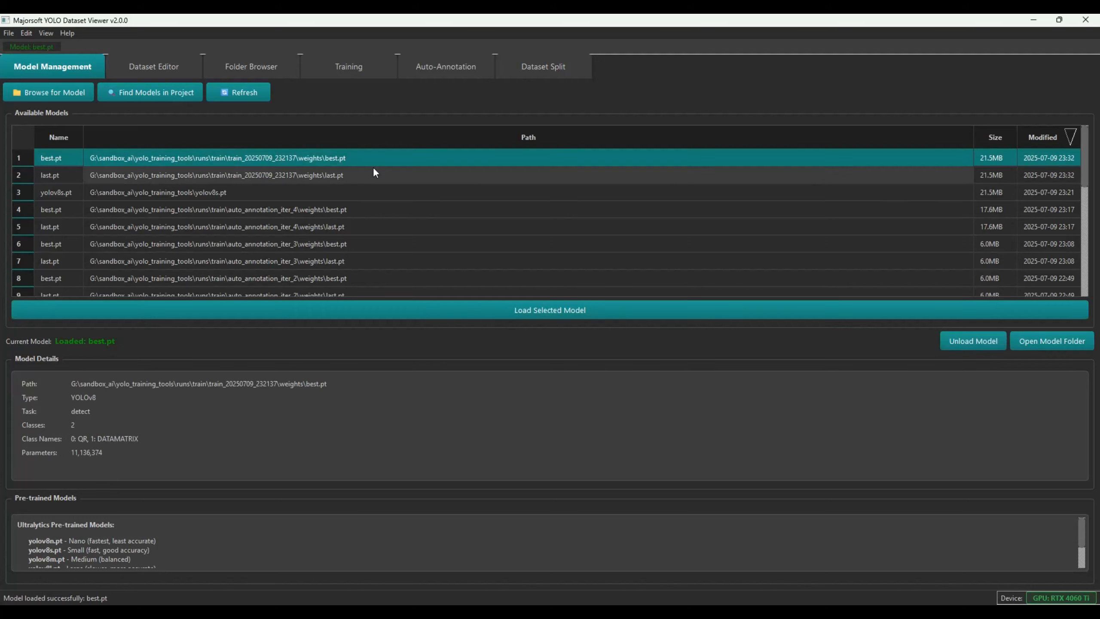
In Folder Browser, open the working\test folder as the image source
left_click(264, 67)
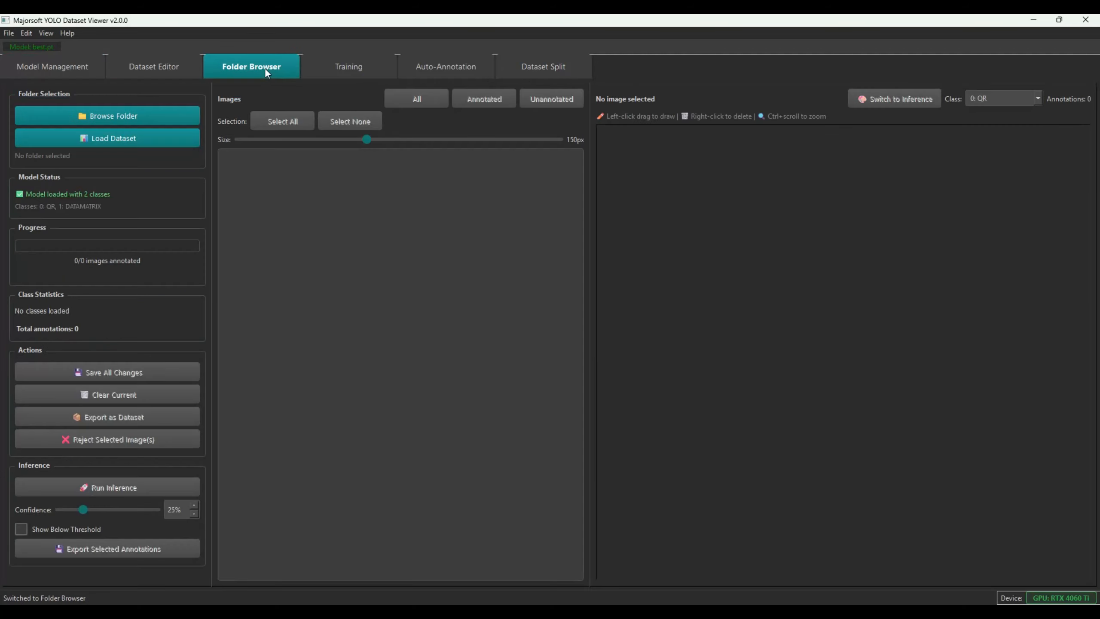
left_click(123, 115)
left_click(272, 215)
double_click(272, 216)
double_click(263, 118)
left_click(446, 314)
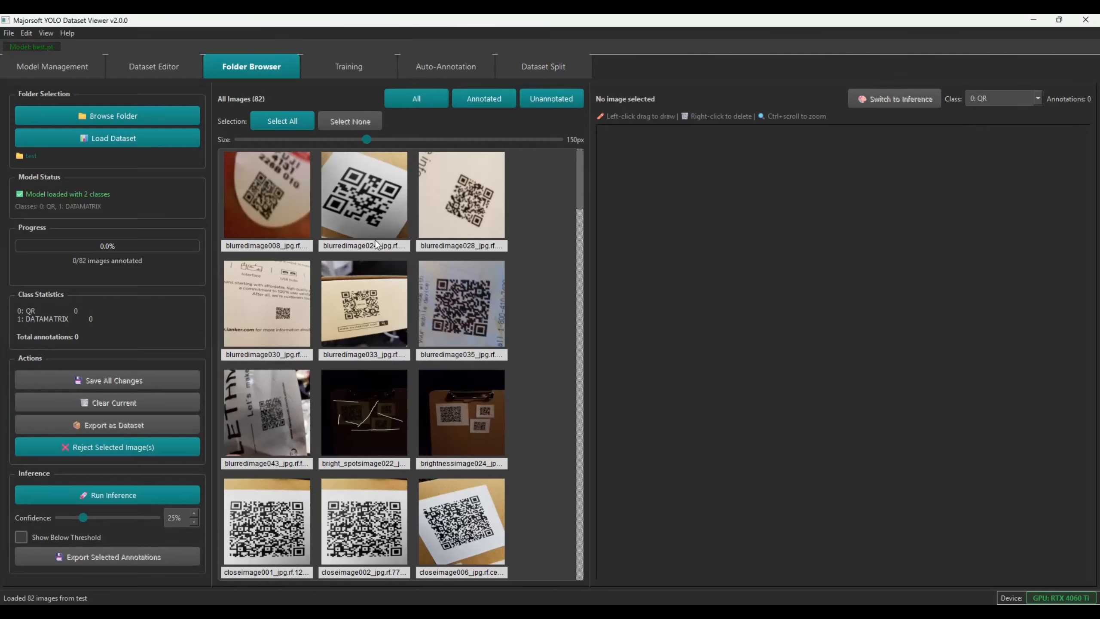
Preview blurredimage028, blurredimage024 and blurredimage008, then request inference on the test images
left_click(476, 234)
left_click(394, 191)
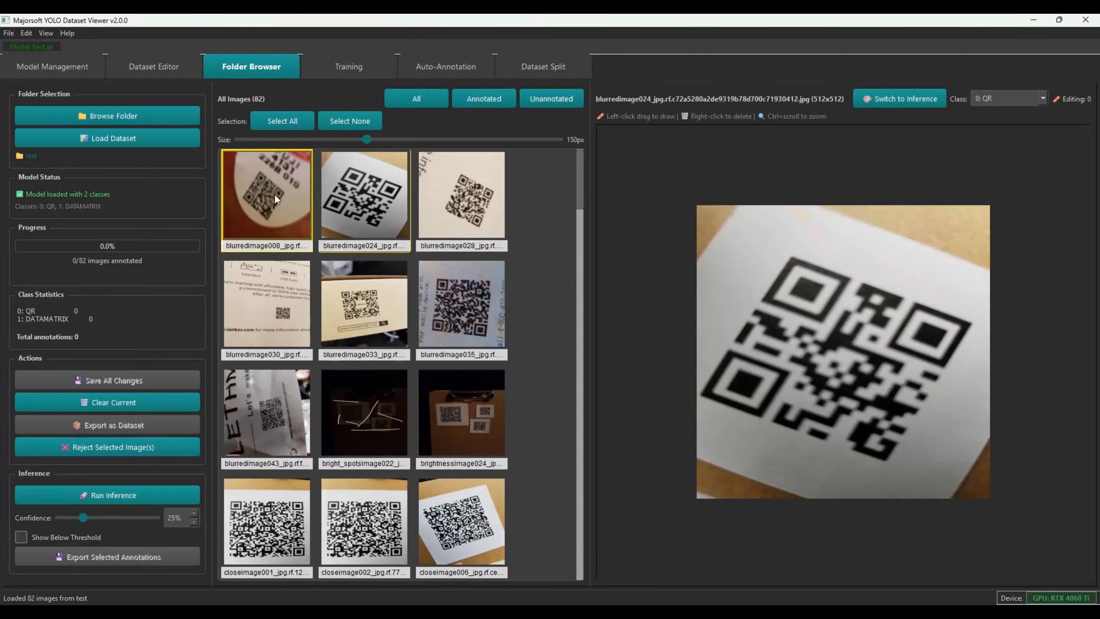
left_click(274, 193)
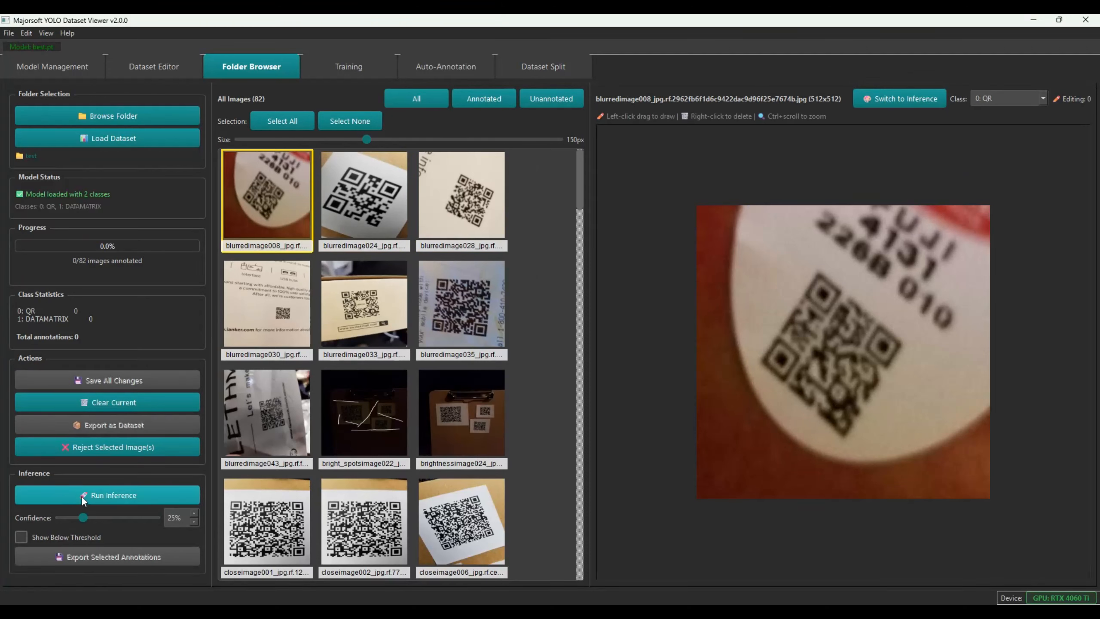
left_click(129, 496)
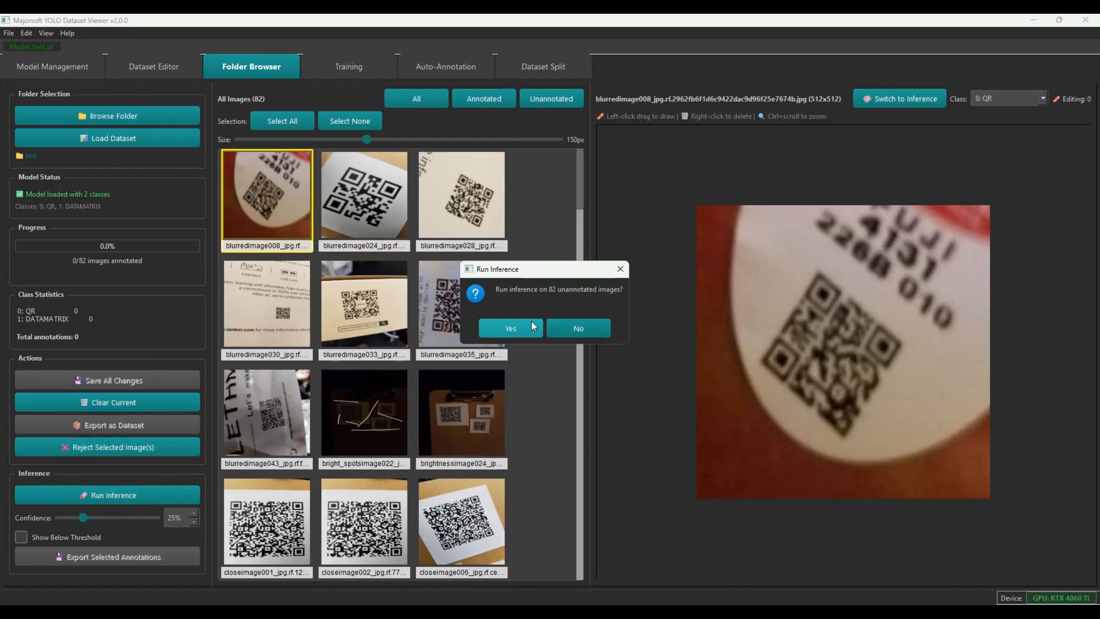
Run inference on all 82 images and set the confidence threshold to 75%
left_click(522, 323)
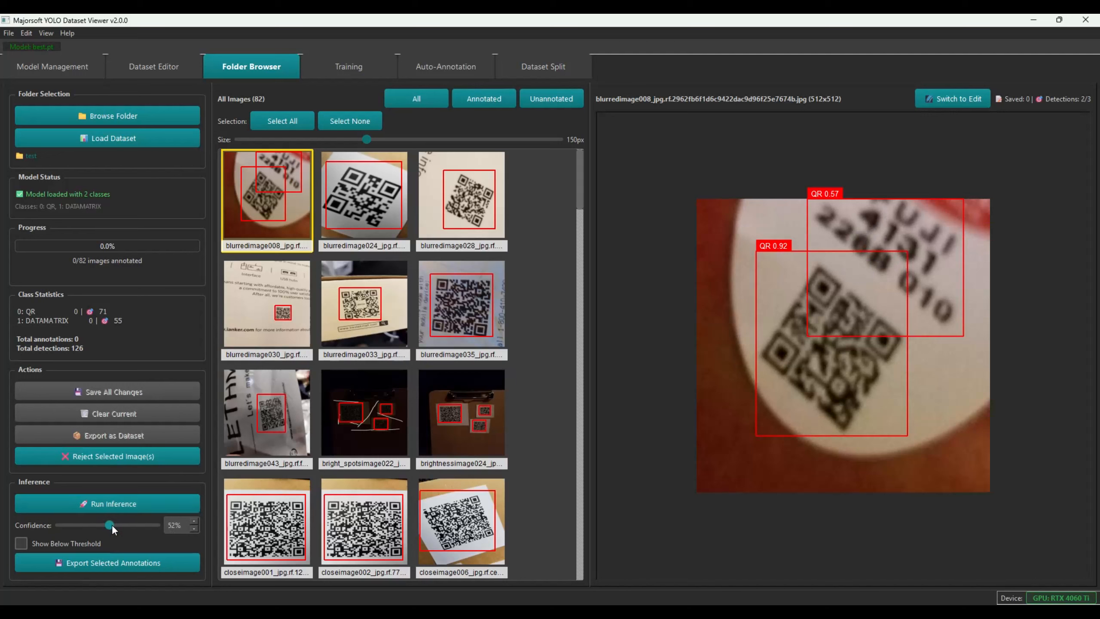
left_click_drag(181, 527, 121, 521)
type("75")
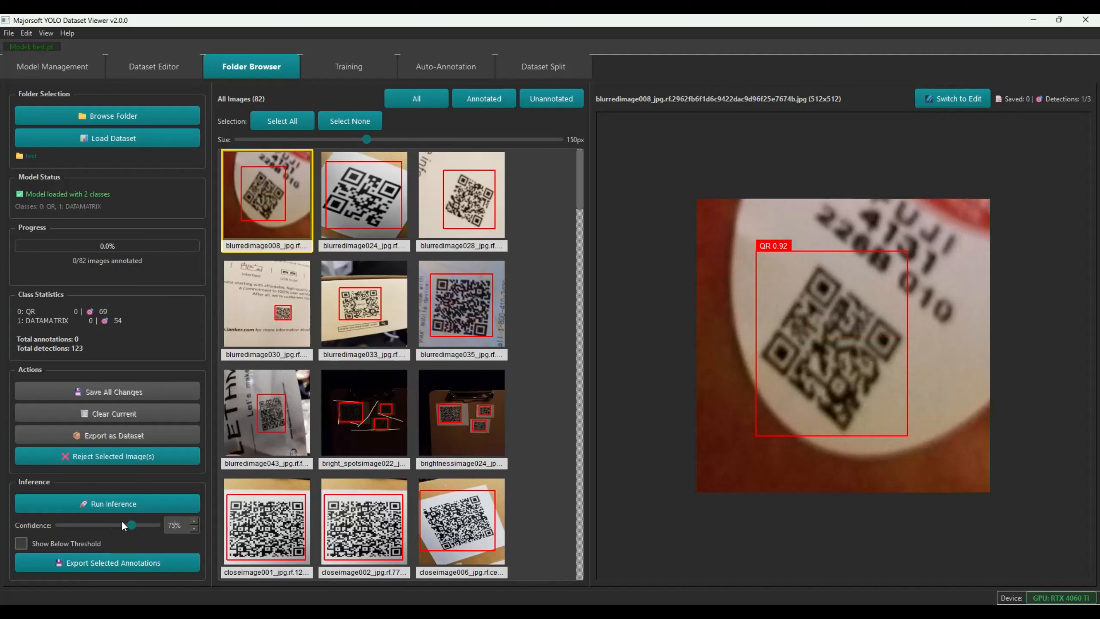
key("Tab")
Check detection boxes on blurredimage024, 028, 030, 035, 043, bright_spotsimage022, brightnessimage024, closeimage002 and closeimage001
left_click(355, 194)
left_click(479, 199)
left_click(249, 310)
left_click(460, 305)
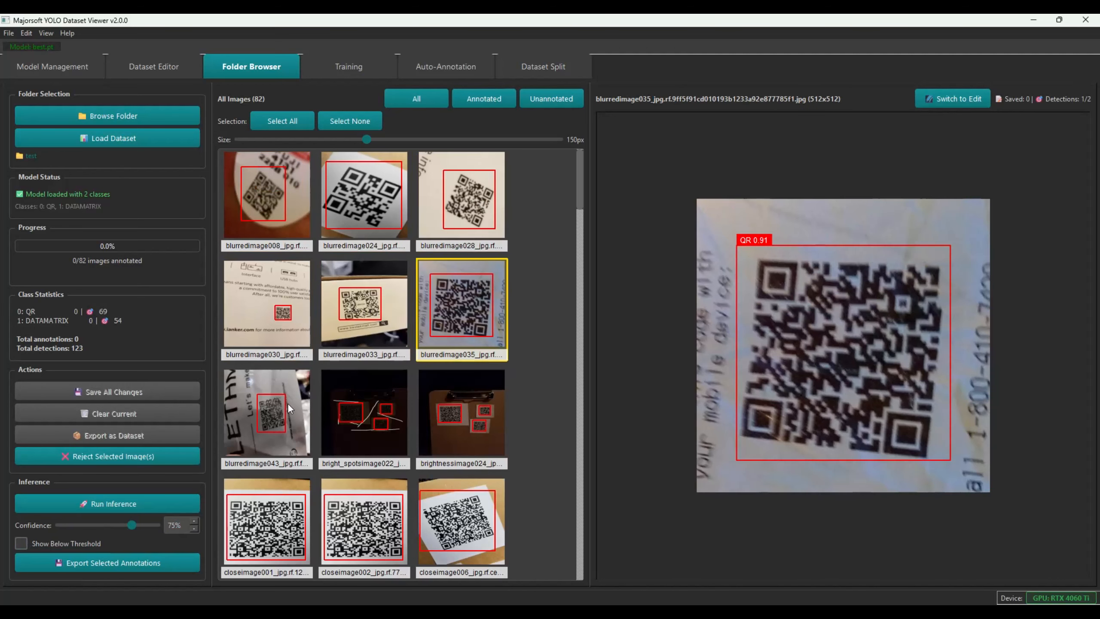
left_click(302, 416)
left_click(368, 418)
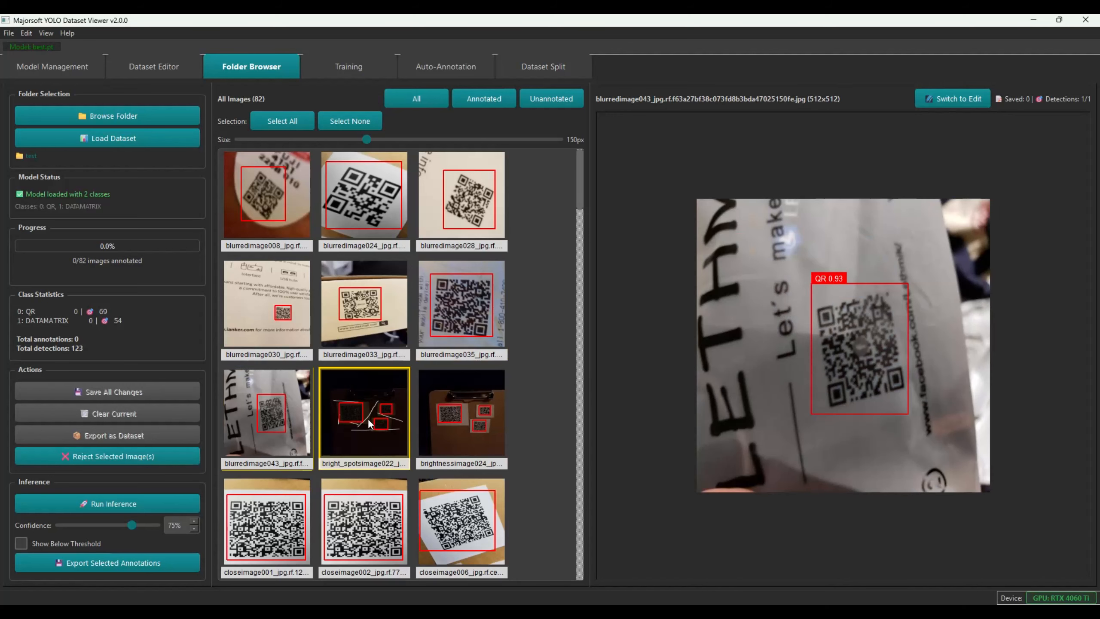
left_click(455, 420)
left_click(364, 524)
left_click(267, 524)
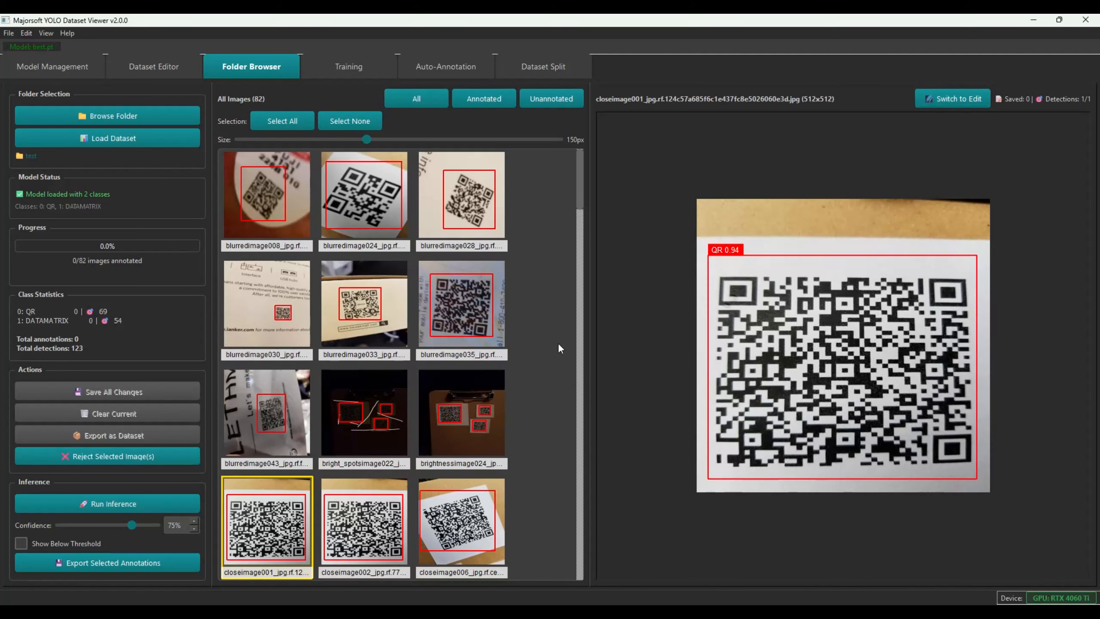
Scroll down the thumbnail grid and check detections on Image163.jpg
left_click_drag(579, 197, 568, 294)
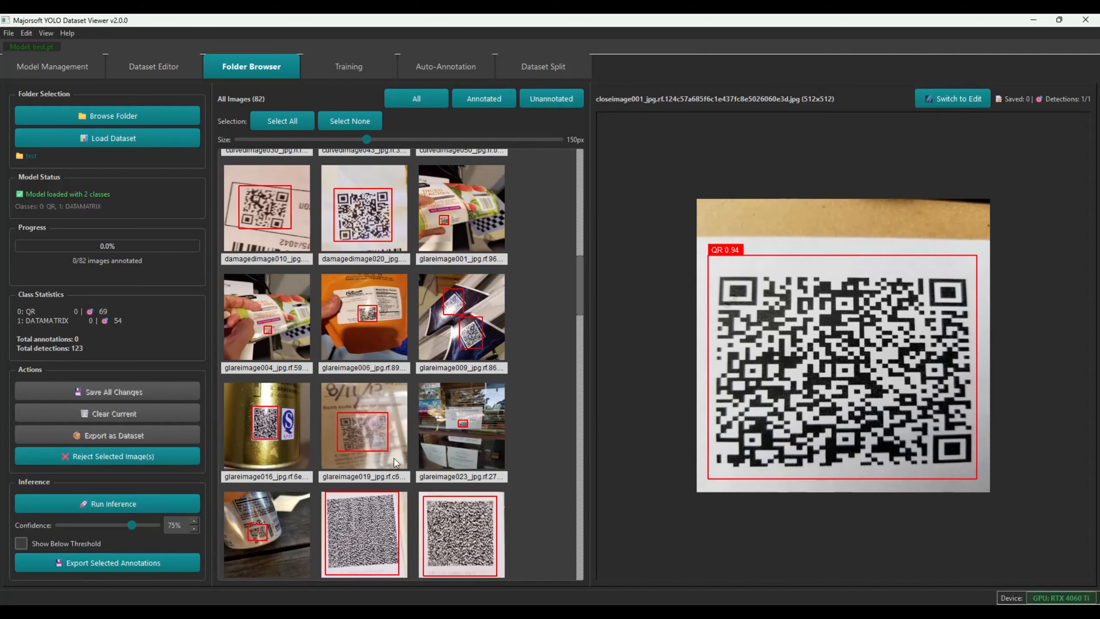
left_click_drag(579, 293, 578, 347)
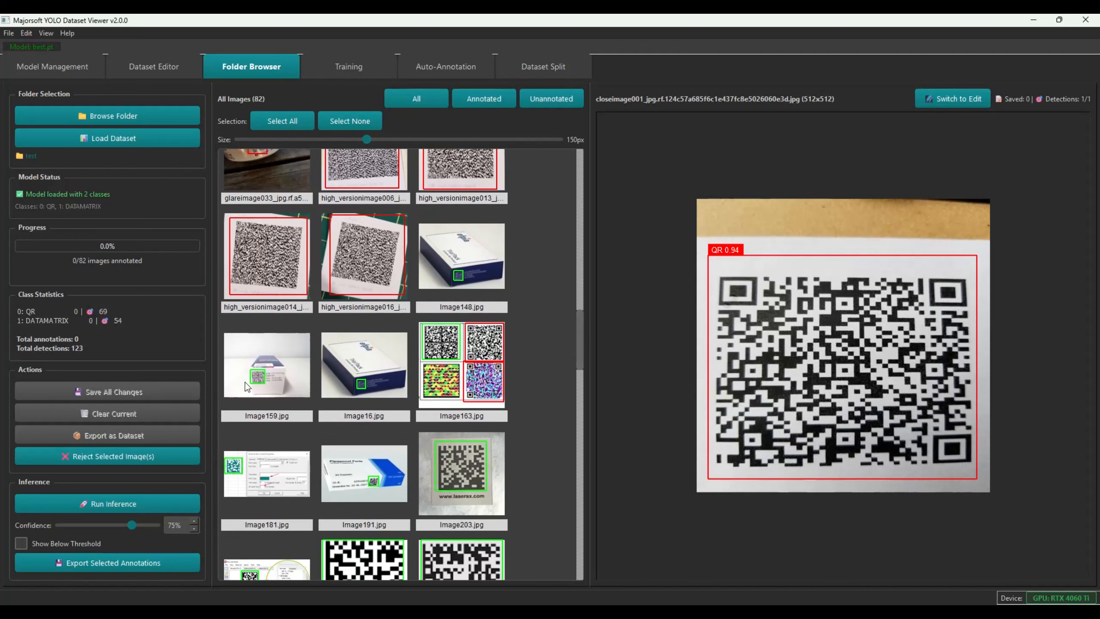
left_click(437, 371)
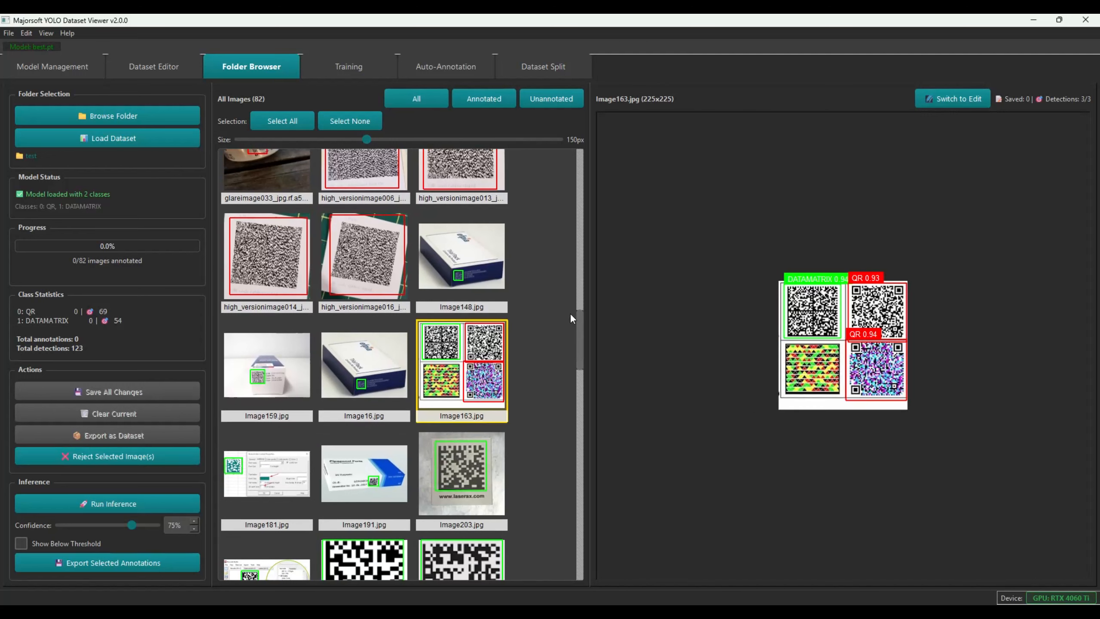
left_click_drag(579, 316, 581, 506)
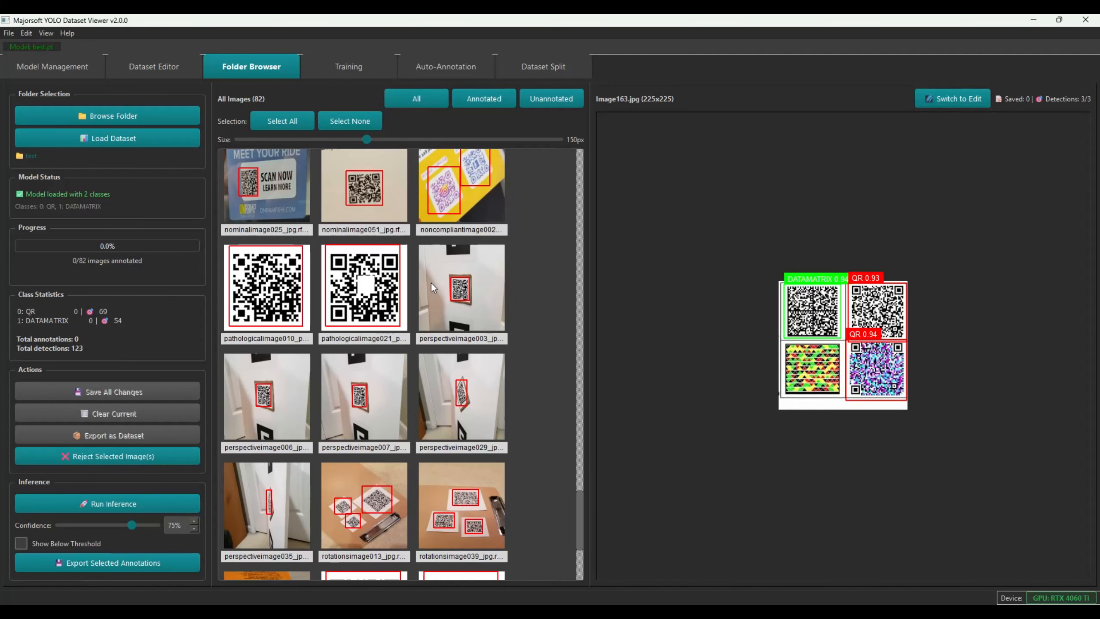
left_click_drag(579, 498, 582, 523)
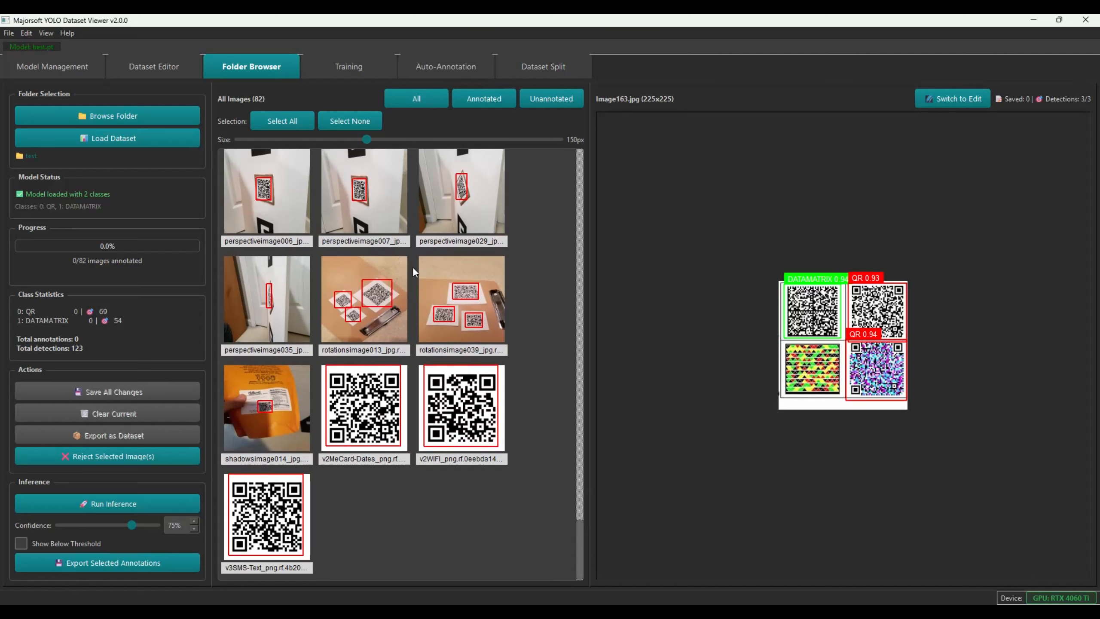